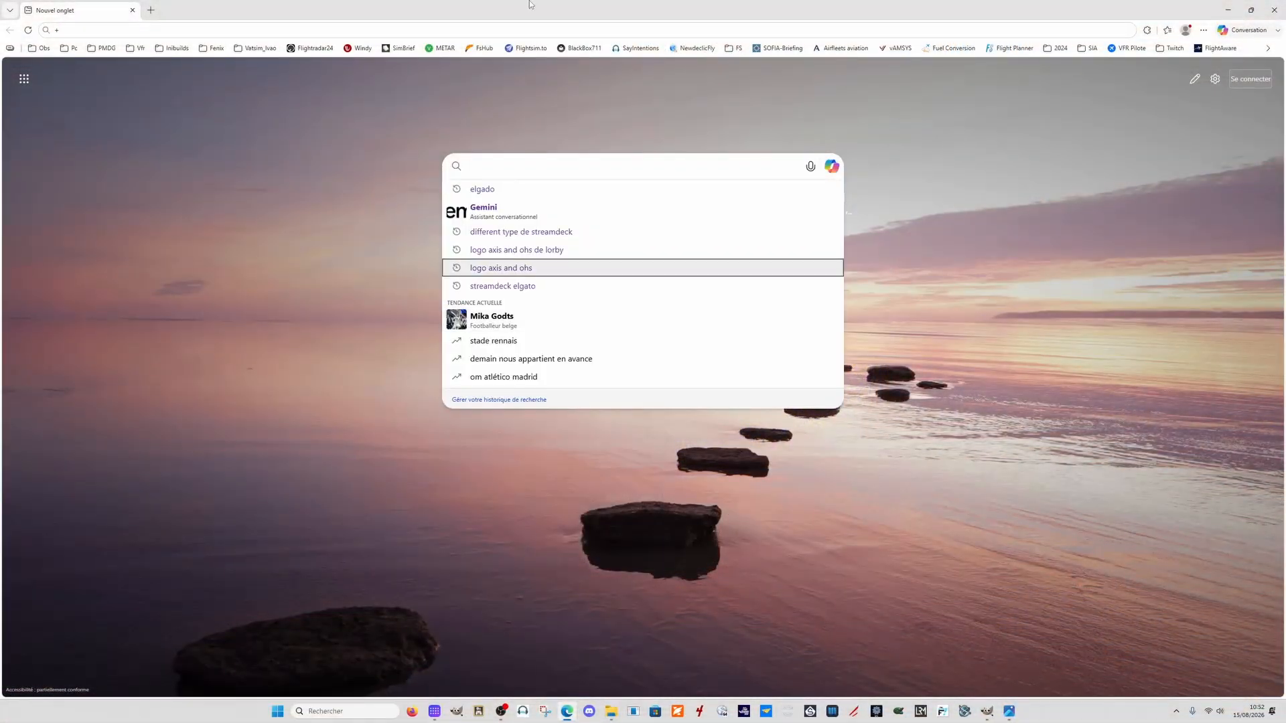
Step: Close the Stream Deck preferences window and switch to the main Stream Deck window
click(255, 293)
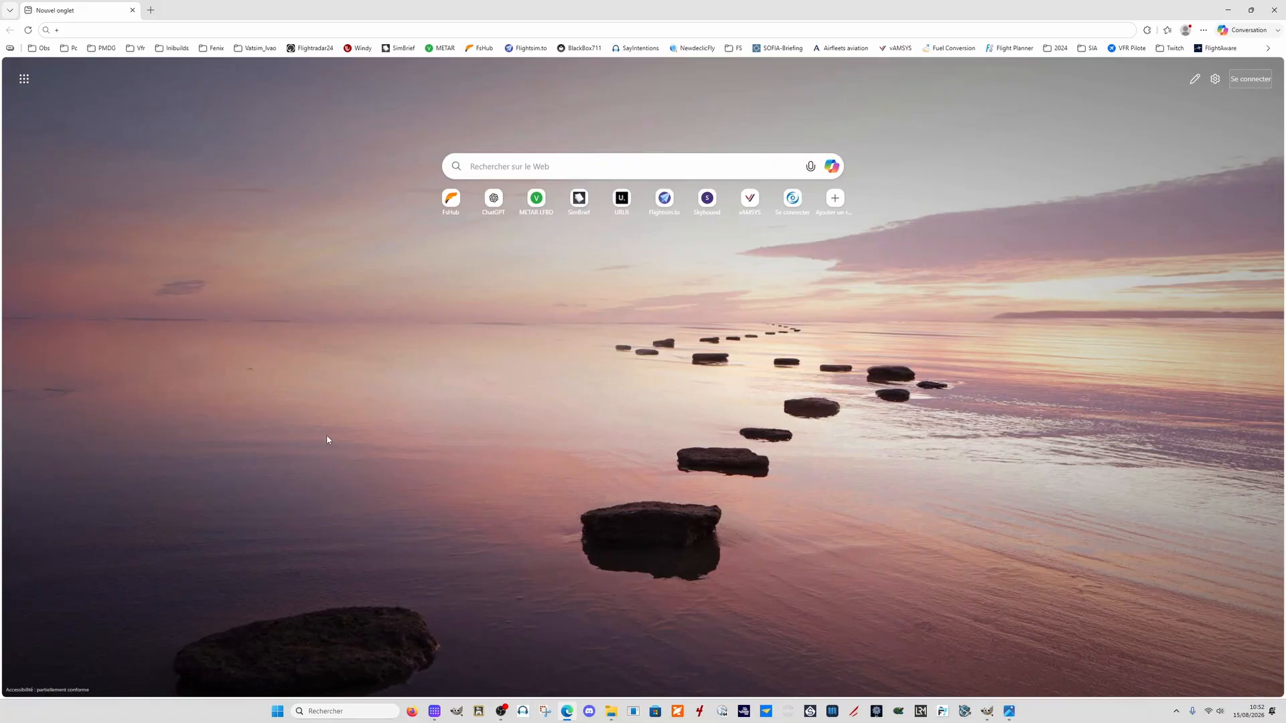
mouse_move(439, 716)
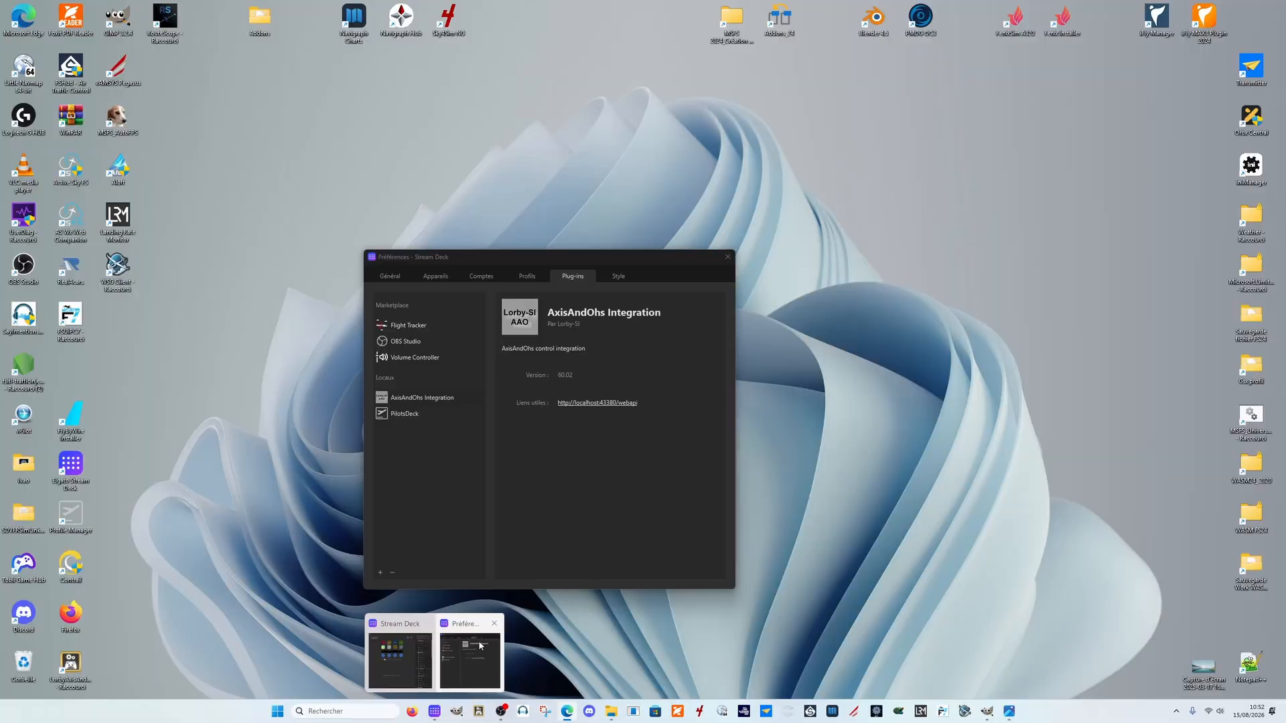
click(497, 624)
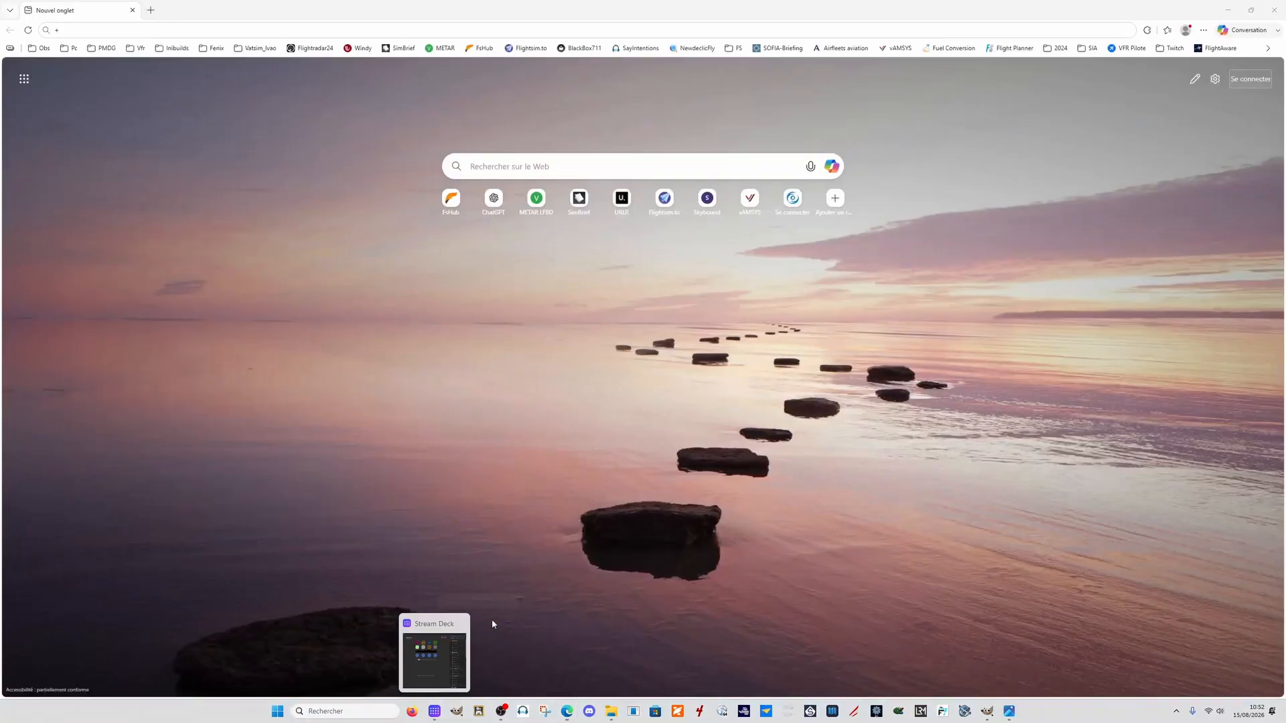
click(443, 624)
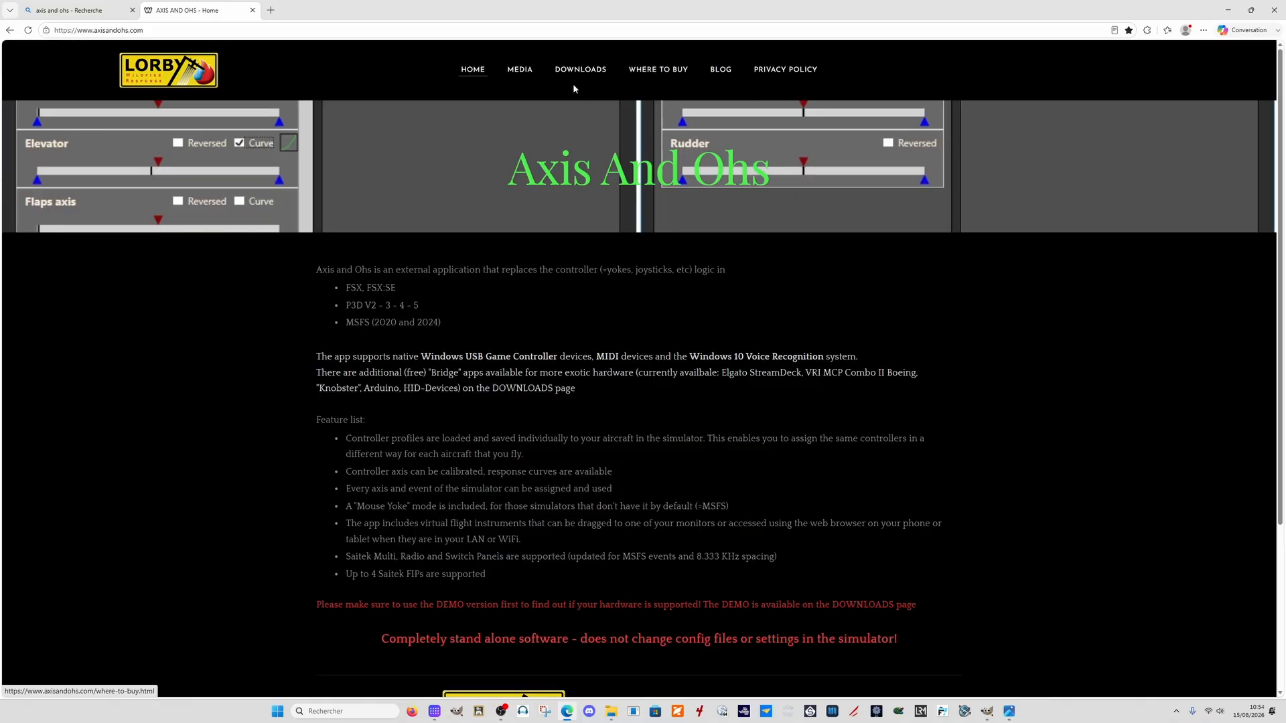
Step: Review the Axis And Ohs purchase page and the Elgato Stream Deck plugin files on its Downloads page
click(643, 70)
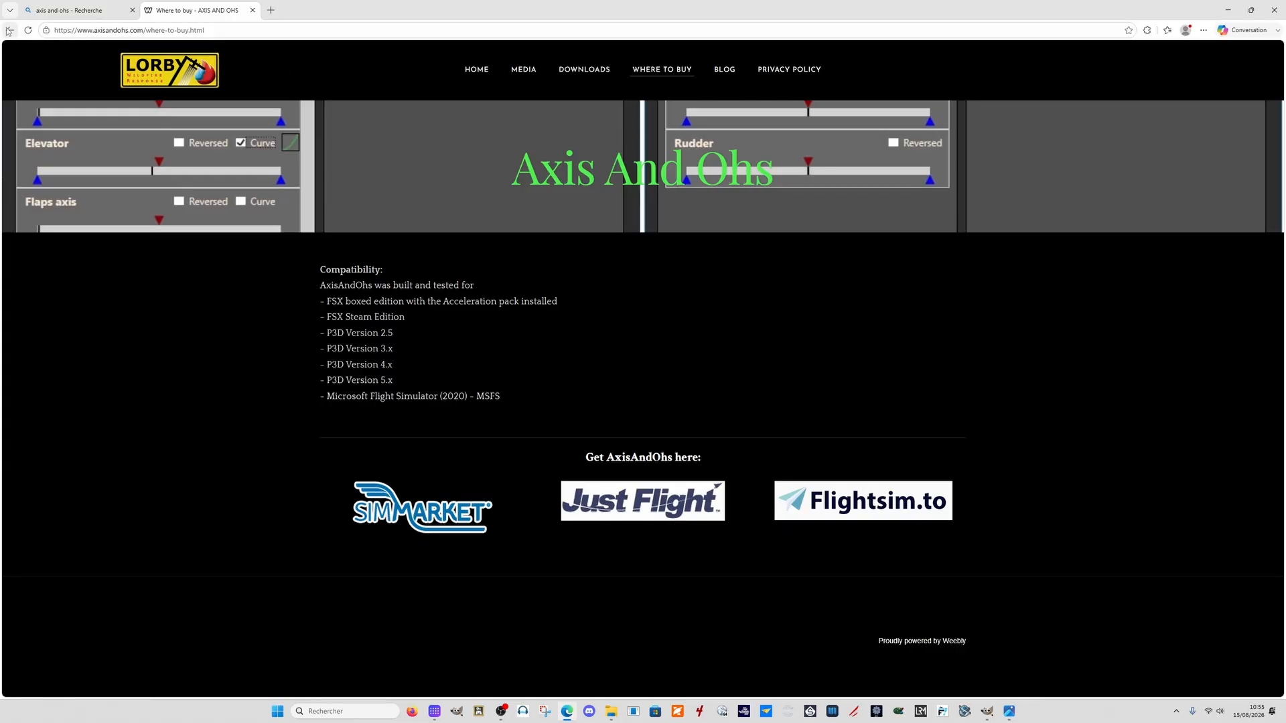
click(582, 69)
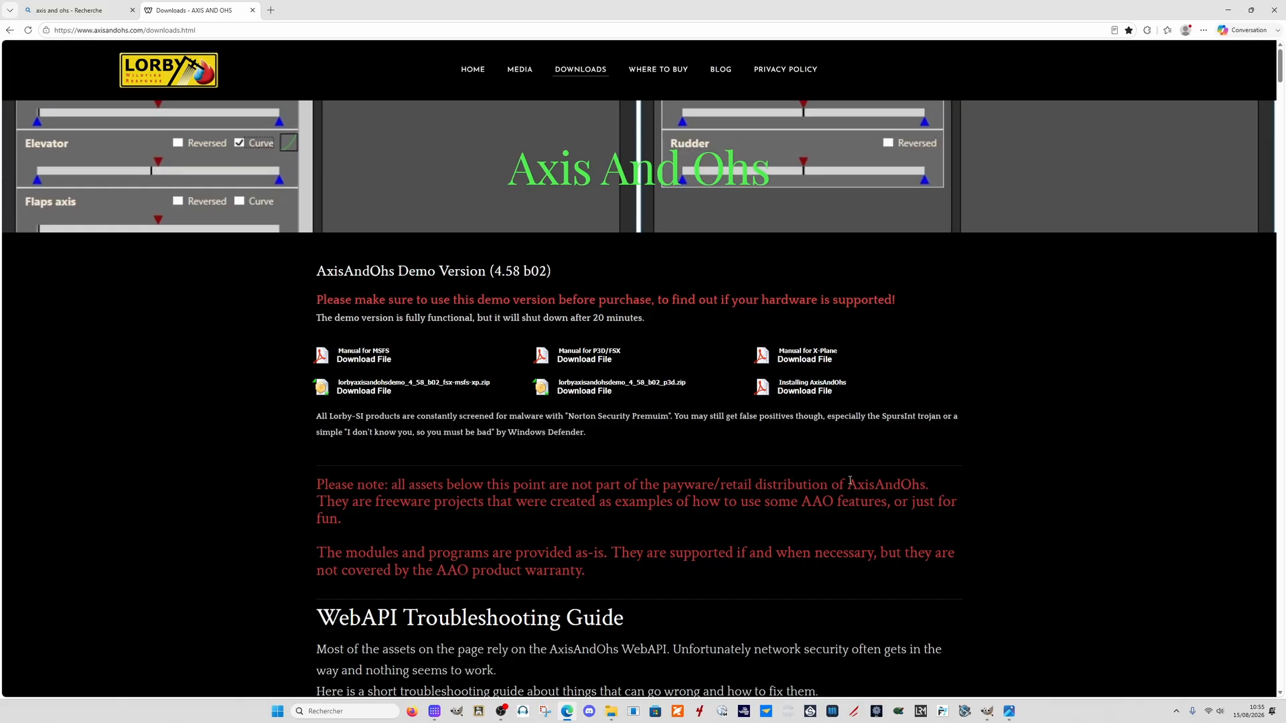
scroll(858, 469, down, 7)
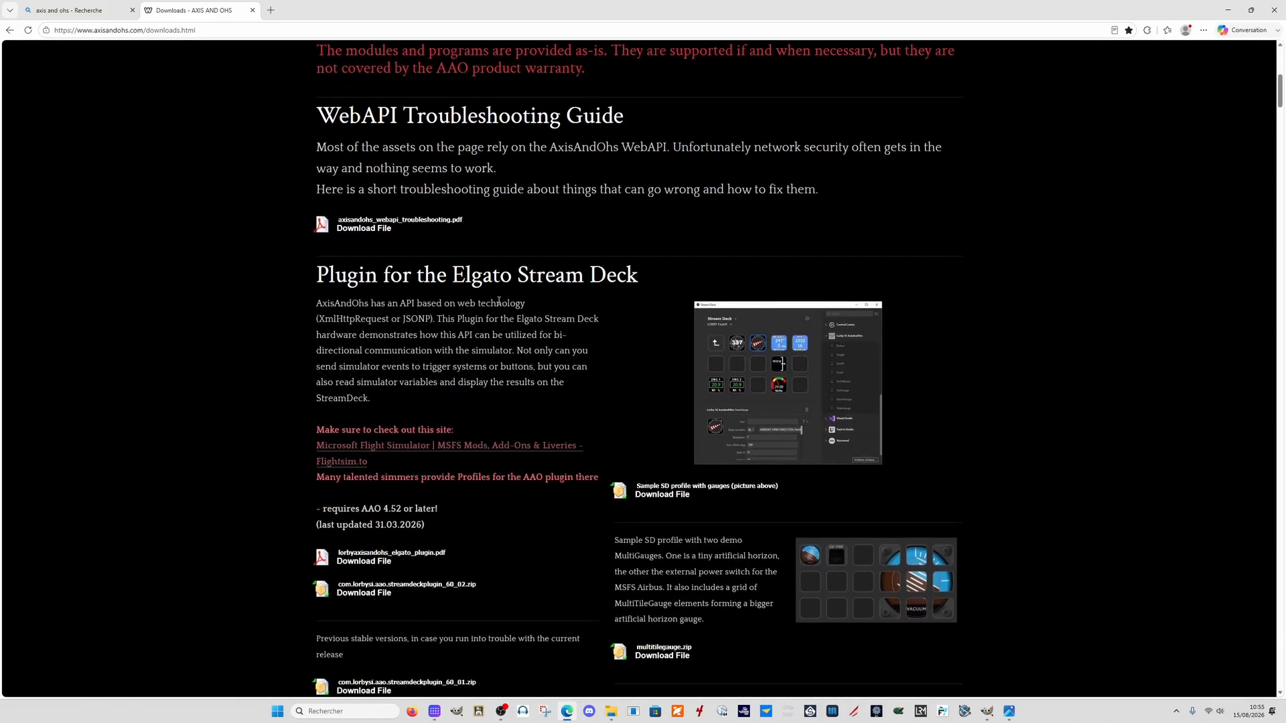
scroll(587, 302, down, 2)
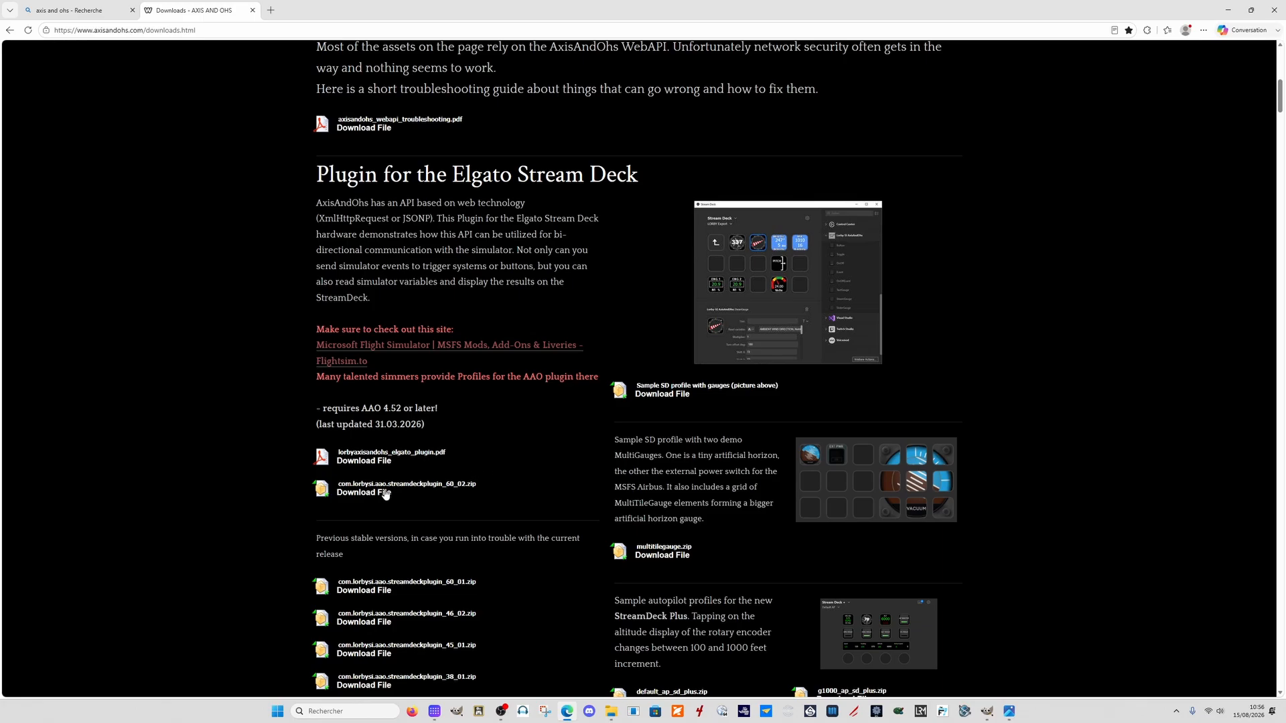
scroll(549, 429, down, 1)
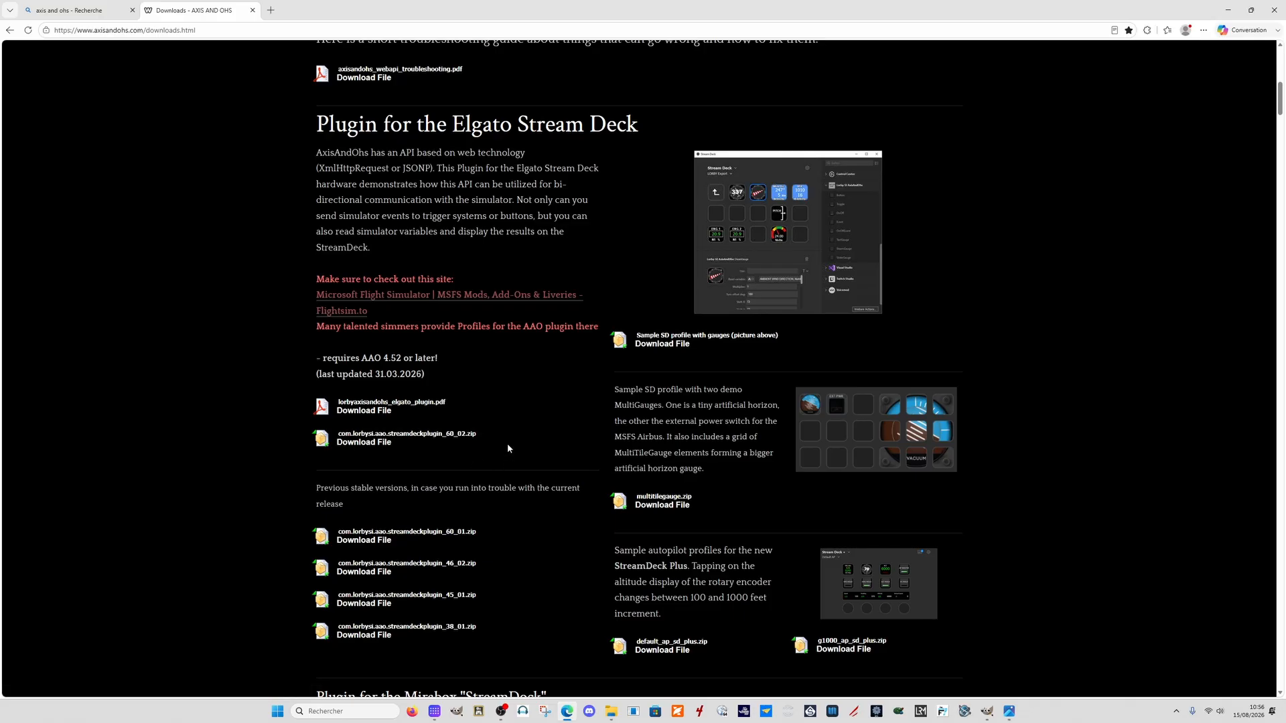
scroll(506, 448, up, 8)
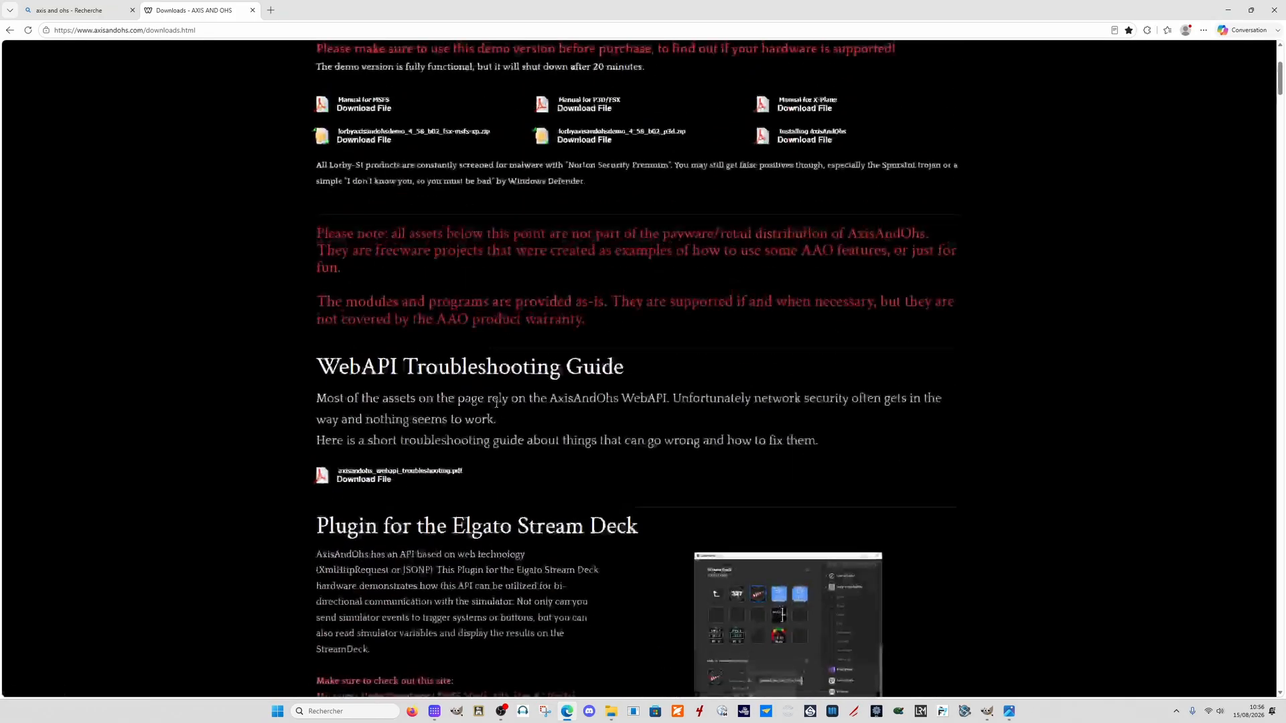
scroll(485, 334, up, 2)
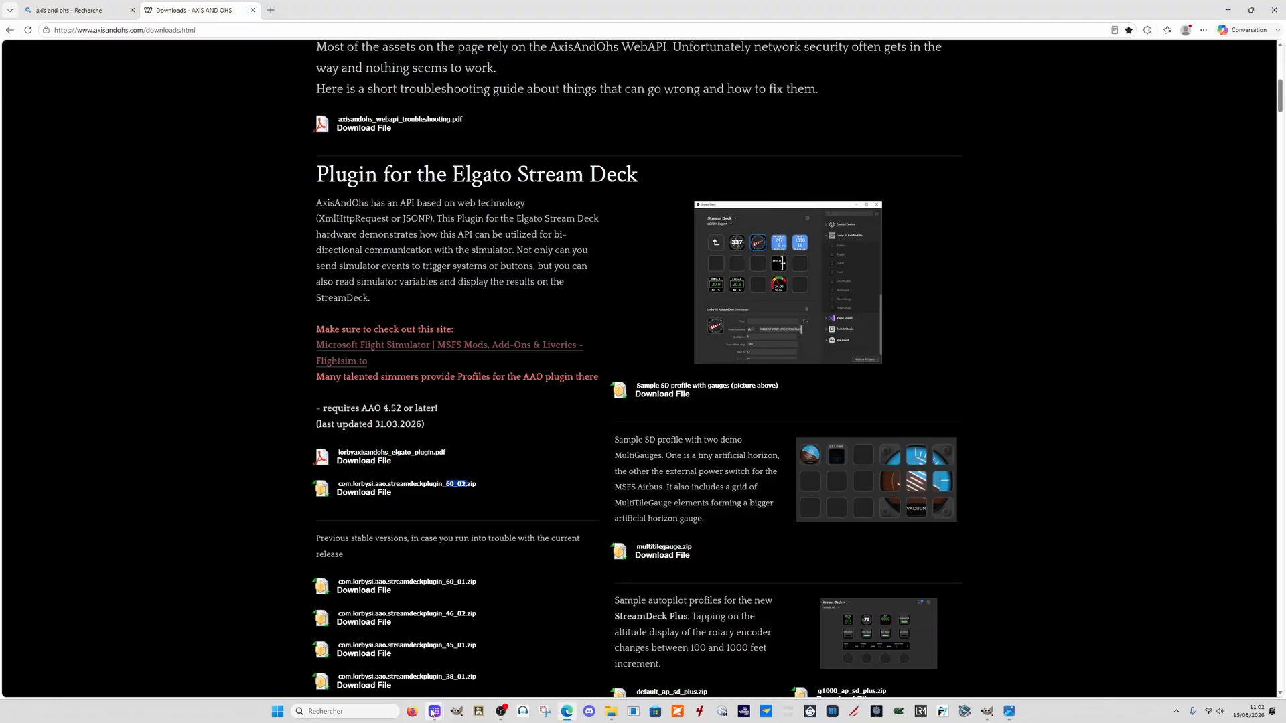
Step: Switch to Stream Deck, close its preferences window and maximize the main window
click(435, 710)
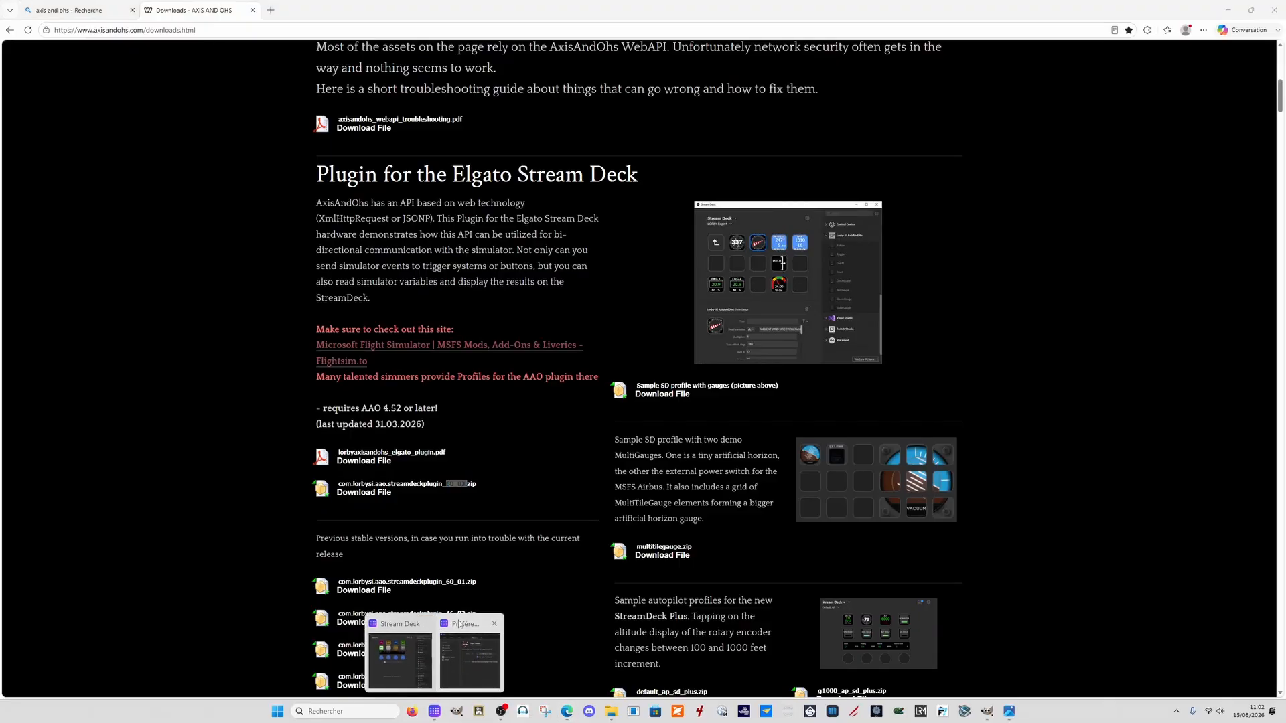
click(469, 649)
click(390, 277)
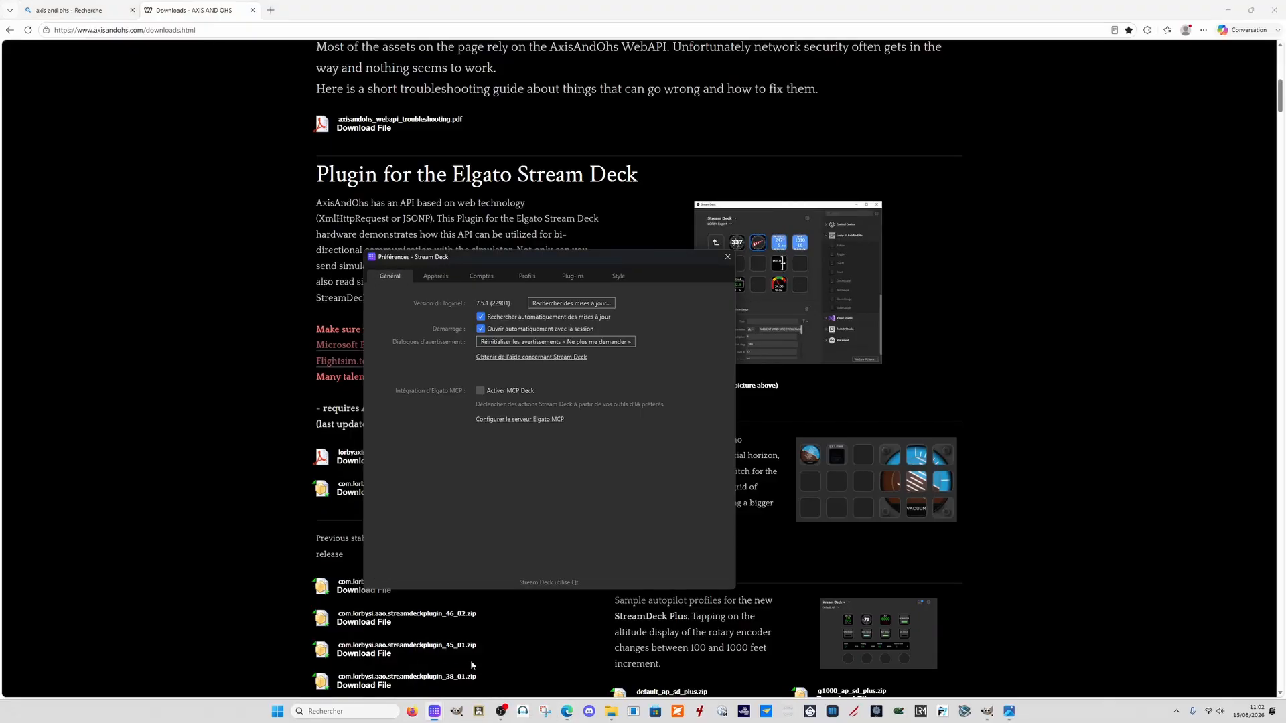
click(728, 256)
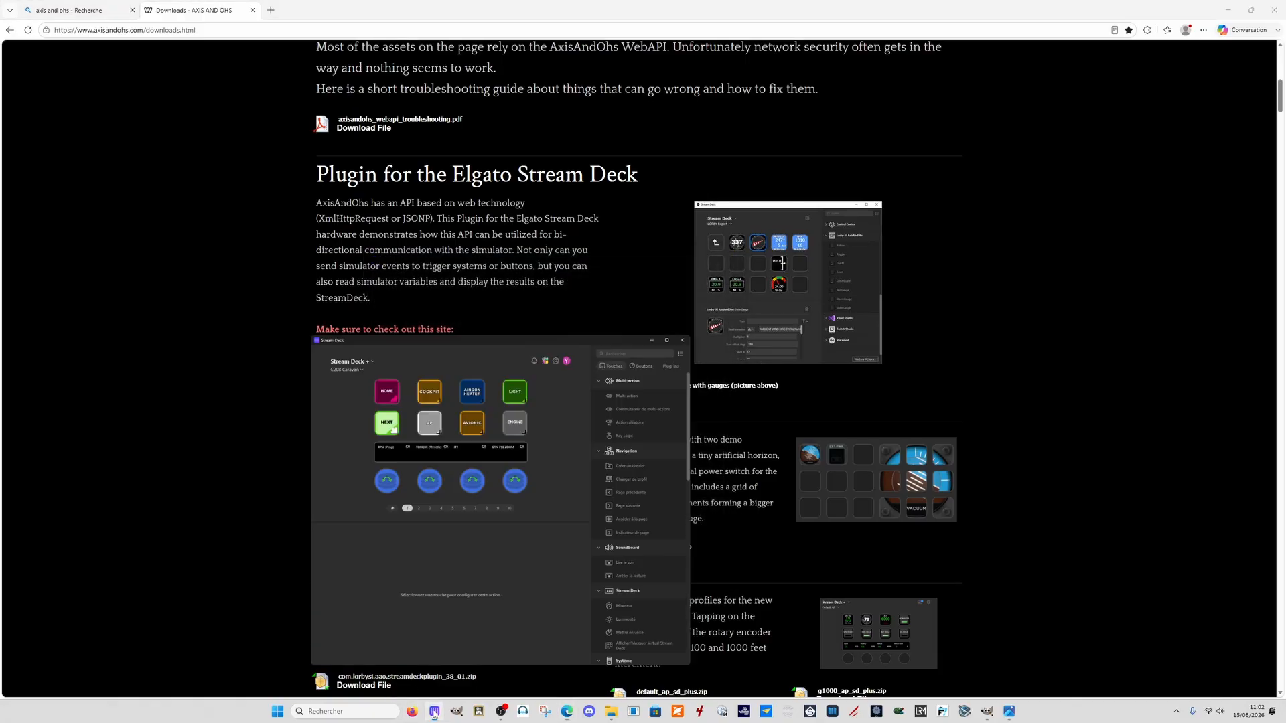
click(434, 711)
click(788, 160)
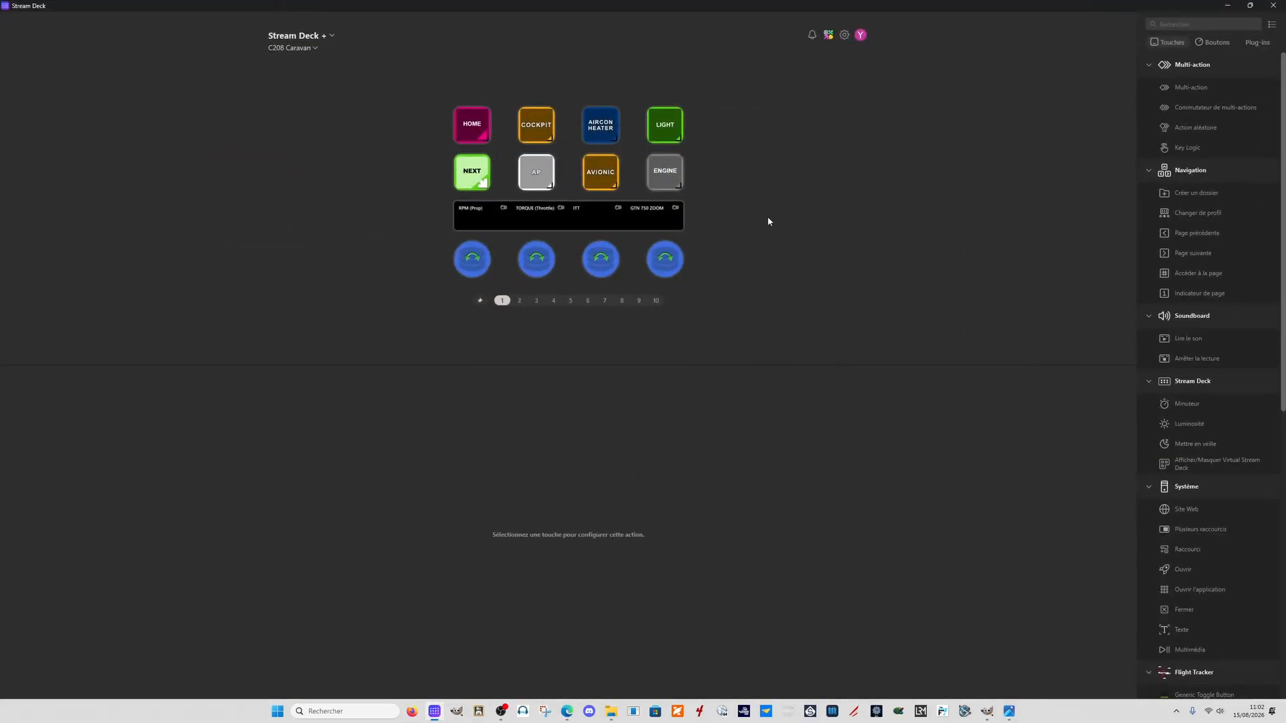
Step: Check for Stream Deck software updates from the general preferences and dismiss the result
click(846, 35)
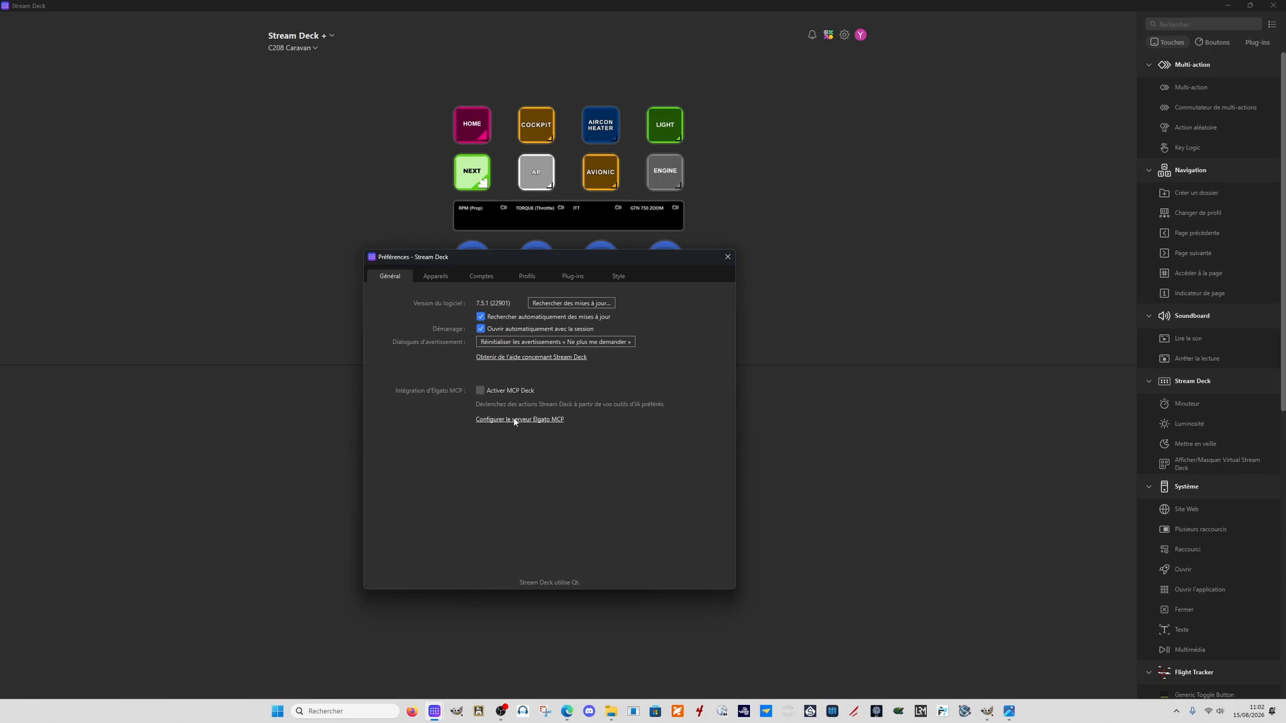
click(576, 276)
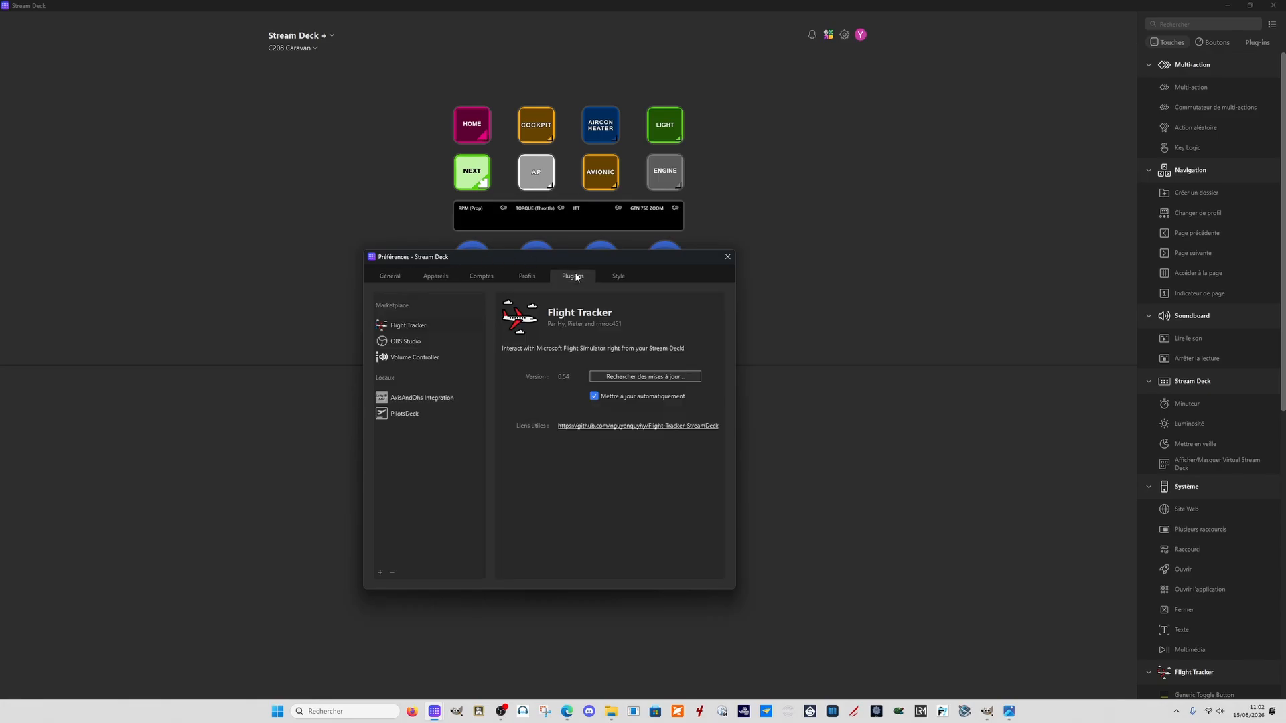
click(388, 277)
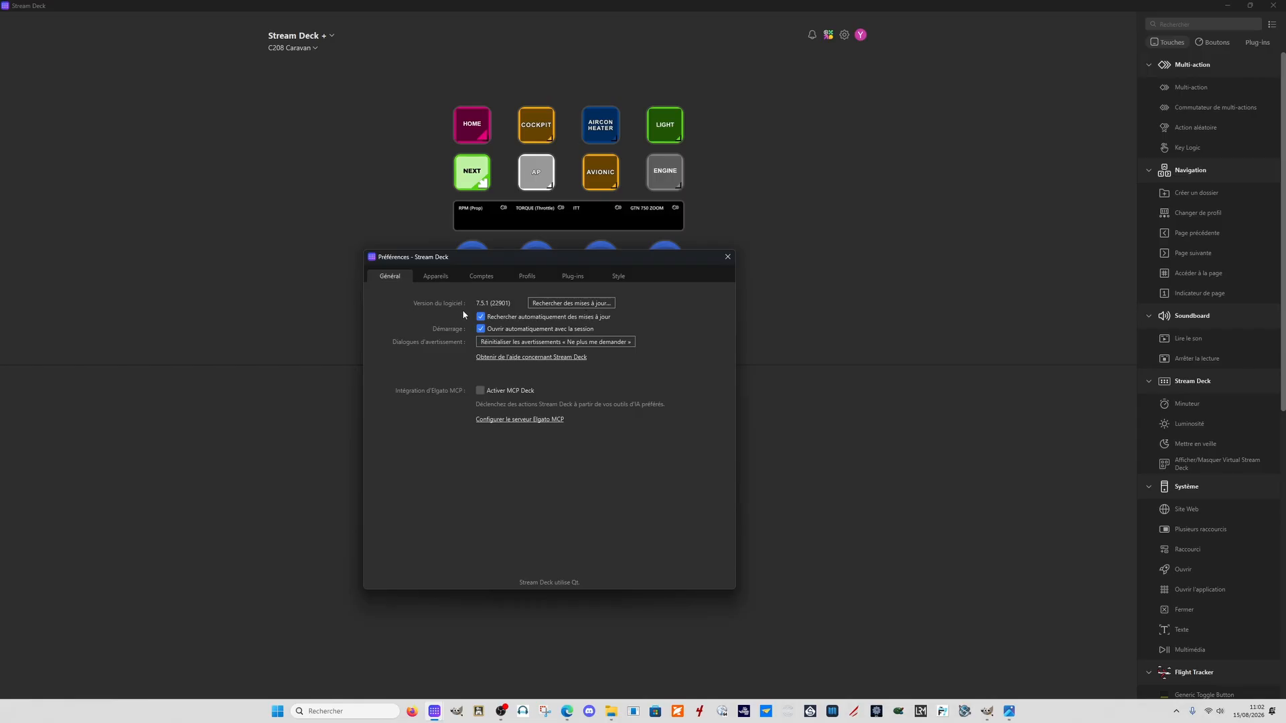
click(586, 306)
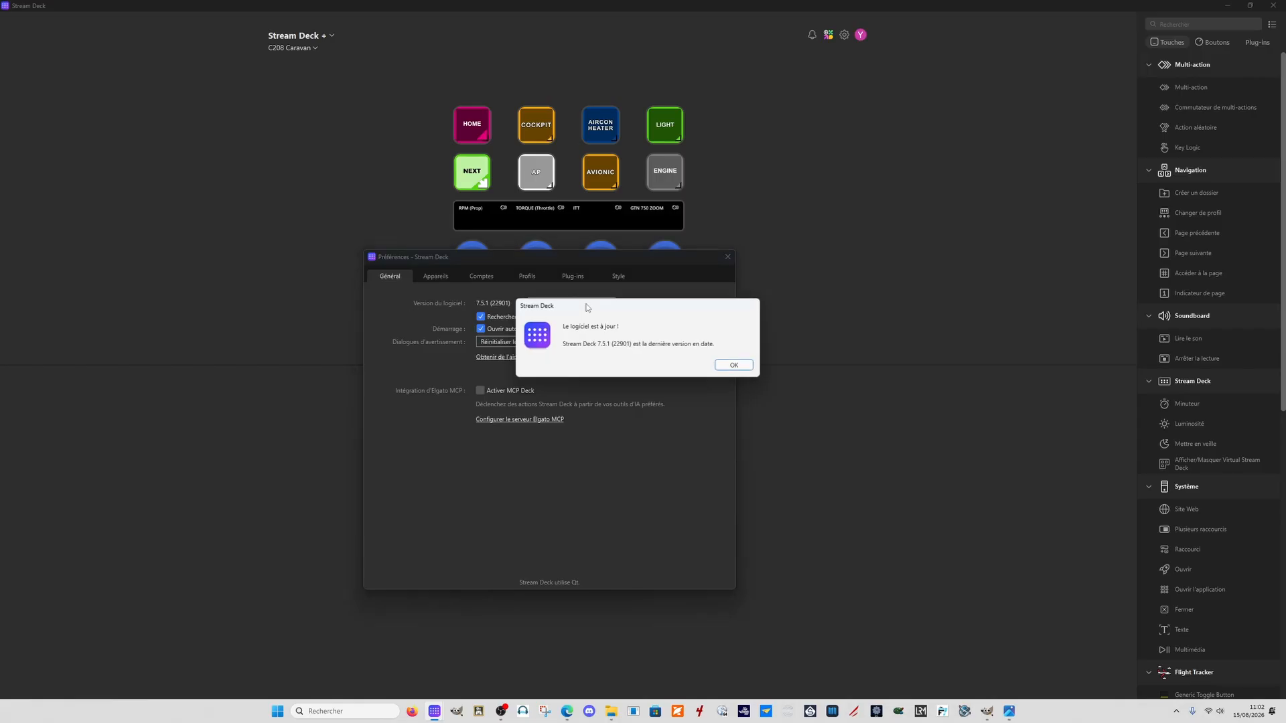
click(731, 372)
Step: Follow the Flight Tracker plug-in's useful link from the preferences and look through its GitHub page down to the README
click(568, 277)
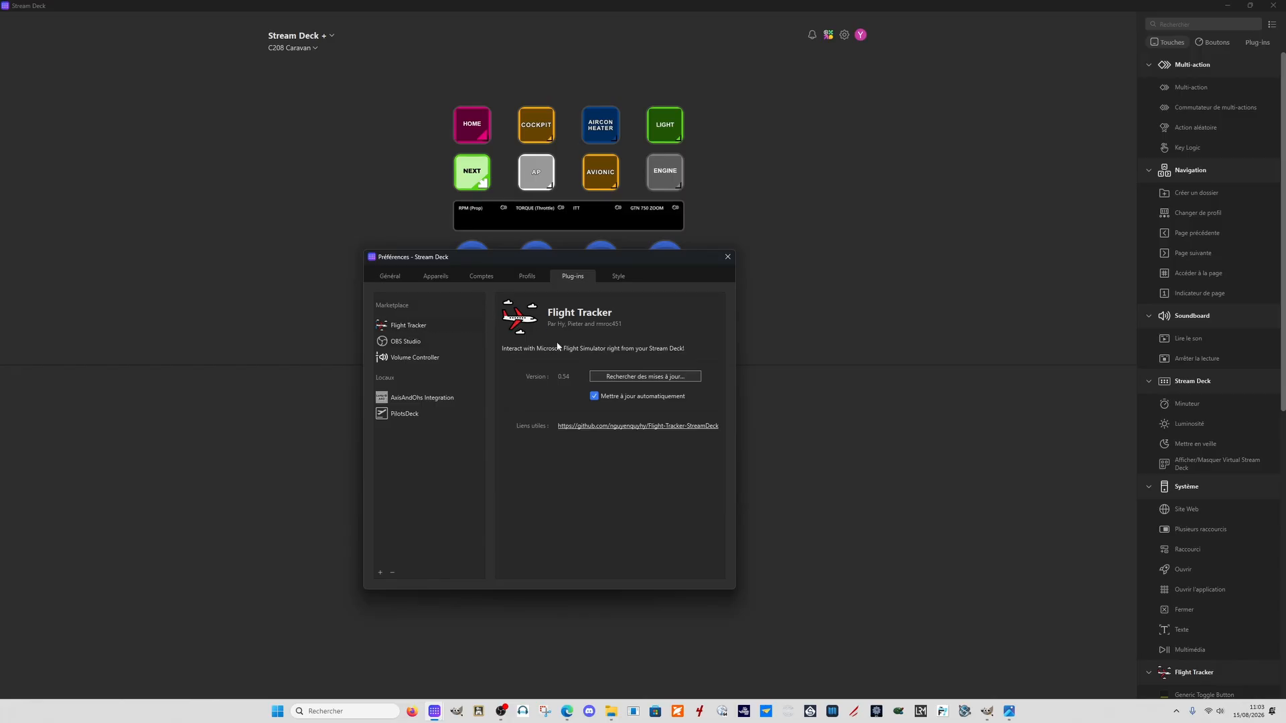
click(597, 427)
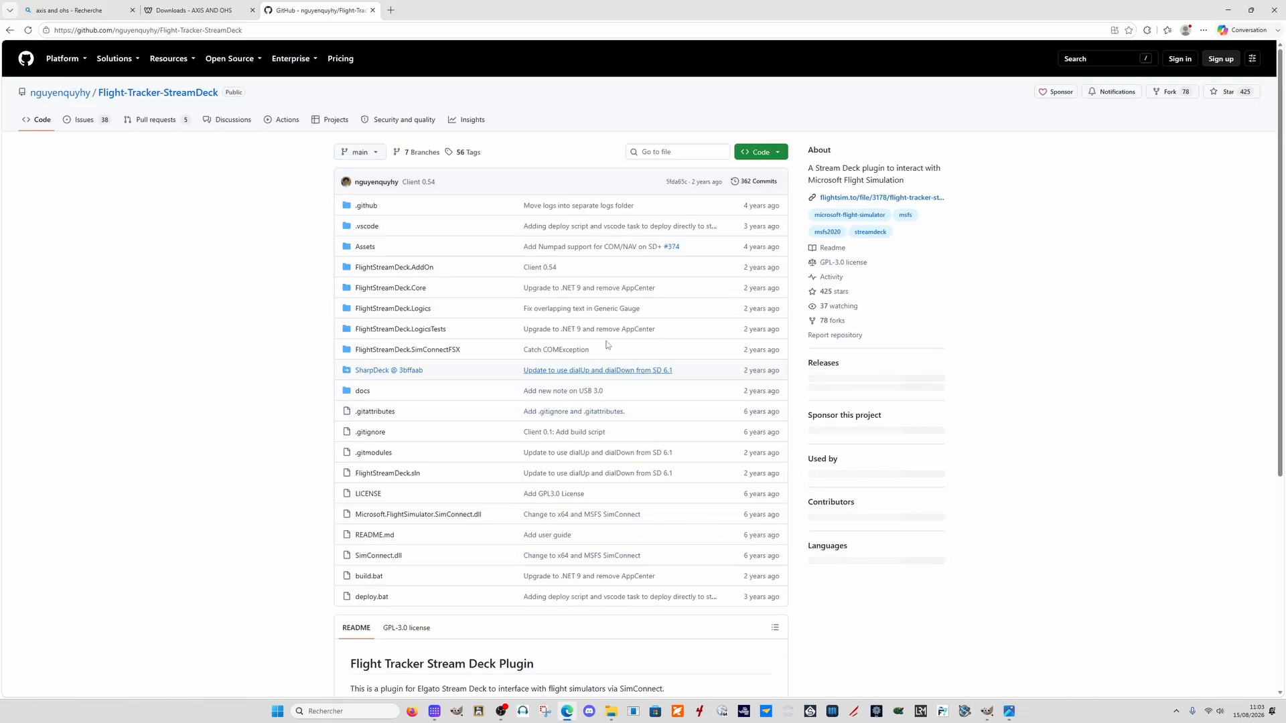
scroll(395, 342, down, 2)
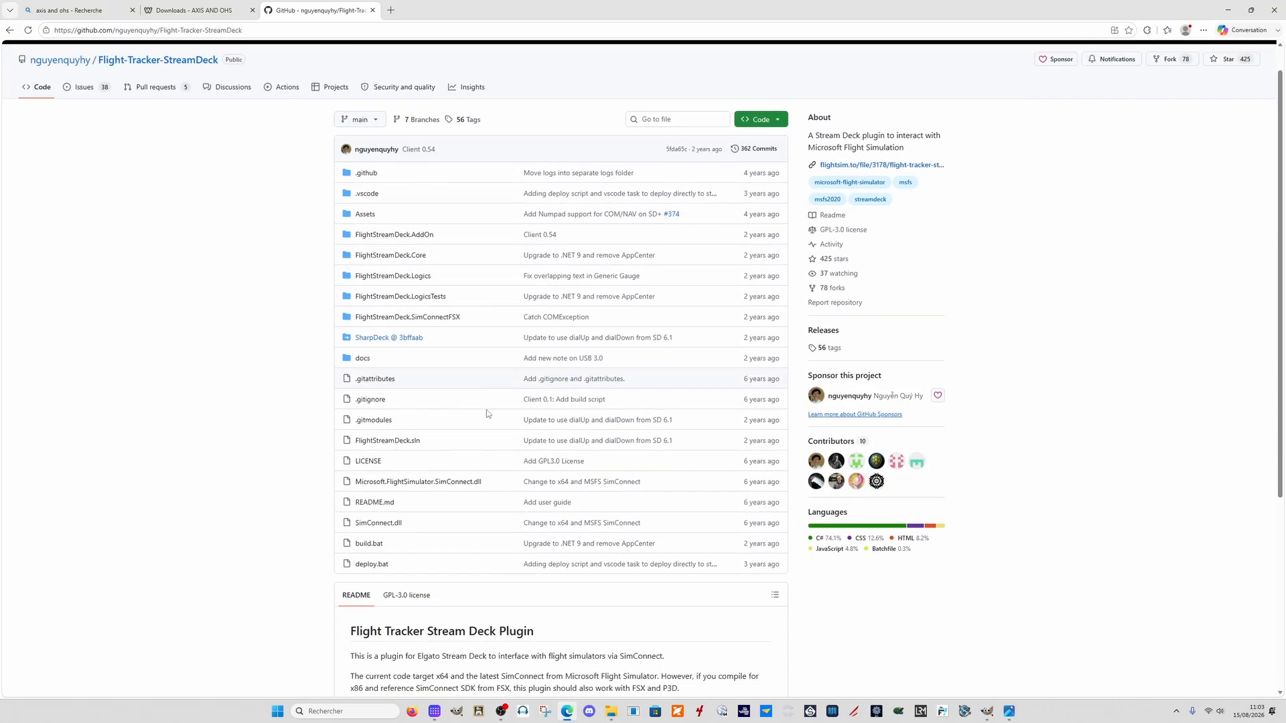
scroll(395, 494, down, 2)
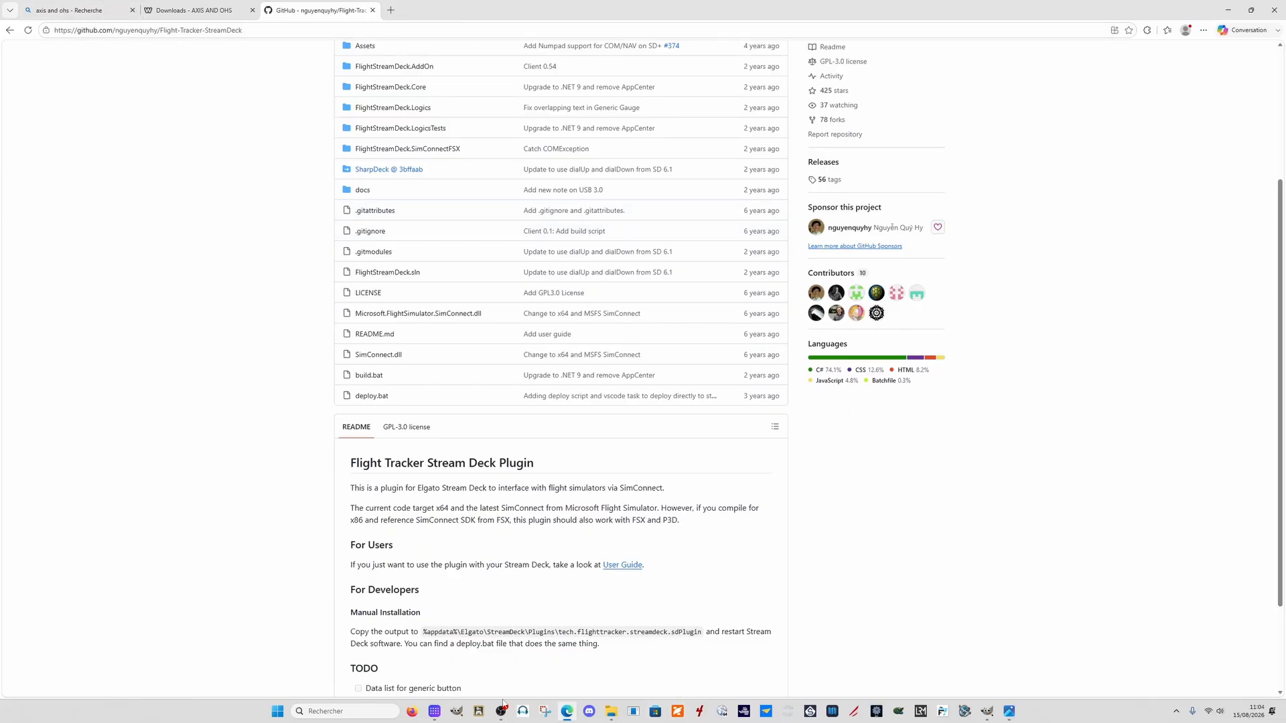
Step: Return to the Stream Deck preferences, follow the PilotsDeck plug-in's link and look through its GitHub page and README introduction
mouse_move(434, 715)
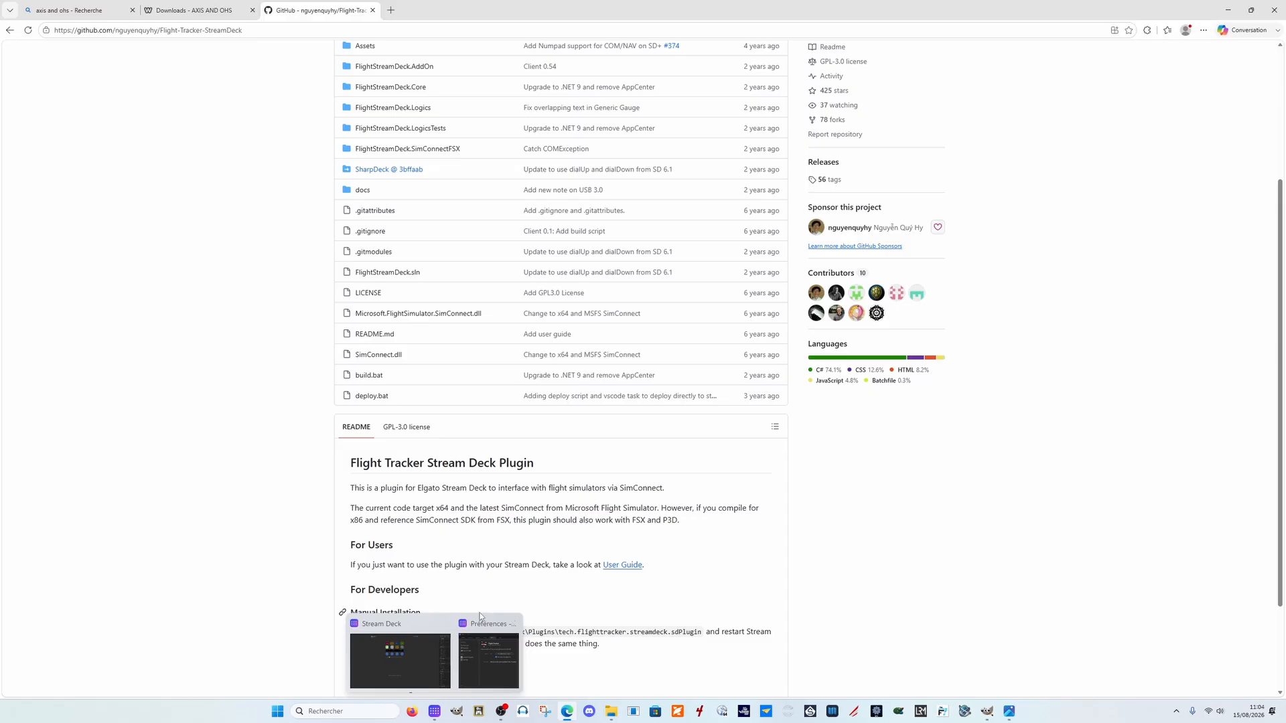
click(477, 622)
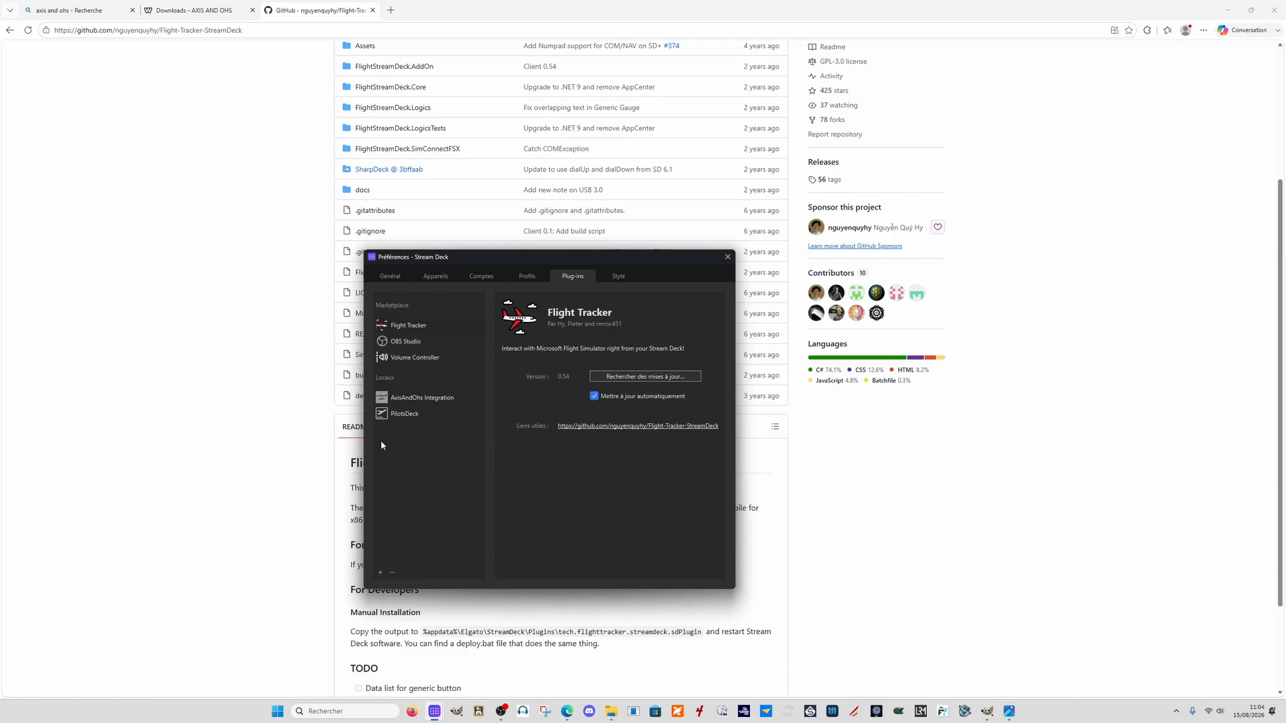
click(404, 413)
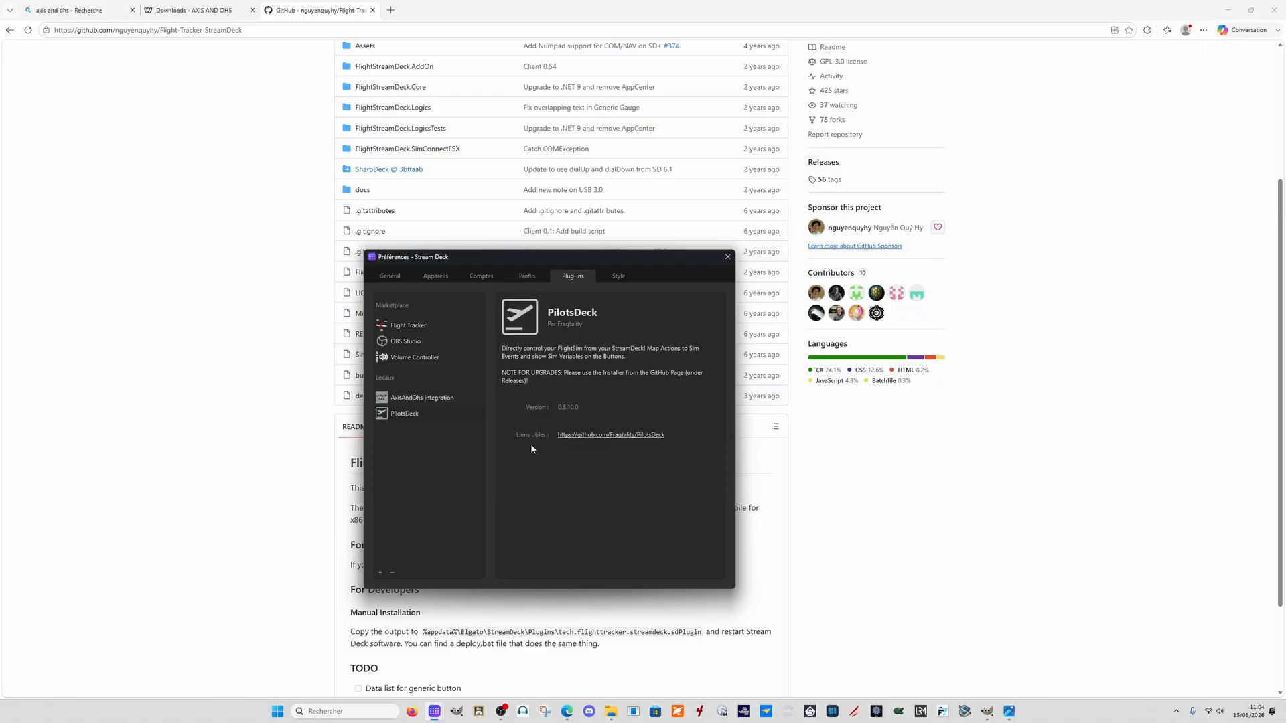
click(585, 435)
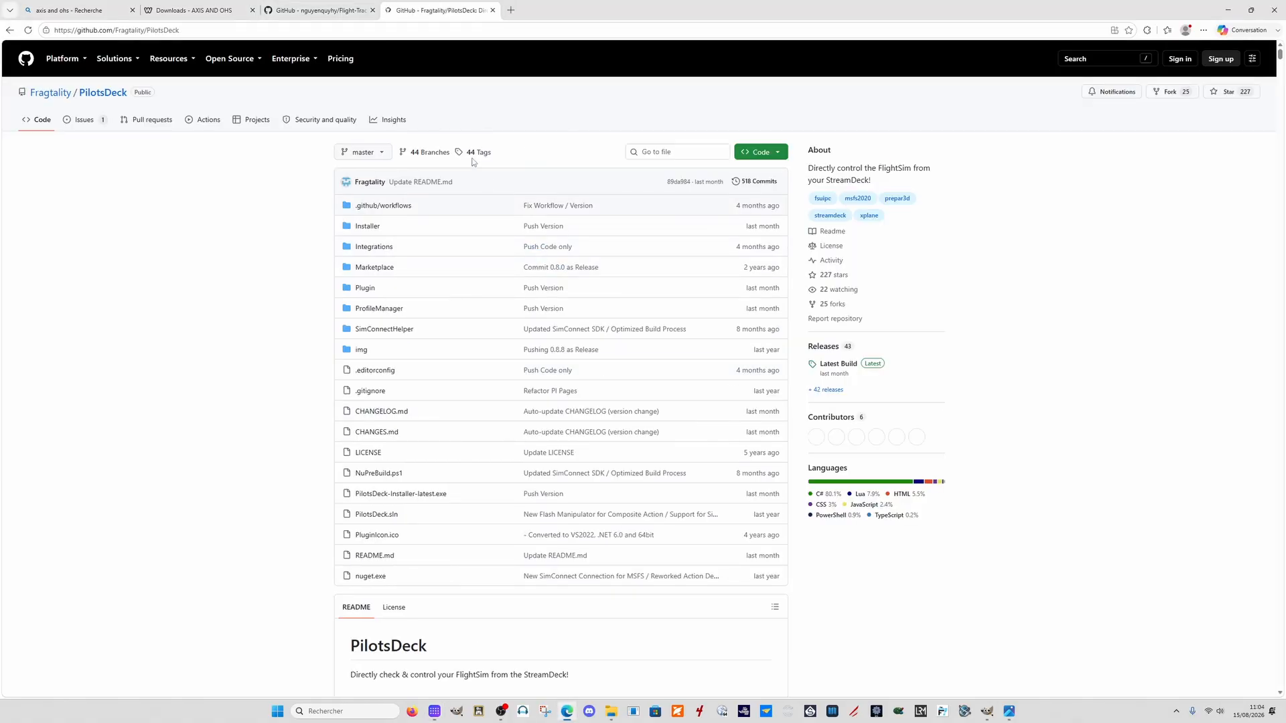
scroll(517, 403, down, 3)
scroll(514, 402, down, 2)
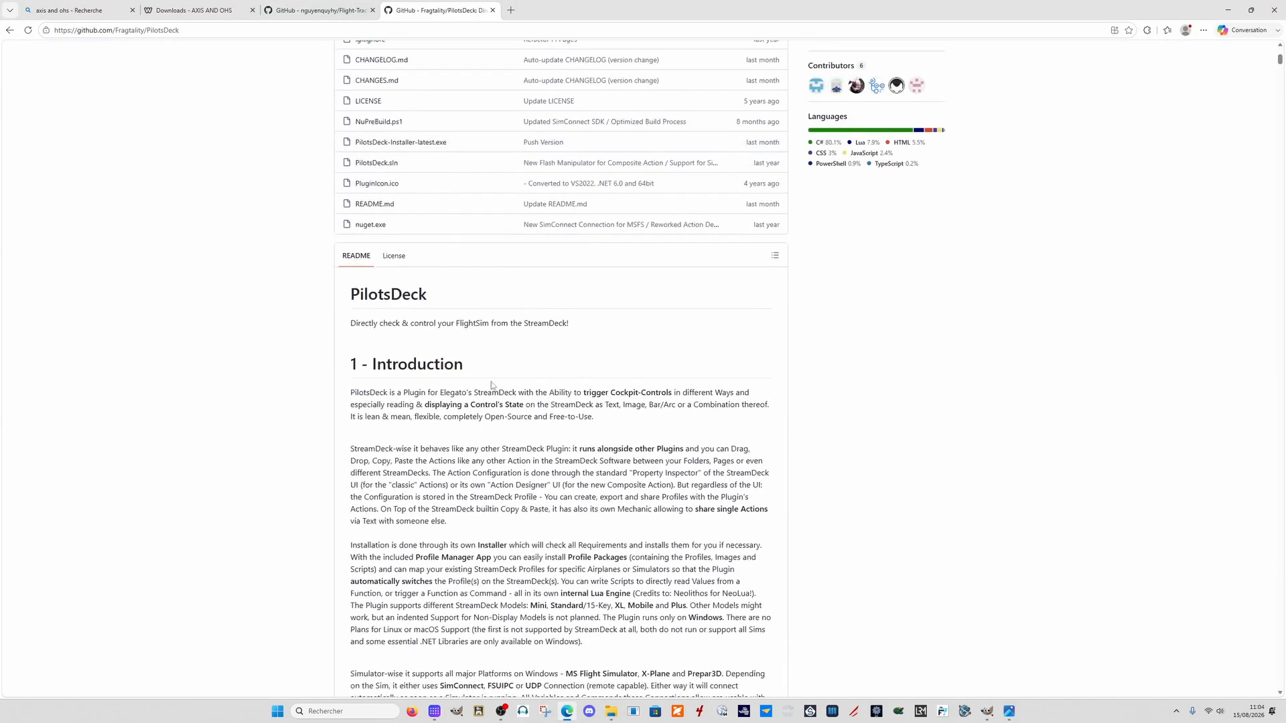
scroll(473, 358, up, 5)
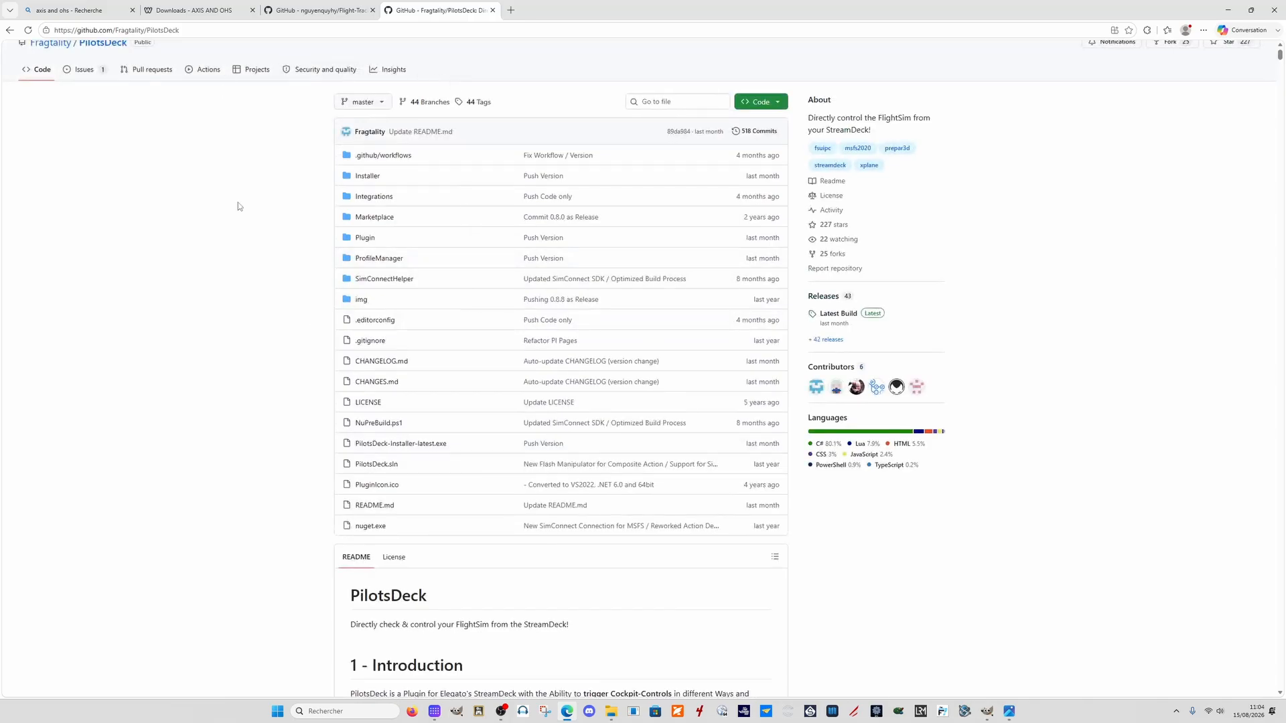
Step: Close the PilotsDeck, Flight Tracker and Axis And Ohs browser tabs, leaving the search results open
click(493, 10)
click(375, 11)
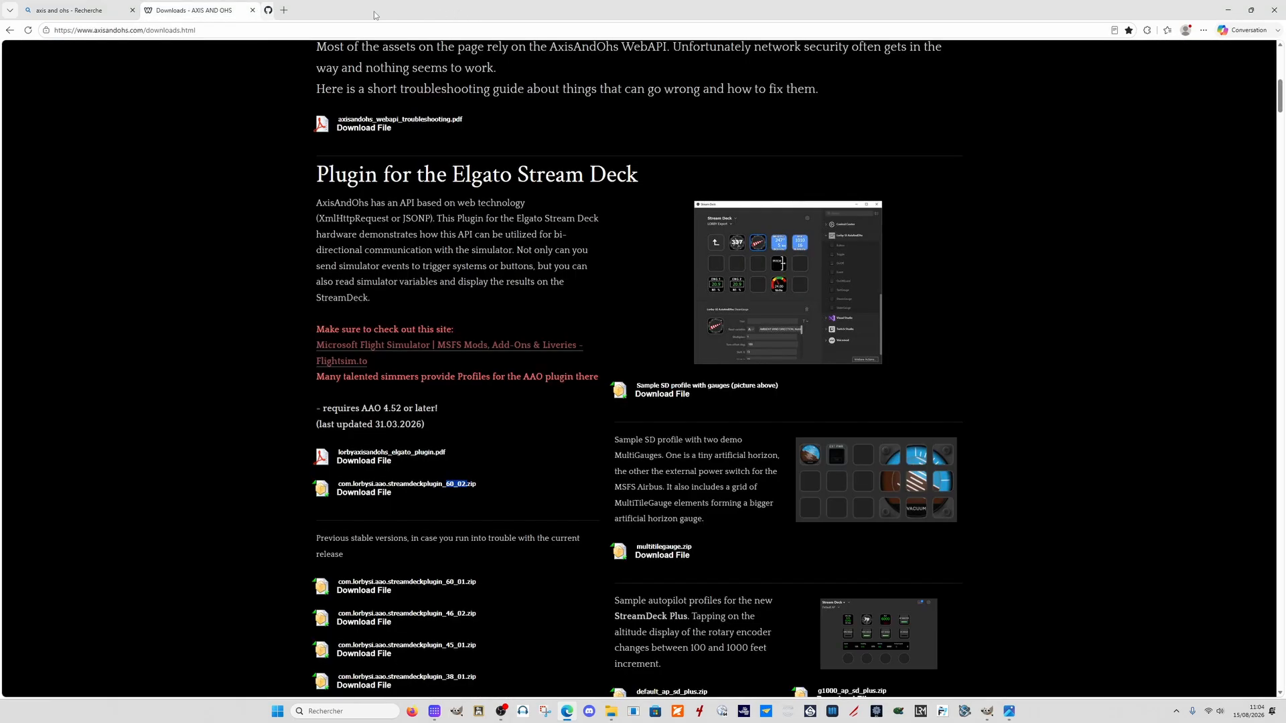
click(253, 10)
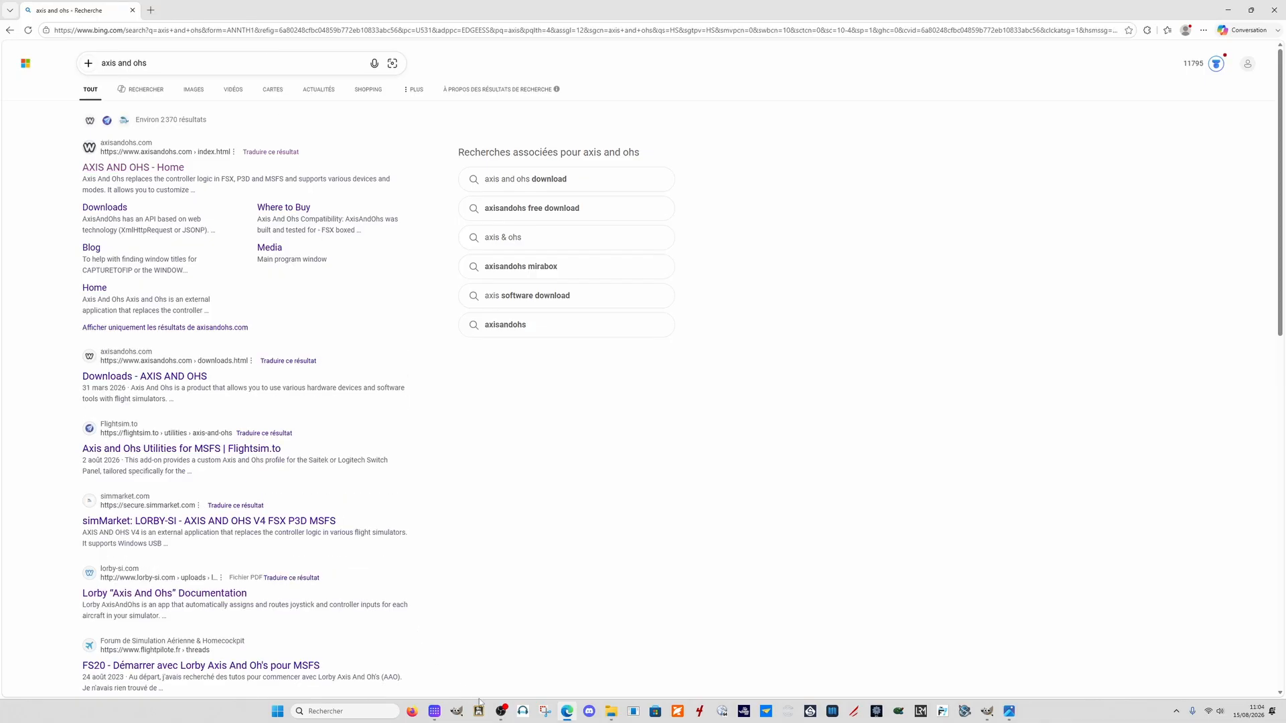
Step: Switch back to the main Stream Deck window showing the C208 Caravan profile
mouse_move(435, 715)
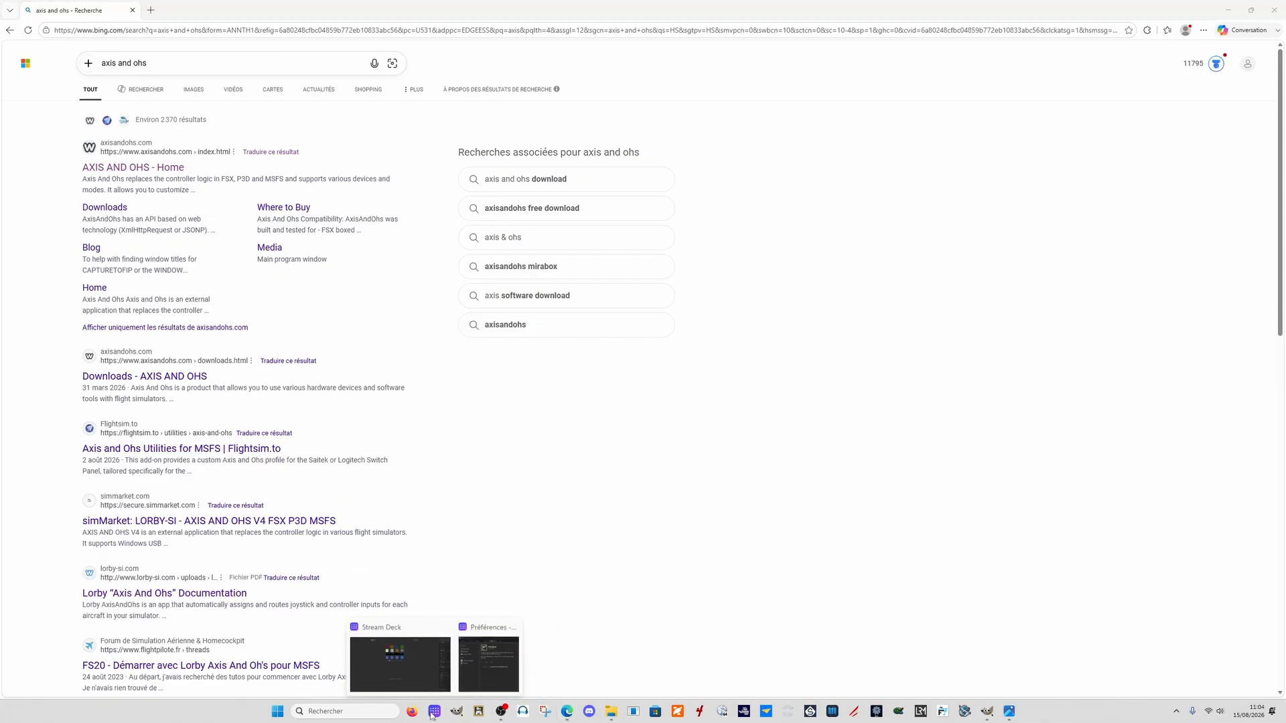
click(487, 663)
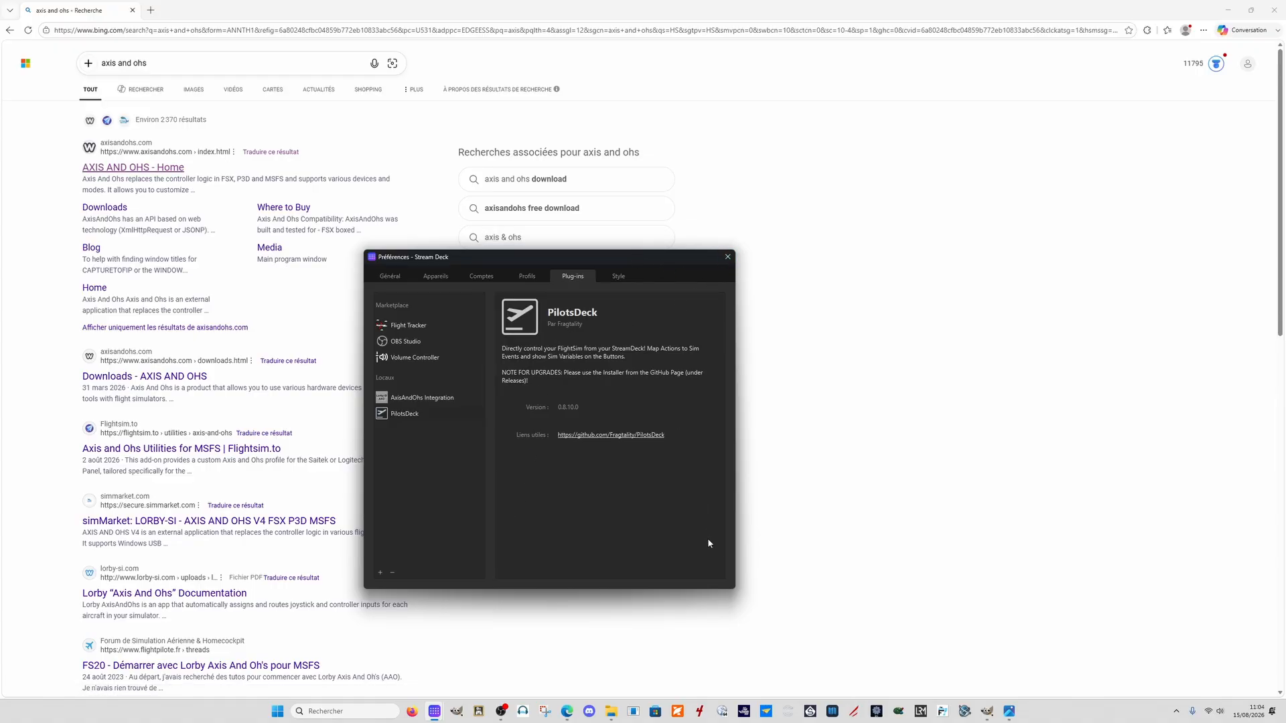
mouse_move(435, 711)
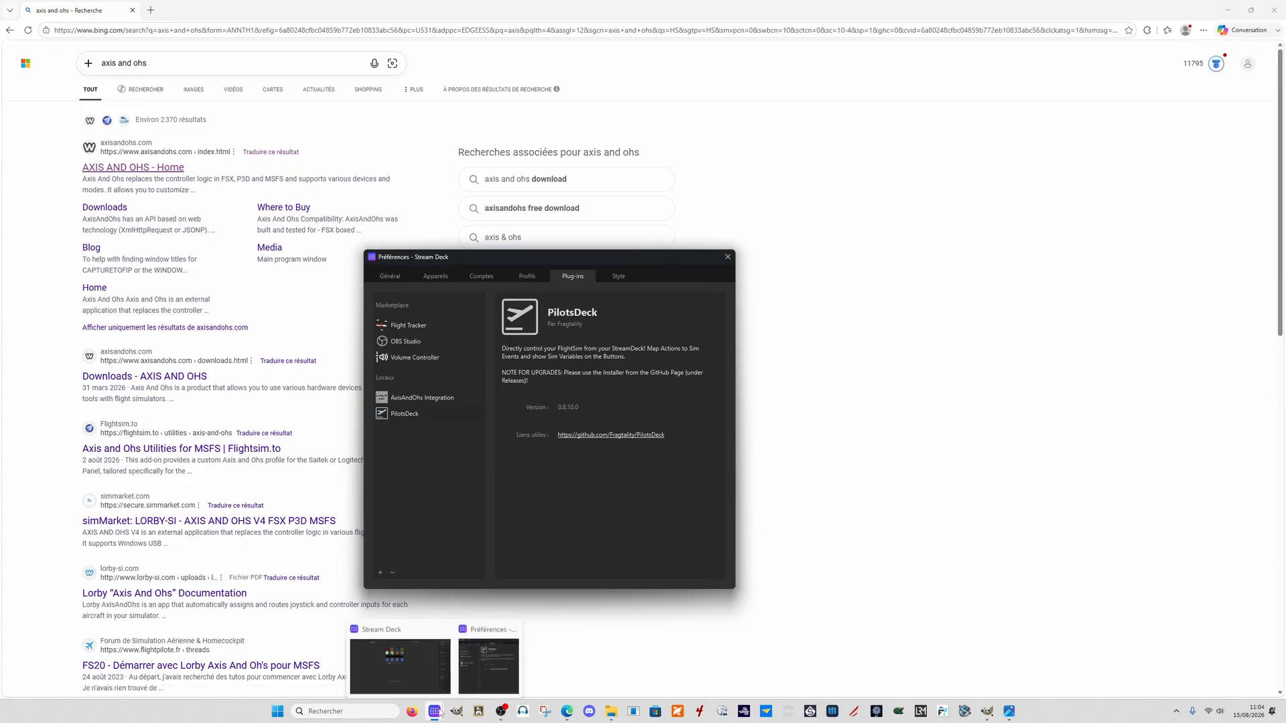
click(405, 636)
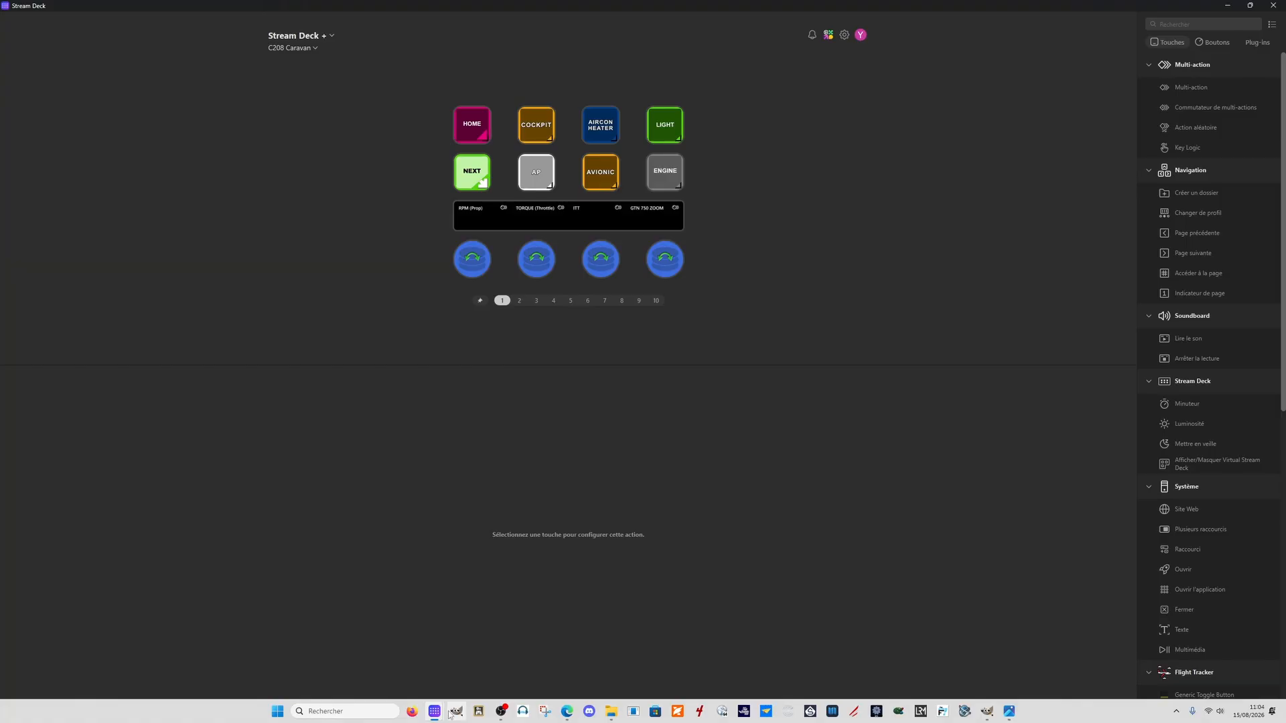
Step: Bring the Stream Deck preferences forward, check the general settings with the software version and update options, and close them
mouse_move(435, 711)
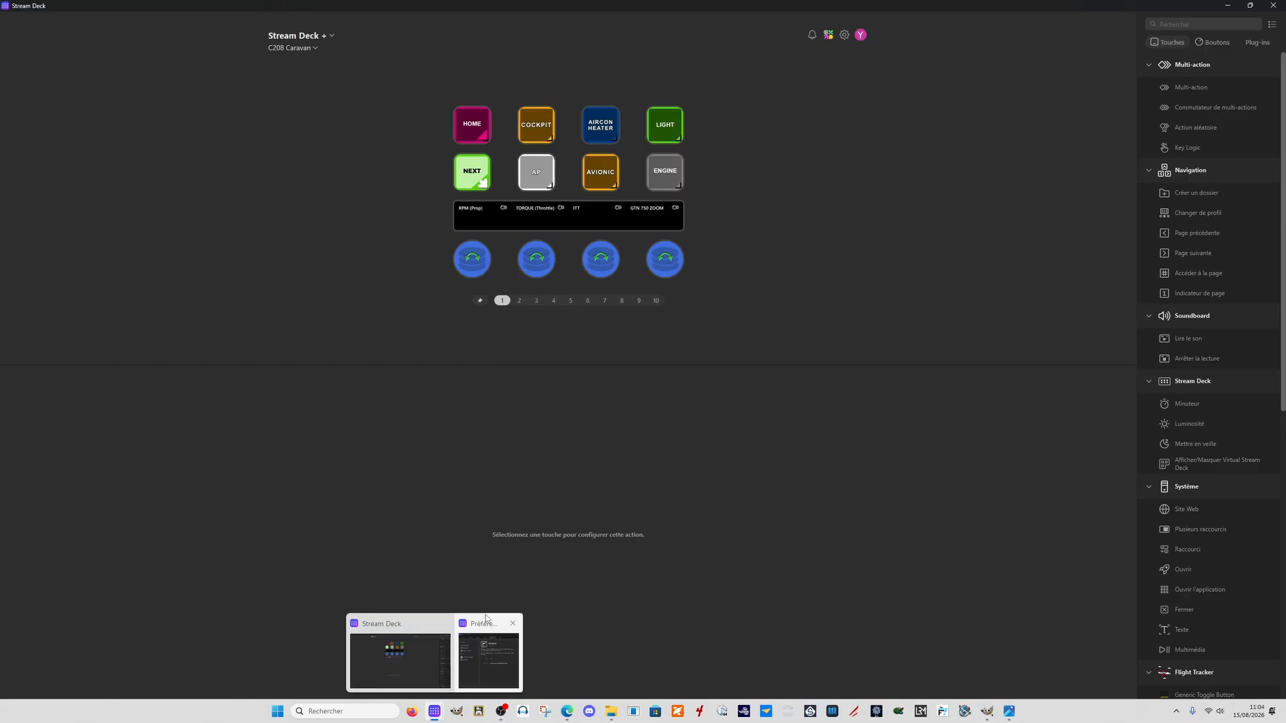
click(480, 627)
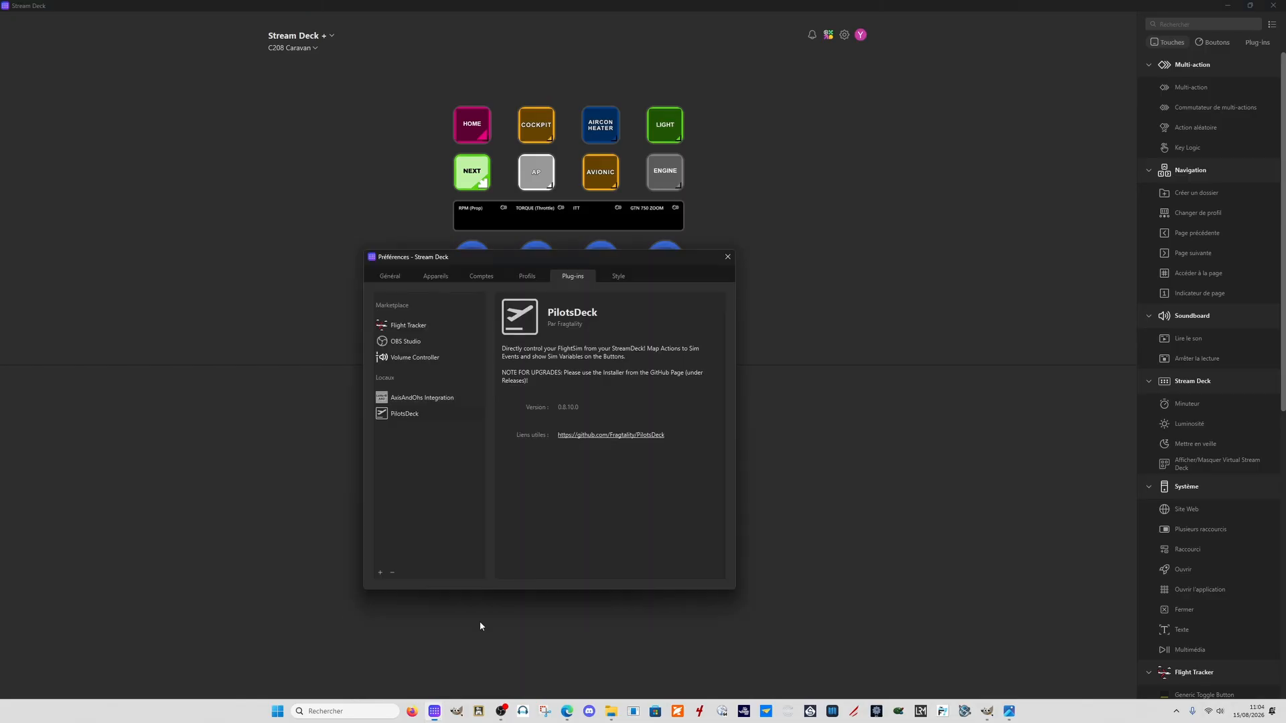
drag(643, 263, 772, 156)
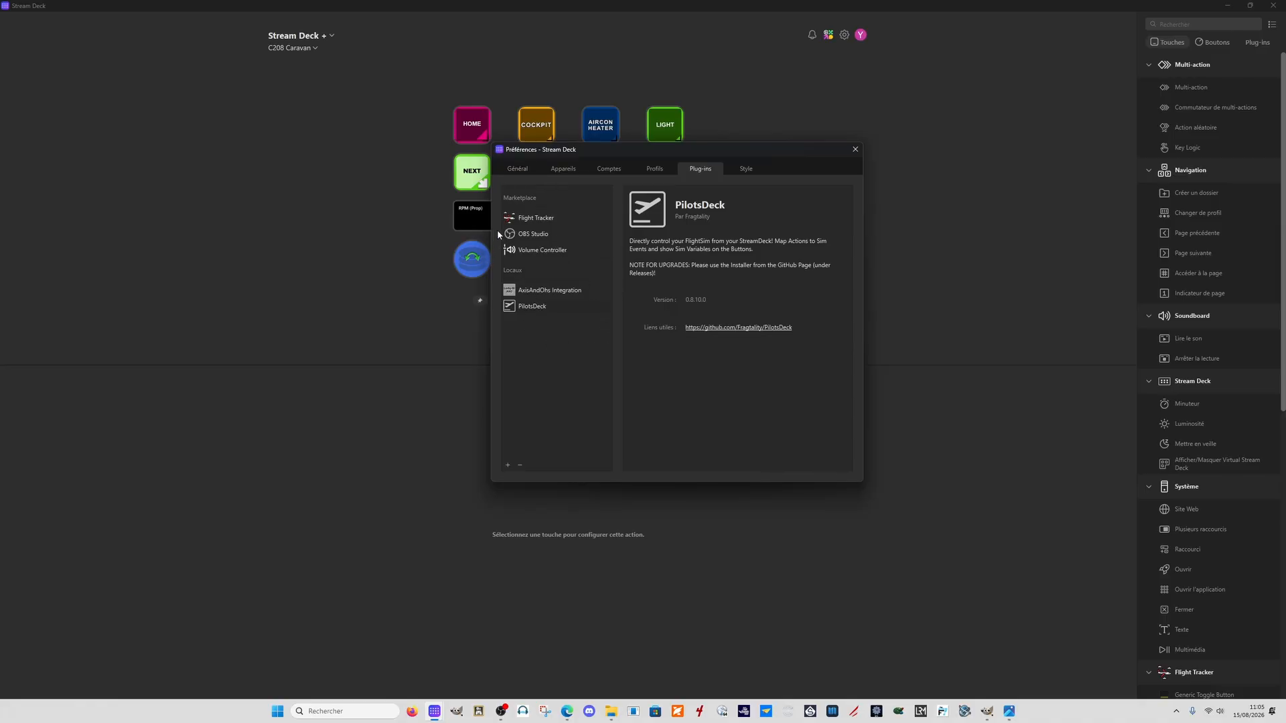
click(523, 171)
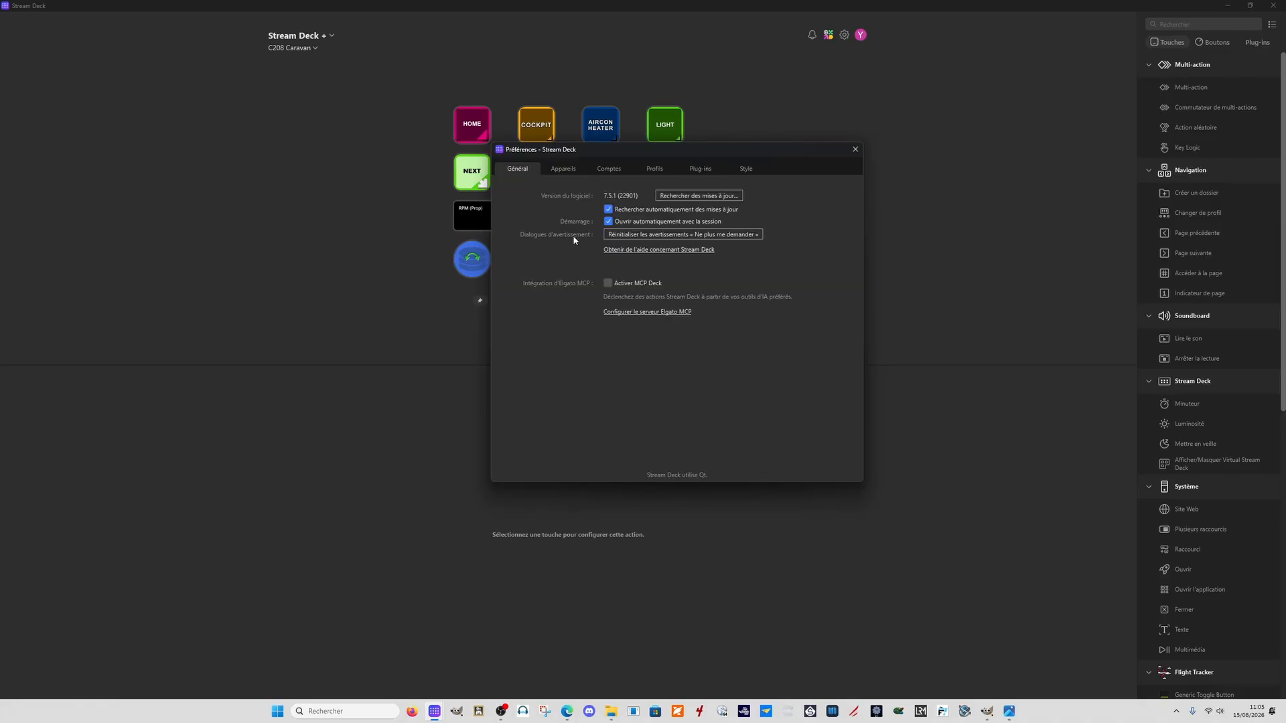
click(855, 149)
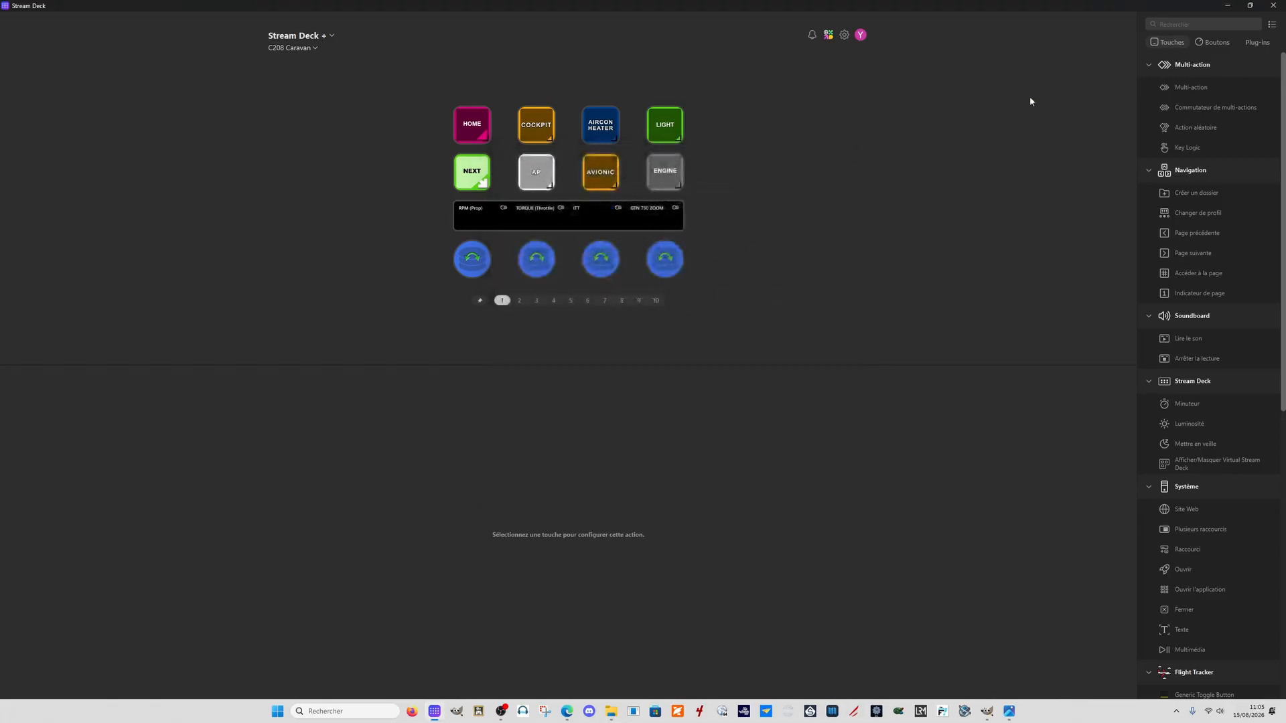
click(1249, 6)
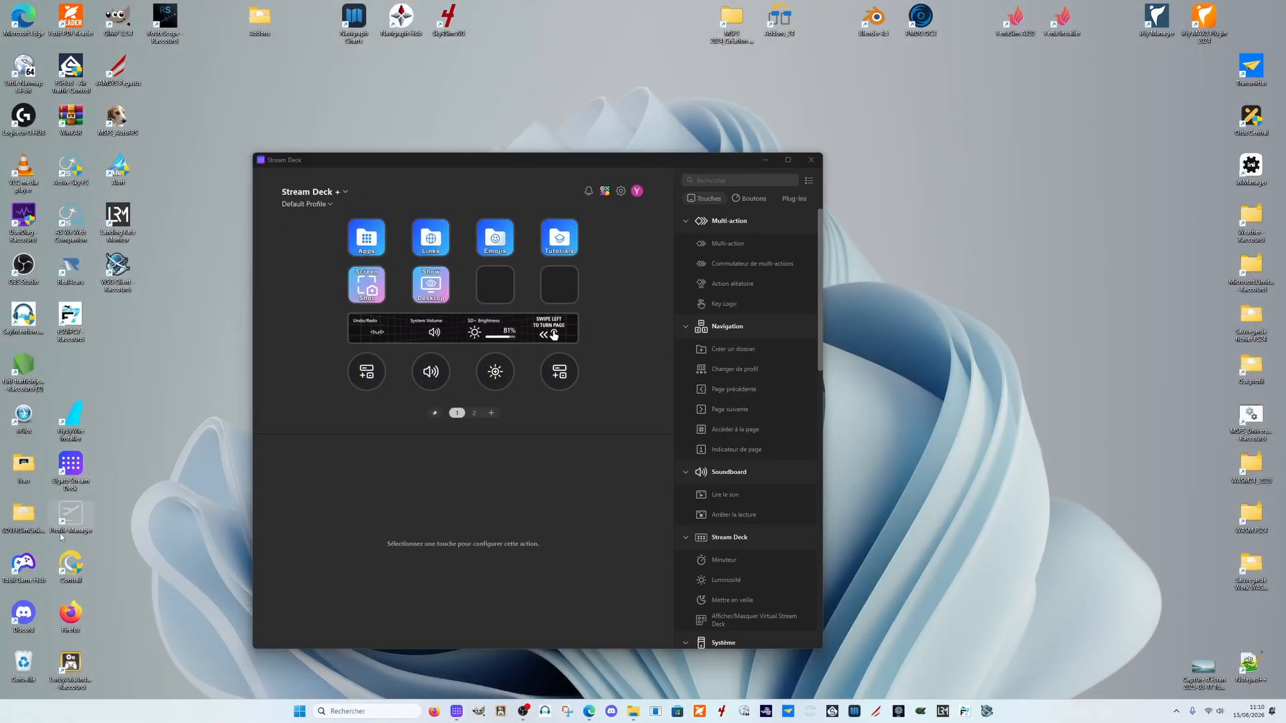
Step: Maximize the Stream Deck window and create a new empty profile for the Stream Deck +
click(788, 162)
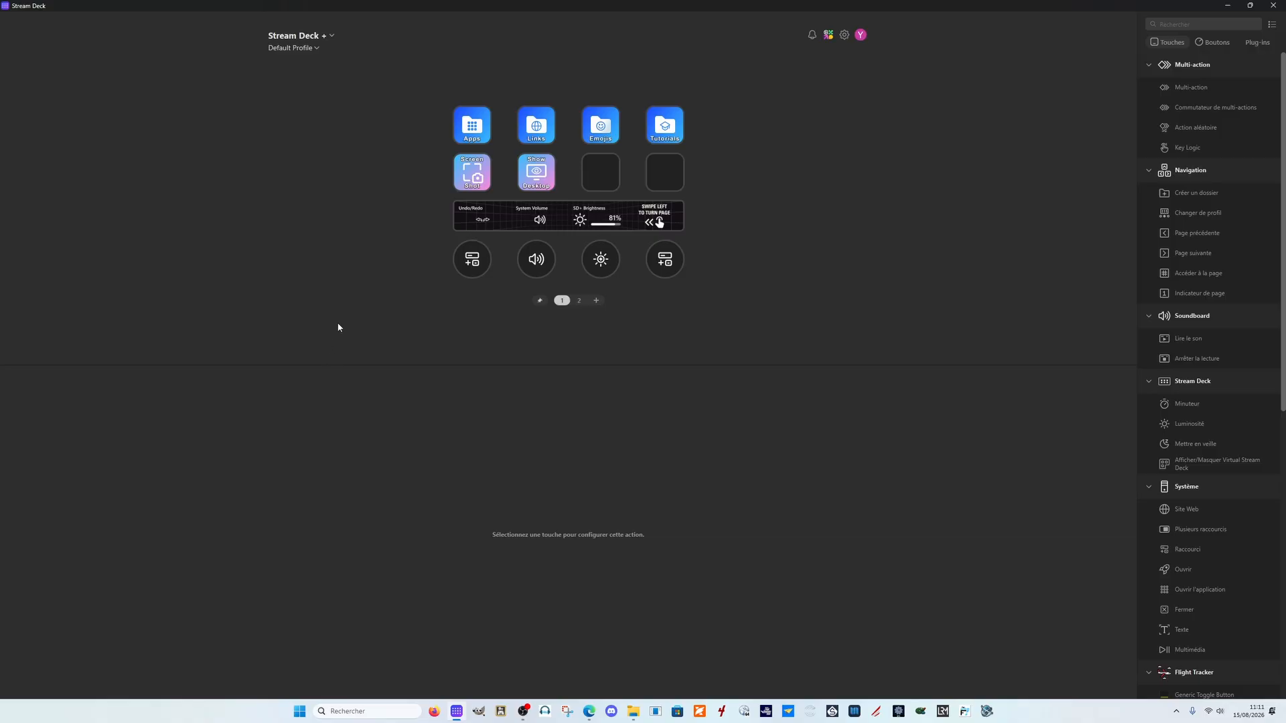
click(304, 48)
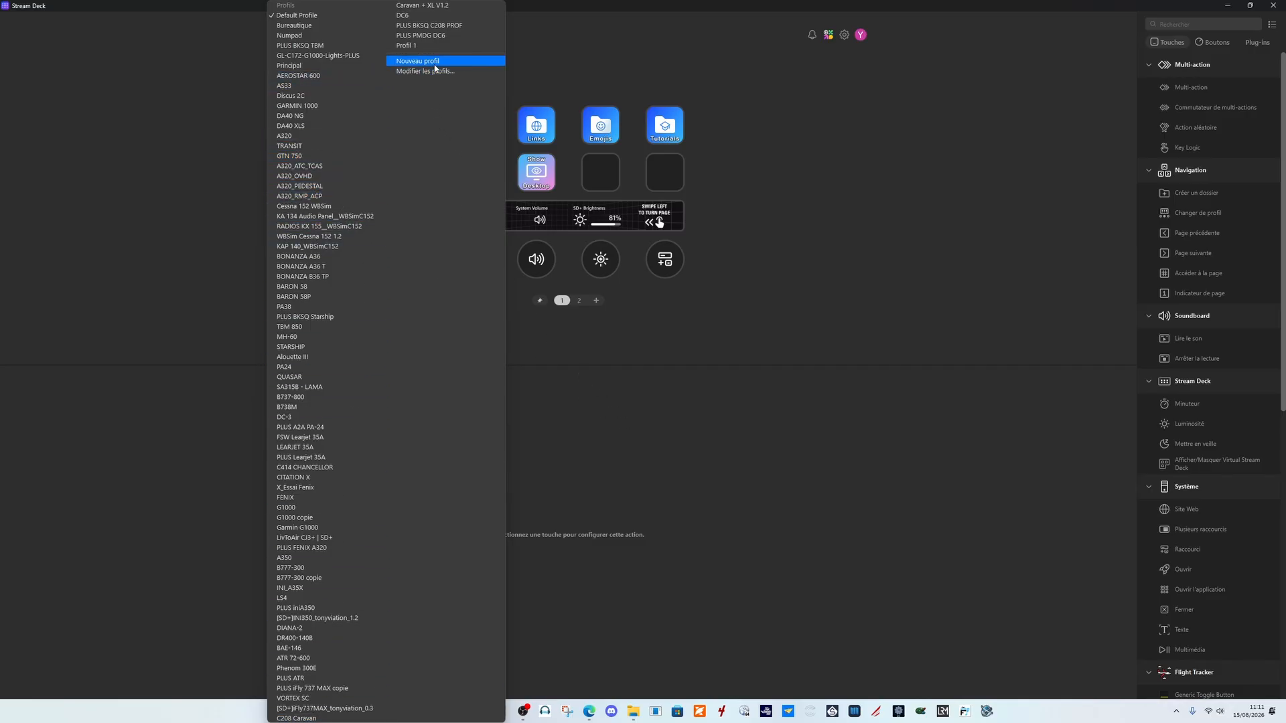
click(434, 62)
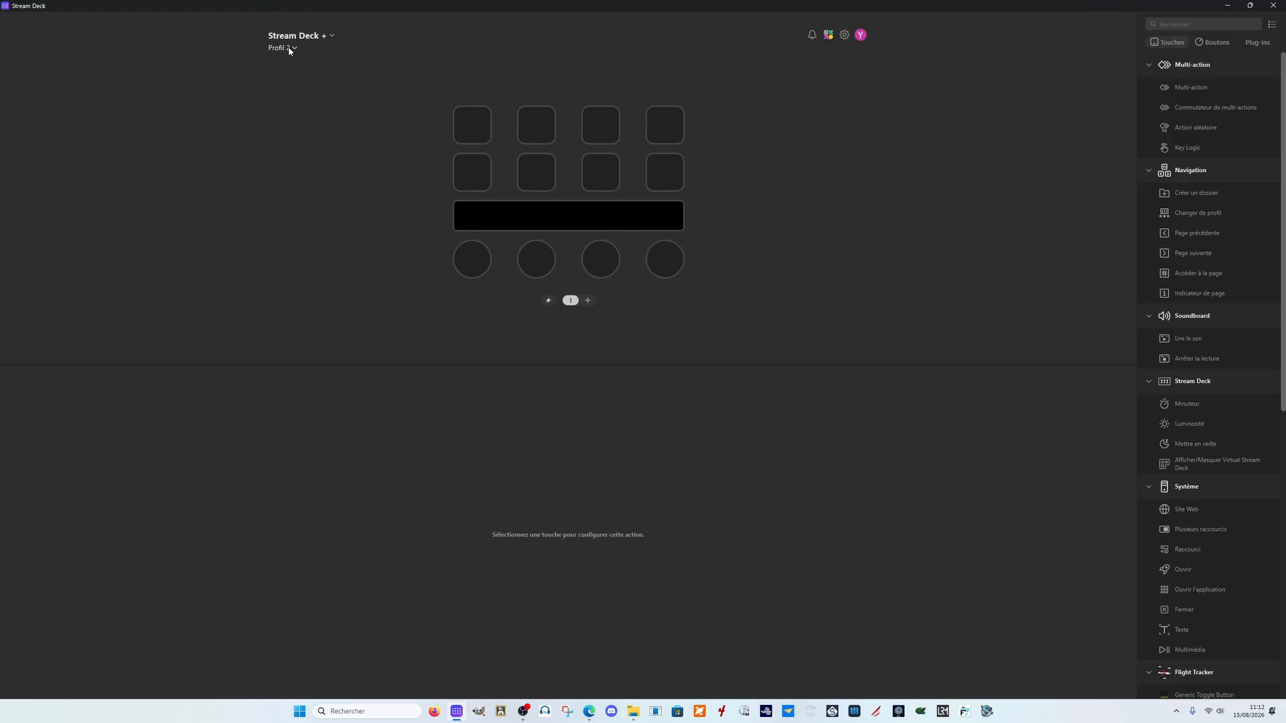
Step: Rename the new profile Profil 2 as FS24 in the profile preferences and close the preferences
click(290, 49)
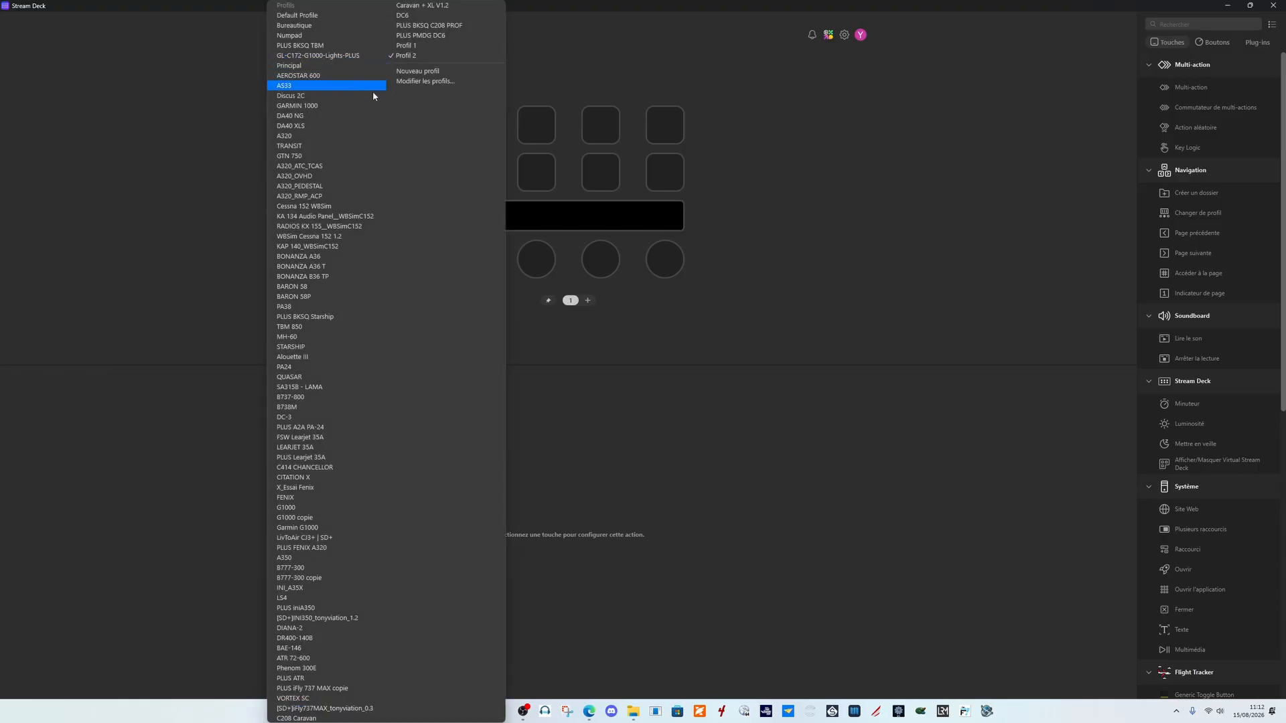
click(435, 82)
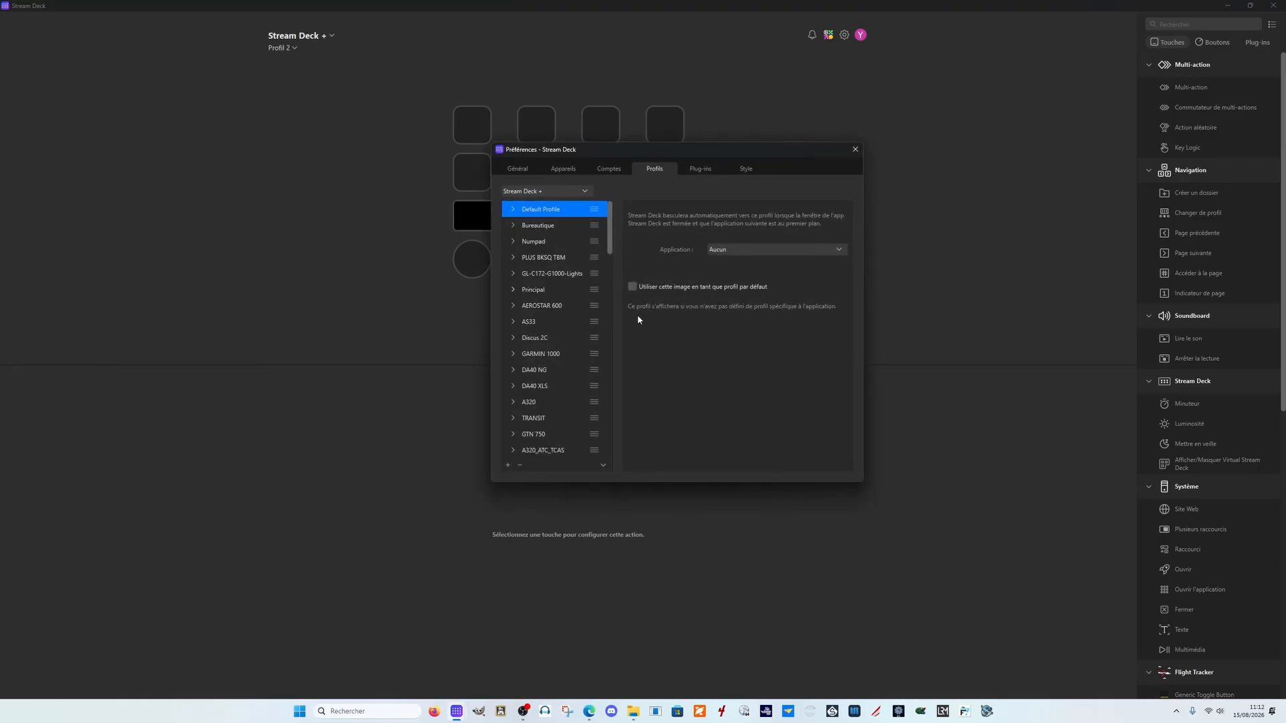
drag(611, 244, 615, 459)
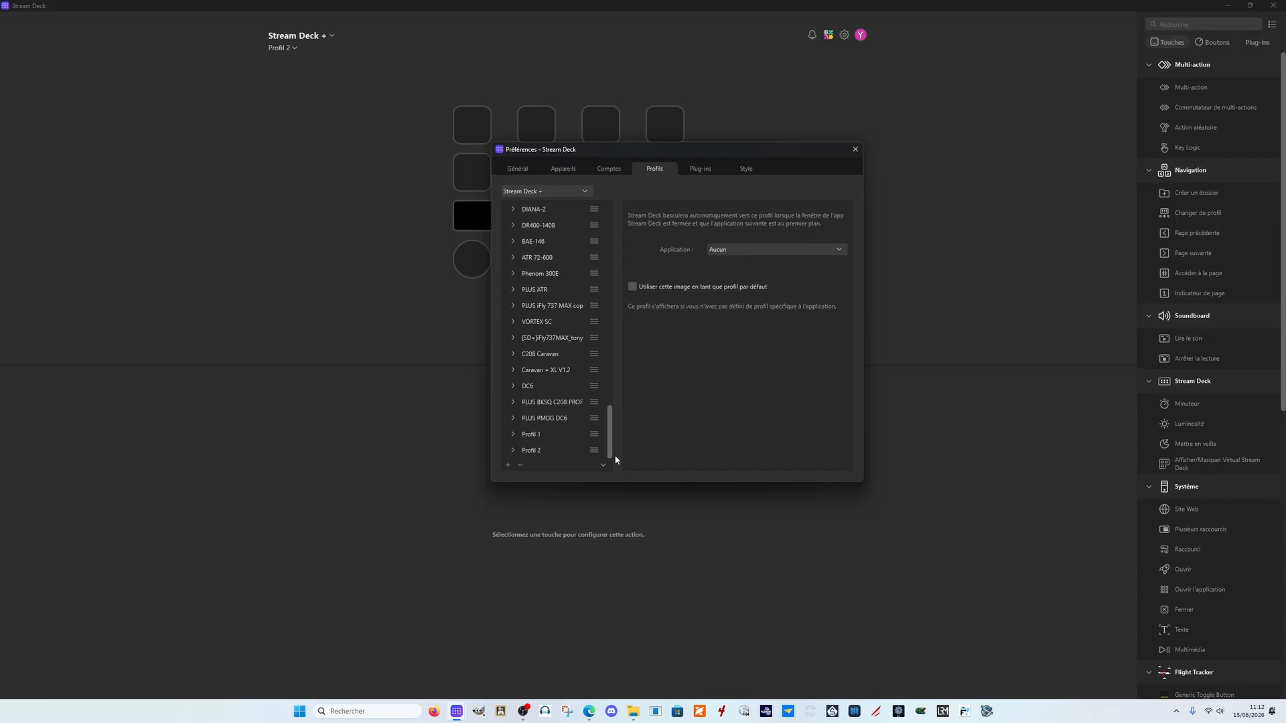
click(526, 453)
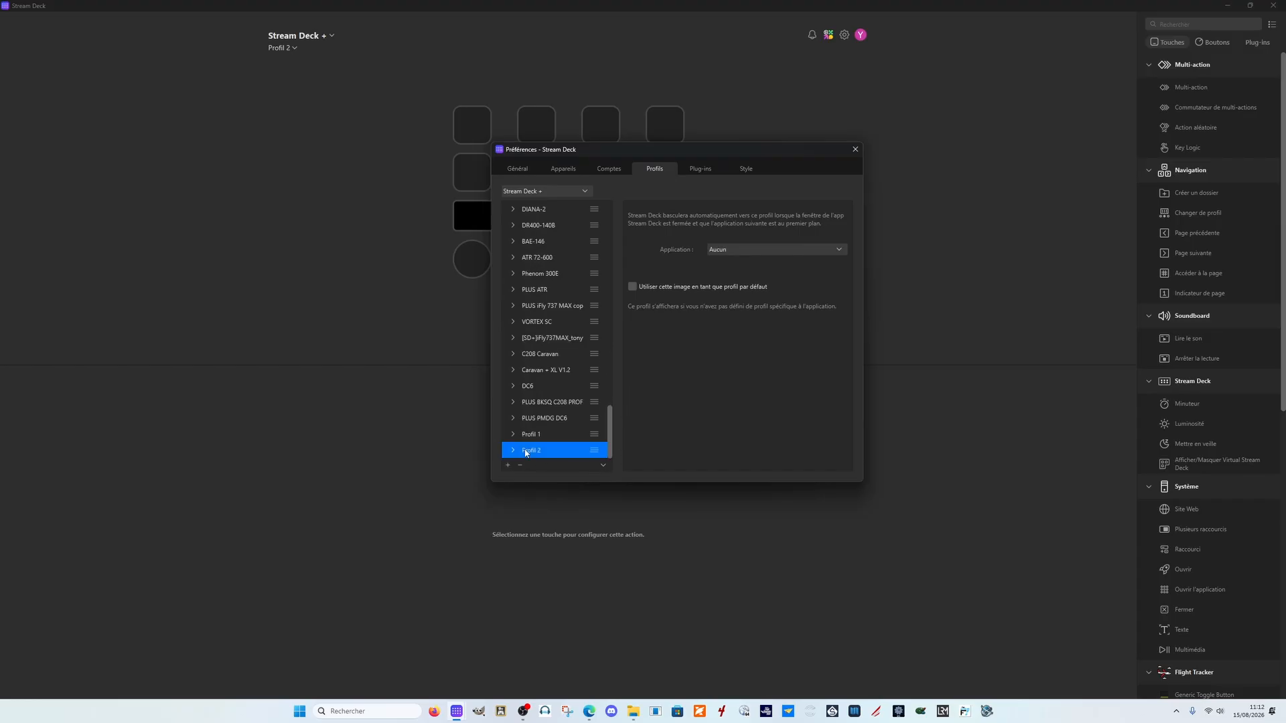
right_click(561, 453)
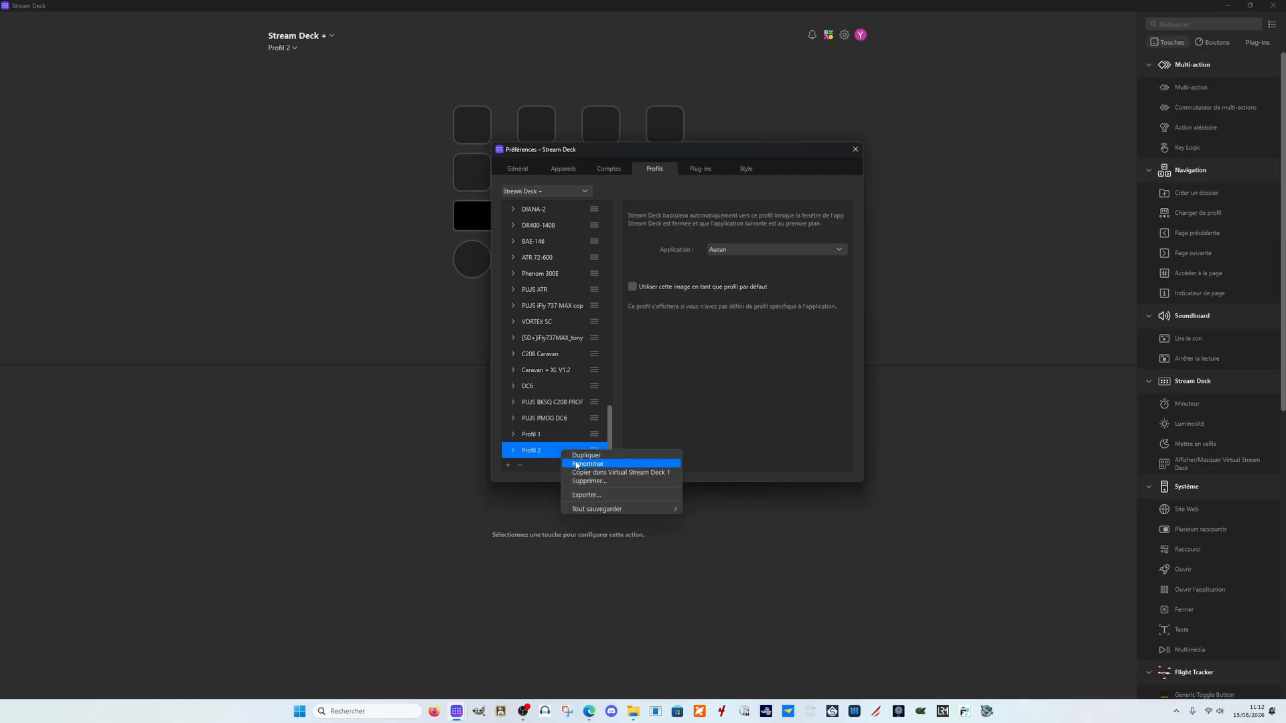
click(576, 465)
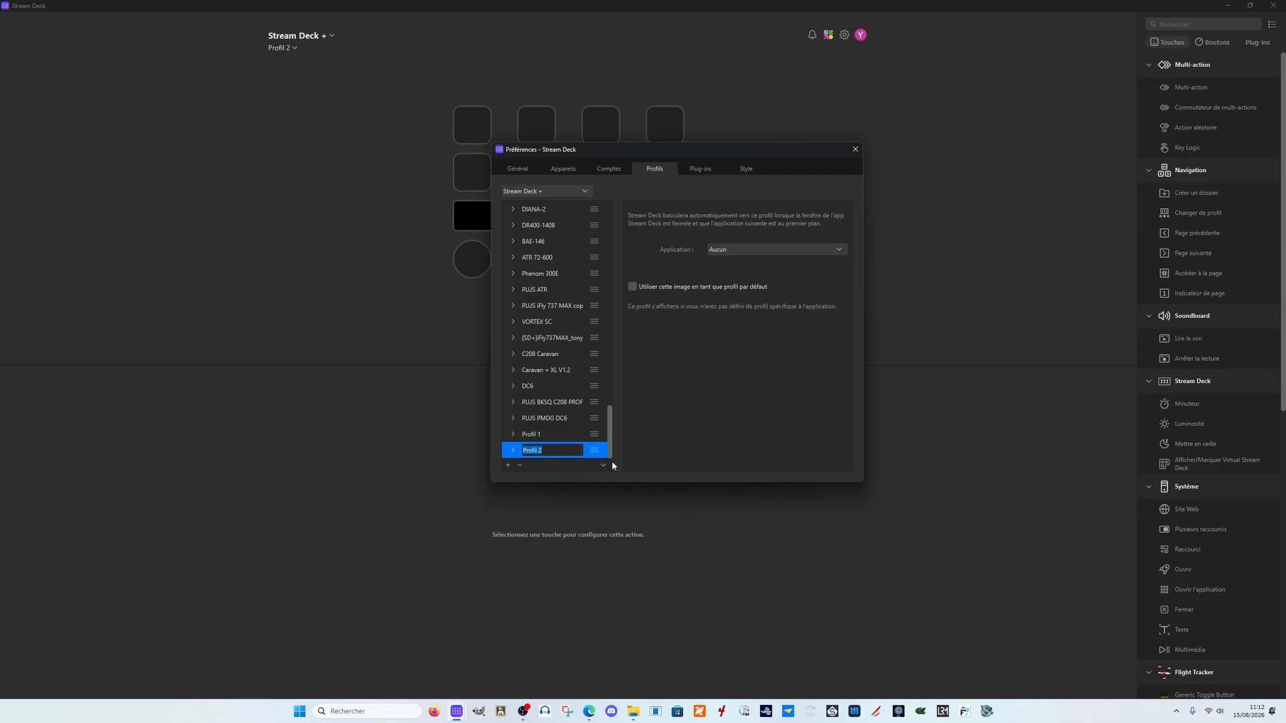
text(FS24)
click(595, 434)
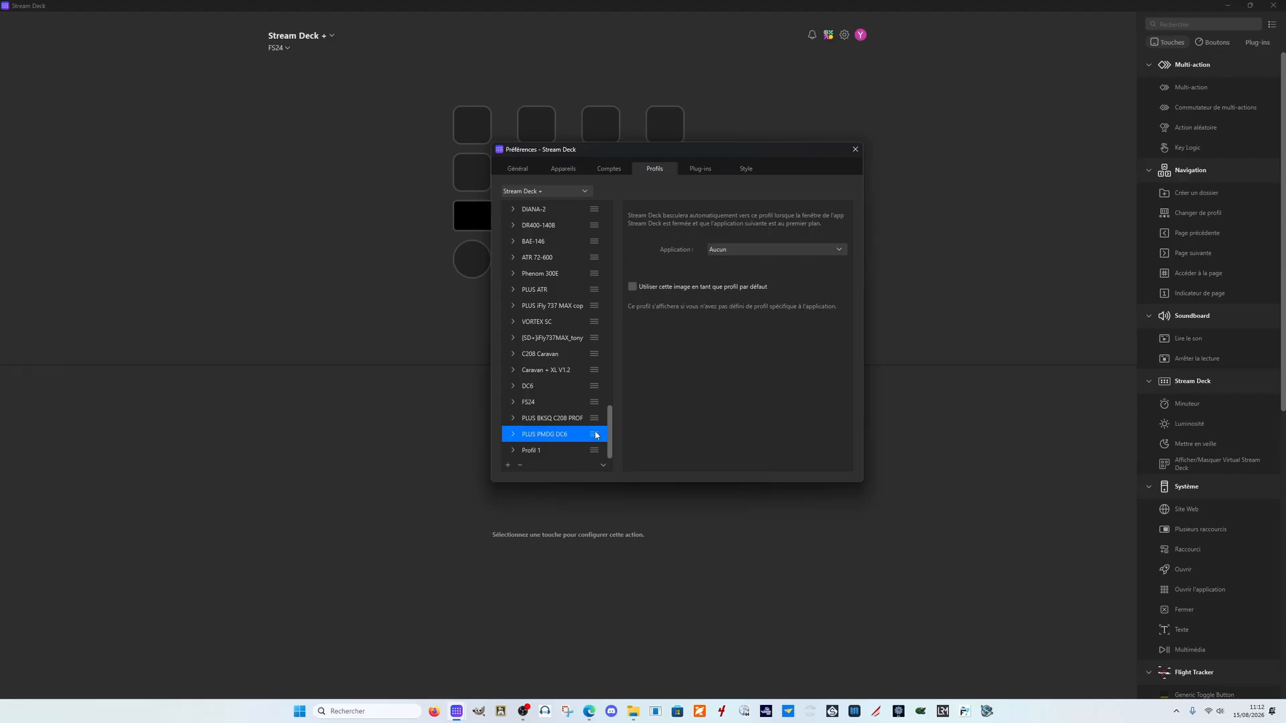
click(855, 149)
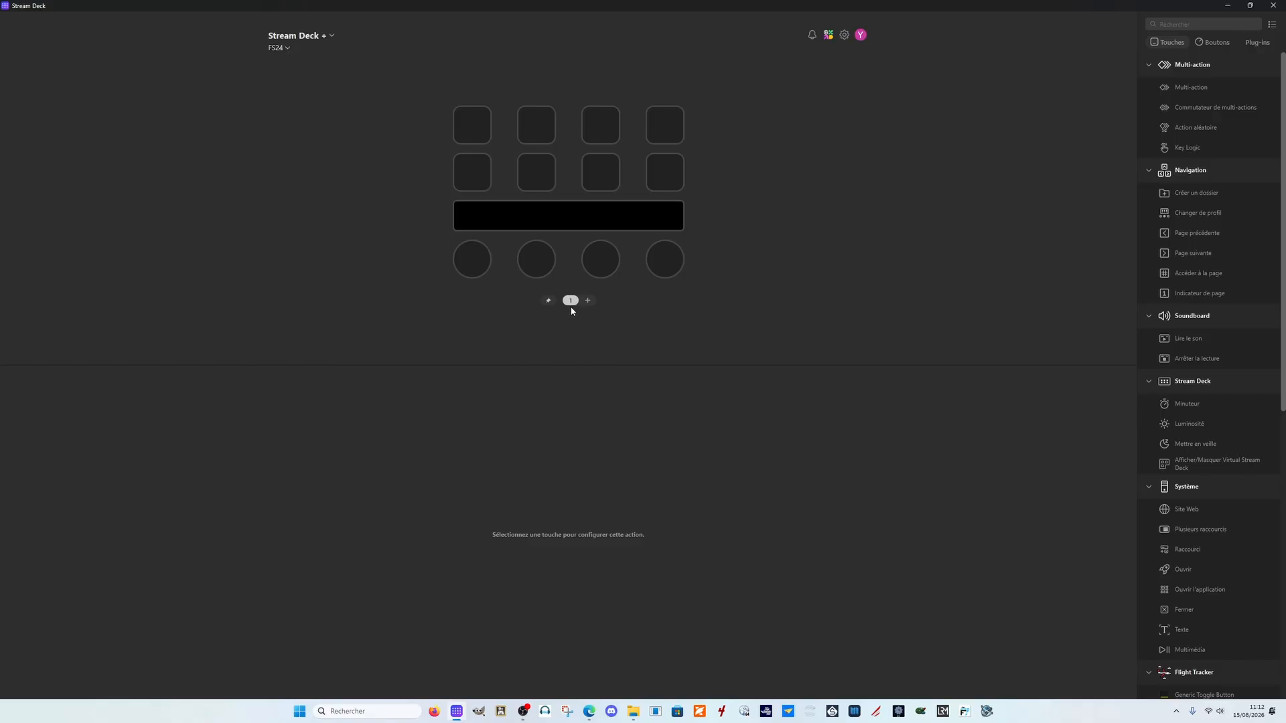
Step: Add pages to the FS24 profile until it has ten, and return to page 1
click(597, 303)
click(604, 301)
click(611, 299)
click(620, 301)
click(630, 302)
click(640, 300)
click(647, 301)
click(659, 302)
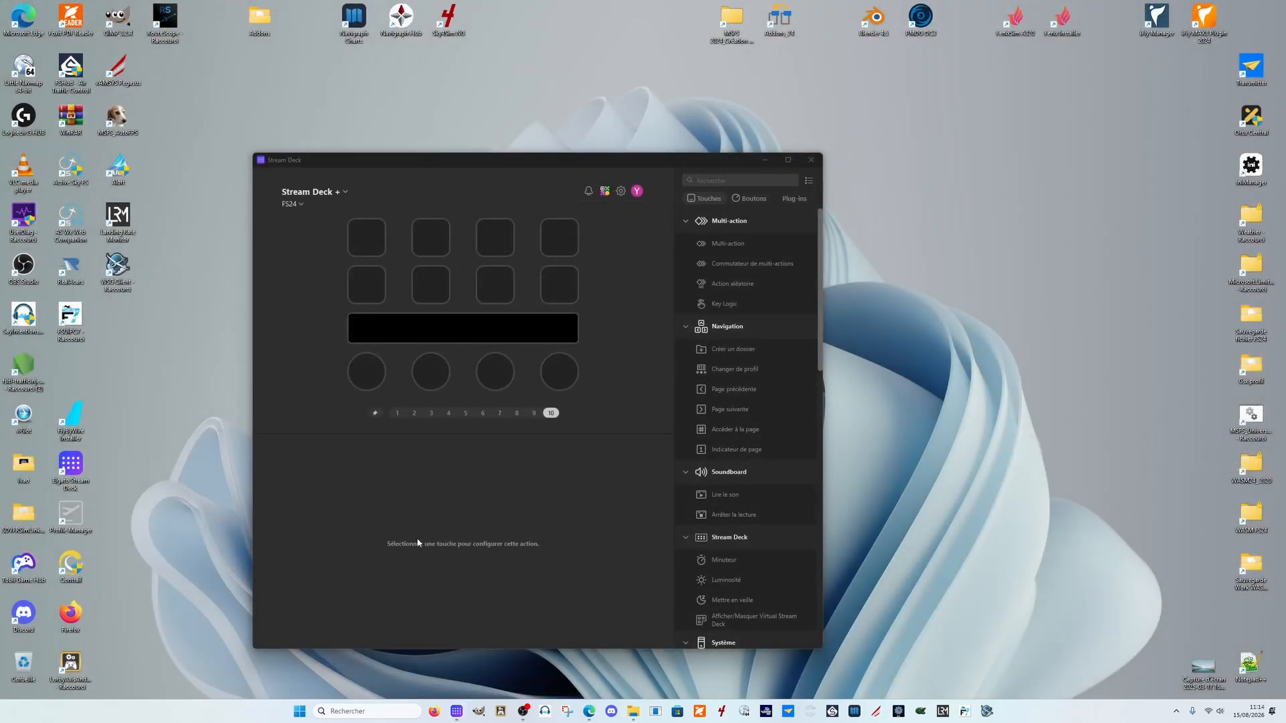
click(396, 414)
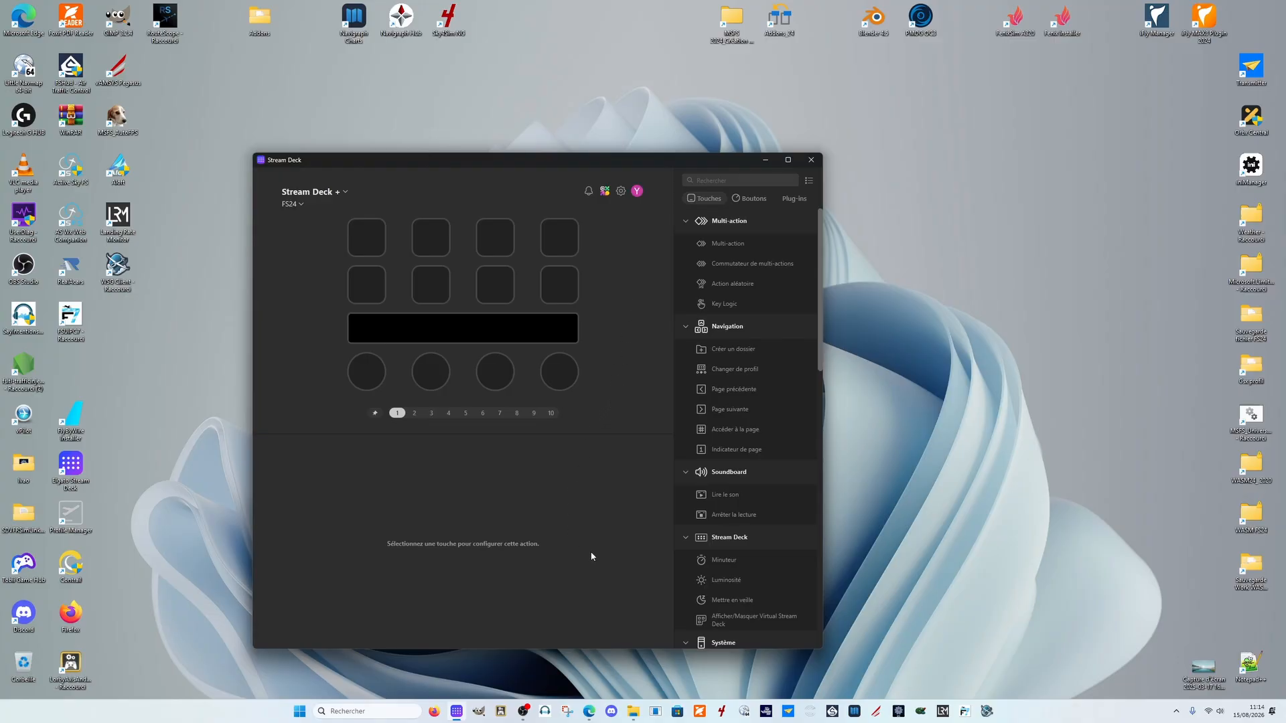
Step: Switch to File Explorer and open the 00_ICONS folder inside 01_ STREAMDECK on the SSD_MSFS_2020 (E:) drive
mouse_move(633, 710)
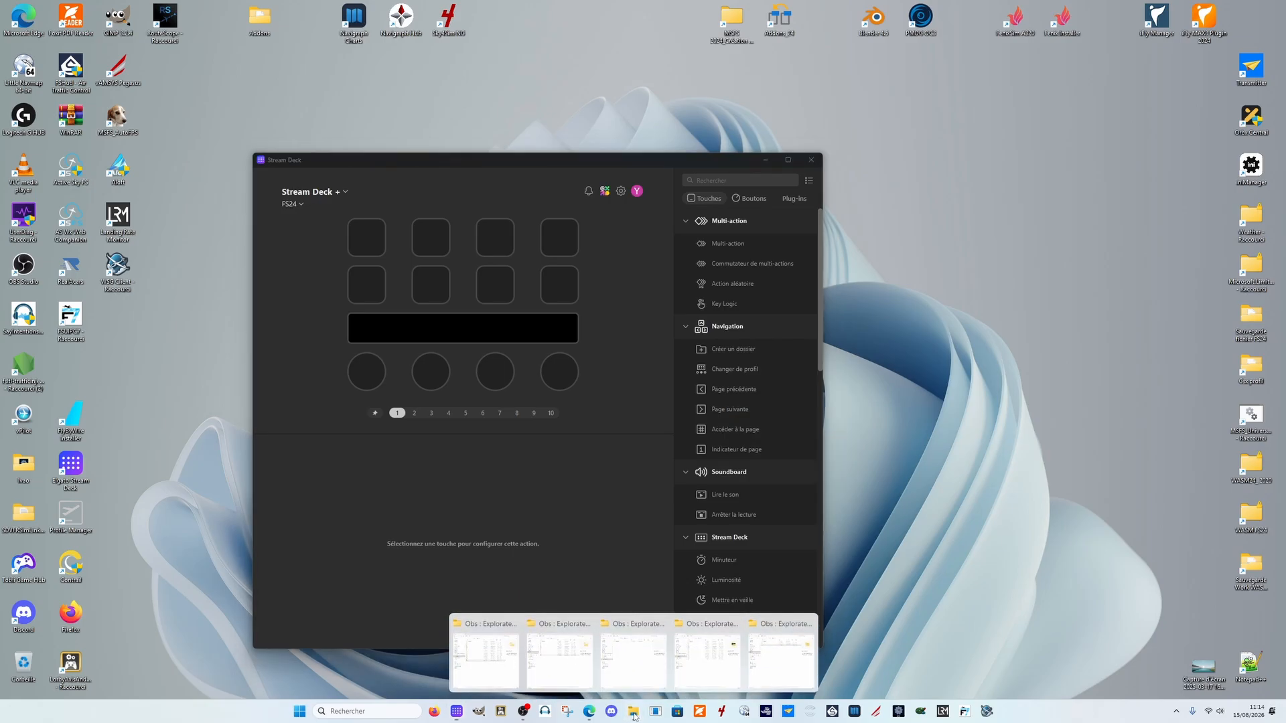
click(483, 613)
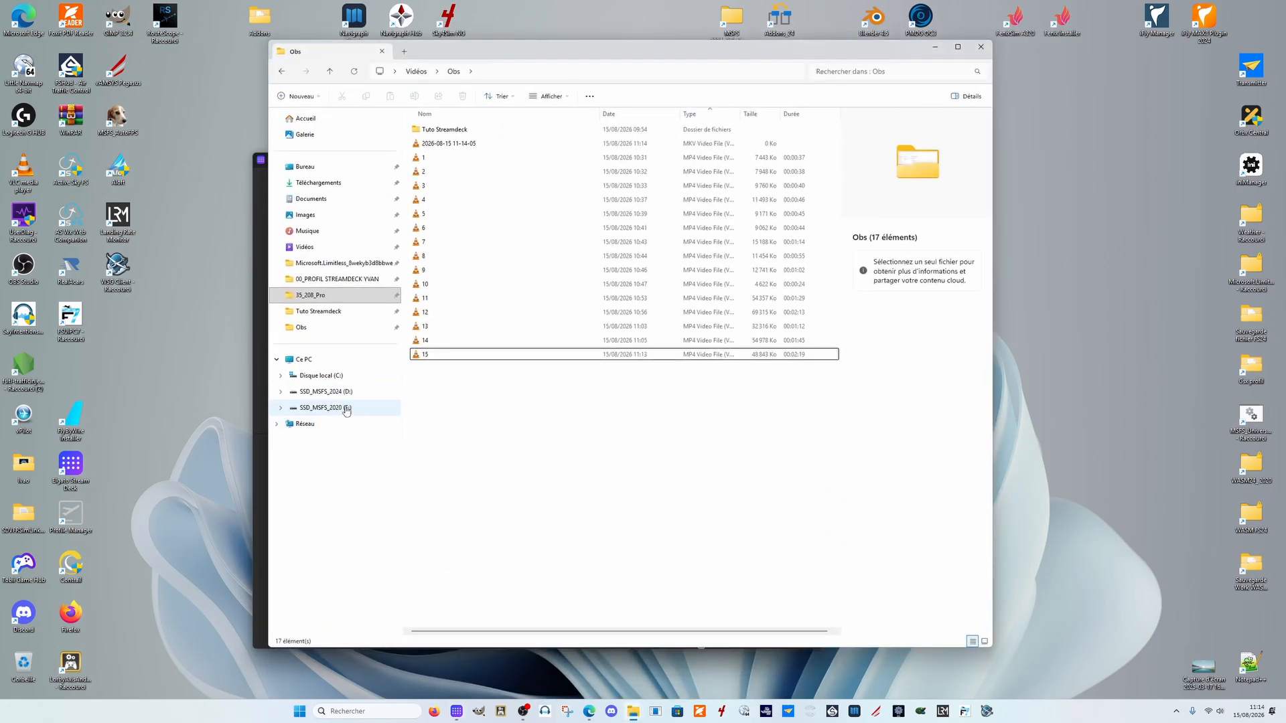
click(332, 407)
double_click(460, 143)
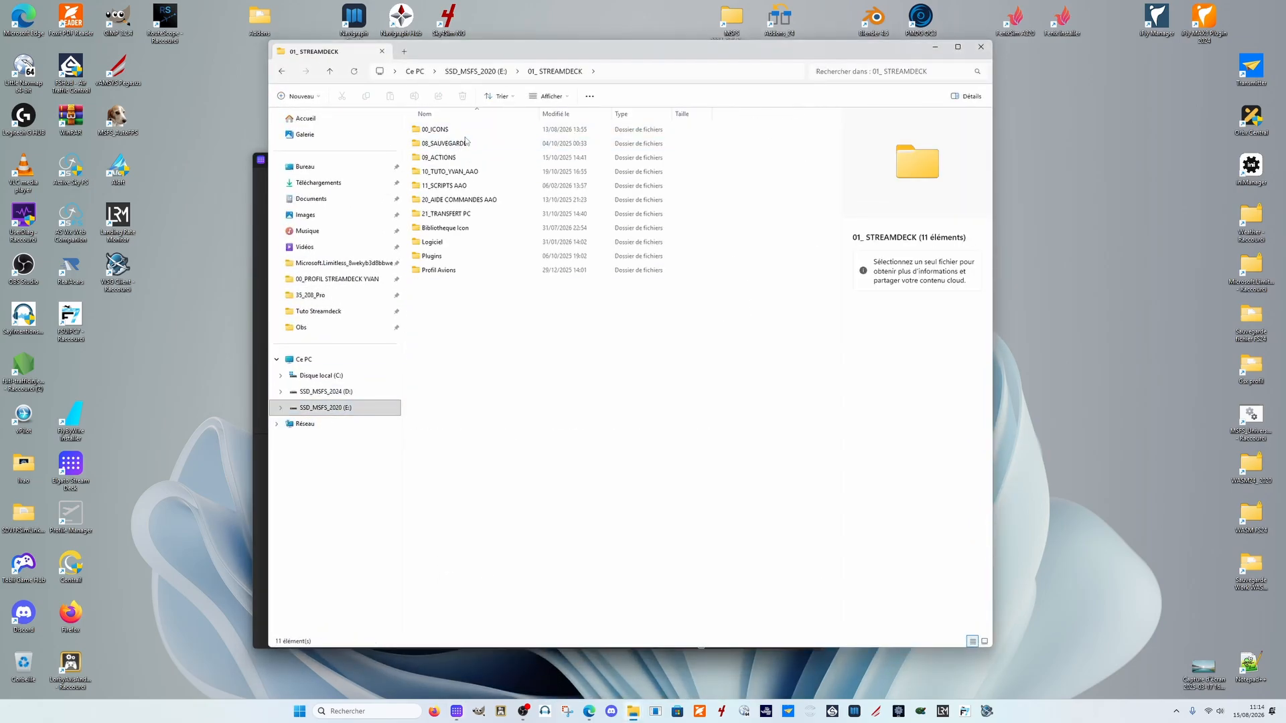
double_click(451, 130)
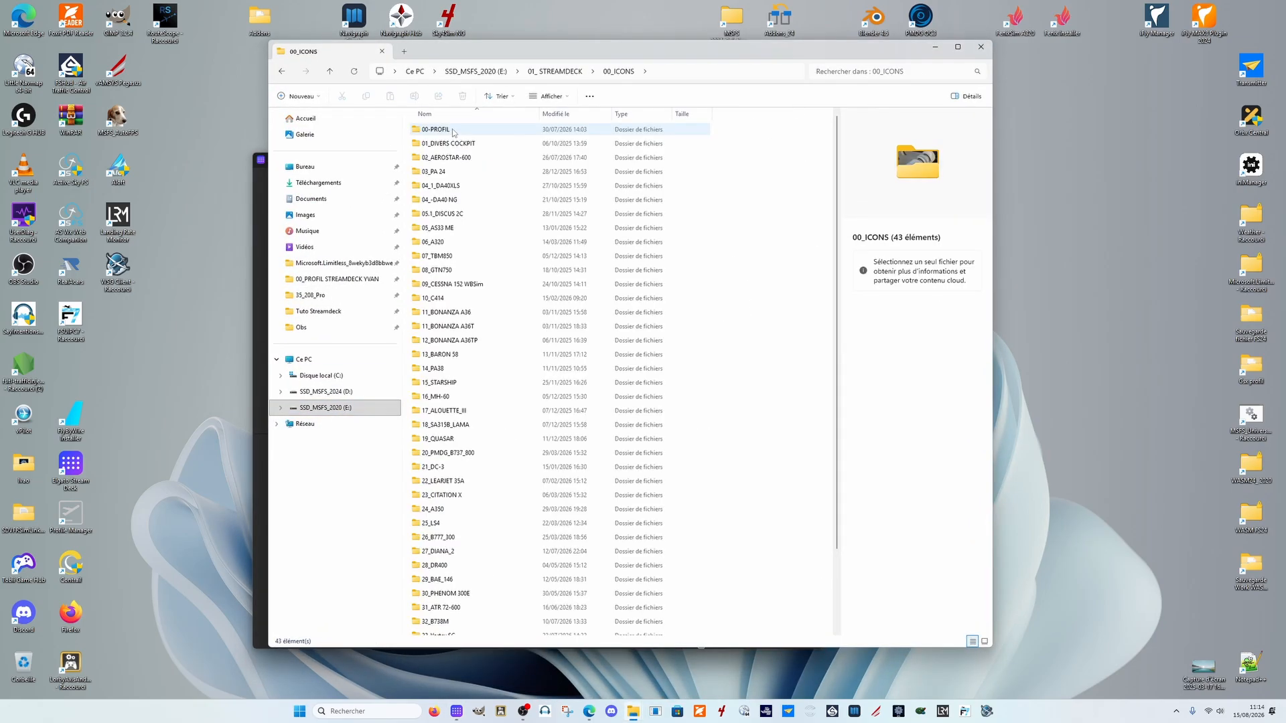
Step: Look through the aircraft folders in 00_ICONS, view the icon images in 36_Commander 114, and minimize File Explorer
click(287, 76)
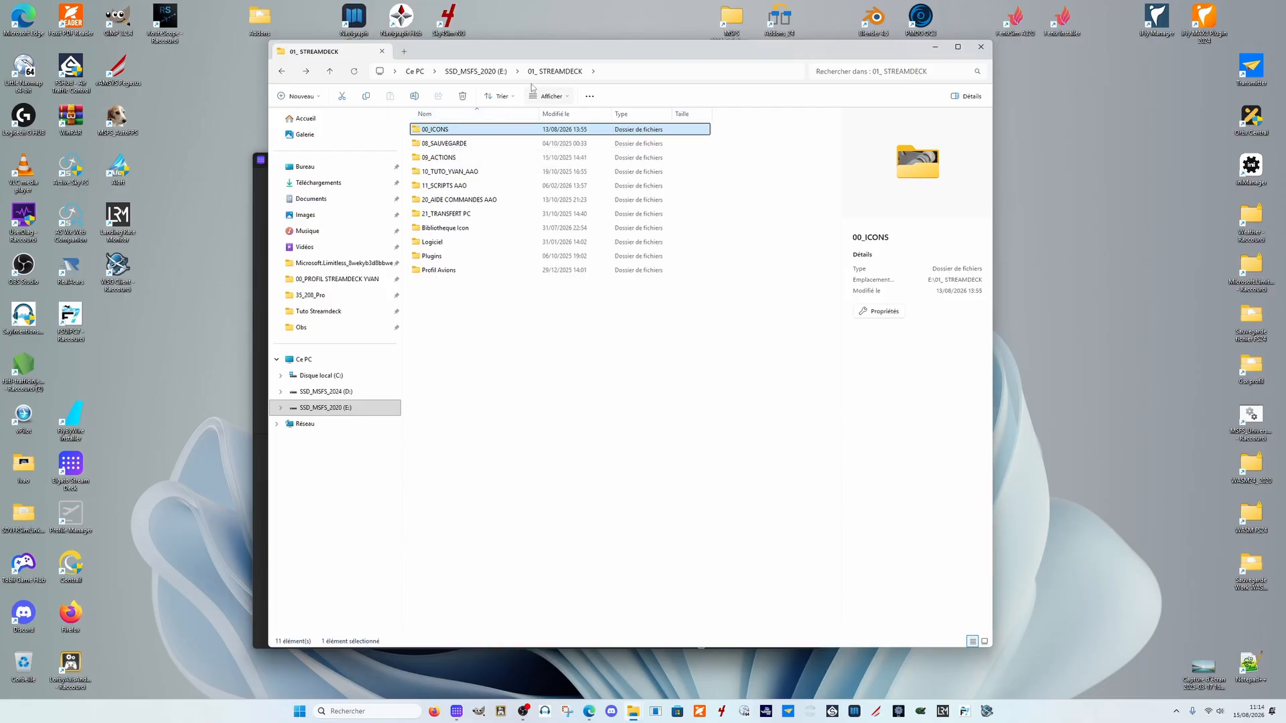
double_click(460, 130)
scroll(533, 399, down, 2)
scroll(532, 400, down, 1)
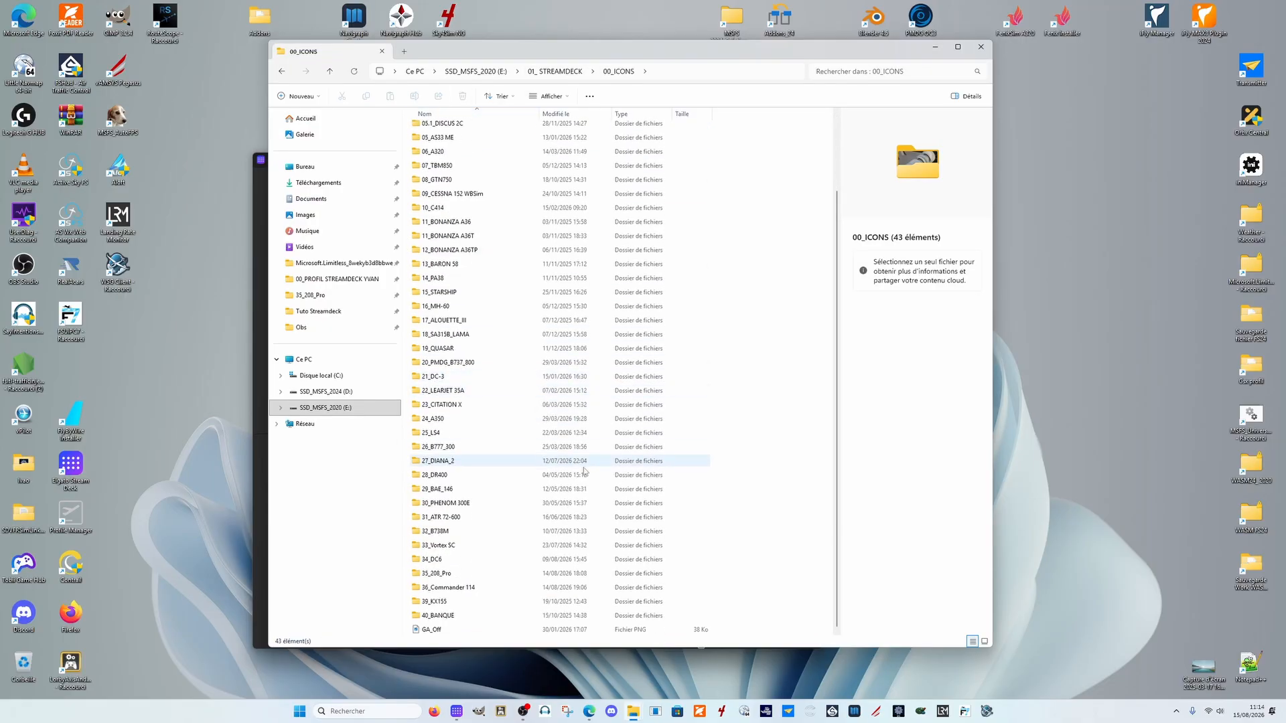
click(452, 589)
double_click(452, 589)
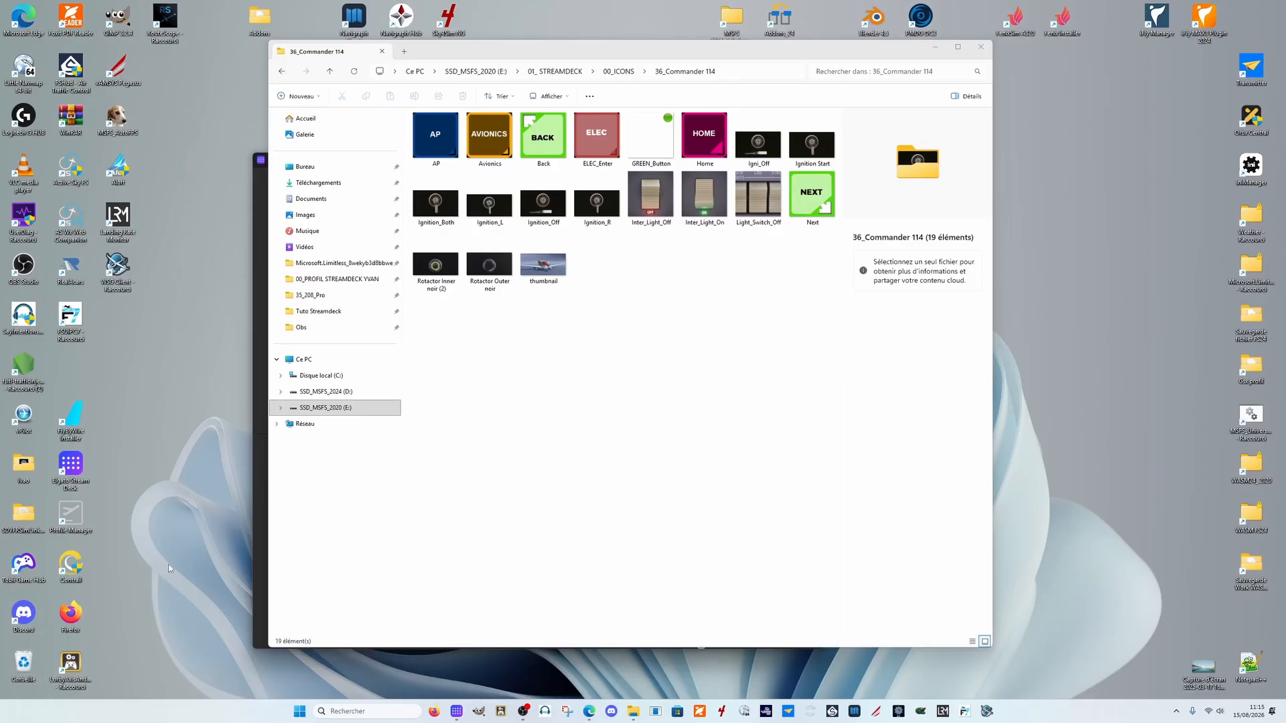
click(936, 47)
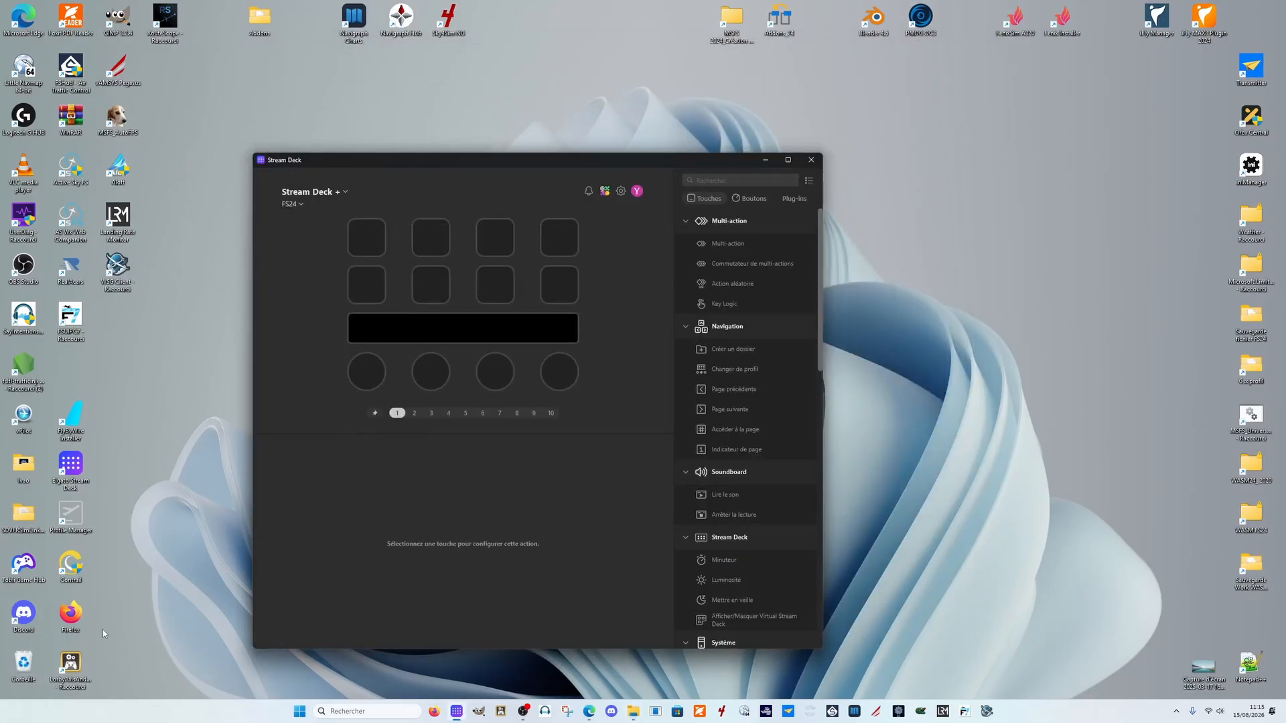
Step: Empty the Recycle Bin on the desktop, confirming the permanent deletion of the video file
right_click(22, 662)
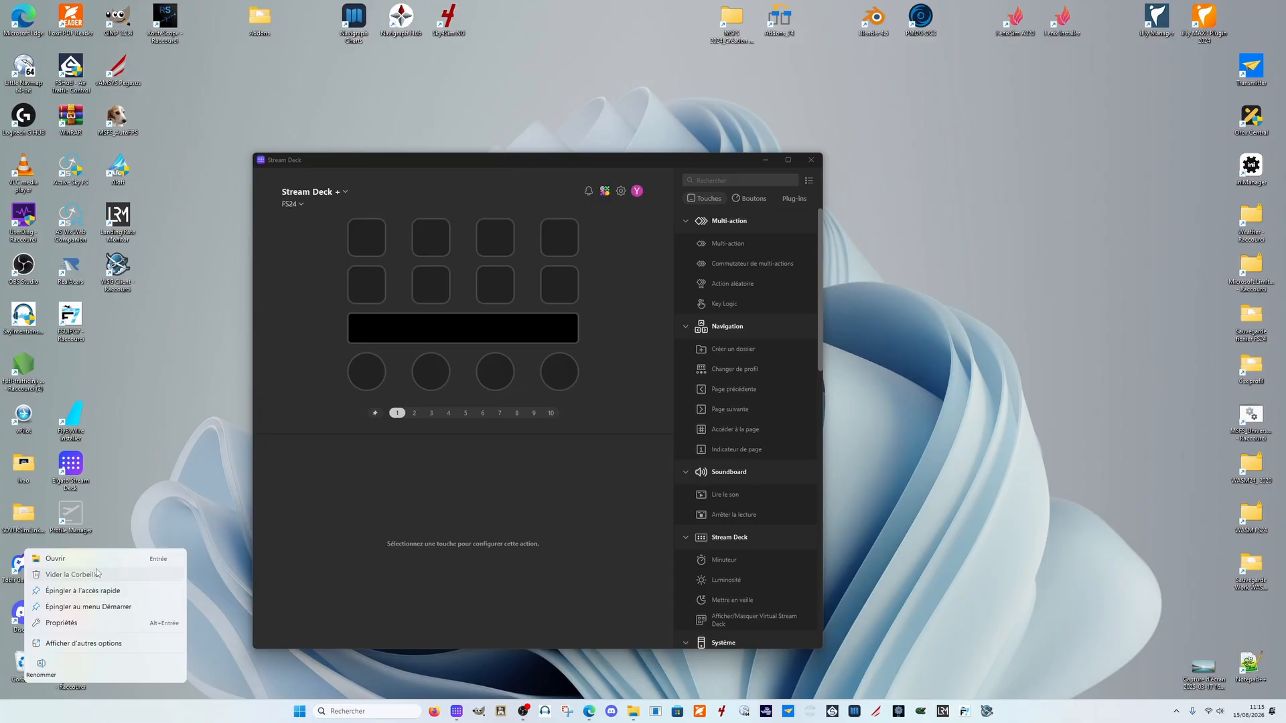
click(67, 574)
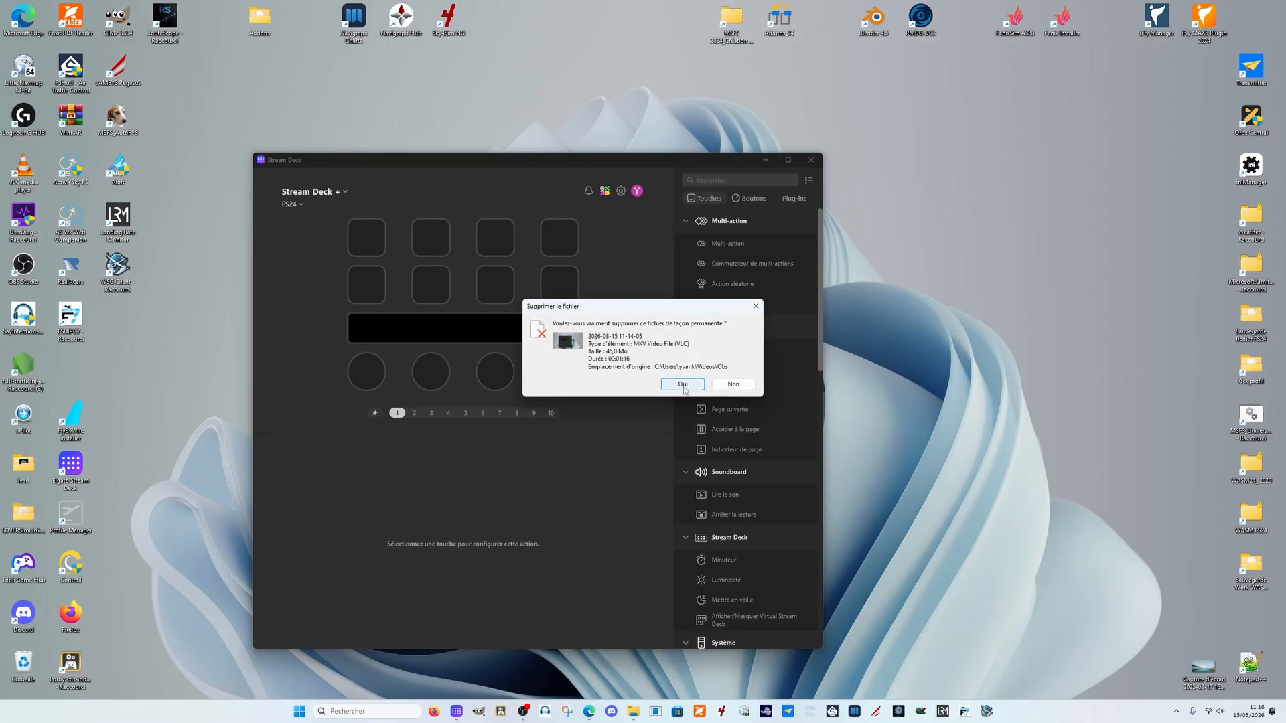
click(683, 385)
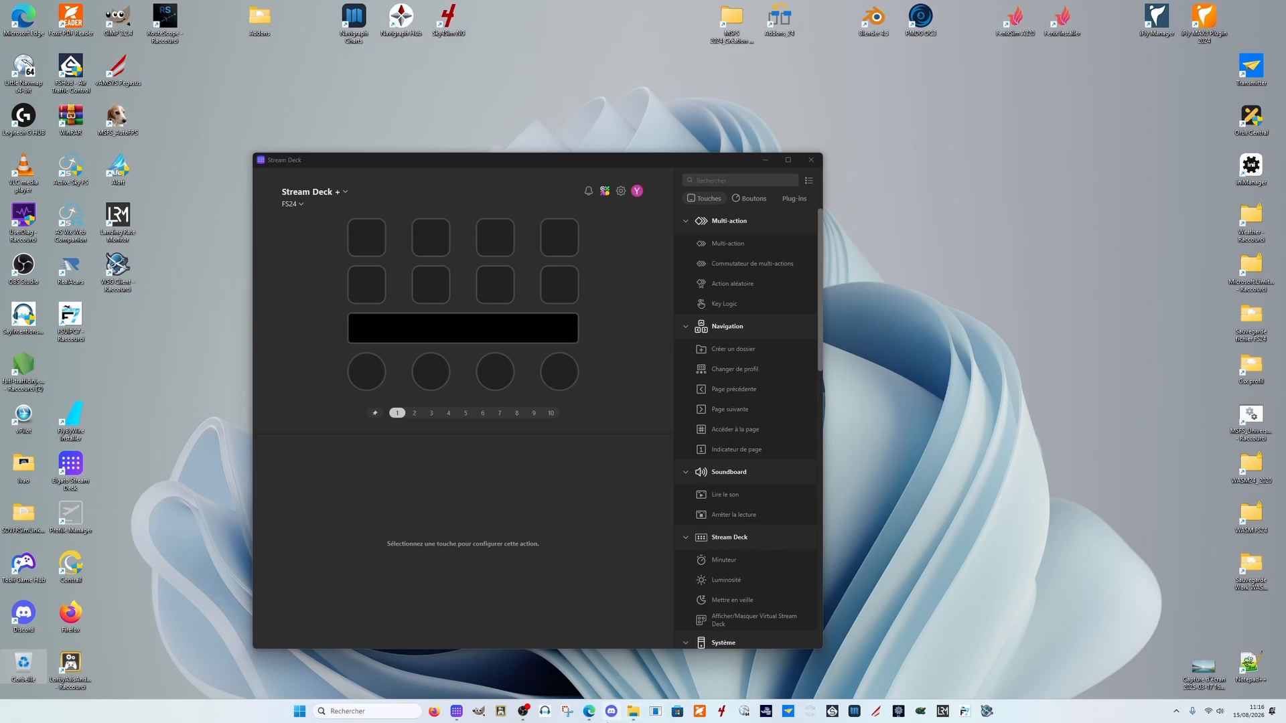
Step: Switch to the Edge browser, search for gimp and view the official GIMP Downloads page, closing its tab when done
mouse_move(587, 715)
click(589, 714)
click(169, 67)
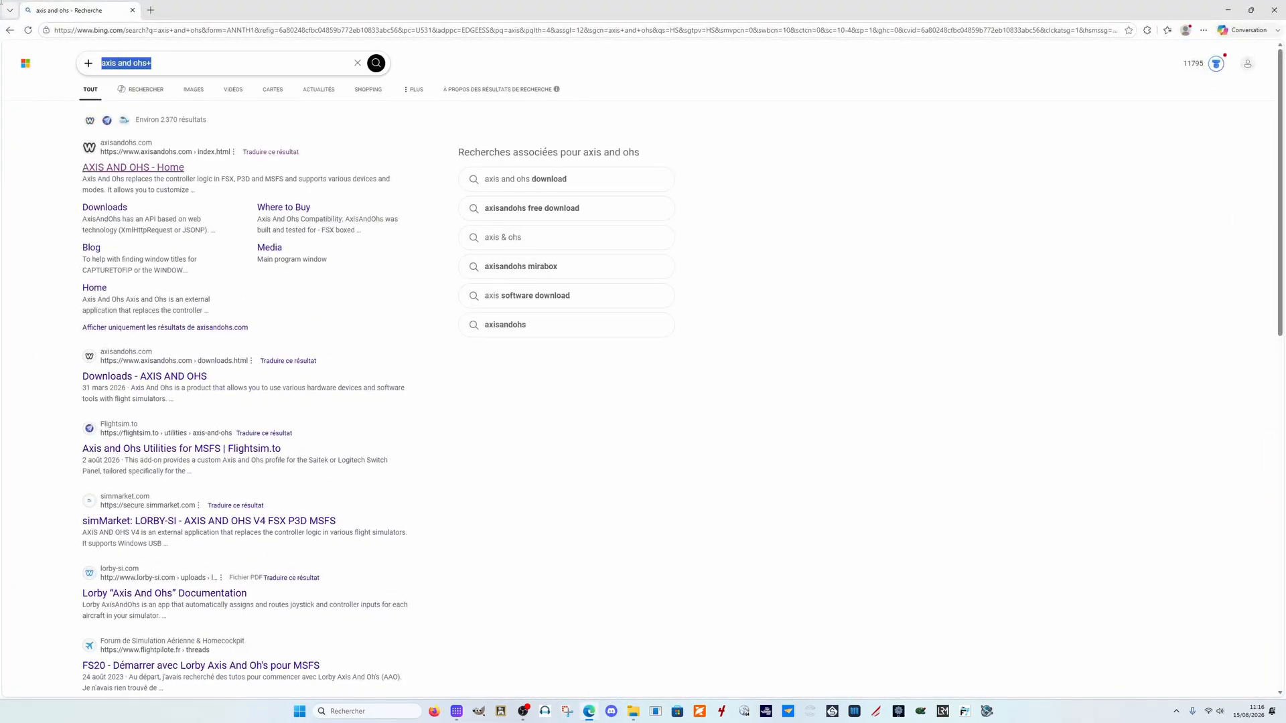
text(gimp)
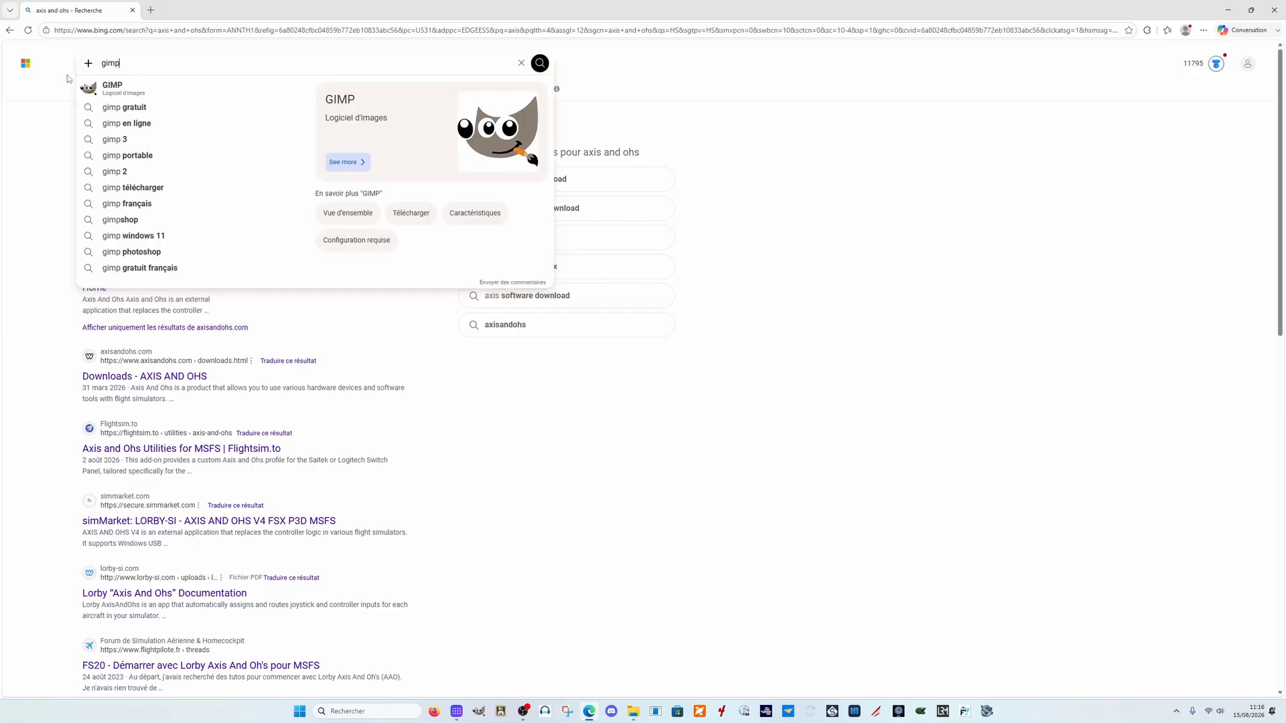
click(147, 95)
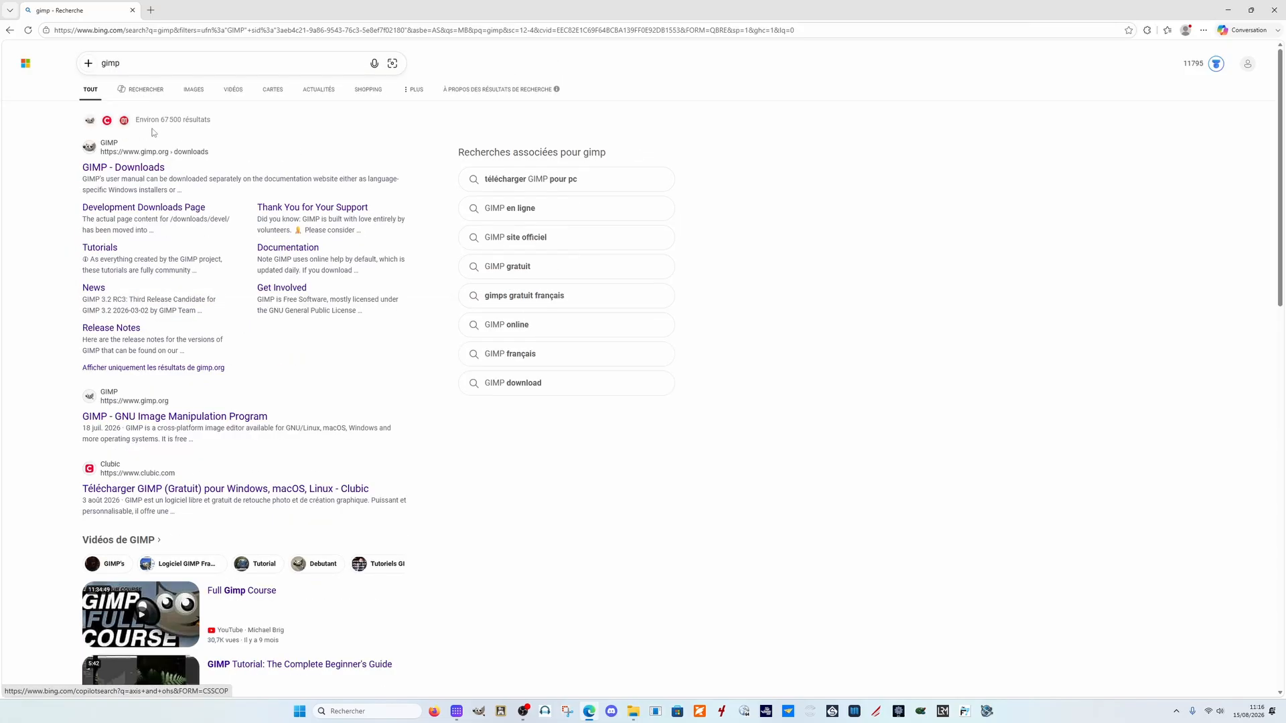
click(98, 167)
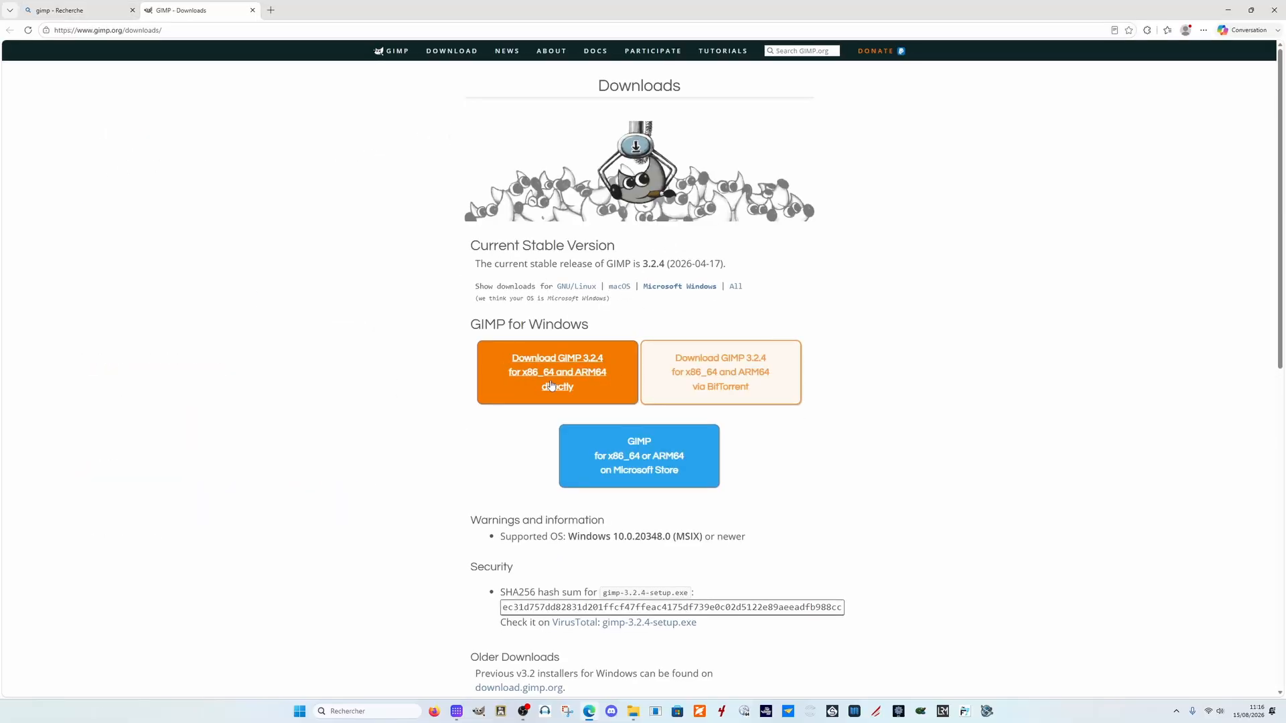
click(252, 10)
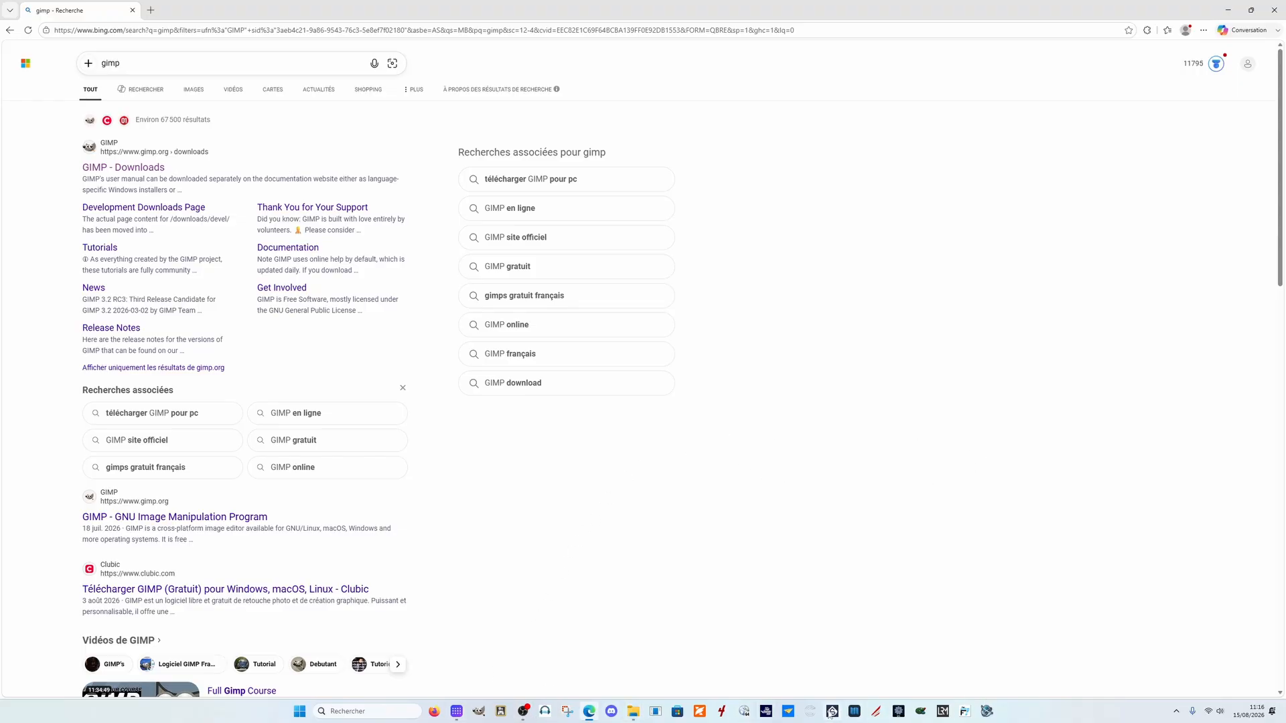
Step: Launch GIMP and close its welcome dialog
click(479, 712)
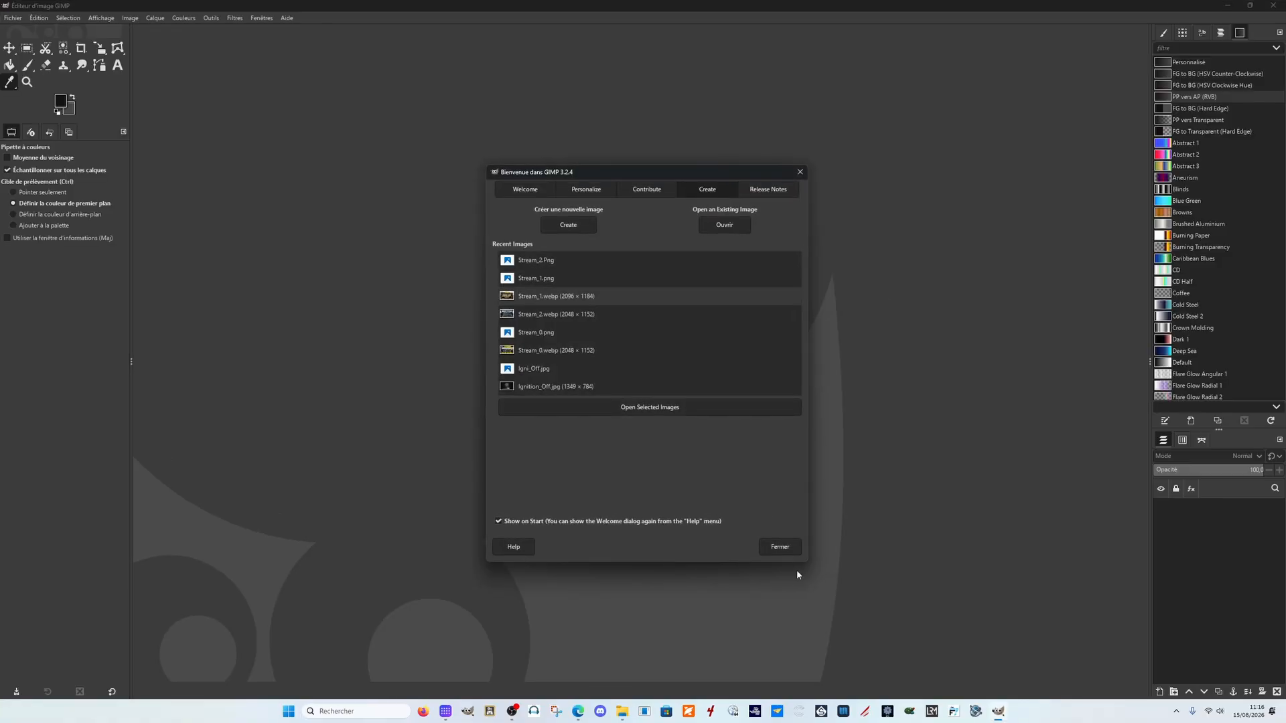
click(782, 548)
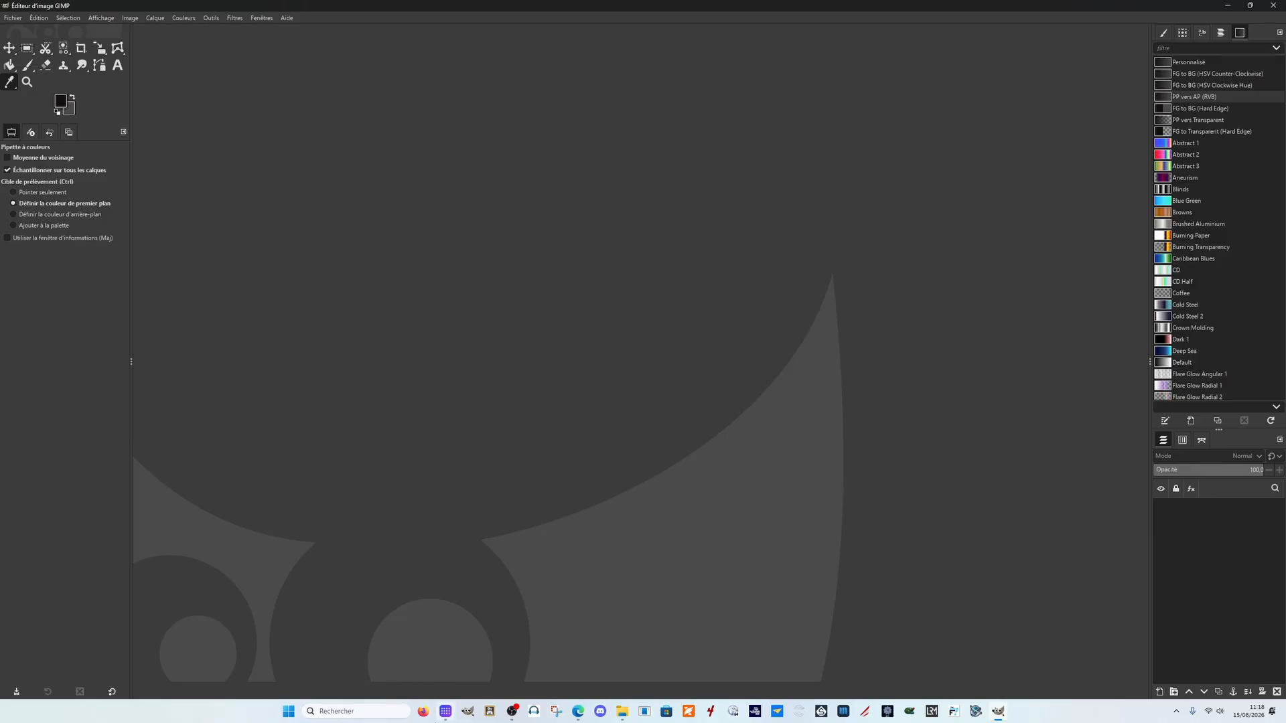
Step: Switch to Stream Deck and select several empty keys on page 1 of FS24, ending on the second key of the first row
mouse_move(447, 713)
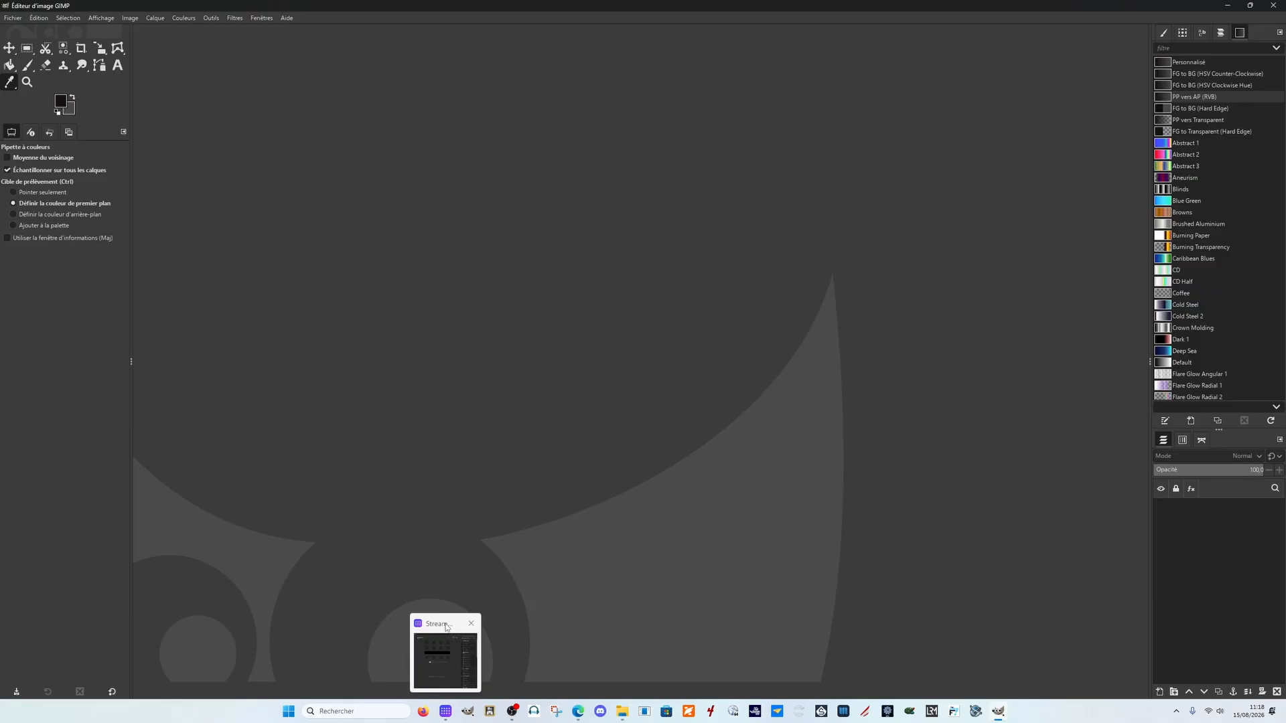
click(447, 627)
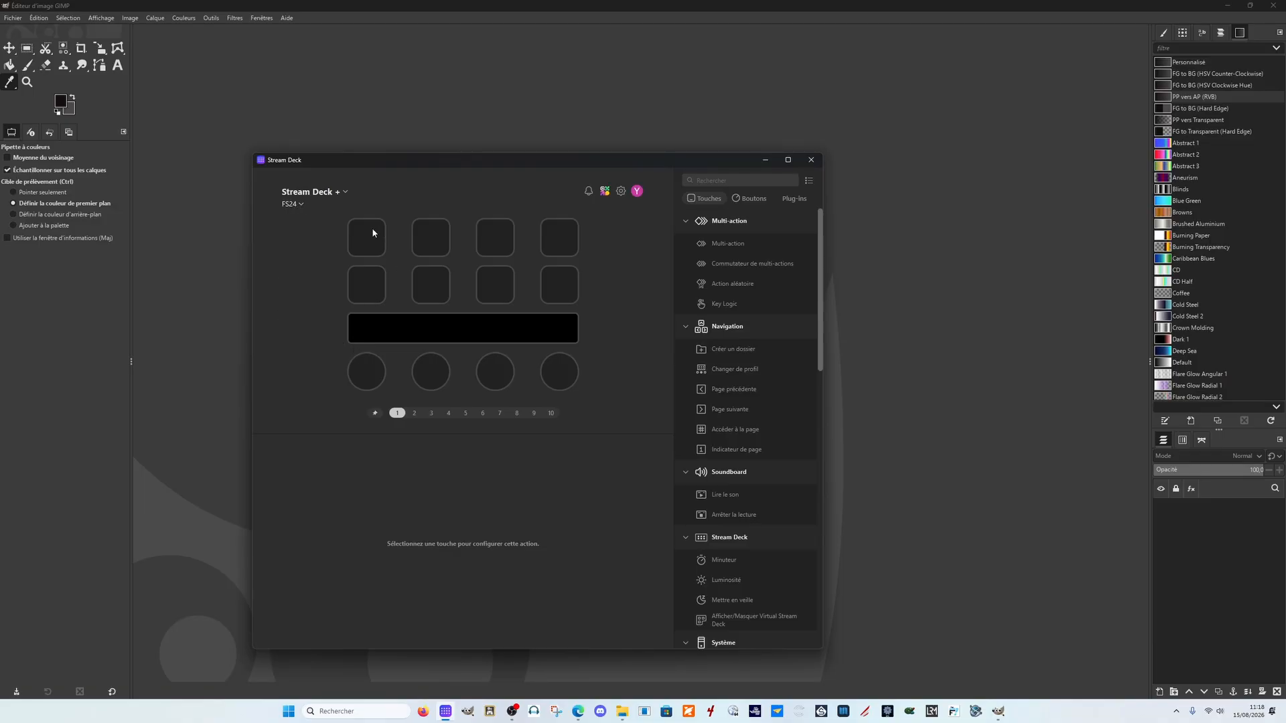
click(429, 247)
click(501, 245)
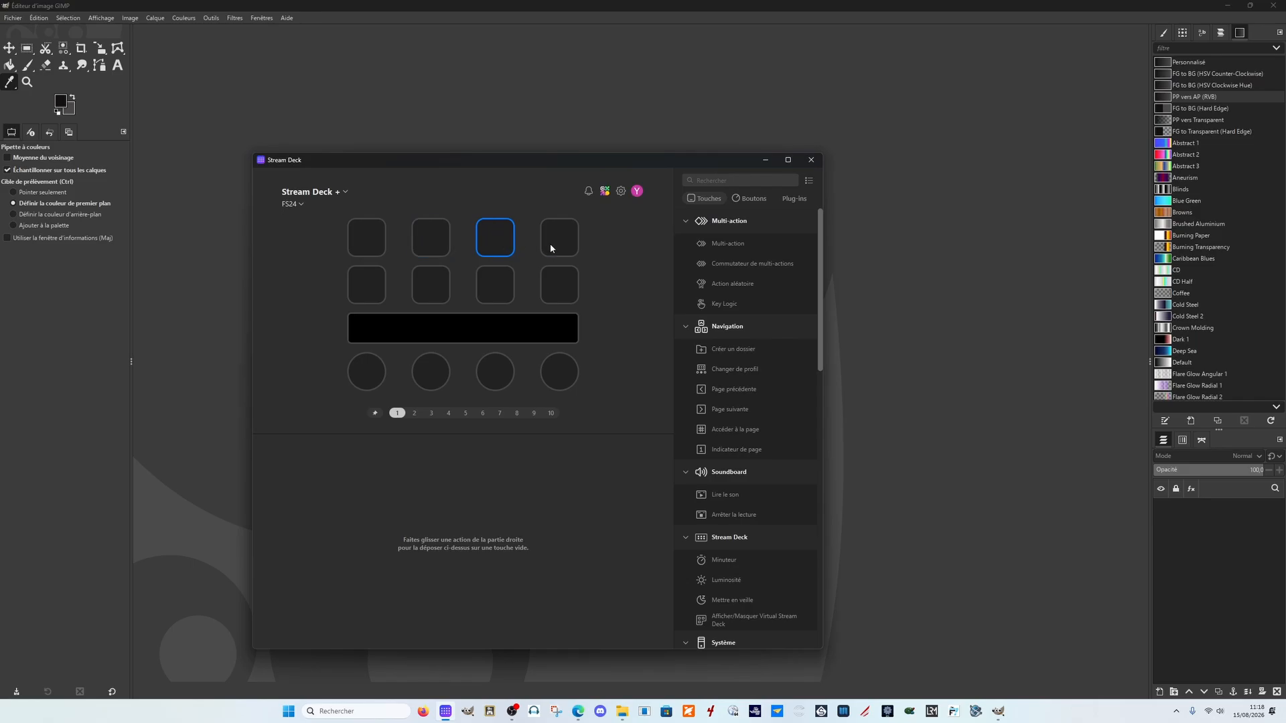
click(562, 245)
click(446, 298)
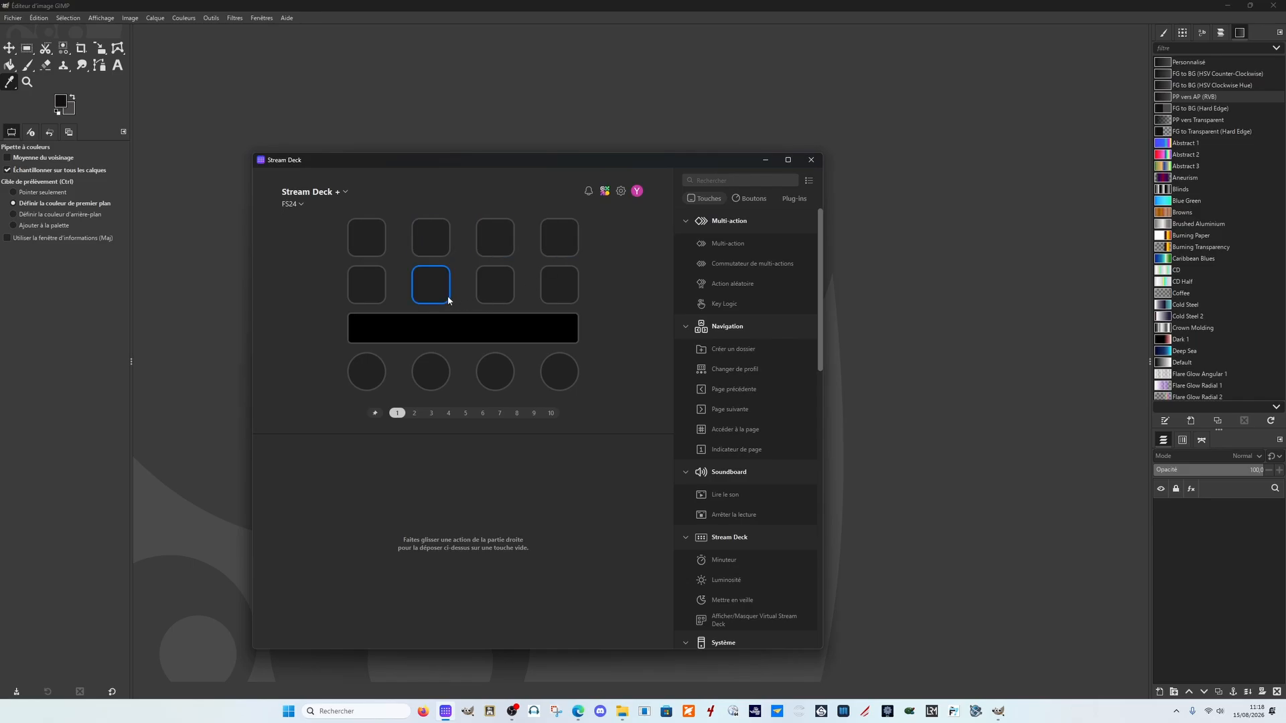
click(499, 281)
click(441, 240)
Step: Switch to File Explorer and open the Commander 114 folder under Addonslinker_2024\Aircraft on the SSD_MSFS_2024 (D:) drive
mouse_move(617, 719)
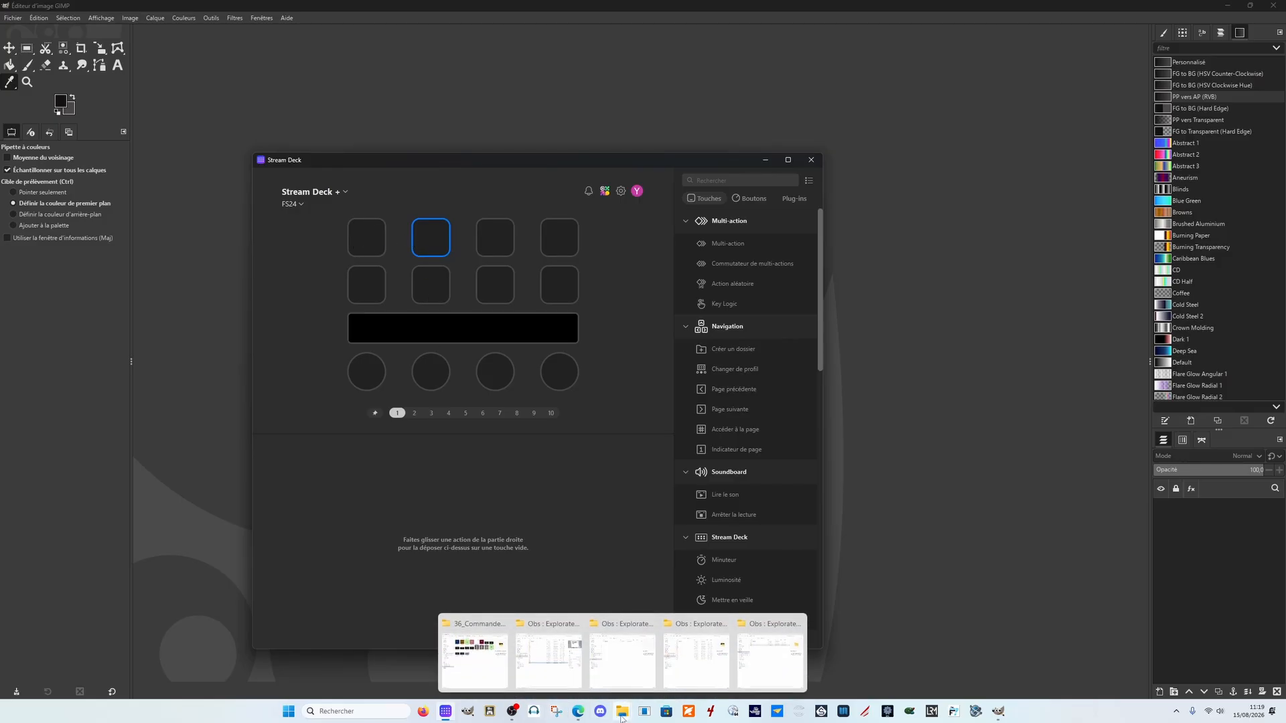
click(474, 633)
click(323, 391)
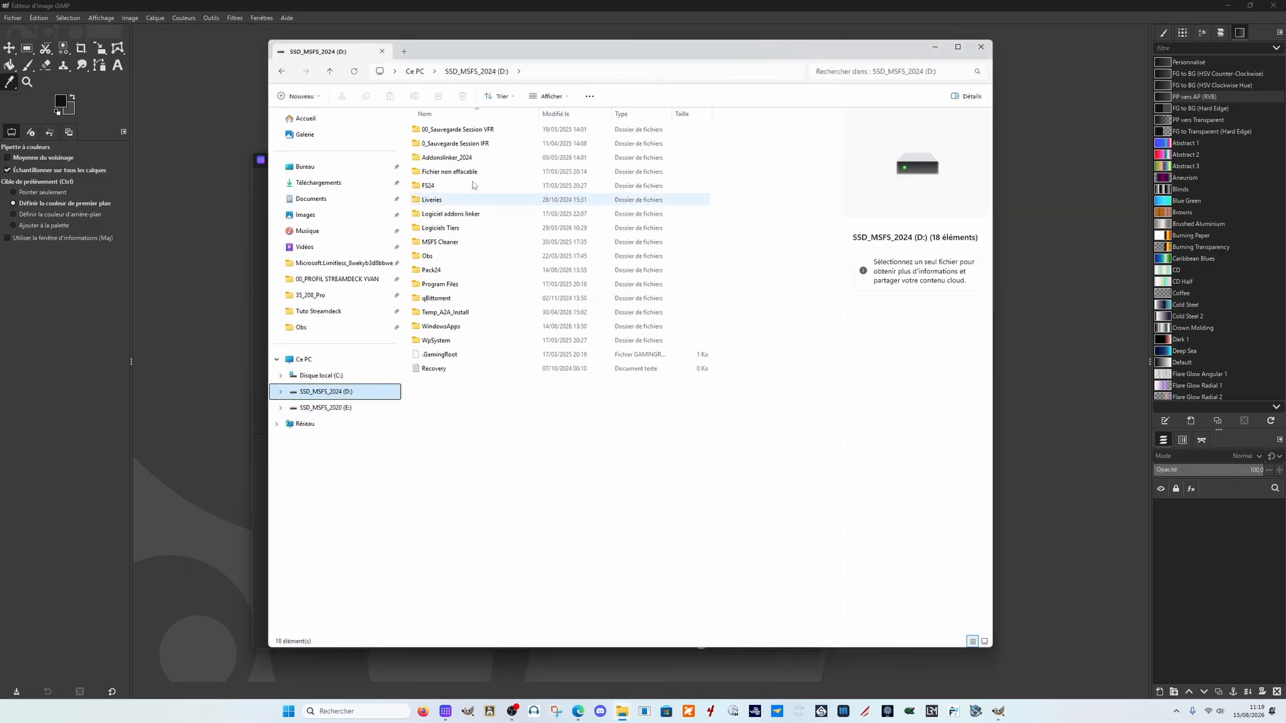
double_click(455, 156)
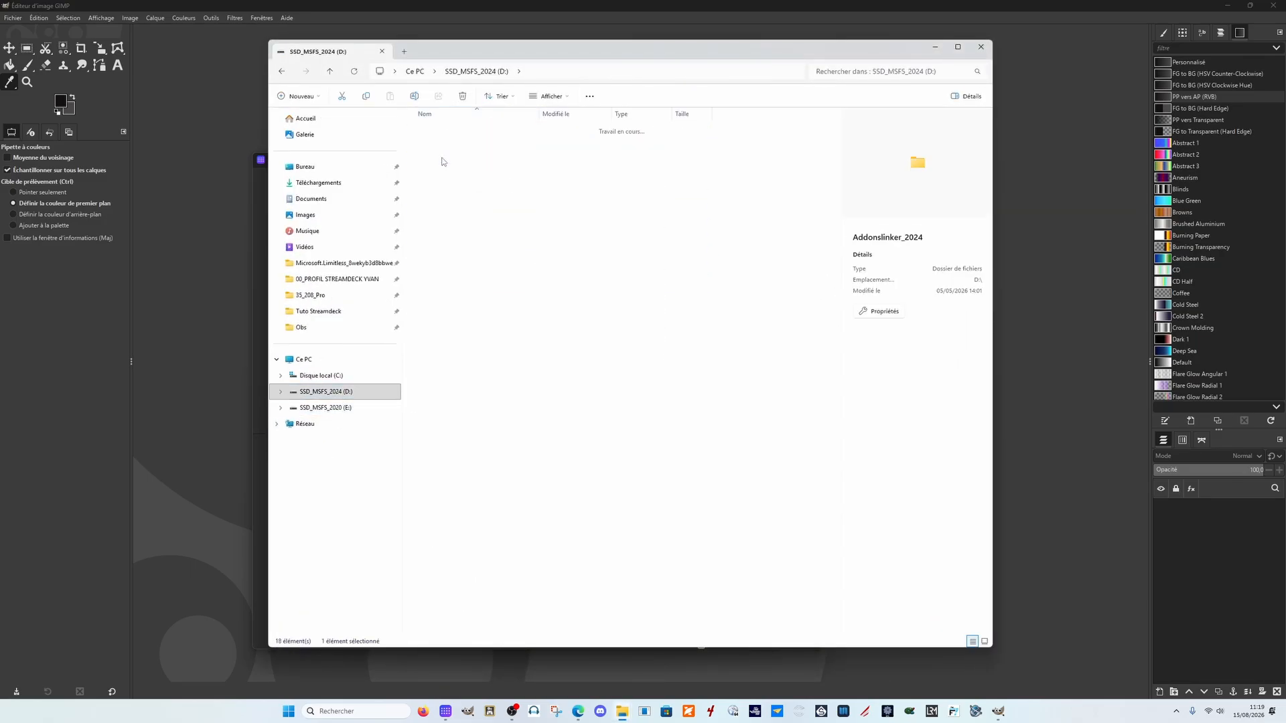
double_click(453, 158)
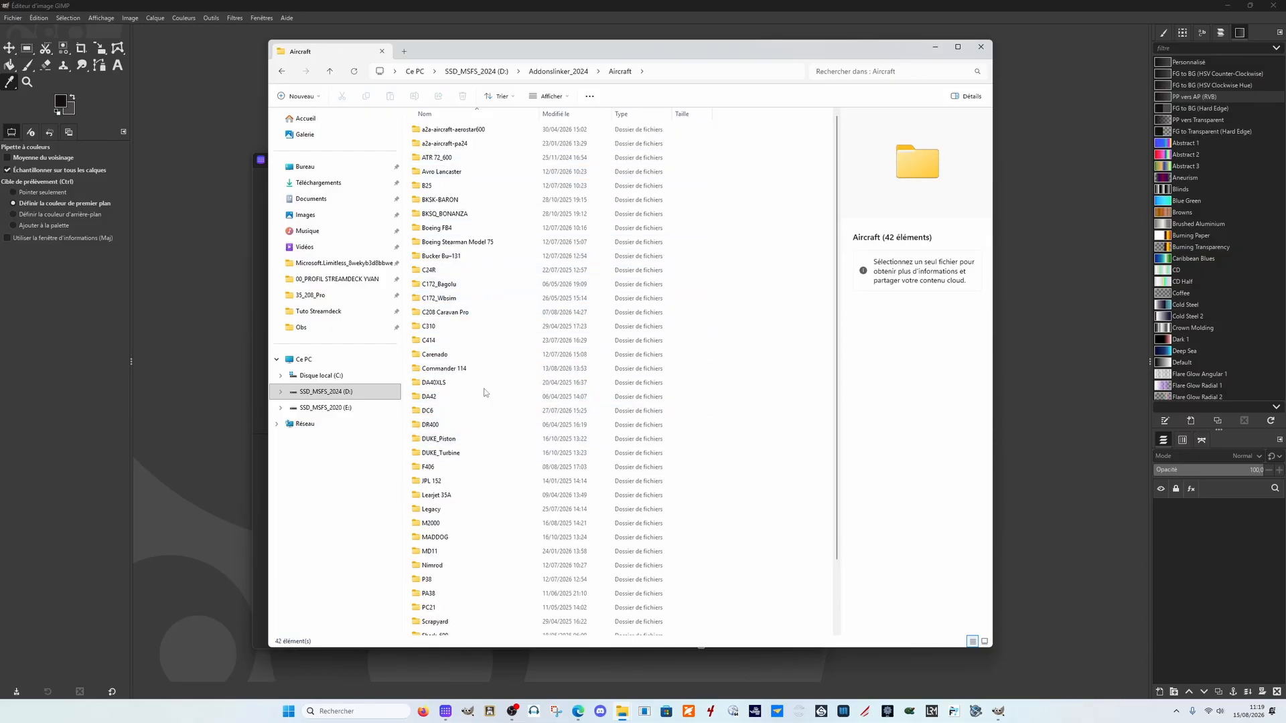
click(478, 369)
double_click(477, 370)
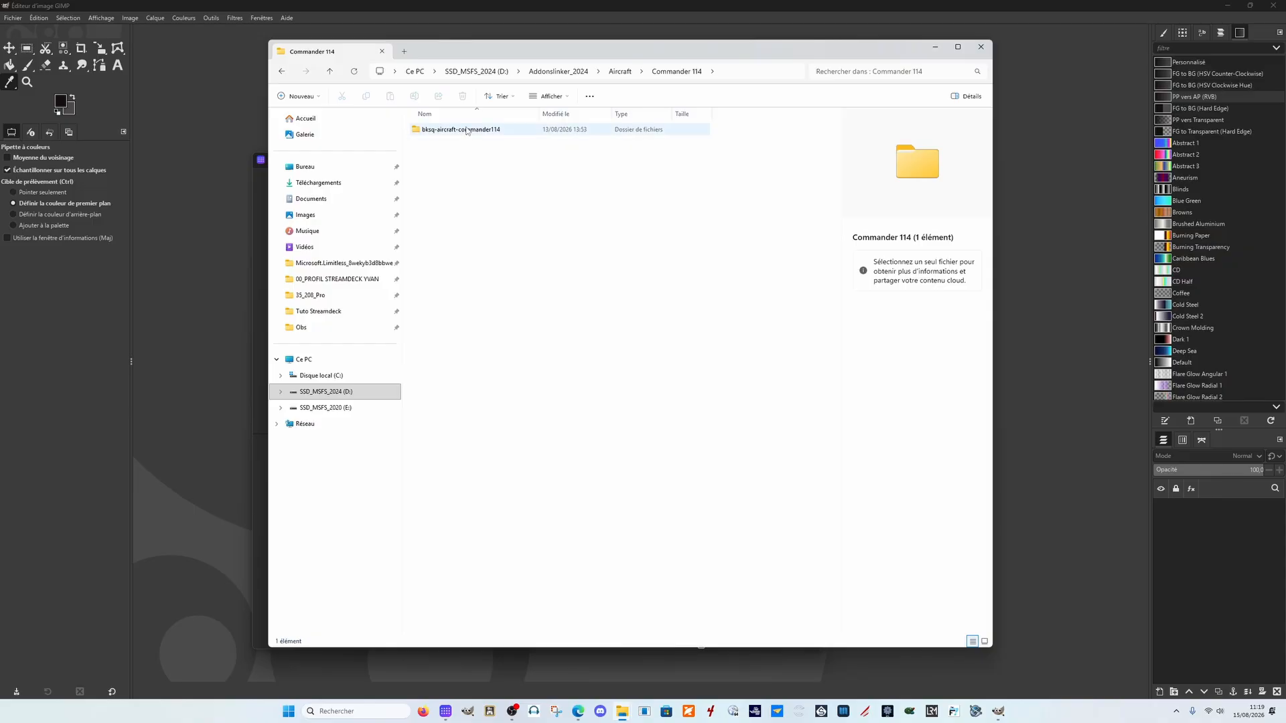
Step: Open the Texture.N1107L folder through both nested bksq-aircraft-commander114 folders, SimObjects, Airplanes and its bksq-aircraft-commander114 folder
double_click(467, 130)
double_click(467, 130)
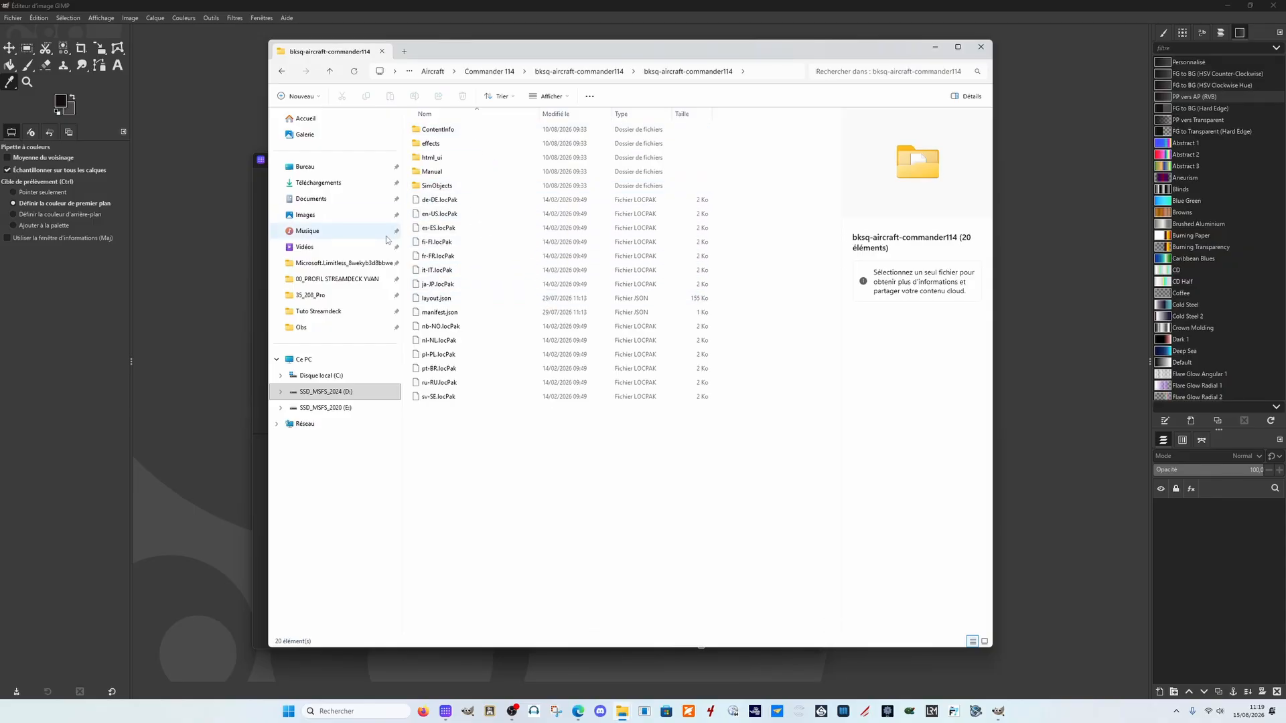
double_click(453, 187)
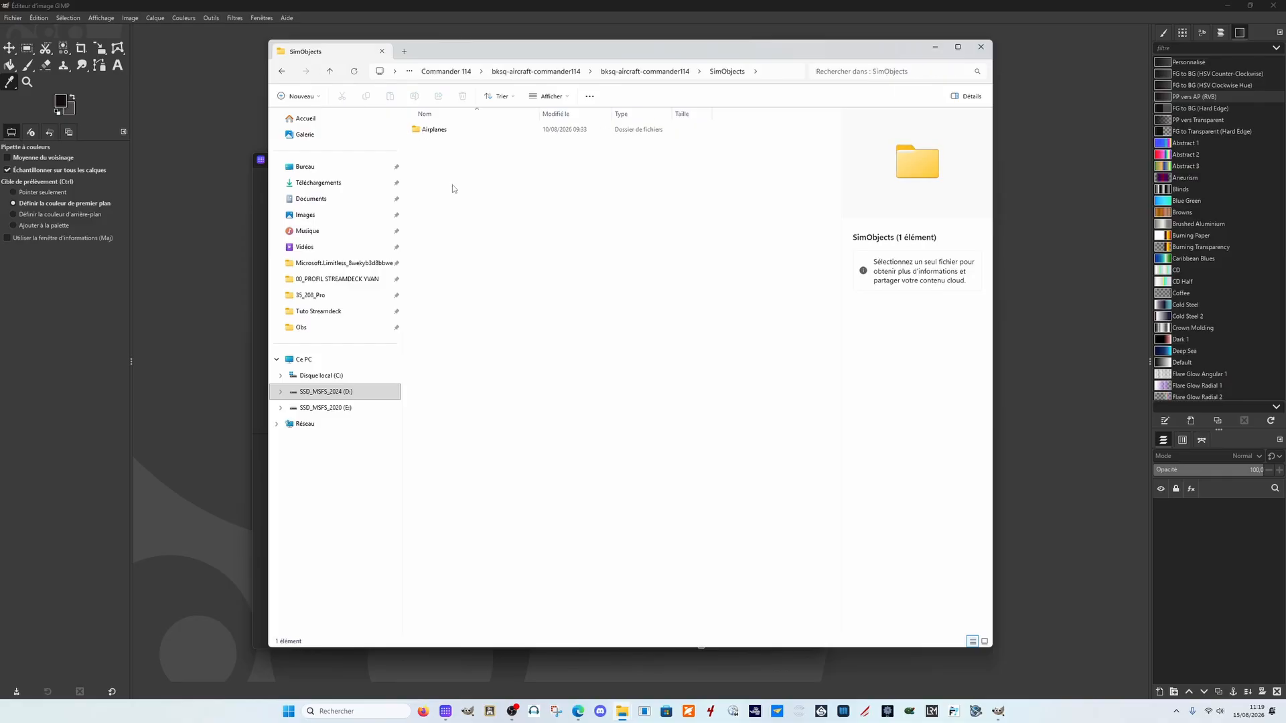
click(435, 131)
double_click(435, 131)
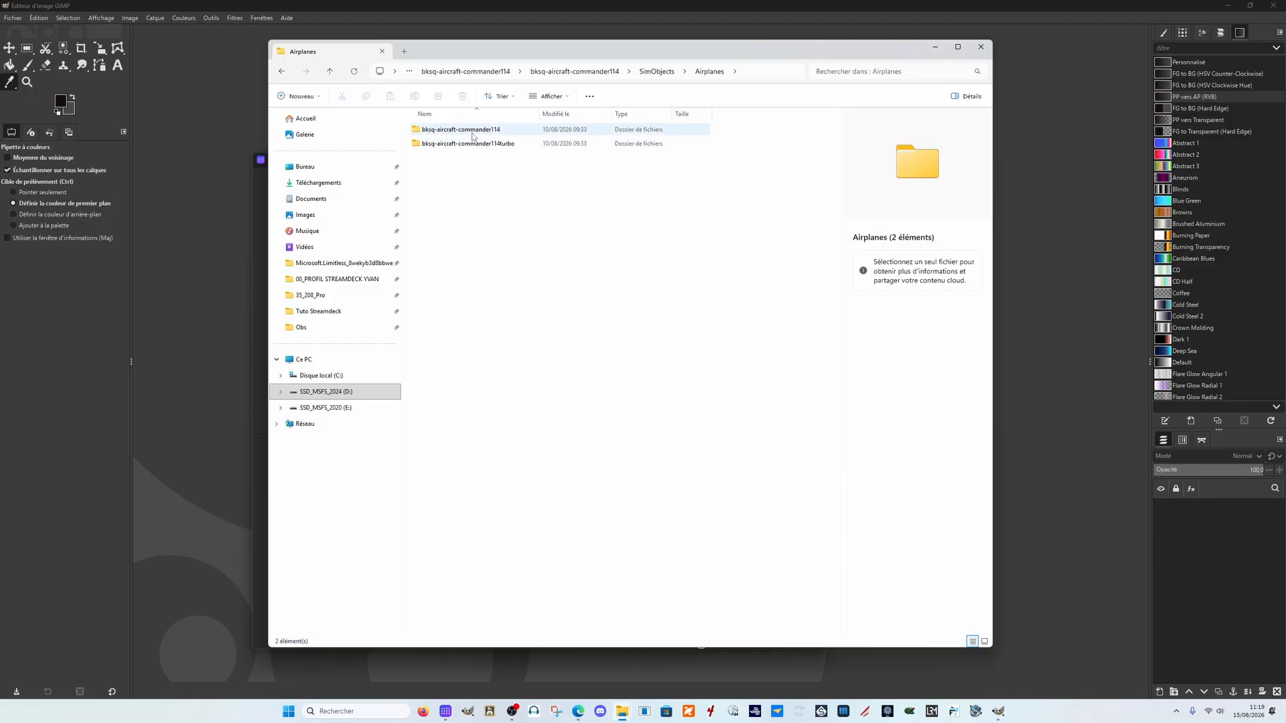
double_click(482, 132)
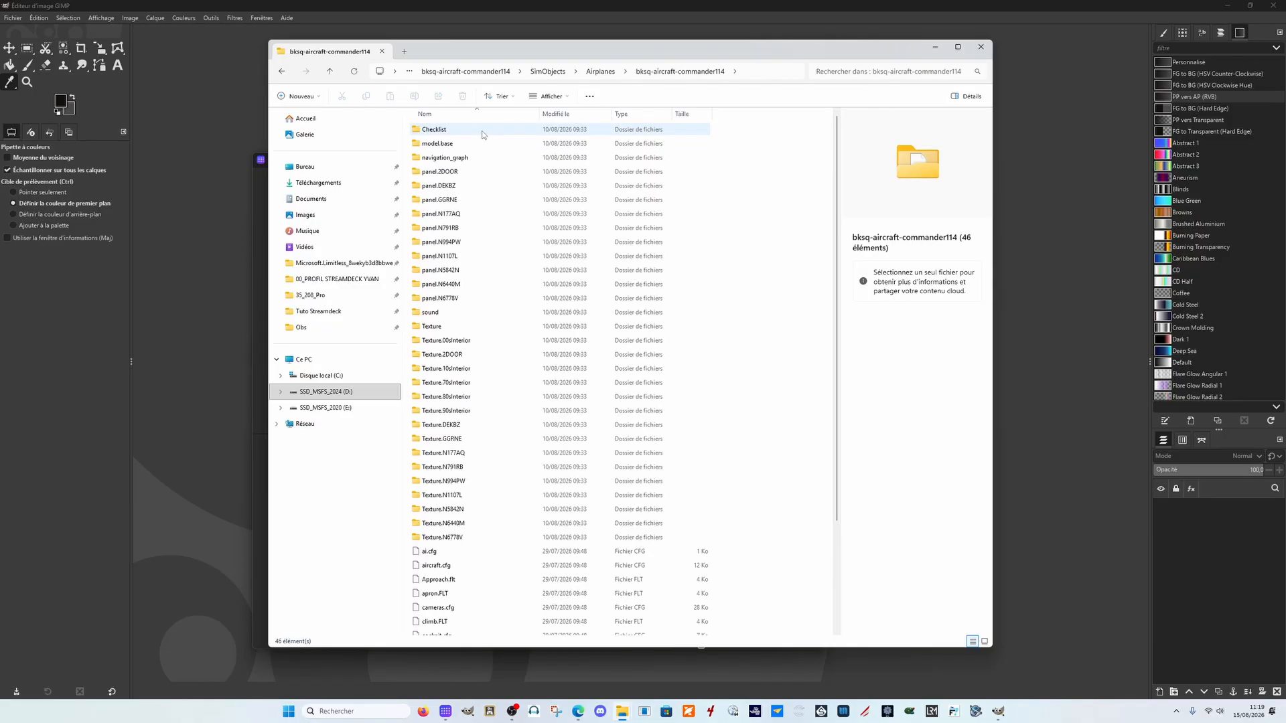
scroll(514, 404, down, 2)
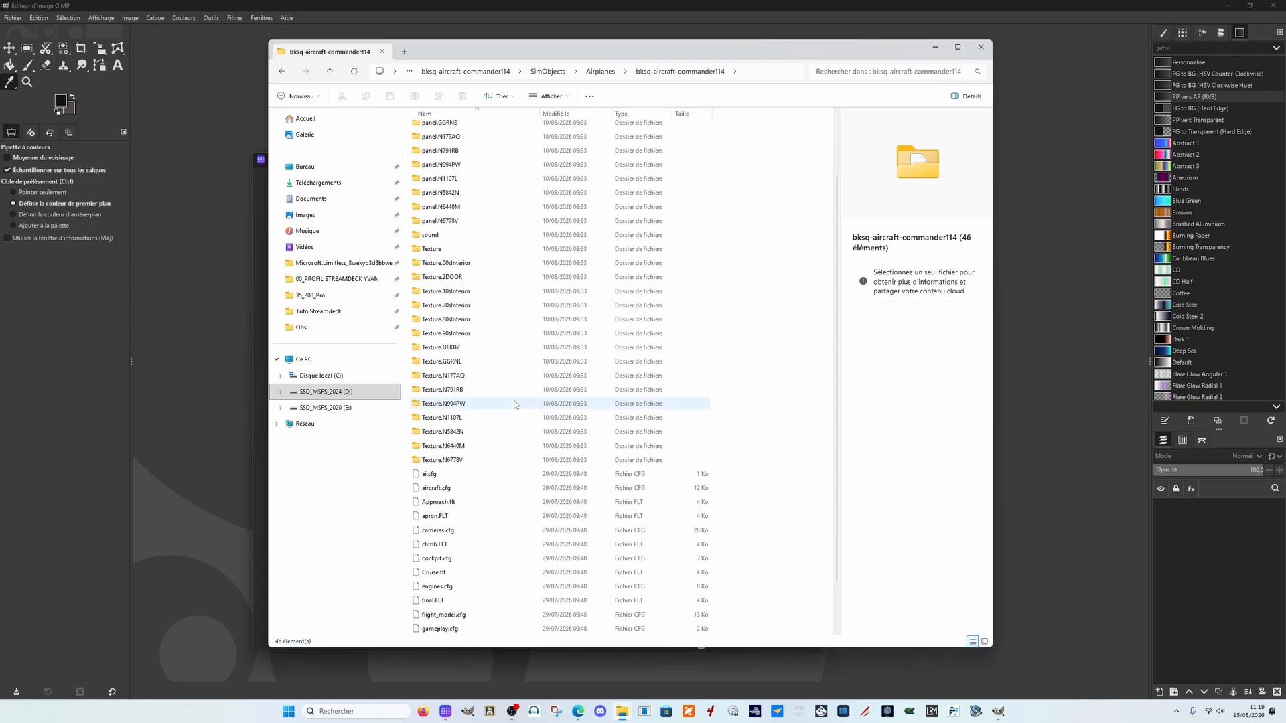
scroll(514, 405, down, 1)
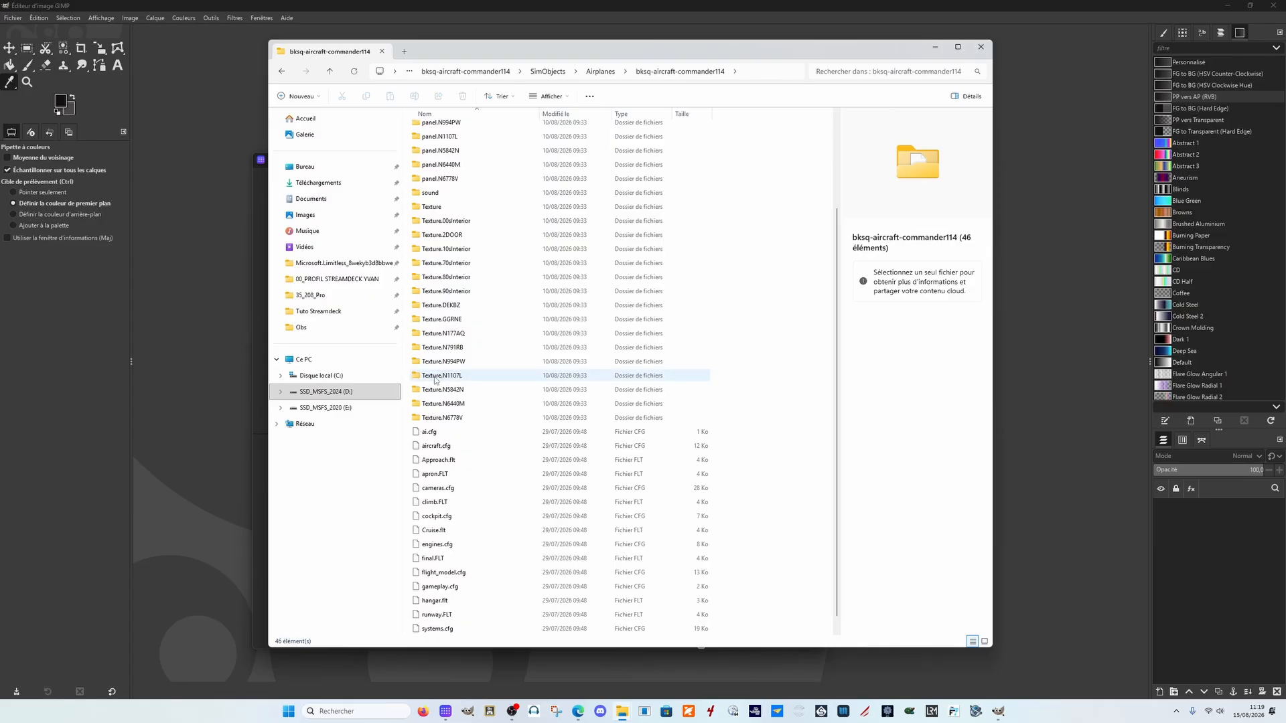
double_click(429, 379)
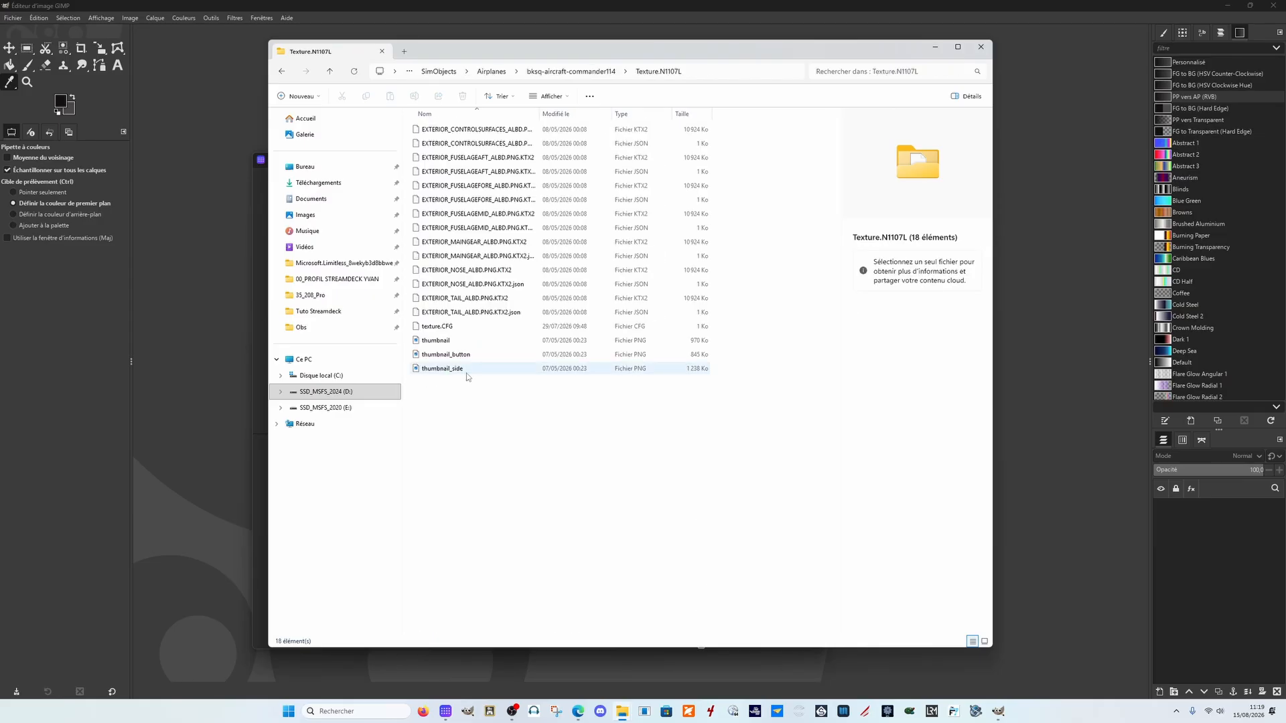
Step: Preview the thumbnail, thumbnail_button and thumbnail_side images, and copy the thumbnail file
click(439, 342)
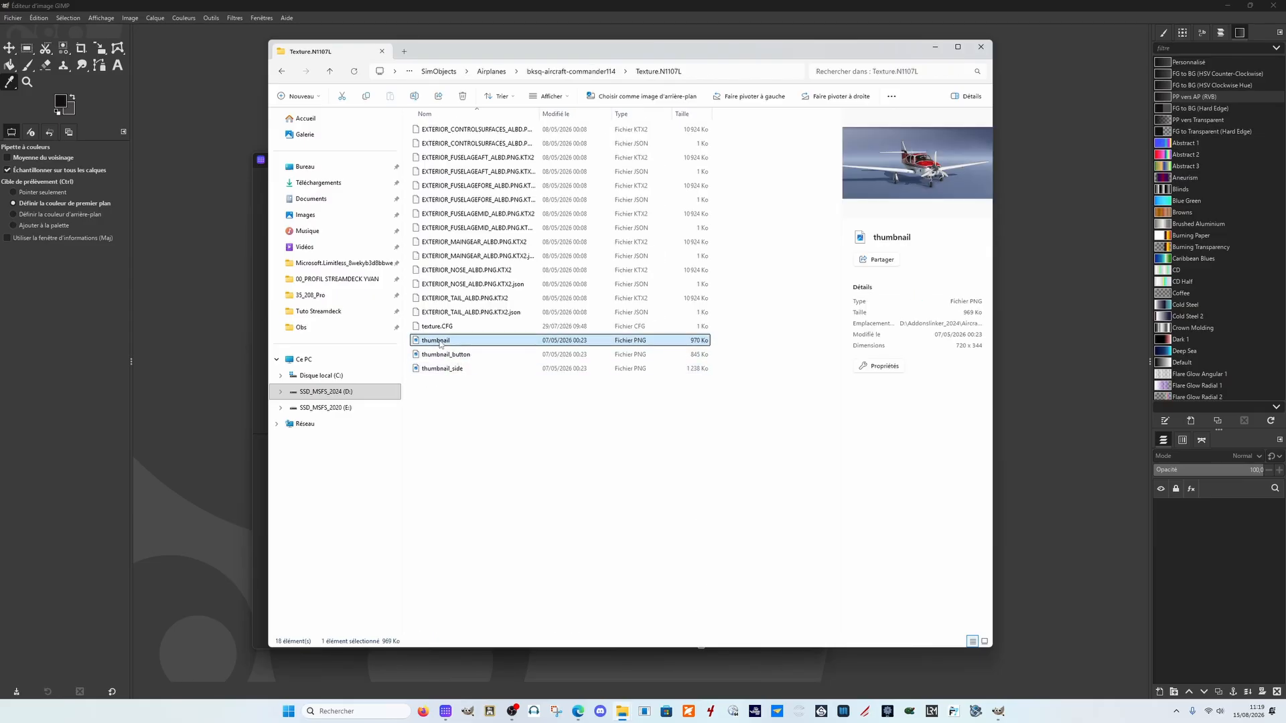
click(429, 356)
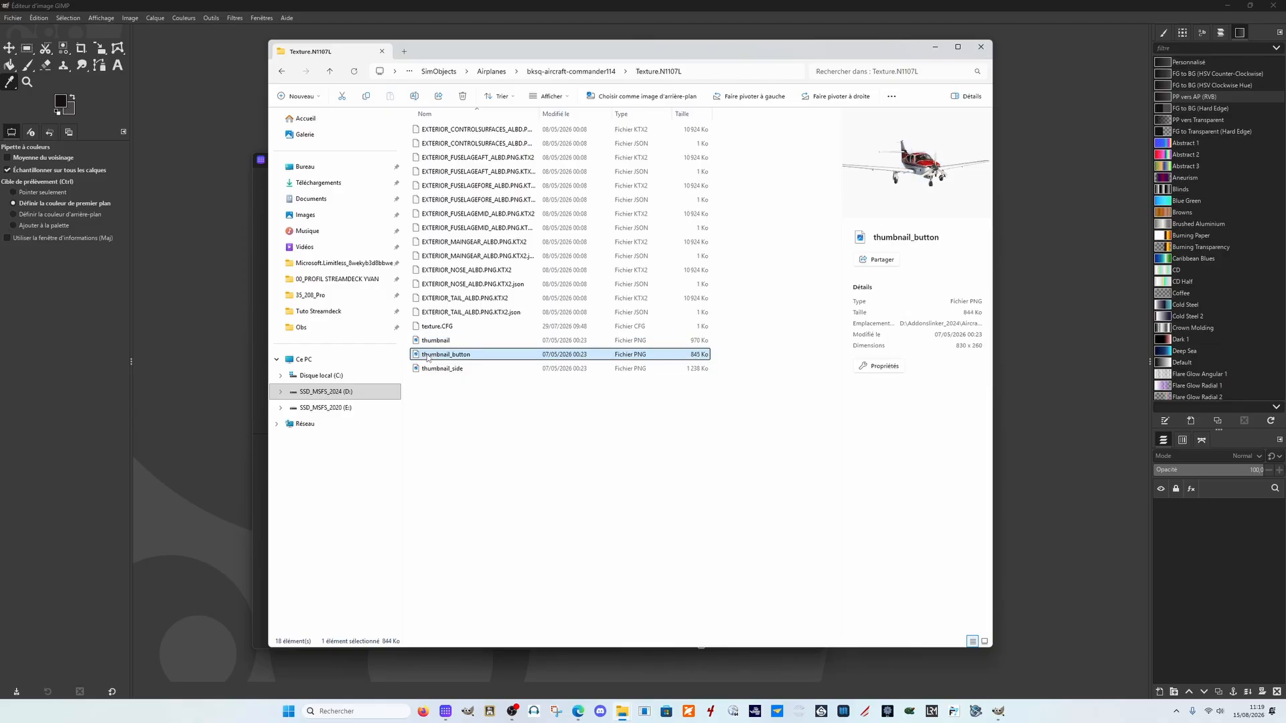
click(430, 370)
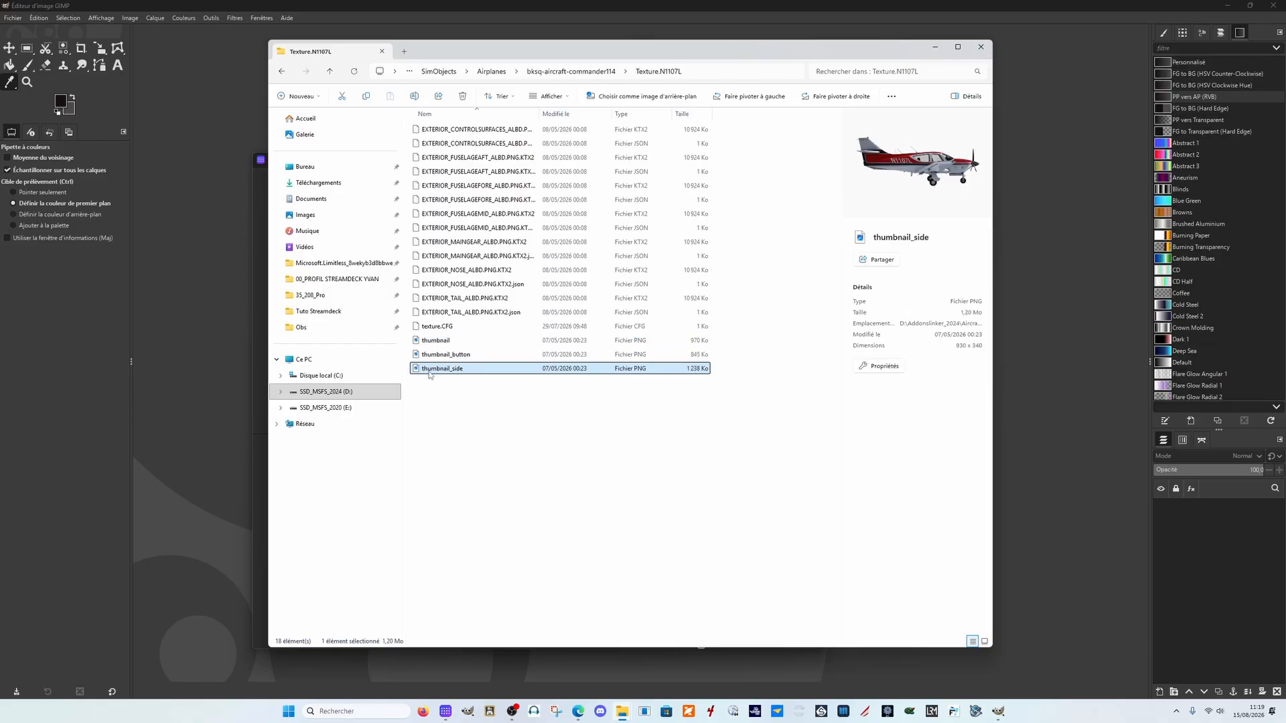
click(444, 342)
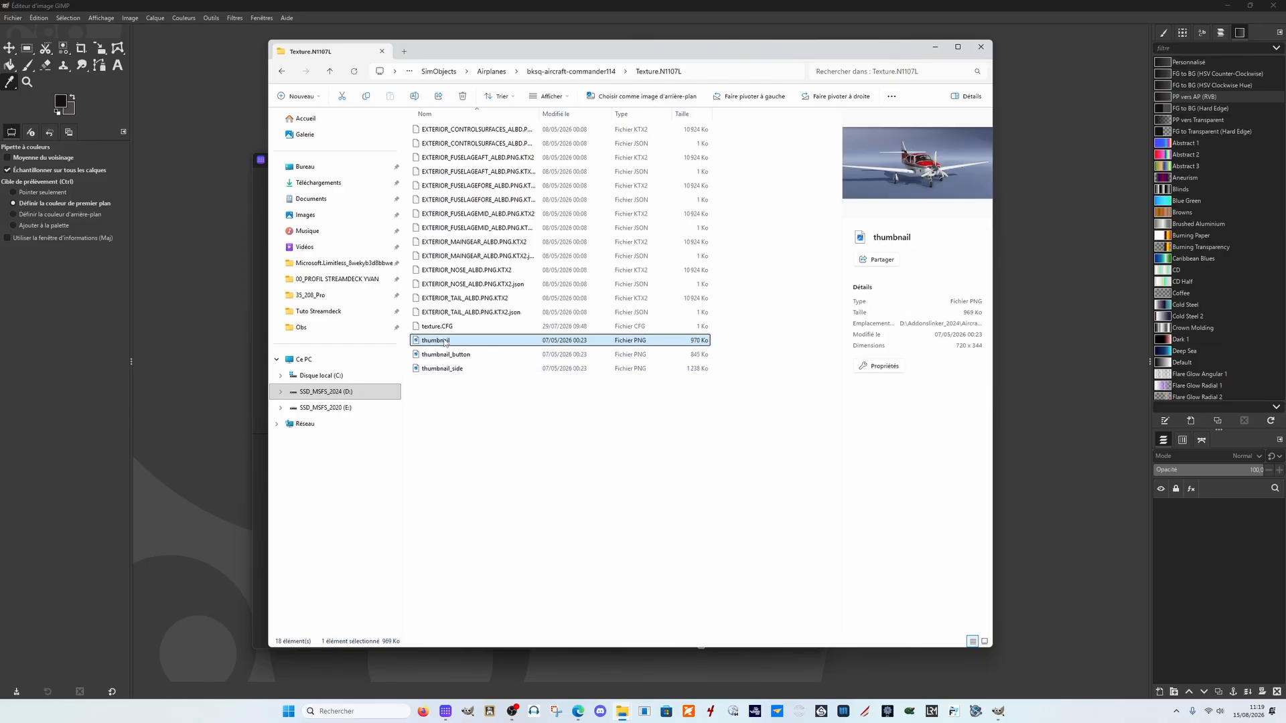
right_click(445, 343)
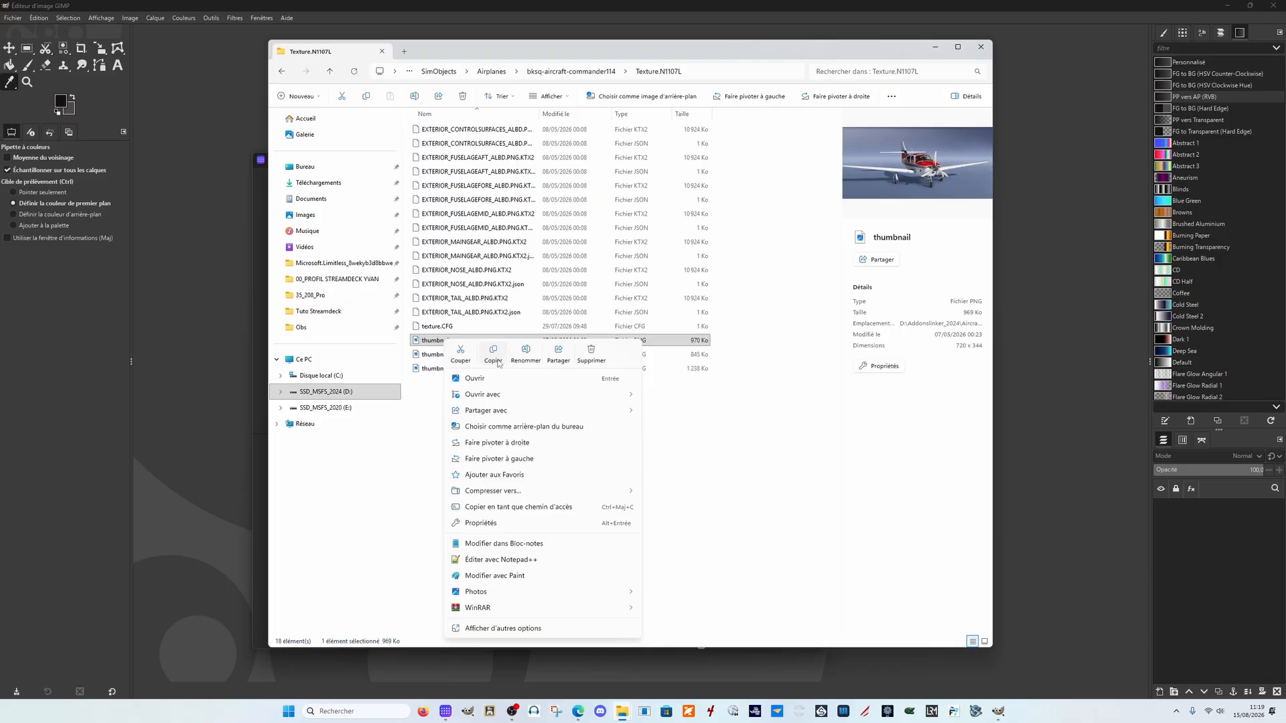
click(499, 361)
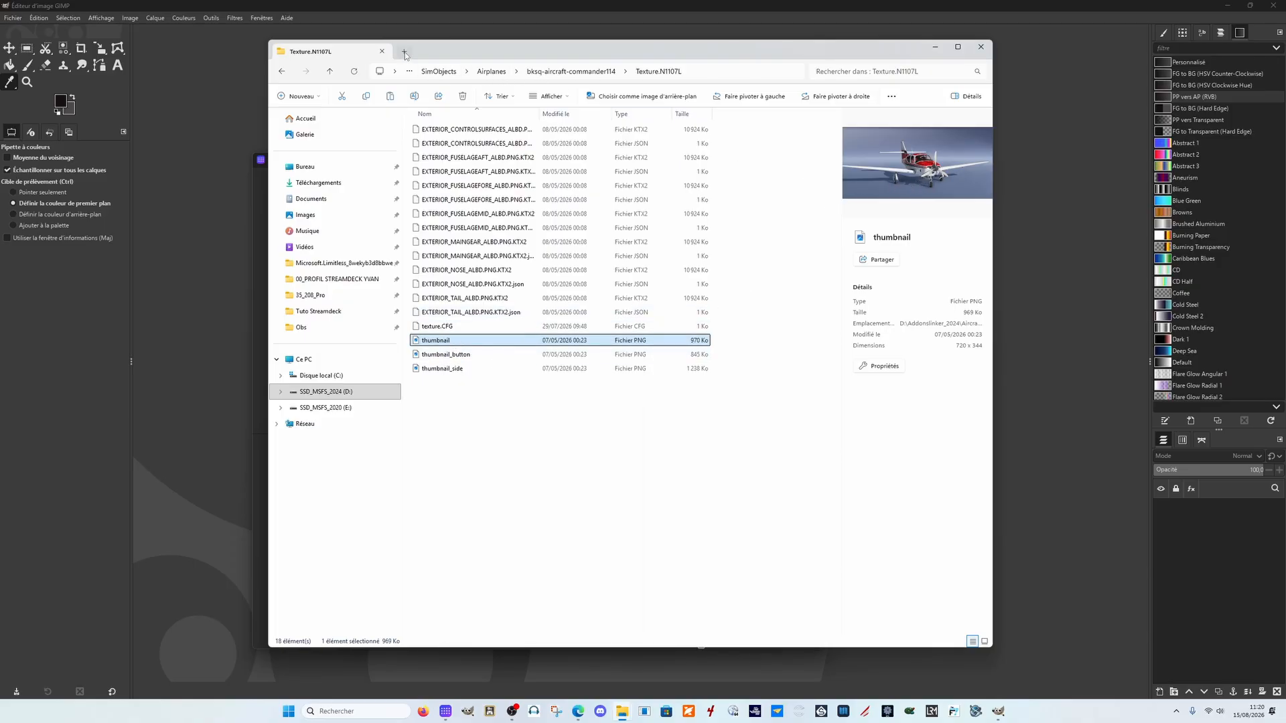
Step: Open the 36_Commander 114 folder under 01_ STREAMDECK\00_ICONS on the SSD_MSFS_2020 (E:) drive in a new File Explorer tab
click(404, 52)
click(325, 407)
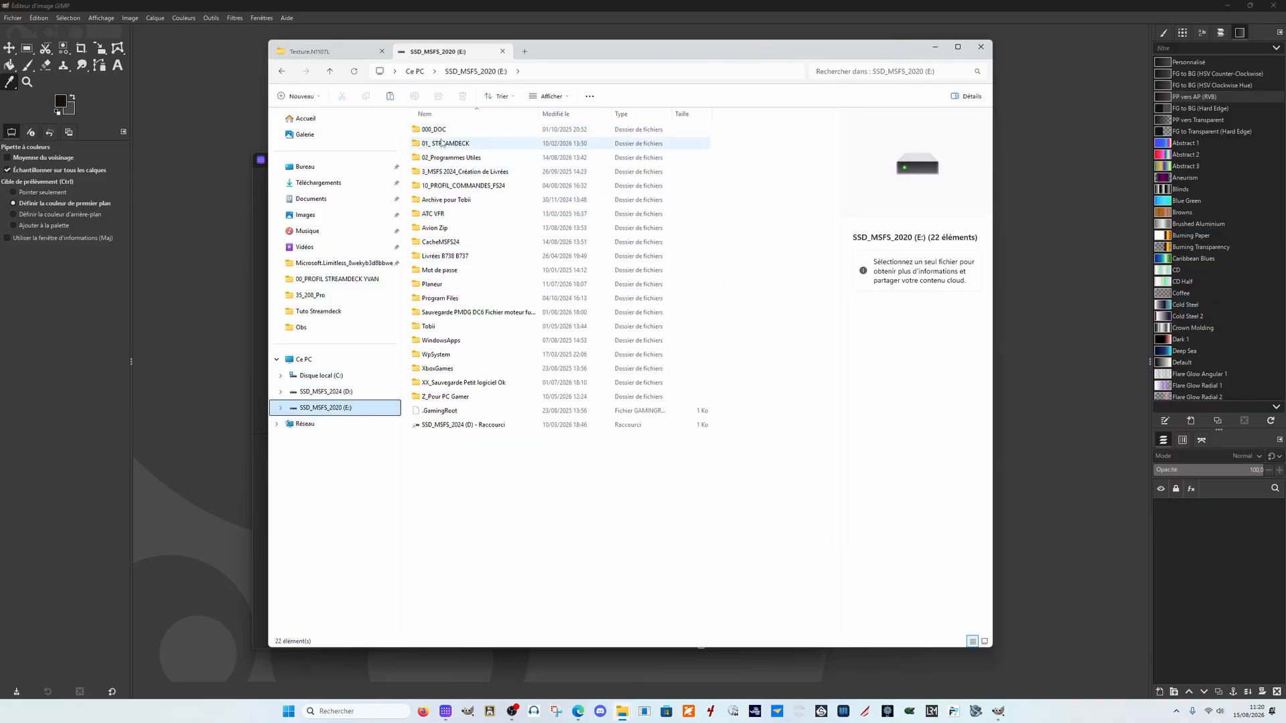
double_click(442, 143)
double_click(442, 129)
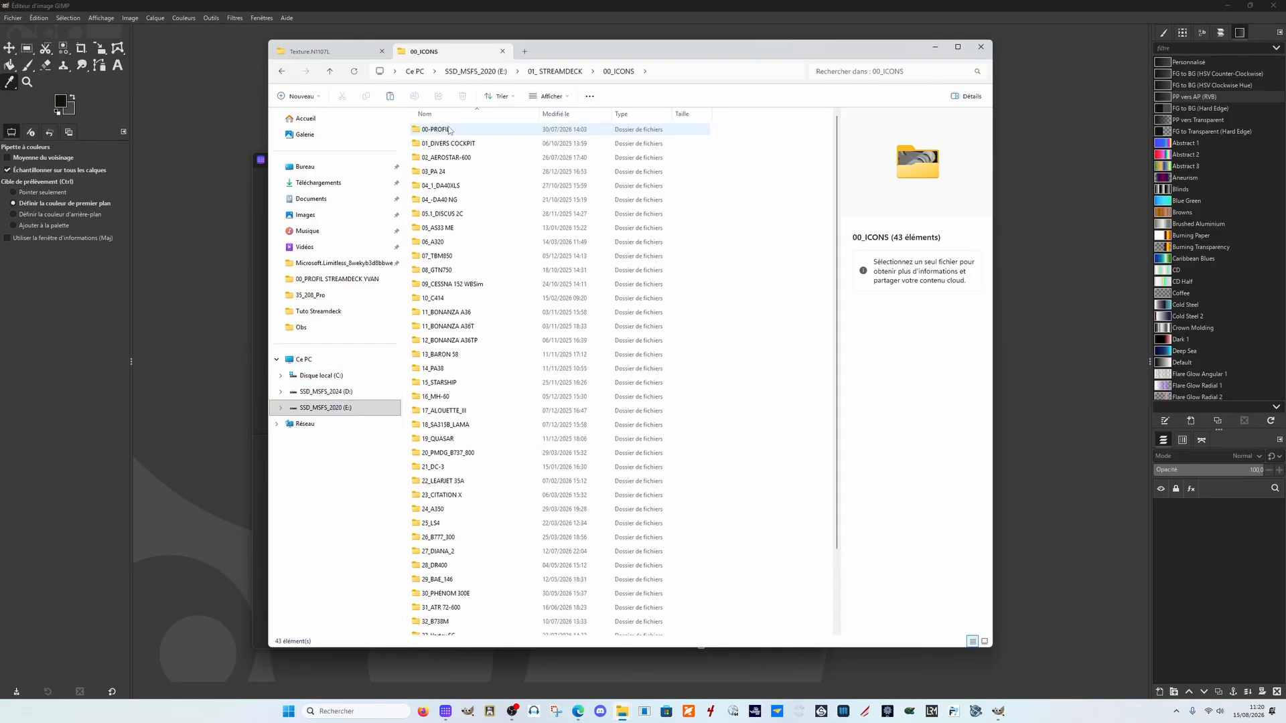
scroll(456, 436, down, 2)
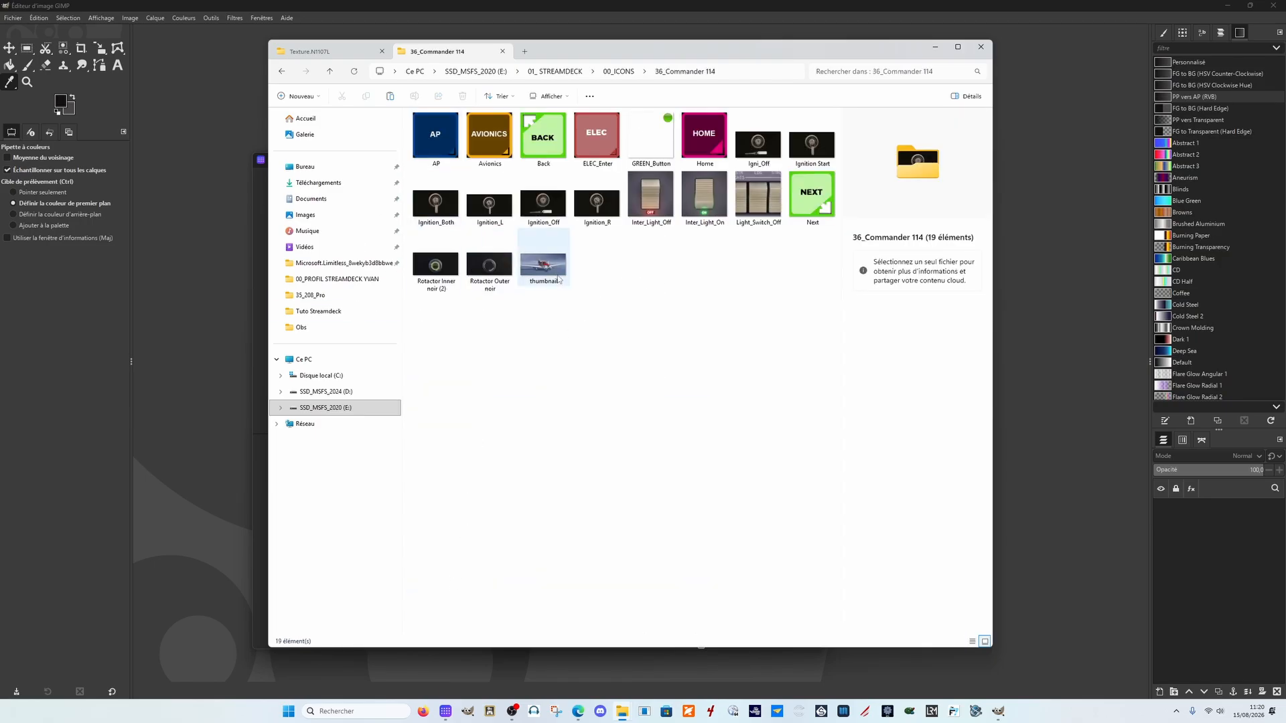
Step: Paste the copied thumbnail into 36_Commander 114, replacing the existing file, and minimize File Explorer
right_click(521, 379)
click(549, 401)
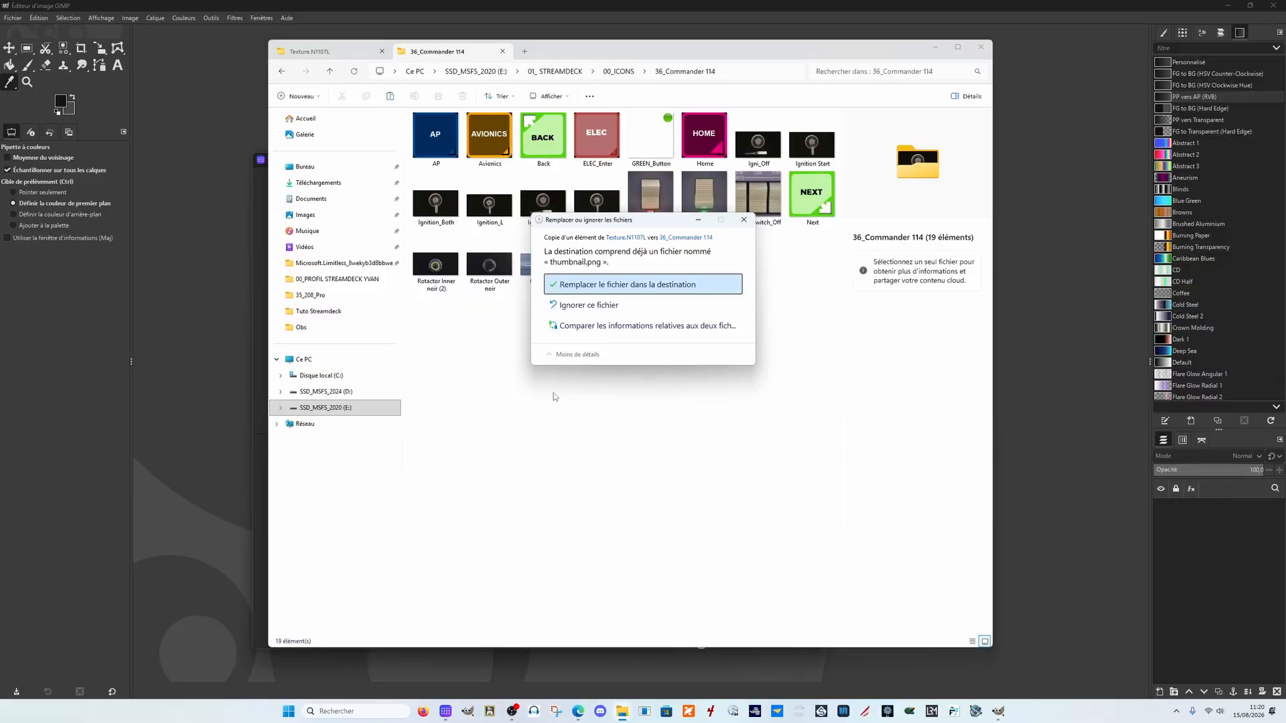
click(599, 286)
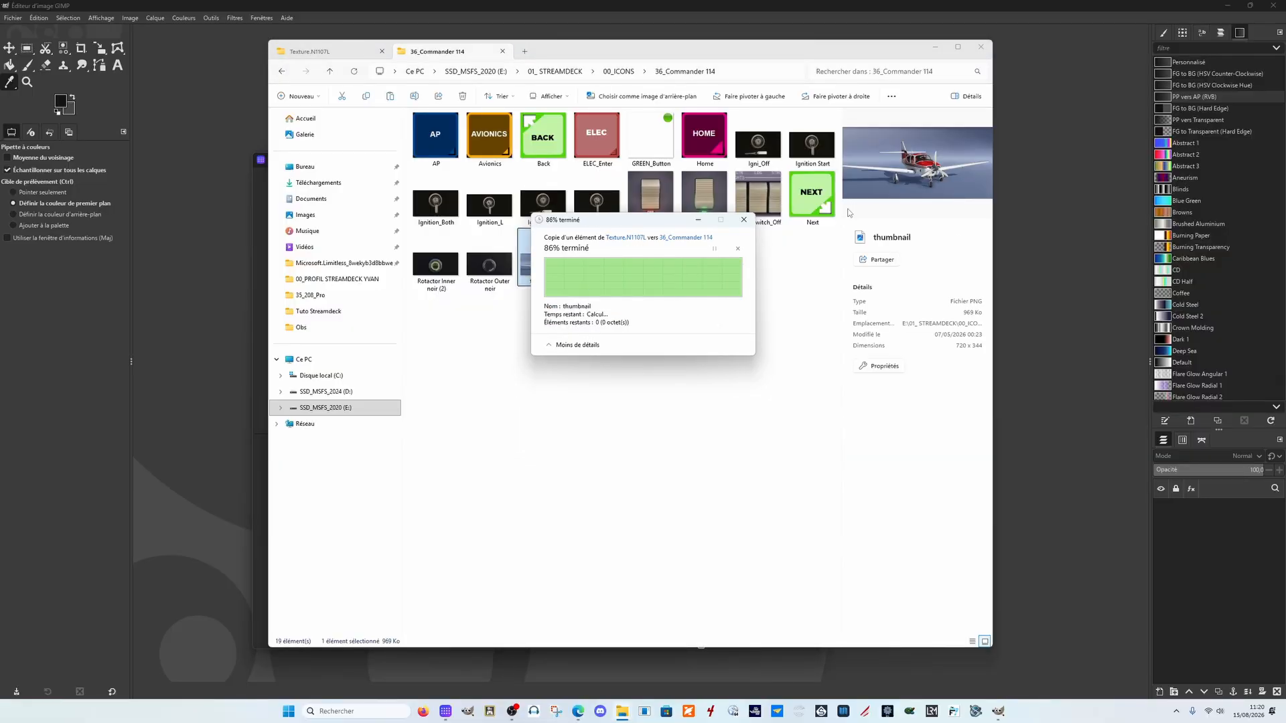
click(549, 276)
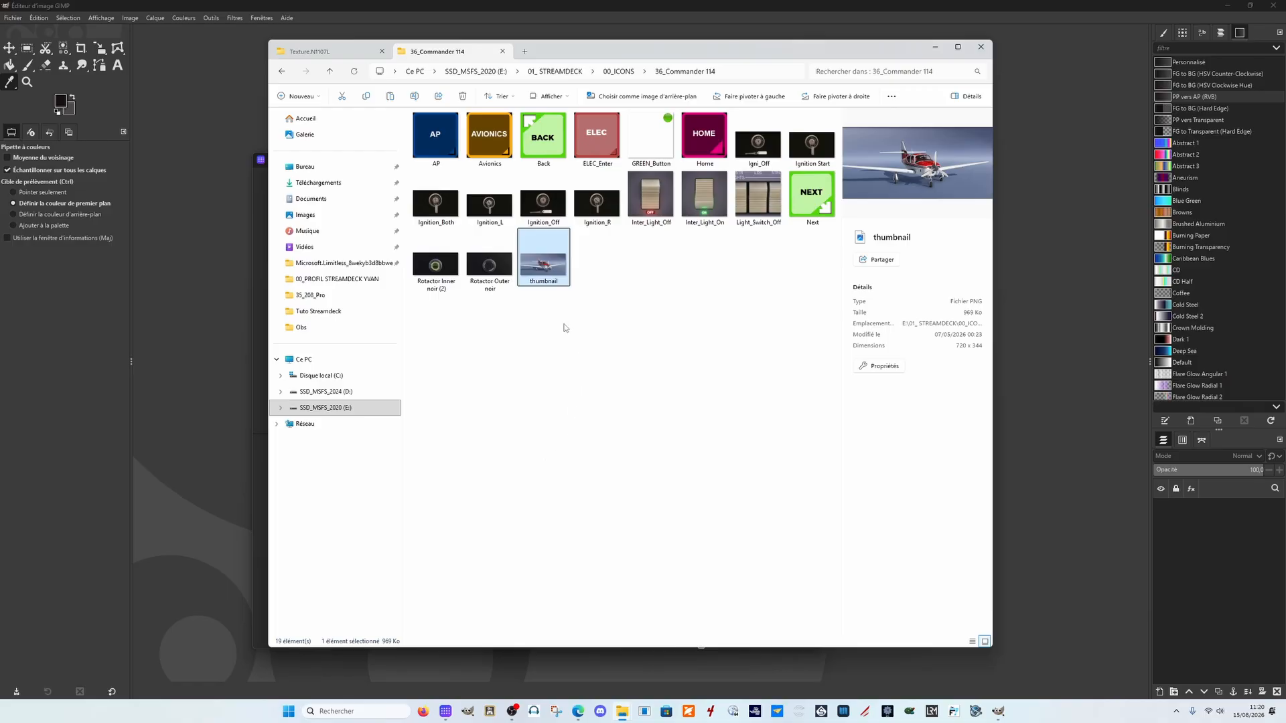
click(936, 46)
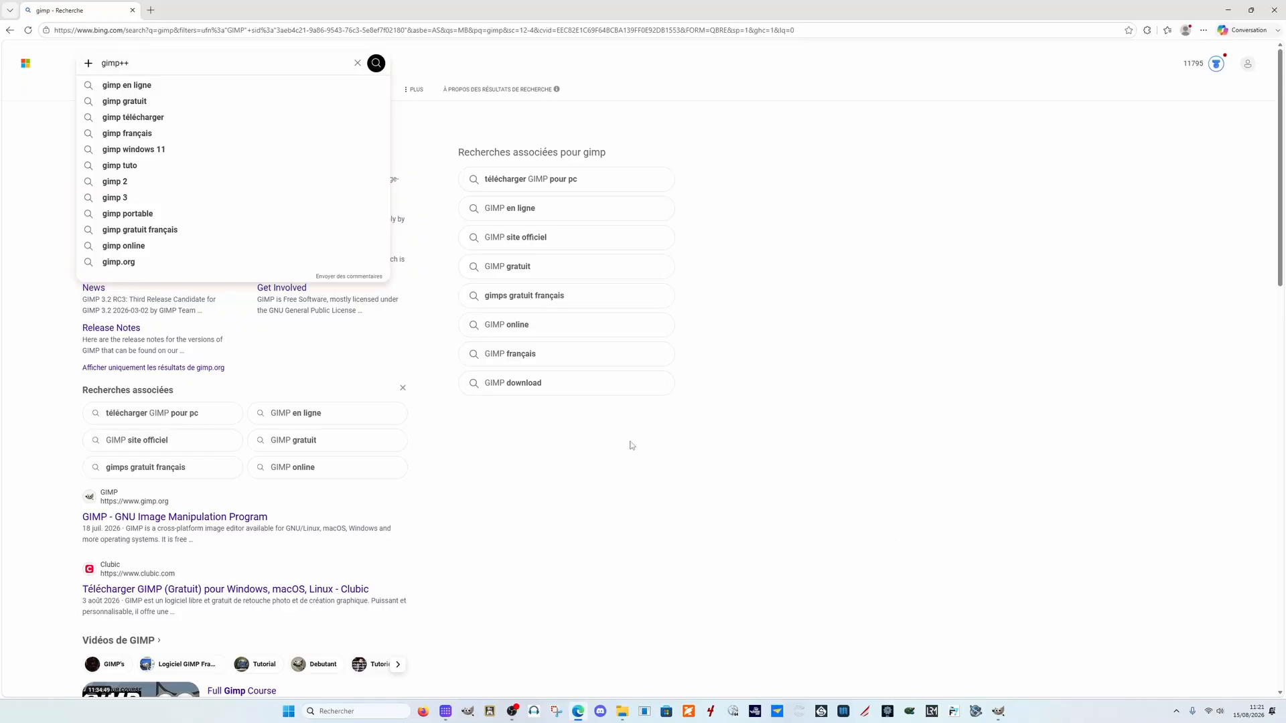
Step: Clear the search text on the Bing results page in Edge
key(BackSpace)
key(BackSpace)
key(BackSpace)
key(BackSpace)
key(BackSpace)
key(BackSpace)
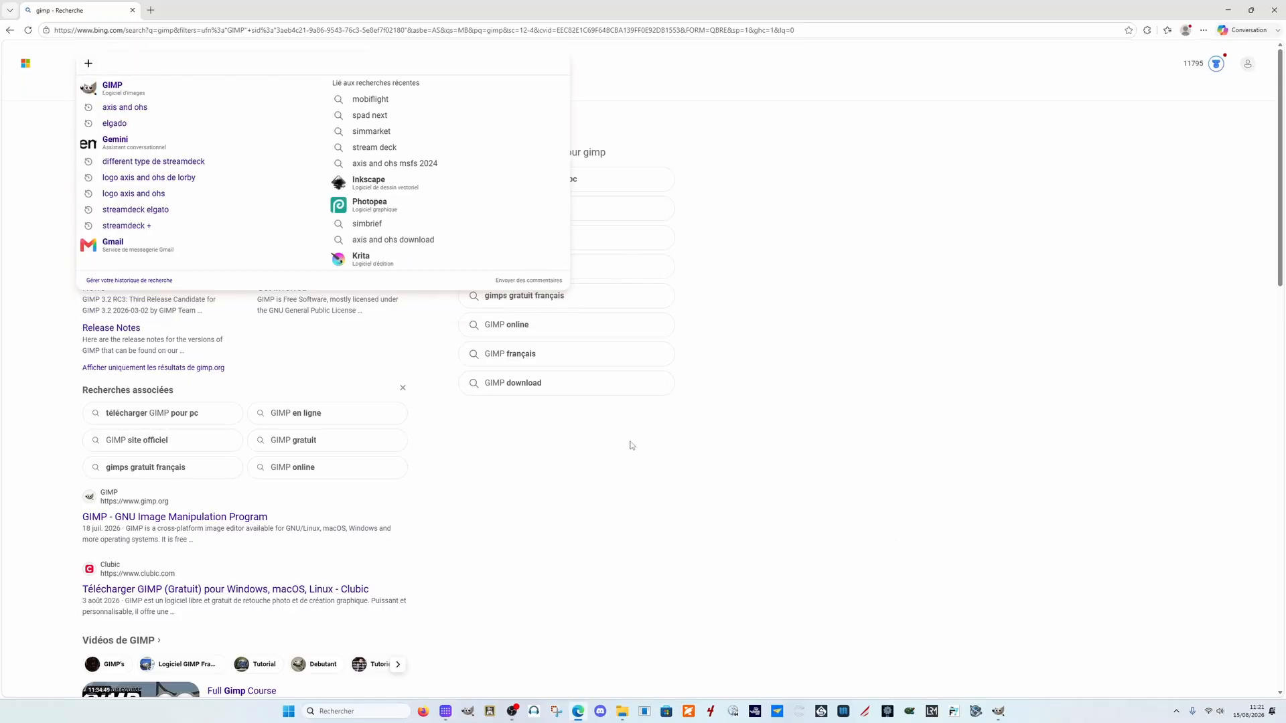
Step: Switch to Stream Deck and view the actions offered for the first dial and for the second key of the first row
click(445, 711)
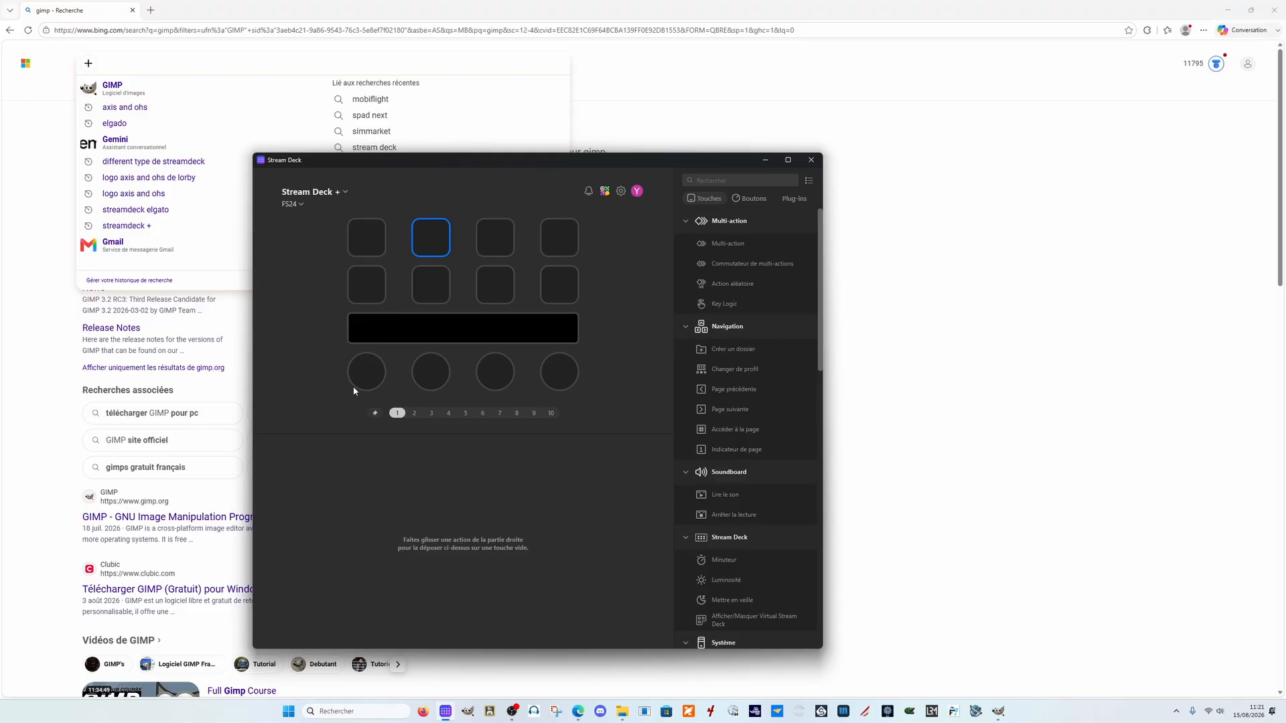
click(371, 370)
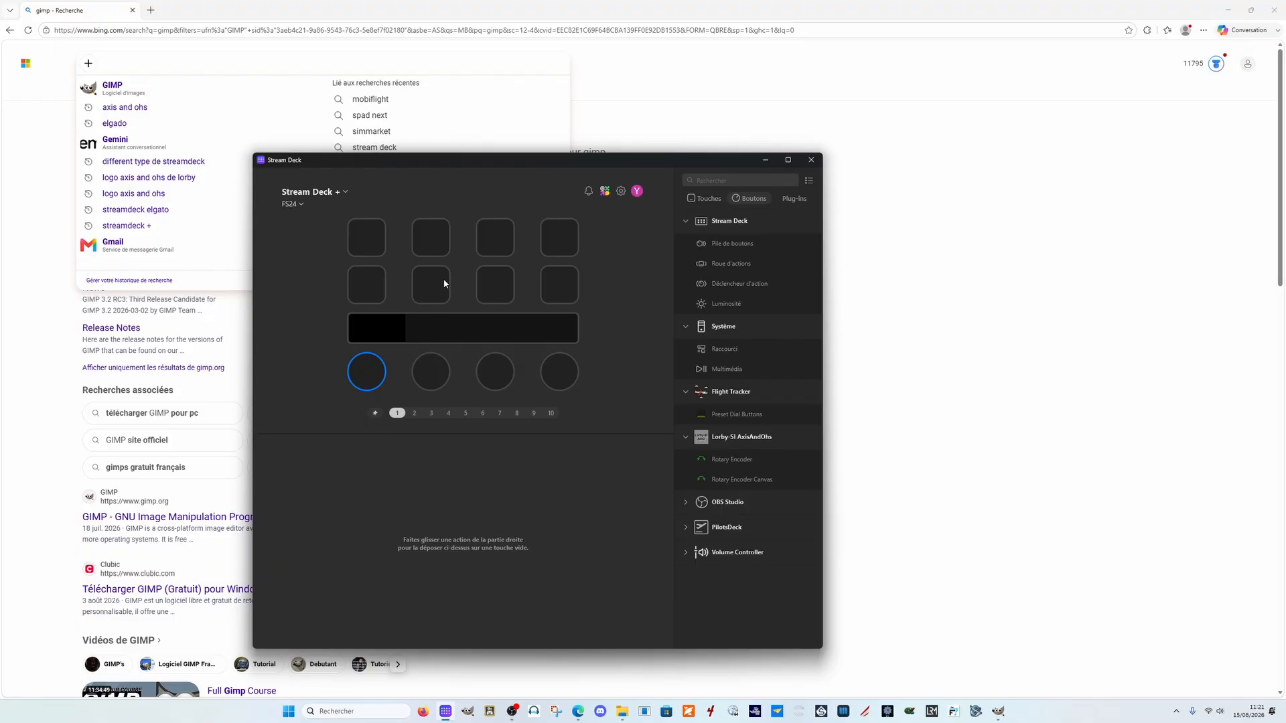
click(437, 248)
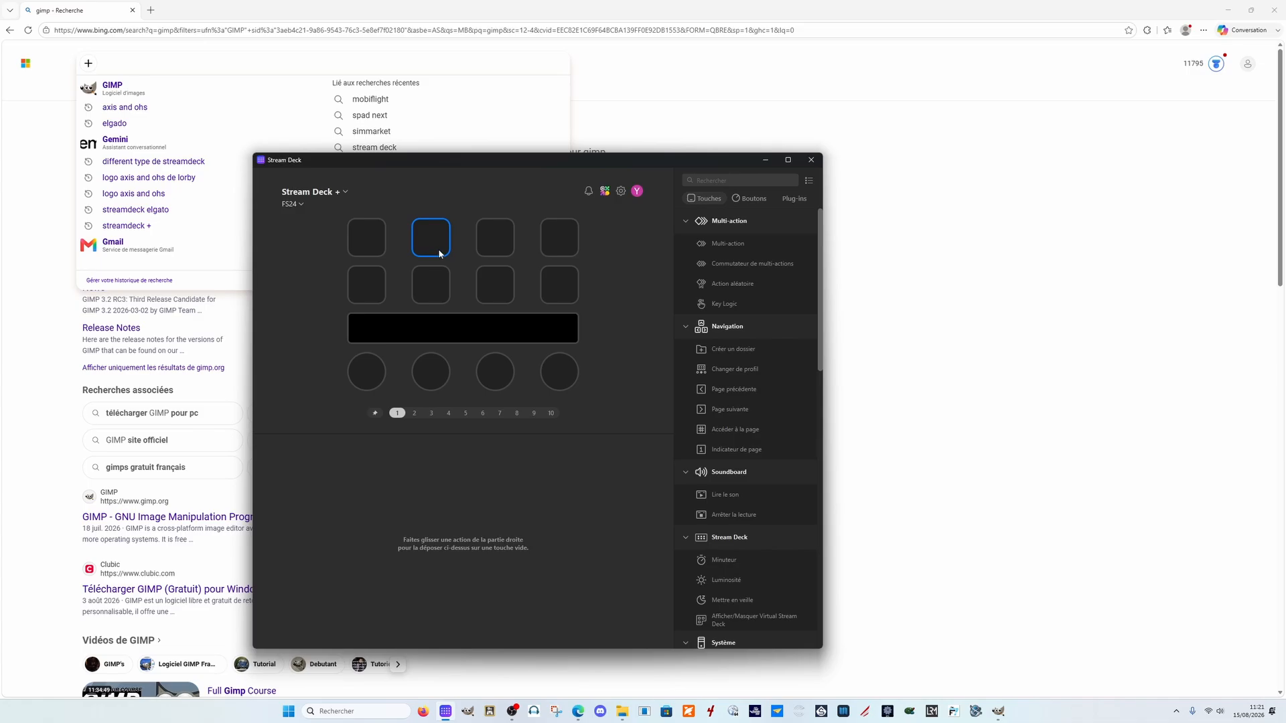
Step: View the actions available for the first dial in Stream Deck
click(356, 372)
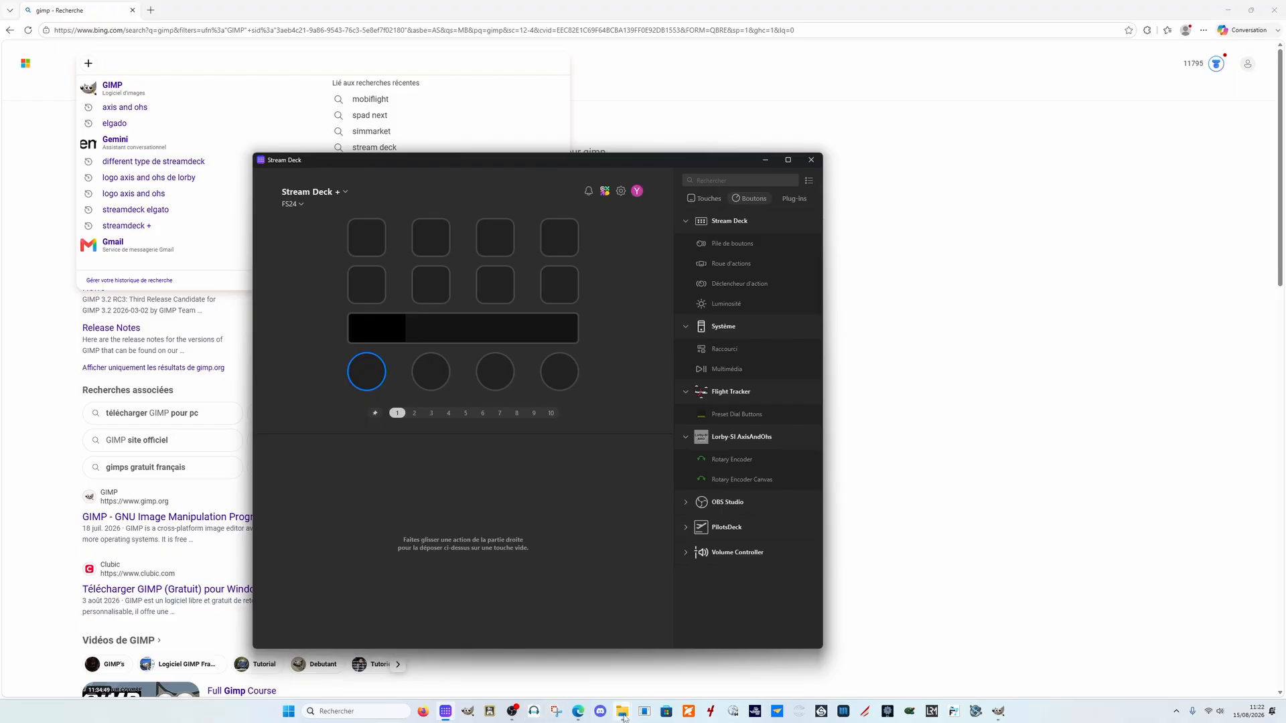
mouse_move(627, 716)
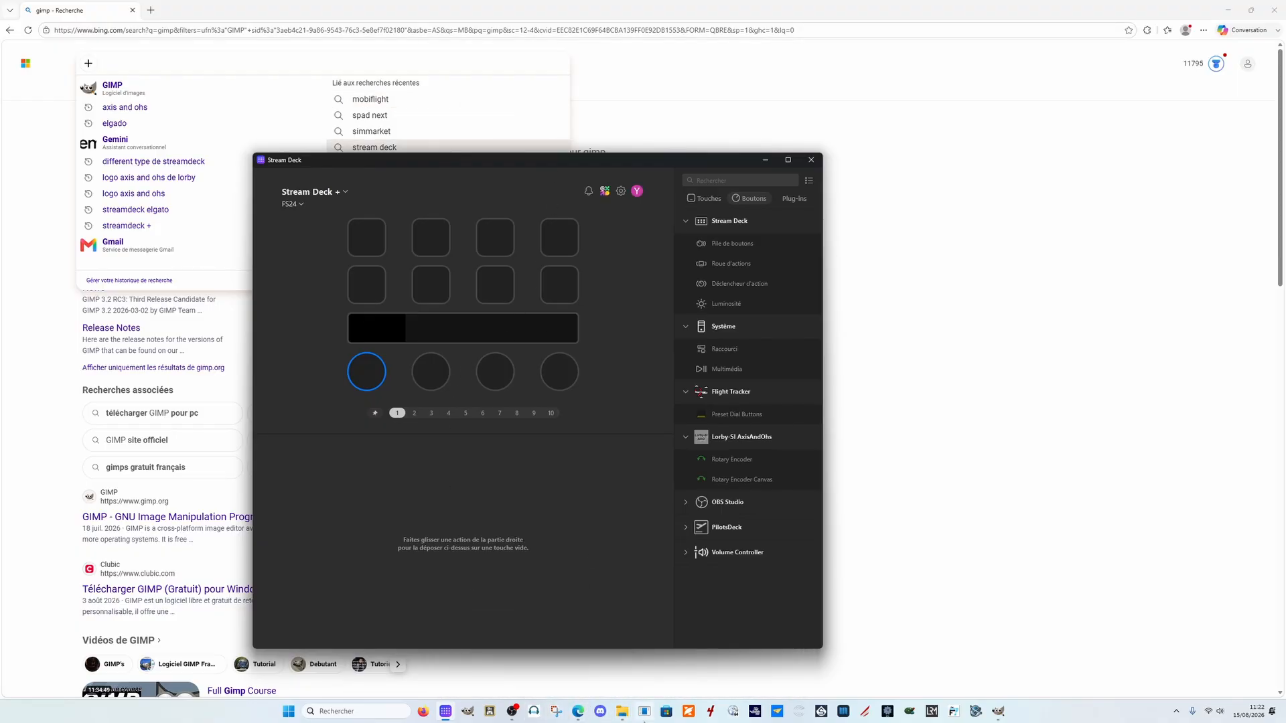
click(559, 653)
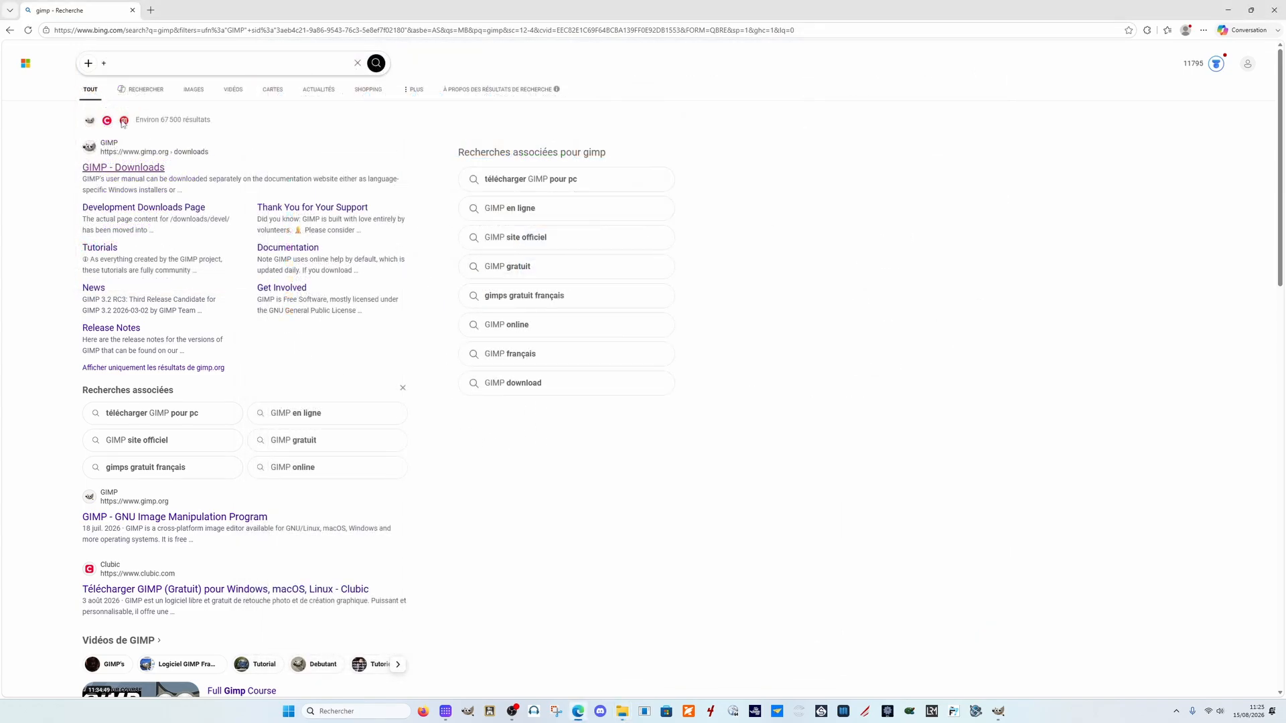
Step: Clear the Bing search text, open a new Edge tab, and bring Stream Deck to the front
key(BackSpace)
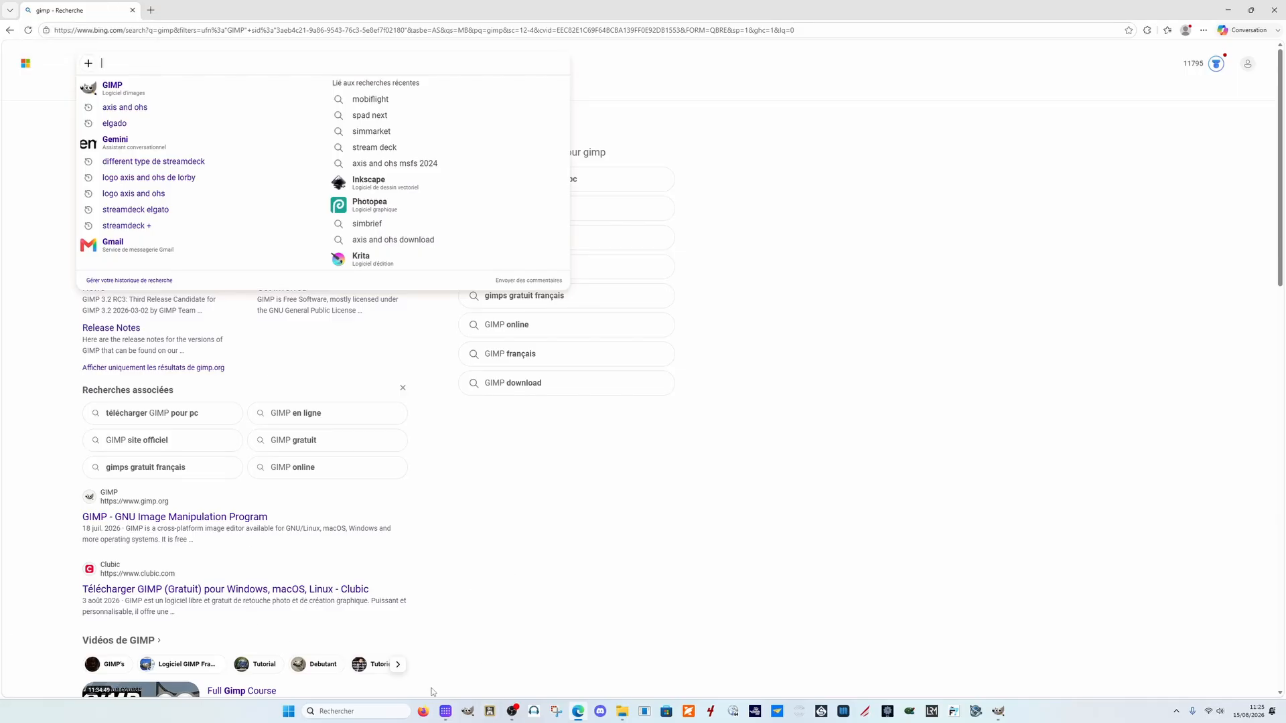
mouse_move(447, 715)
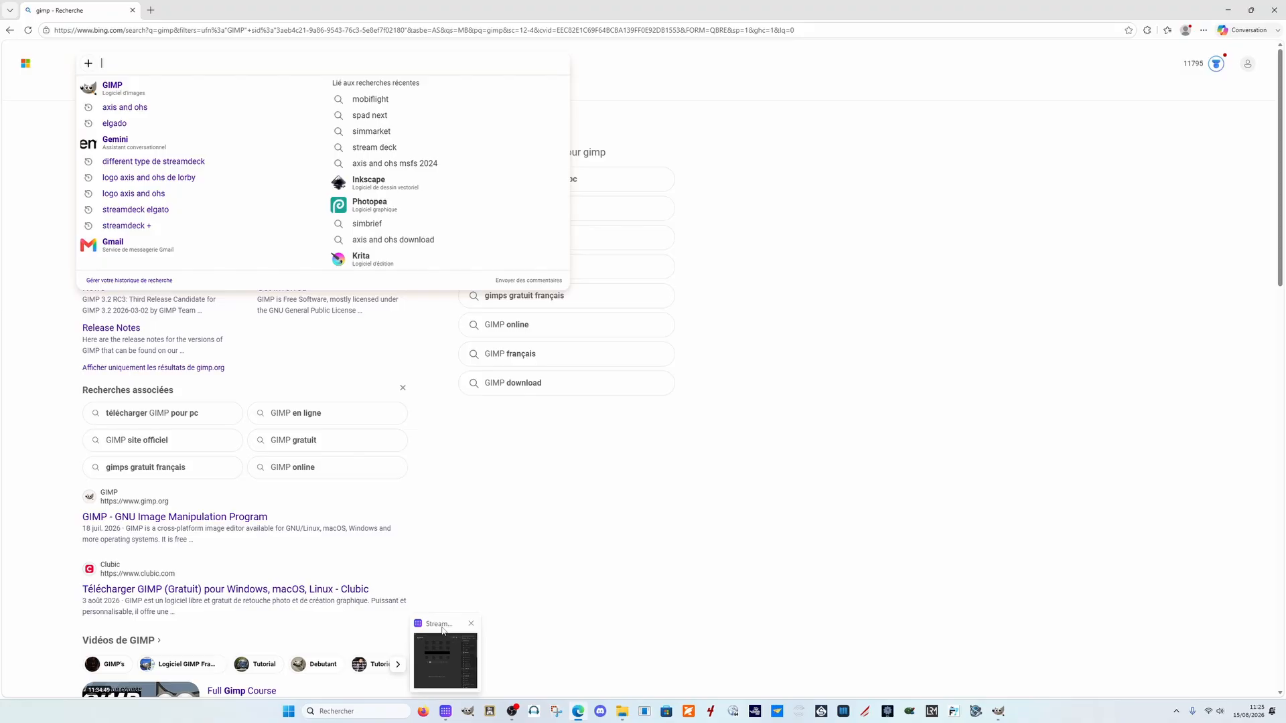
click(151, 10)
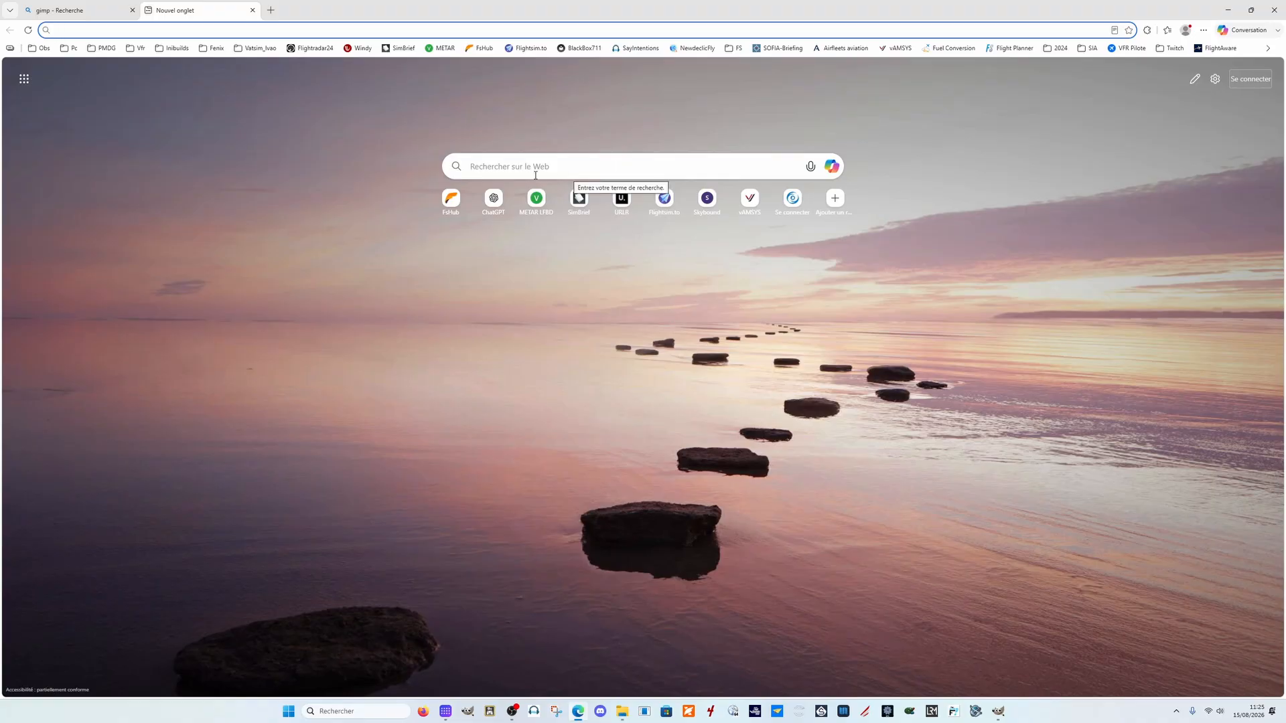
mouse_move(445, 712)
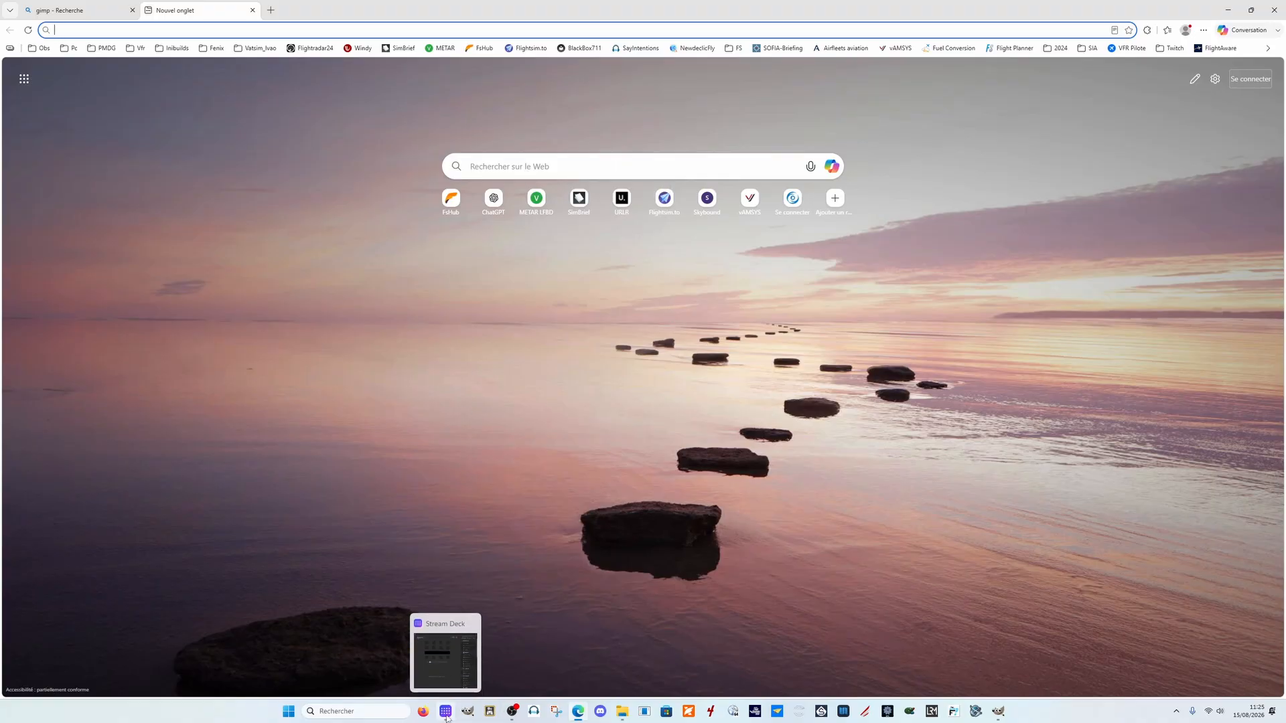
click(442, 627)
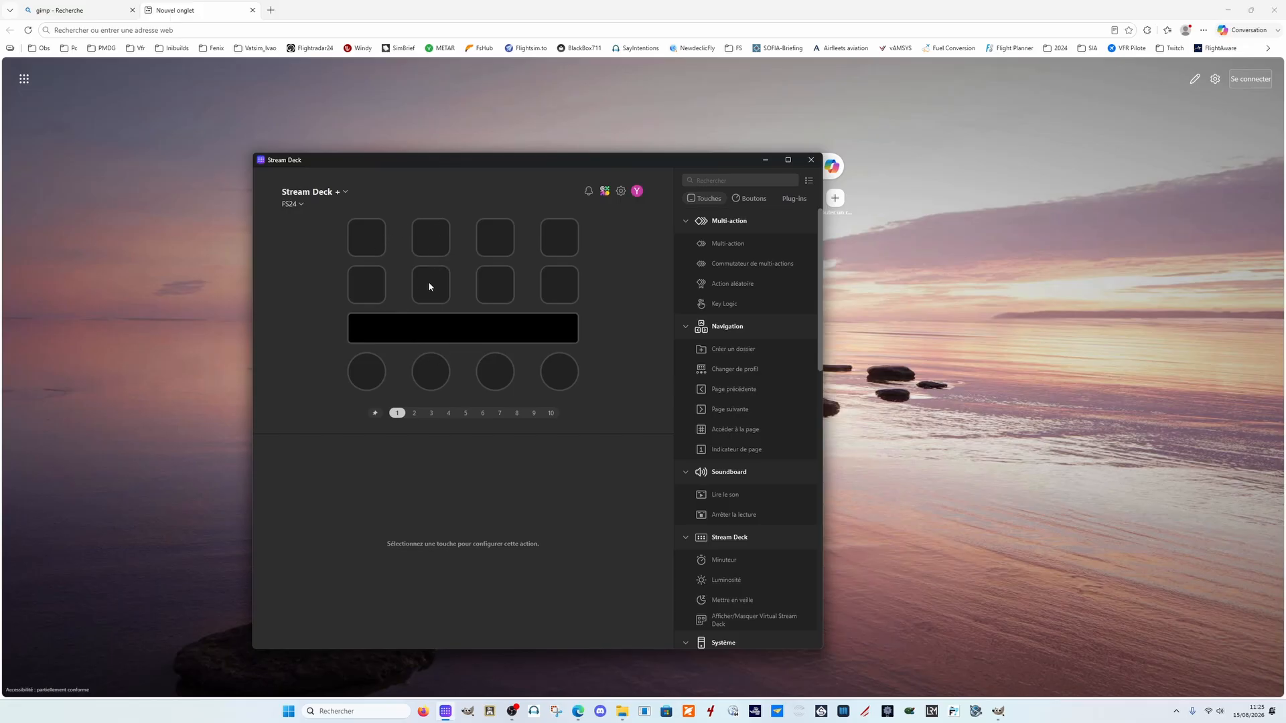
Step: Search the web for gemini in a new Edge tab and open the Google Gemini site
click(271, 10)
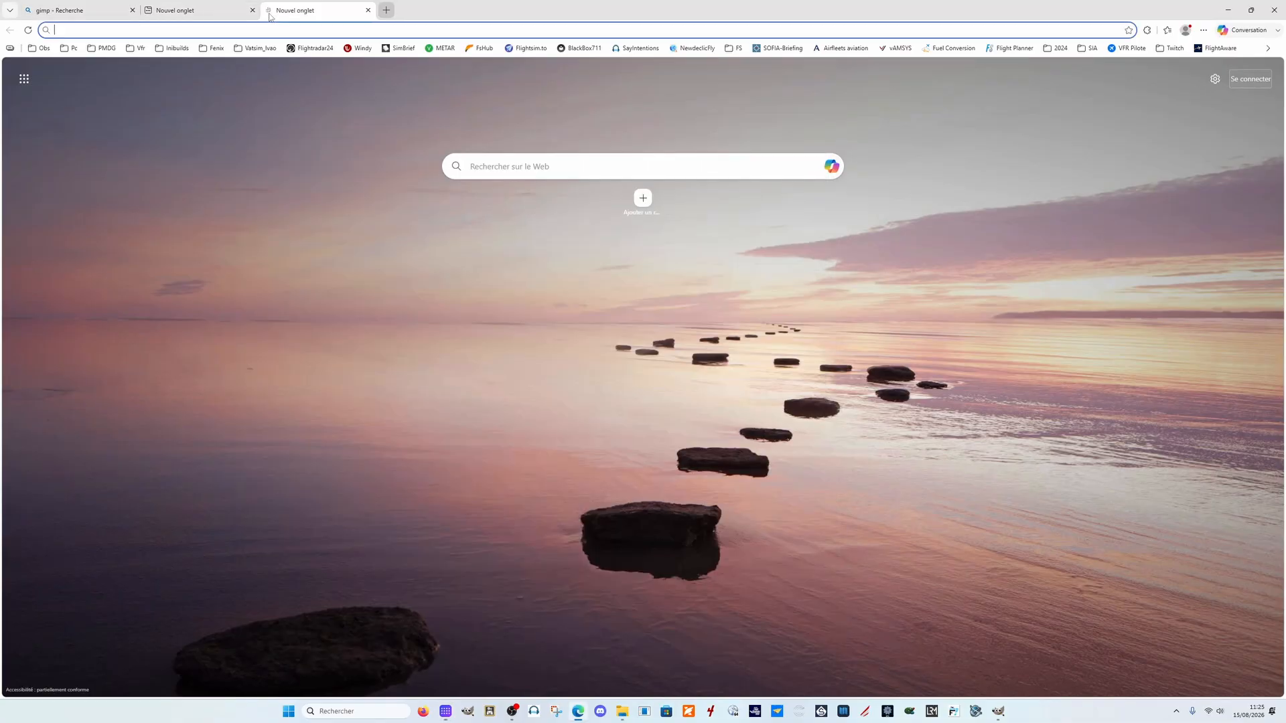
click(489, 166)
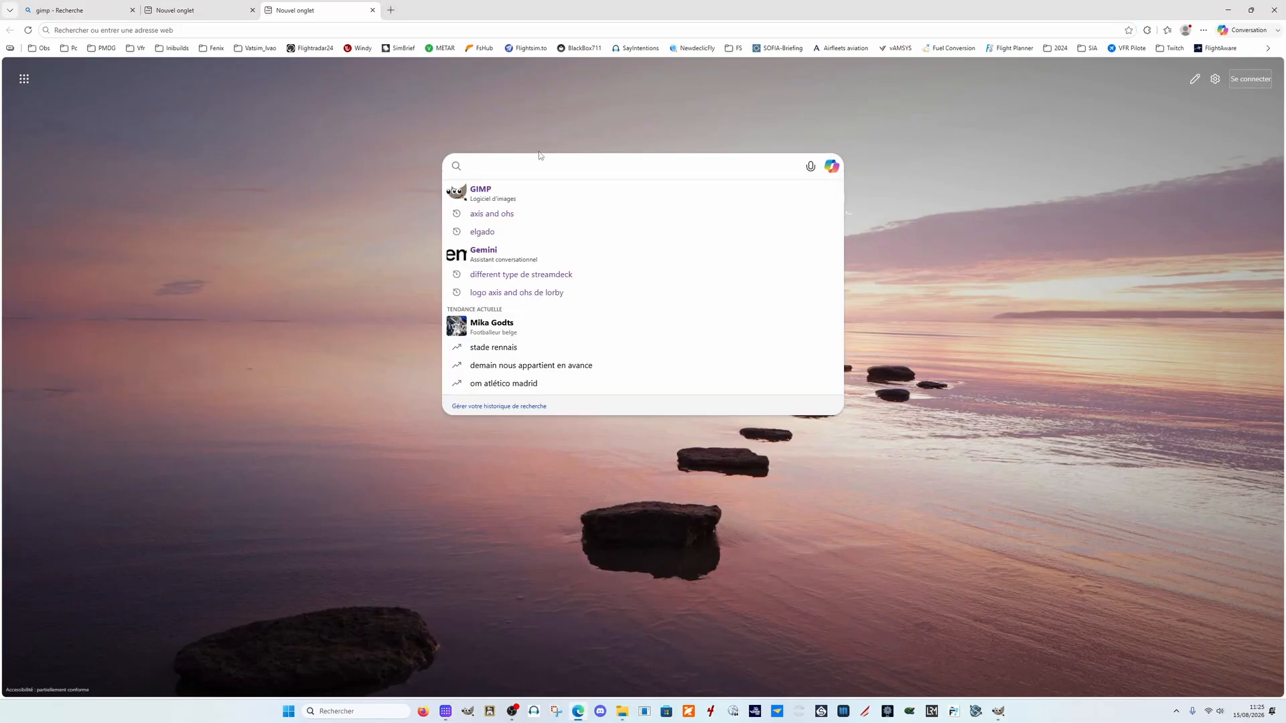
text(gemin)
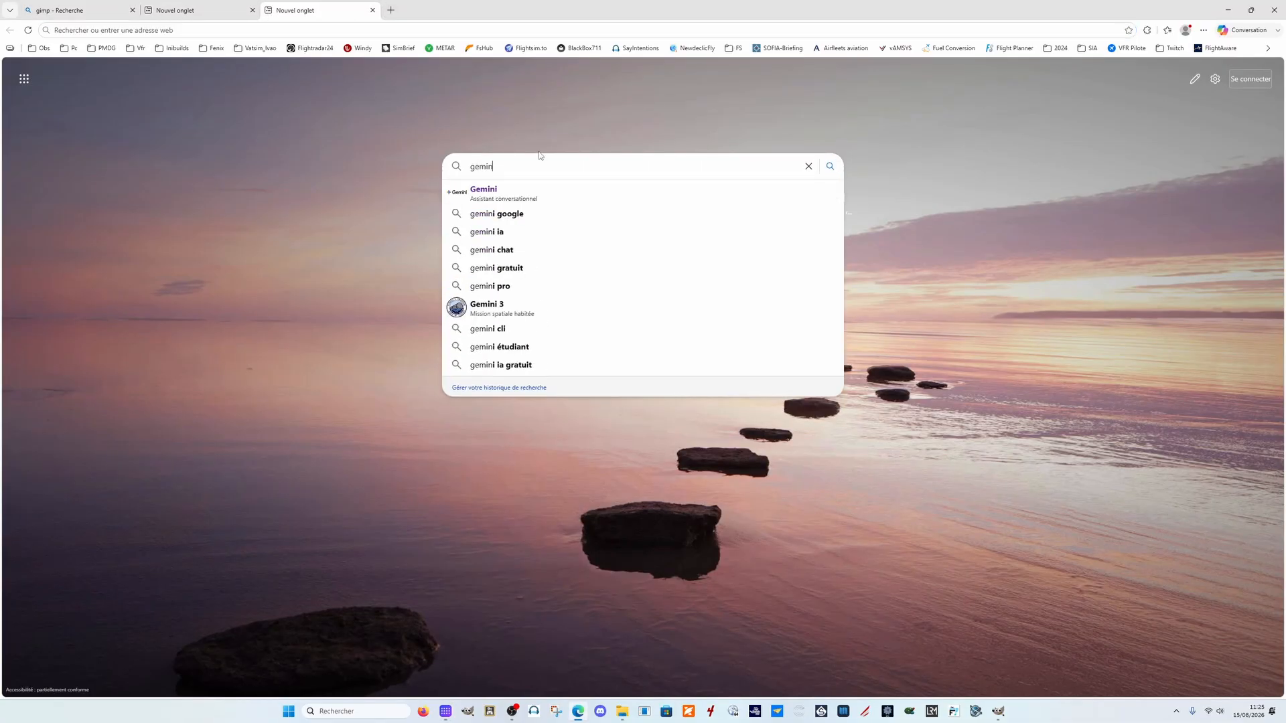
text(i)
key(Return)
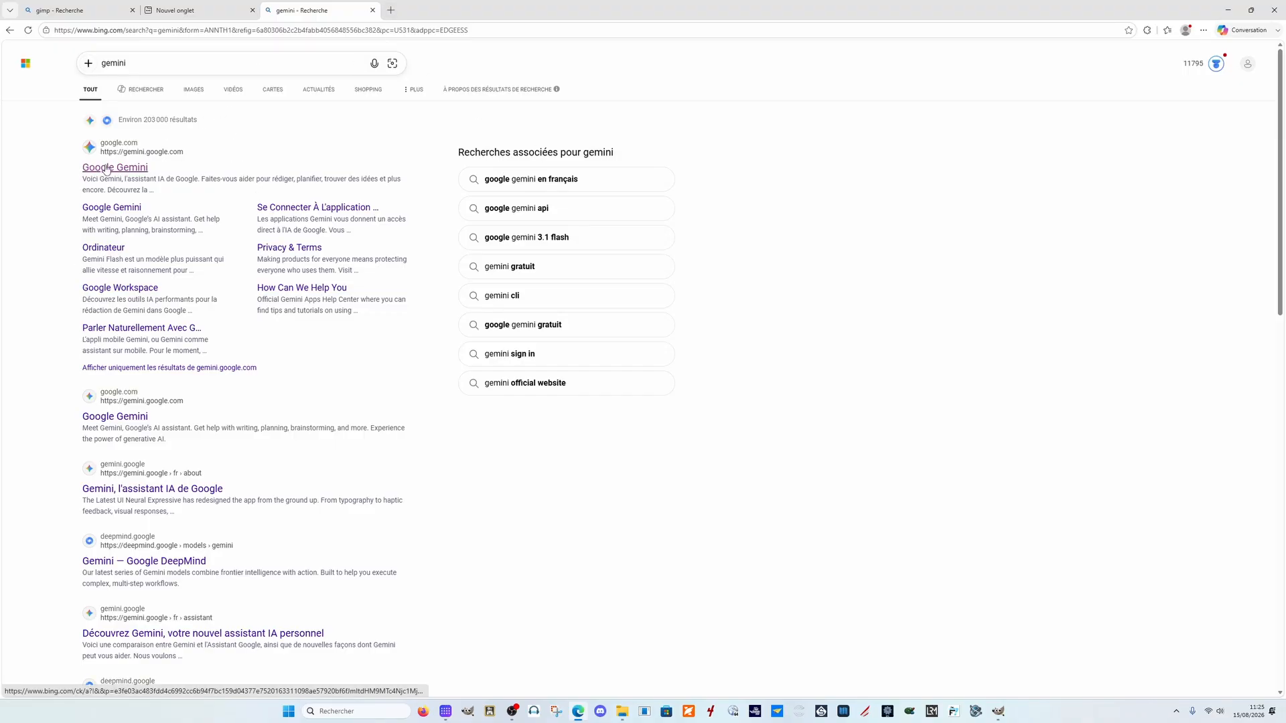
click(105, 168)
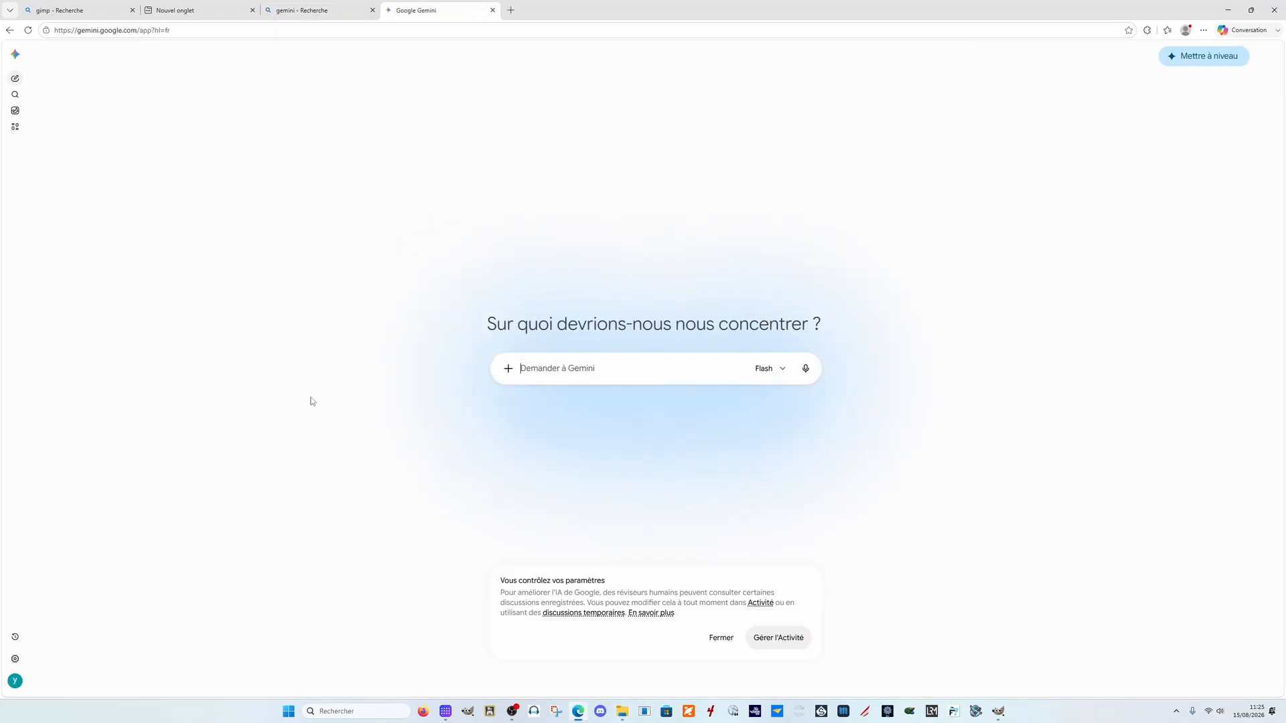
Step: Attach the thumbnail image from 01_ STREAMDECK\00_ICONS\36_Commander 114 on SSD_MSFS_2020 (E:) to the Gemini prompt
click(509, 374)
click(588, 395)
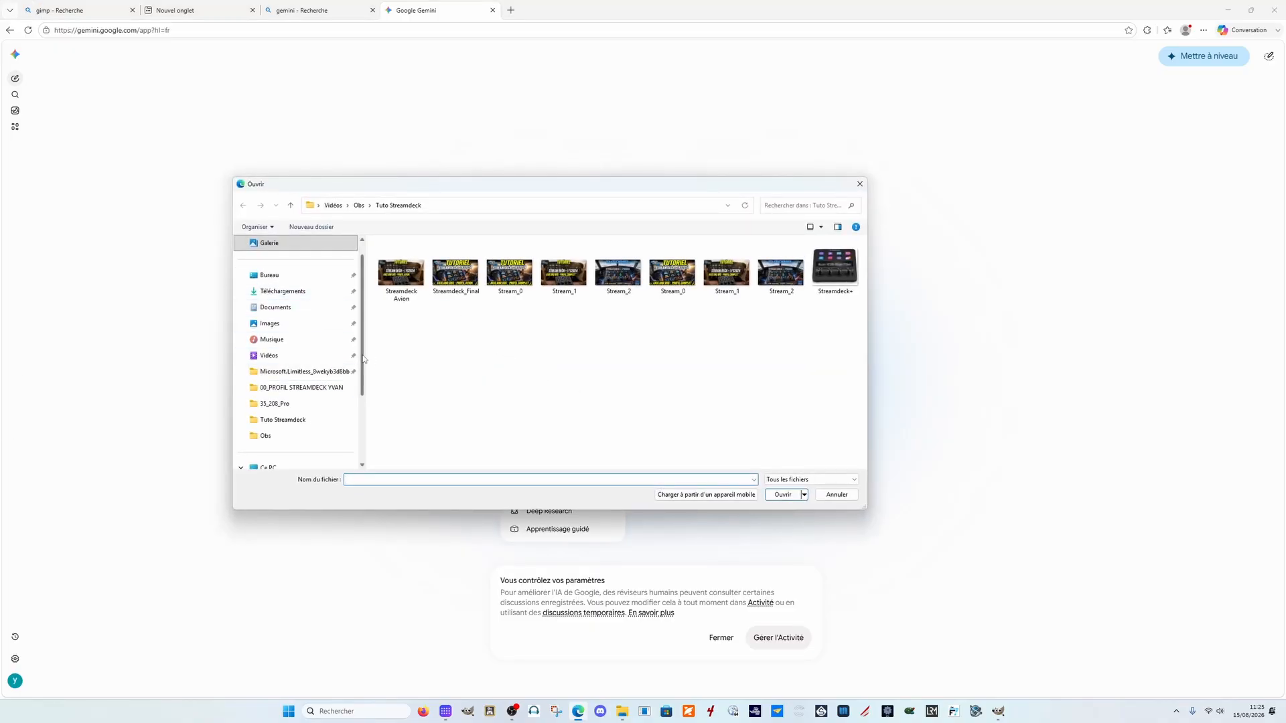
scroll(358, 440, down, 3)
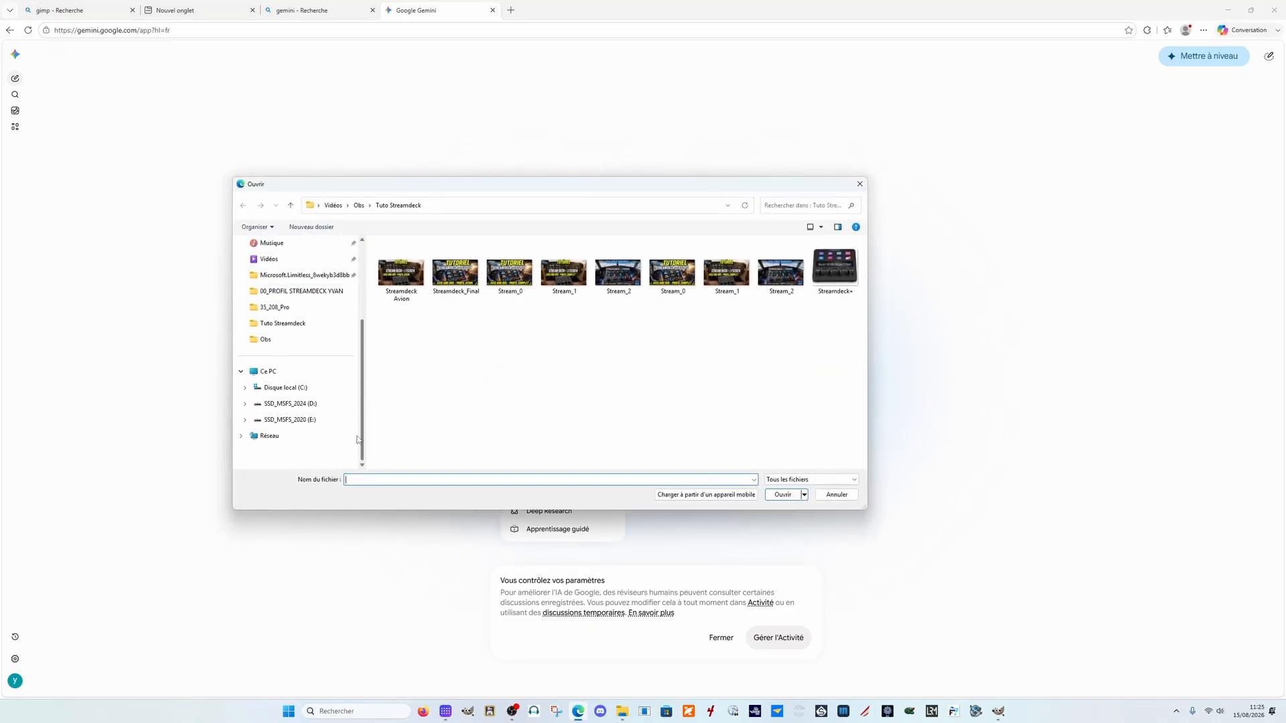
click(282, 403)
click(288, 423)
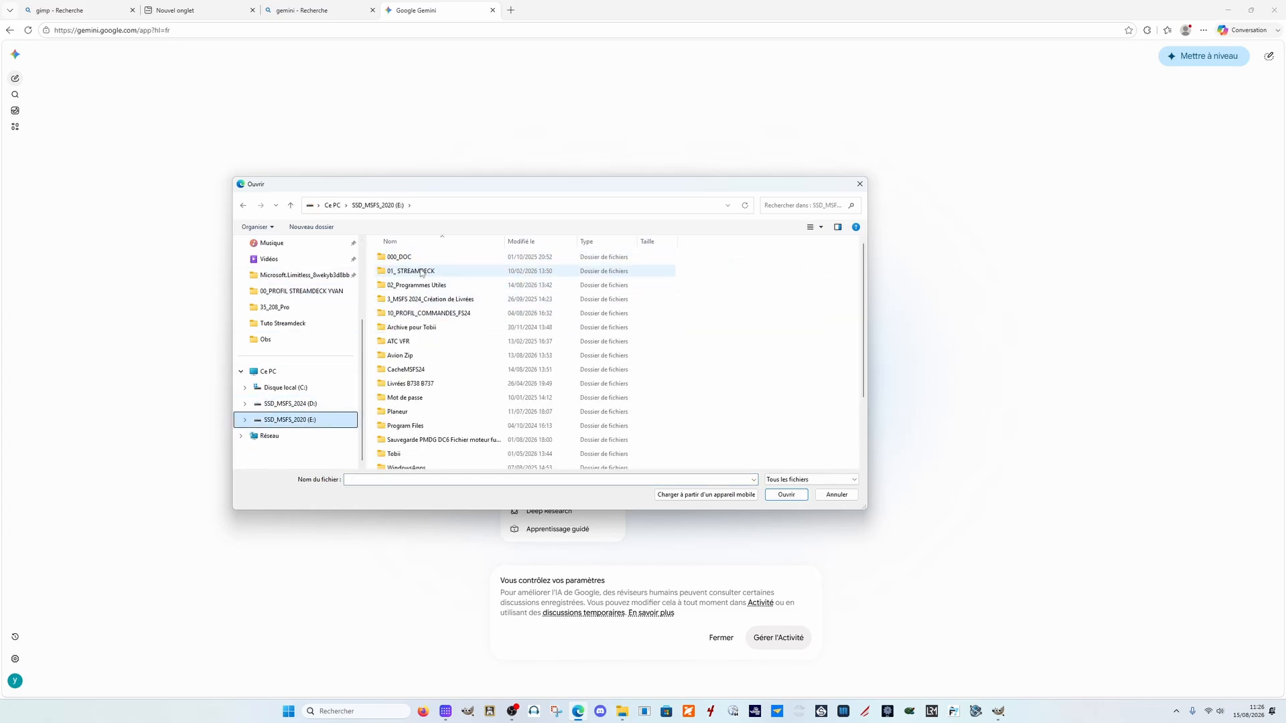
double_click(421, 272)
double_click(429, 256)
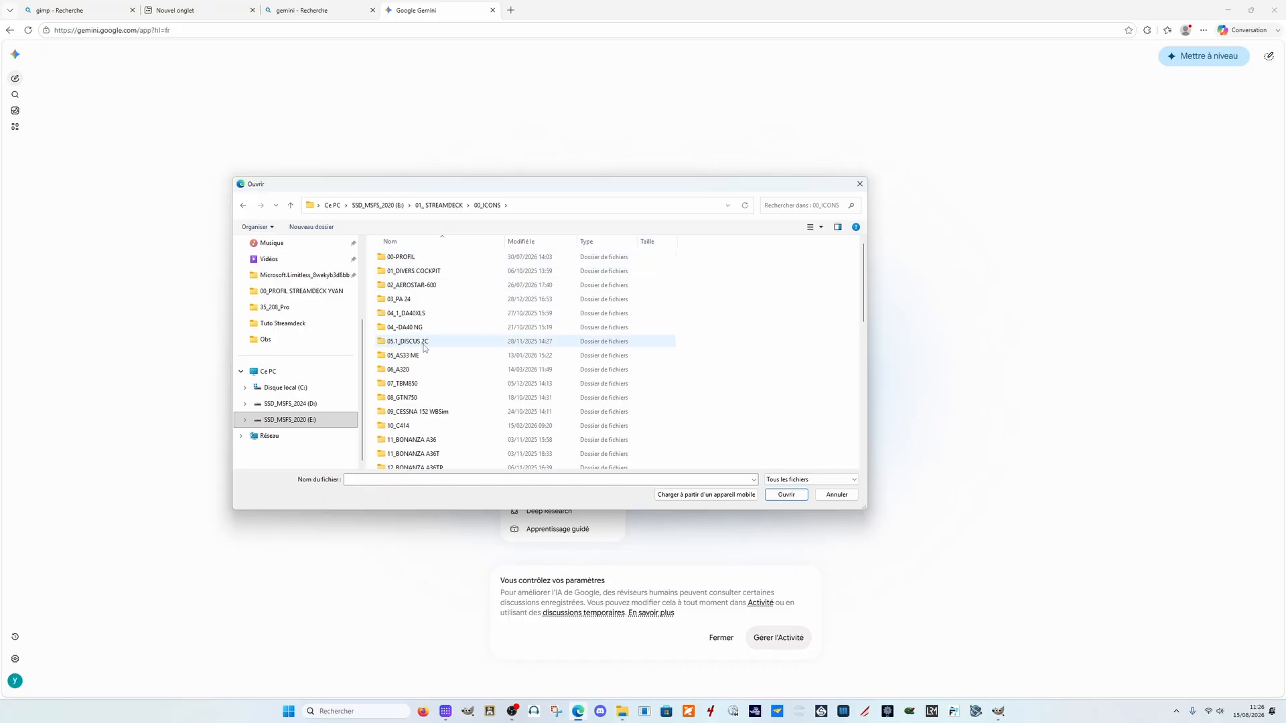
scroll(424, 347, down, 9)
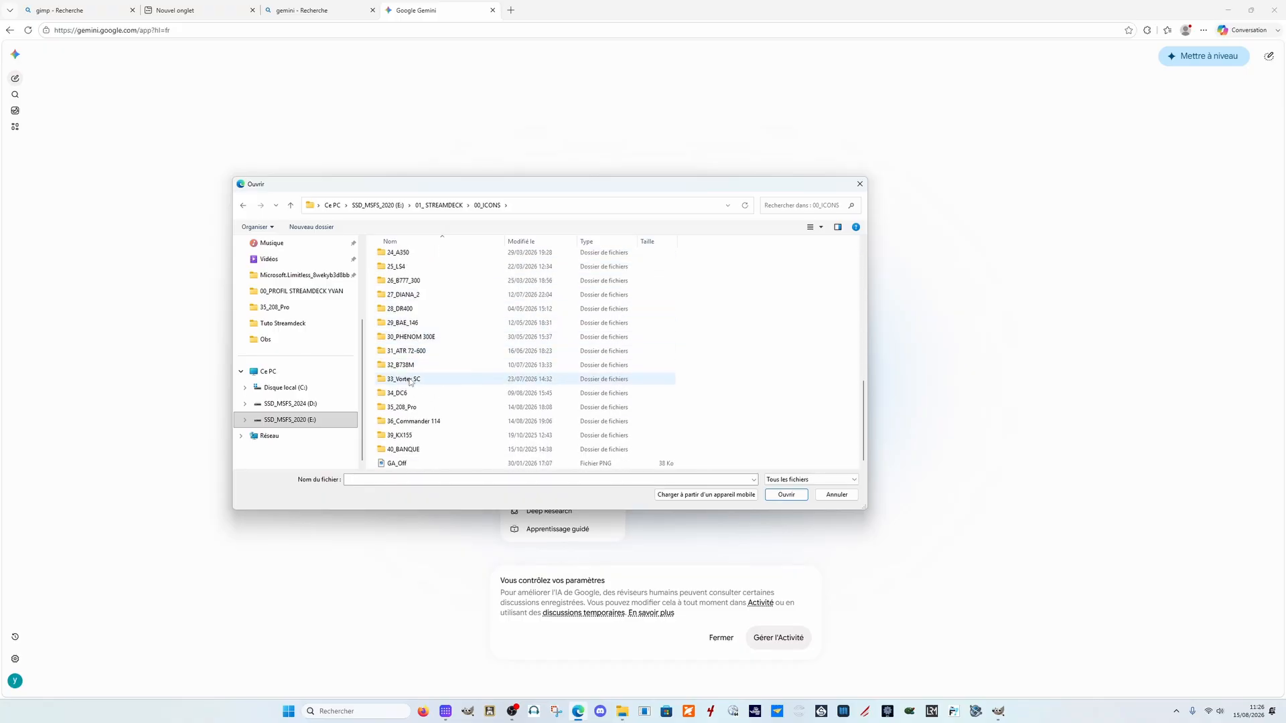
double_click(419, 422)
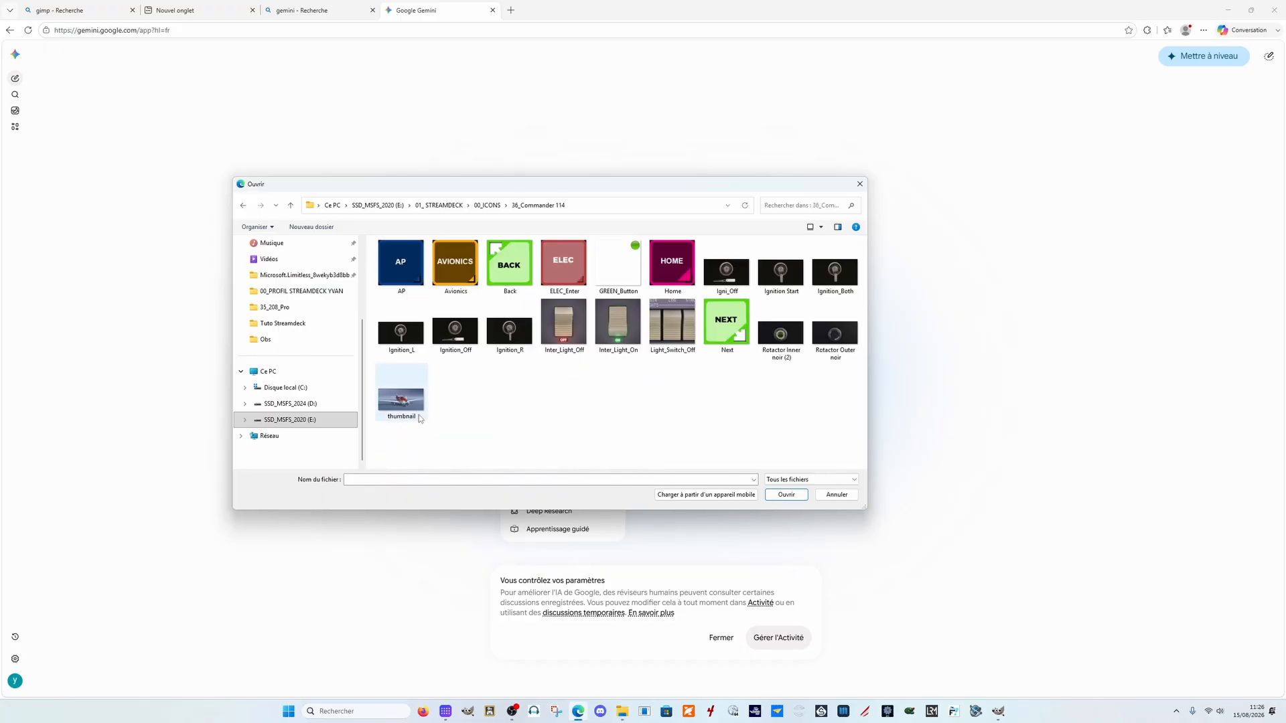
click(419, 417)
click(786, 495)
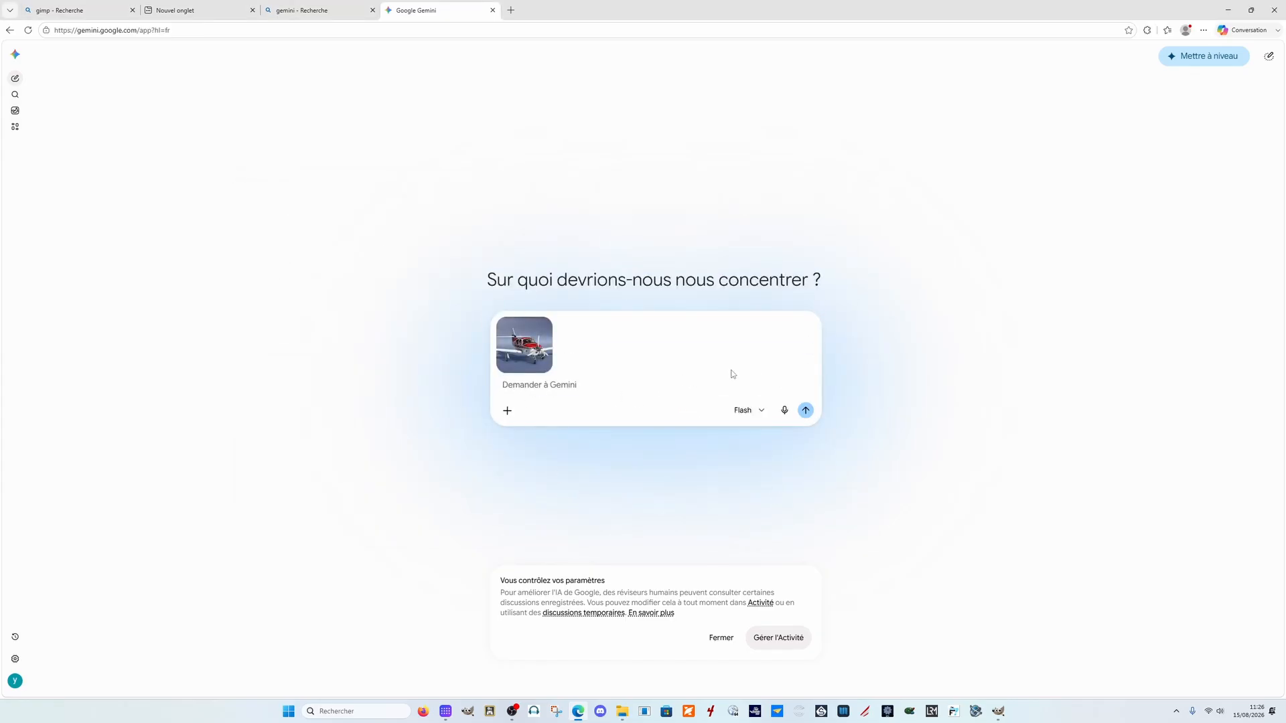
Step: Send Gemini the prompt "Modifie les dimensions de cette photo afin d'avoir une photo de 144 pixels sur 144 pixels"
text(Modifie les dimensions de cette photo afin d'avoir u)
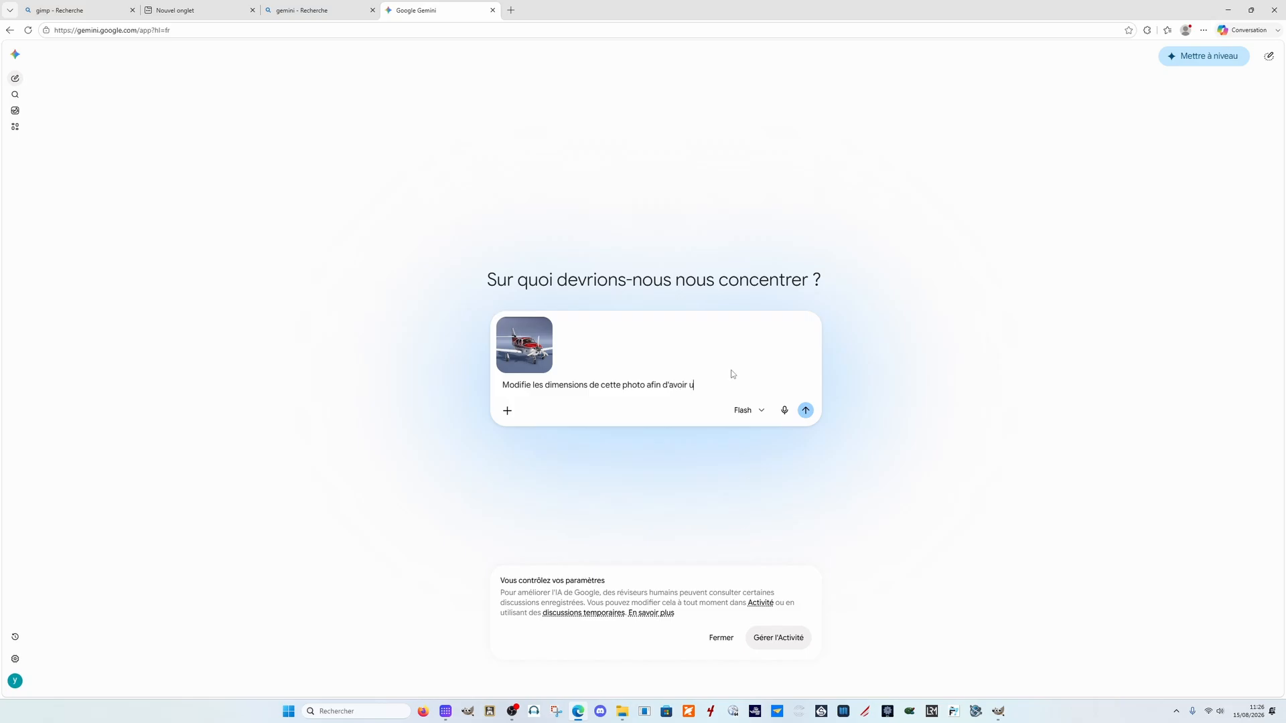
text(ne photo de 144 pixels sur 144)
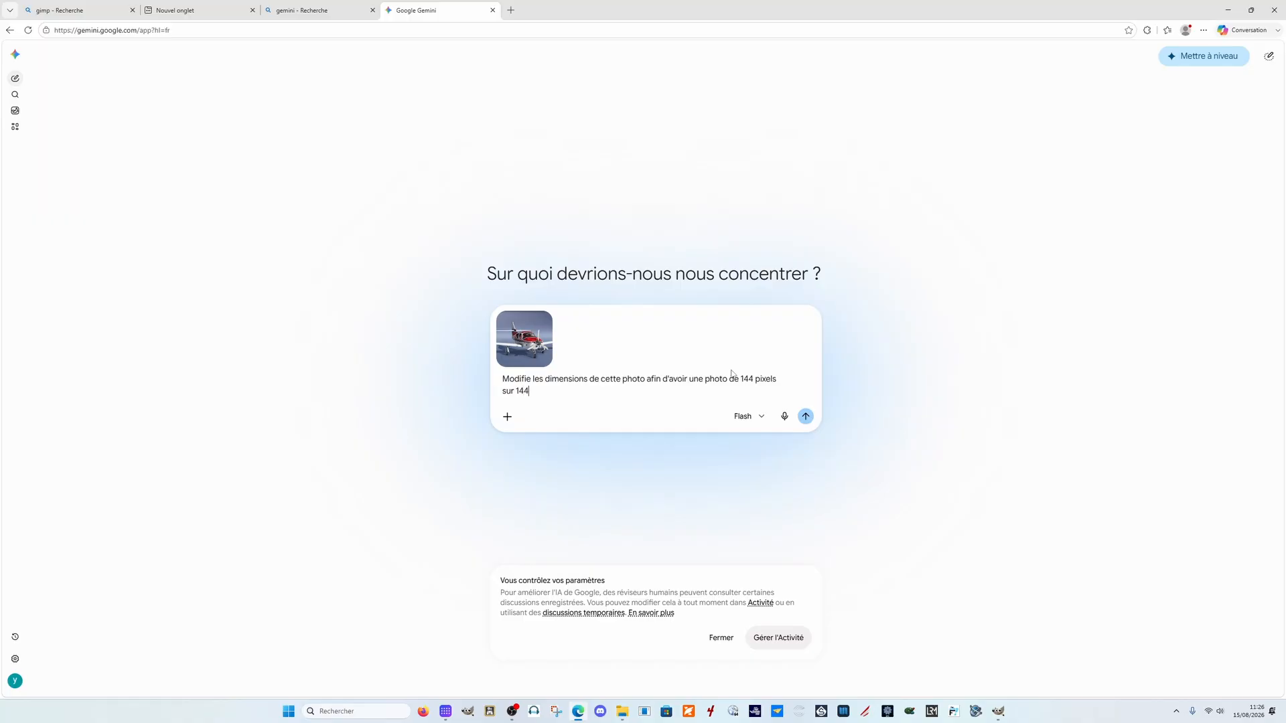
text( pixels)
click(806, 417)
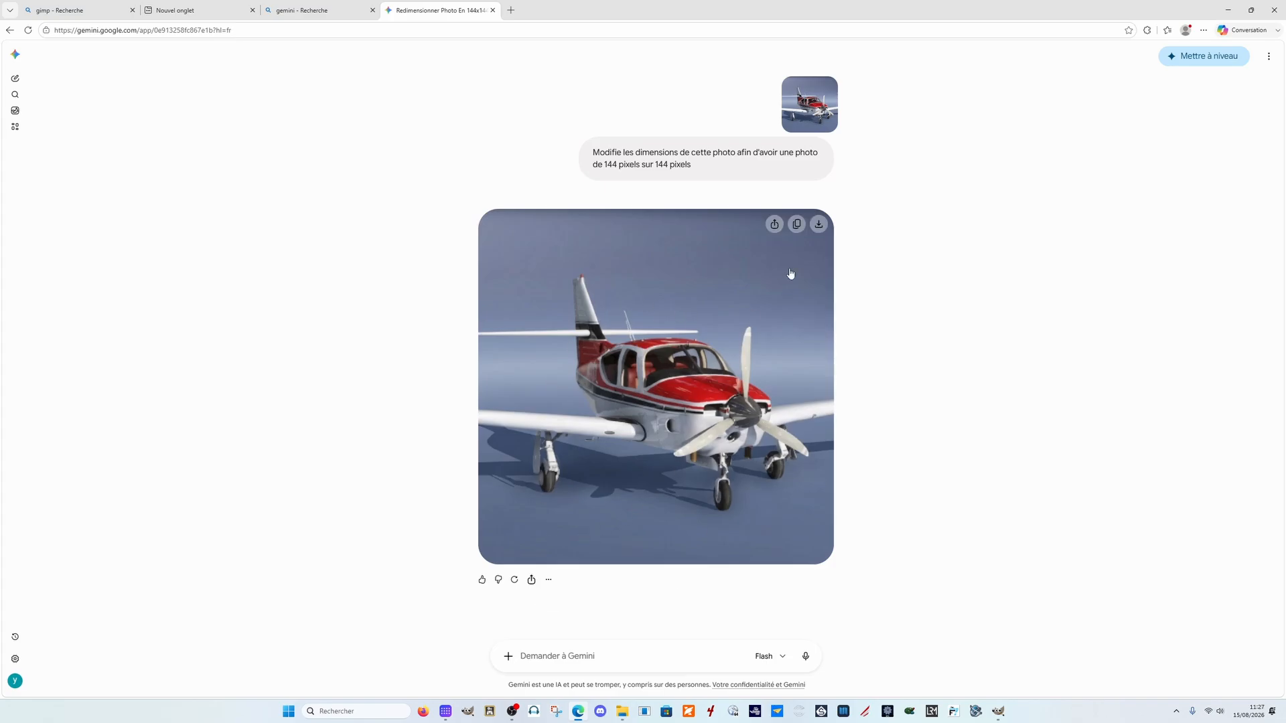
Step: Download the generated aircraft image, show it in the downloads folder, and cut the file
click(818, 225)
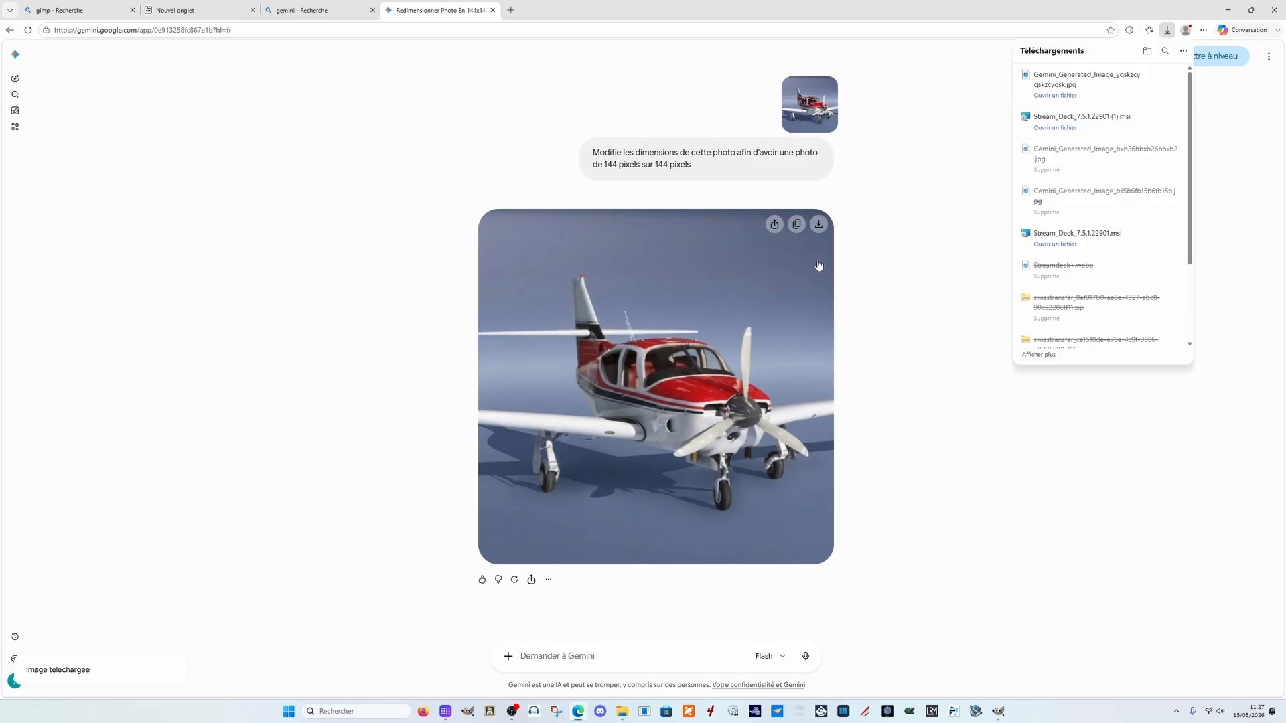
click(1151, 91)
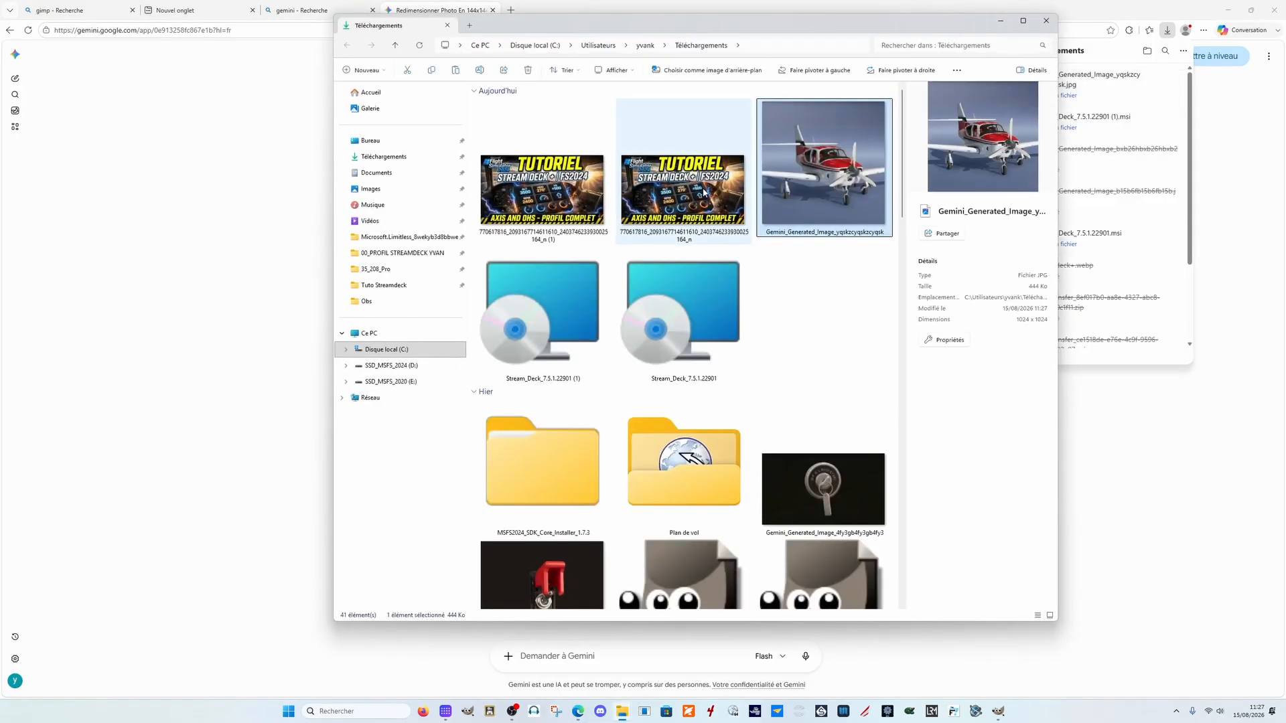
right_click(818, 223)
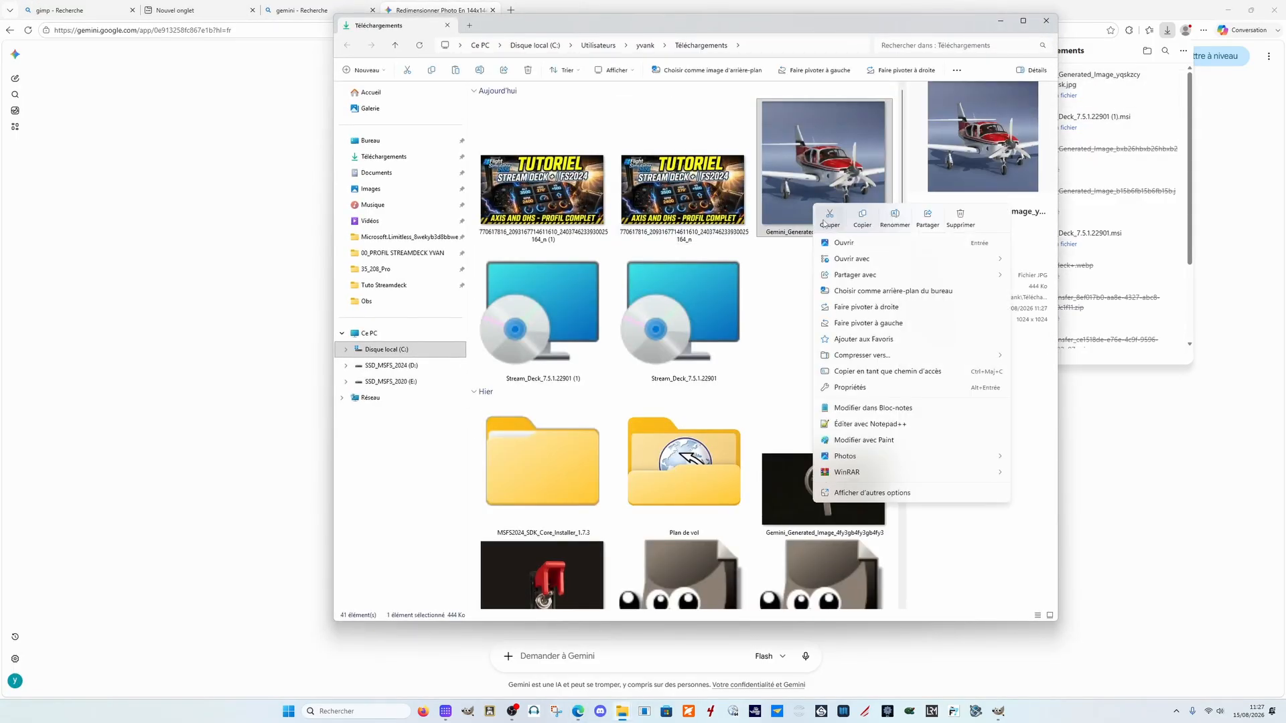
click(824, 223)
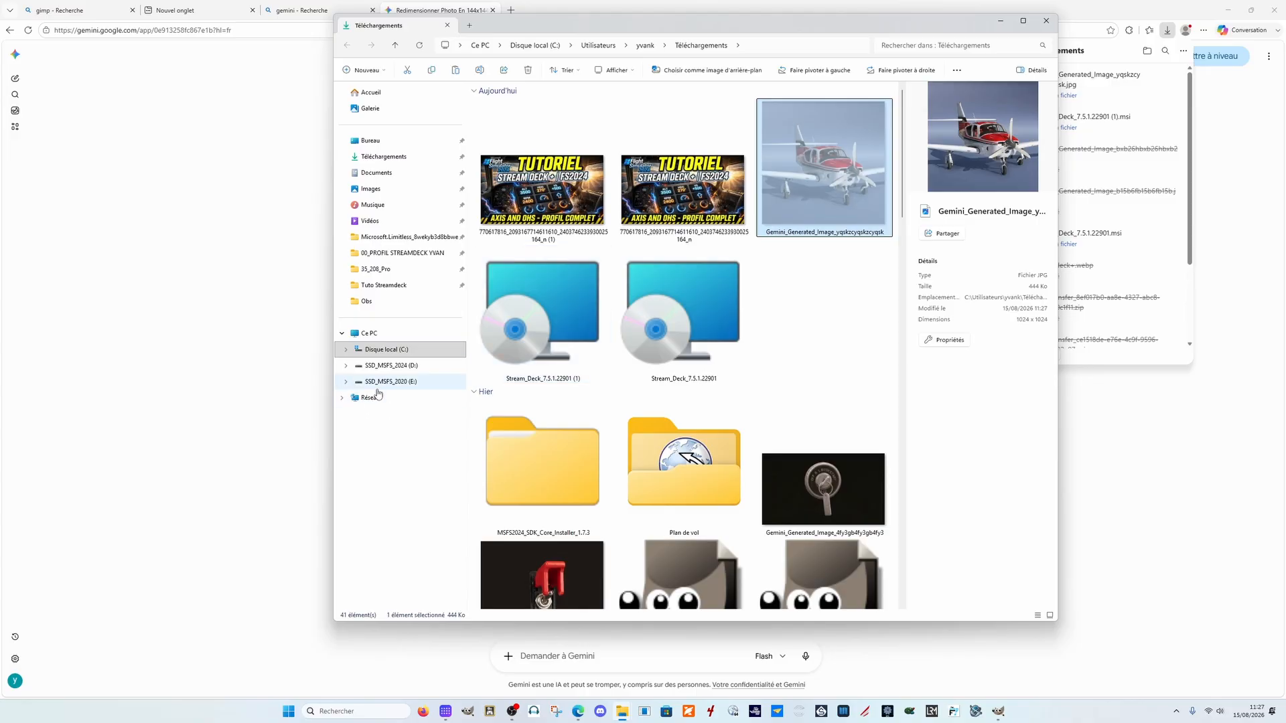
Step: Paste the cut image into 01_ STREAMDECK\00_ICONS\36_Commander 114 on SSD_MSFS_2020 (E:)
click(396, 381)
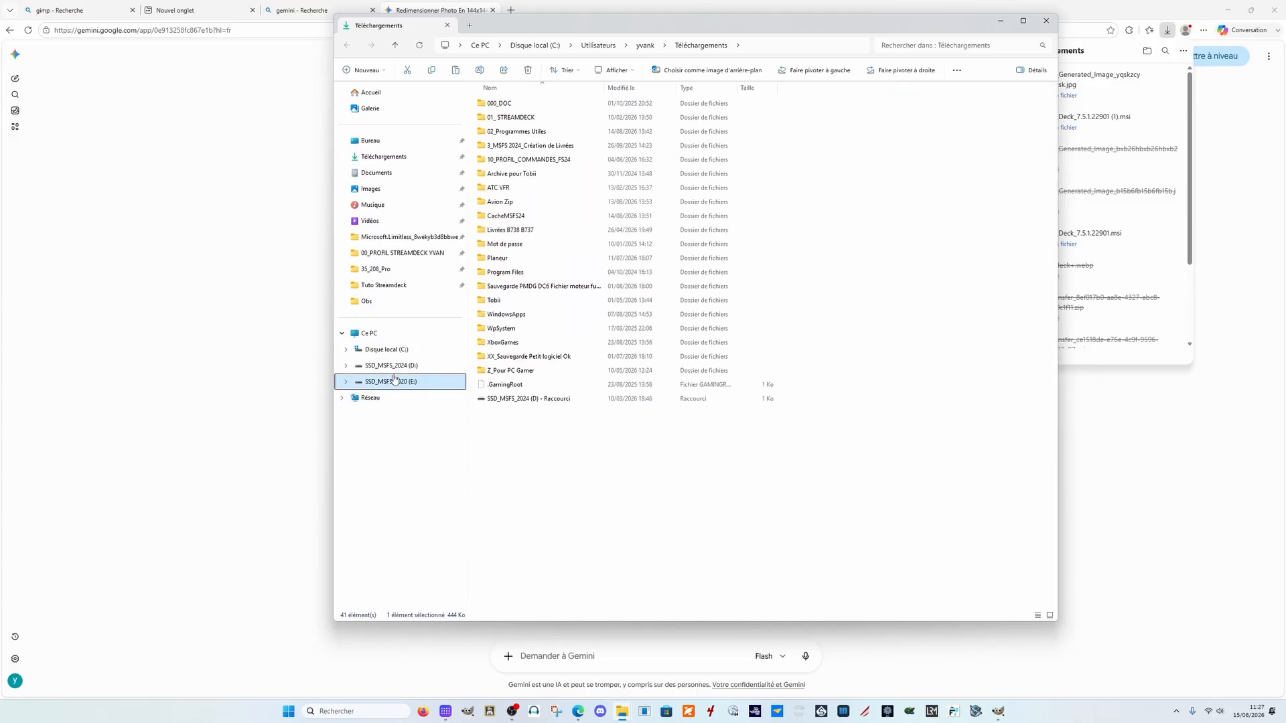
double_click(501, 121)
double_click(504, 106)
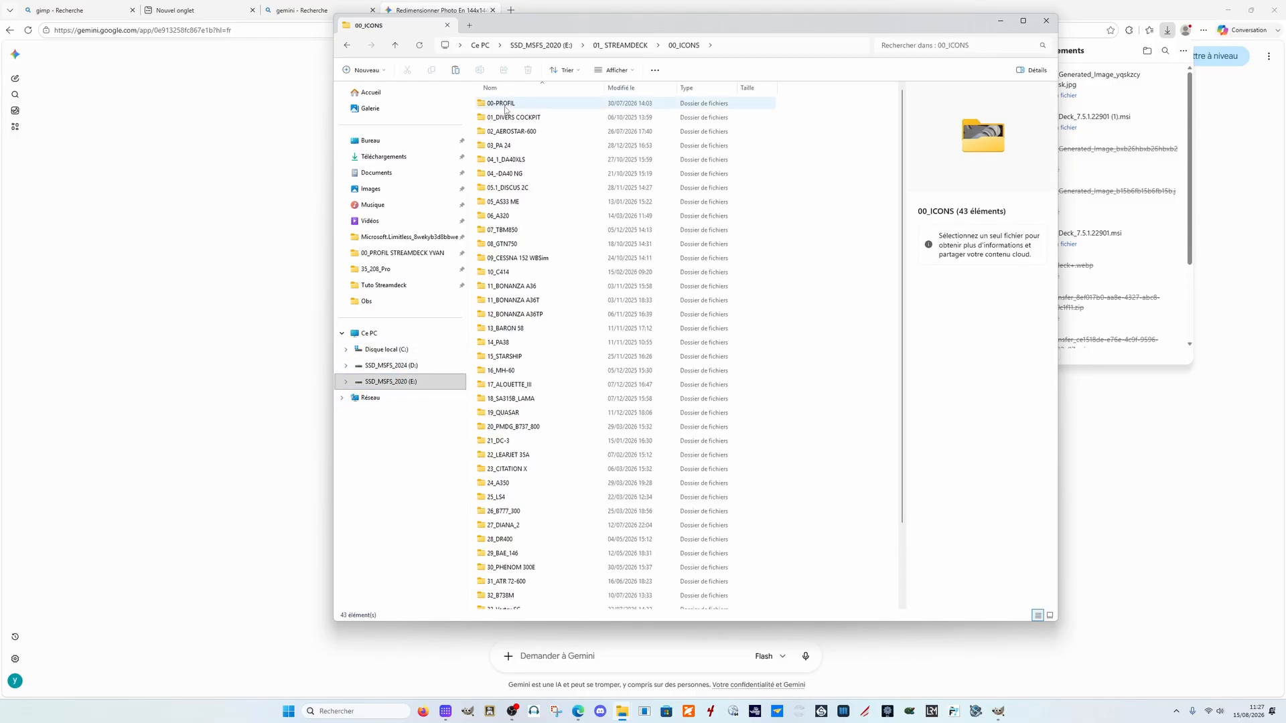
scroll(509, 375, down, 3)
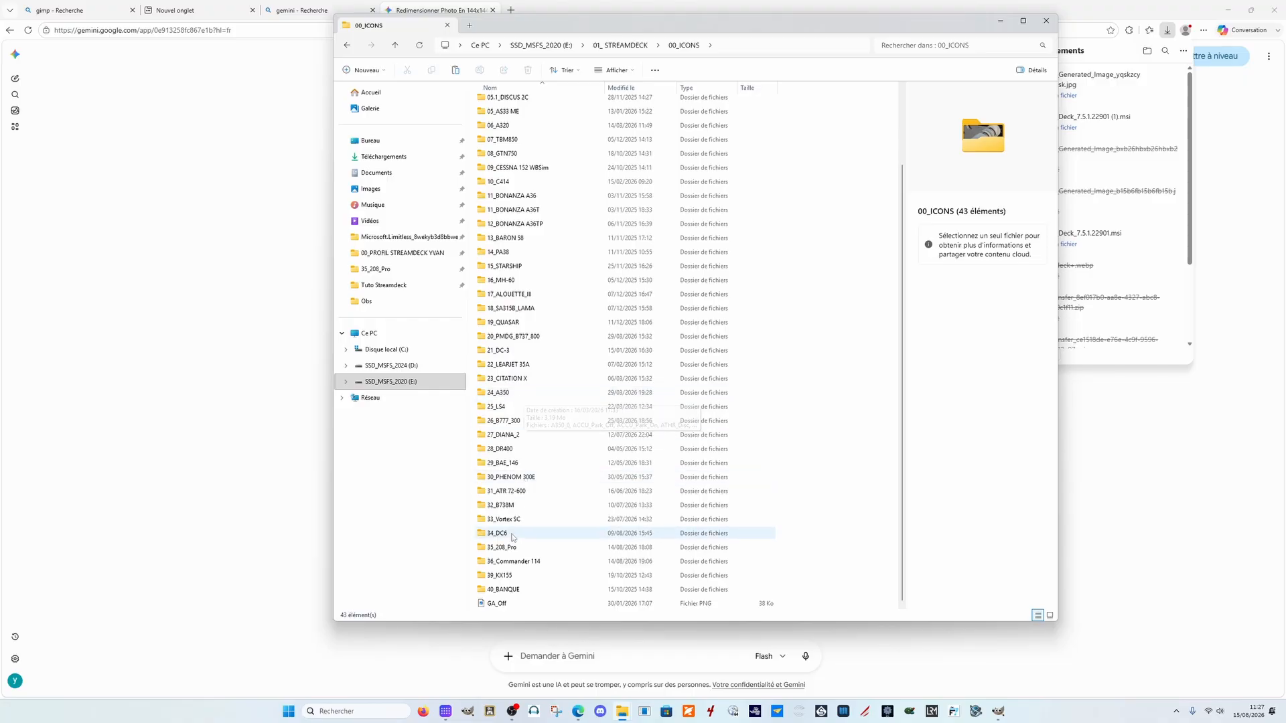
double_click(512, 561)
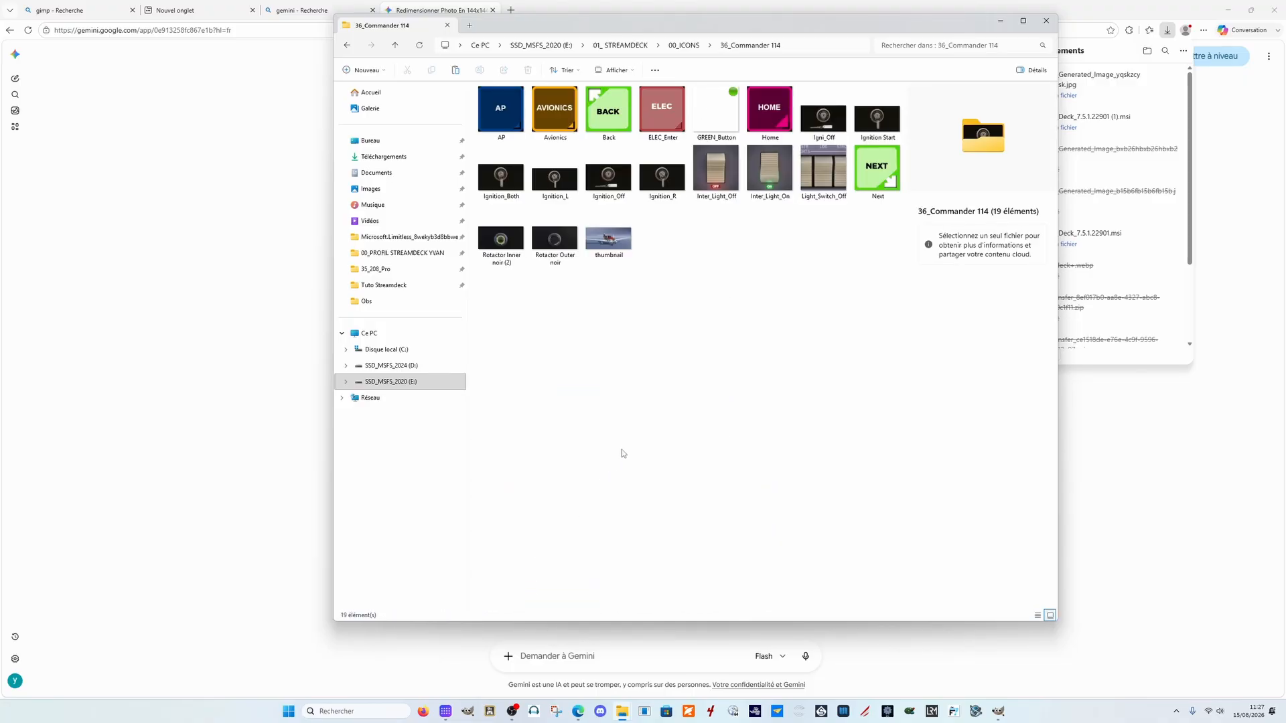
right_click(646, 449)
click(644, 462)
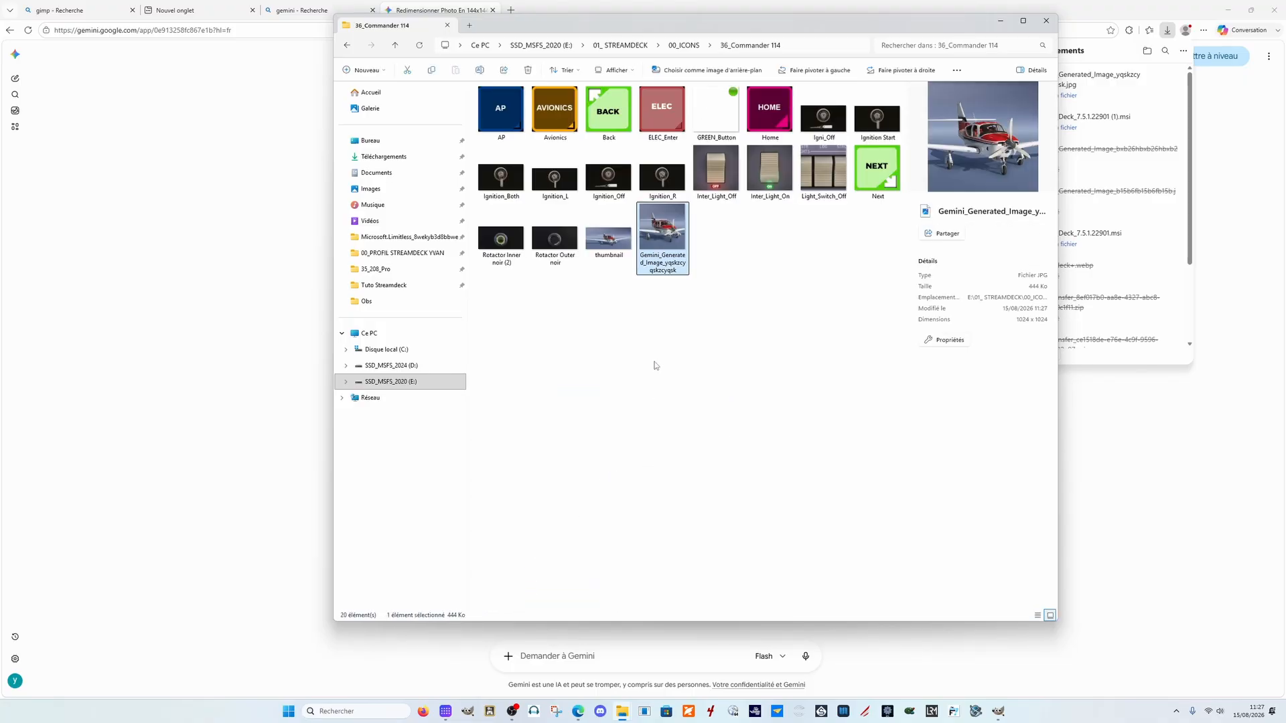
Step: Delete the original thumbnail file from the 36_Commander 114 folder
click(613, 240)
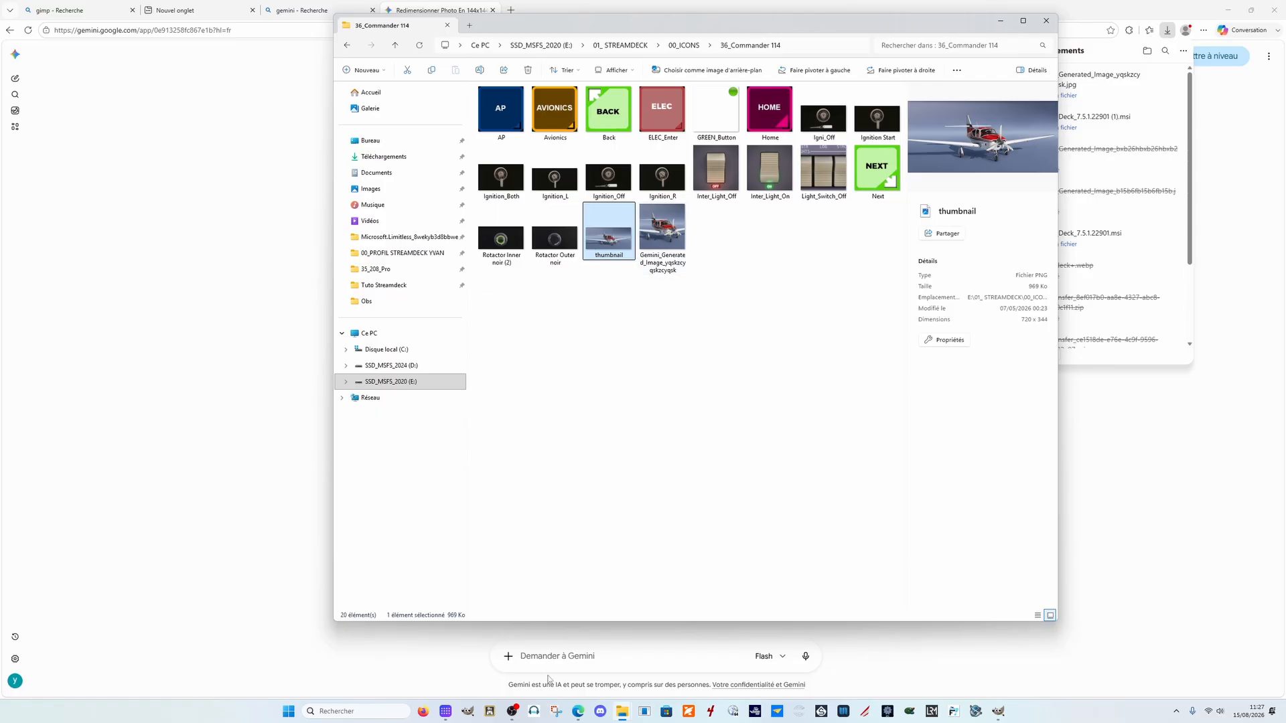
key(Delete)
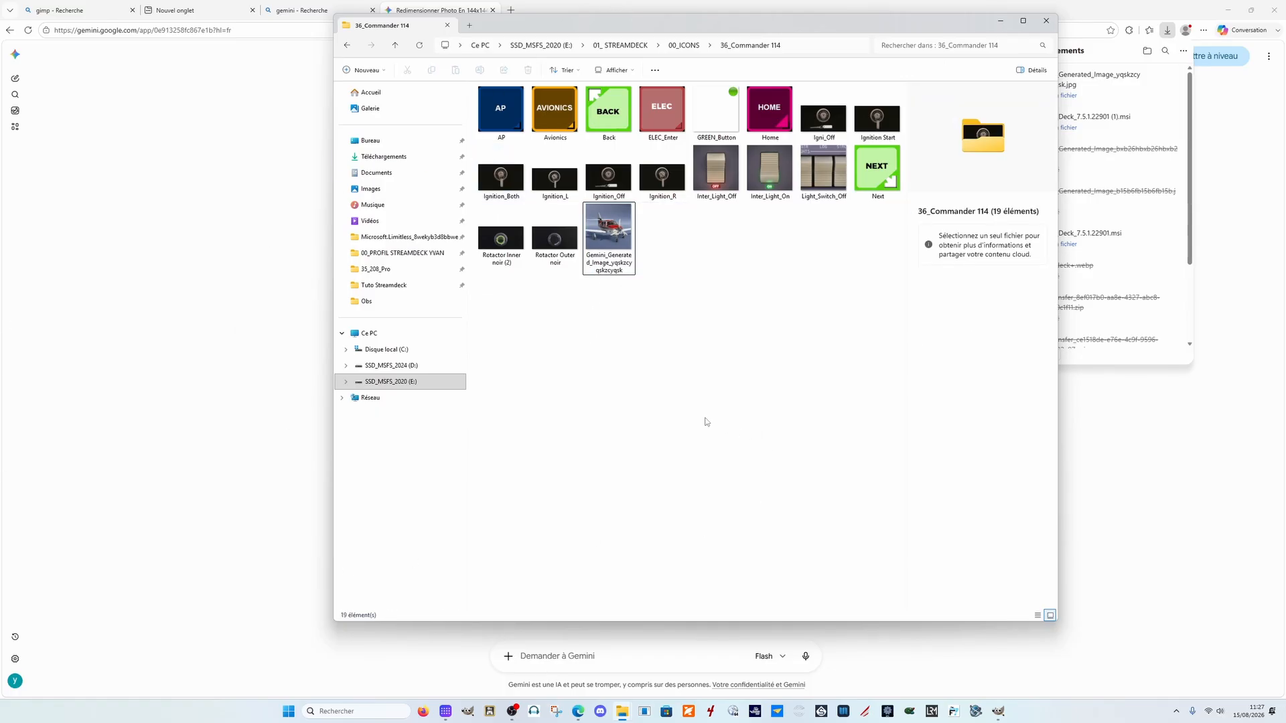
Step: Rename the Gemini-generated aircraft image in the 36_Commander 114 folder as C114
right_click(617, 268)
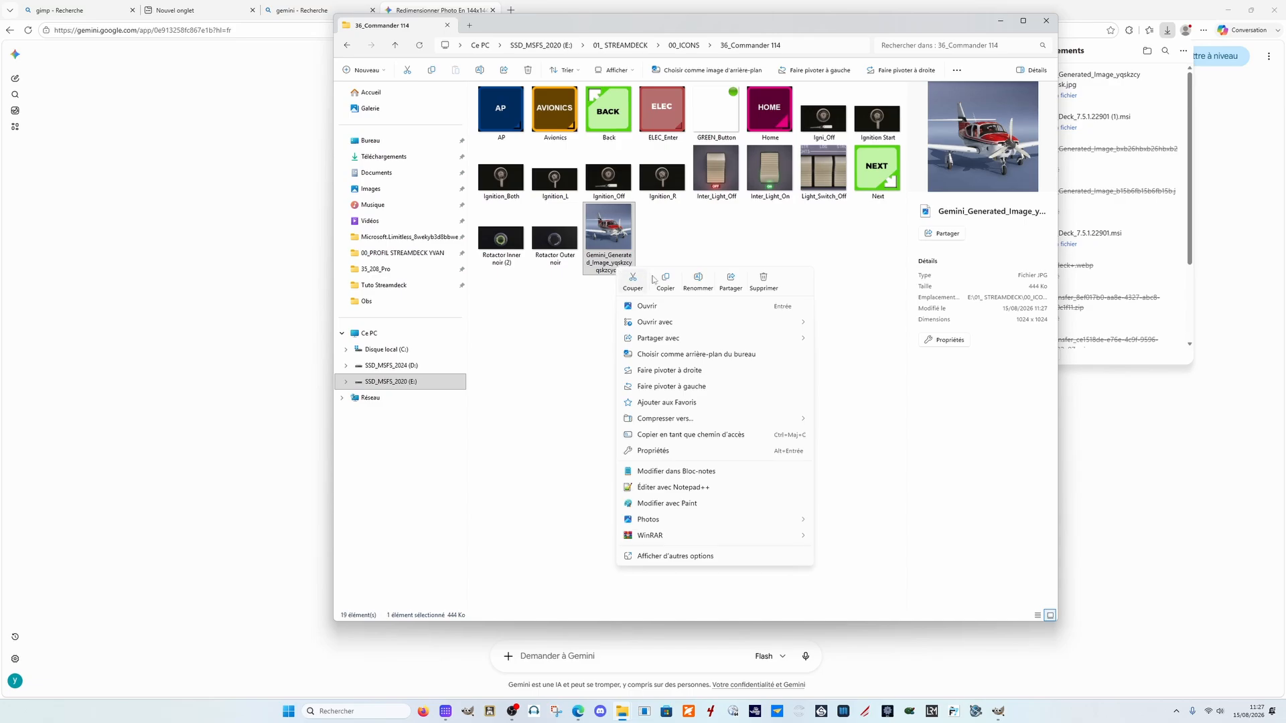
click(697, 282)
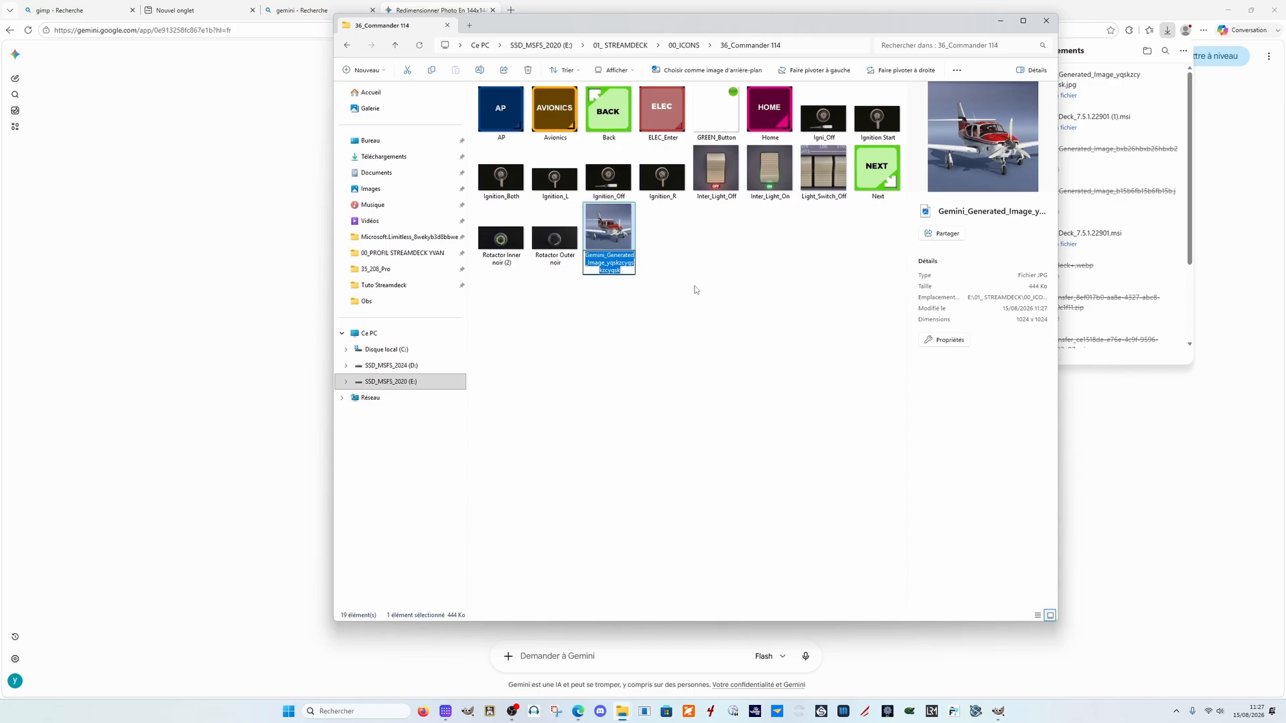
text(C114)
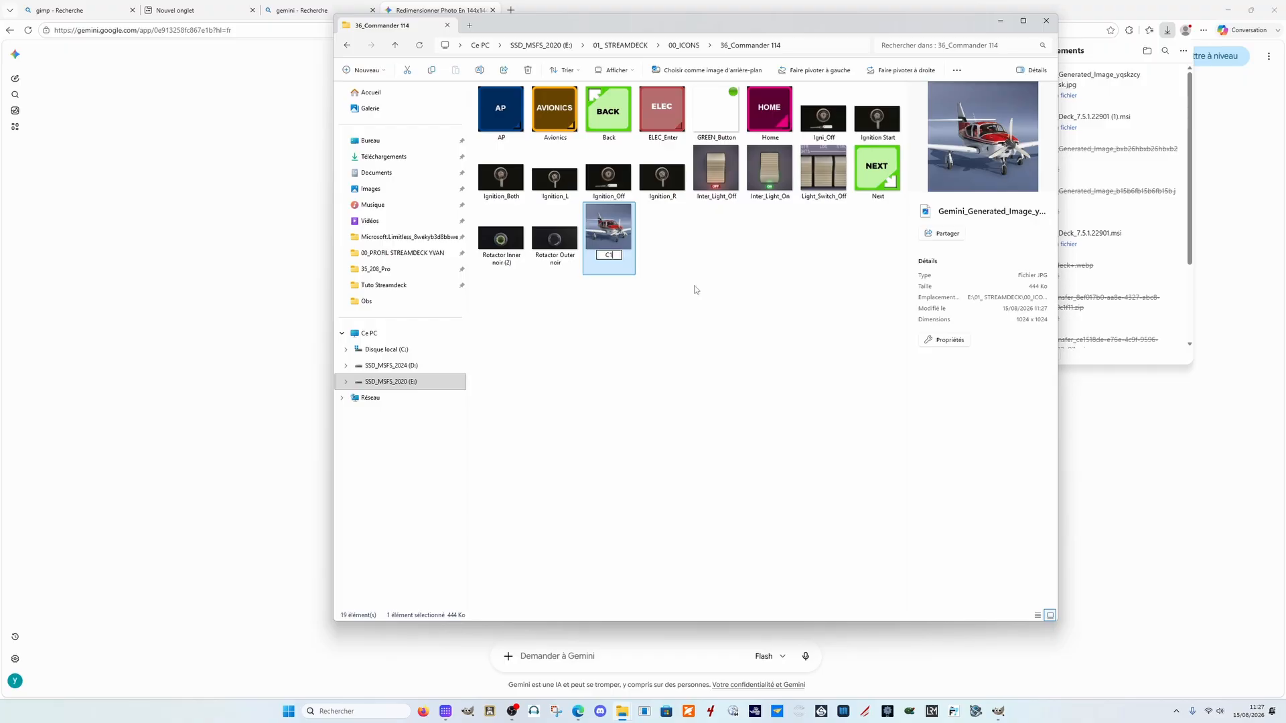
click(709, 251)
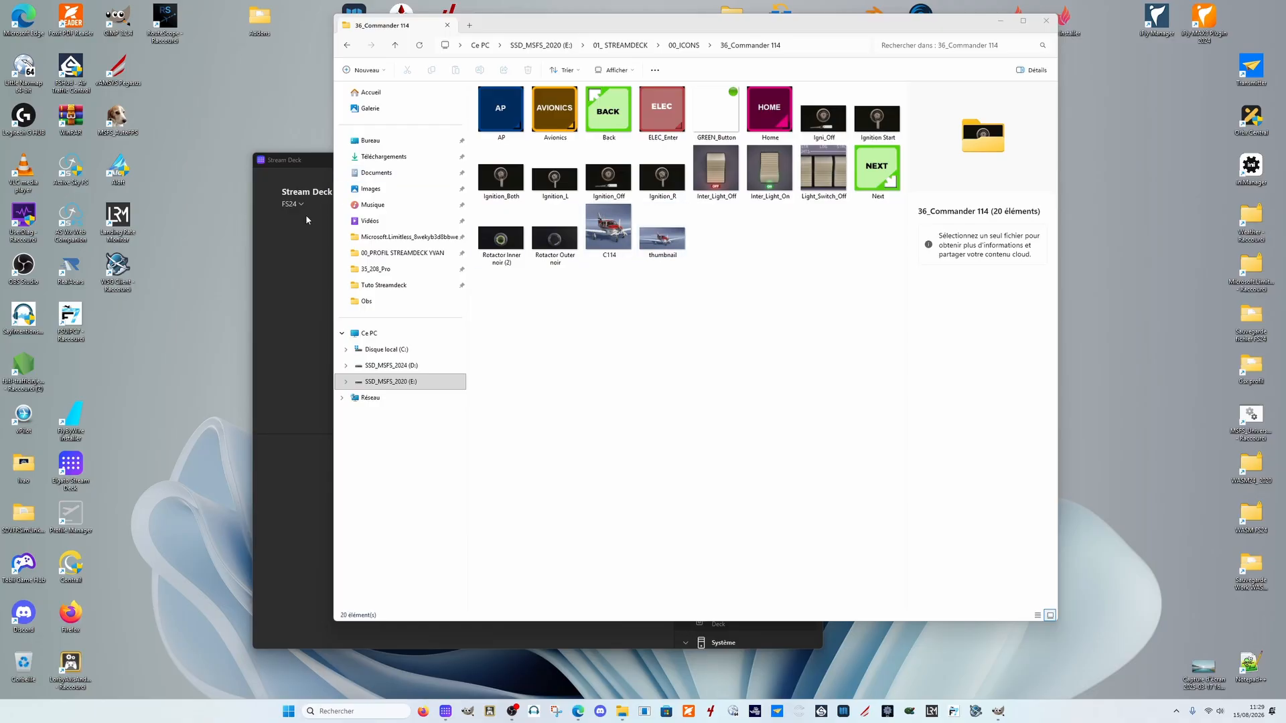
Step: Switch to Stream Deck and assign the Changer de profil action to the second key of the upper row on FS24 page 1
click(293, 266)
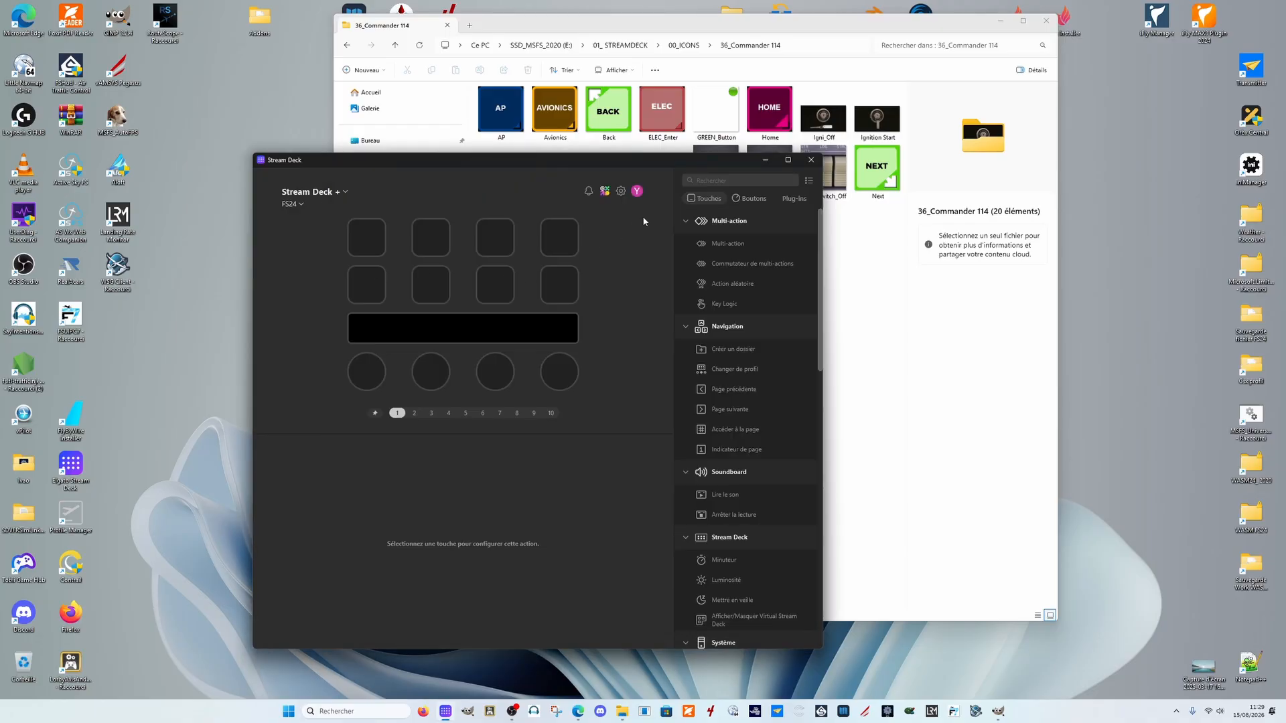
click(789, 161)
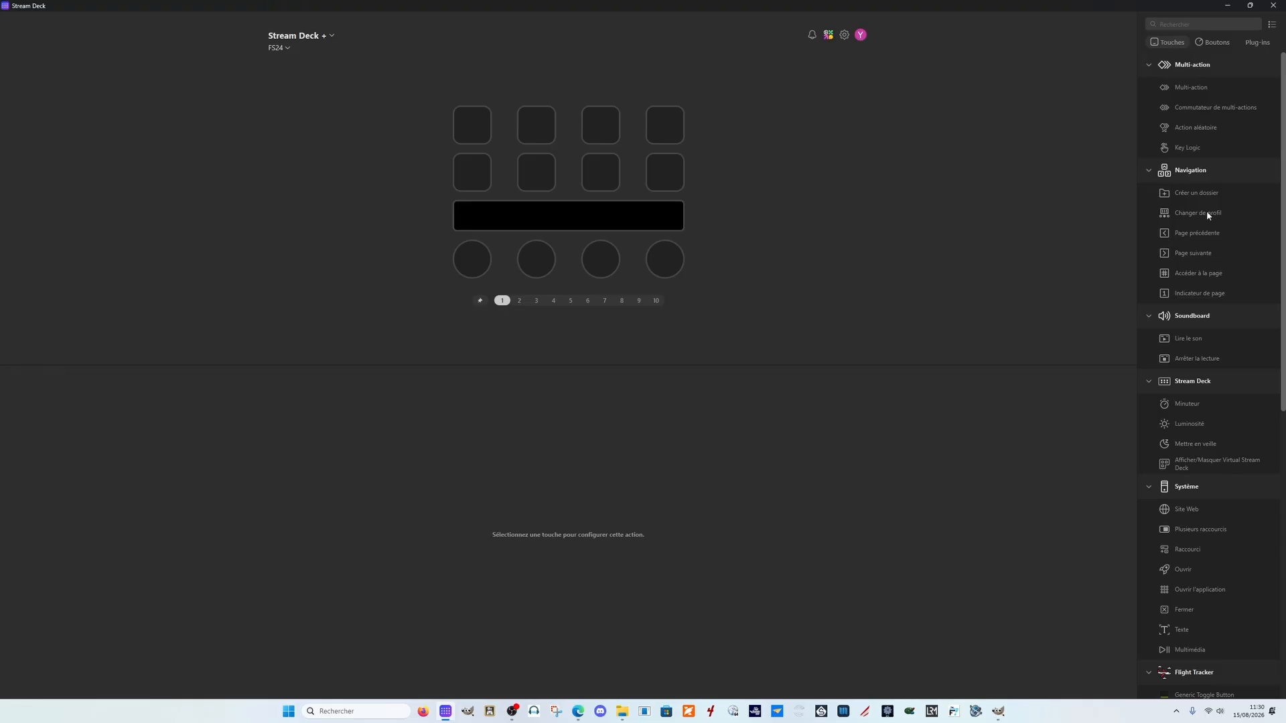
drag(1205, 210, 523, 112)
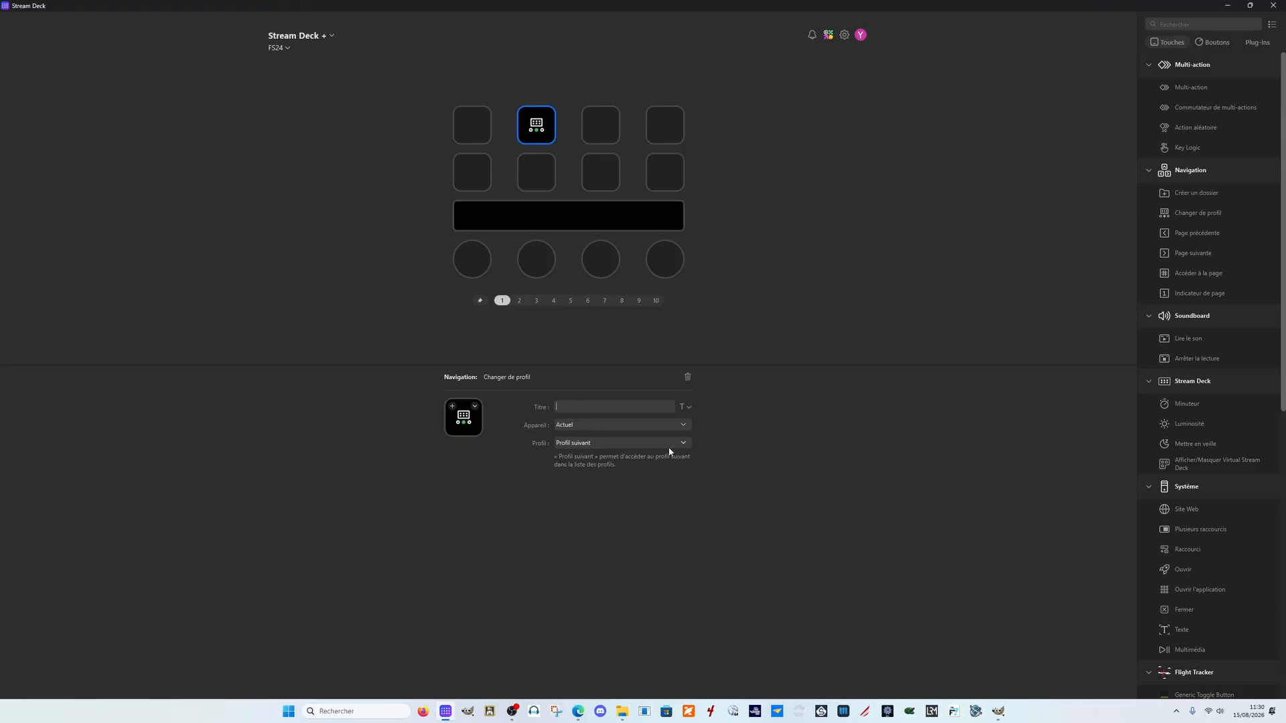
Step: Set the title of the profile-switching key to "C 114"
text(OMMENDER)
key(BackSpace)
key(BackSpace)
key(BackSpace)
key(BackSpace)
key(BackSpace)
key(BackSpace)
key(BackSpace)
key(BackSpace)
text(114)
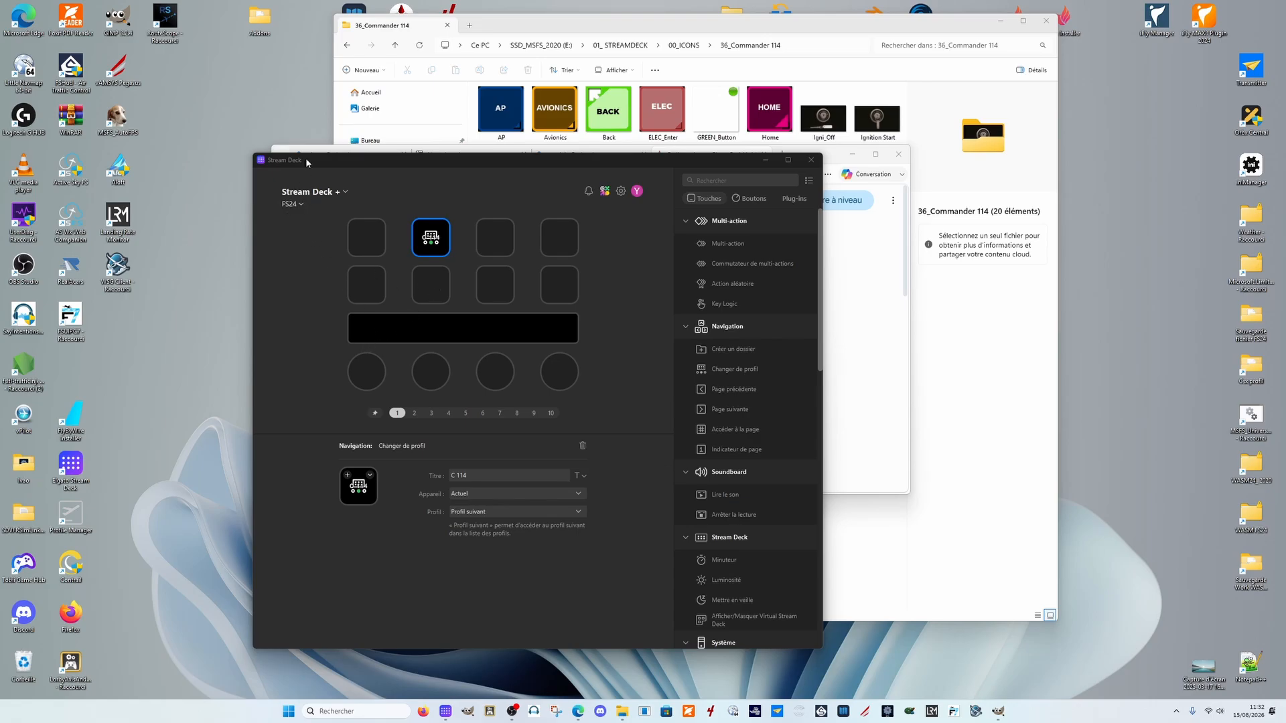
Step: Create a new Stream Deck + profile and name it COMMANDER 114 in the profile preferences
click(295, 205)
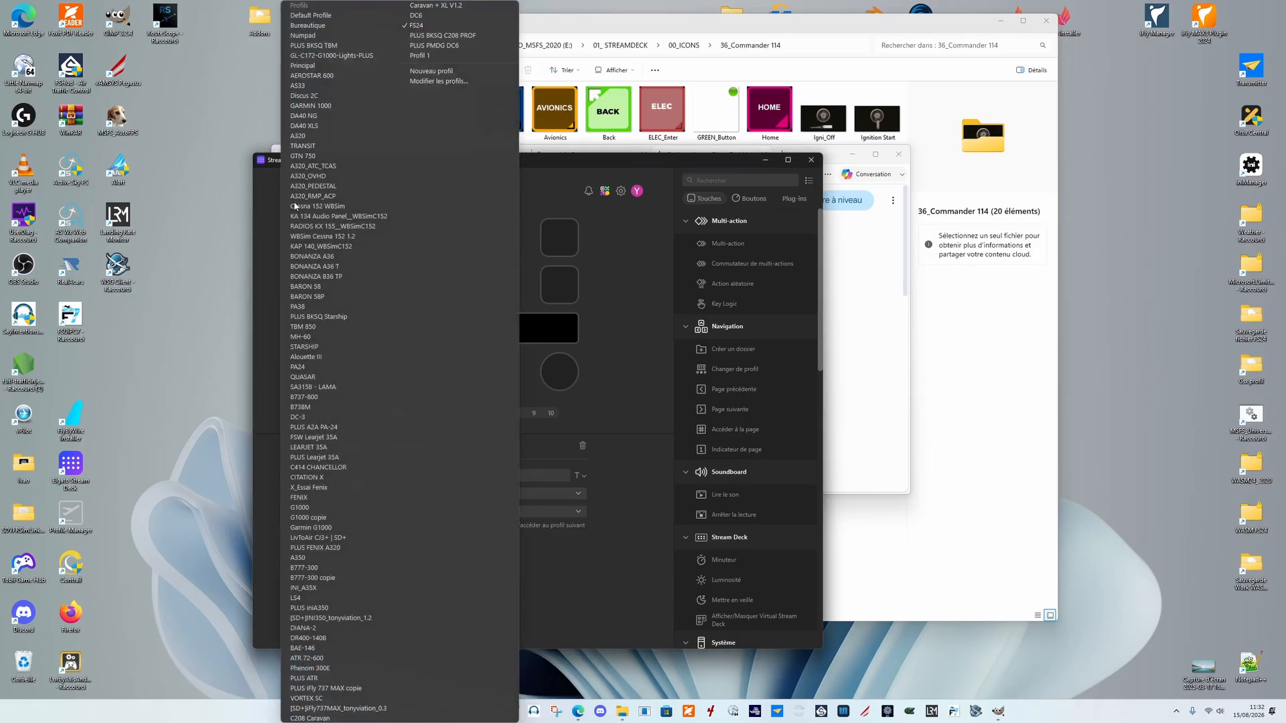
click(452, 71)
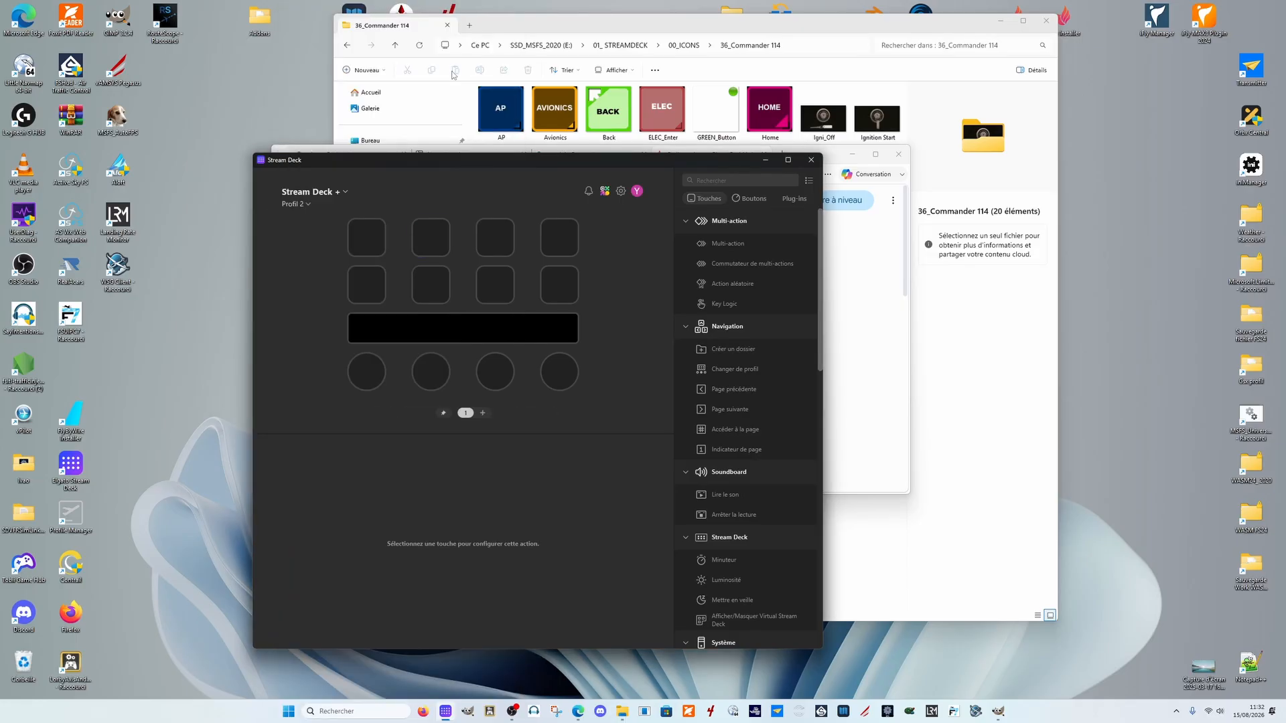
click(299, 205)
click(461, 96)
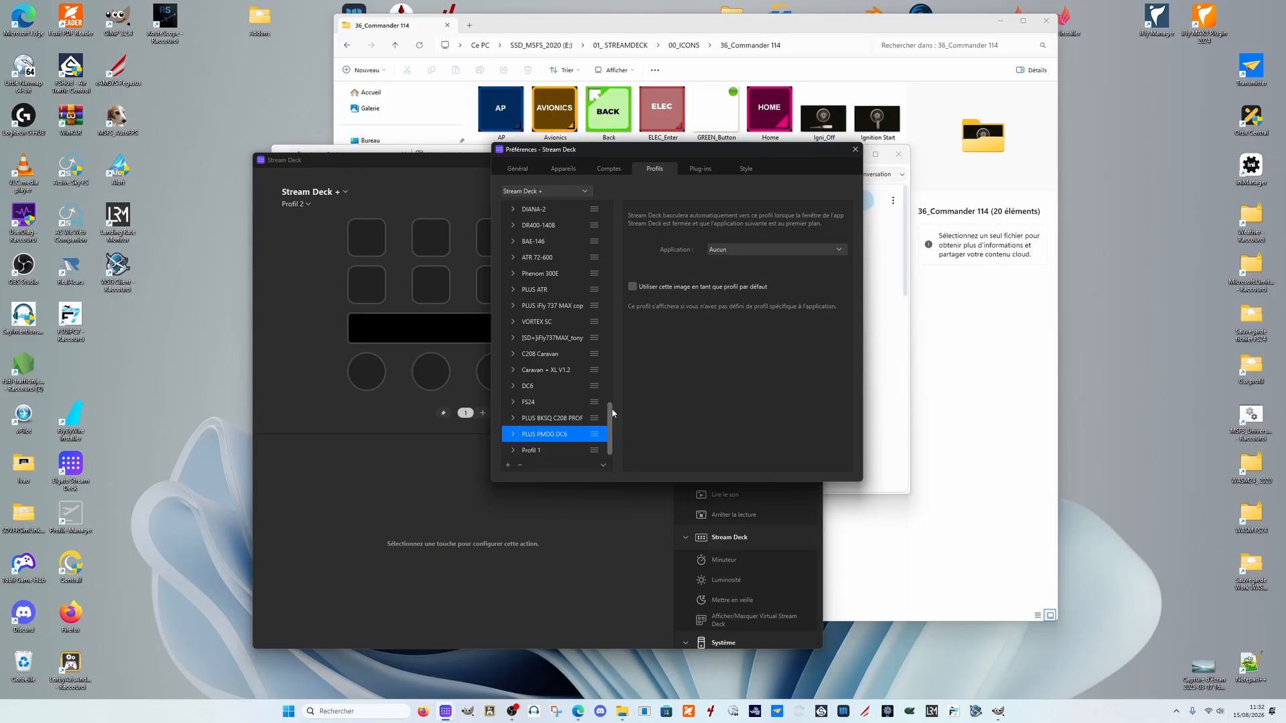
scroll(612, 416, down, 1)
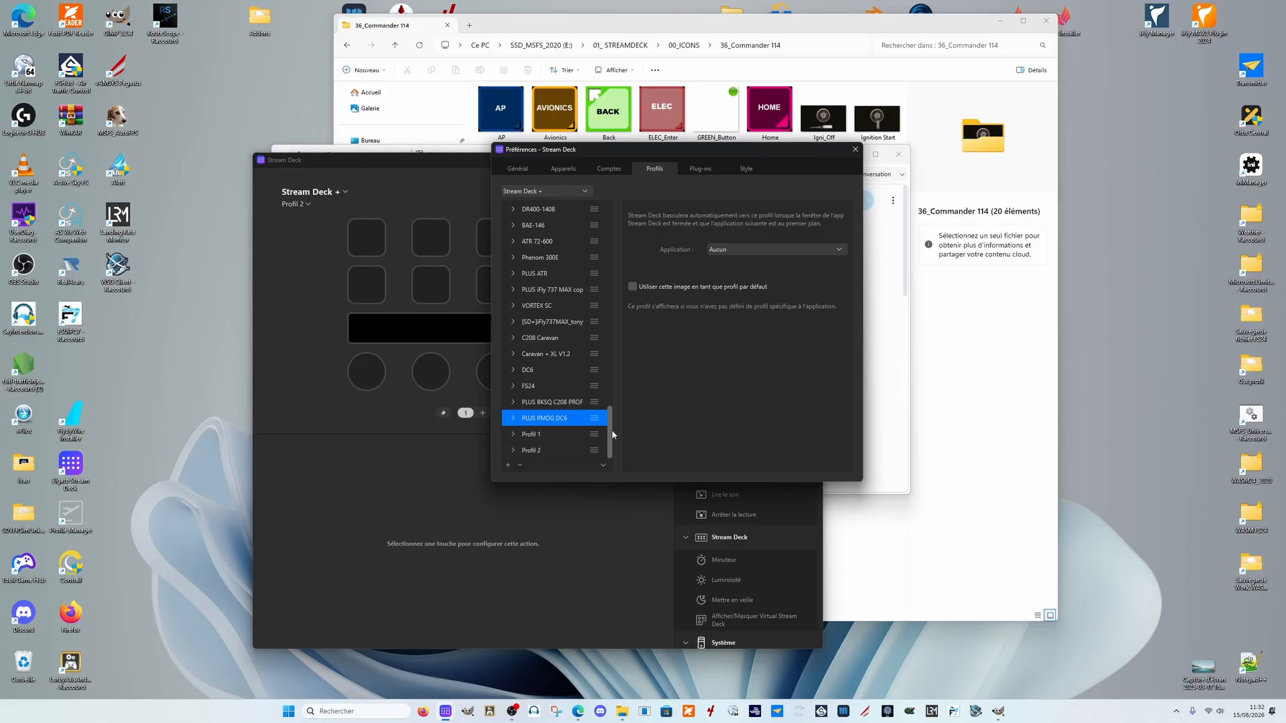
click(542, 453)
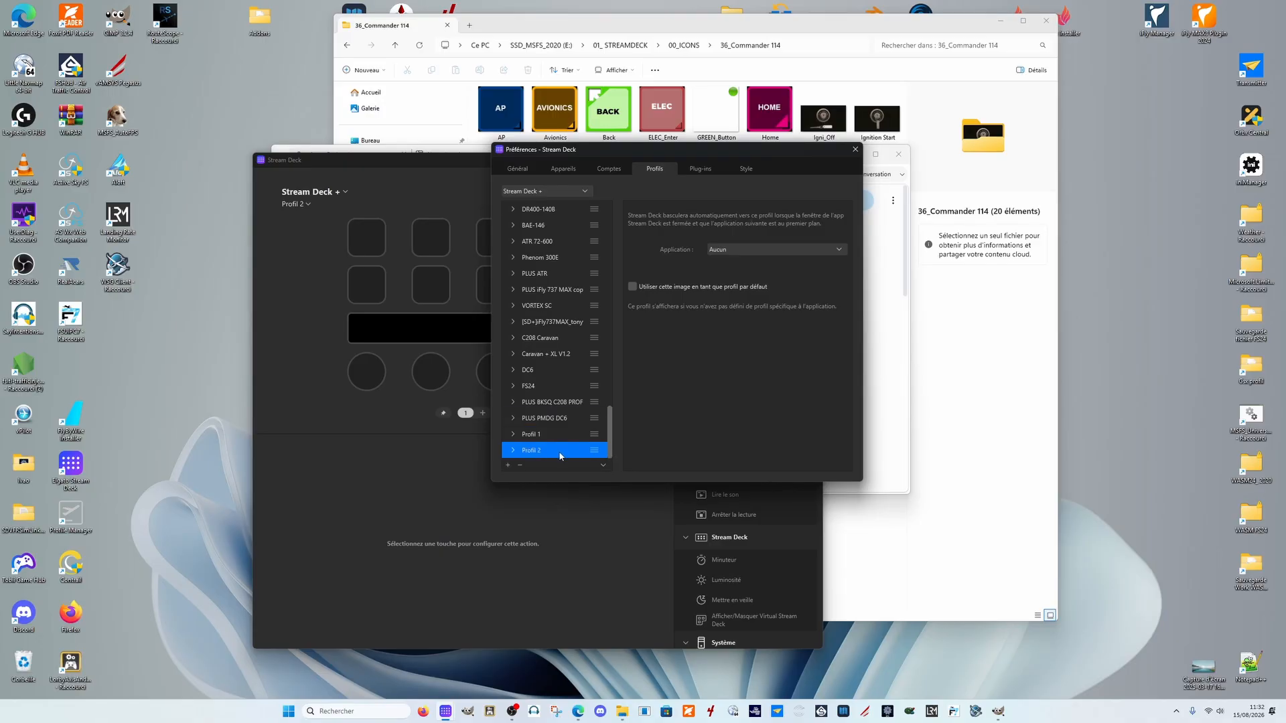
right_click(560, 455)
click(584, 470)
text(COMMANDER 114)
click(559, 345)
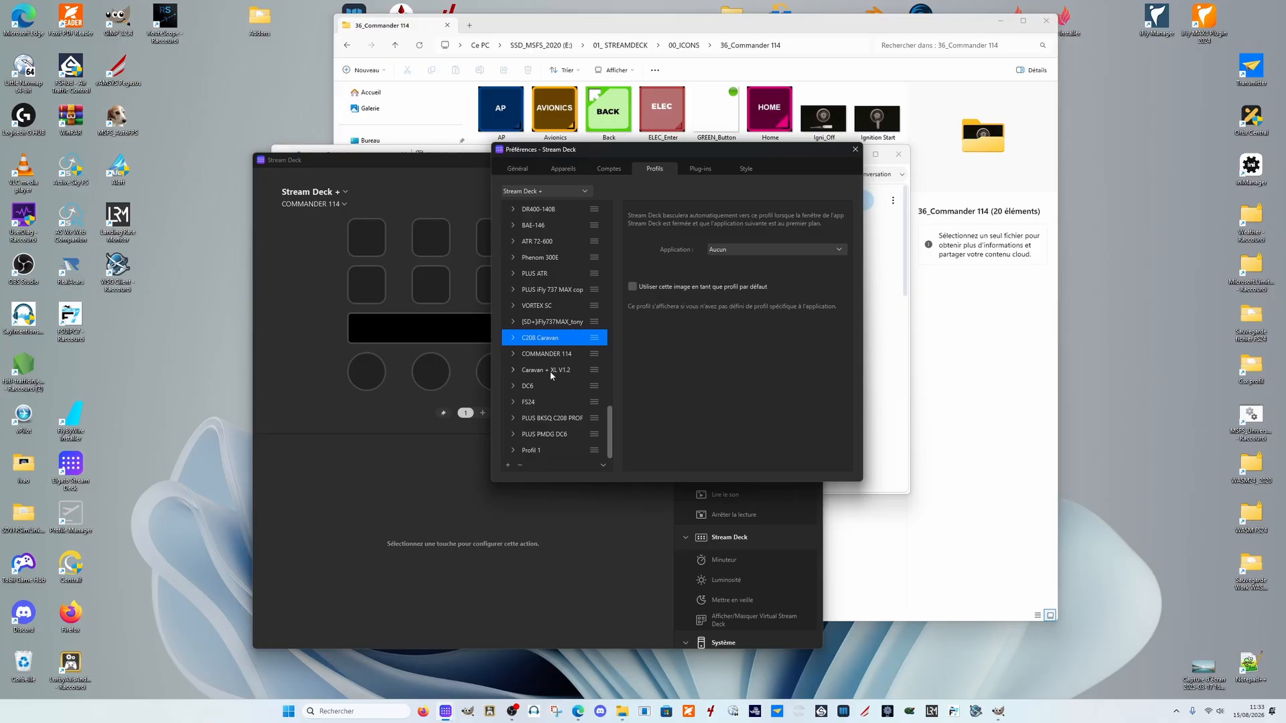
click(578, 355)
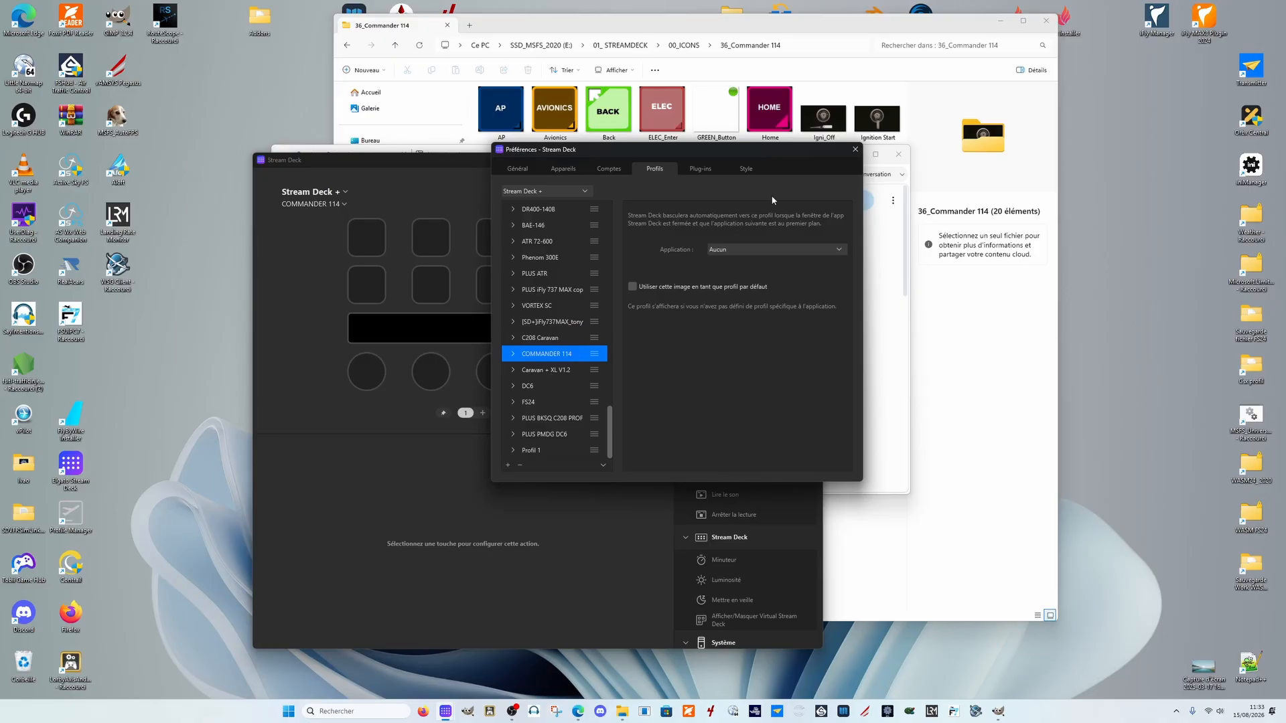
click(854, 150)
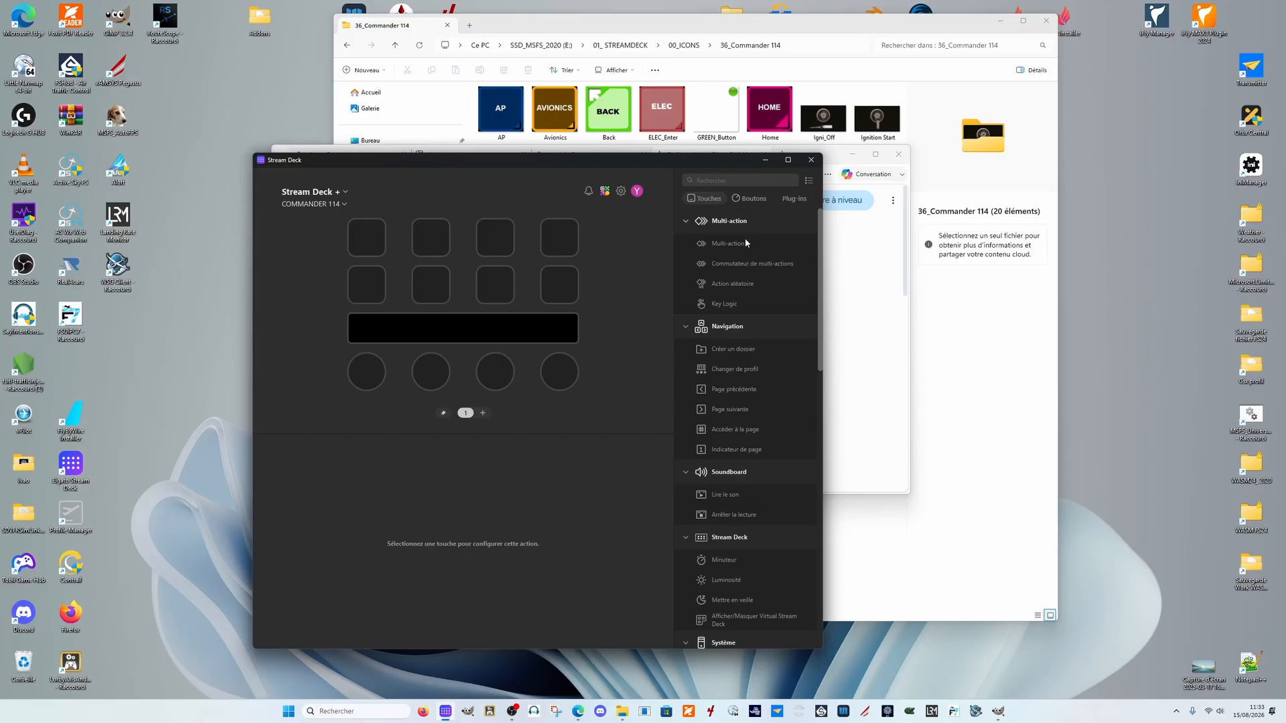
Step: Add nine pages to the COMMANDER 114 profile, bringing it to ten pages
click(482, 412)
click(491, 413)
click(501, 414)
click(509, 413)
click(517, 413)
click(526, 413)
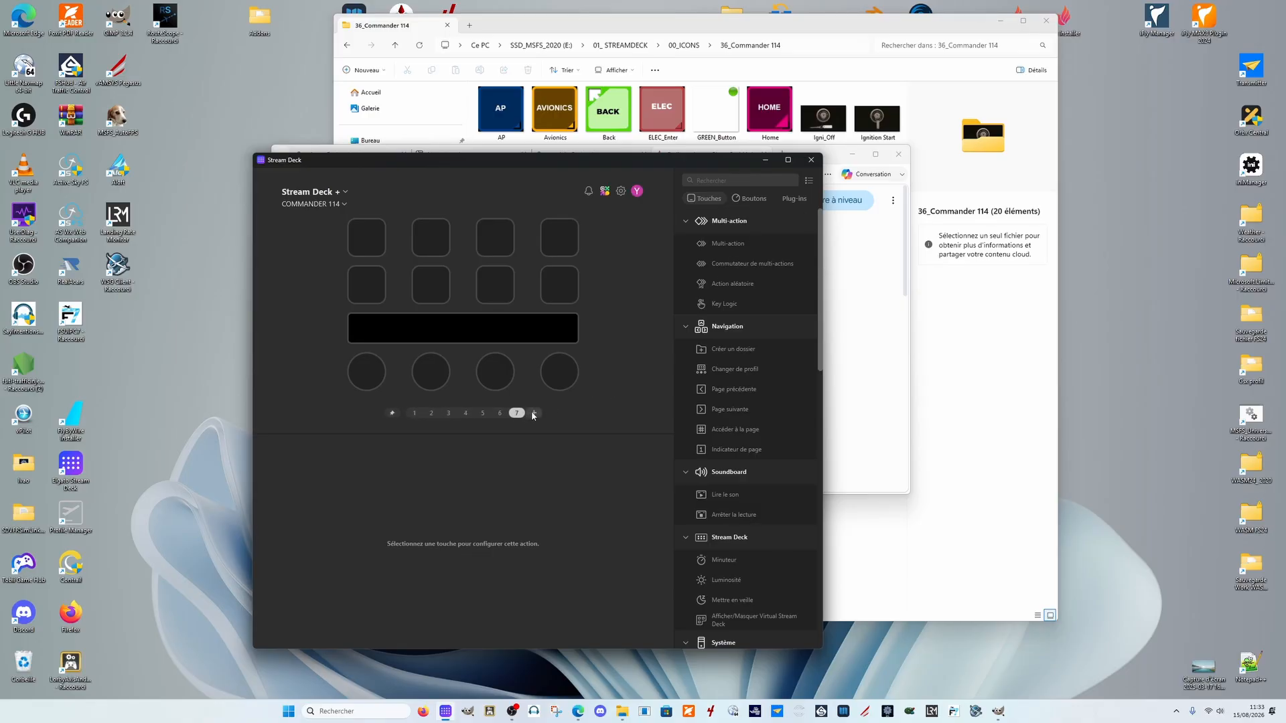
click(534, 413)
click(542, 413)
click(551, 413)
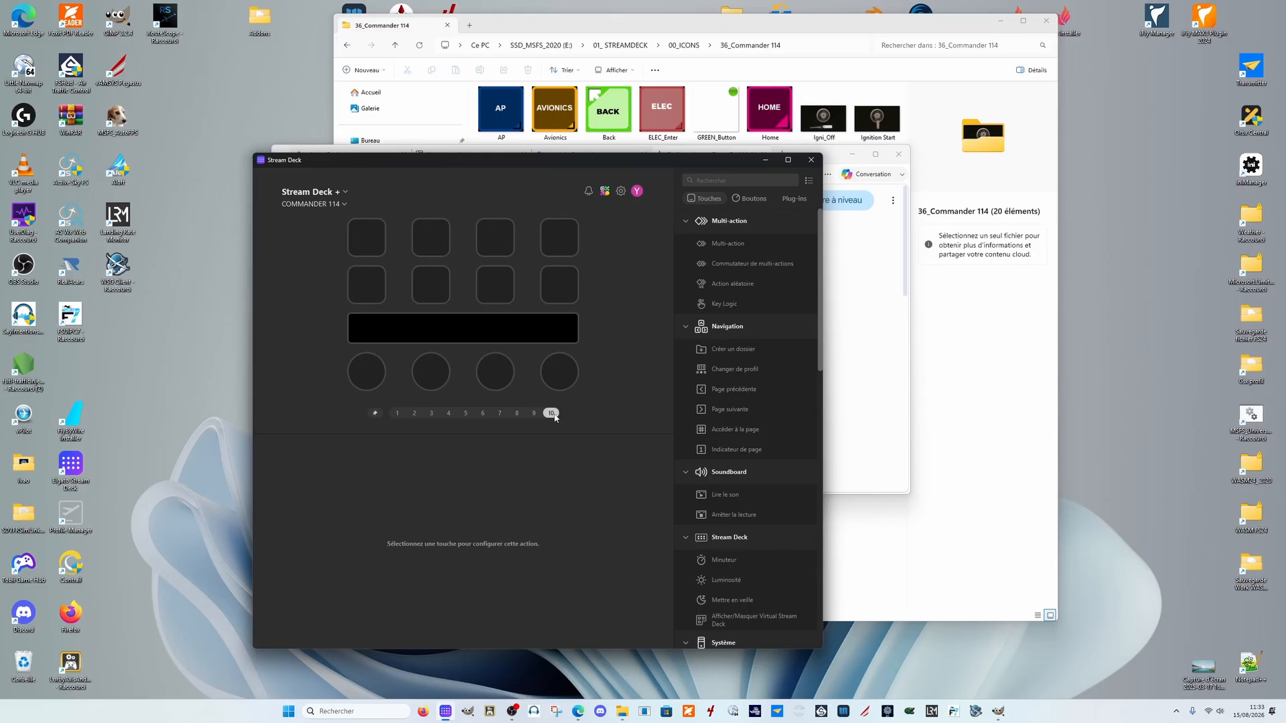
Step: Return to the FS24 profile and set the C 114 key's target profile to COMMANDER 114
click(336, 207)
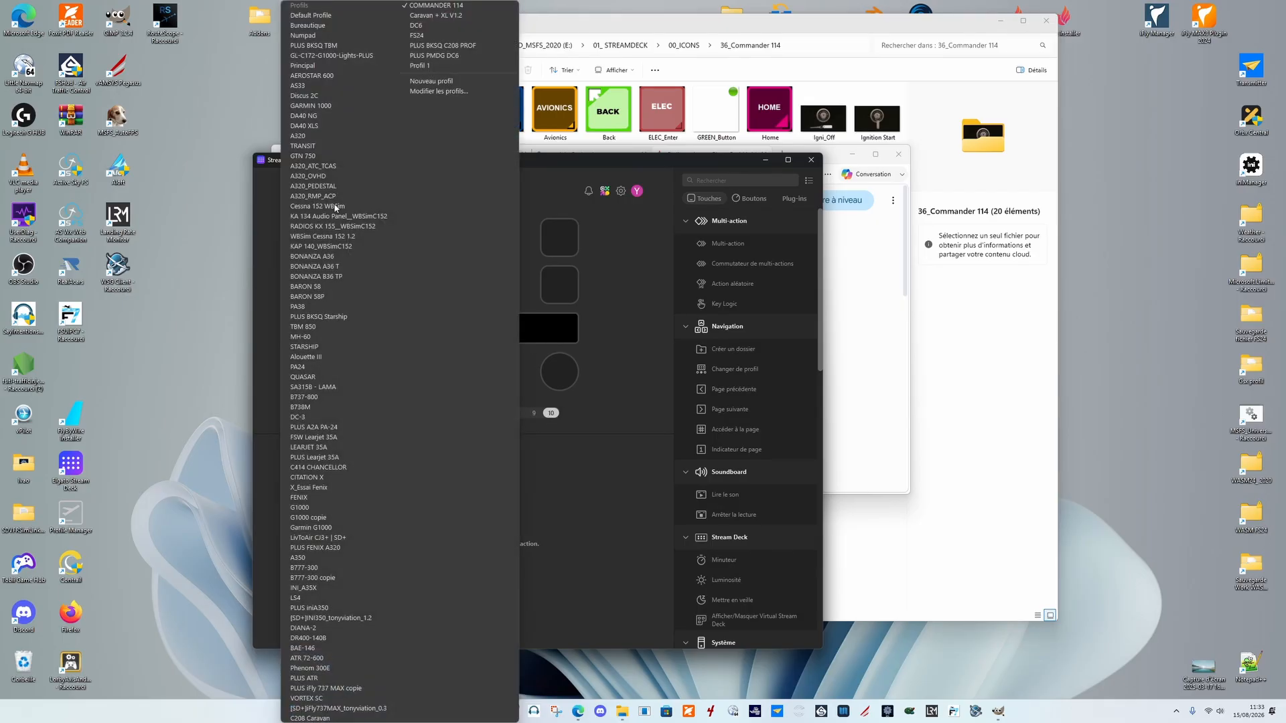
click(416, 35)
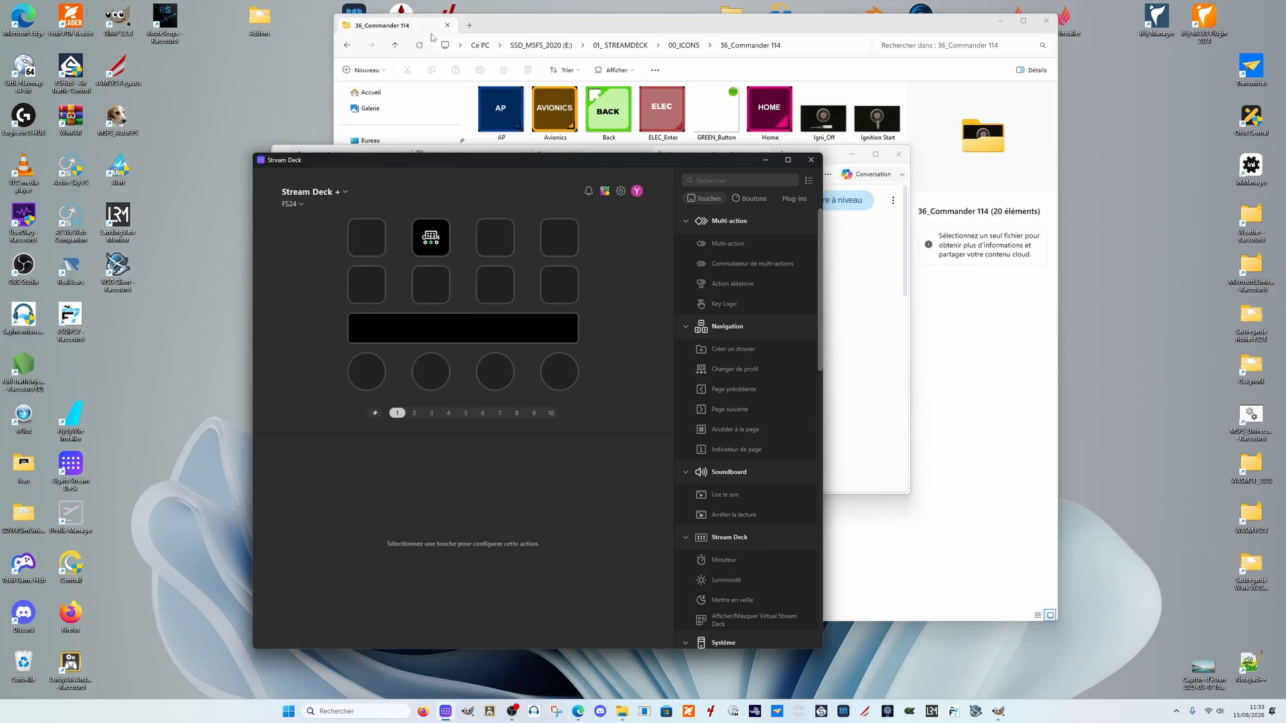
click(433, 237)
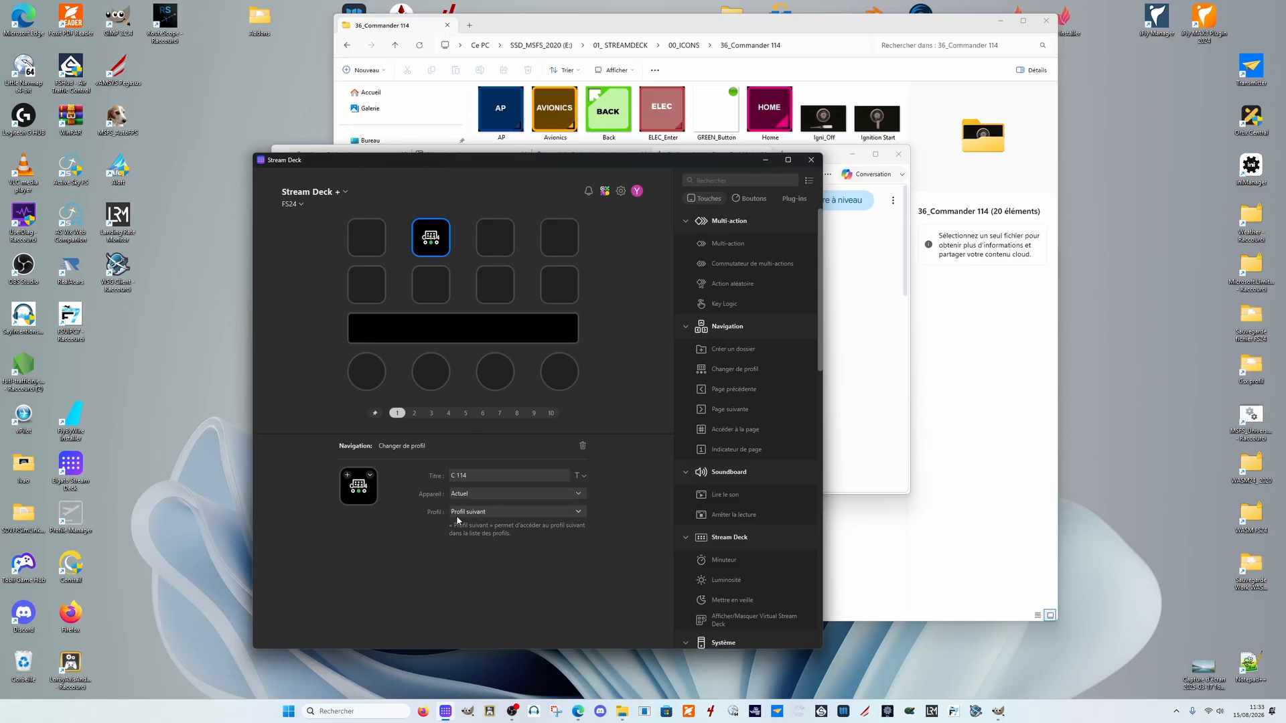
click(504, 511)
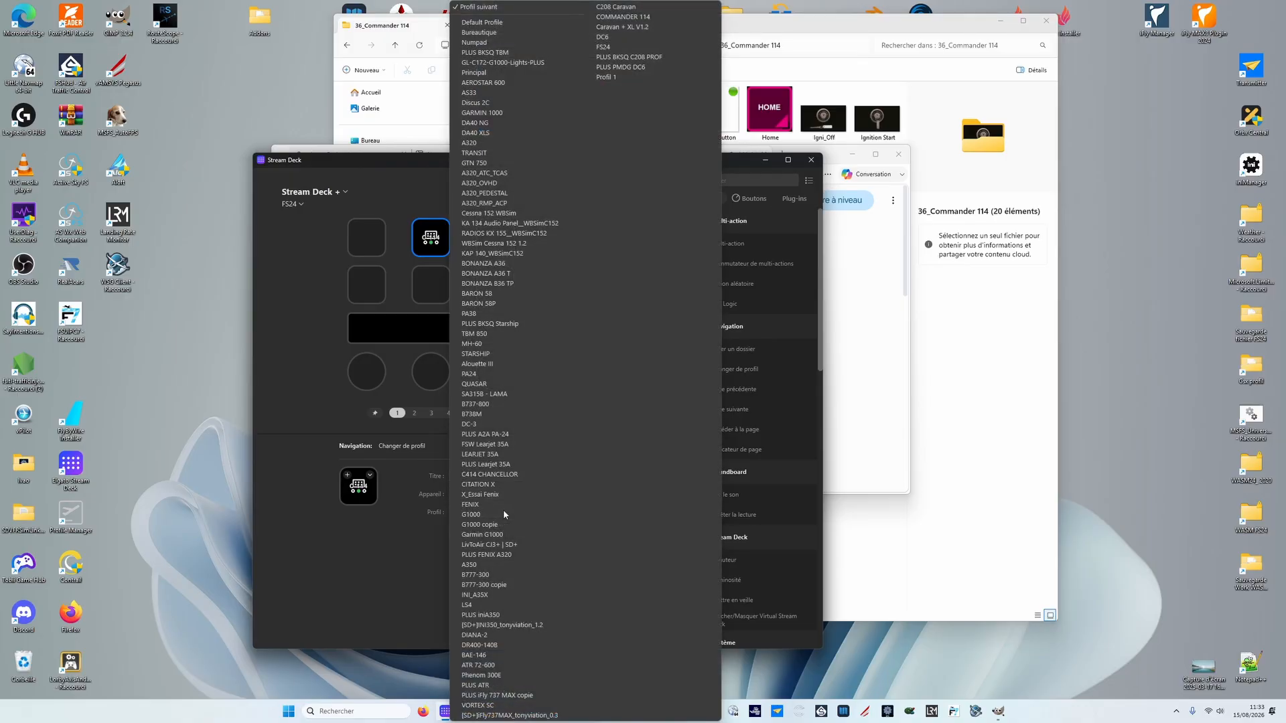
click(791, 162)
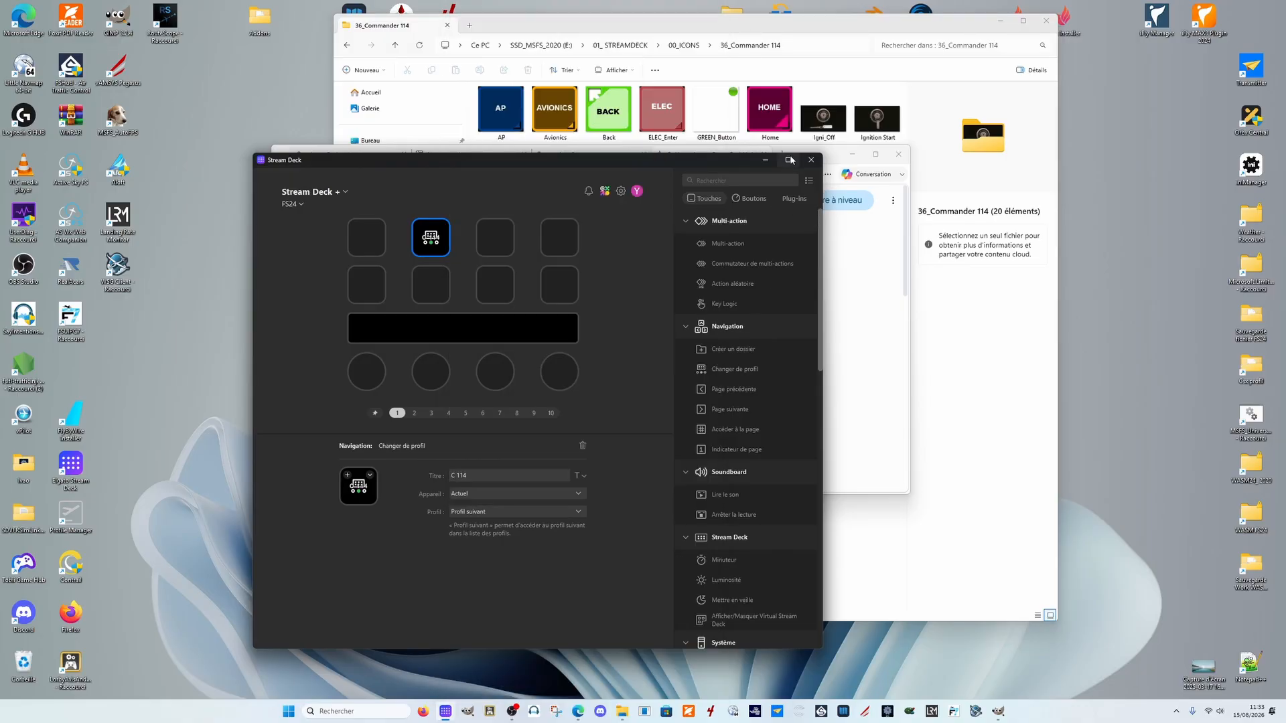
click(789, 160)
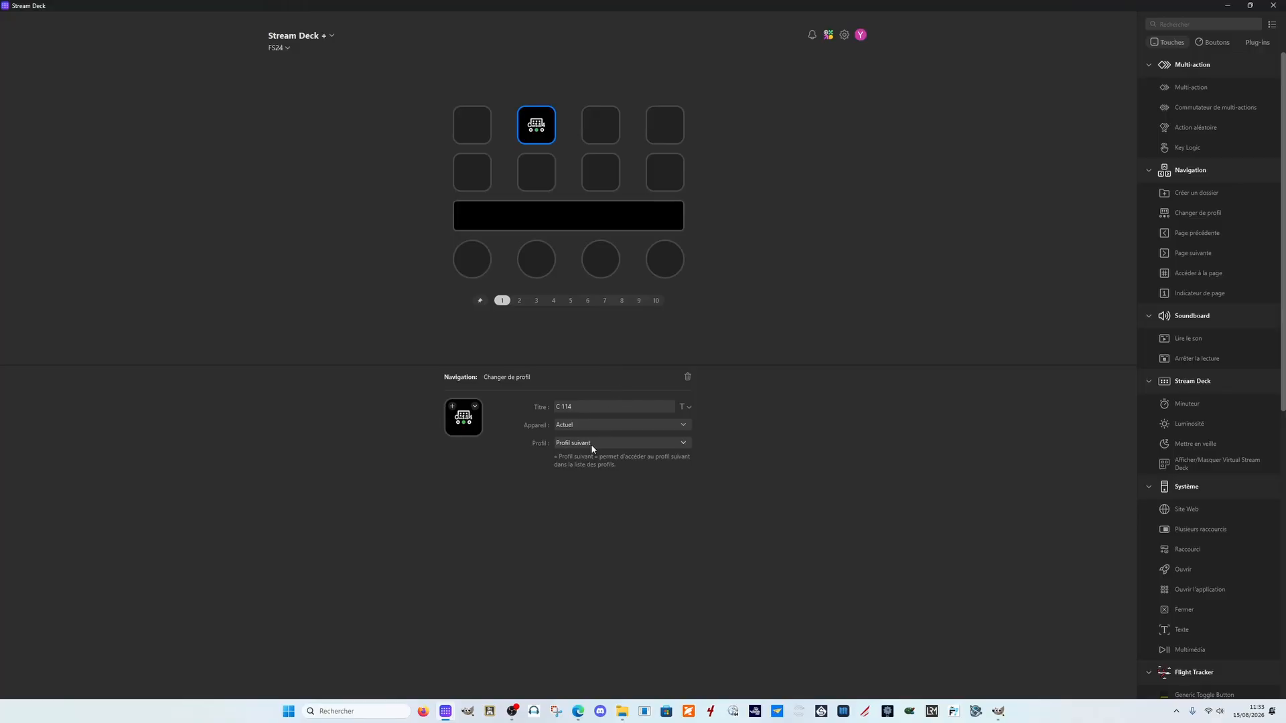
click(649, 443)
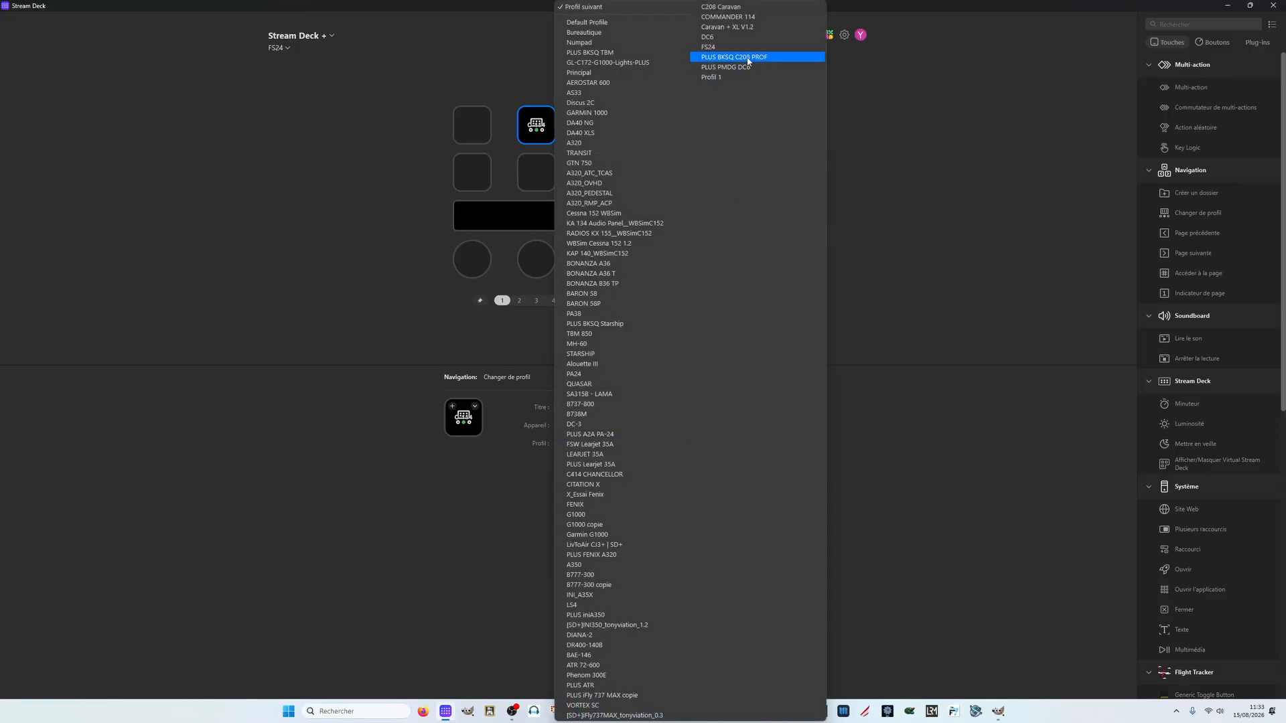
click(746, 17)
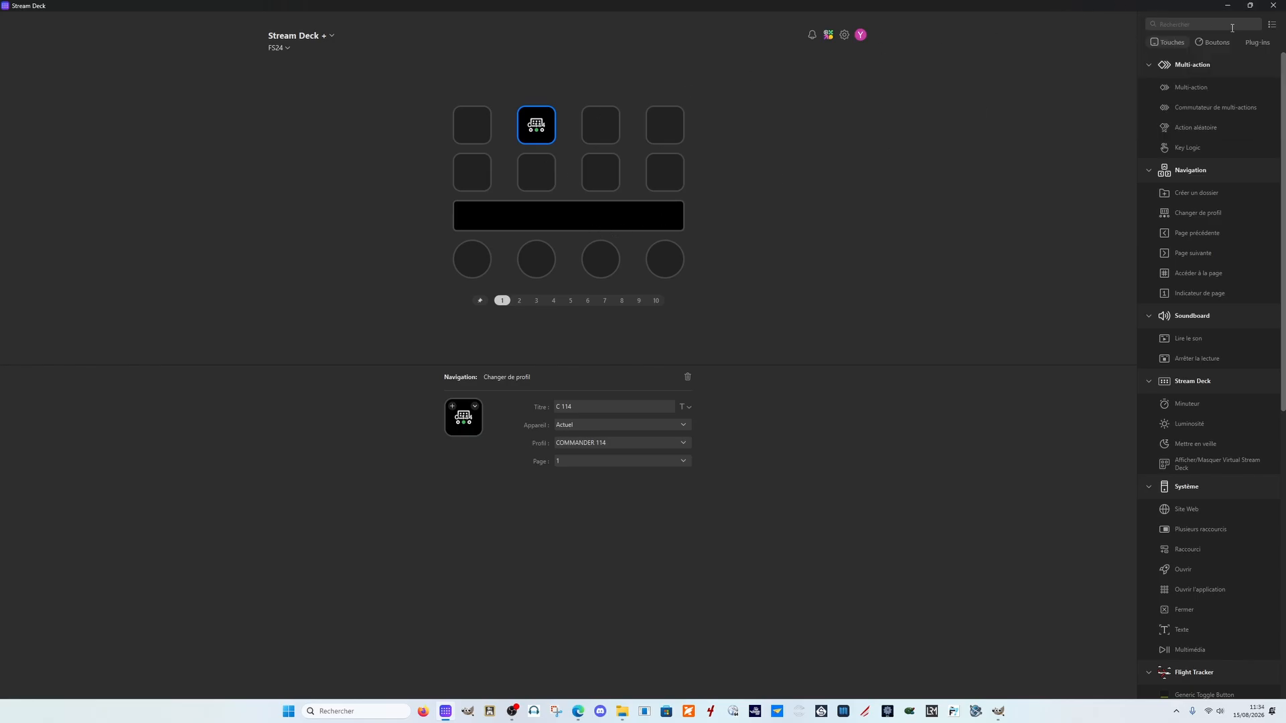
Step: Open the Elgato Key Creator web page to make an icon for the C 114 key
click(1250, 6)
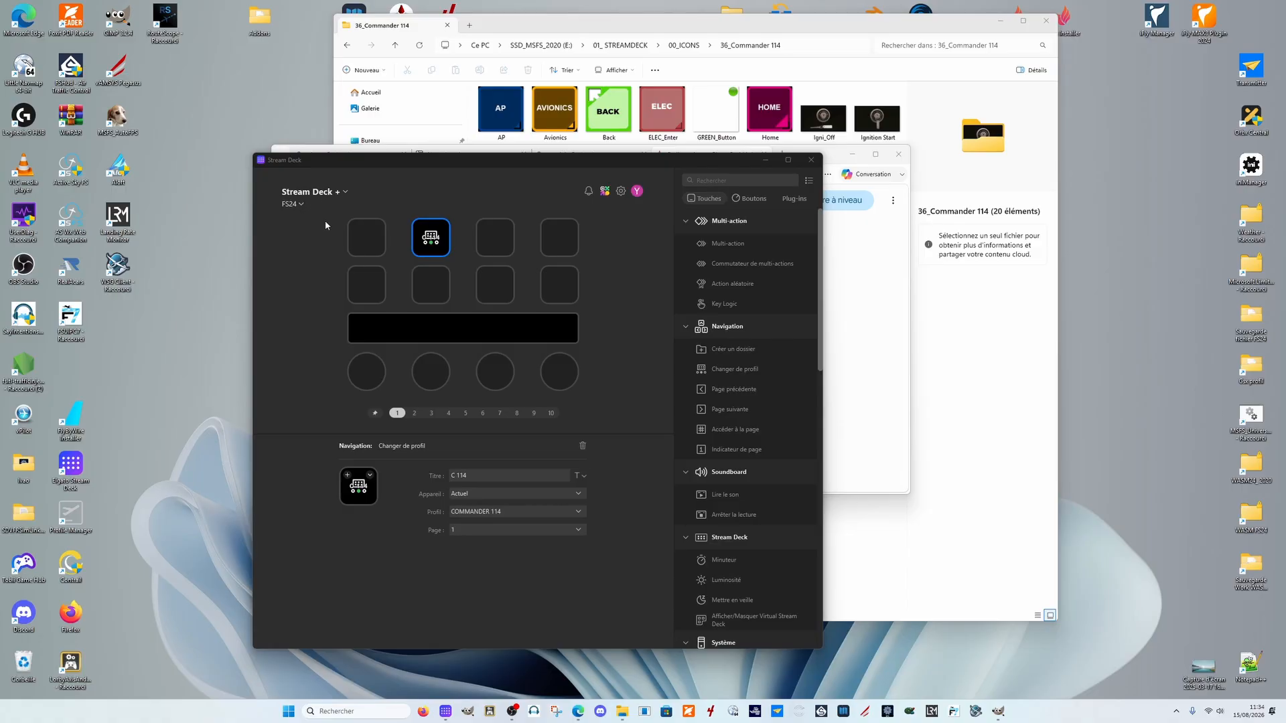
click(788, 160)
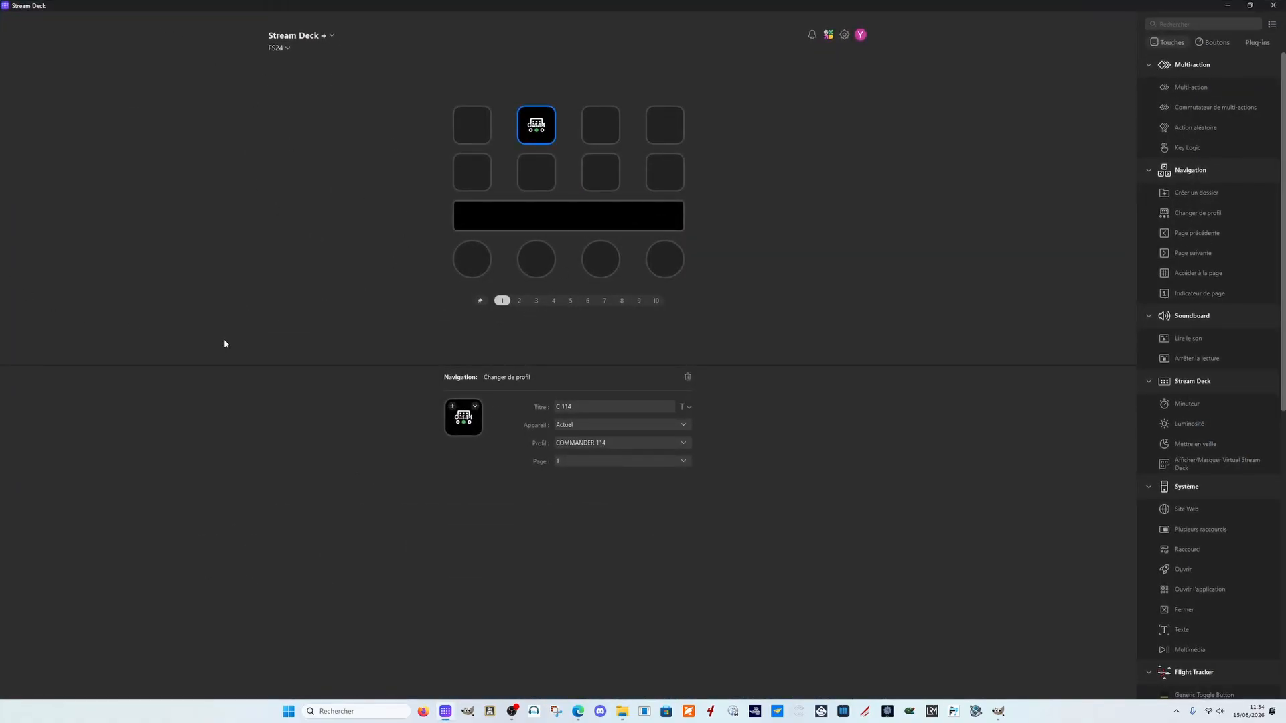
click(474, 409)
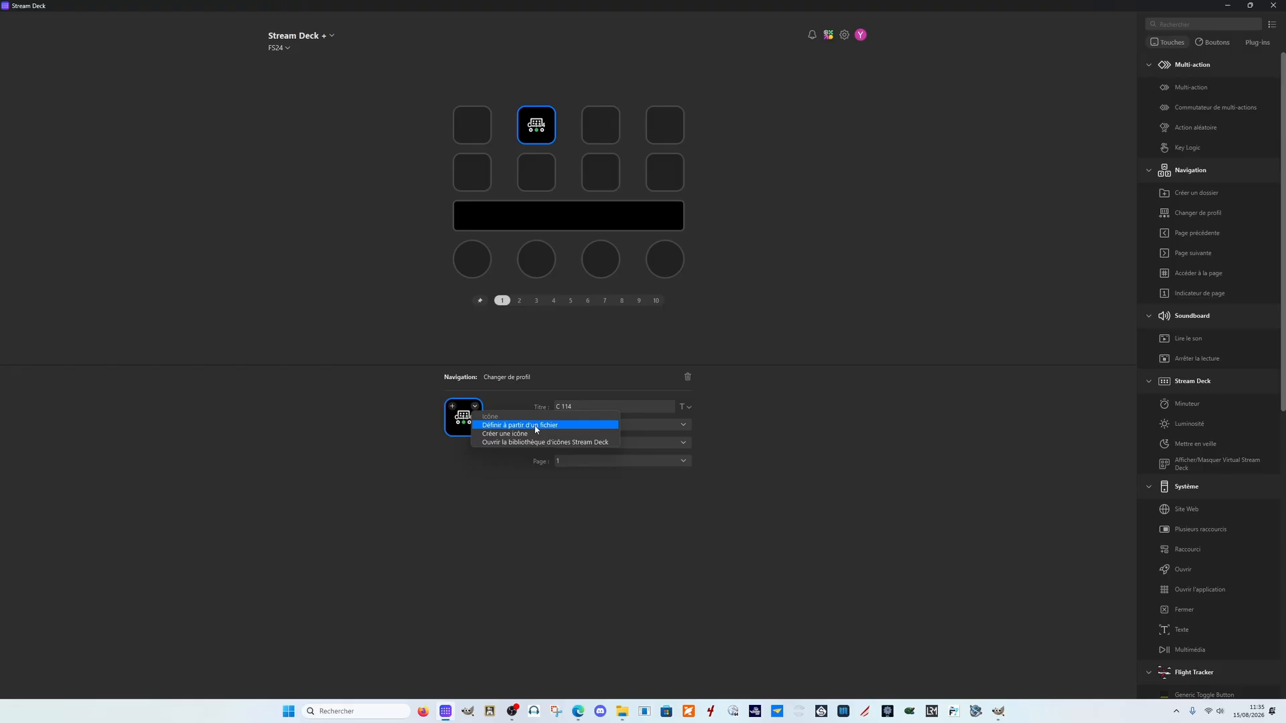
click(513, 434)
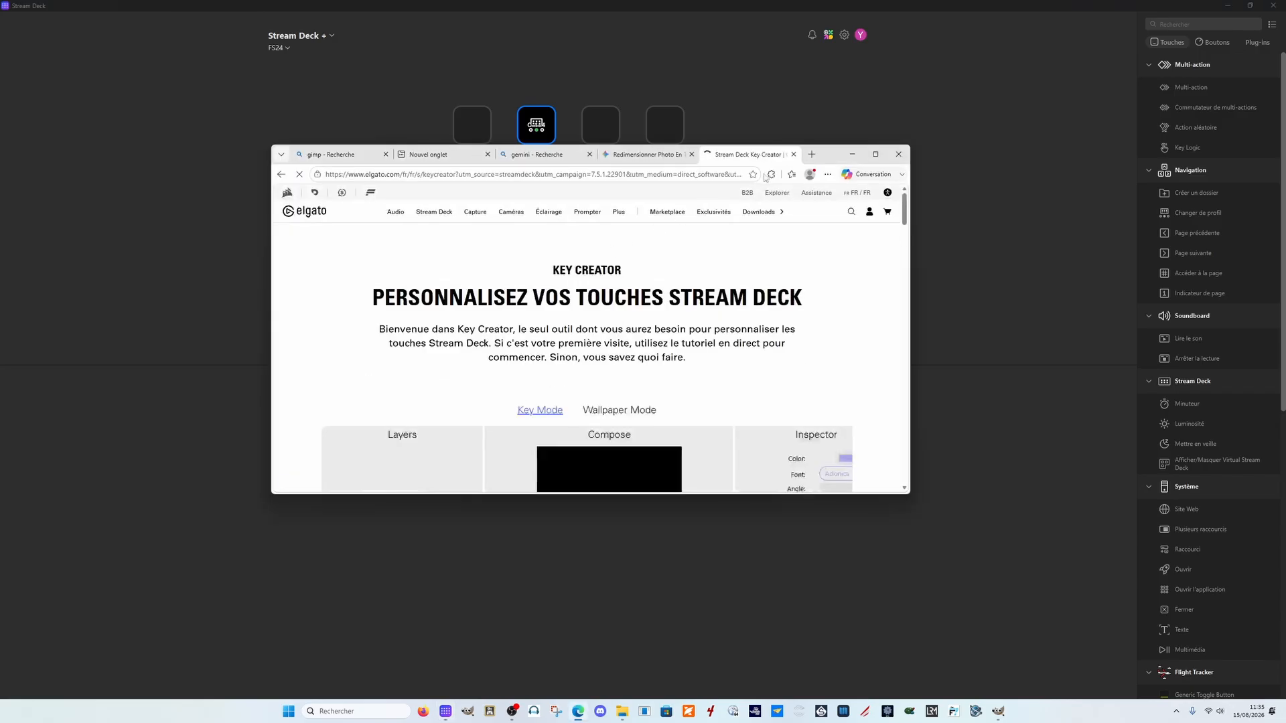
click(873, 154)
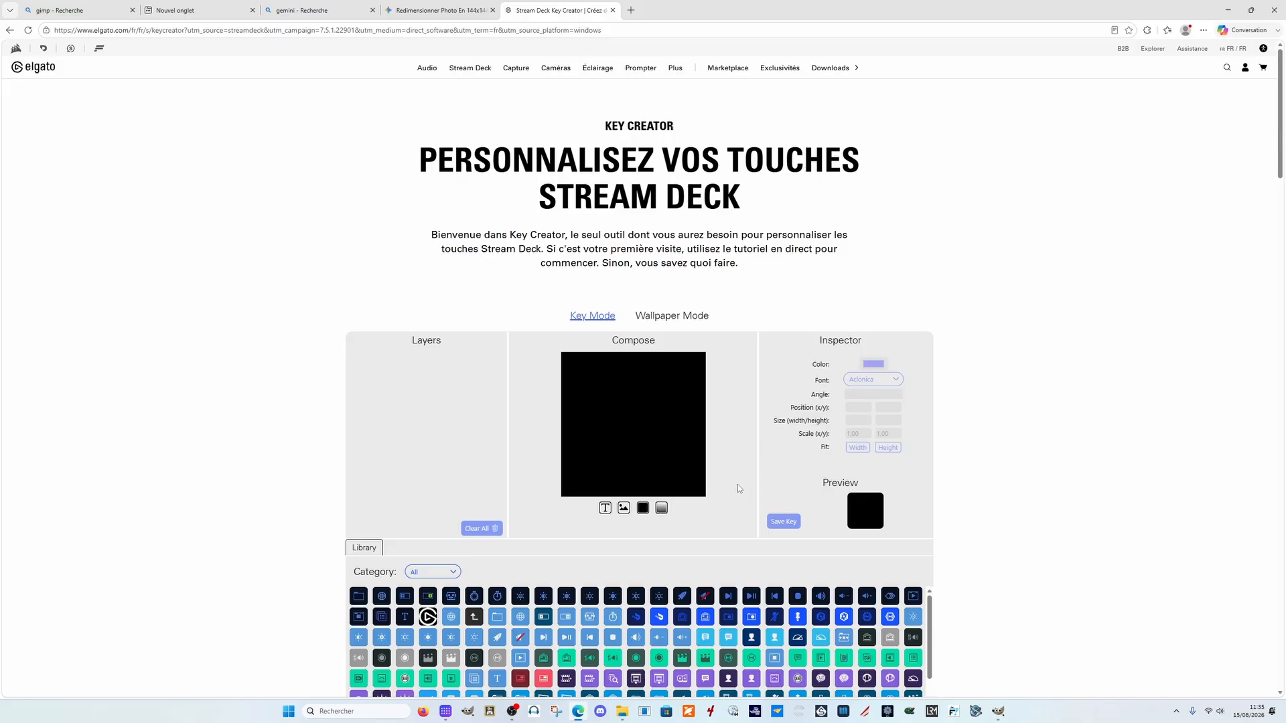
Step: Load the thumbnail image from the 36_Commander 114 folder into the key composition and fit it to the key's height
click(624, 508)
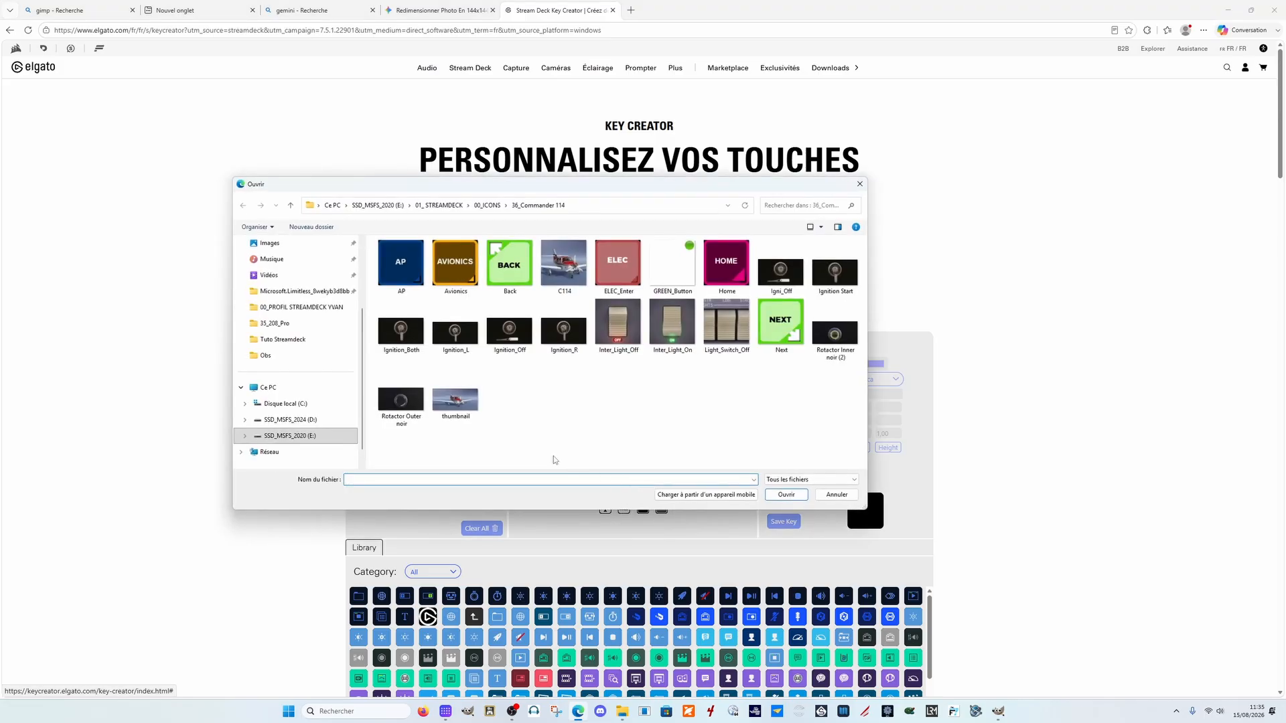
click(476, 421)
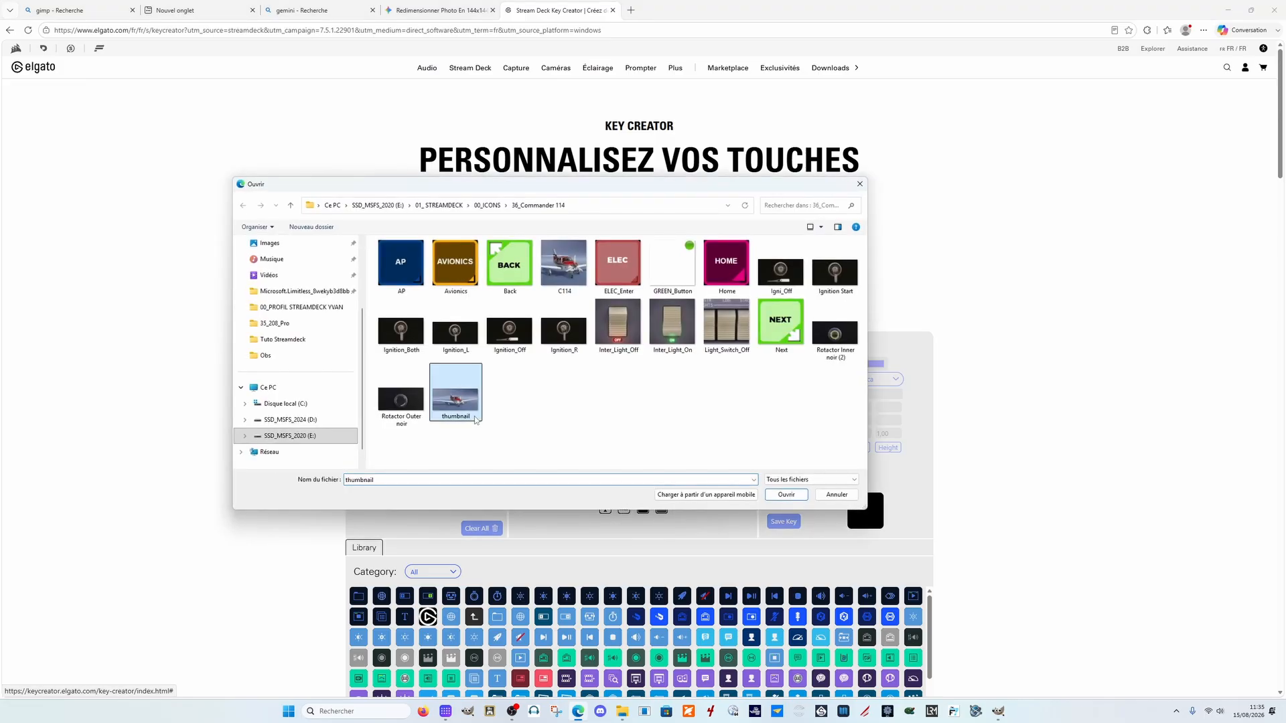
click(786, 494)
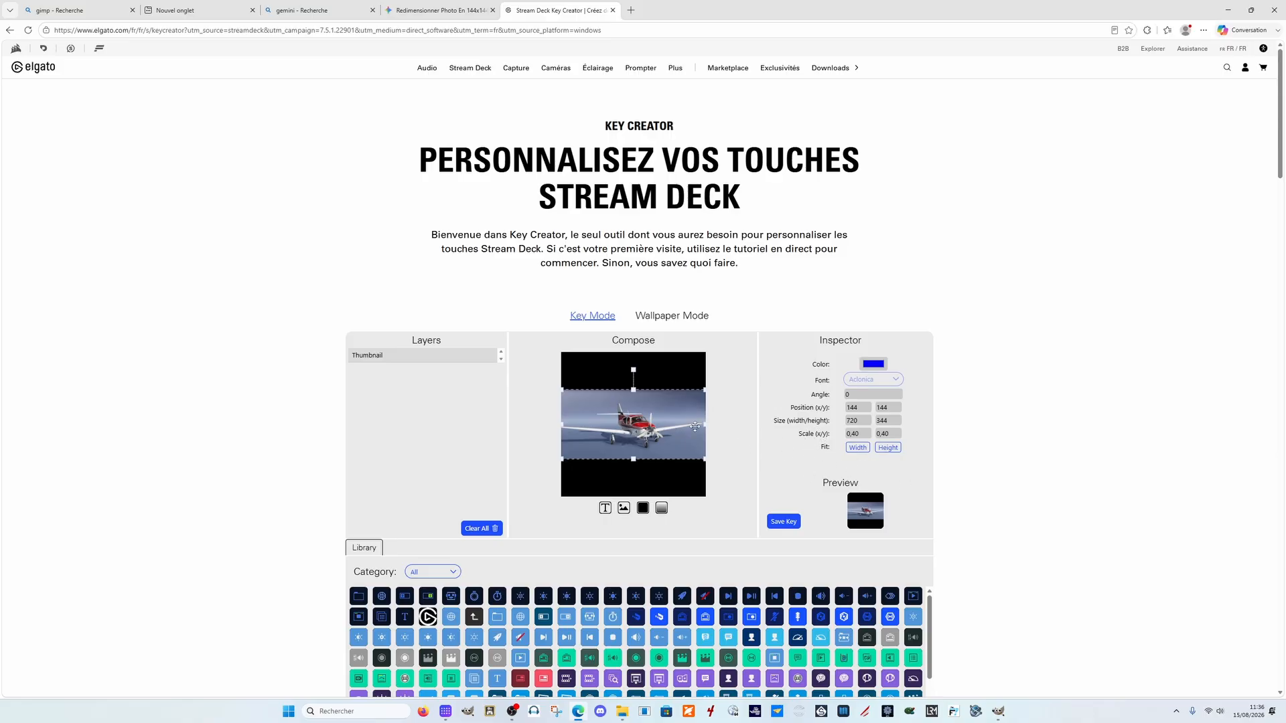
click(888, 447)
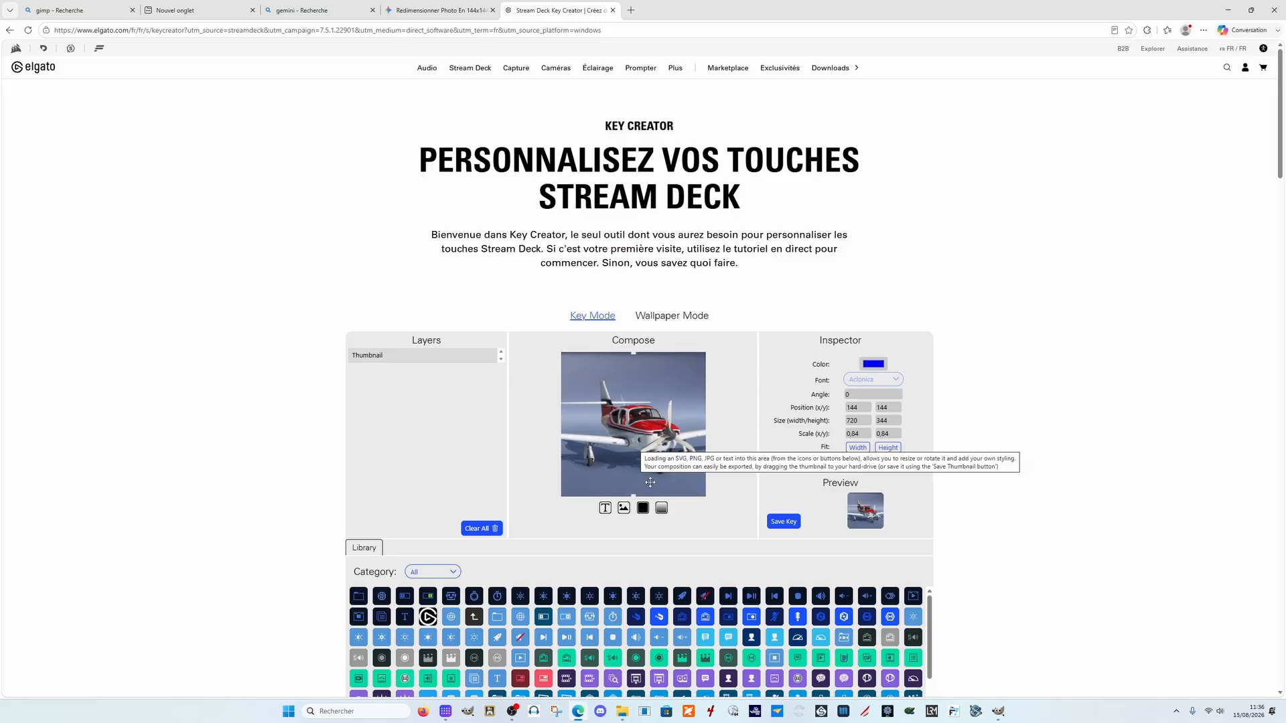
Step: Save the composed key image and copy the downloaded streamdeck_key file from the Téléchargements folder
click(784, 521)
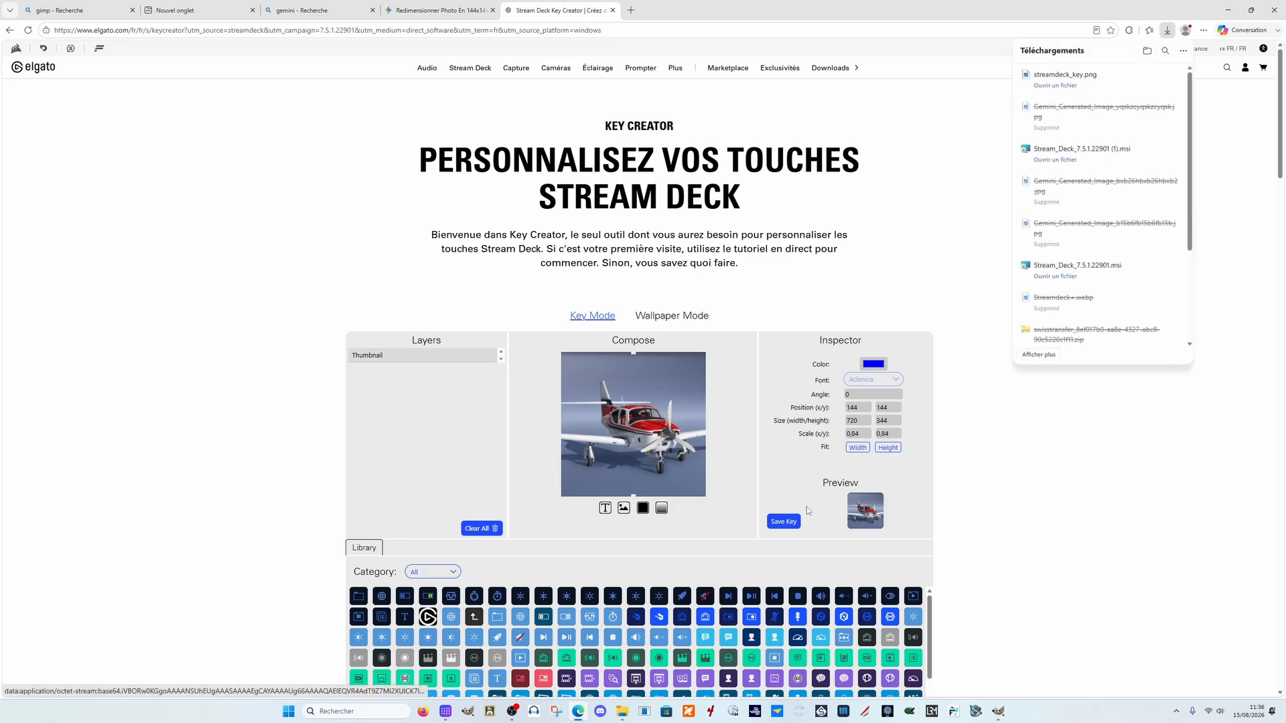
mouse_move(1065, 92)
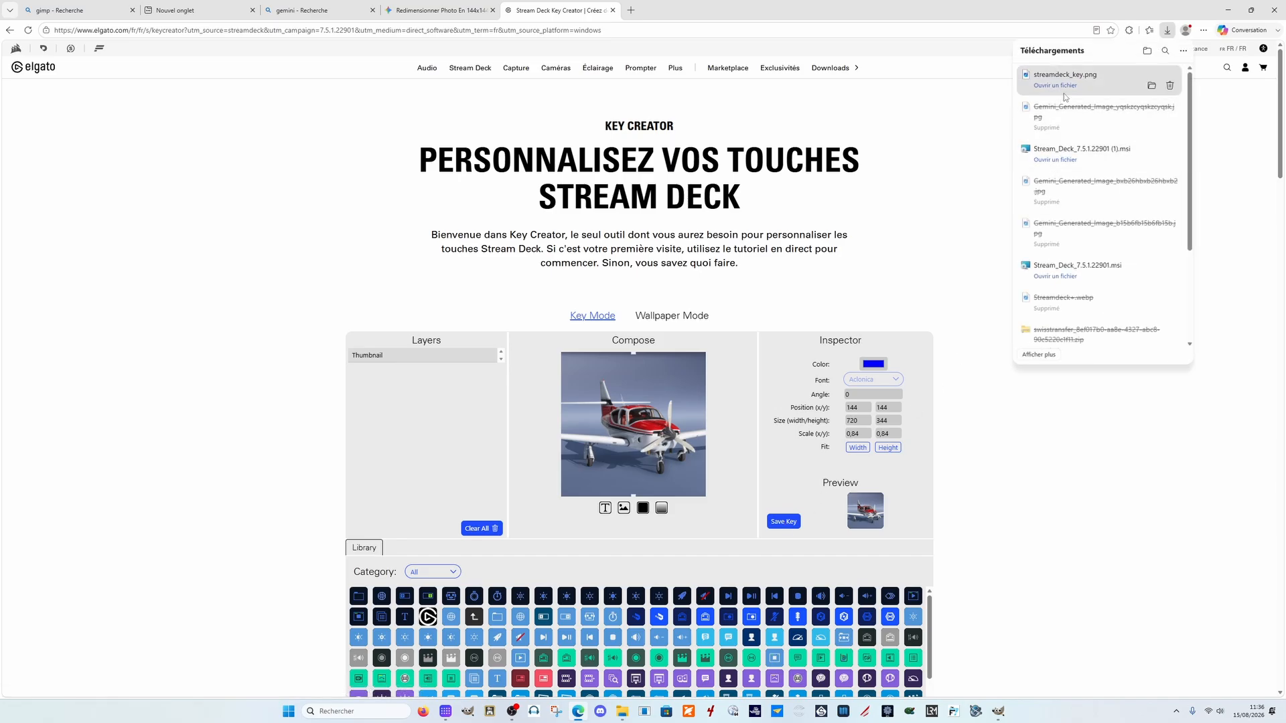
click(1152, 88)
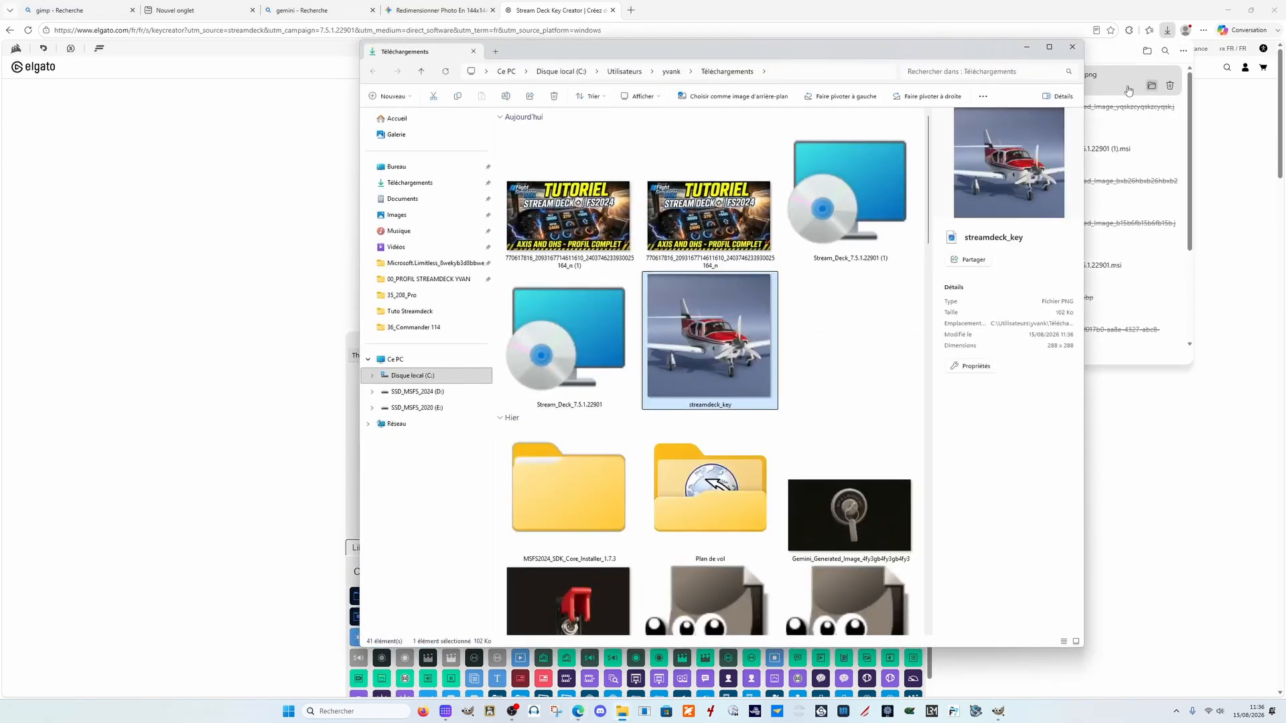
right_click(708, 369)
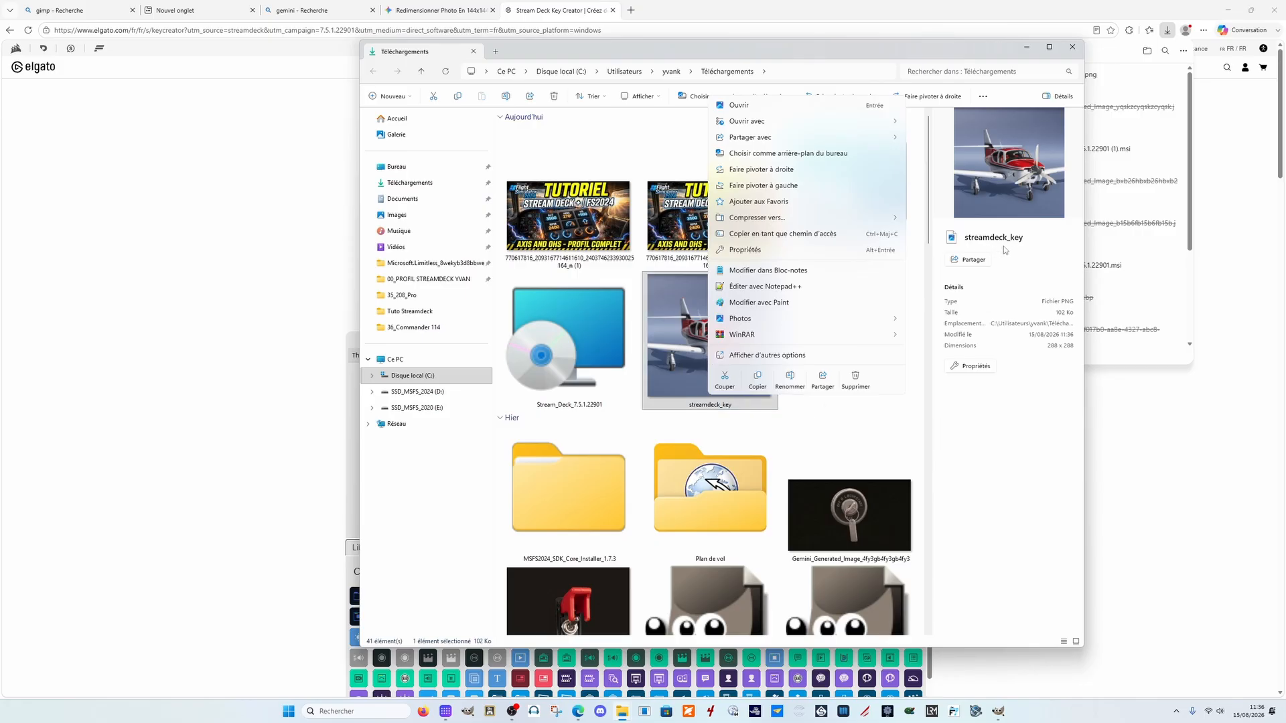
right_click(690, 387)
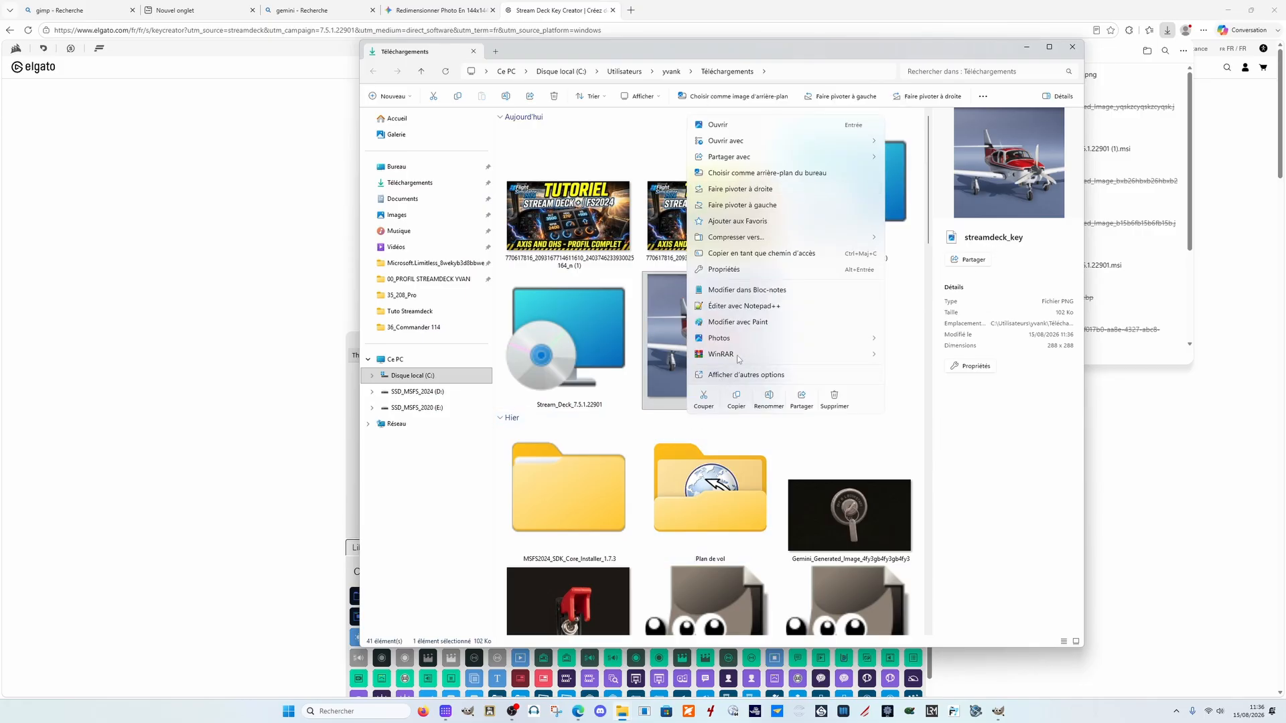
click(735, 399)
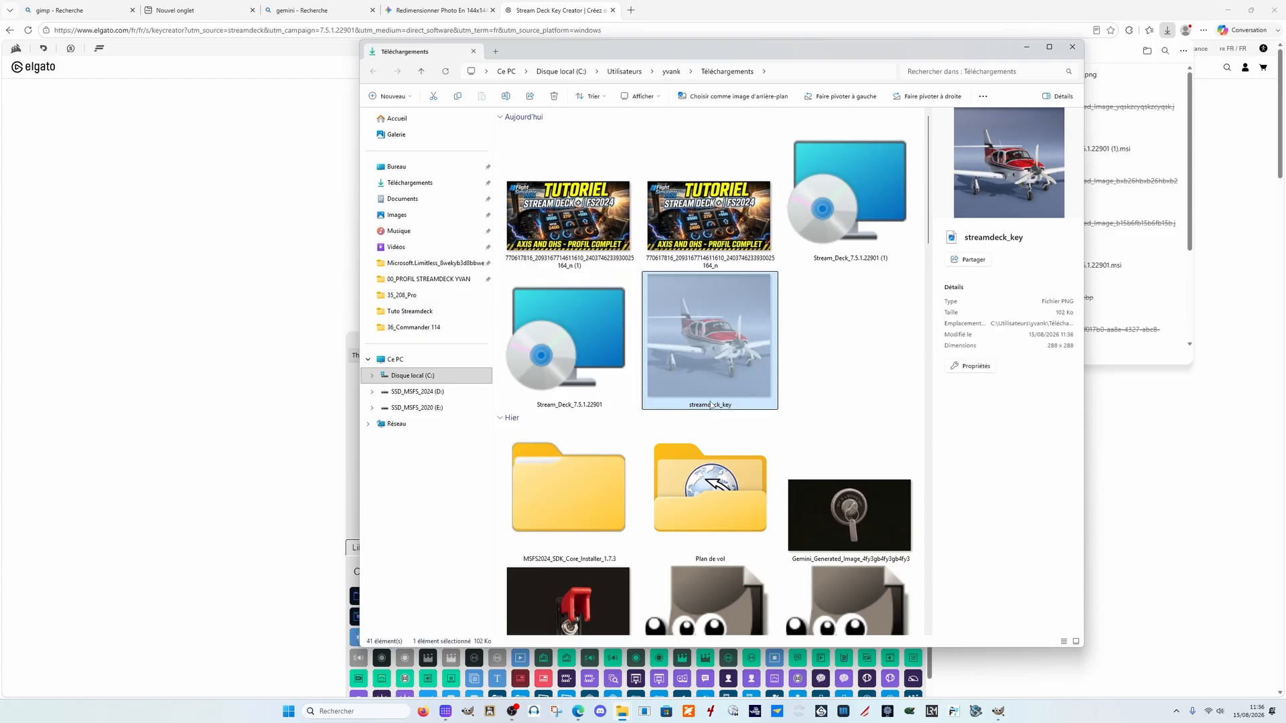
Step: Paste the streamdeck_key file into the 01_ STREAMDECK\00_ICONS\36_Commander 114 folder on the SSD_MSFS_2020 (E:) drive
click(445, 409)
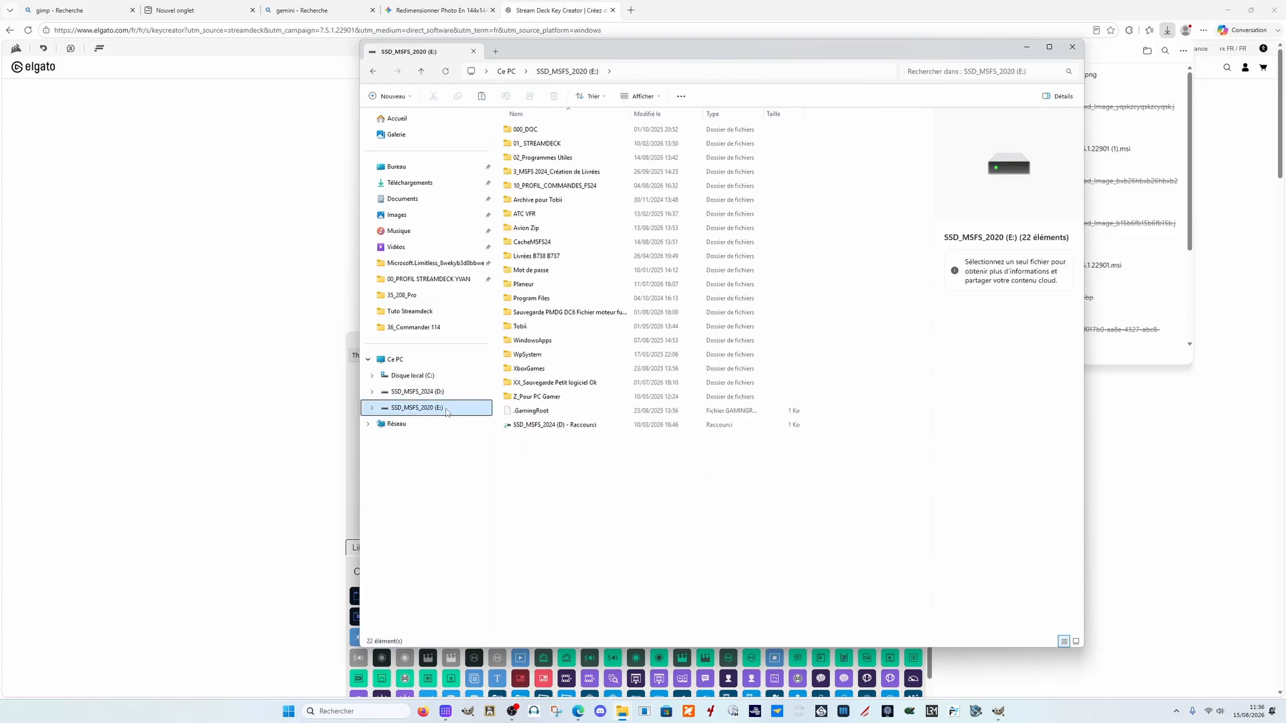
double_click(537, 144)
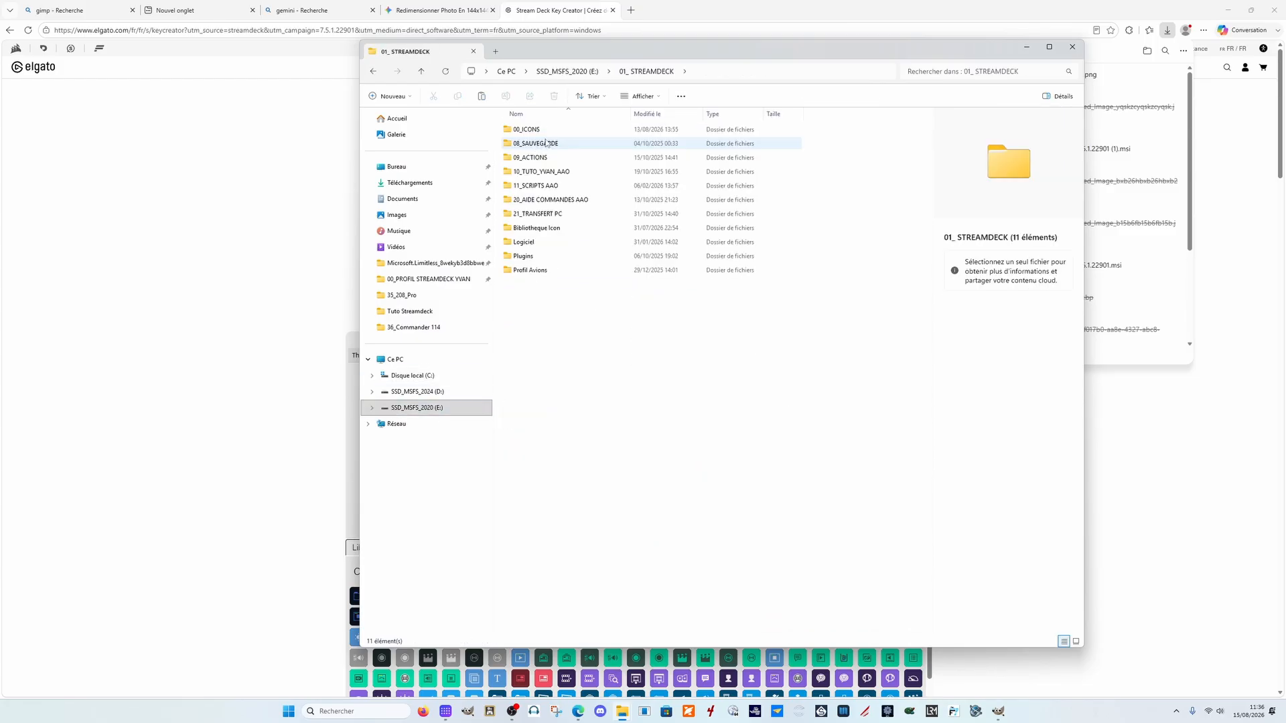
double_click(527, 129)
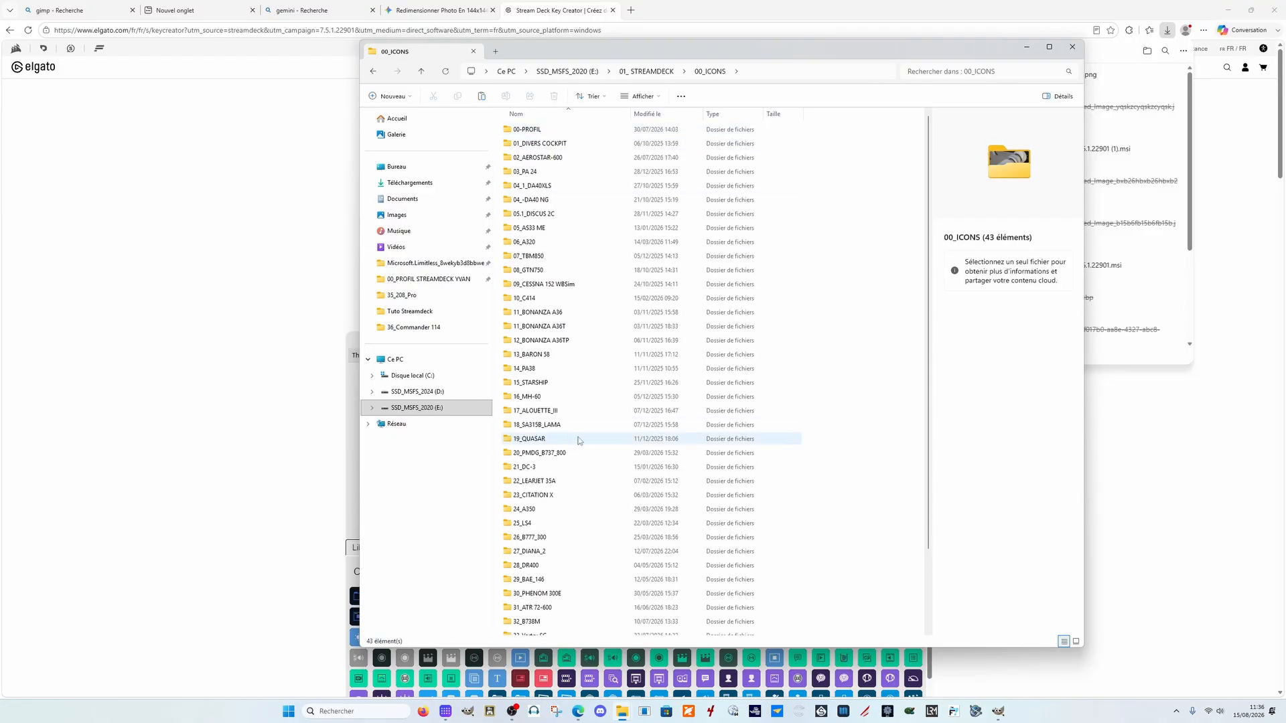
scroll(582, 536, down, 2)
double_click(589, 588)
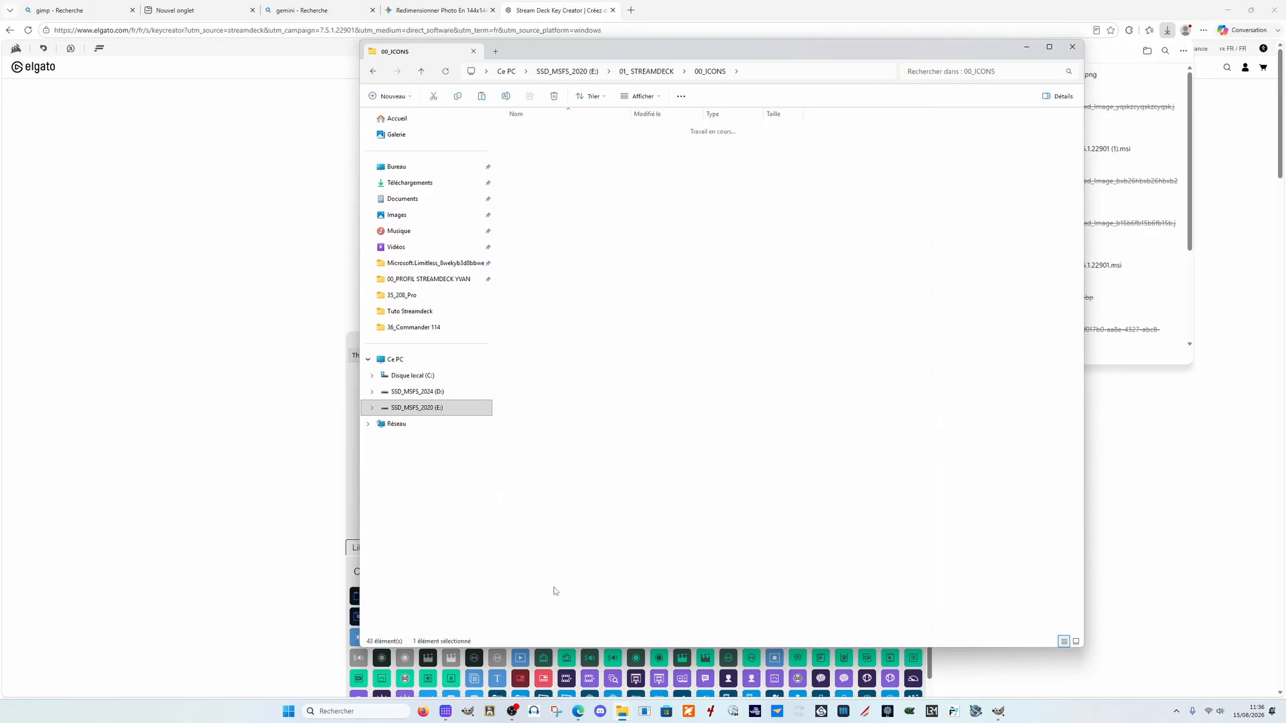
right_click(692, 351)
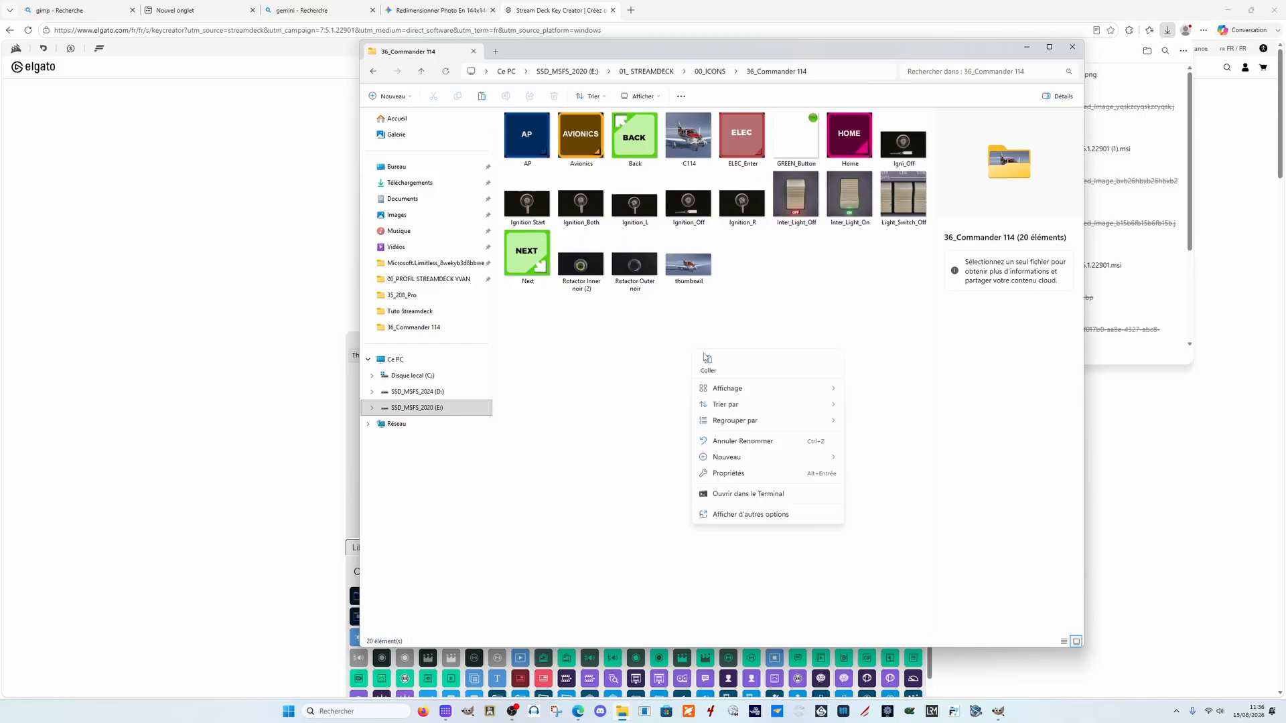
click(711, 365)
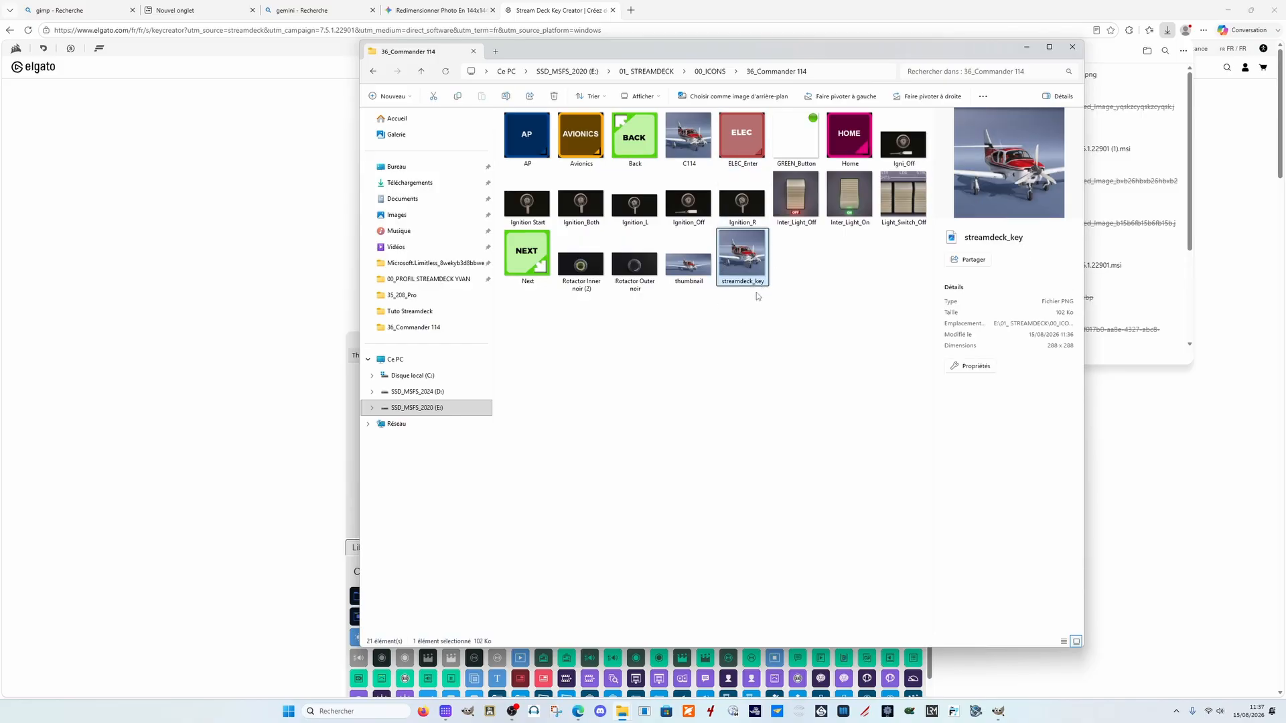
click(708, 388)
Step: Delete the thumbnail image from the 36_Commander 114 folder and close the Key Creator page
click(694, 270)
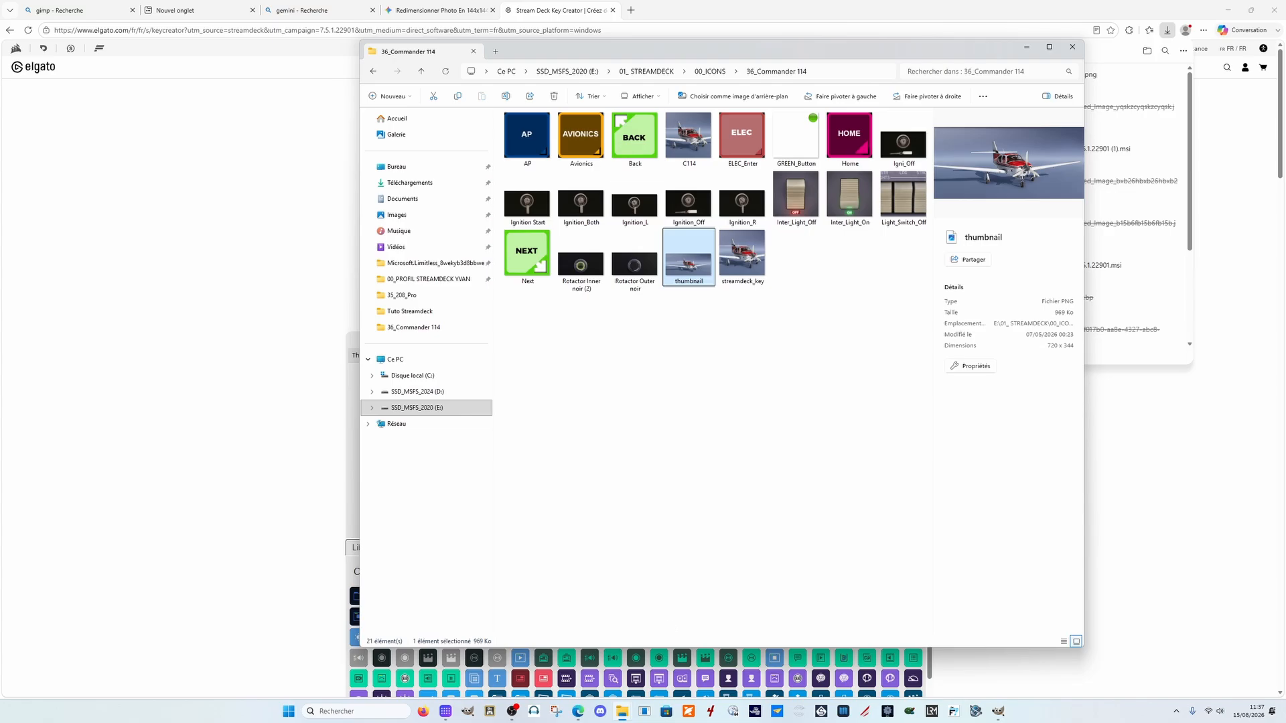
key(Delete)
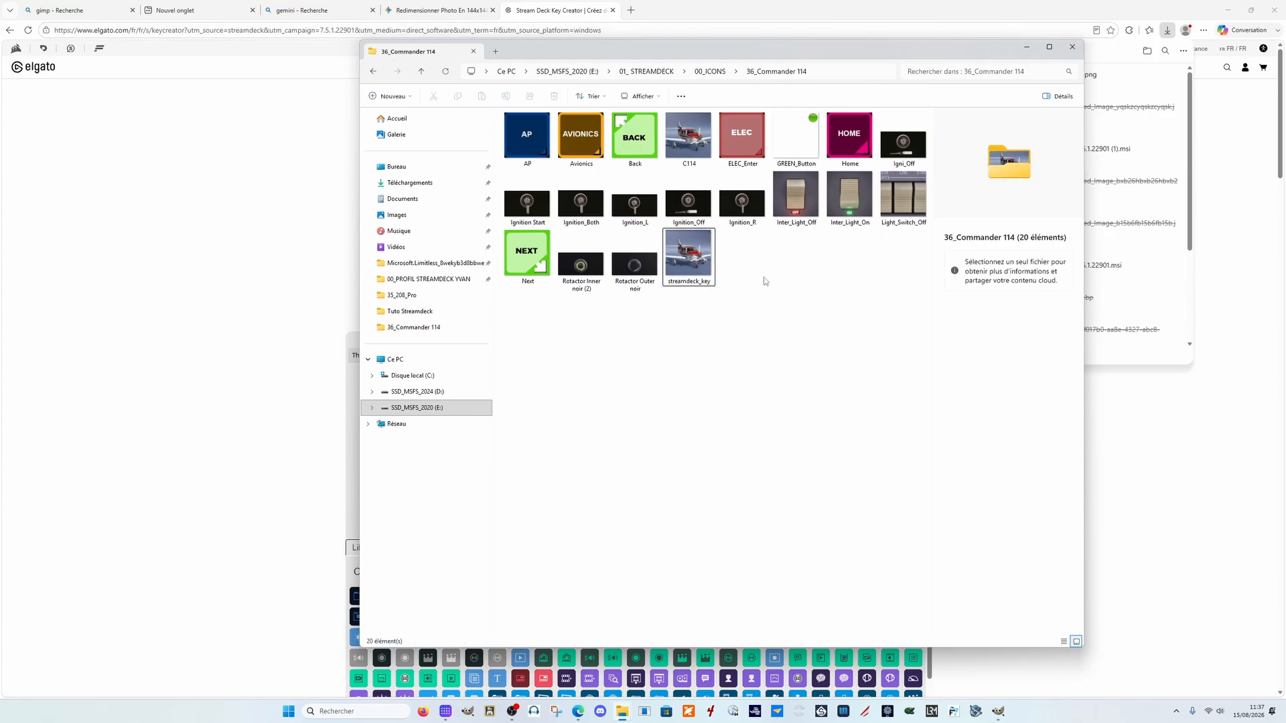
click(1027, 48)
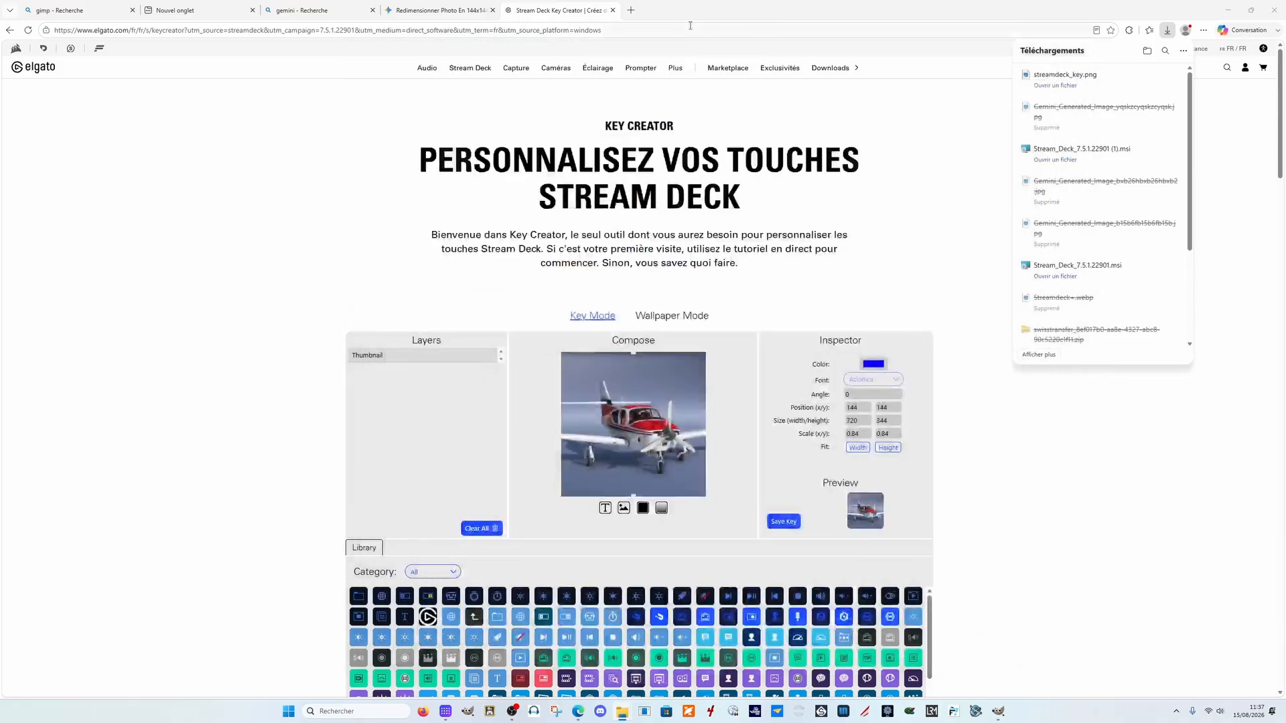
click(613, 11)
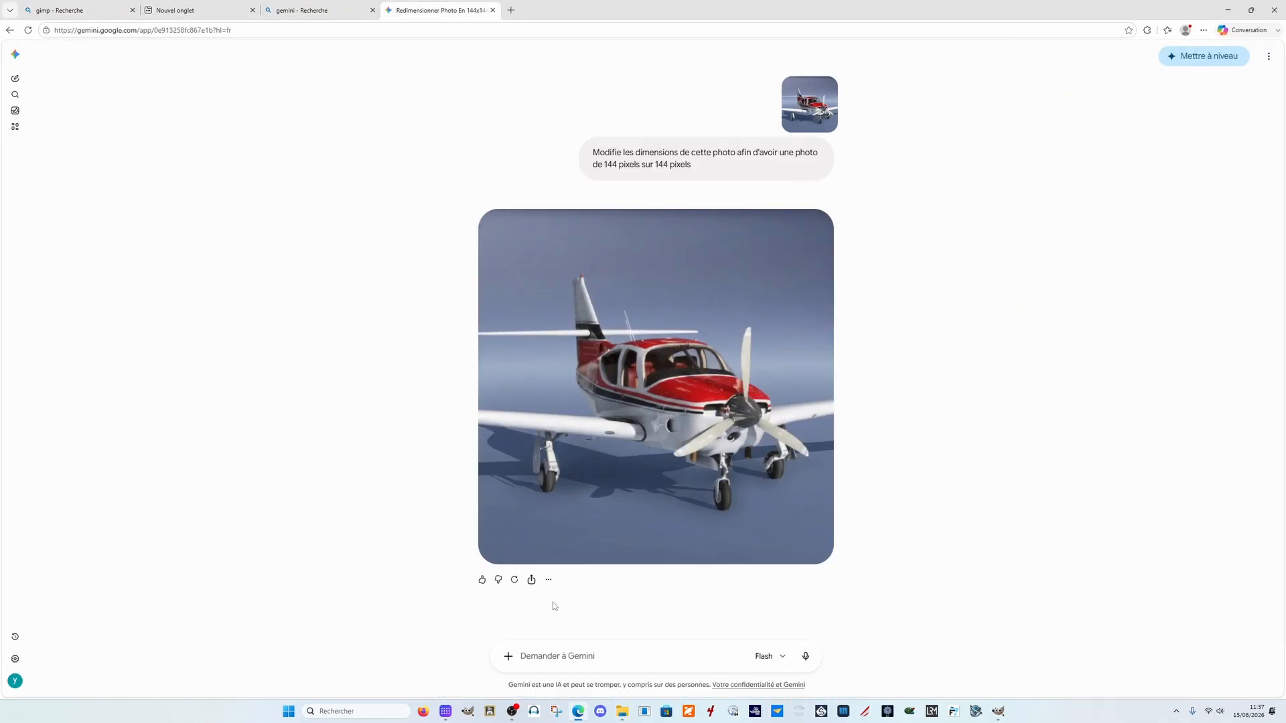
Step: Switch to Stream Deck and set the C 114 key's icon to the streamdeck_key image from the 36_Commander 114 folder
click(447, 714)
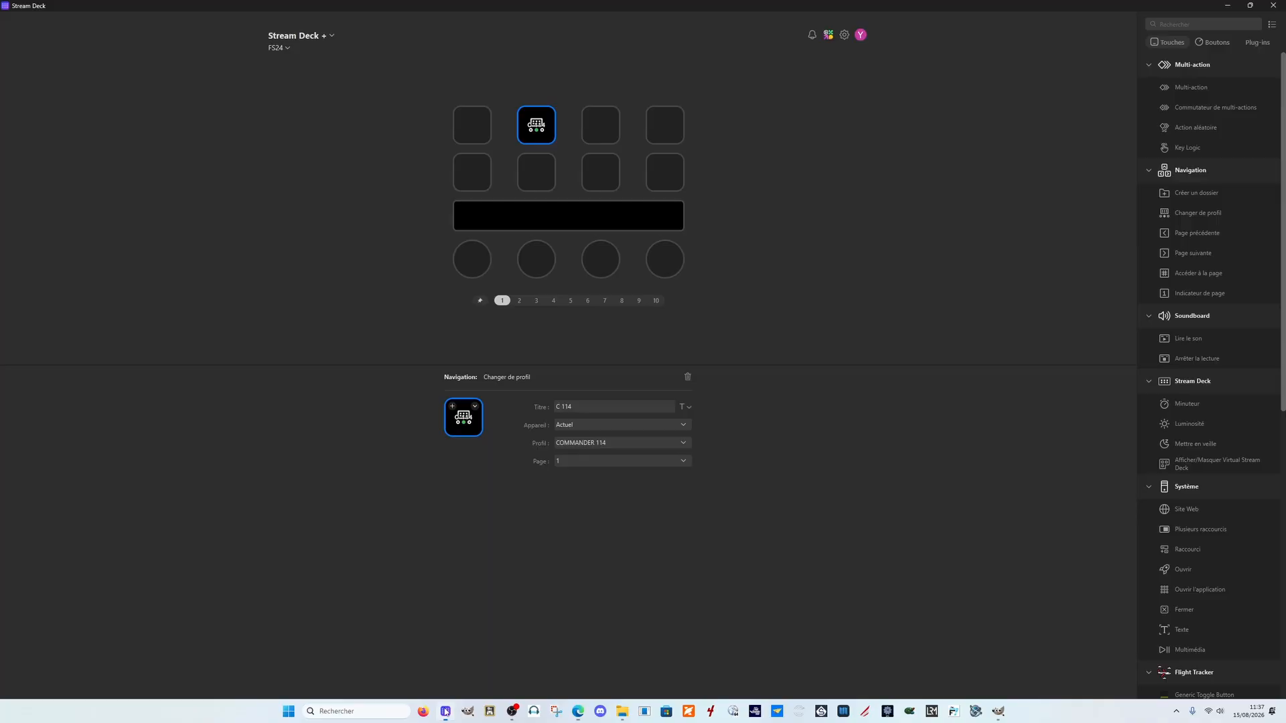
click(479, 408)
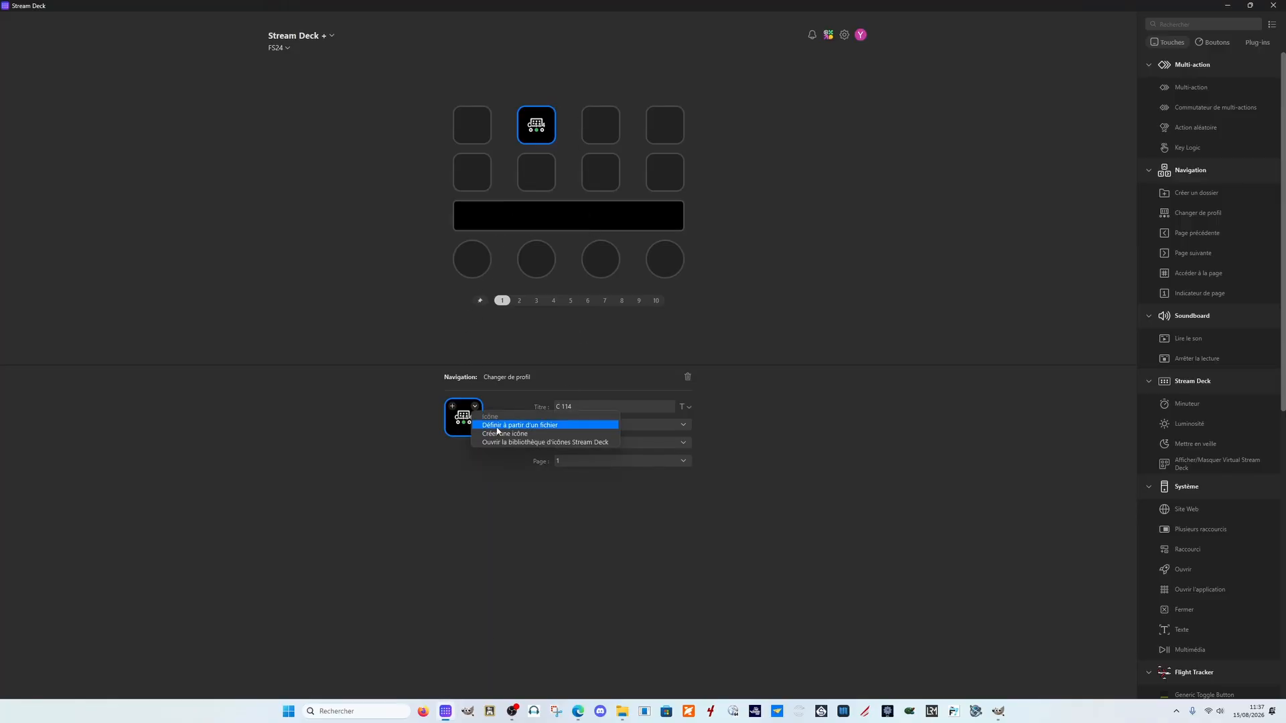
click(503, 425)
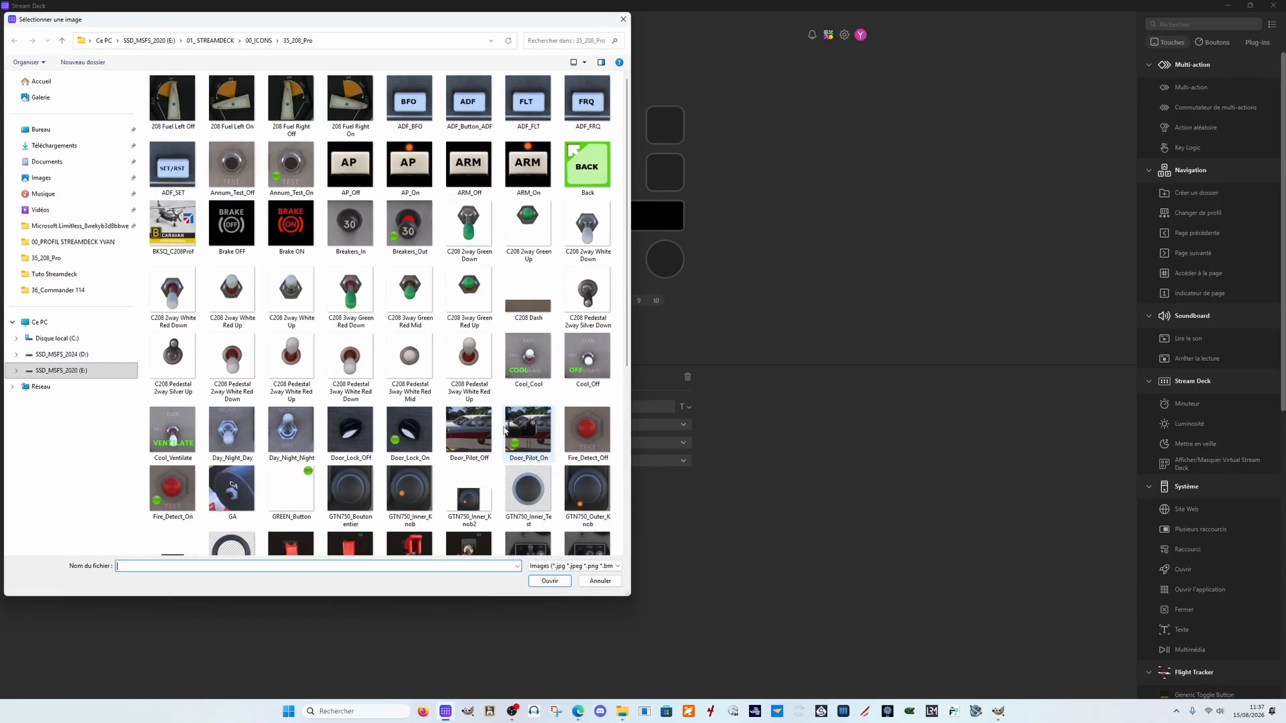
click(260, 40)
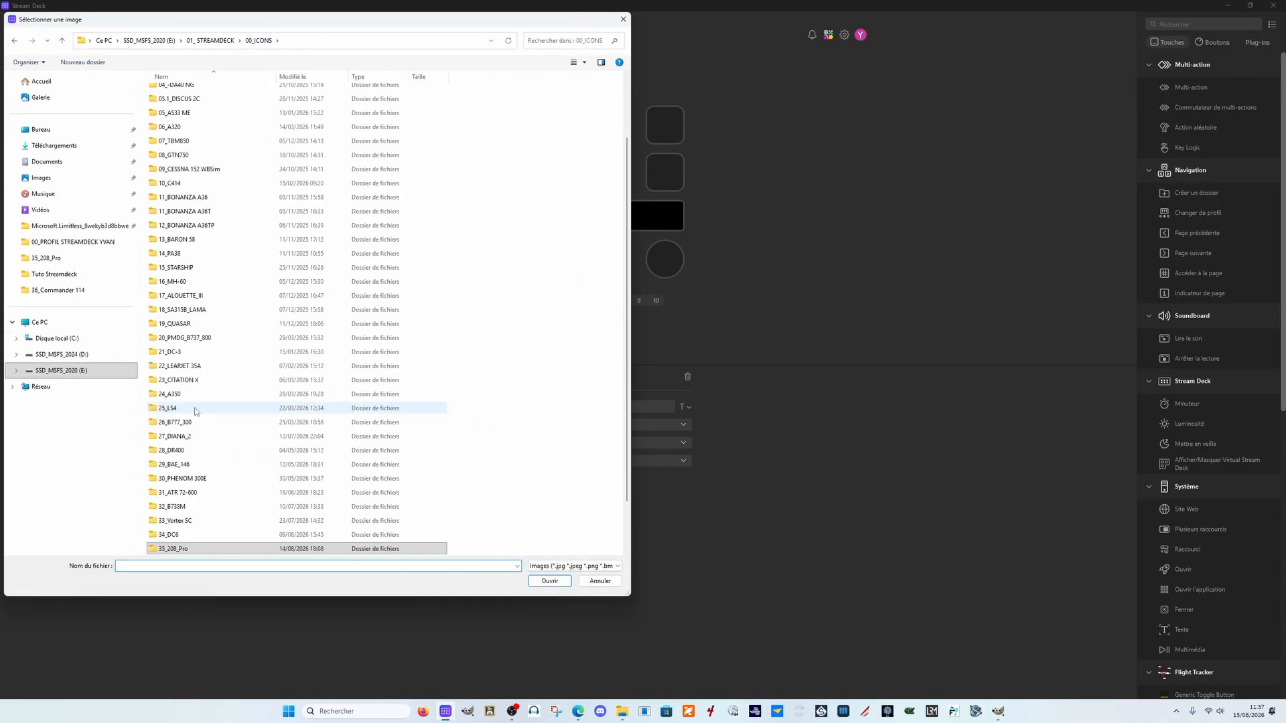
double_click(199, 508)
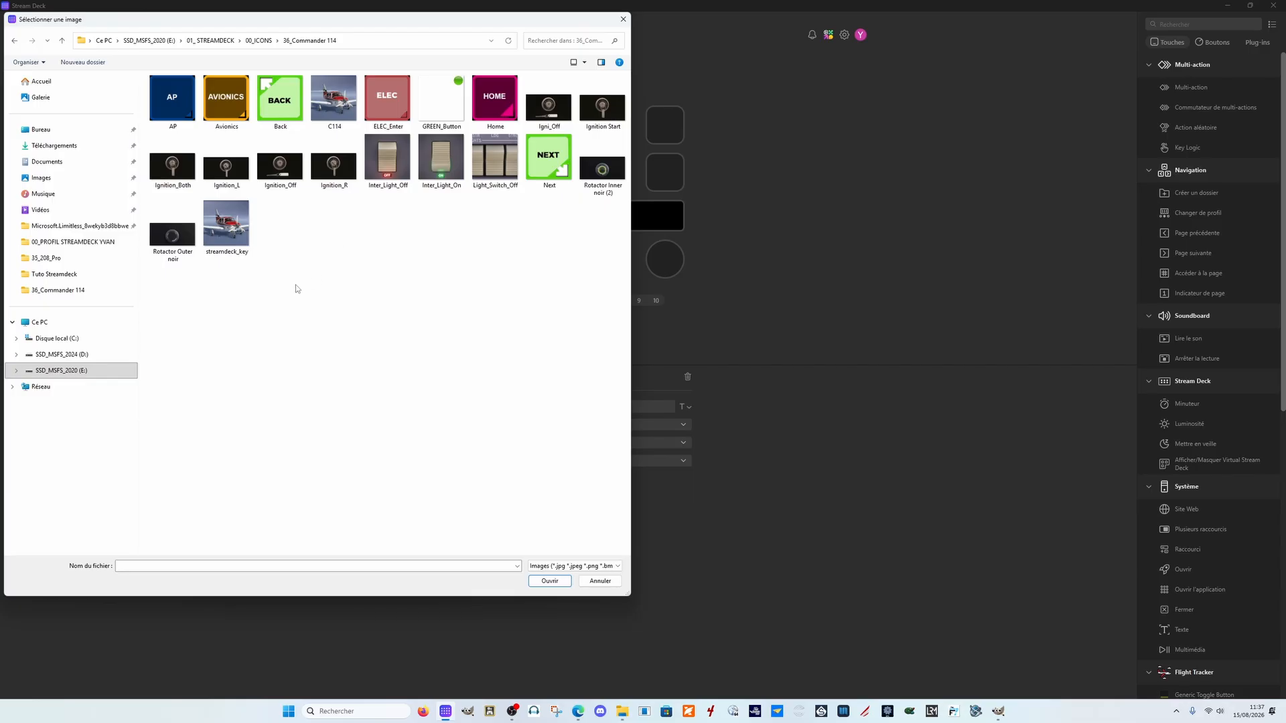
click(235, 244)
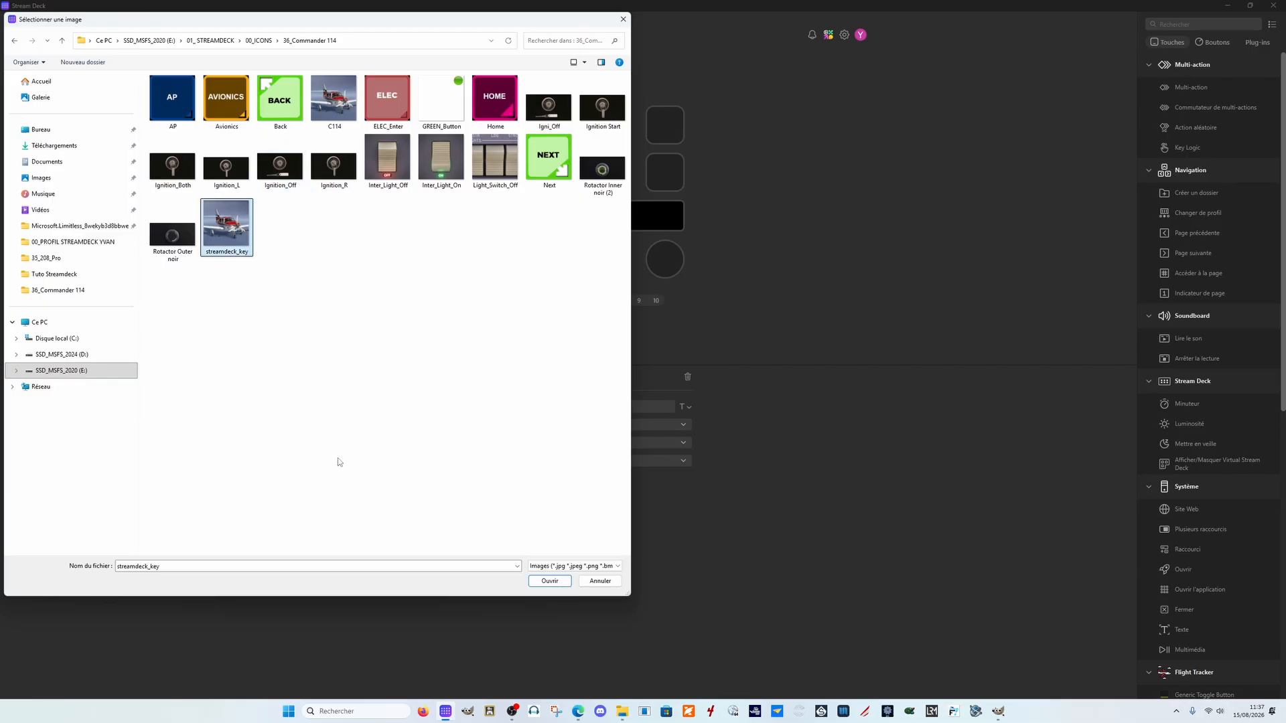
click(550, 581)
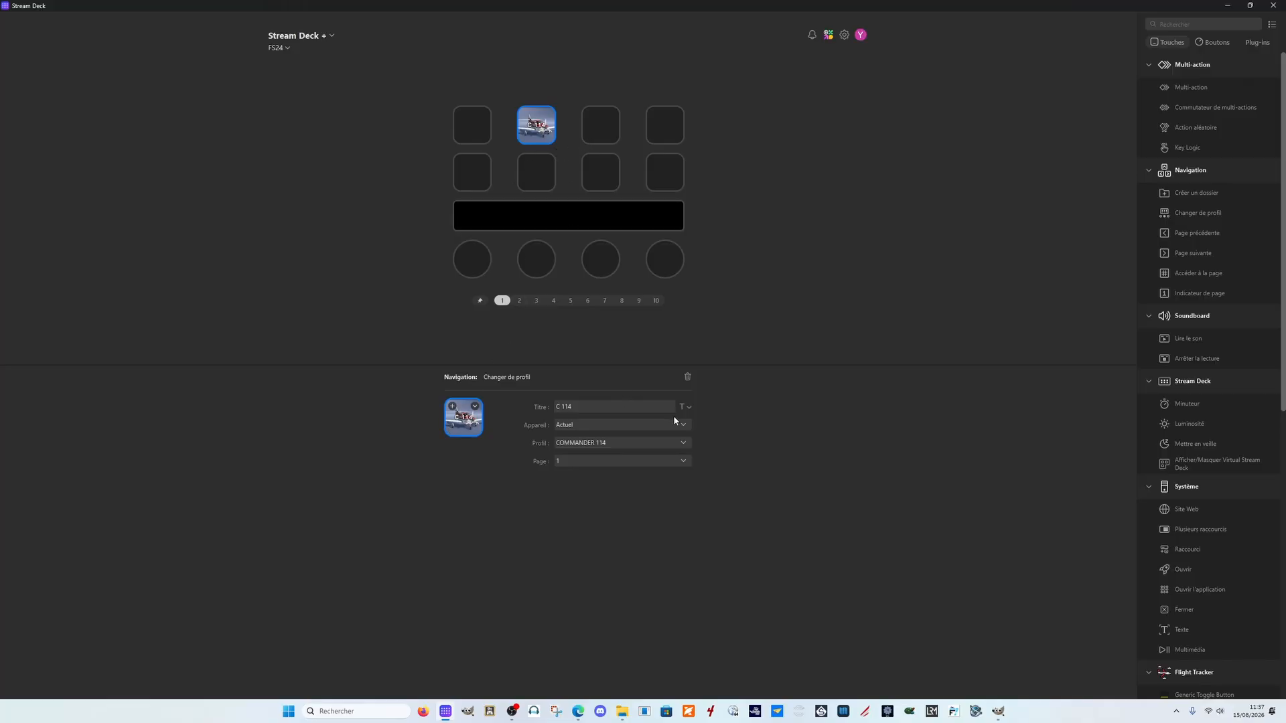
Step: Align the C 114 key's title to the top of the icon and set its size to 11 px, keeping the default font
click(689, 408)
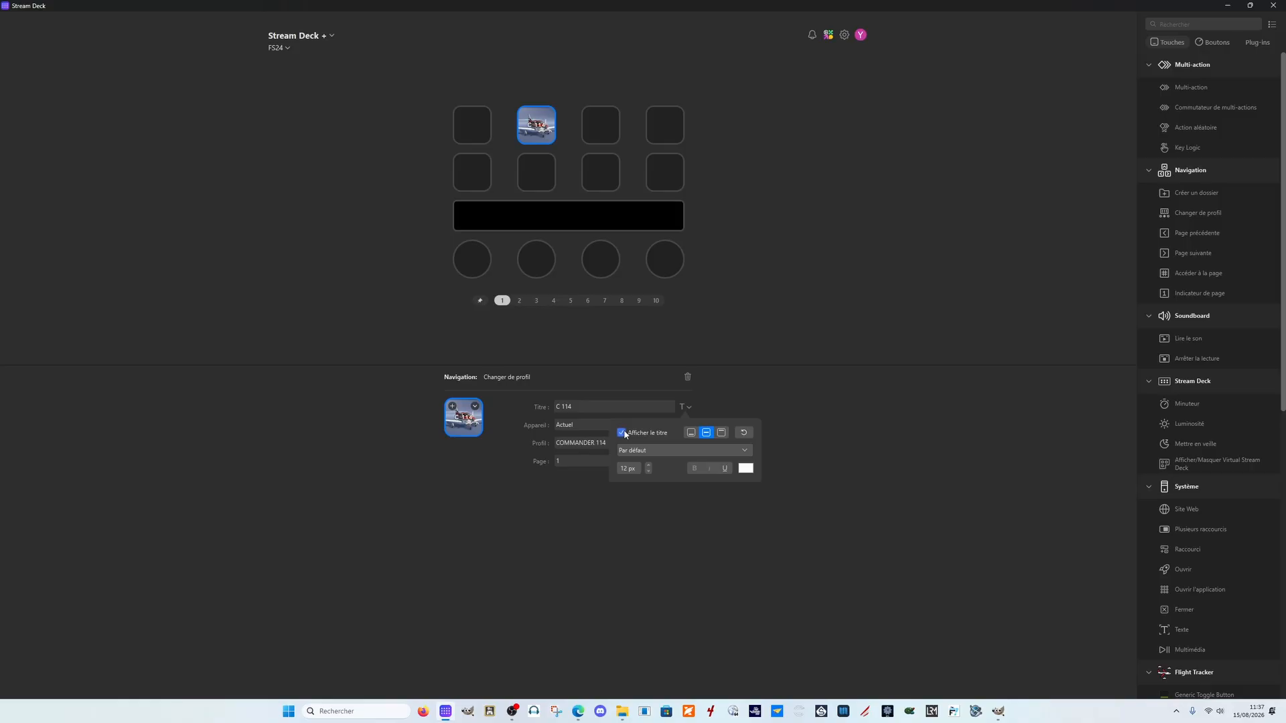
click(691, 434)
click(707, 433)
click(722, 434)
click(746, 451)
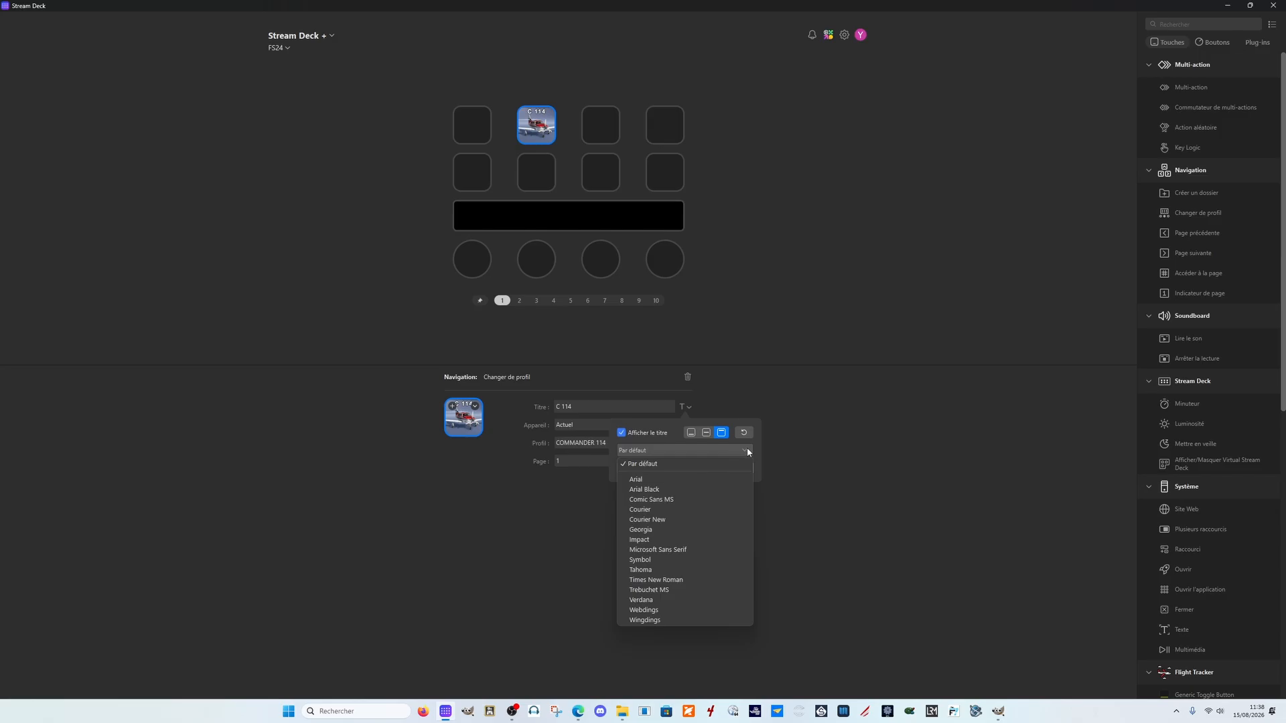
click(746, 447)
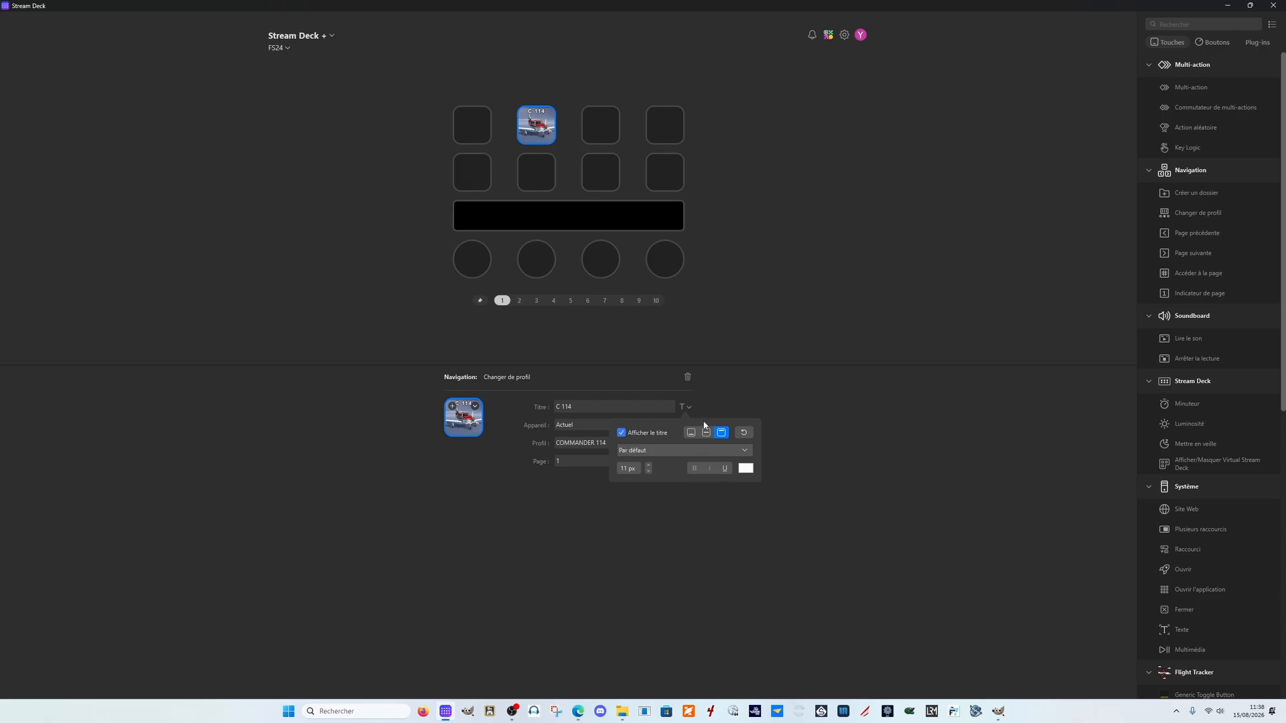
click(608, 520)
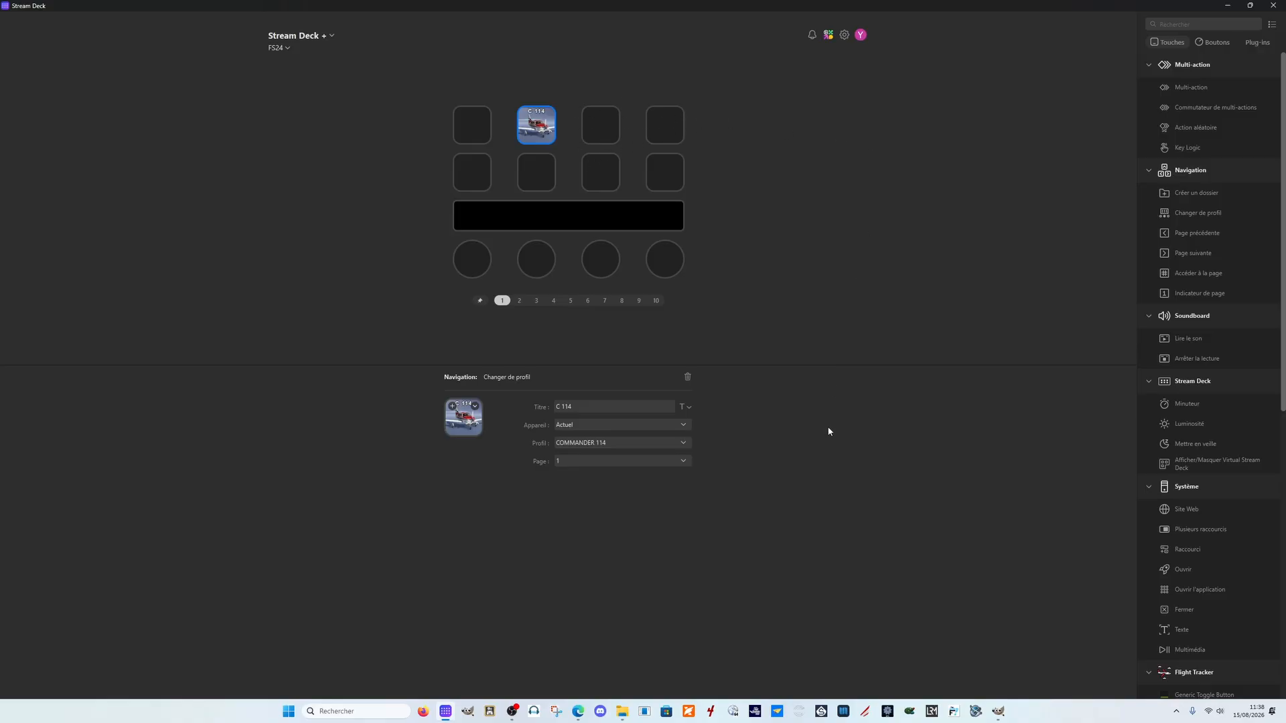
click(1252, 7)
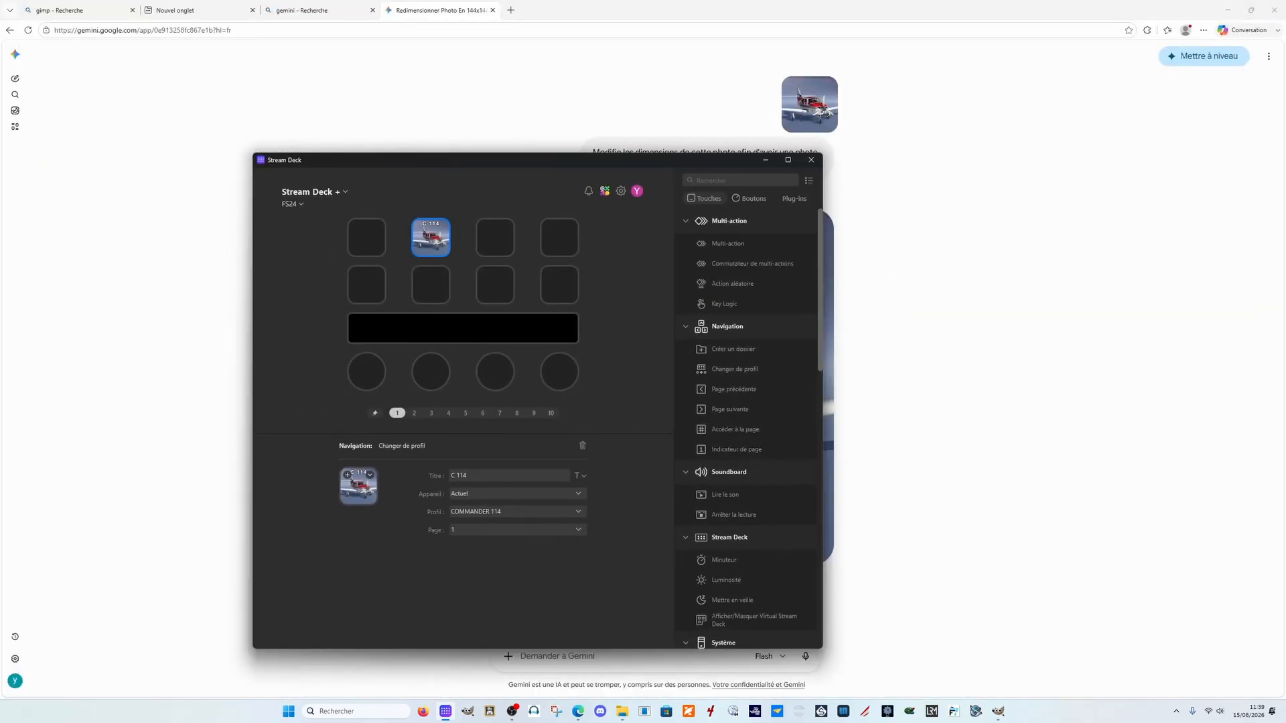
click(1124, 373)
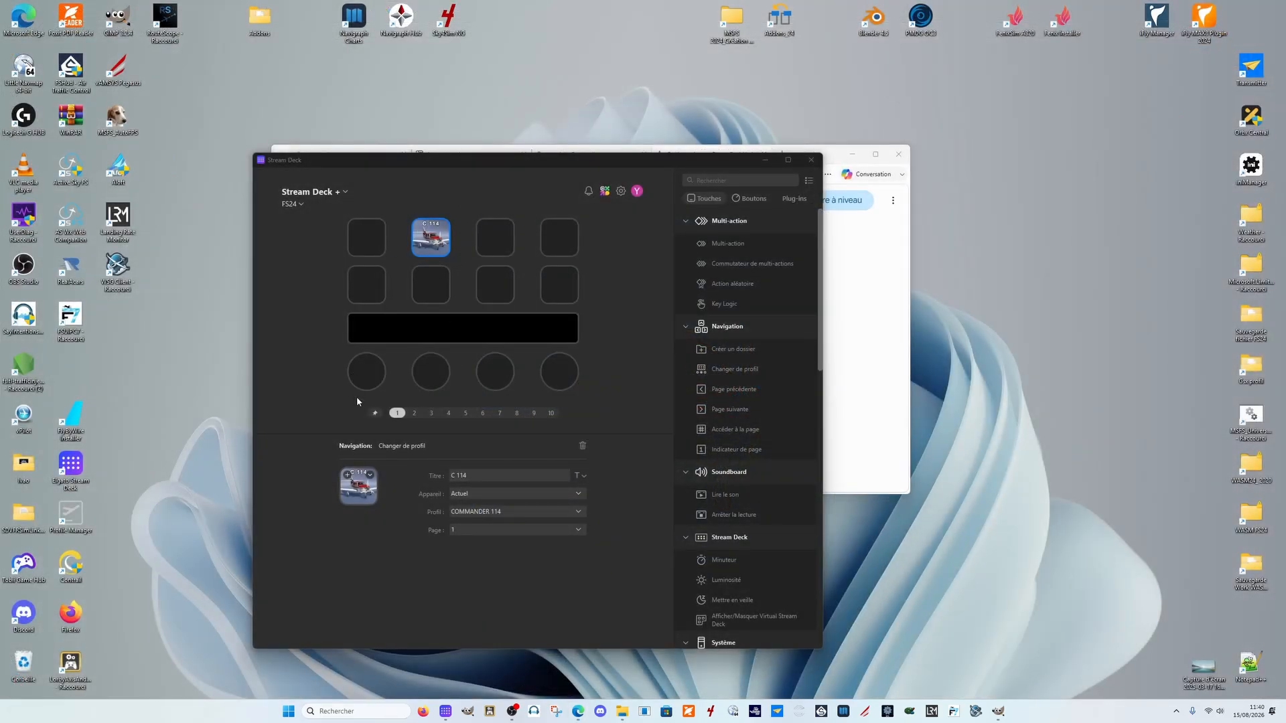
click(780, 160)
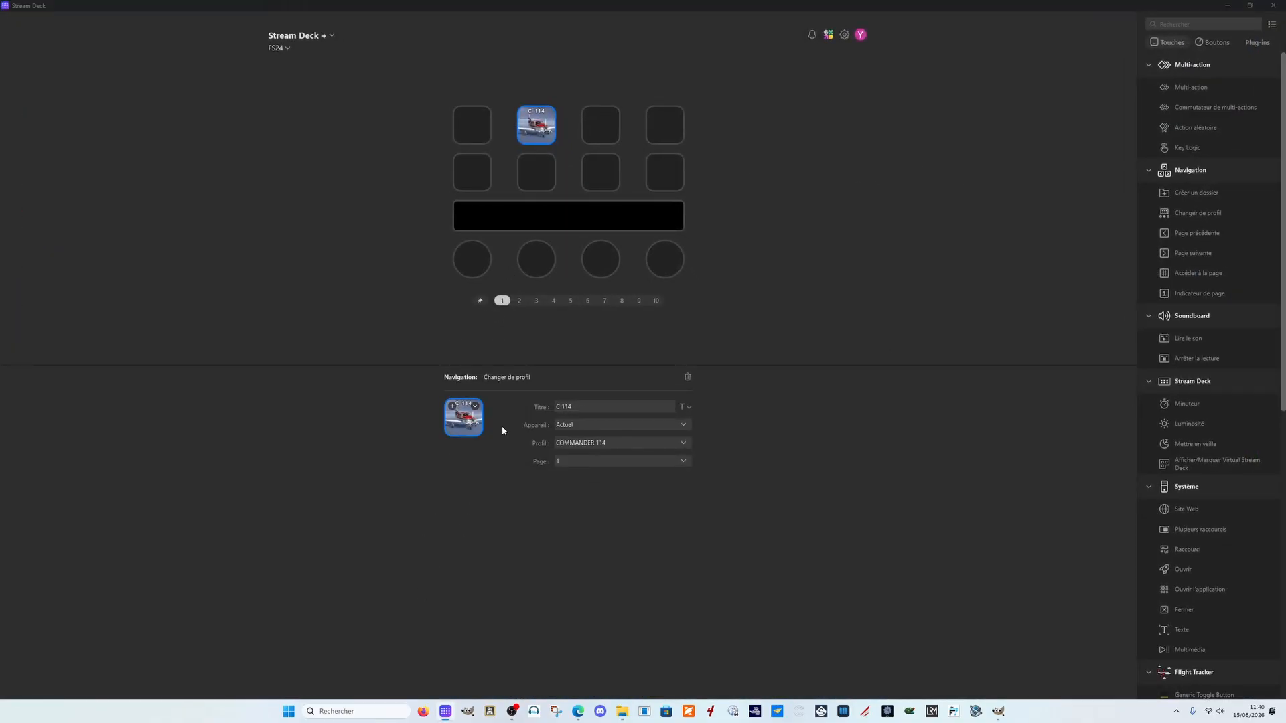
Step: Replace the C 114 key's icon with the C114 image from the 36_Commander 114 folder
click(464, 419)
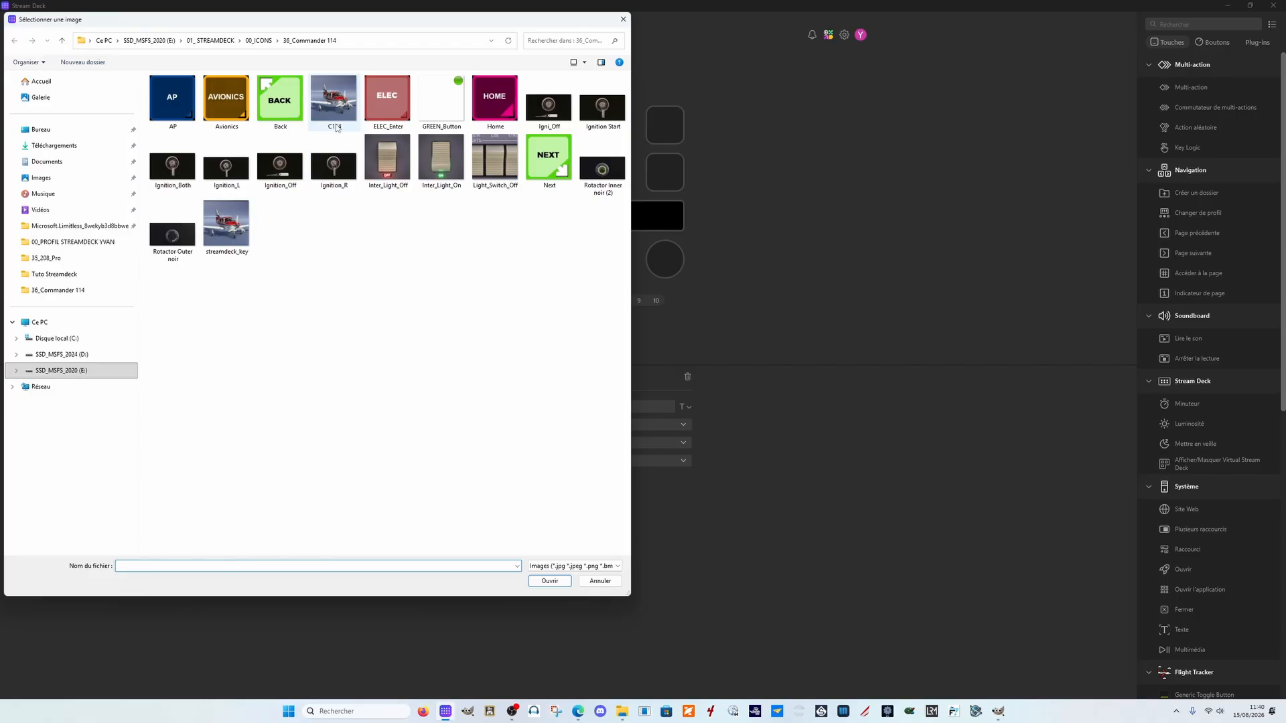
click(337, 128)
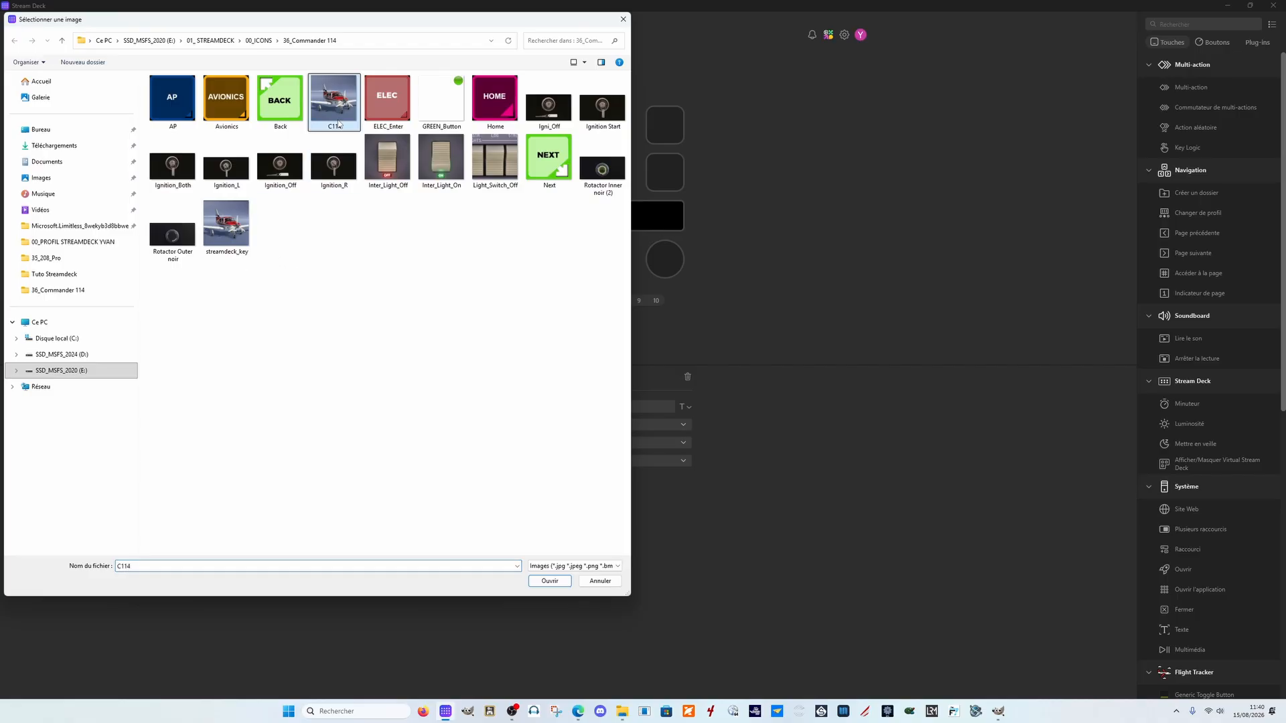
click(536, 581)
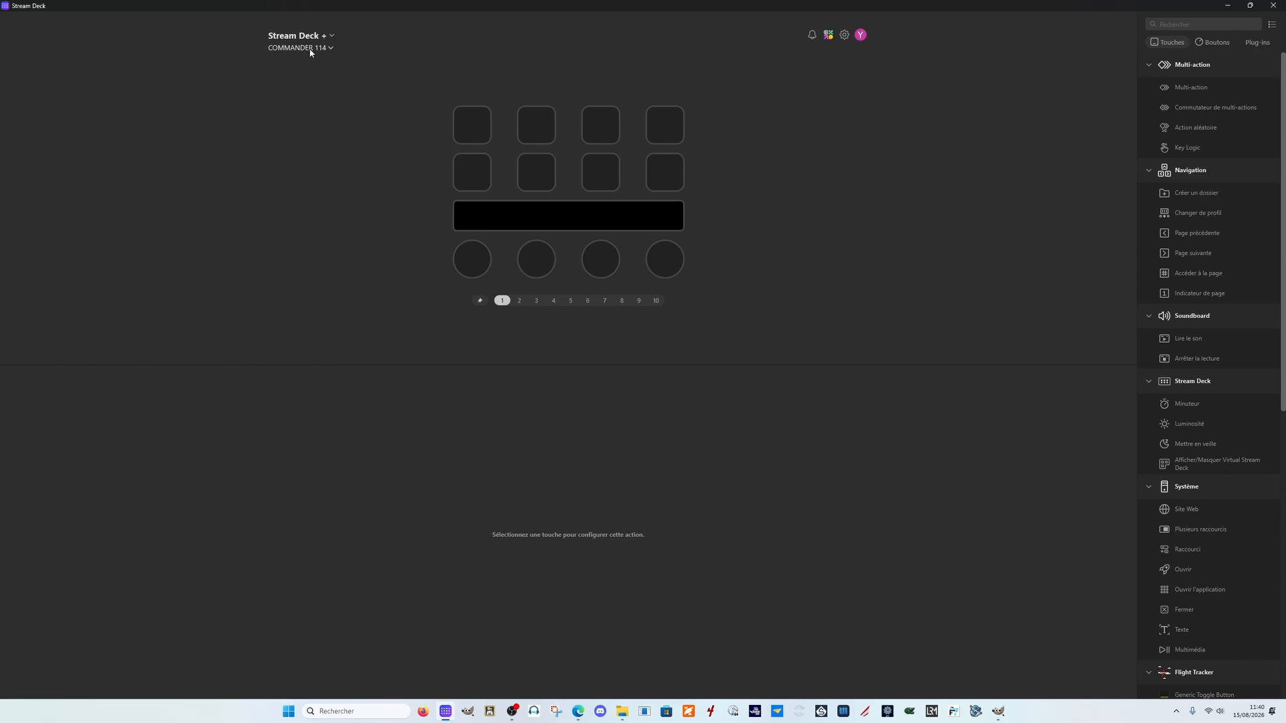
Step: Add a profile-switching key titled HOME to the first key of the COMMANDER 114 profile, targeting the FS24 profile
click(463, 132)
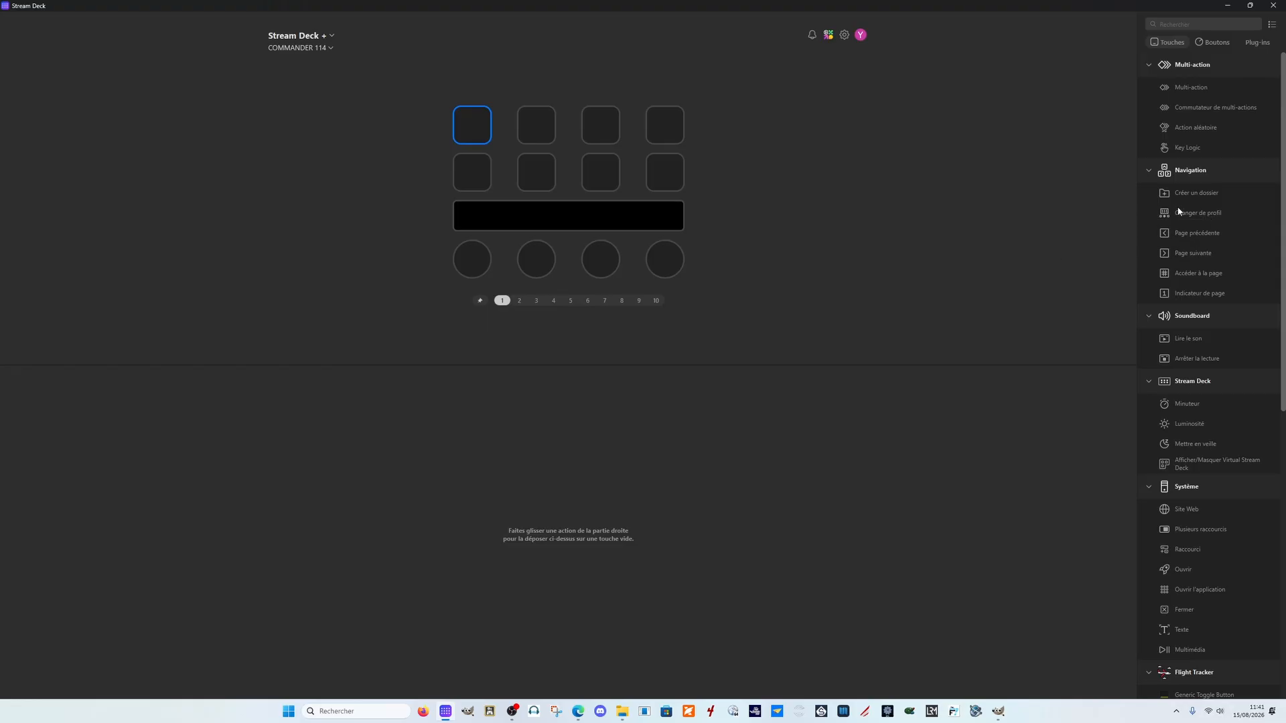
drag(1180, 211, 458, 117)
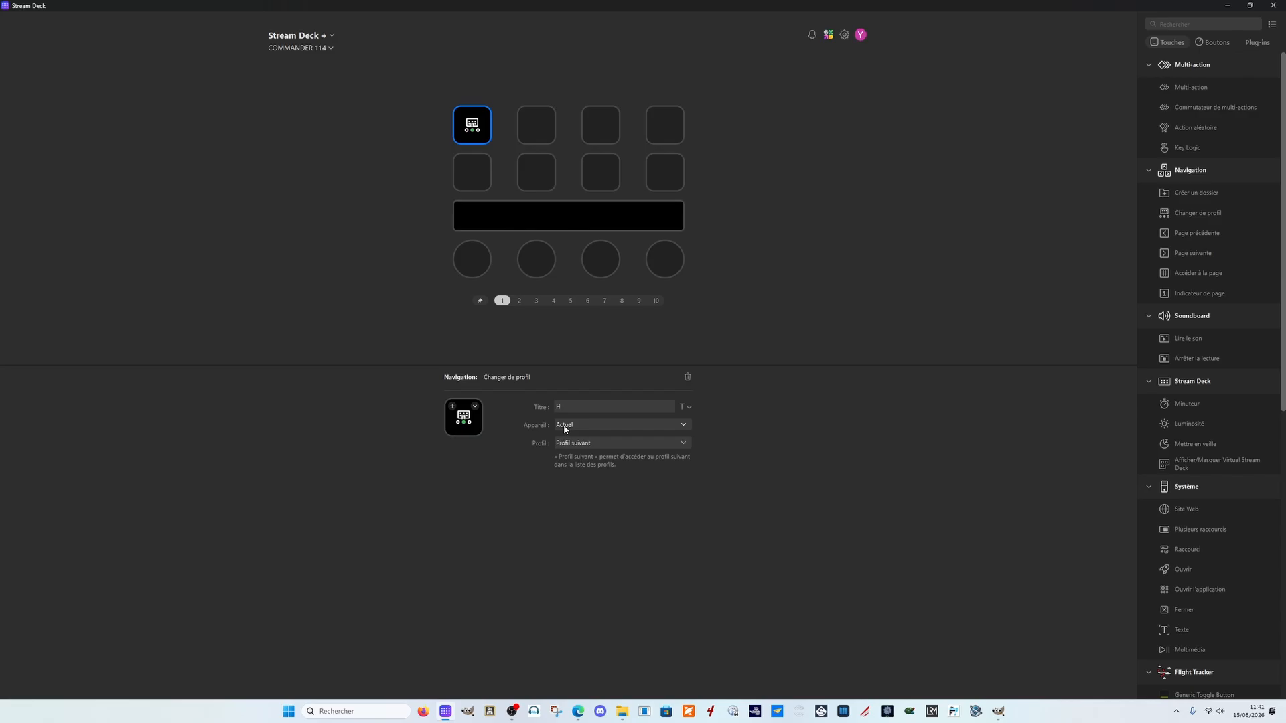
text(ME)
click(575, 443)
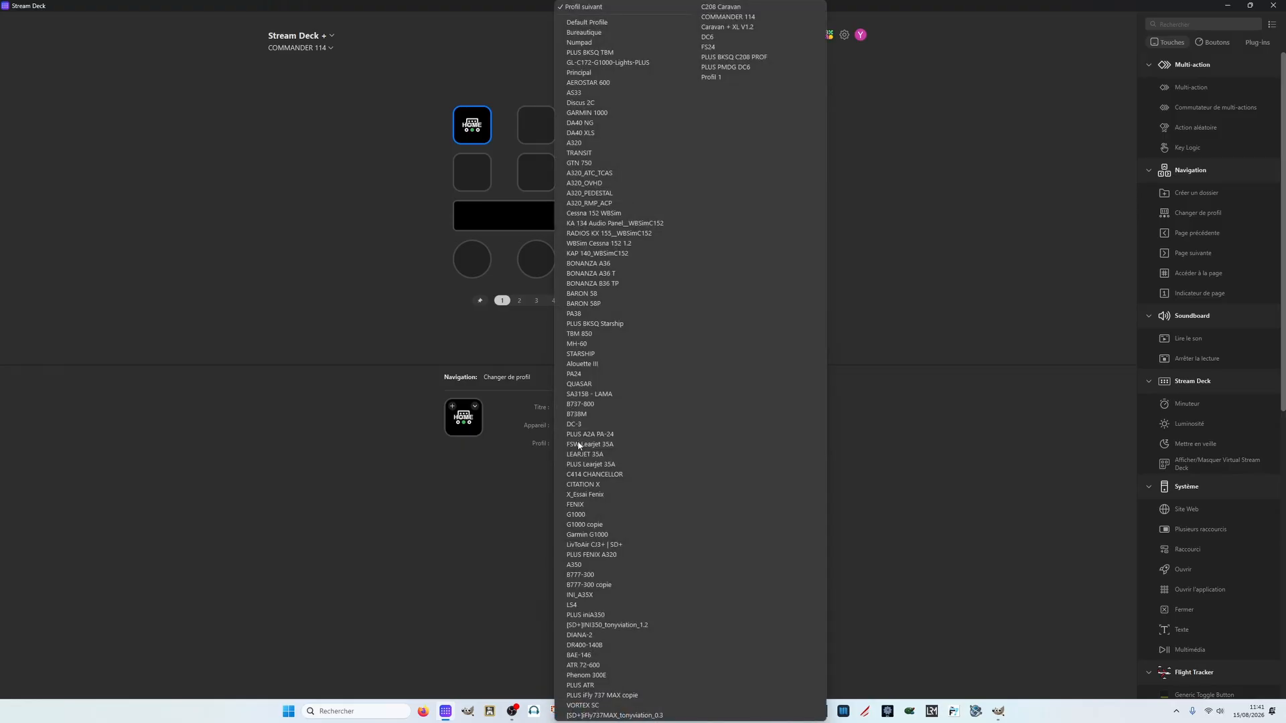
click(709, 47)
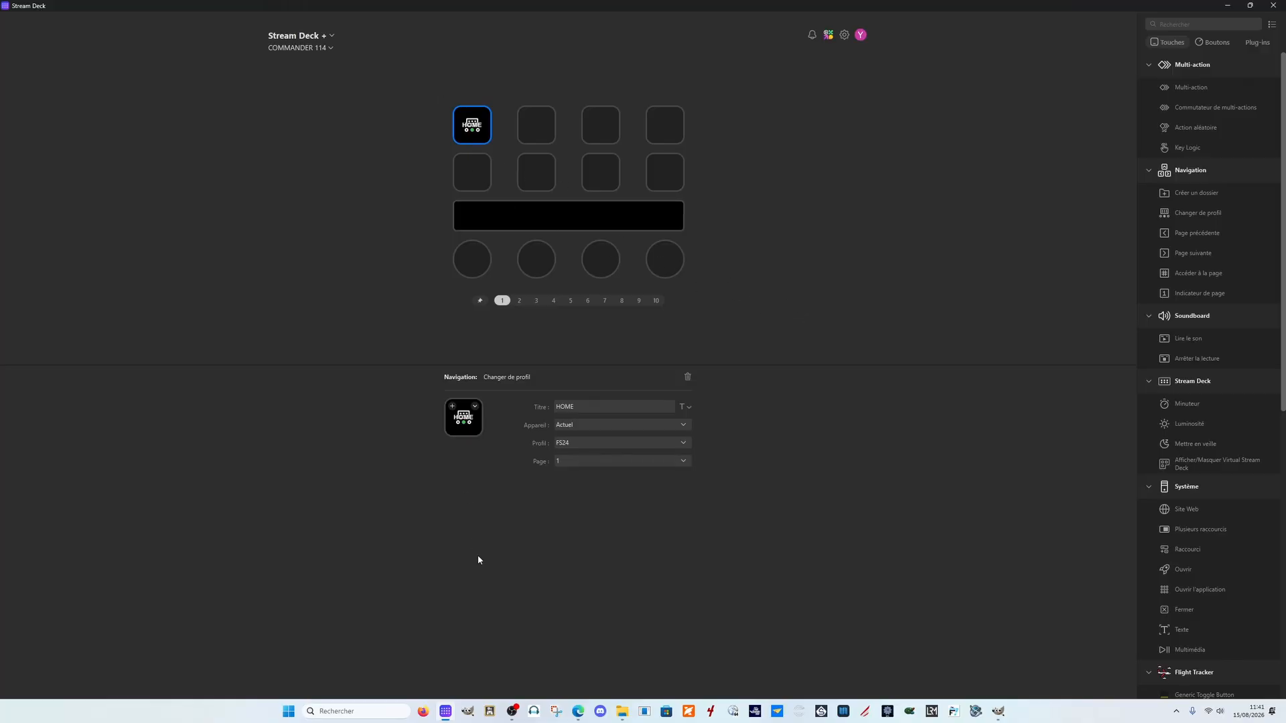
Step: Test the HOME and C 114 keys by switching between the COMMANDER 114 and FS24 profiles
double_click(472, 144)
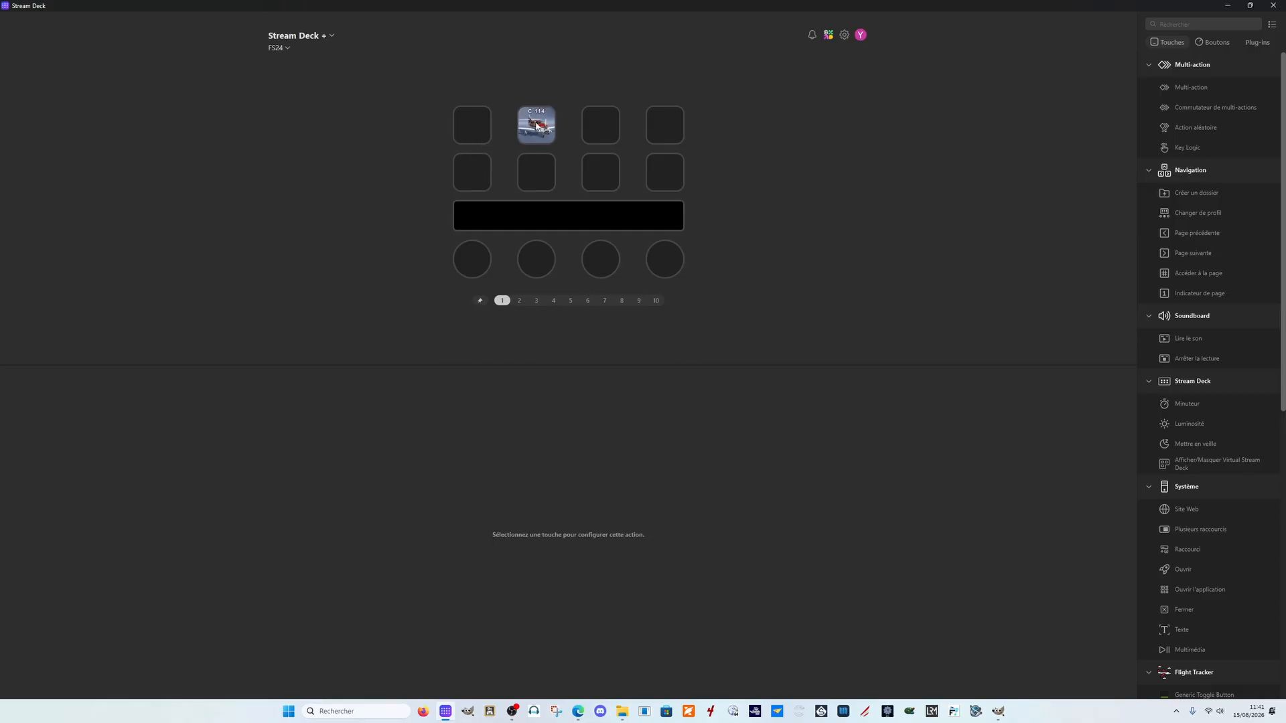
double_click(537, 125)
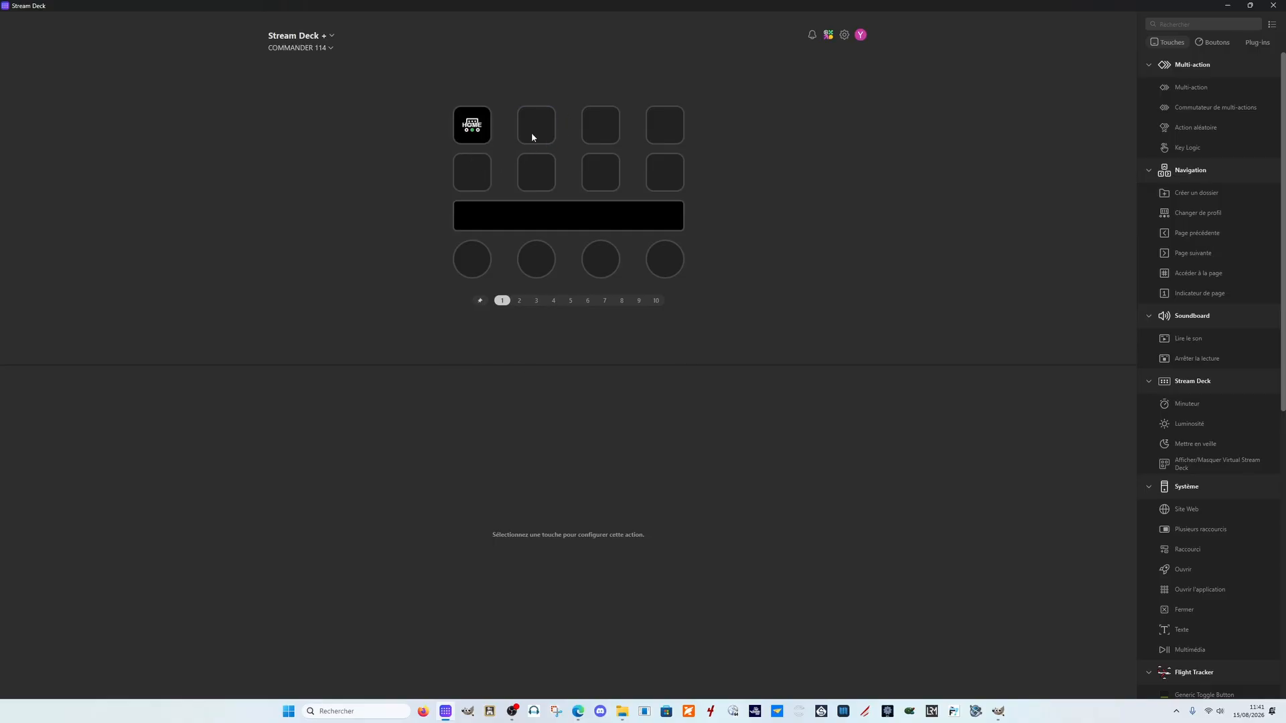
click(475, 135)
Step: Restore the Stream Deck window to a smaller size and place it so the Gemini photo resizing page can be seen behind it
click(1250, 6)
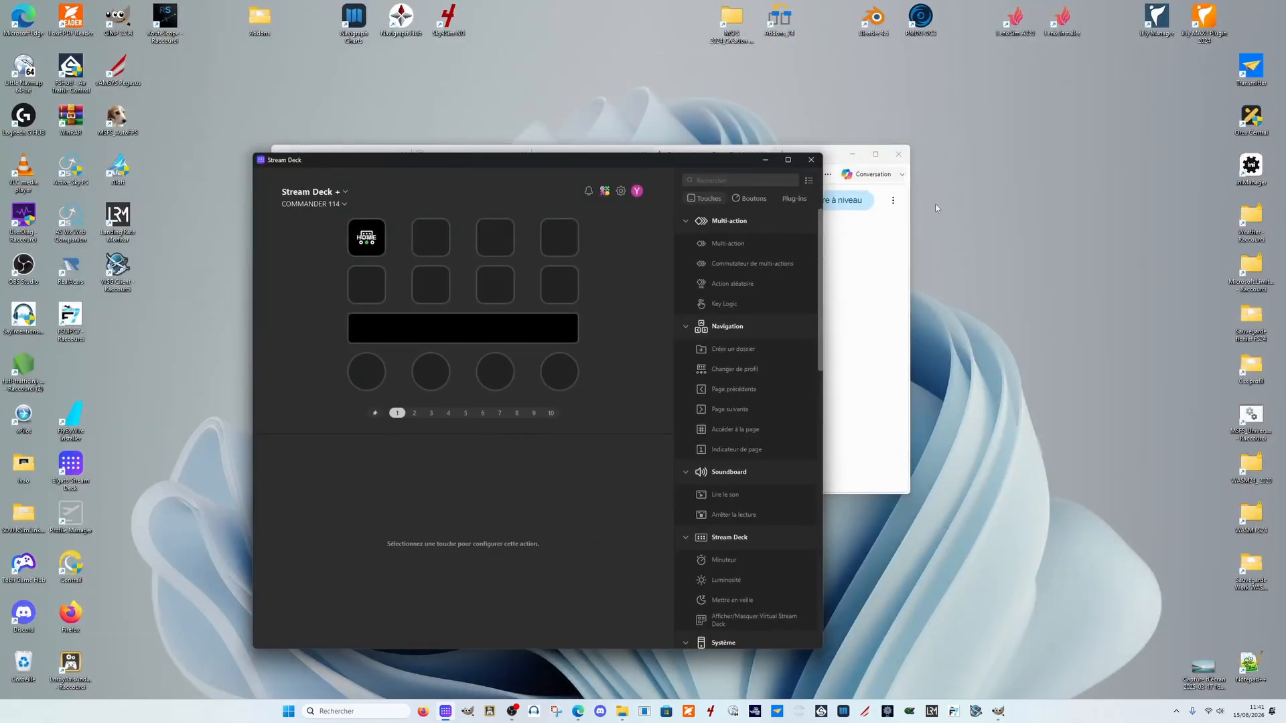
click(847, 278)
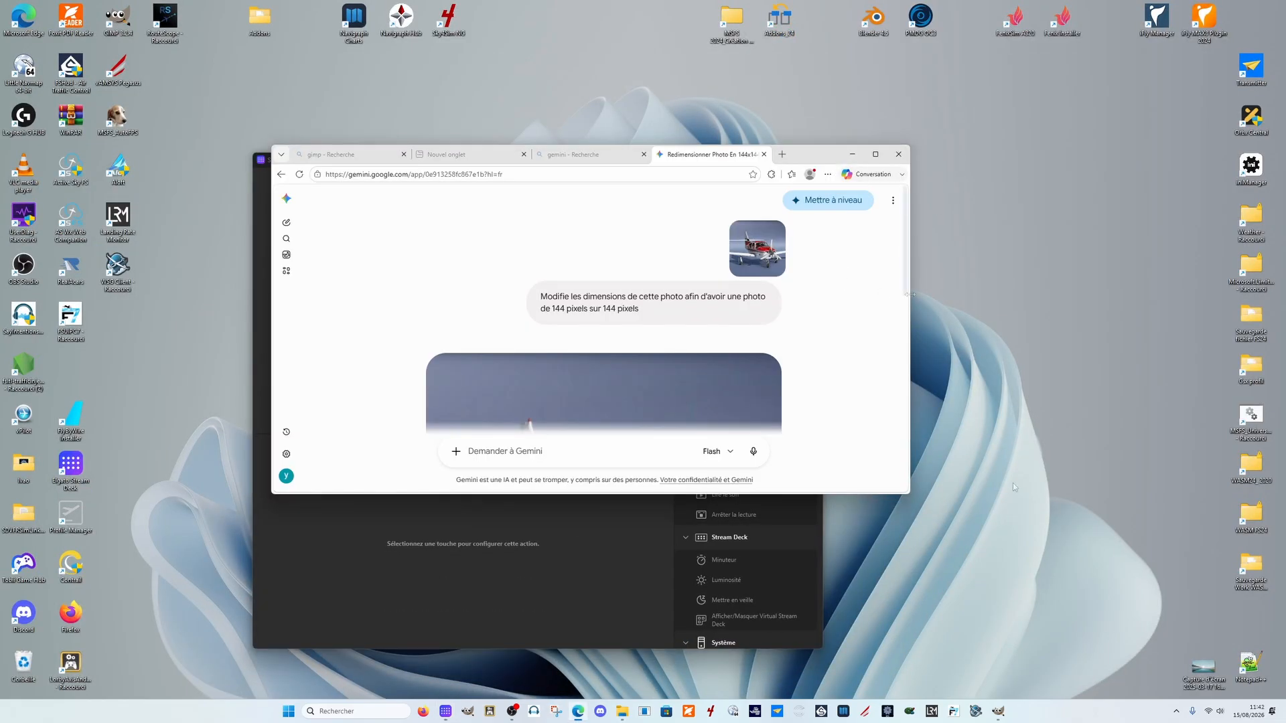
click(600, 559)
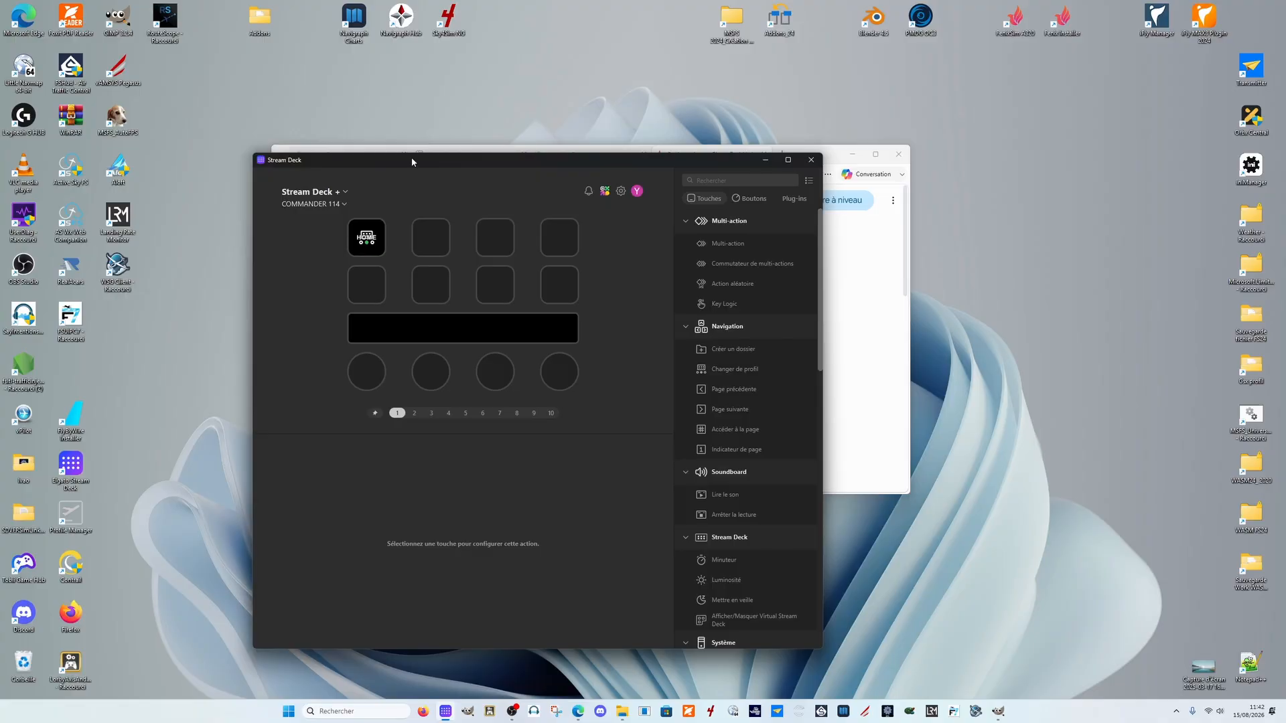
drag(412, 161, 508, 199)
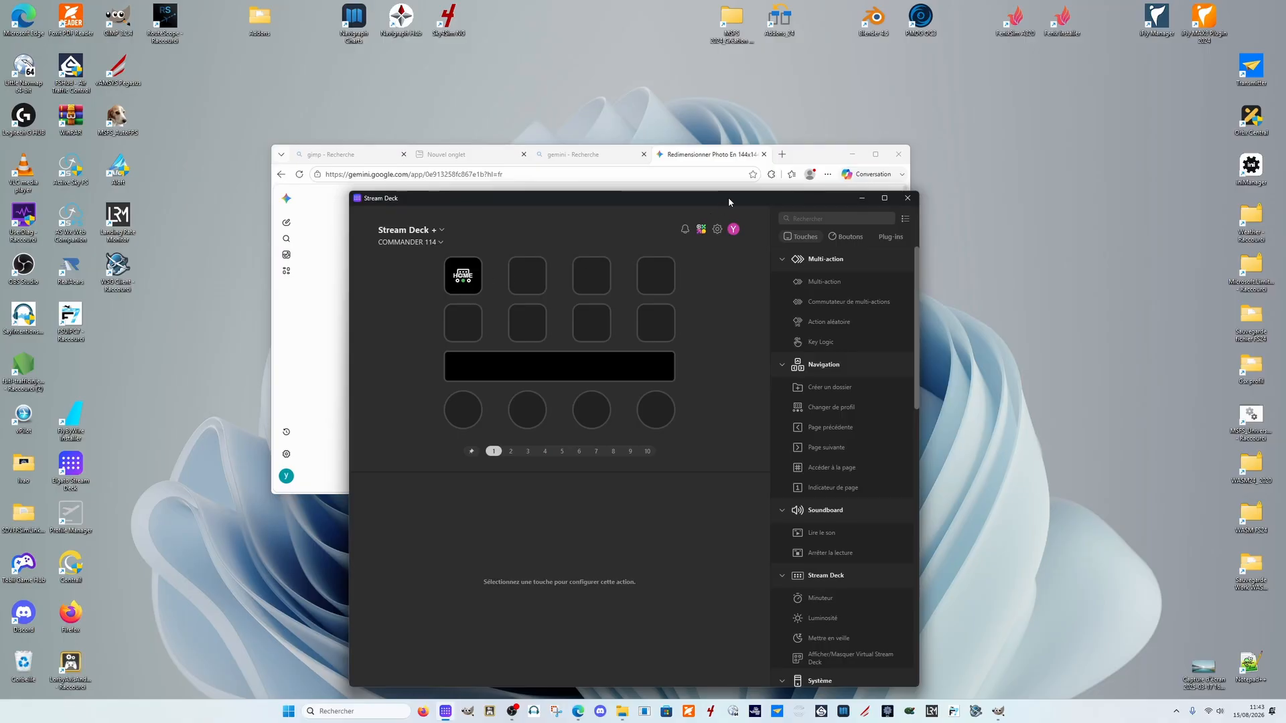
drag(728, 195, 679, 287)
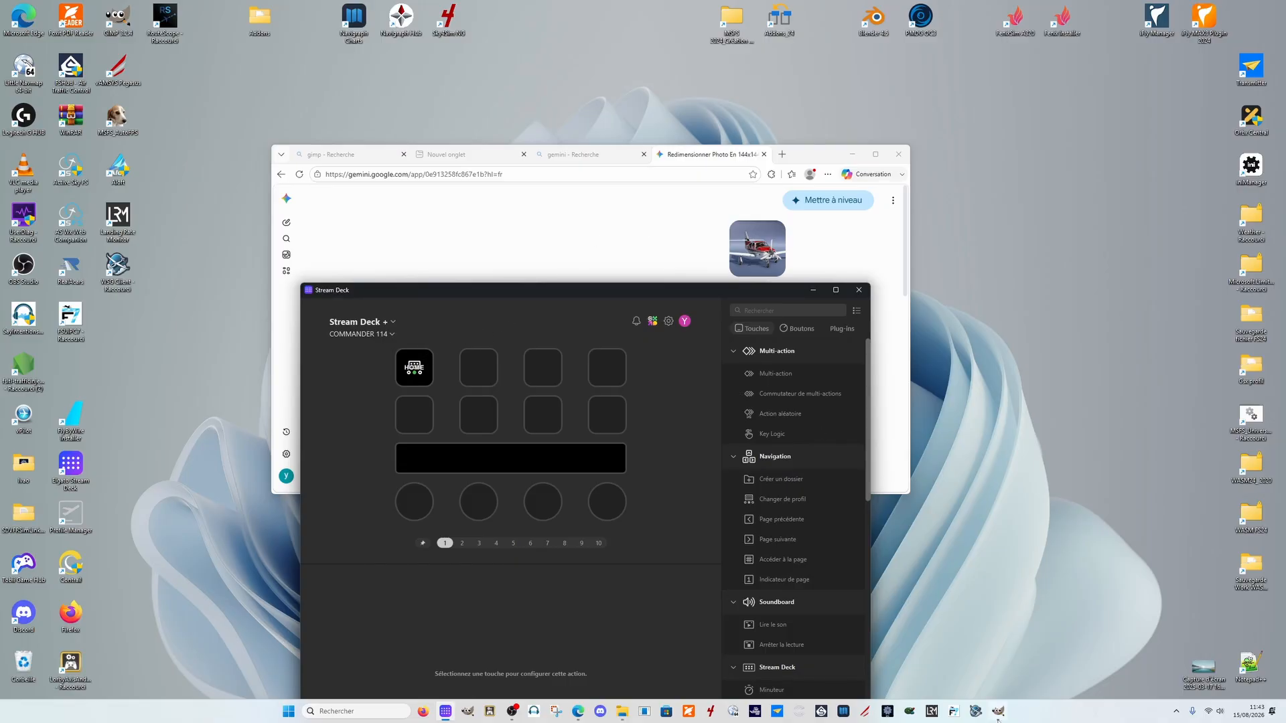
Step: Switch to GIMP to view the image editor and return to Stream Deck
mouse_move(998, 715)
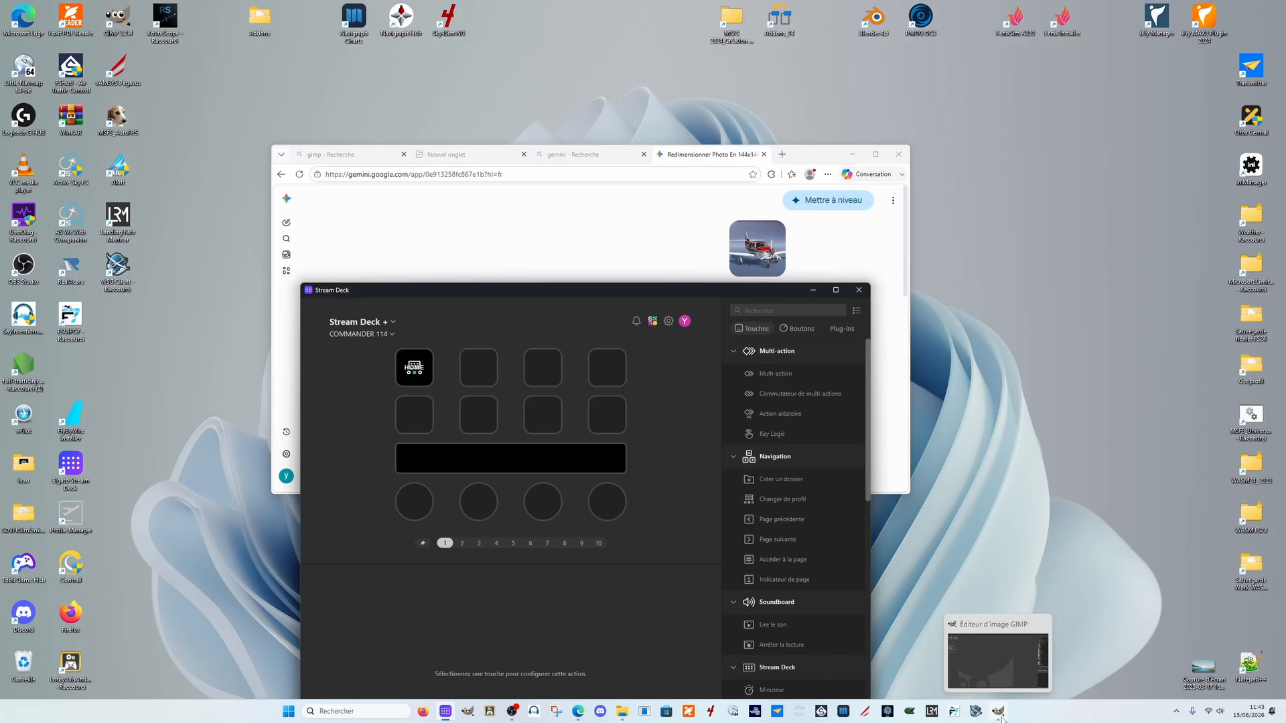
click(999, 713)
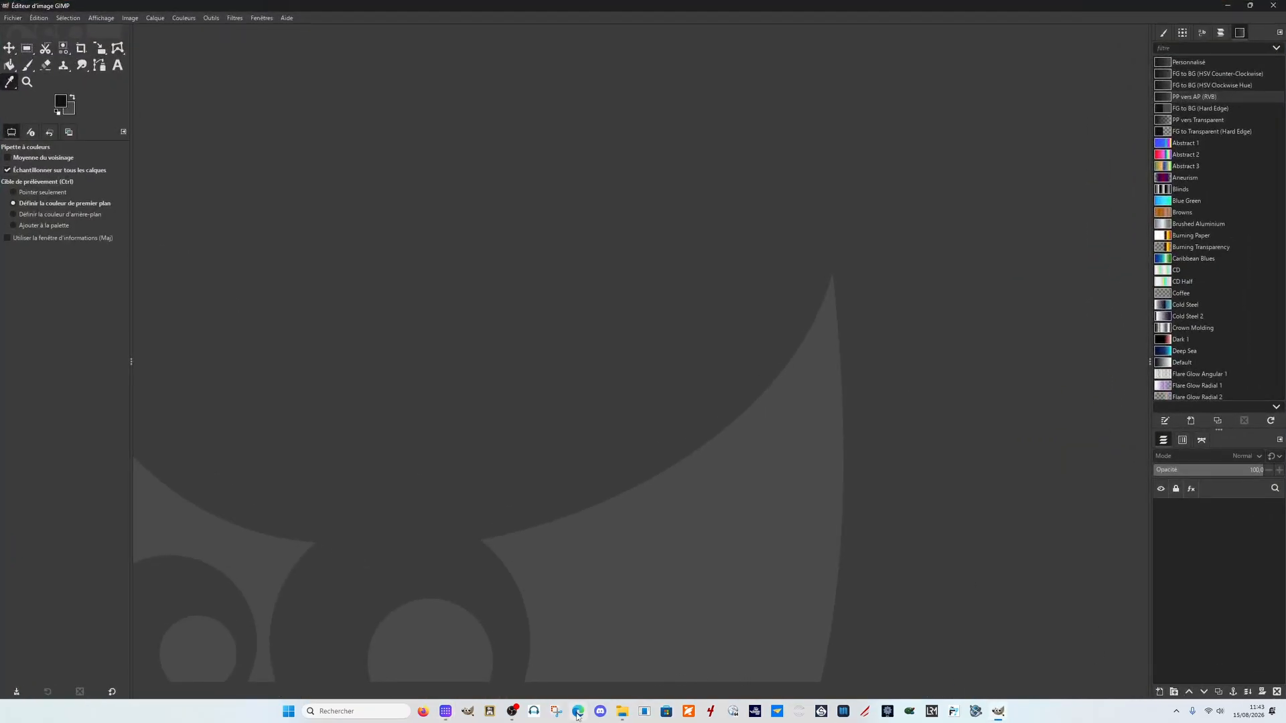
click(445, 712)
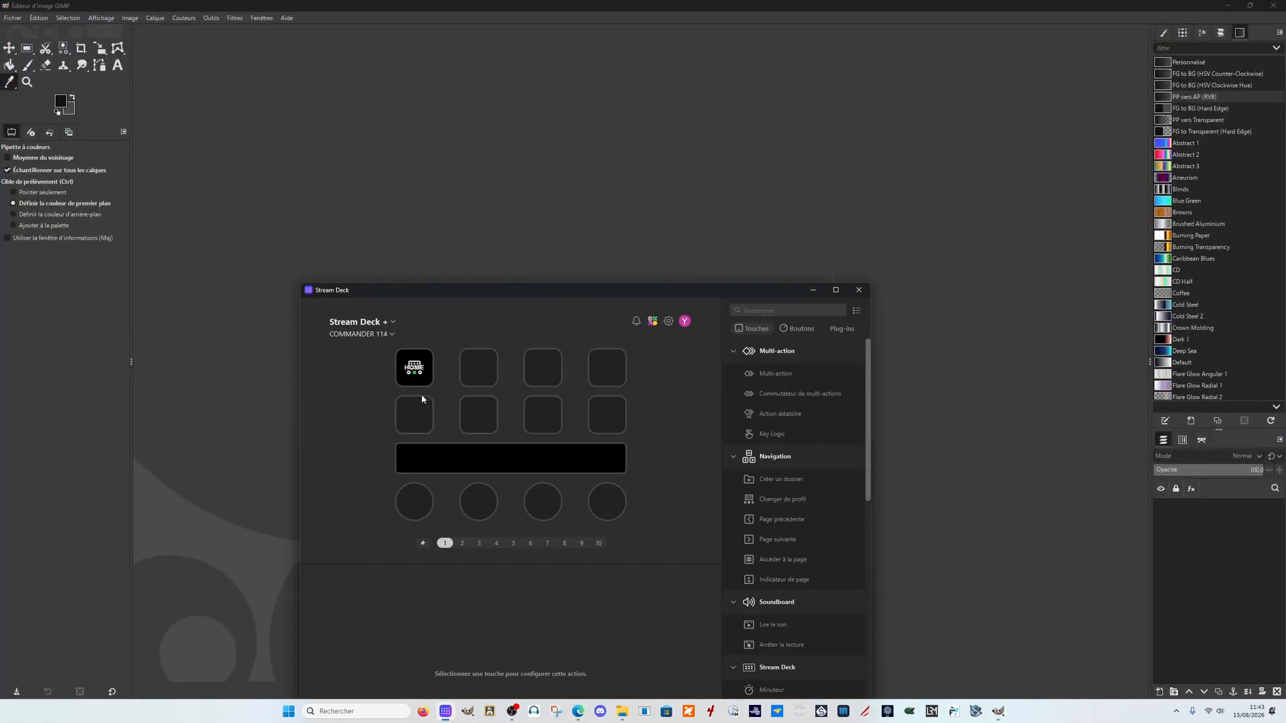
Step: Set the HOME key's icon to the Home image from the 36_Commander 114 folder
click(420, 367)
drag(466, 289, 442, 86)
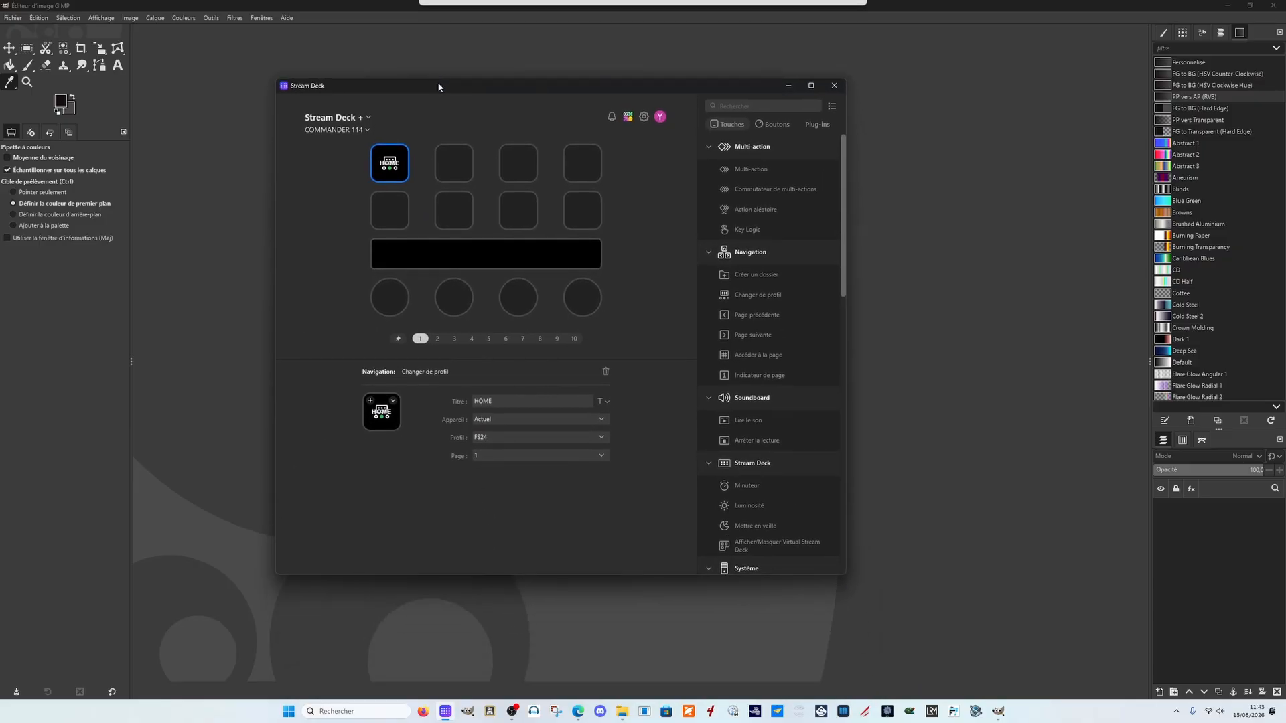
click(395, 402)
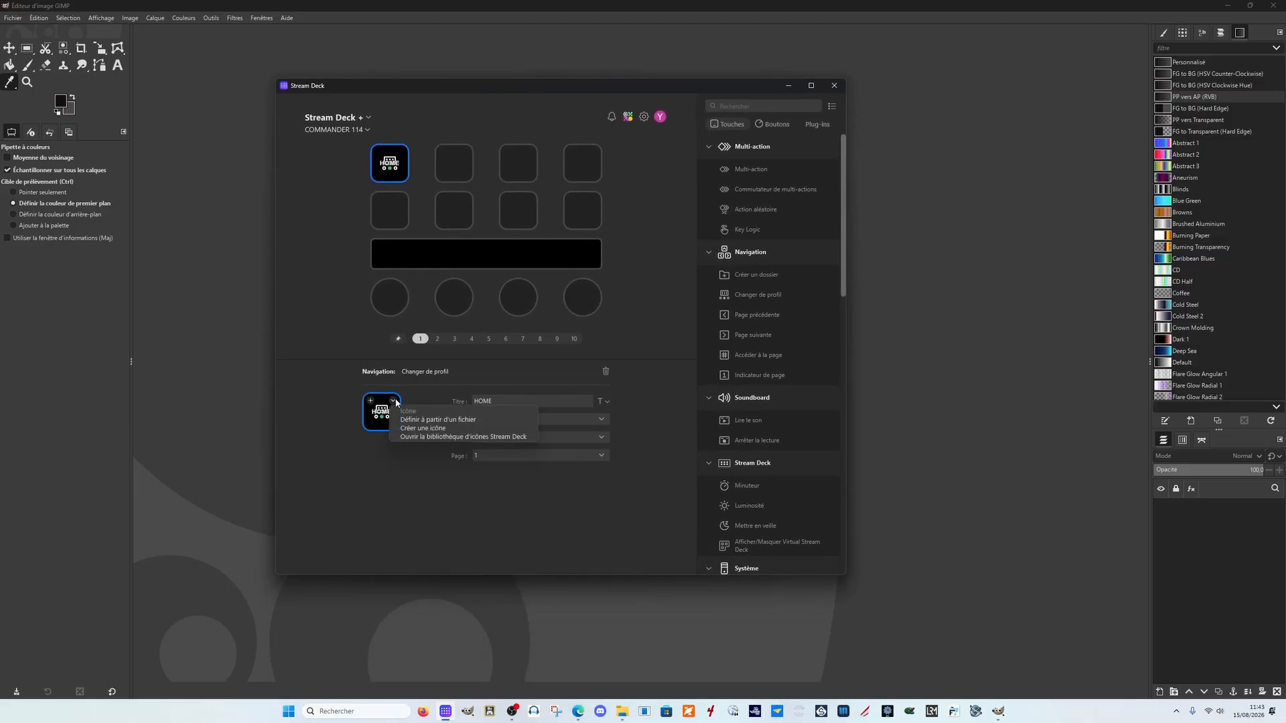
click(439, 420)
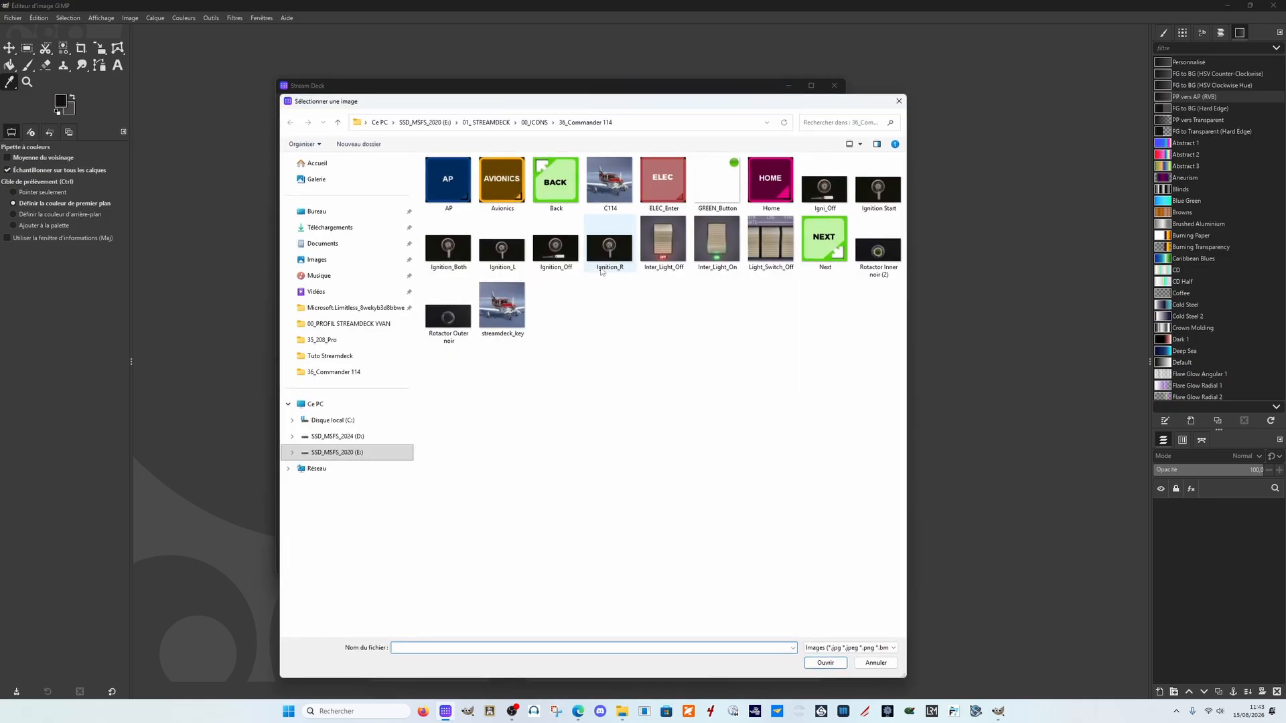
click(770, 179)
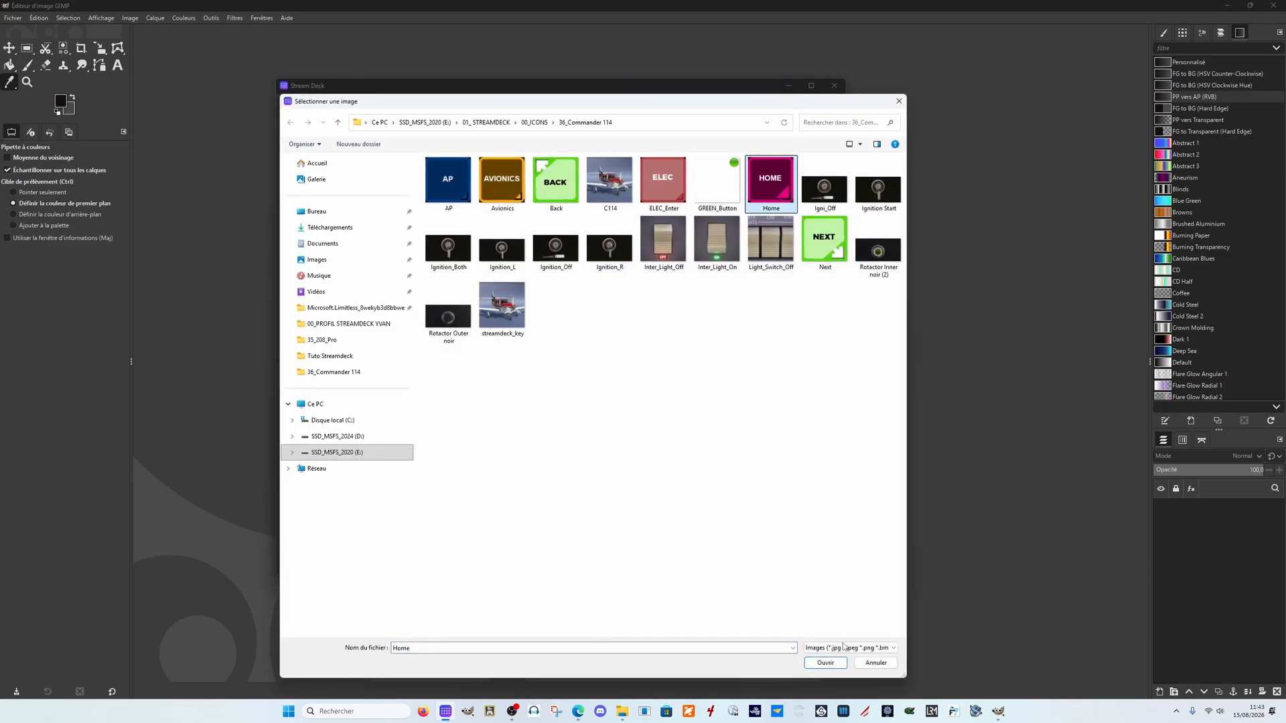
click(826, 663)
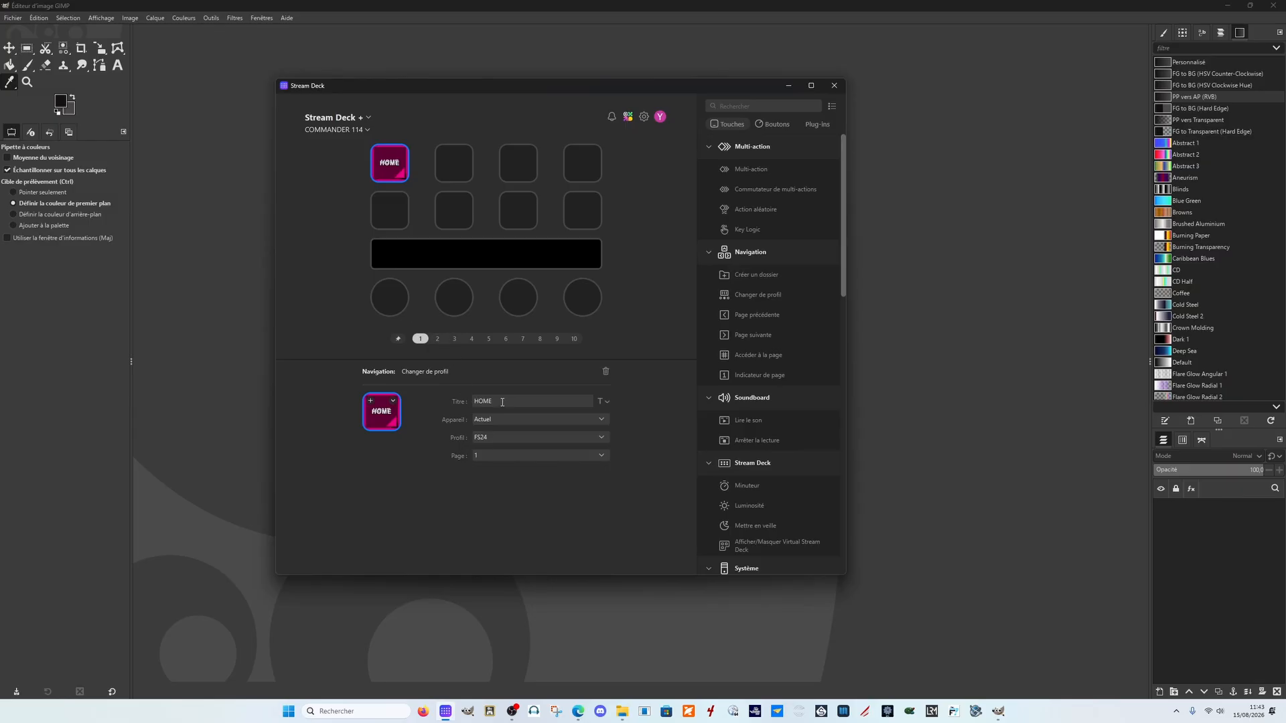
Step: Hide the HOME key's title so only the text in its icon is displayed
drag(502, 402, 431, 403)
click(606, 402)
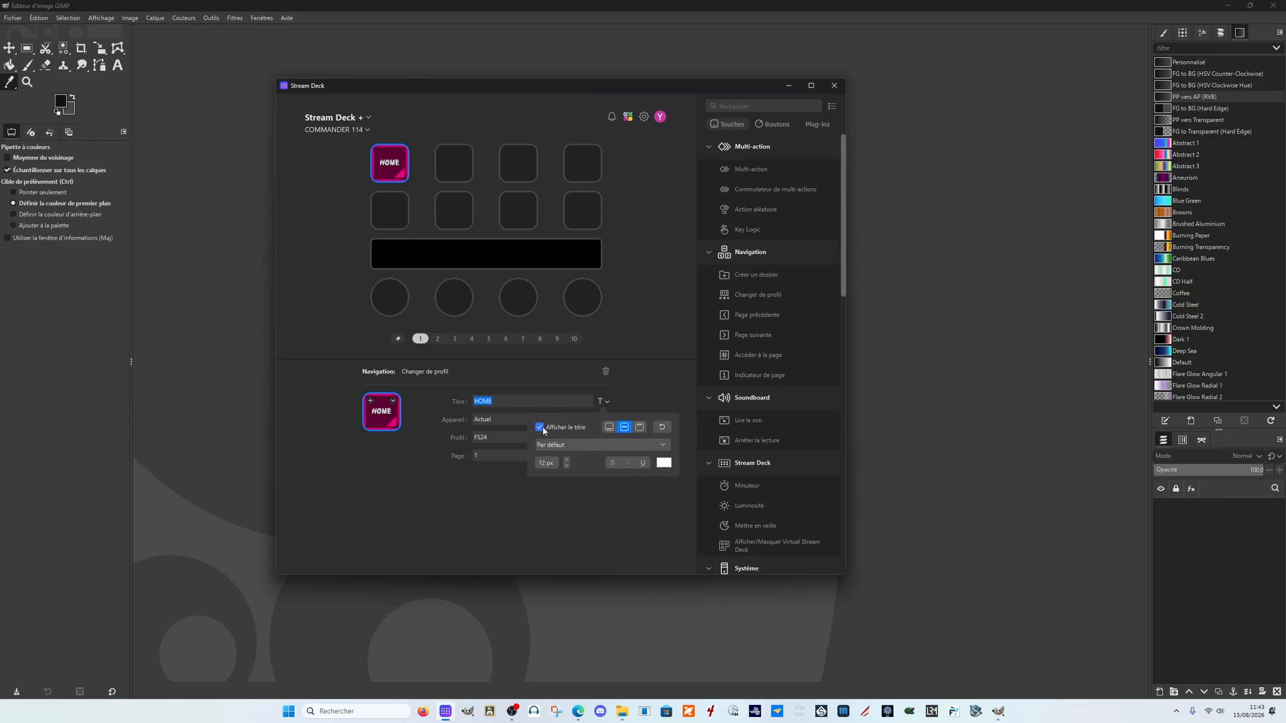
click(540, 427)
click(639, 349)
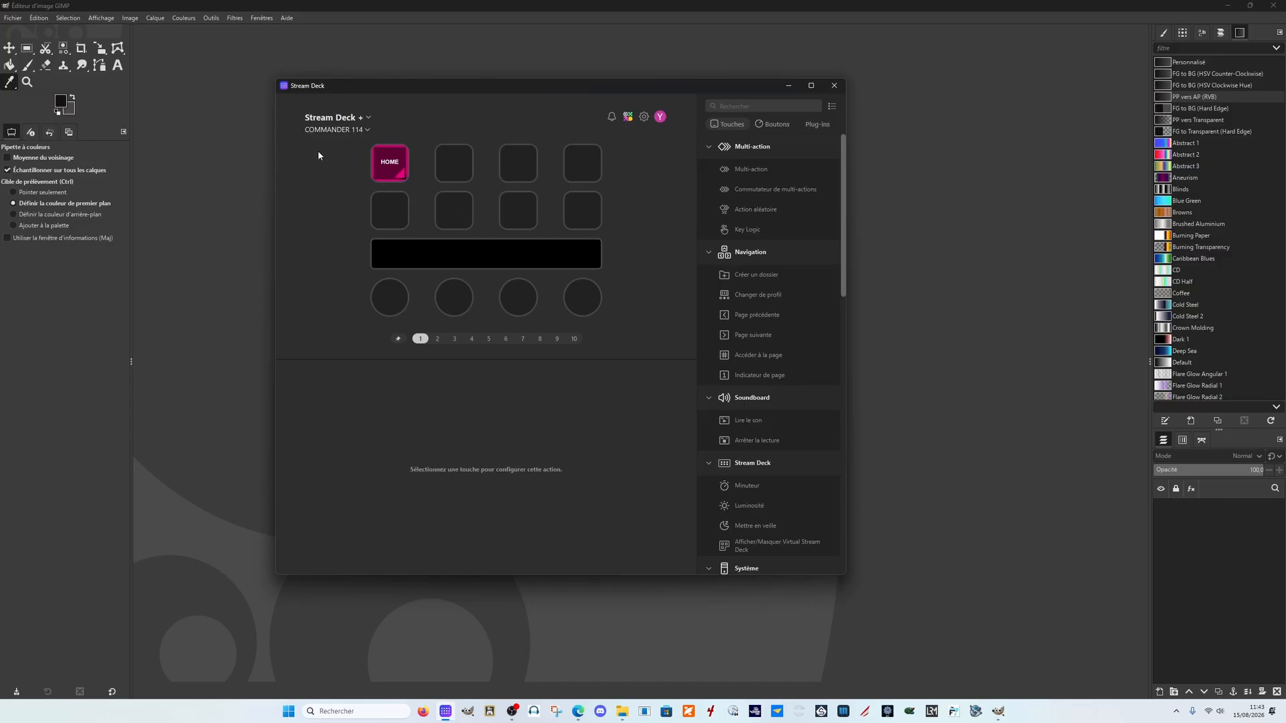
Step: Open the profile preferences and bring up the management options for the COMMANDER 114 profile
click(351, 130)
click(467, 91)
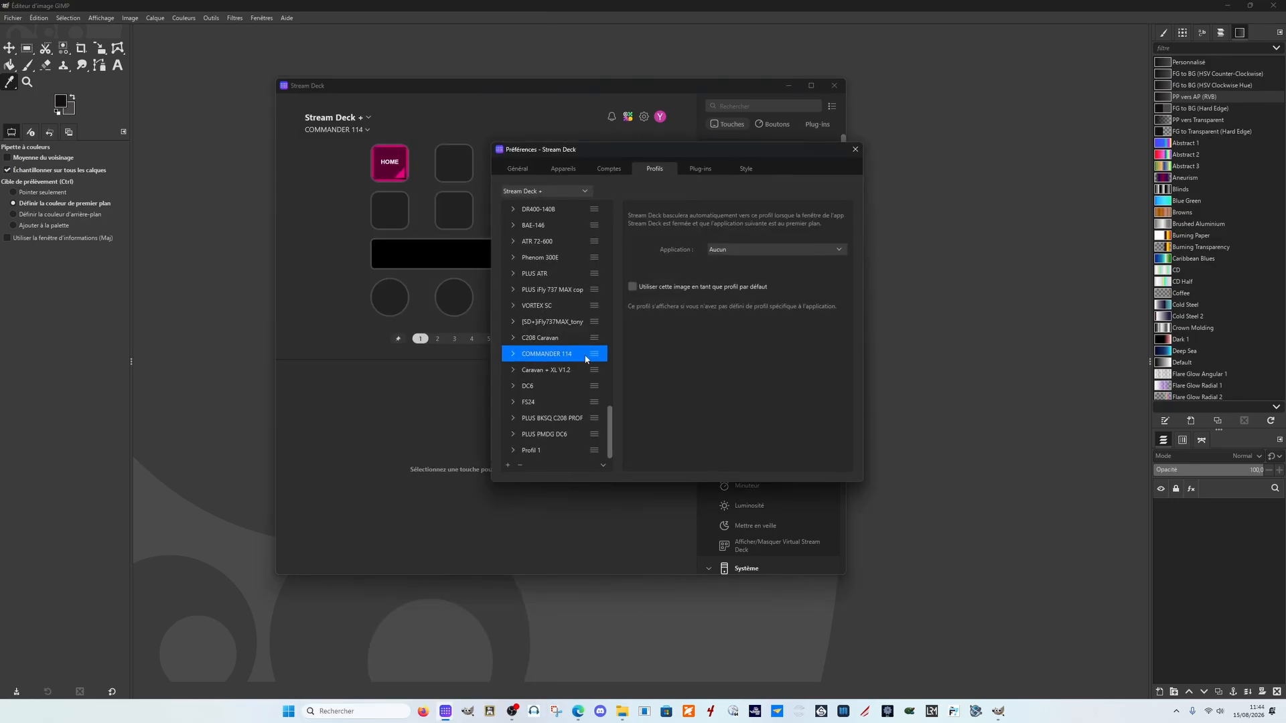
click(591, 355)
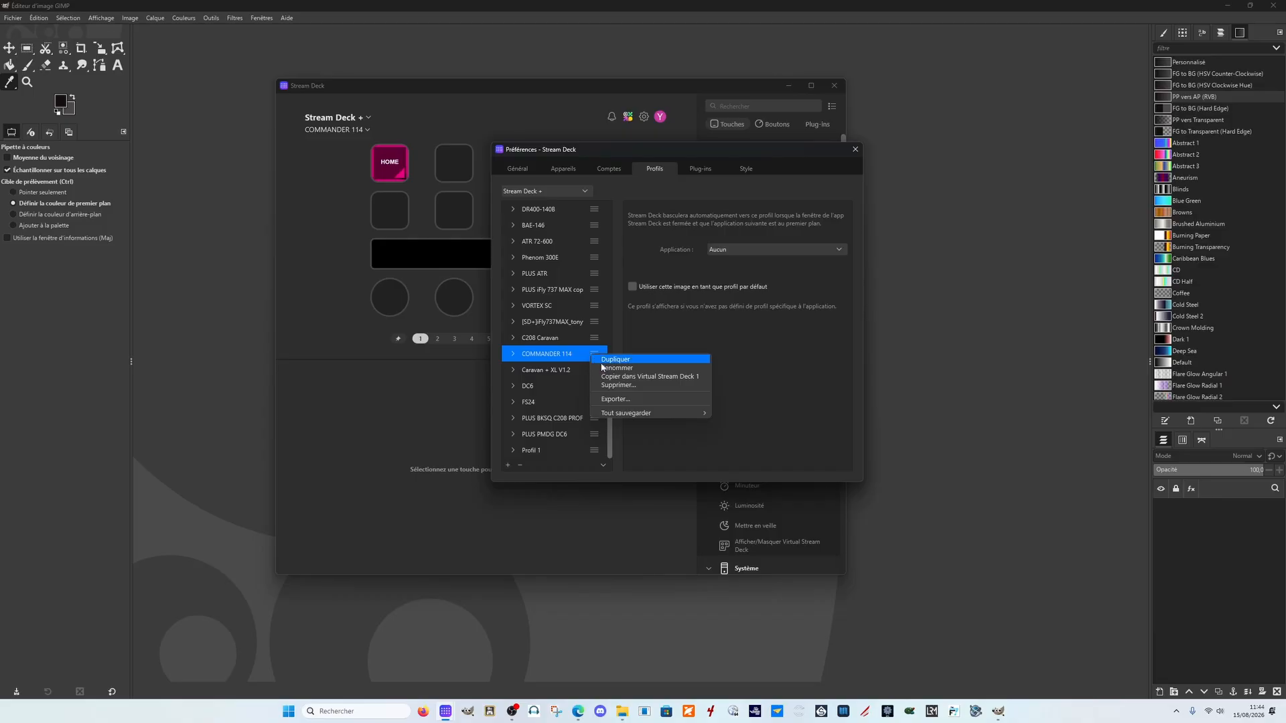
Step: Export the COMMANDER 114 profile to the profile backup folder under the name COMMANDER 114, and close the preferences
click(616, 399)
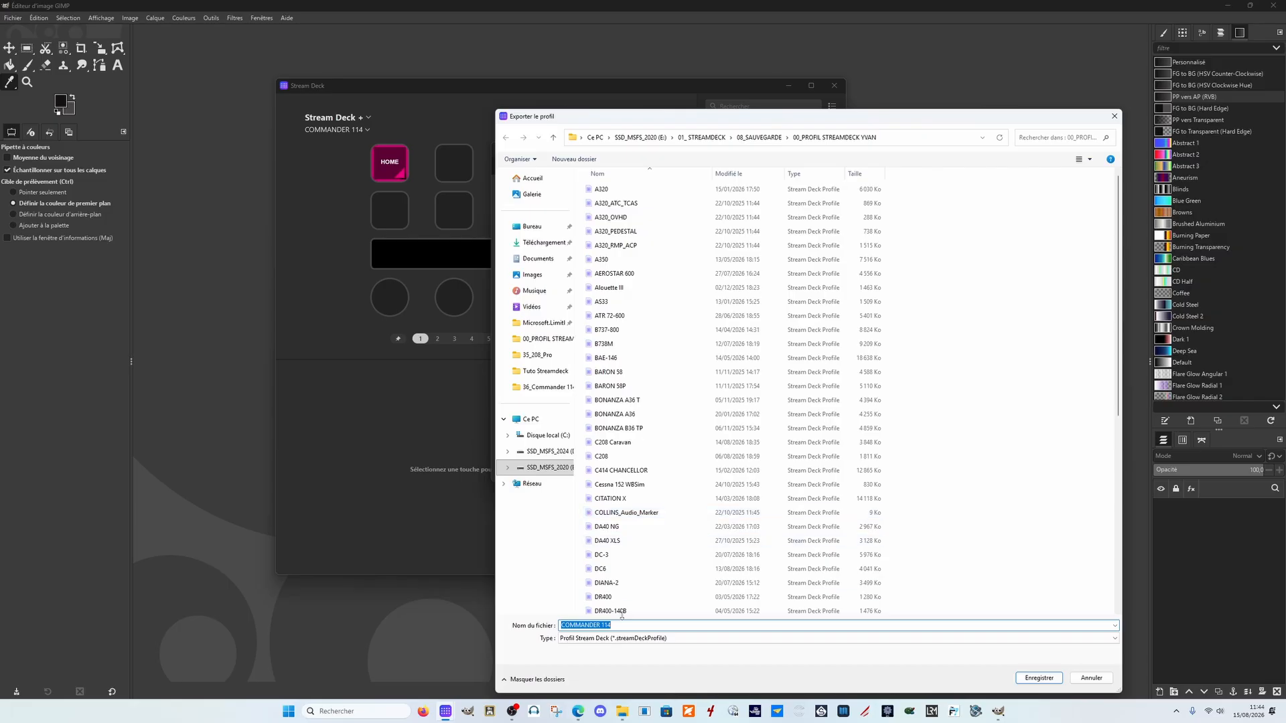
click(1038, 679)
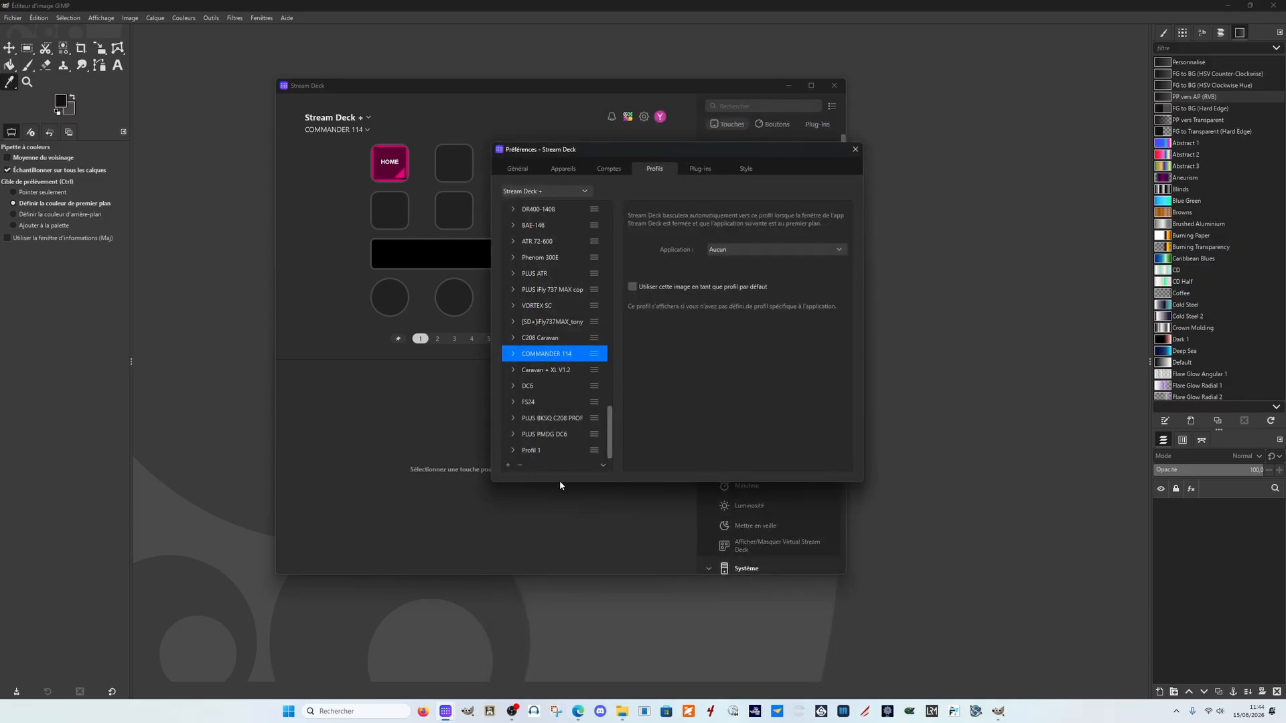
click(861, 148)
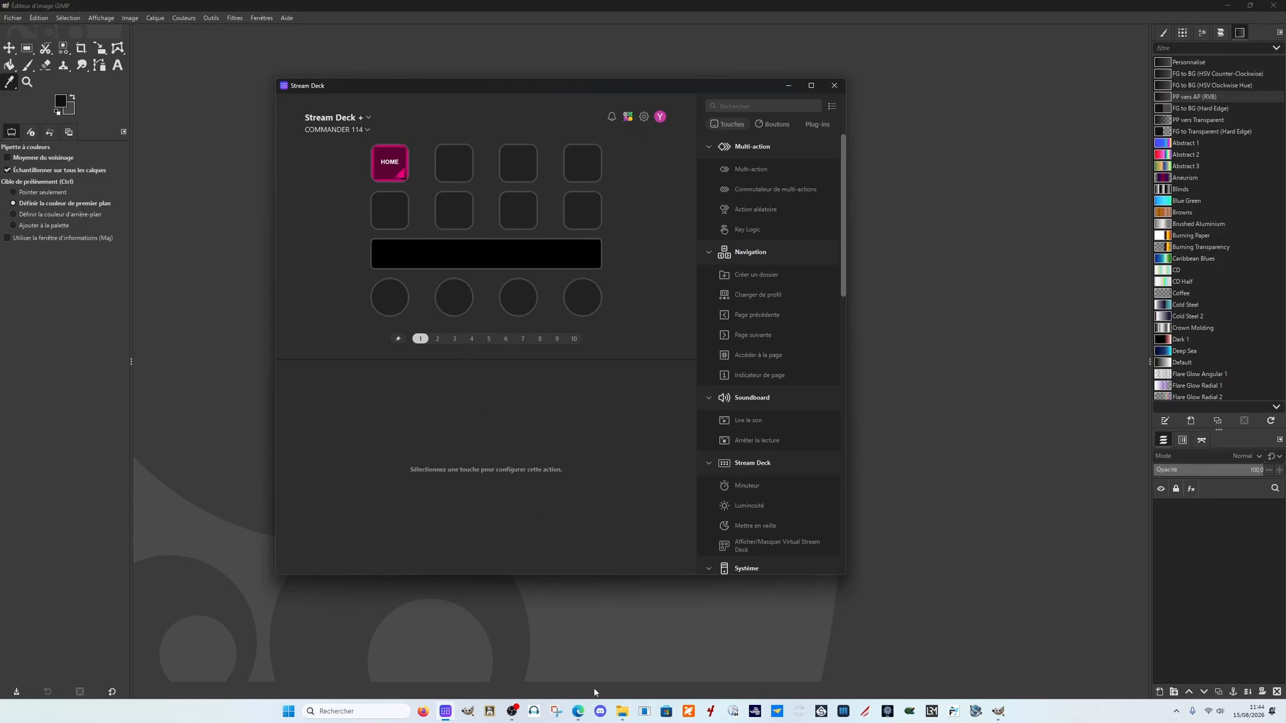
Step: Switch to Gemini and draft a French prompt requesting a 144 by 144 pixel Stream Deck button photo for returning HOME, with the most polished design
mouse_move(580, 710)
click(569, 629)
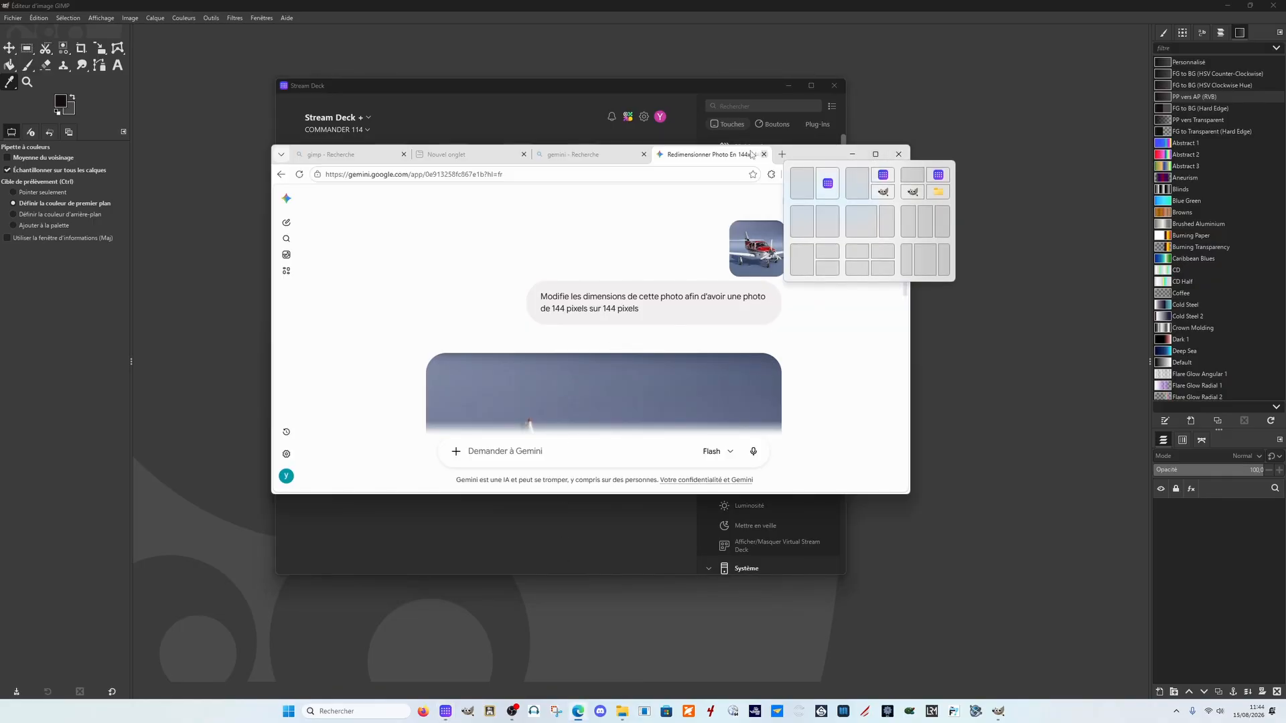
click(875, 154)
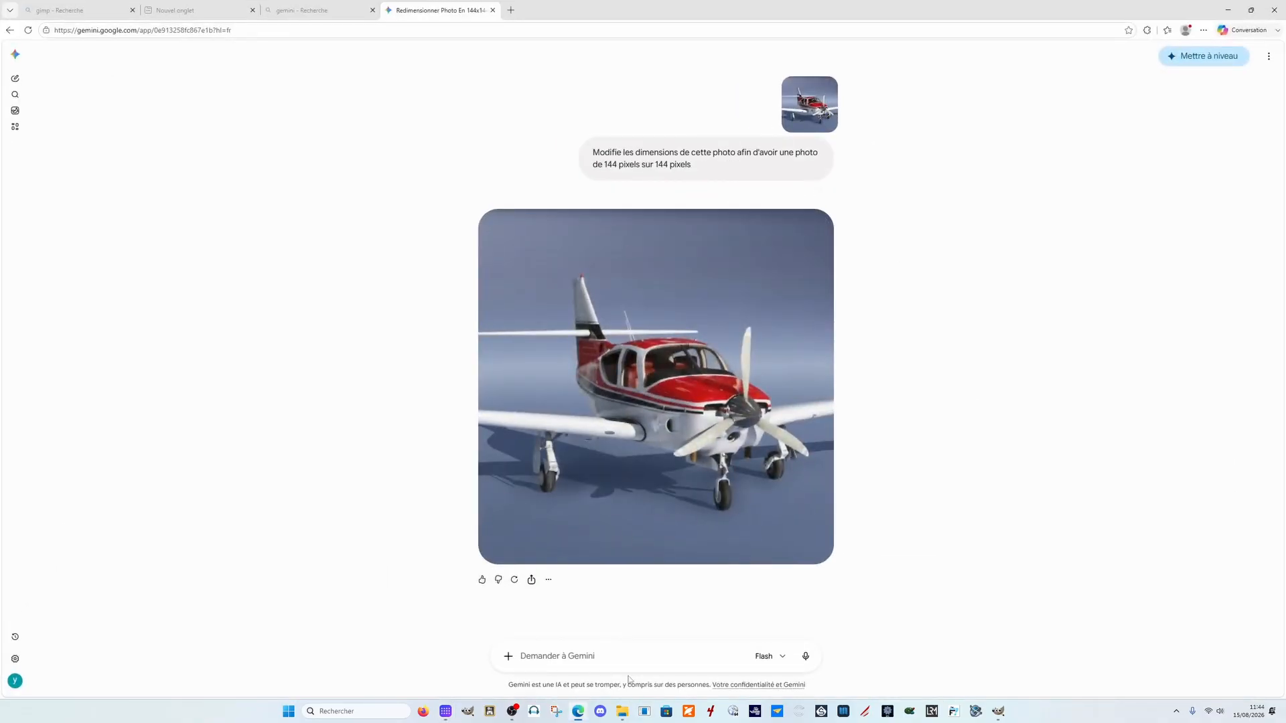
click(508, 656)
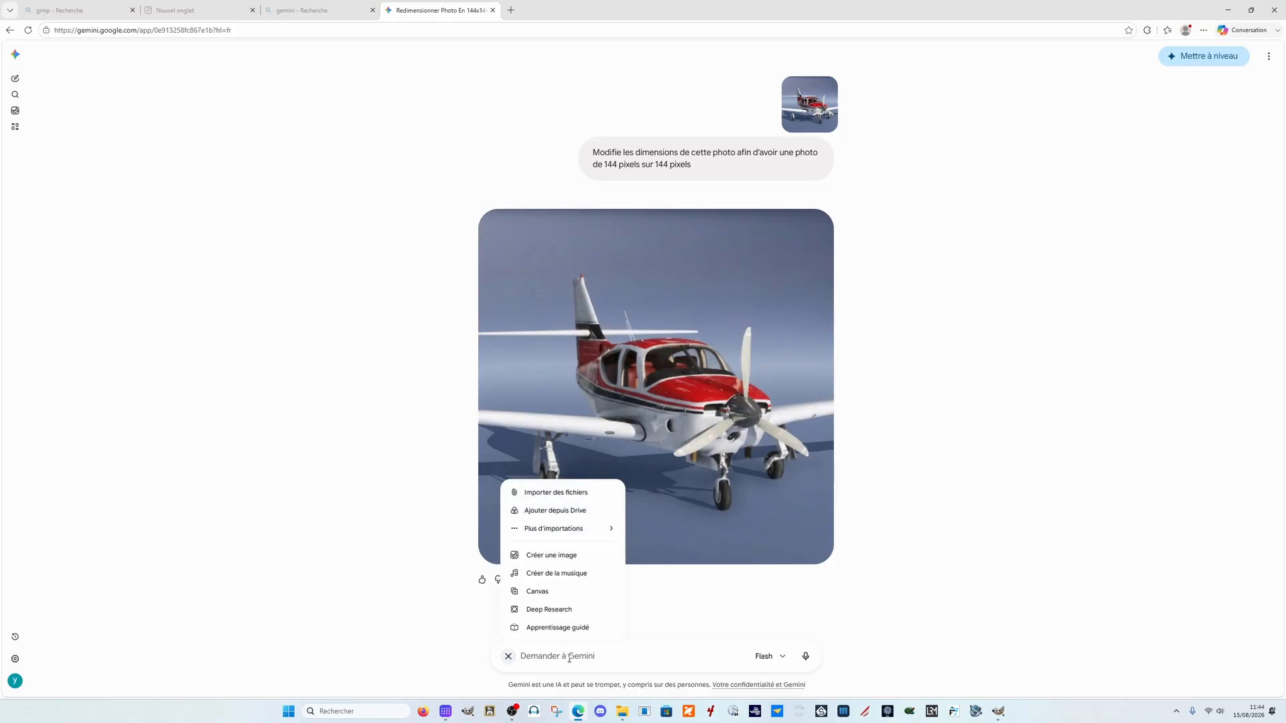
click(604, 663)
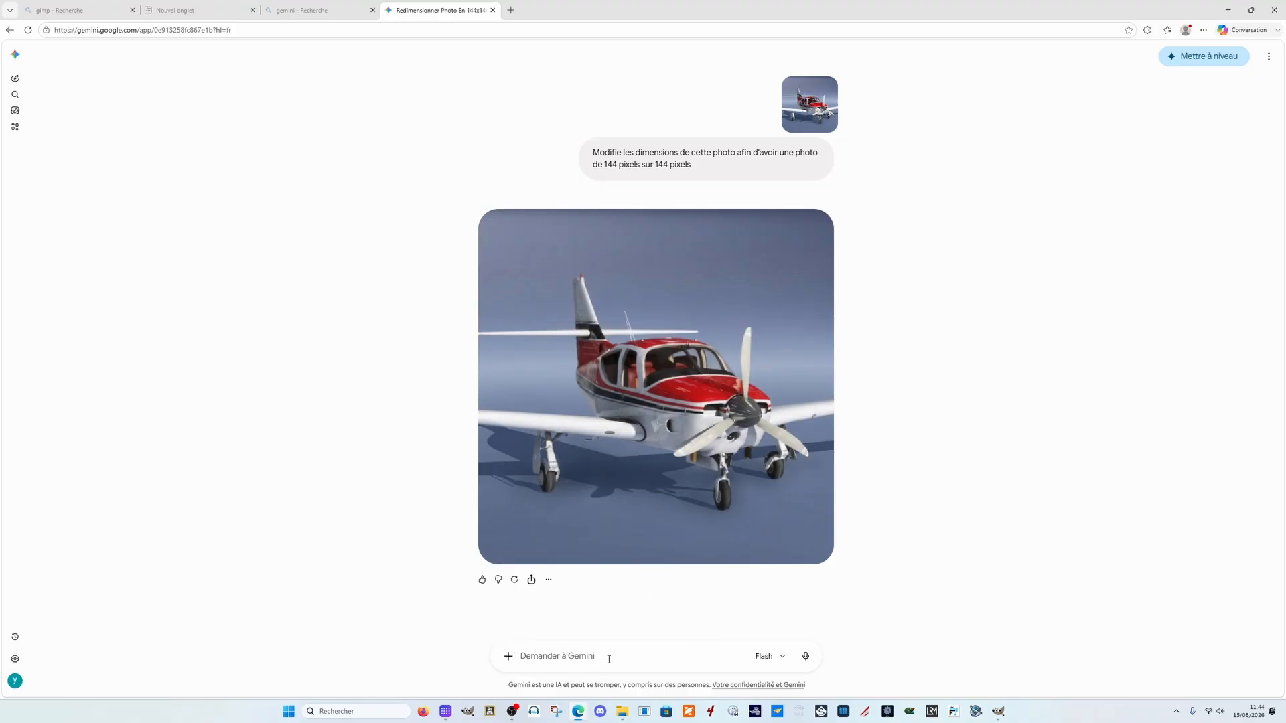
text(cree moi un)
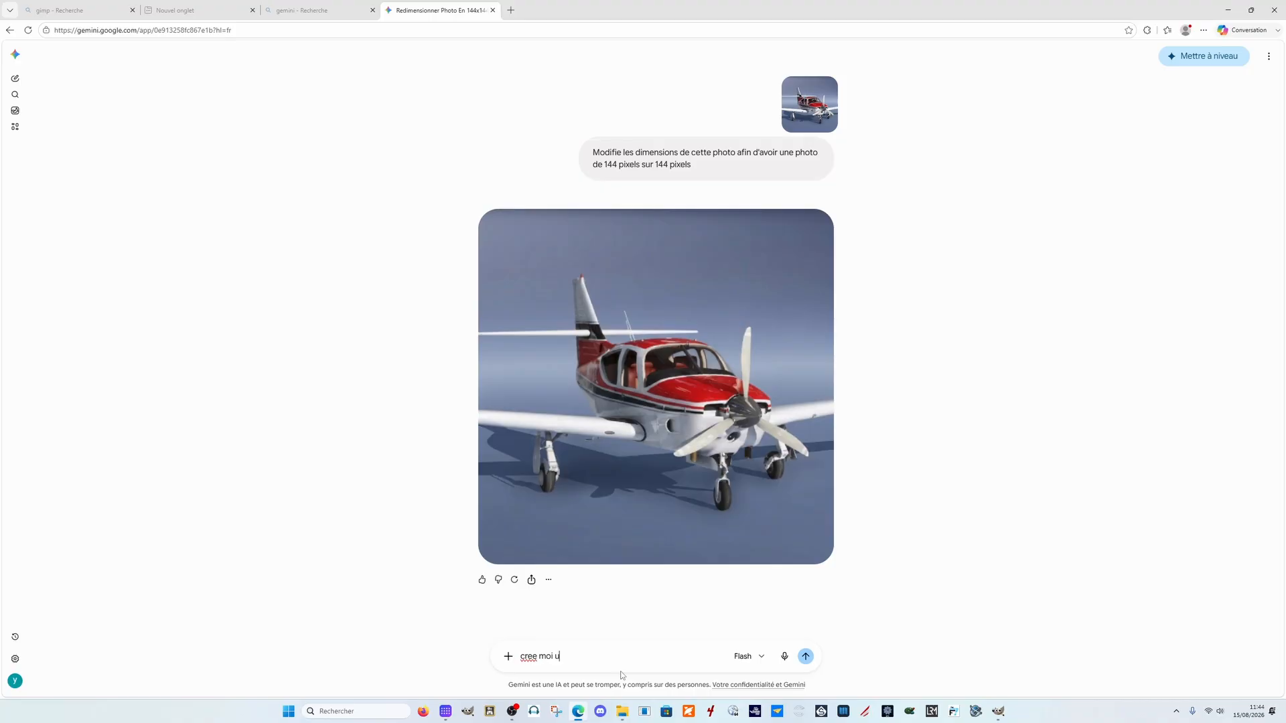
text(ne photo pour un bouton de streamdec)
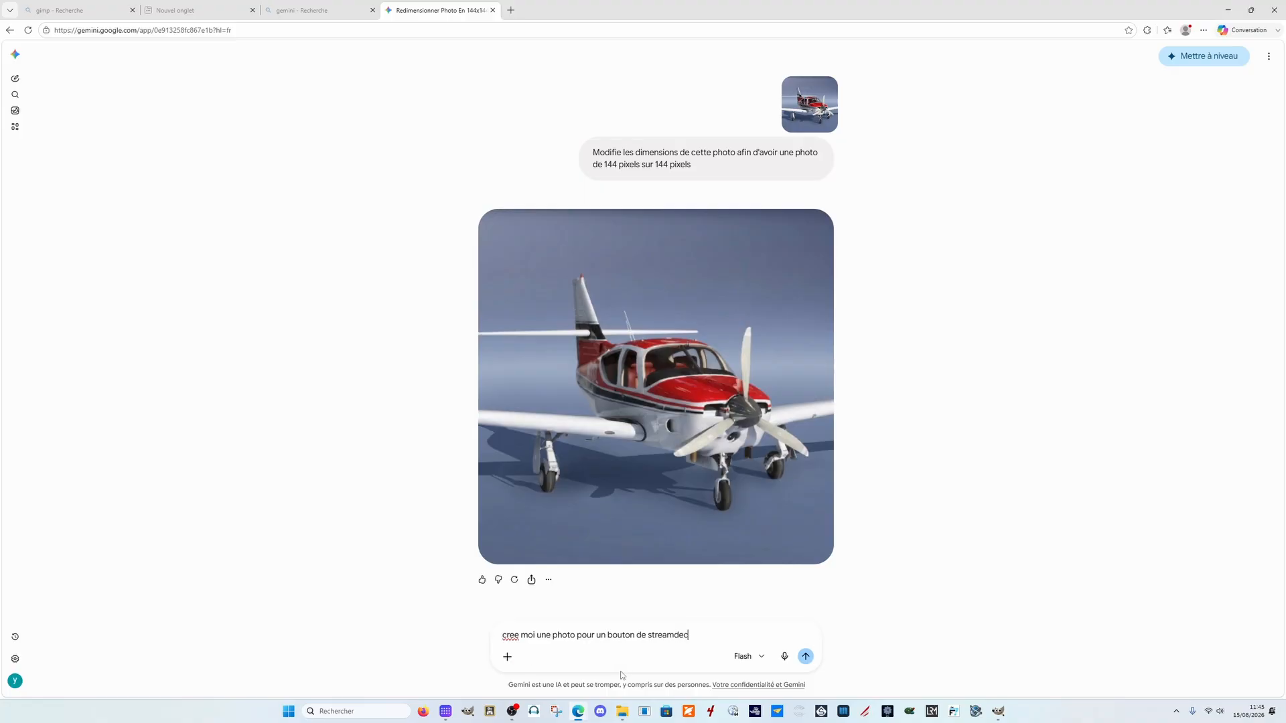
text(k qui me permette de reve)
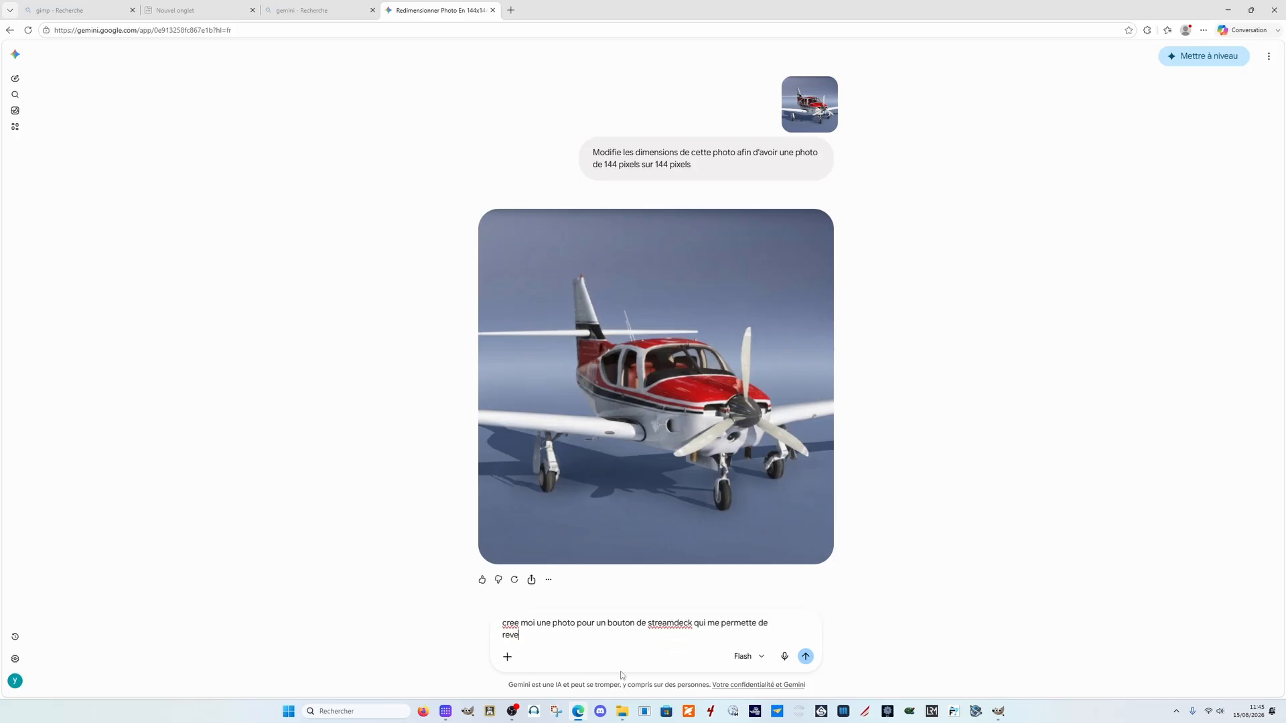
text(nir à ma position HOME. Il doit etre de fo)
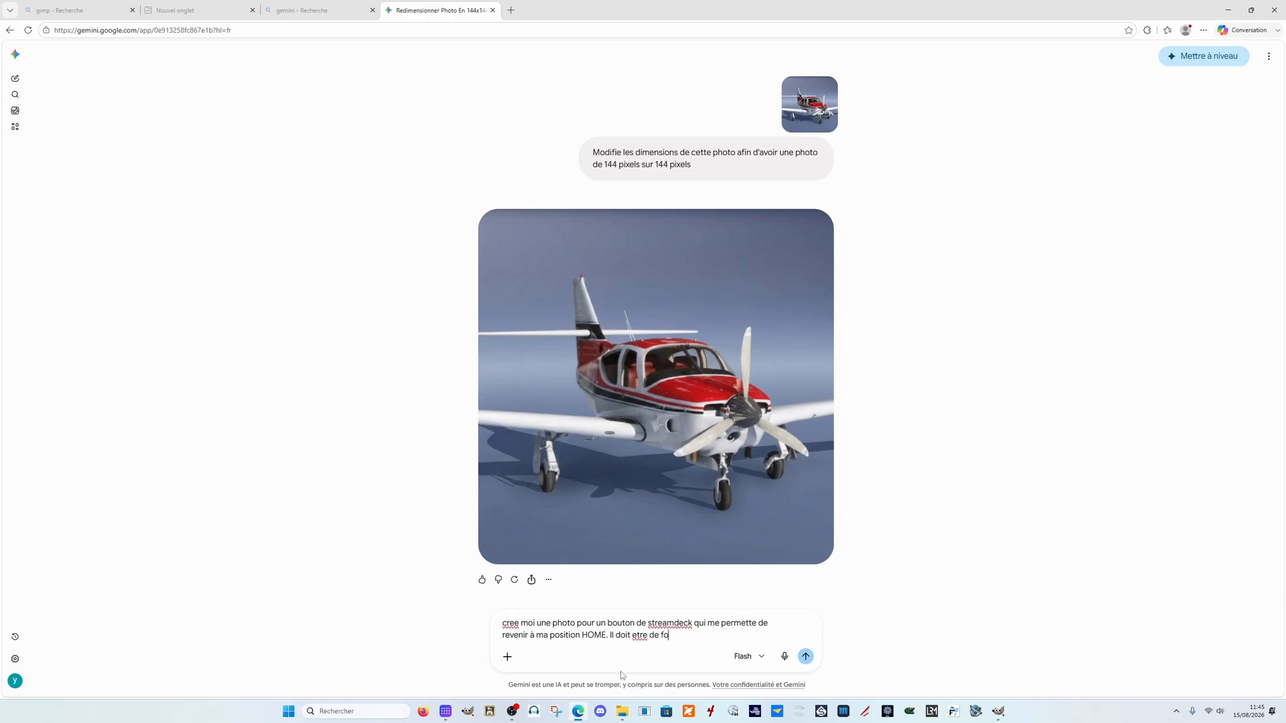
text(rmat 144 pixe)
text(ur 144 pixels. So)
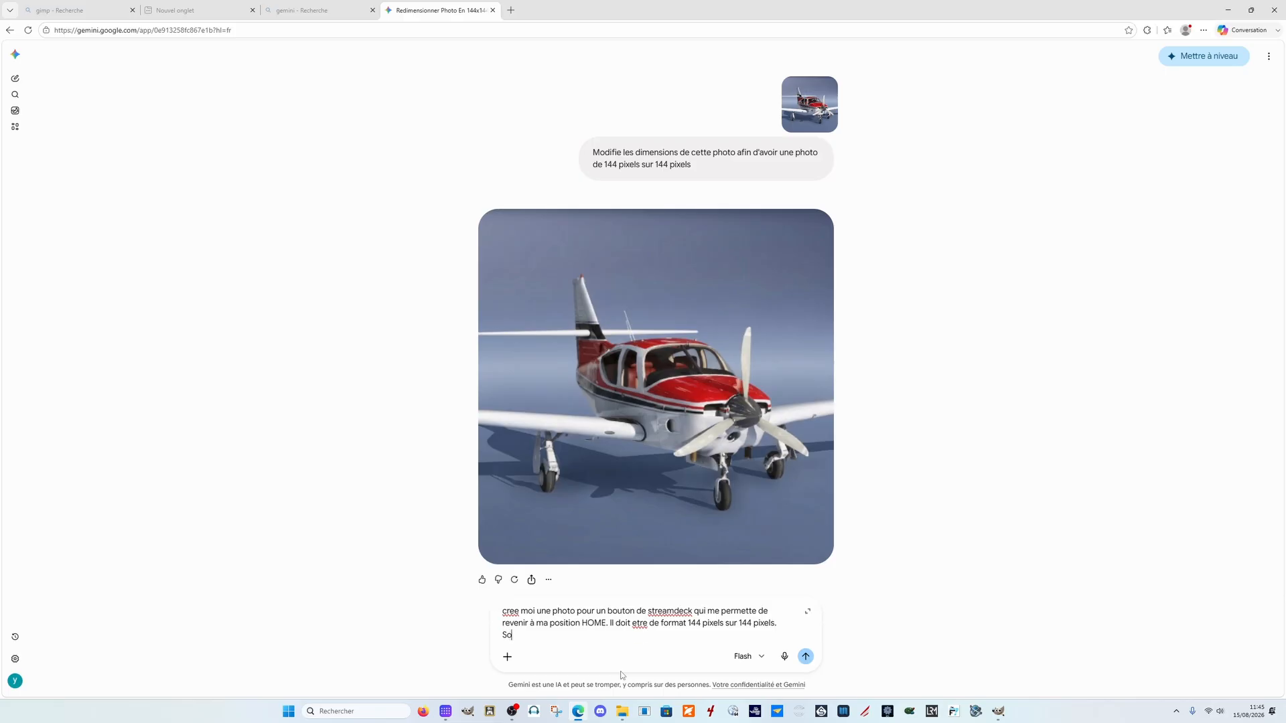
text(n design)
text( doit e)
text(tre)
text( le plus so)
text(igné)
Step: Correct the misspelled words in the prompt to "Stream Deck", "être" and "crée"
right_click(671, 611)
click(748, 326)
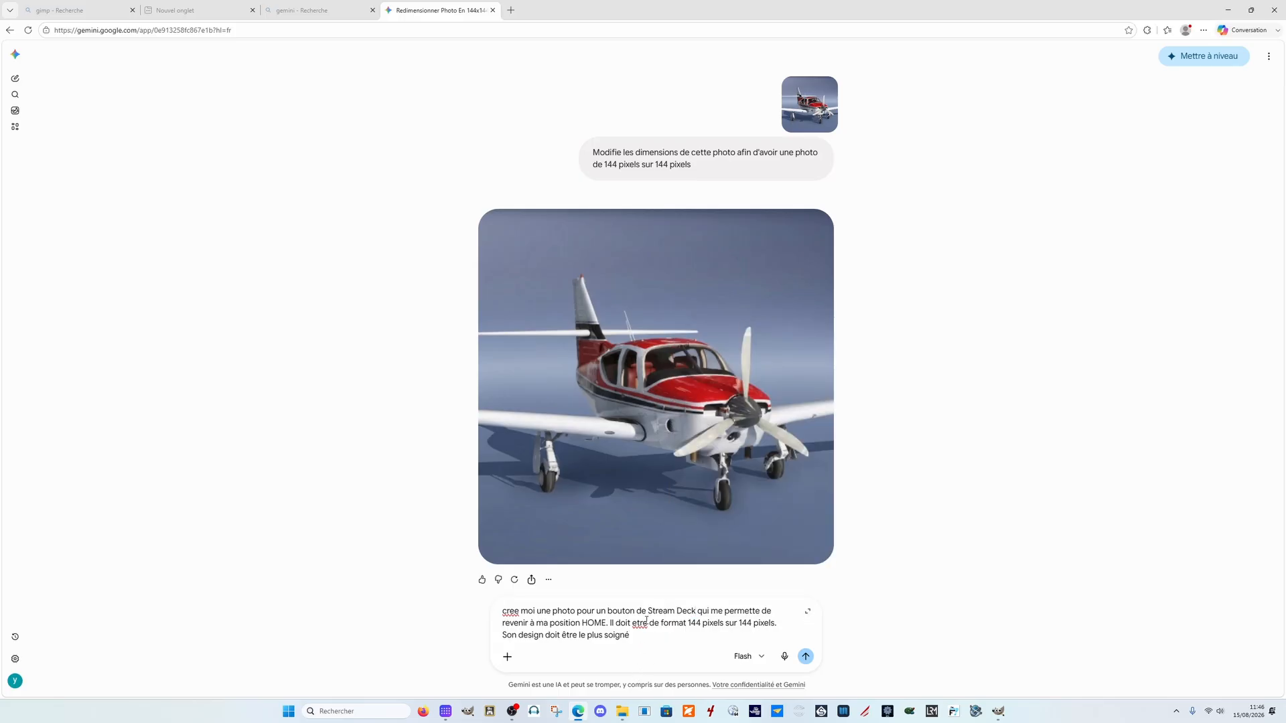
right_click(647, 621)
click(693, 312)
right_click(515, 614)
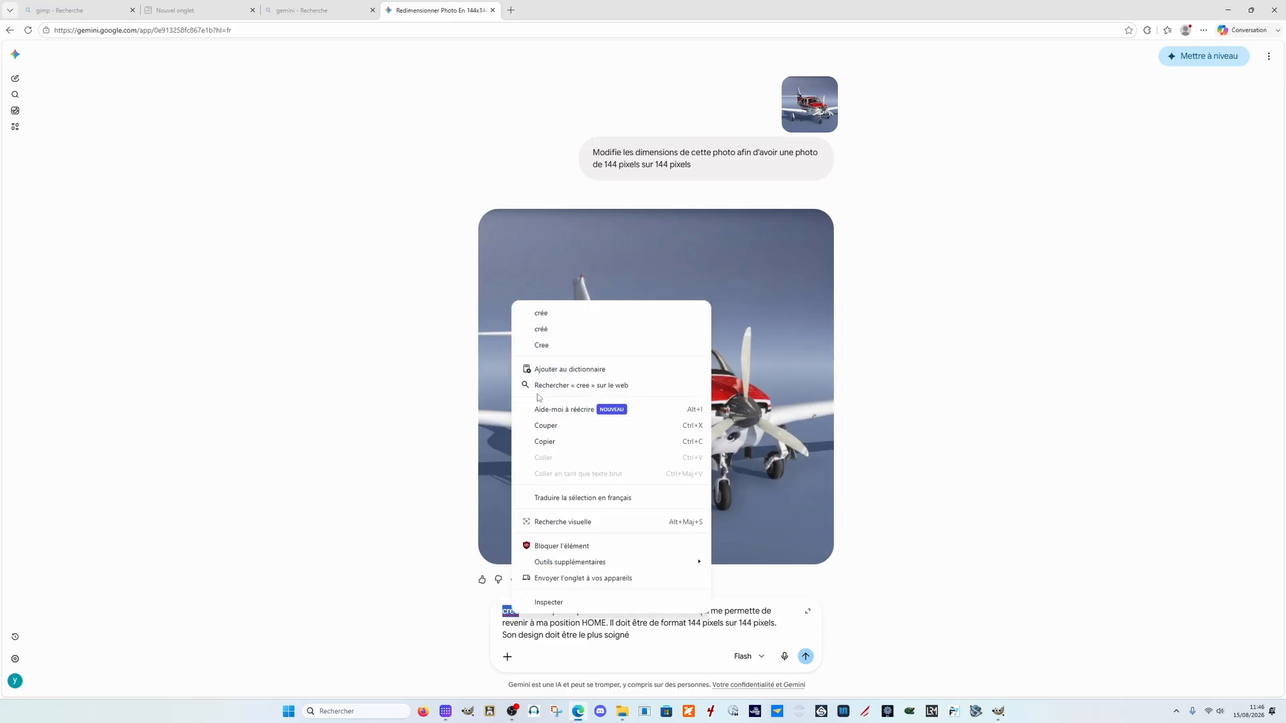
click(537, 315)
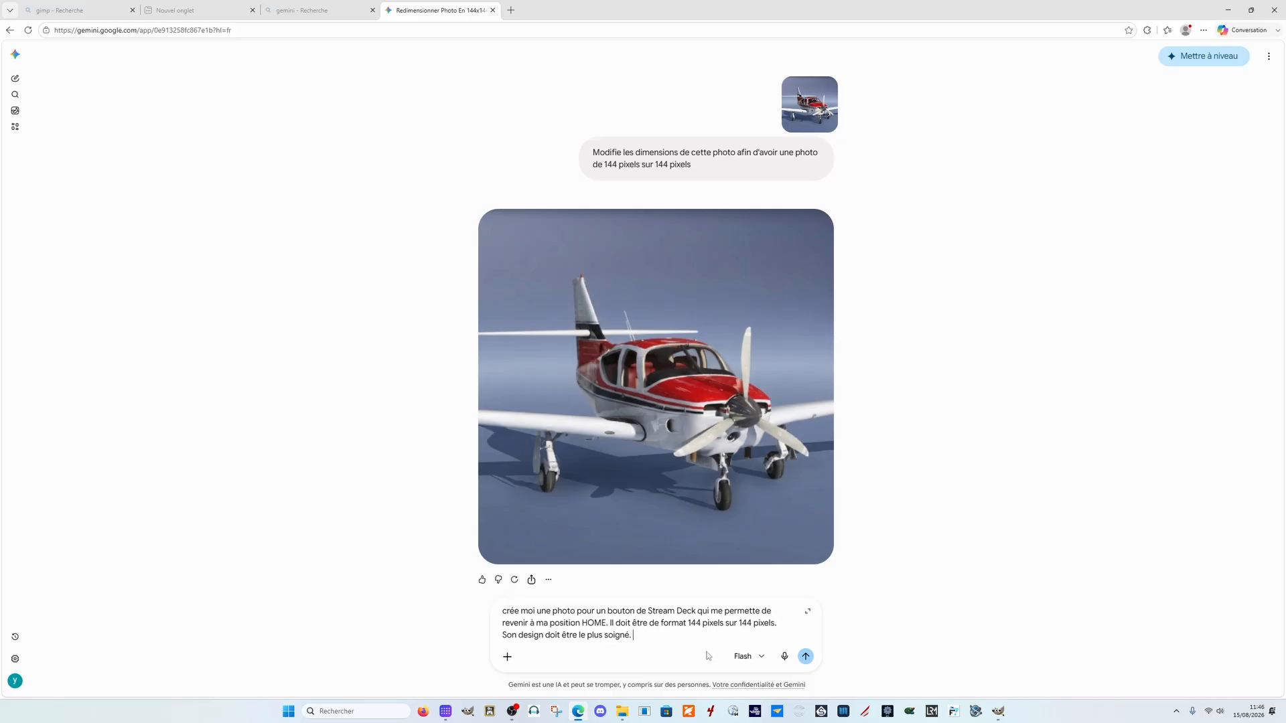
Step: Add to the prompt "Il doit faire figurer en son centre le mot HOME"
text(Il doit fa)
text(ire)
text( figur)
text(er en son)
text( centre le)
text( mot)
text( HOME)
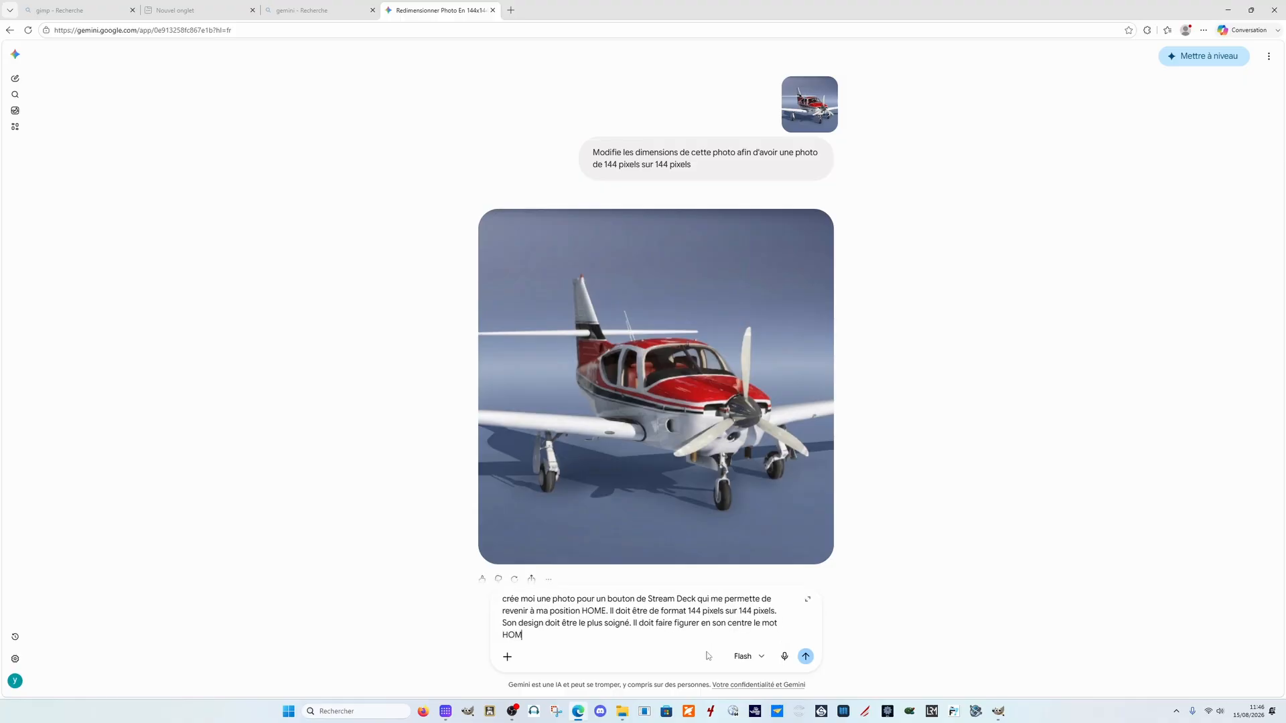
text( et avoir une couleur unique)
key(BackSpace)
key(BackSpace)
key(BackSpace)
key(BackSpace)
key(BackSpace)
key(BackSpace)
key(BackSpace)
key(BackSpace)
key(BackSpace)
key(BackSpace)
key(BackSpace)
key(BackSpace)
key(BackSpace)
key(BackSpace)
key(BackSpace)
key(BackSpace)
key(BackSpace)
key(BackSpace)
key(BackSpace)
key(BackSpace)
key(BackSpace)
key(BackSpace)
Step: Submit the prompt to generate the HOME button image
click(805, 656)
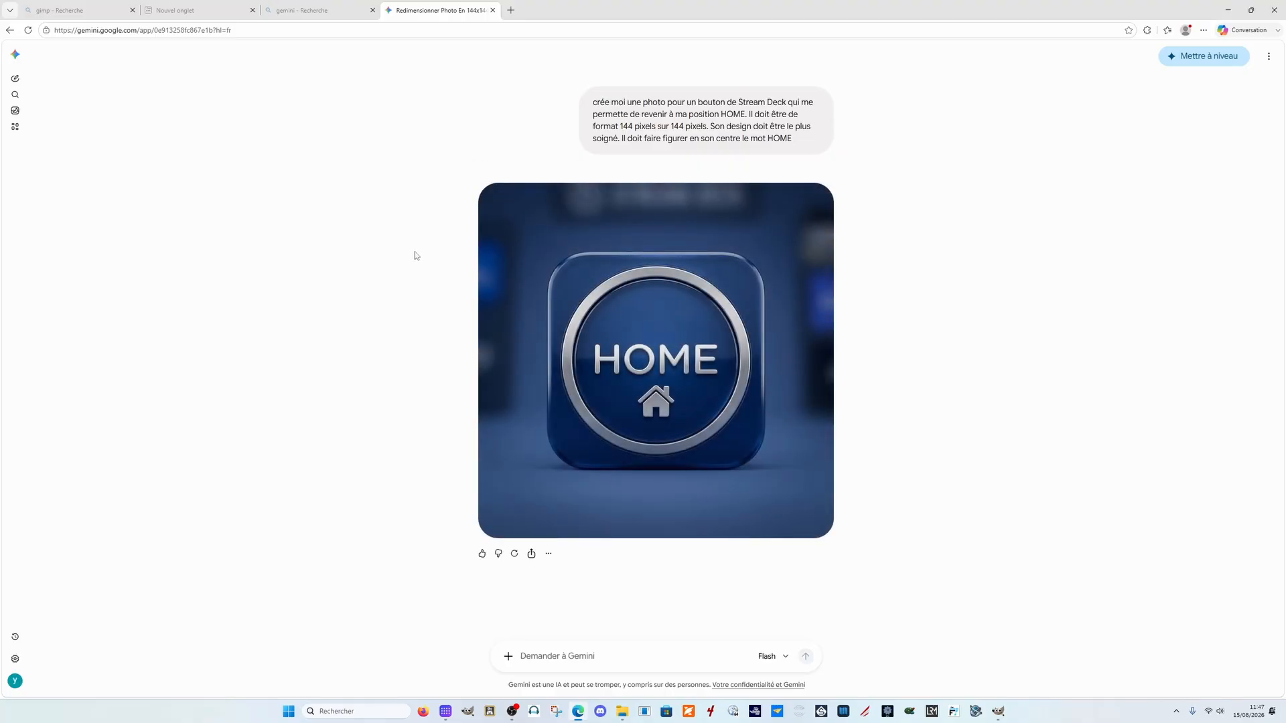
mouse_move(627, 284)
text(detour)
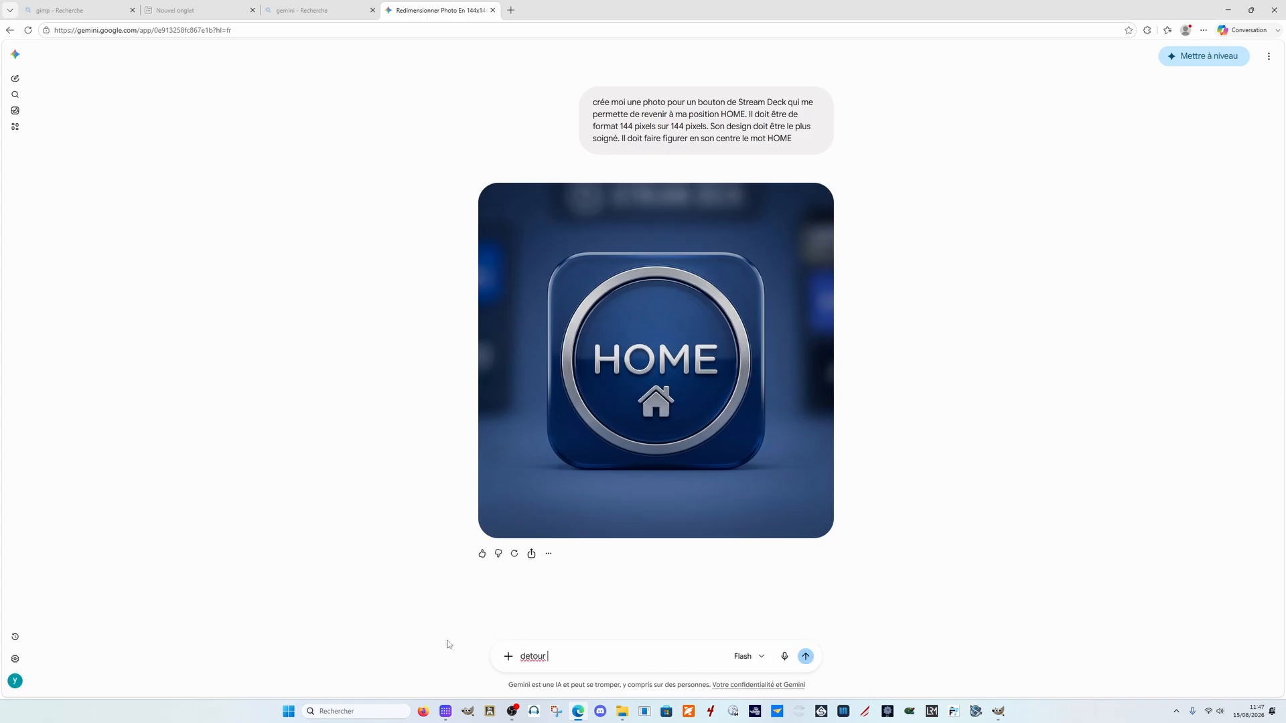
text( moi le bouton)
key(BackSpace)
key(BackSpace)
key(BackSpace)
key(BackSpace)
key(BackSpace)
key(BackSpace)
key(BackSpace)
key(BackSpace)
key(BackSpace)
key(BackSpace)
key(BackSpace)
key(BackSpace)
key(BackSpace)
key(BackSpace)
key(BackSpace)
key(BackSpace)
key(BackSpace)
key(BackSpace)
key(BackSpace)
key(BackSpace)
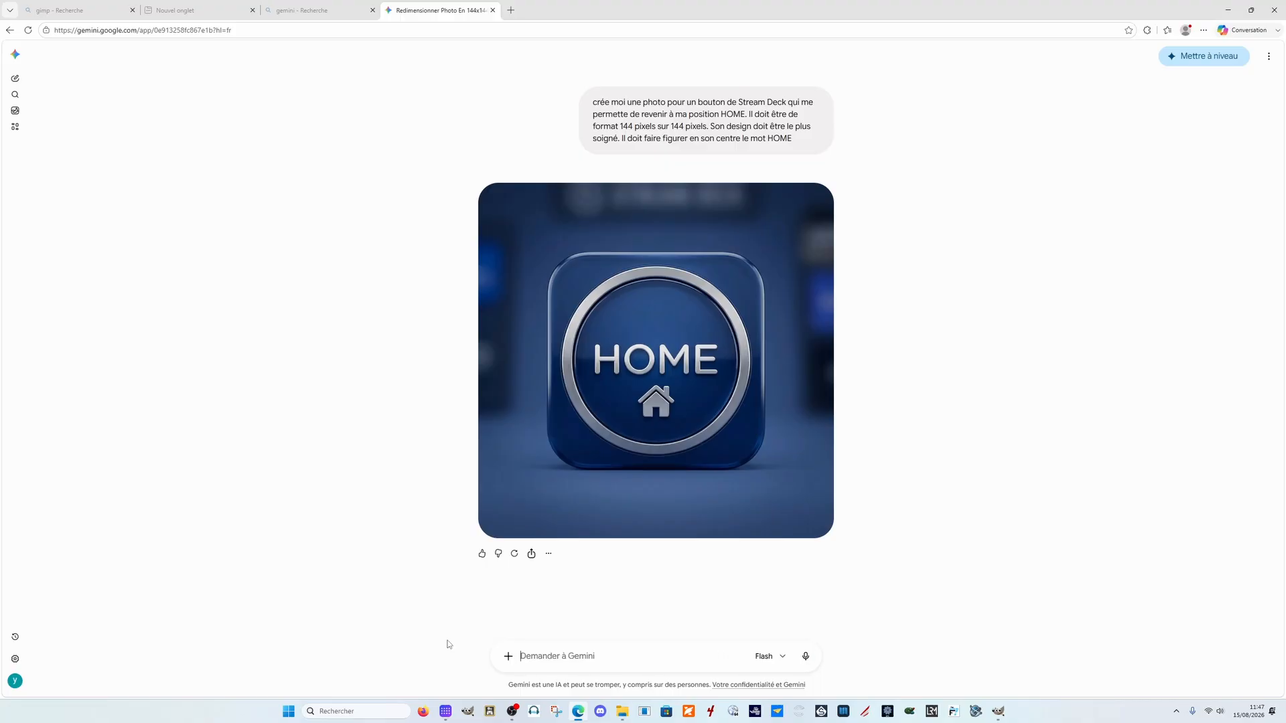
Step: Ask Gemini to make the button fill the image with "le boton doit prendre l'ensemble de la photo"
text(le bo)
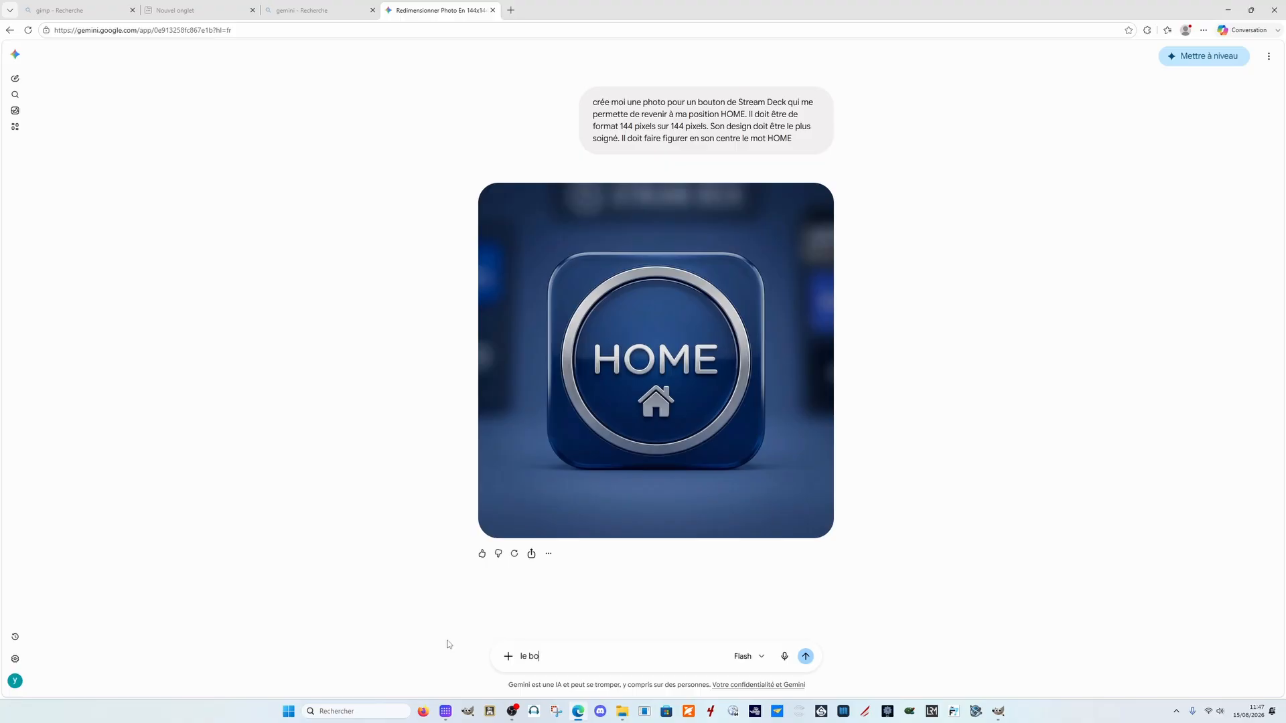
text(ton doit prendre l'ensemble de la photo)
key(Return)
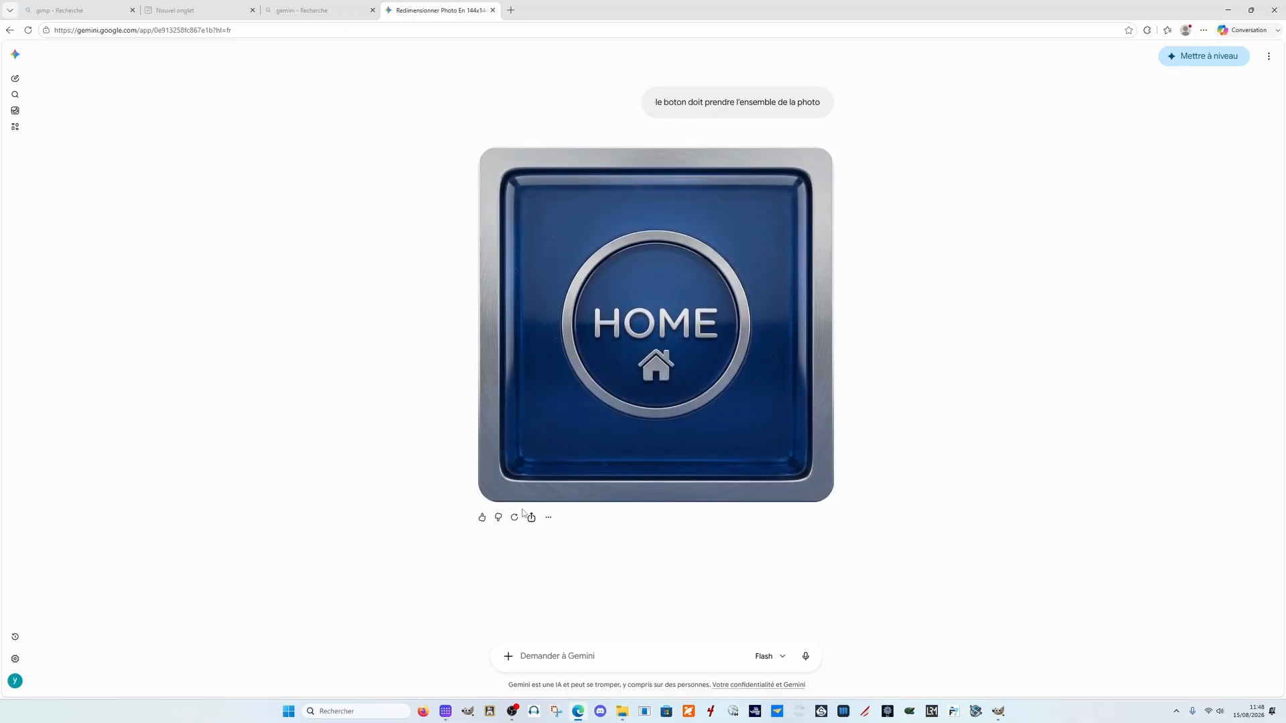
Step: Download the regenerated HOME button image and cut the file from its download folder
mouse_move(579, 206)
click(817, 164)
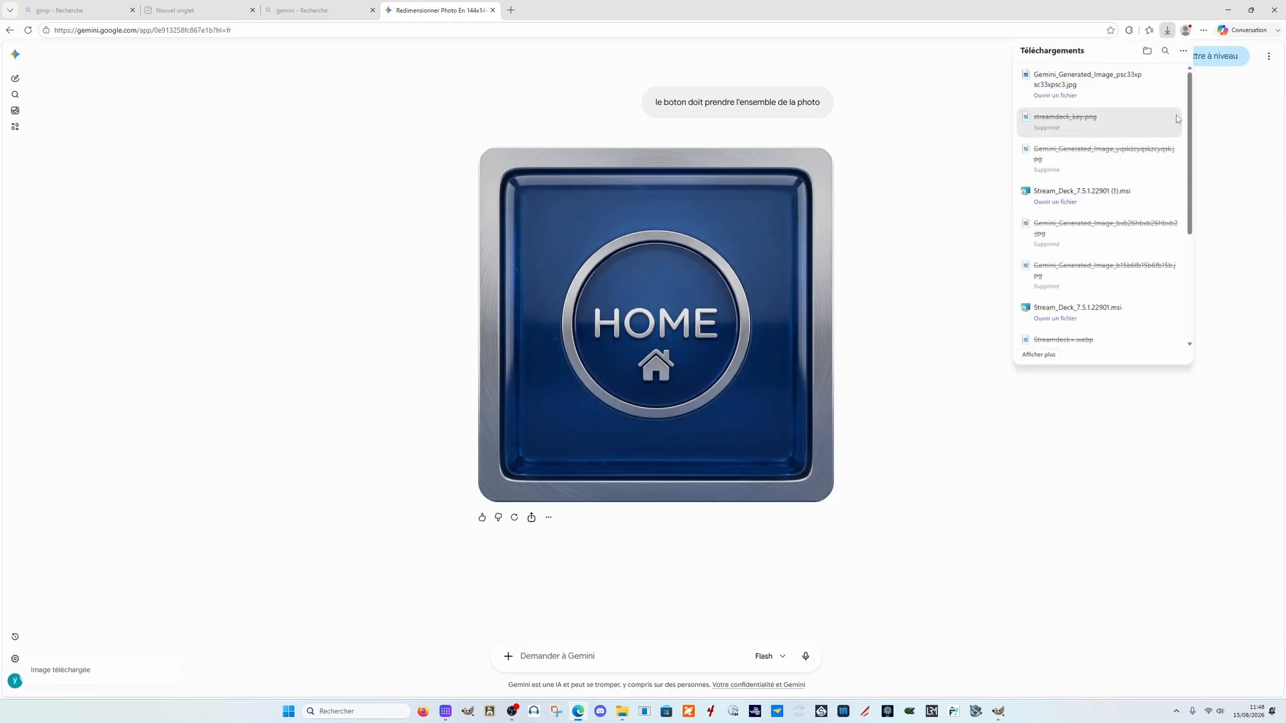
click(1151, 90)
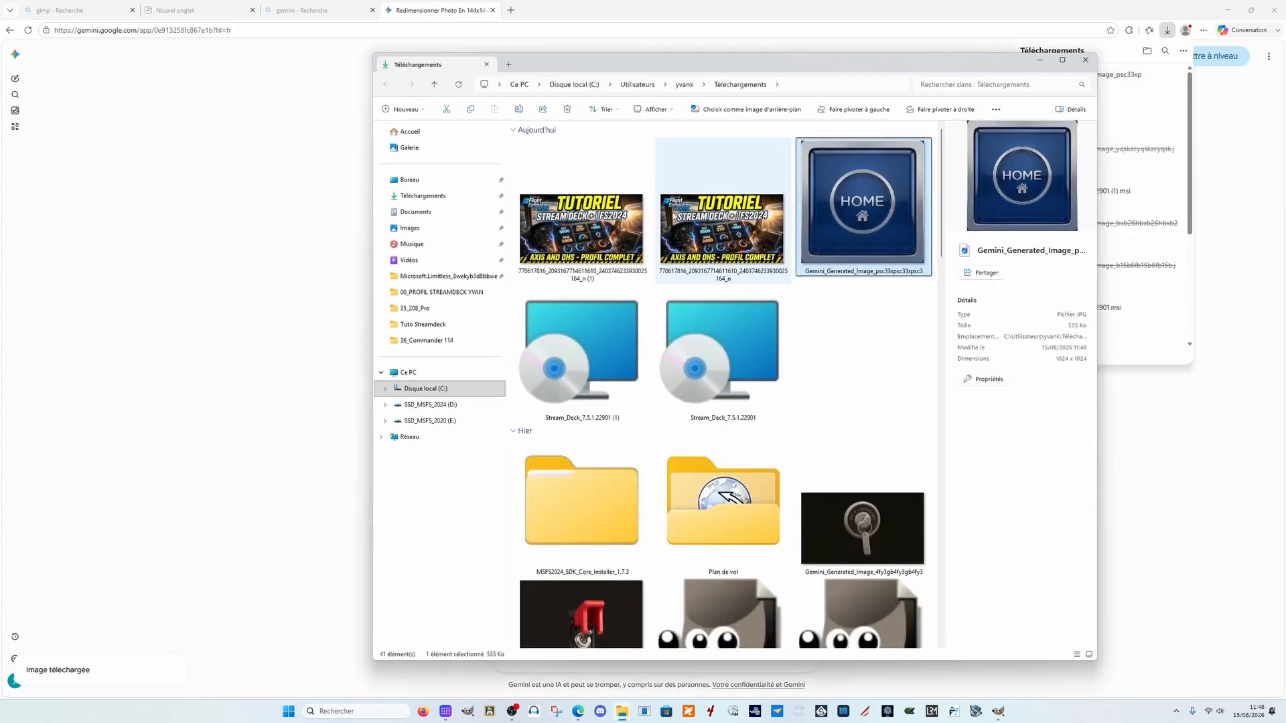
right_click(870, 200)
click(886, 208)
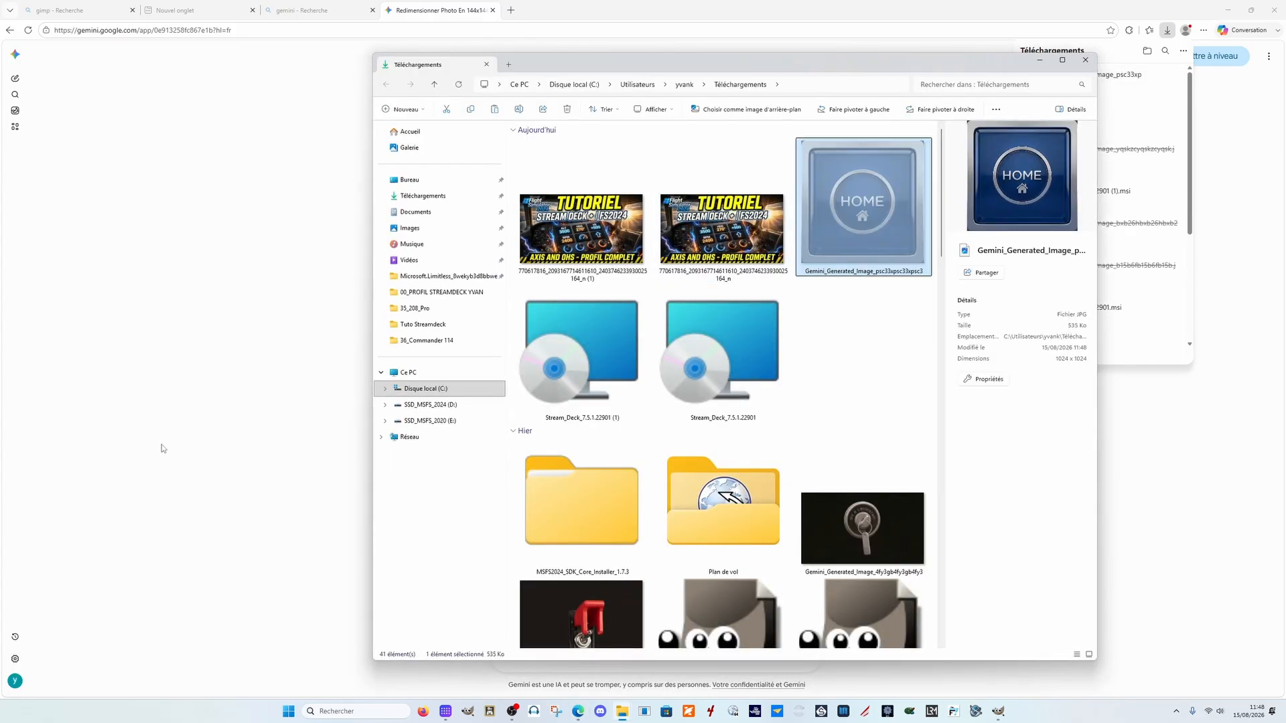
Step: Paste the image file into 01_ STREAMDECK > 00_ICONS > 36_Commander 114 on the SSD_MSFS_2020 (E:) drive
click(440, 423)
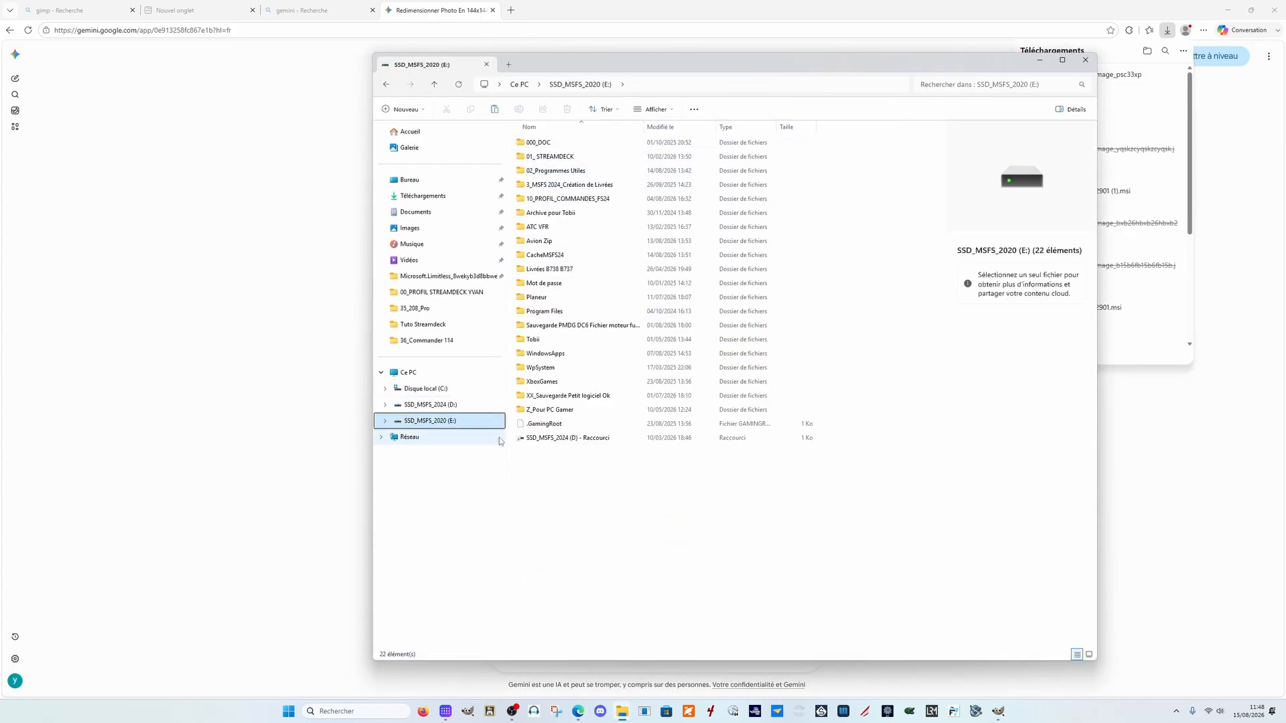
click(574, 156)
double_click(569, 156)
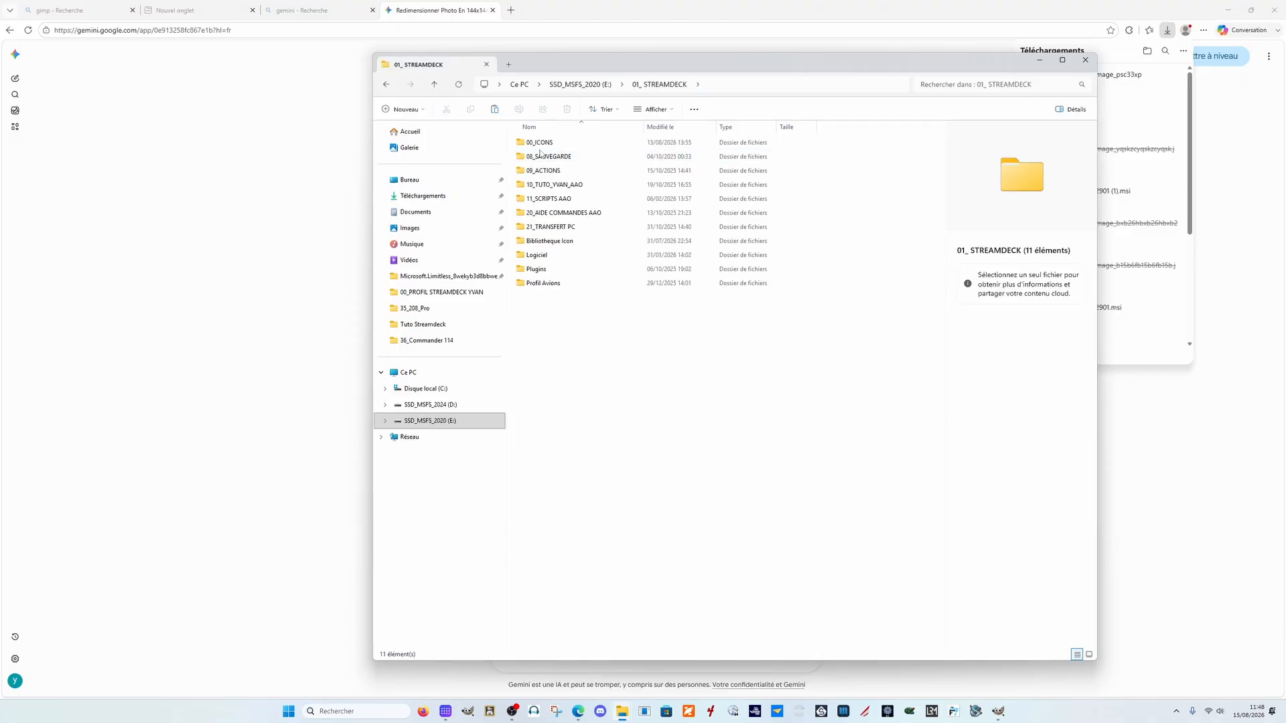
click(550, 144)
double_click(549, 144)
scroll(576, 402, down, 3)
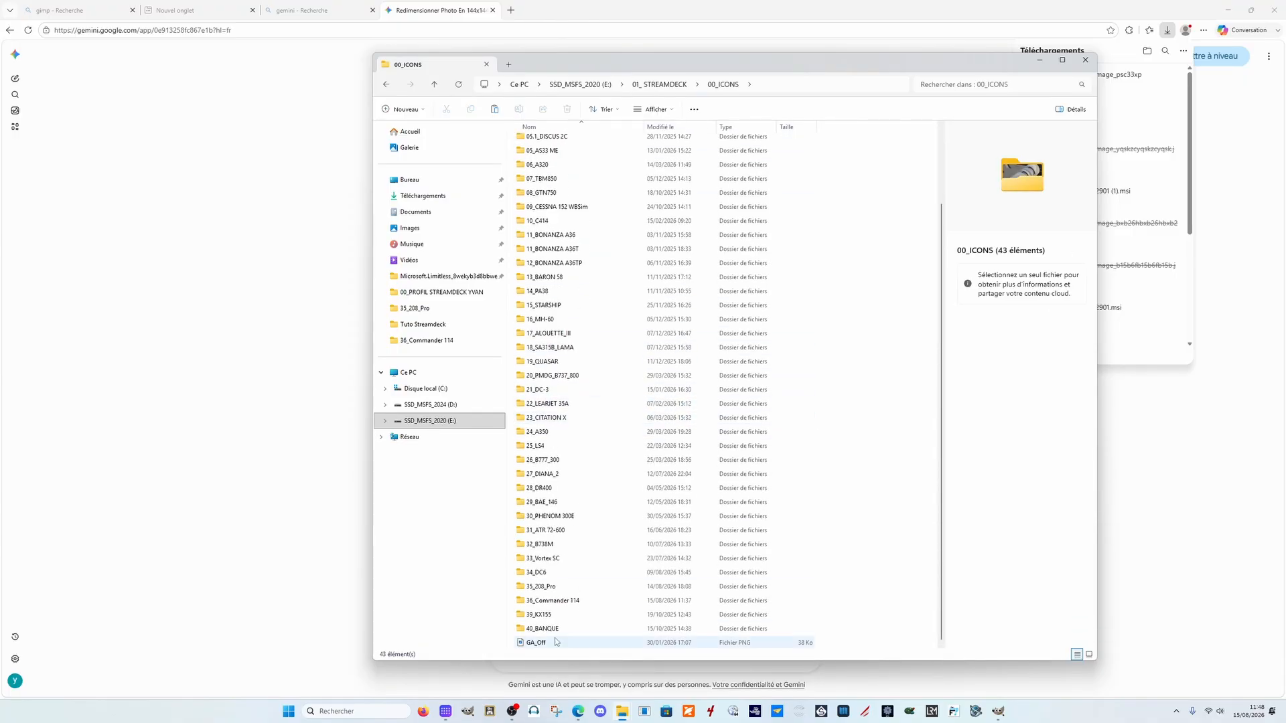
double_click(547, 600)
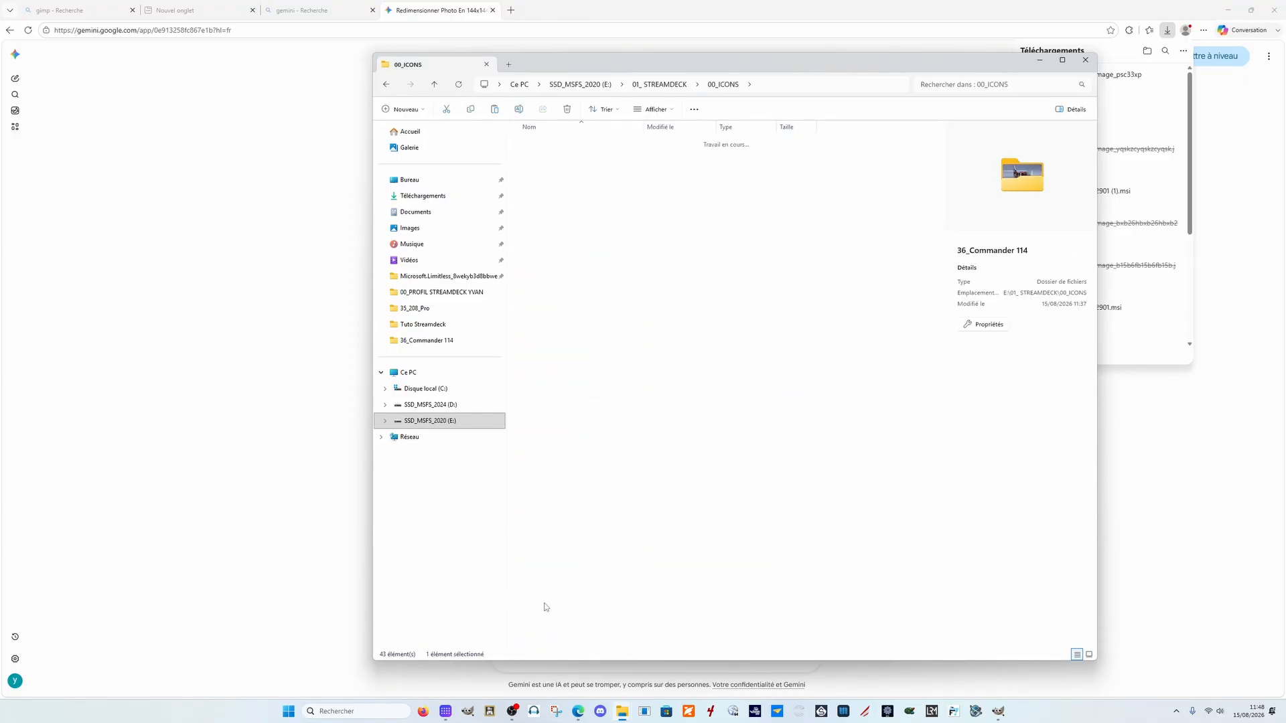
right_click(722, 493)
click(738, 505)
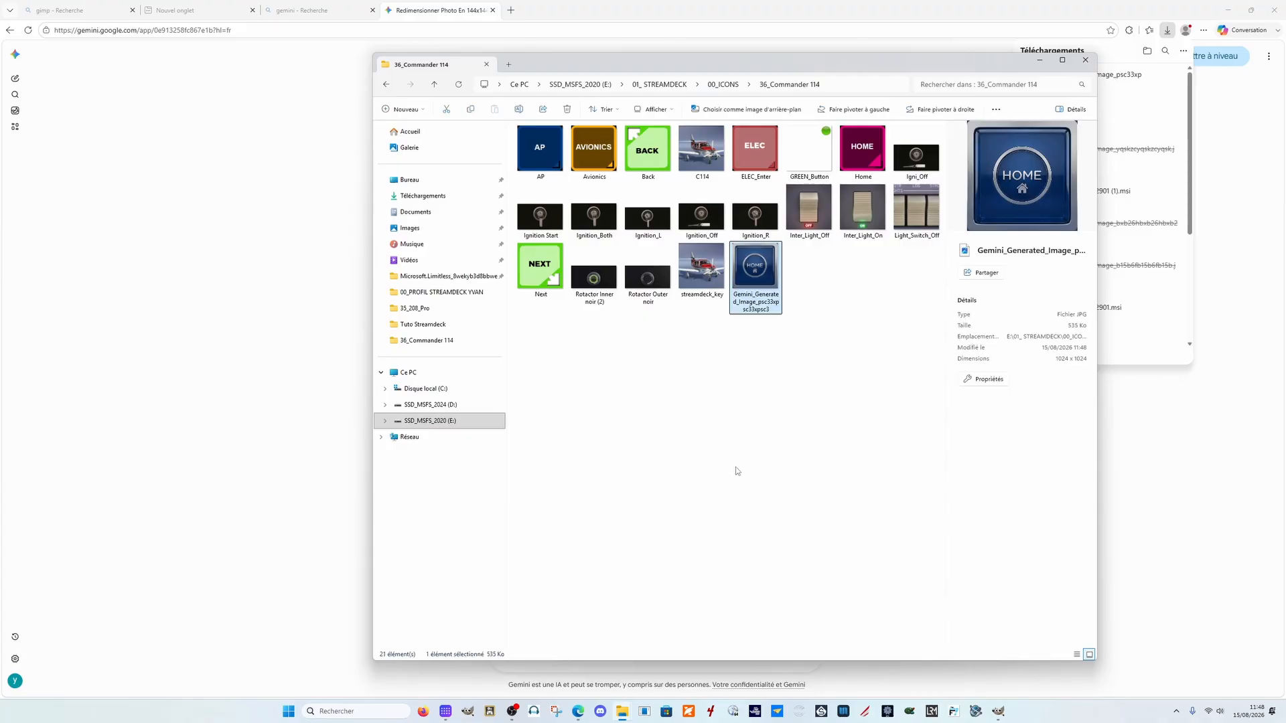
Step: Rename the pasted Gemini image file as Home and select it
right_click(747, 295)
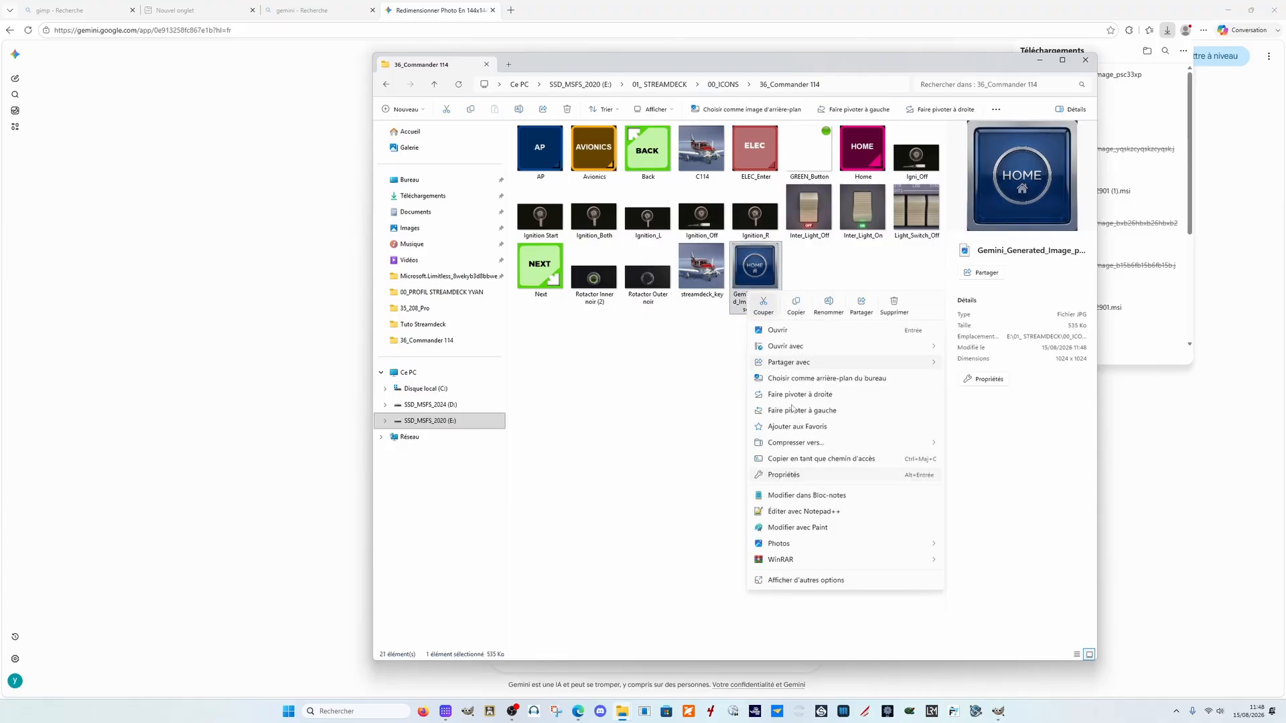
click(828, 305)
text(H)
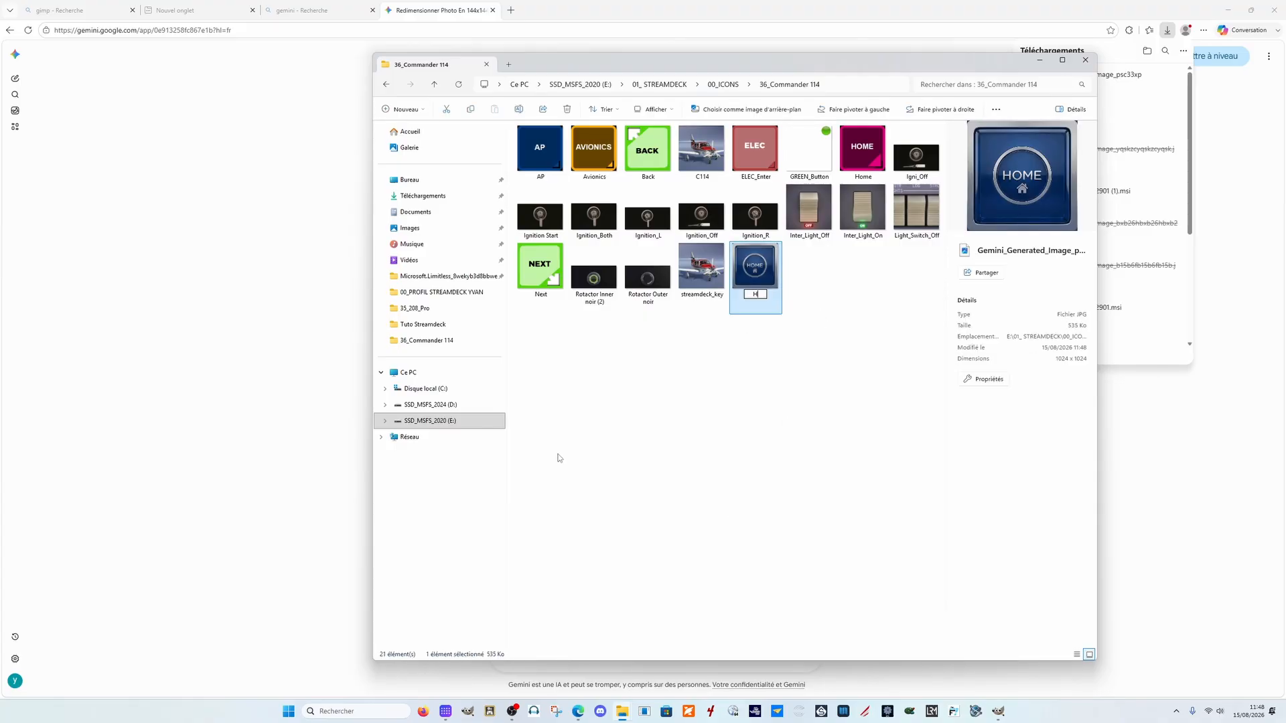
text(ome)
click(753, 412)
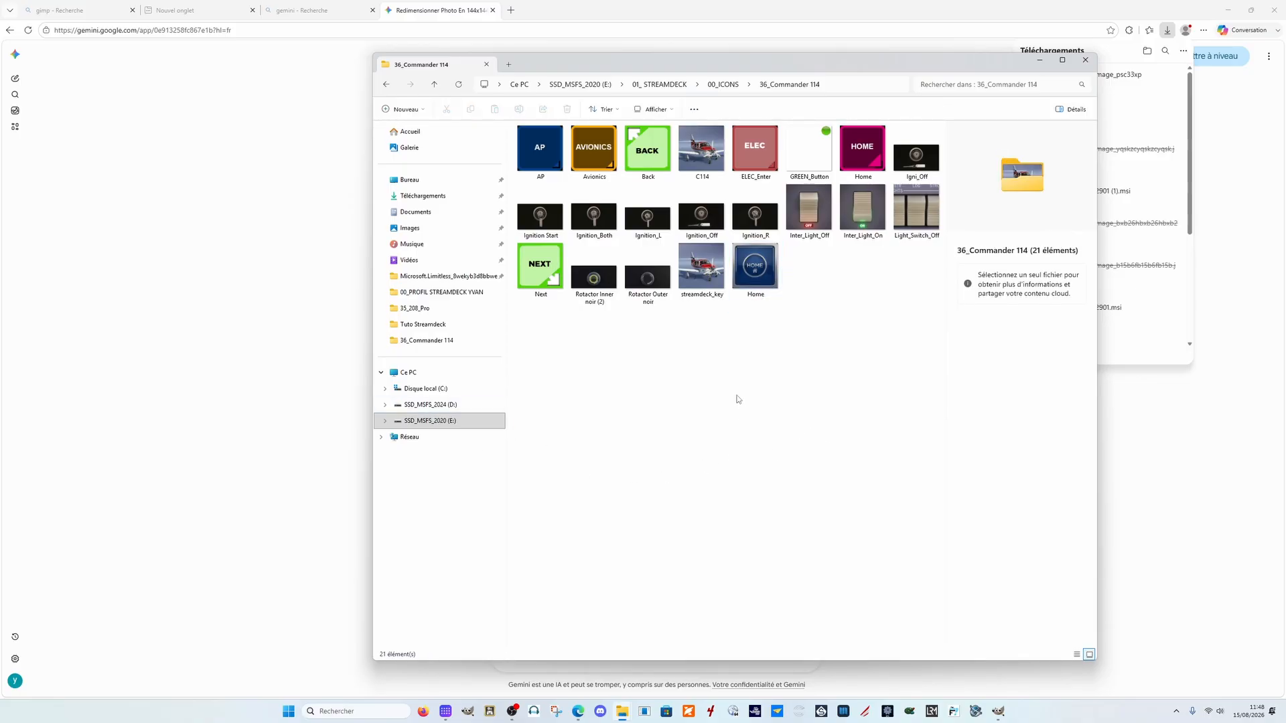
click(762, 279)
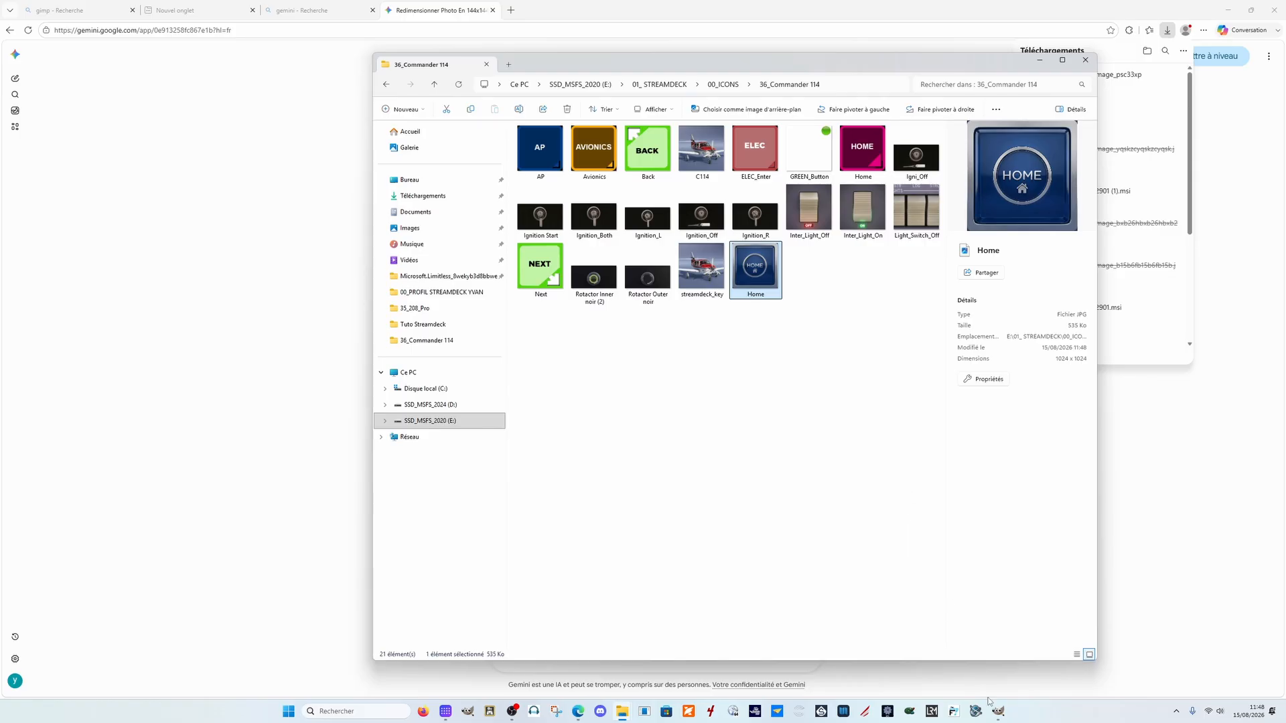
Step: Switch to GIMP and browse to 01_ STREAMDECK > 00_ICONS > 36_Commander 114 on the SSD_MSFS_2020 (E:) drive for opening an image
mouse_move(996, 709)
click(998, 712)
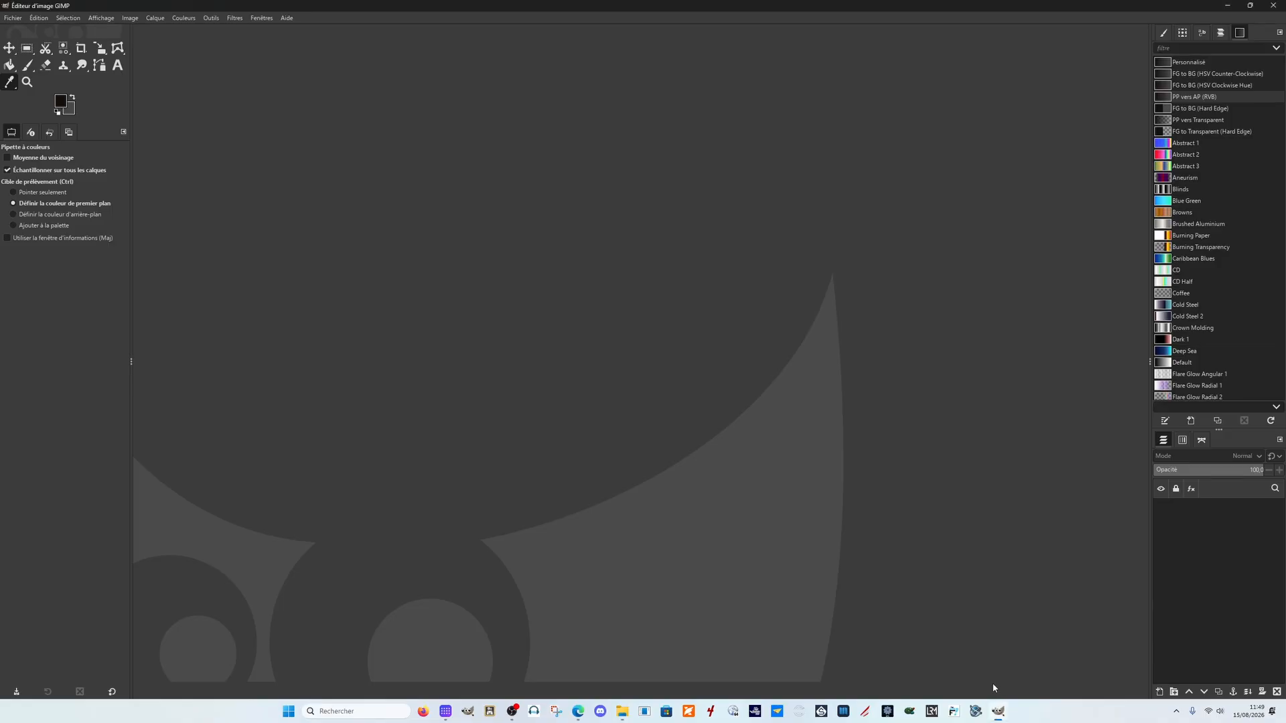
click(14, 22)
click(26, 59)
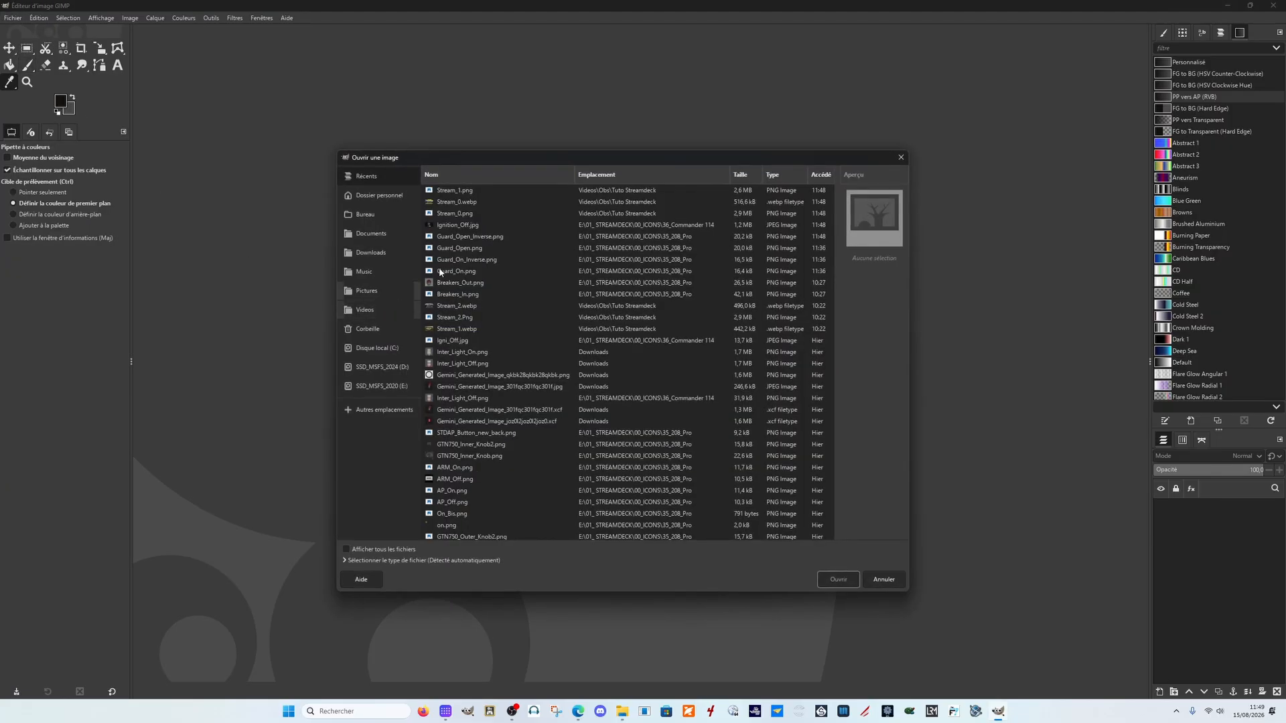
click(382, 387)
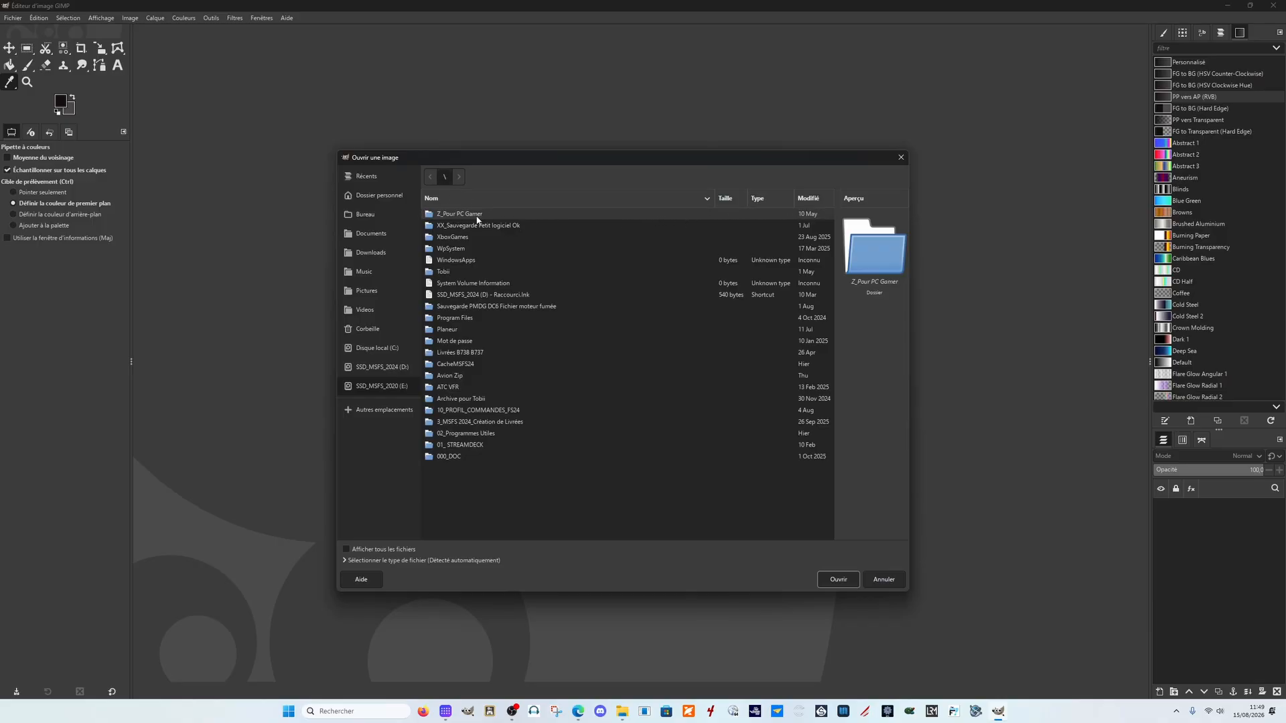
click(489, 198)
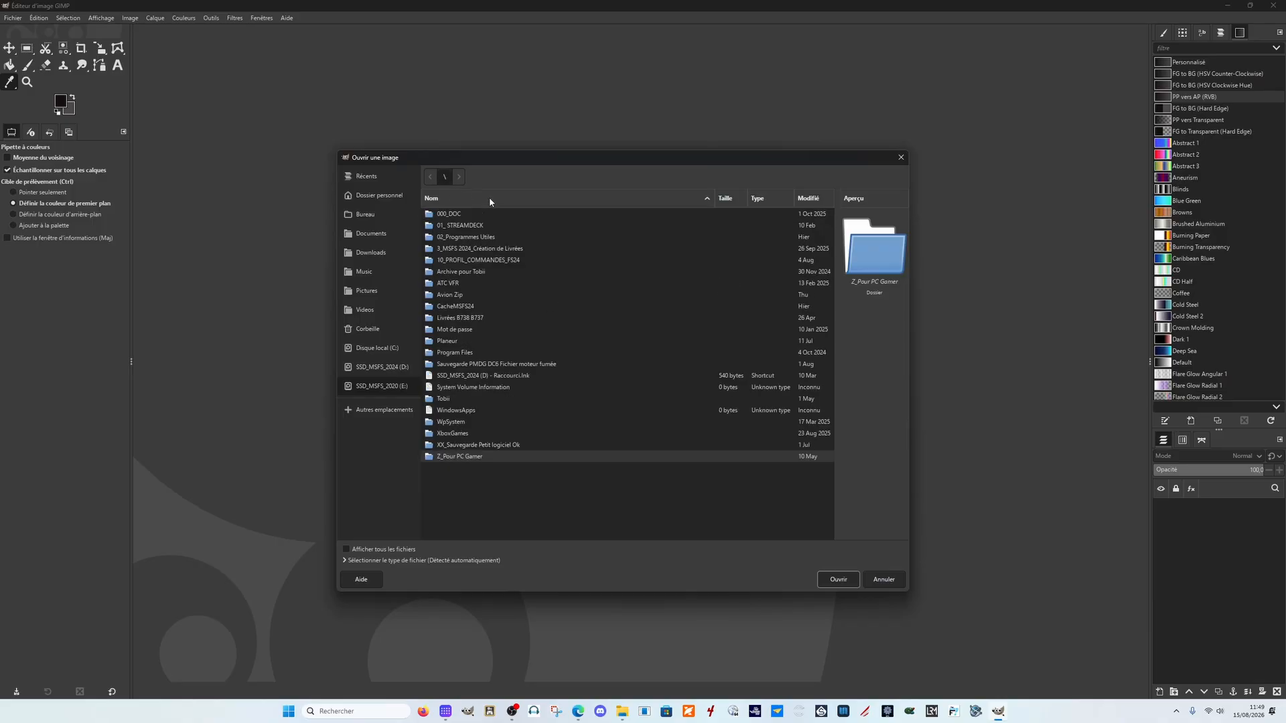
double_click(458, 225)
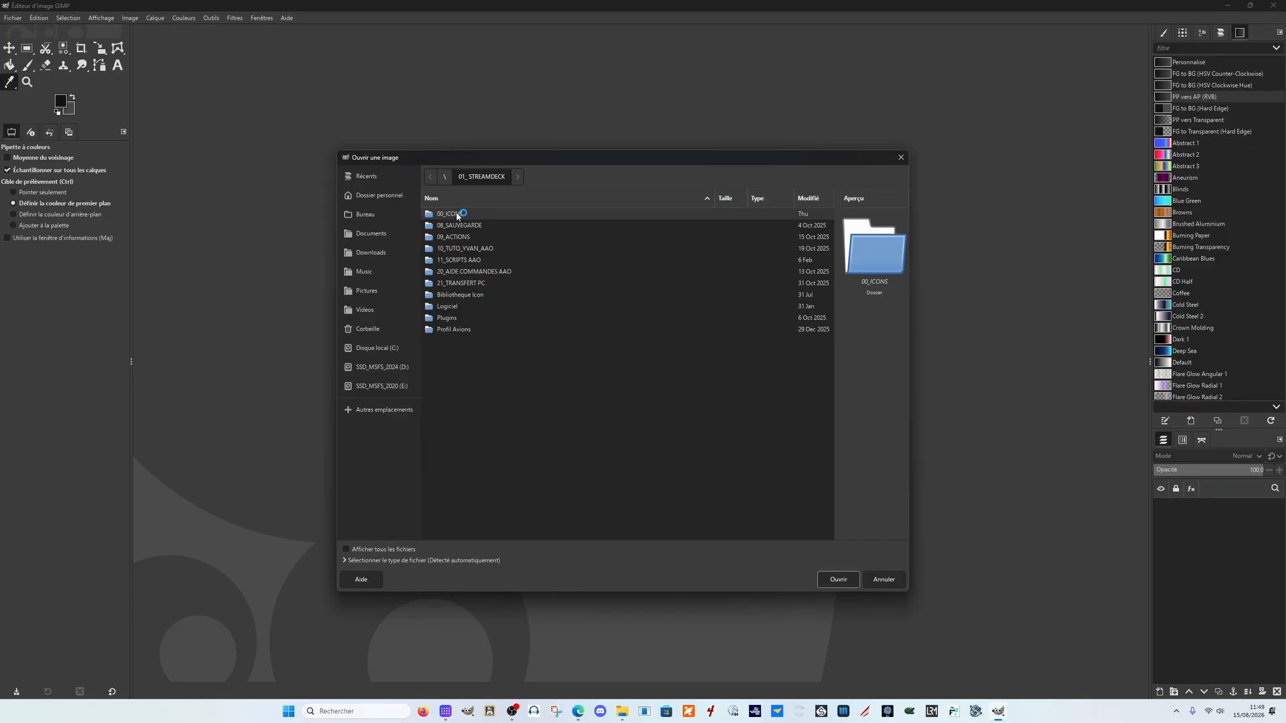
double_click(458, 215)
scroll(511, 375, down, 5)
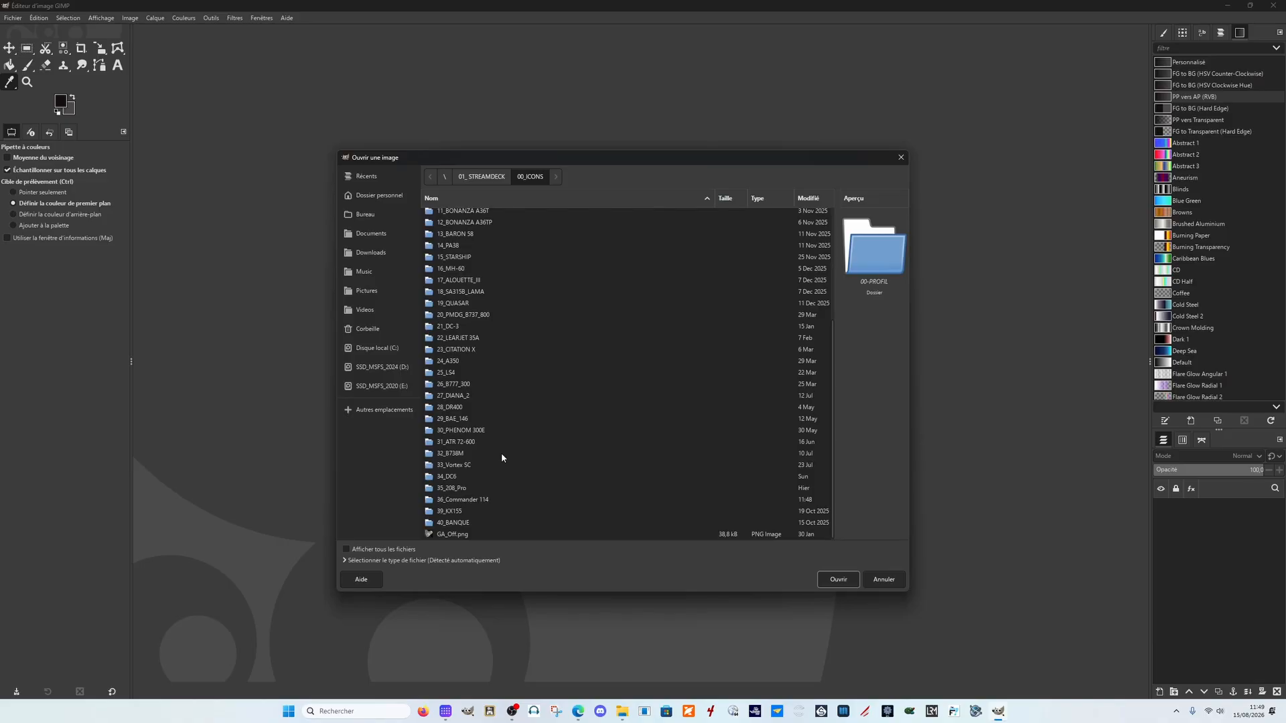
double_click(464, 501)
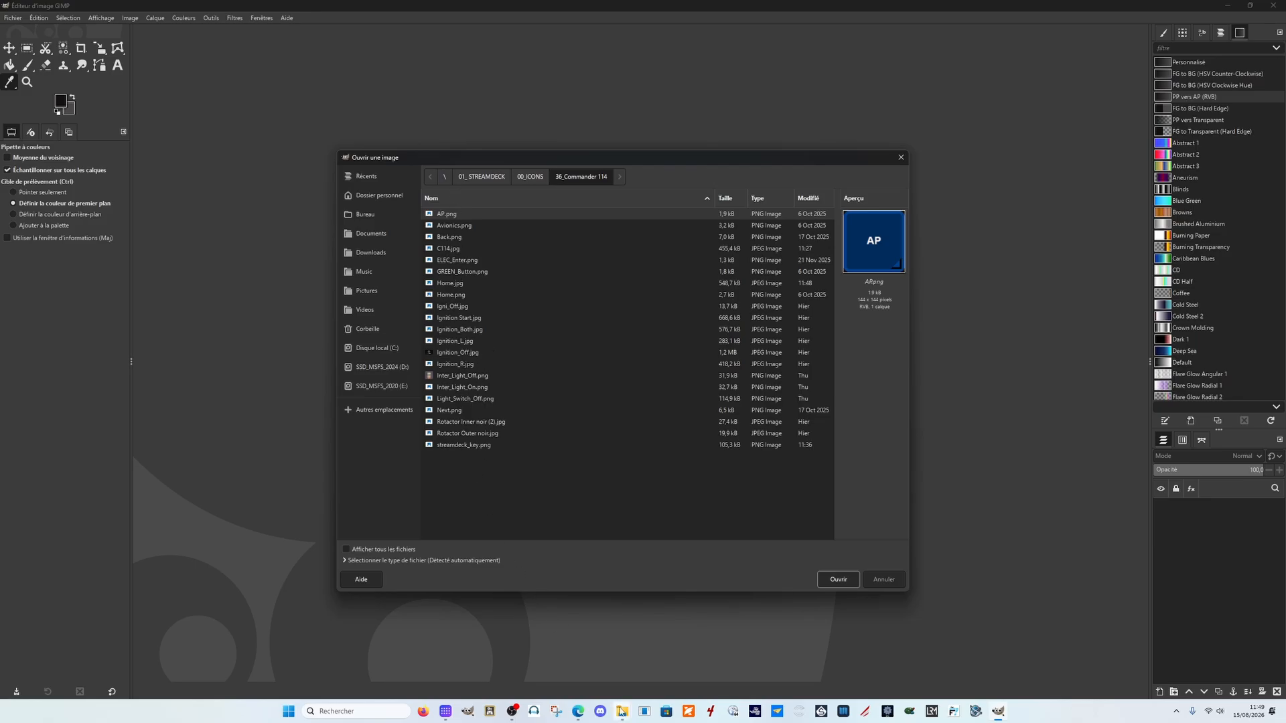
Step: Check the icon folder's contents in File Explorer, then preview the two Home files in GIMP and open Home.jpg
mouse_move(621, 711)
click(326, 627)
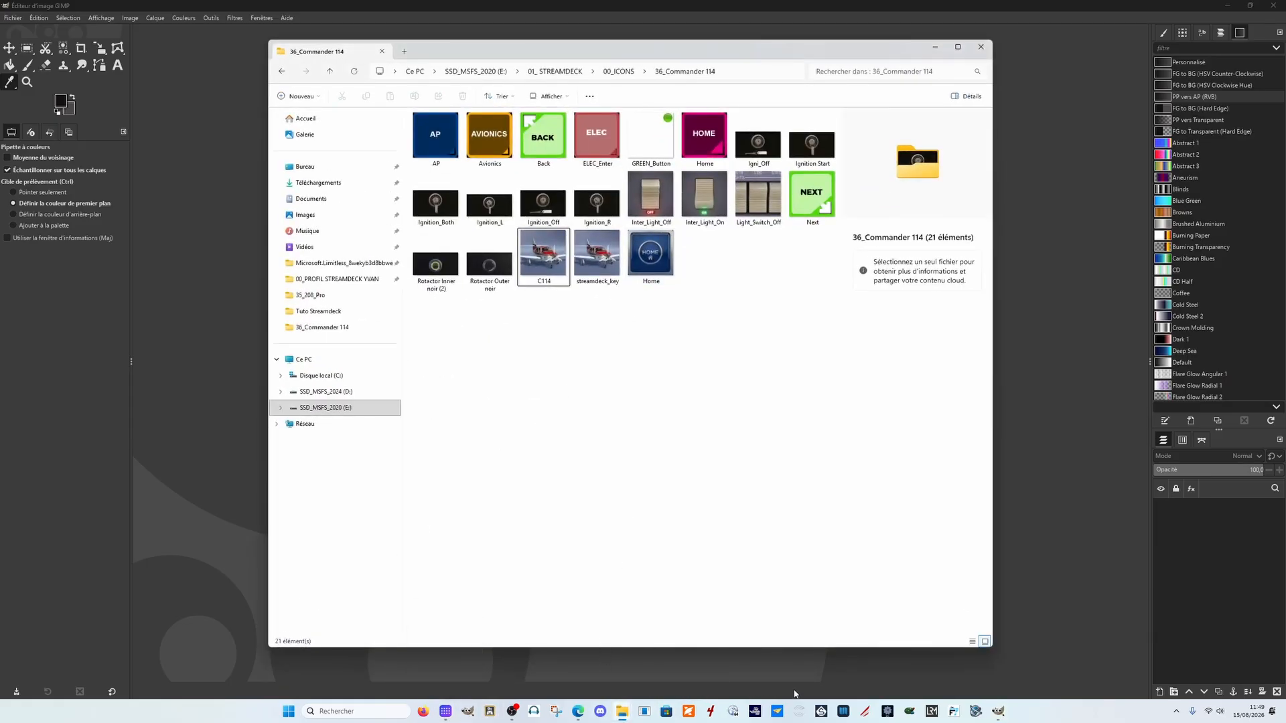
click(1000, 712)
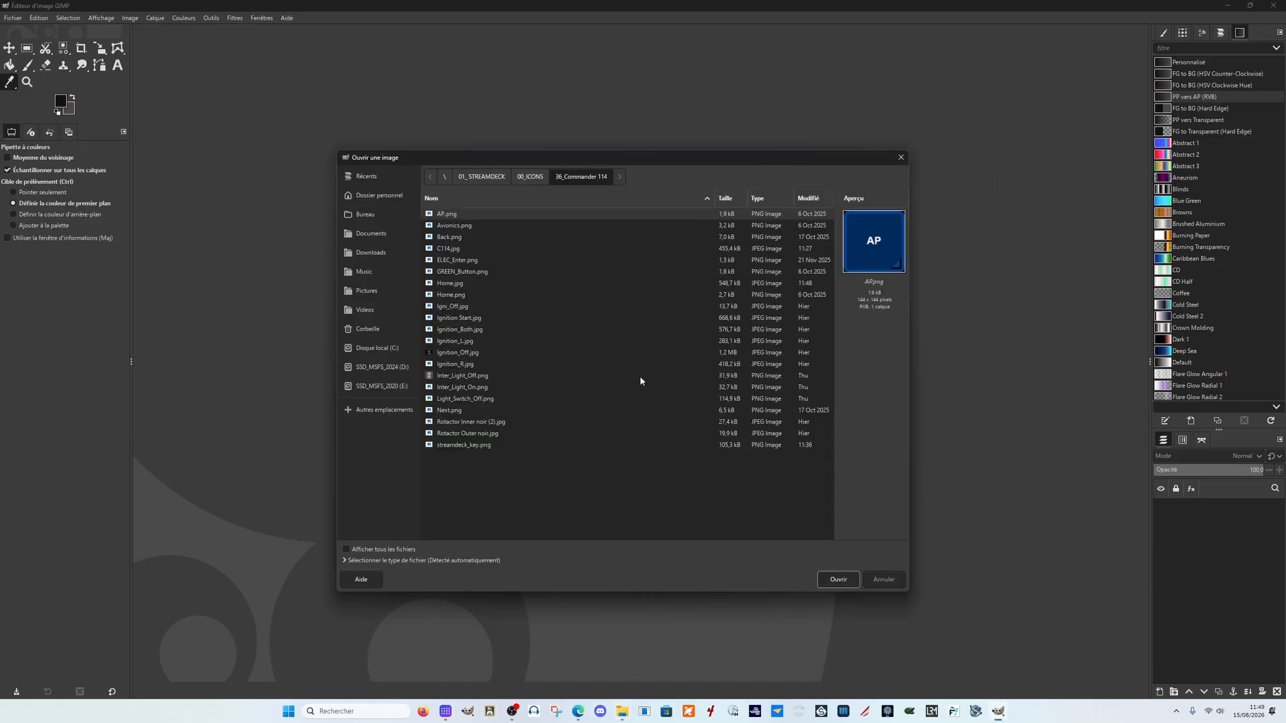
click(445, 284)
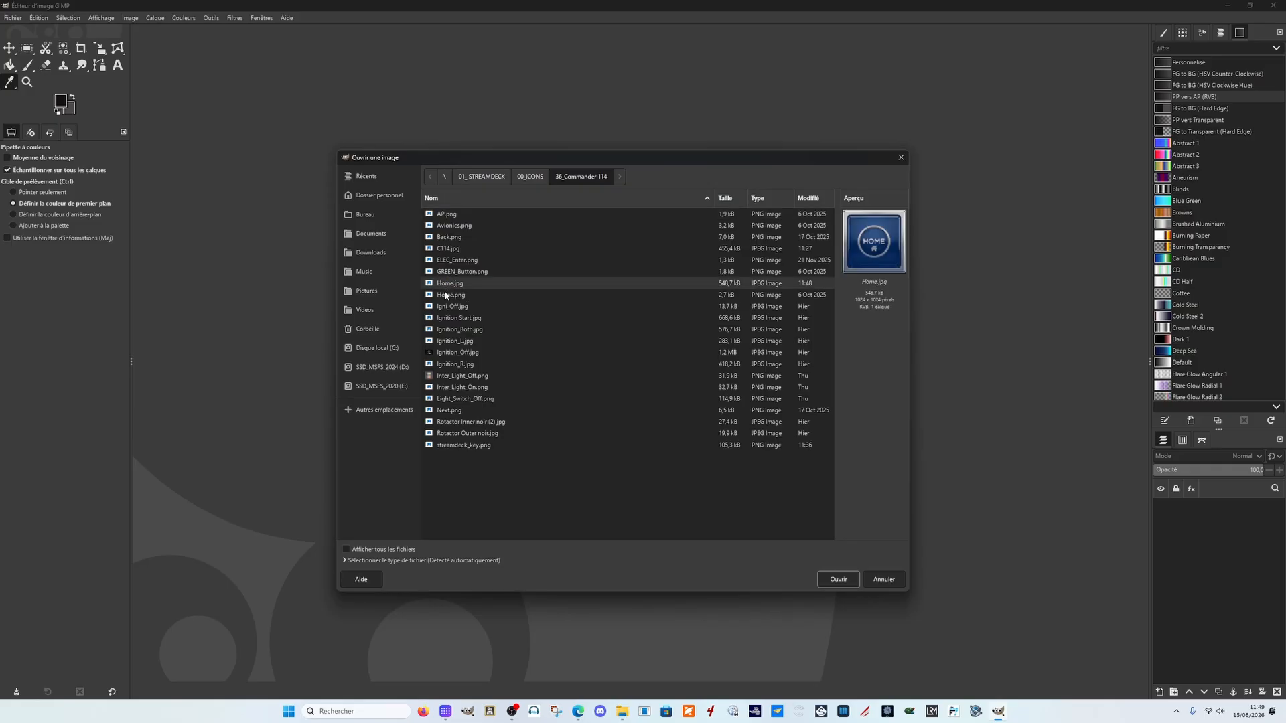
click(445, 295)
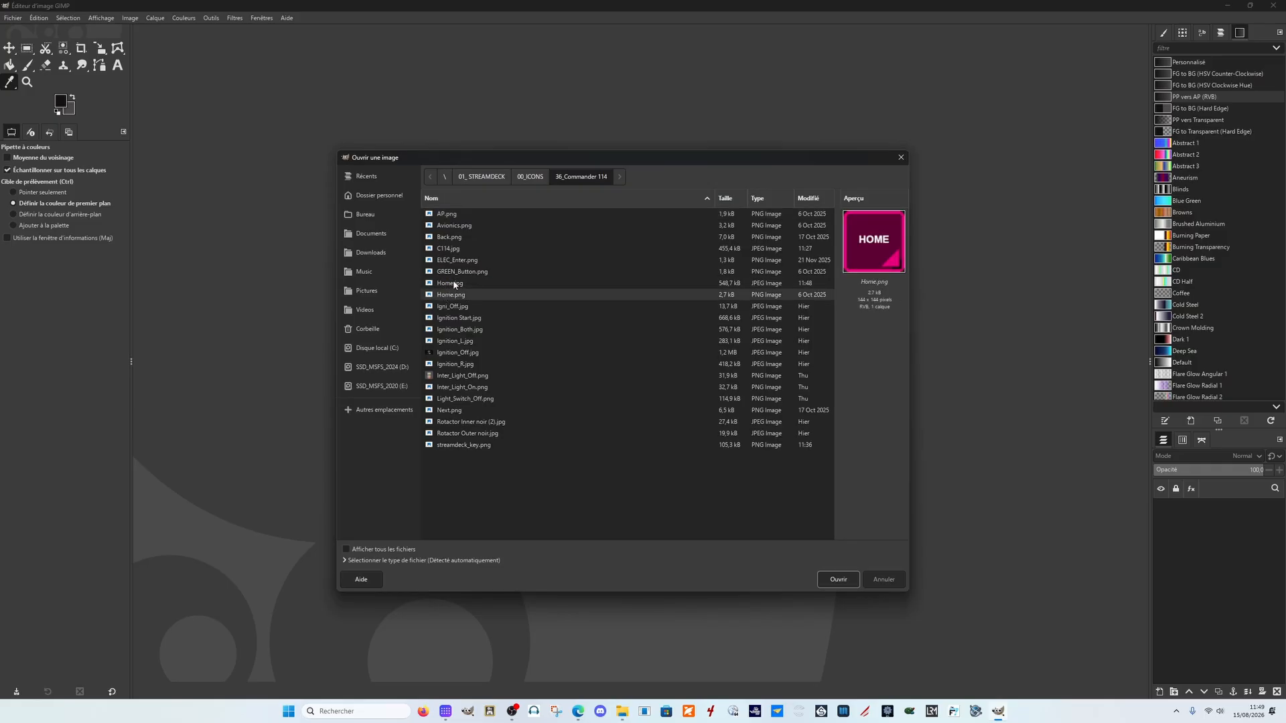
click(454, 284)
click(838, 577)
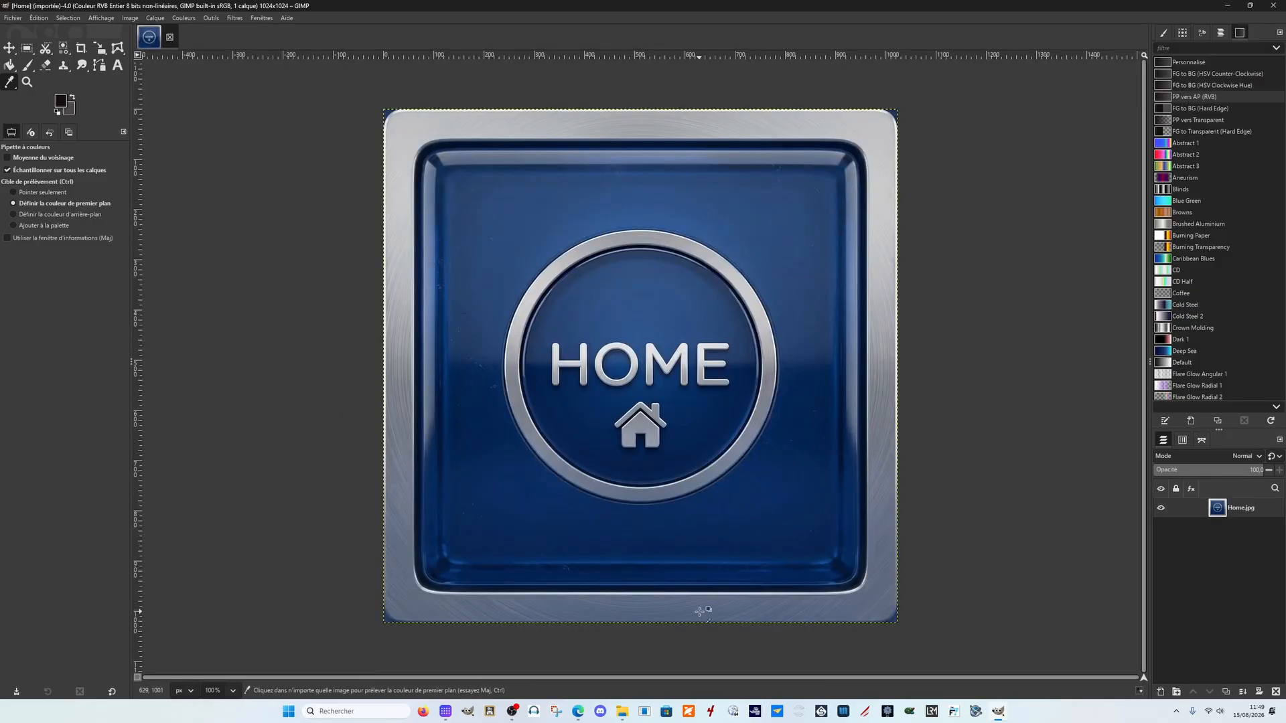
Step: Scale the Home image to 144 x 144 pixels
click(131, 18)
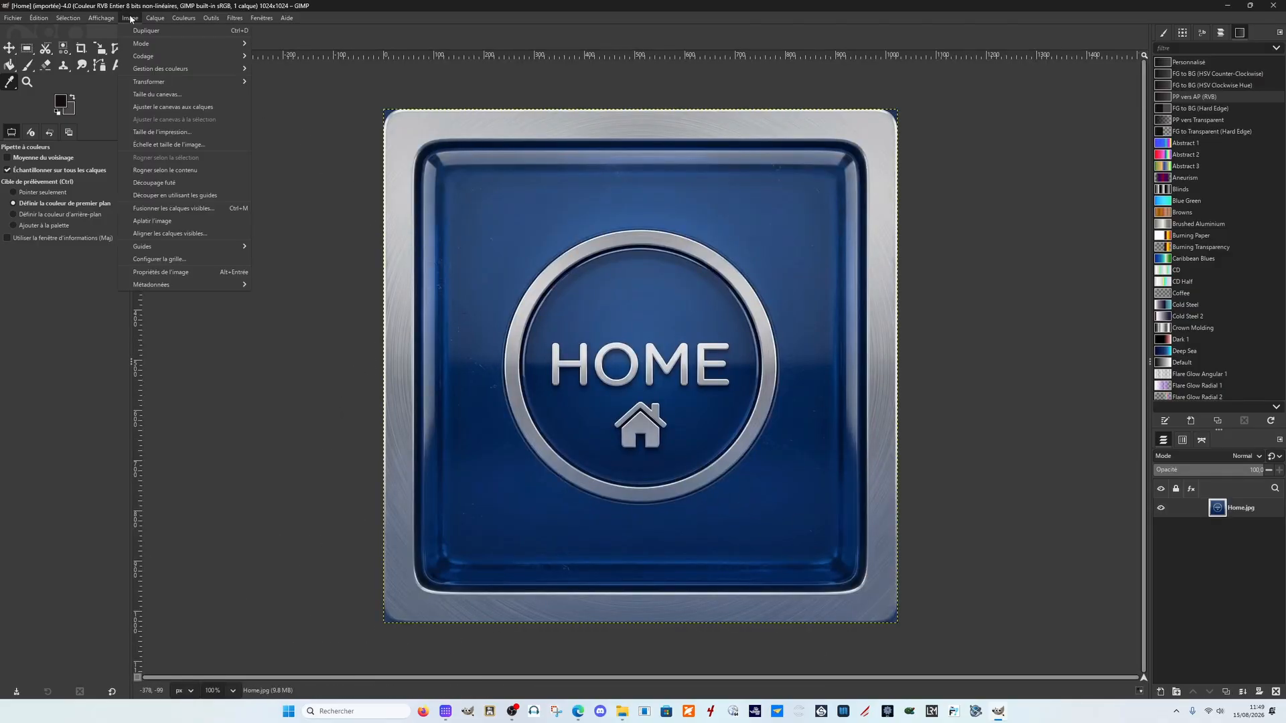
click(143, 145)
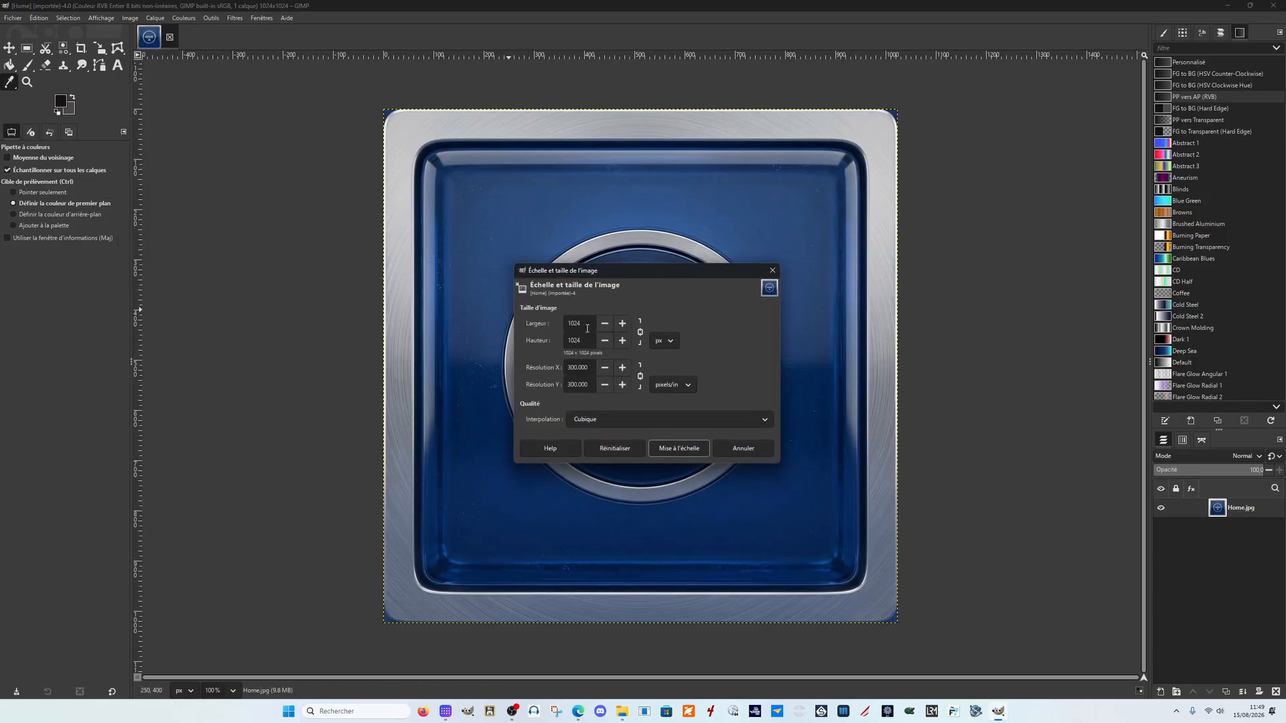
double_click(587, 328)
text(144)
click(675, 449)
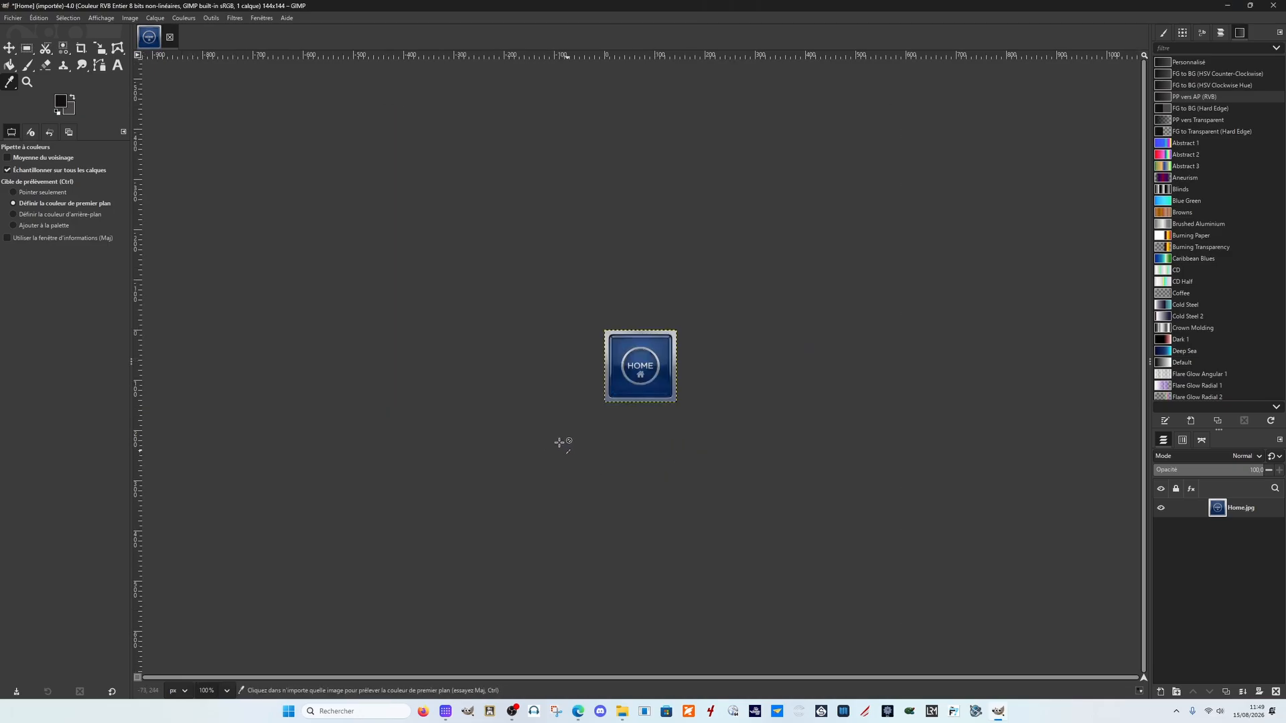
Step: Export the scaled image as Home_Gemini.jpg in the 36_Commander 114 folder with the offered JPEG settings
click(11, 18)
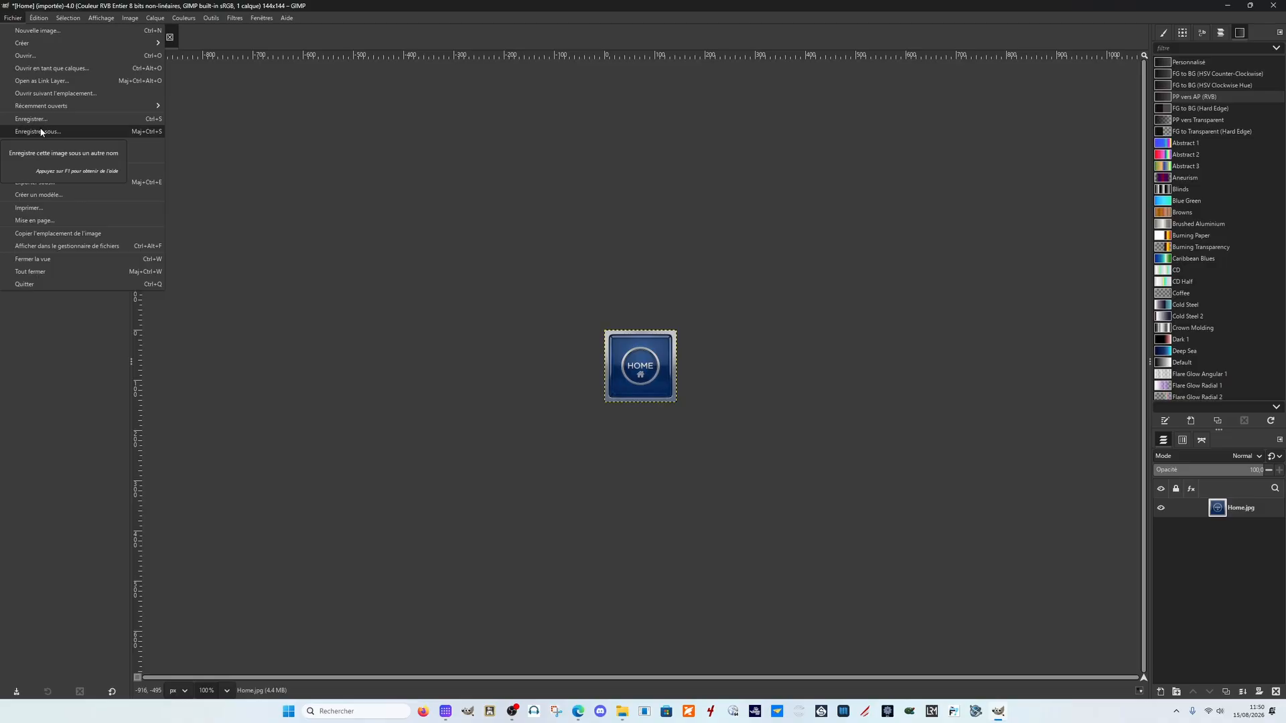
click(42, 182)
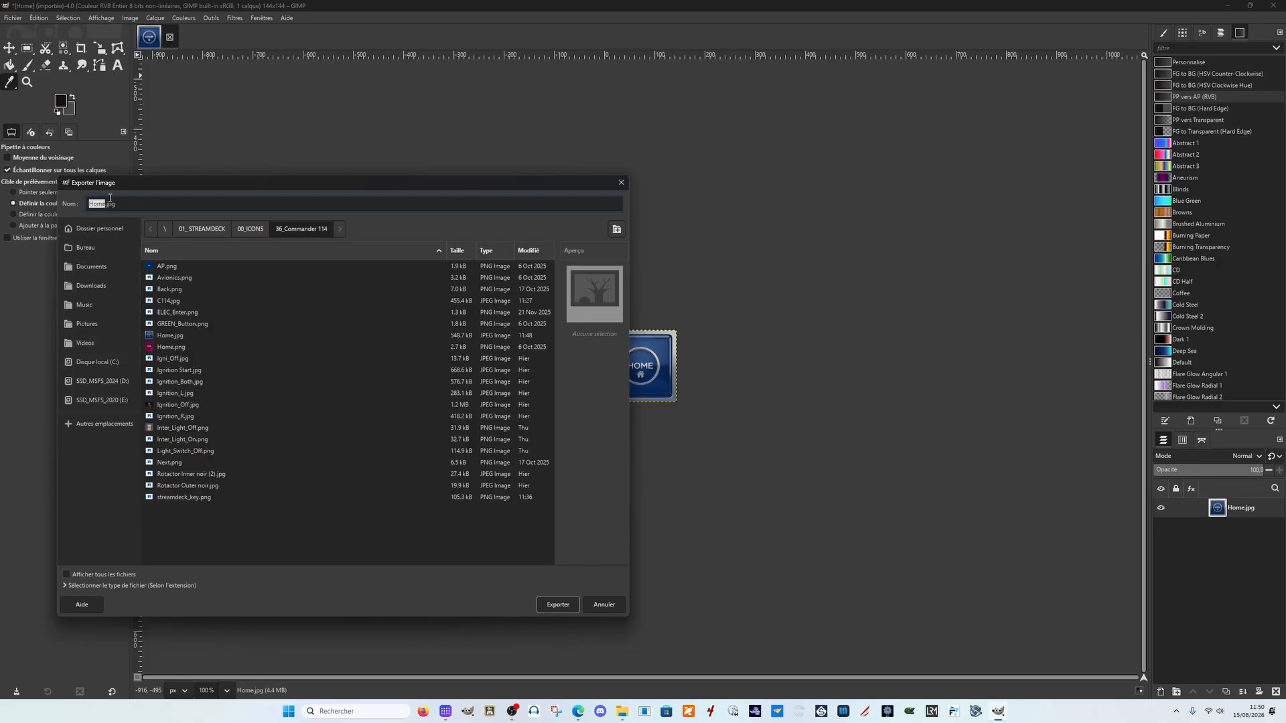
click(104, 204)
text(_Gemini)
click(558, 604)
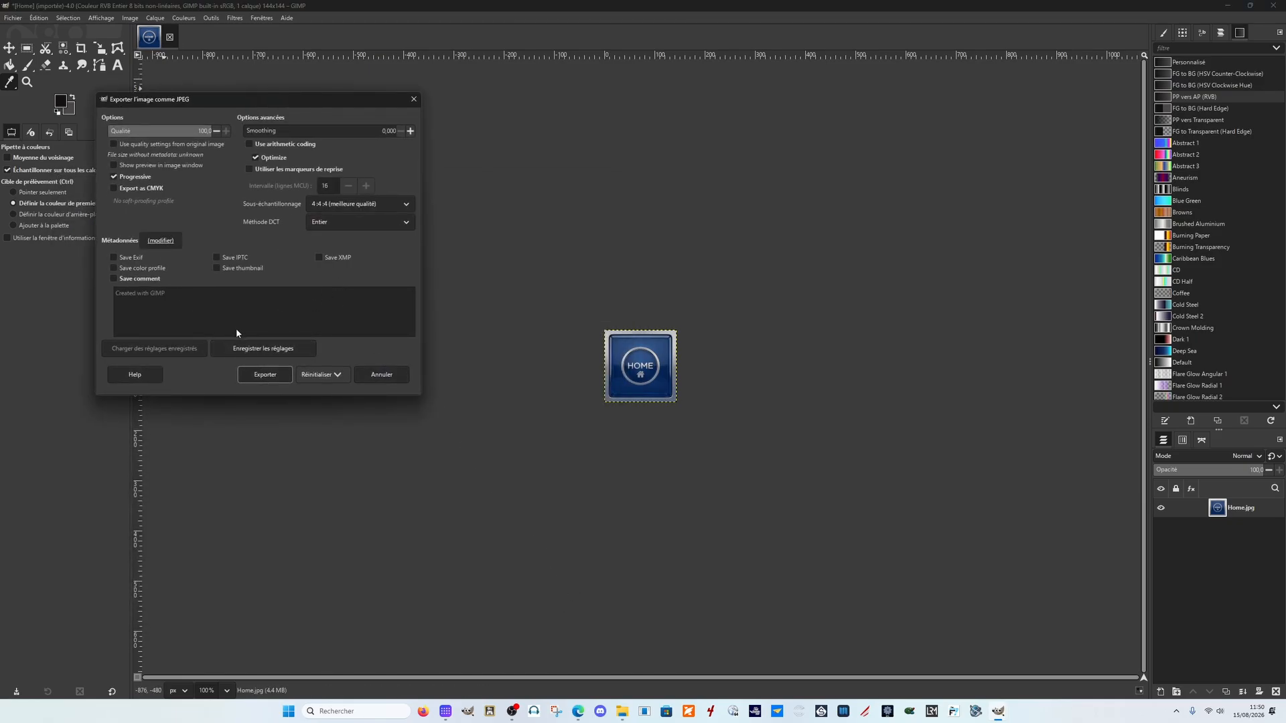
click(265, 374)
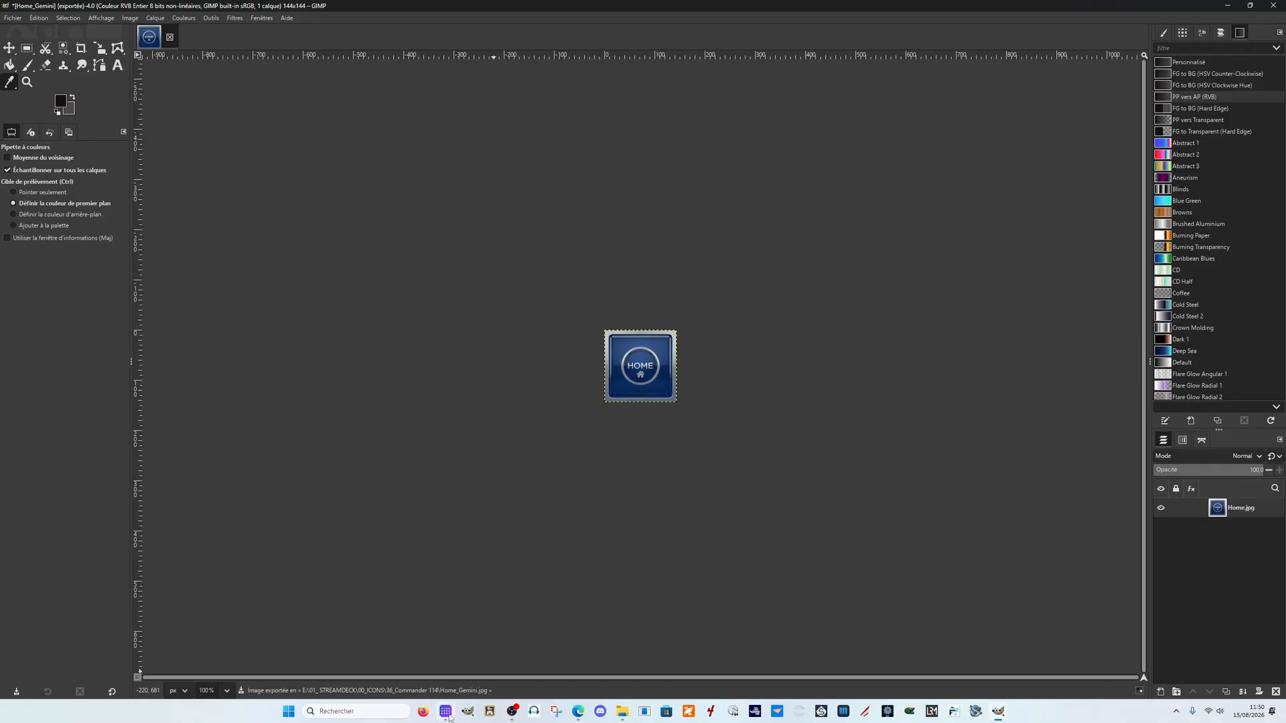
Step: Switch to Stream Deck, maximize its window and set the HOME key's icon to the Home_Gemini image file
click(446, 711)
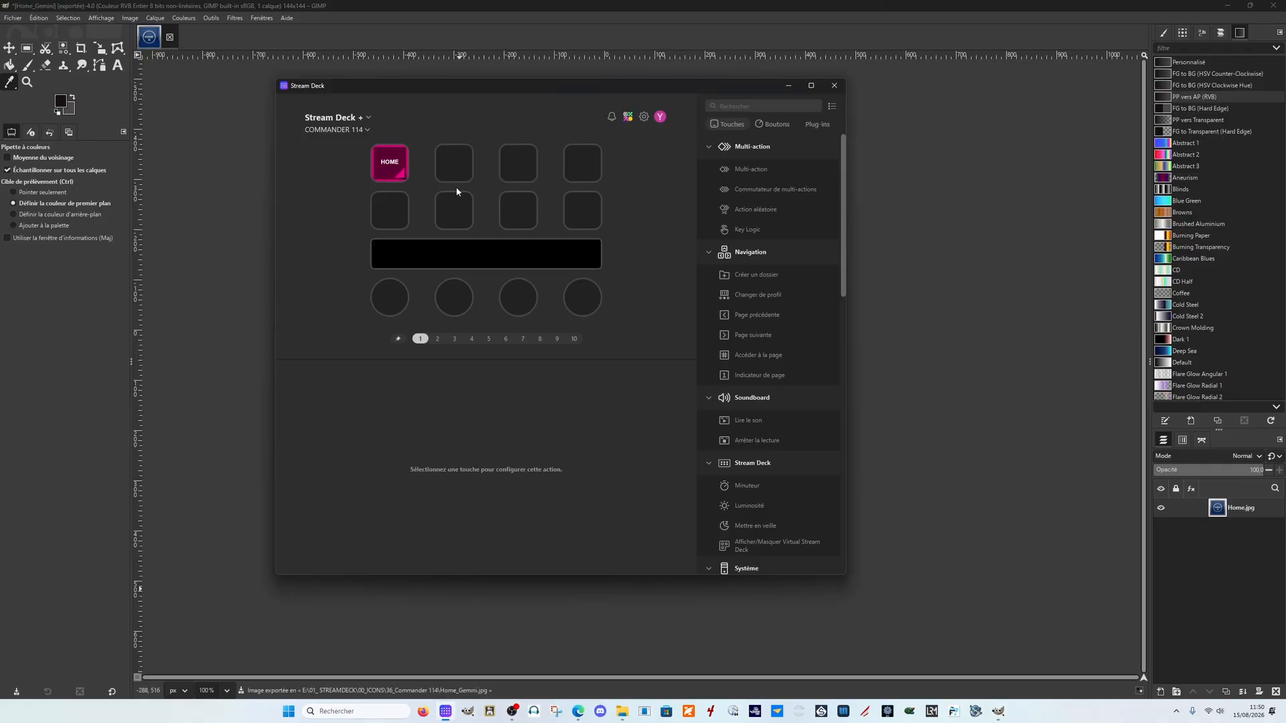
click(387, 165)
click(811, 85)
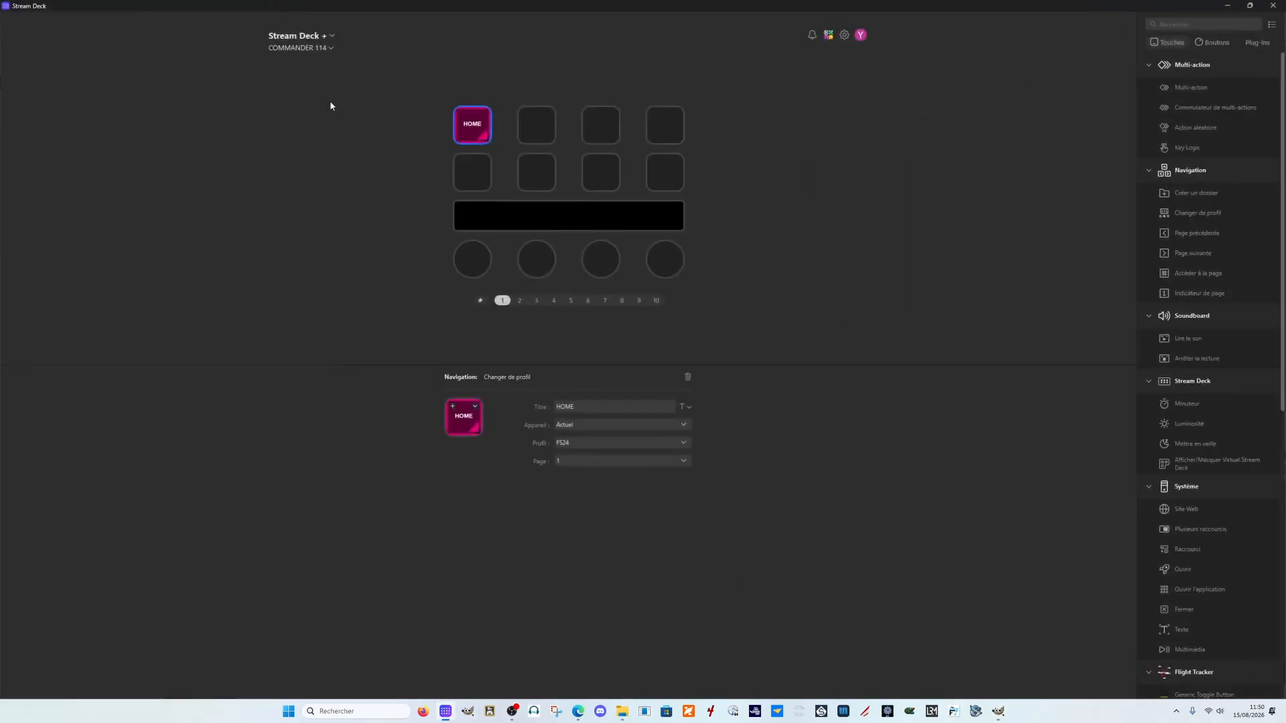
click(475, 407)
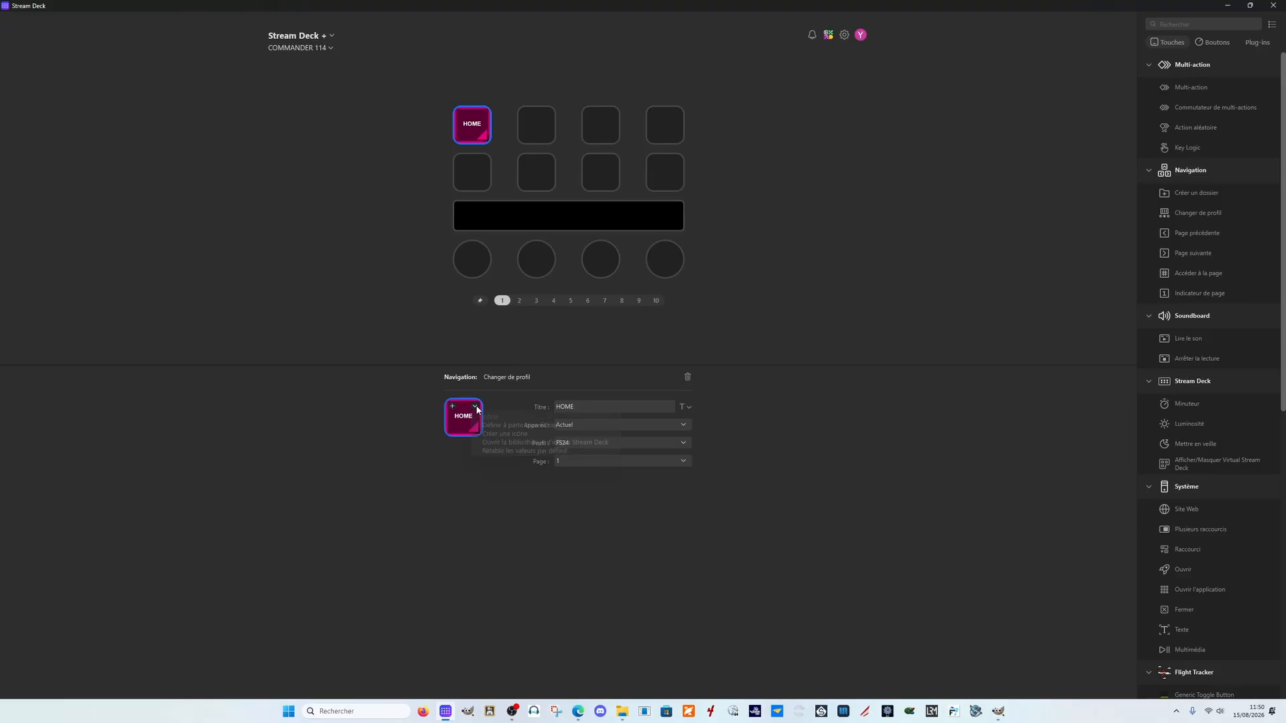
click(538, 426)
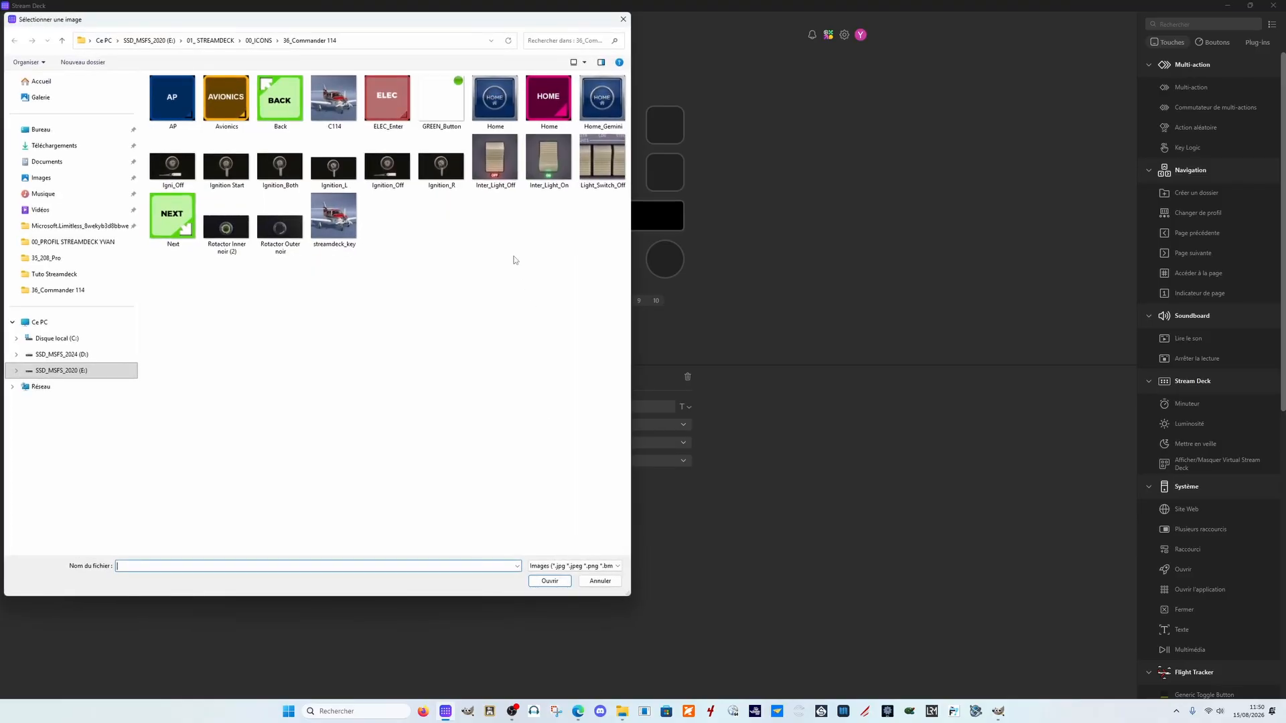
click(579, 125)
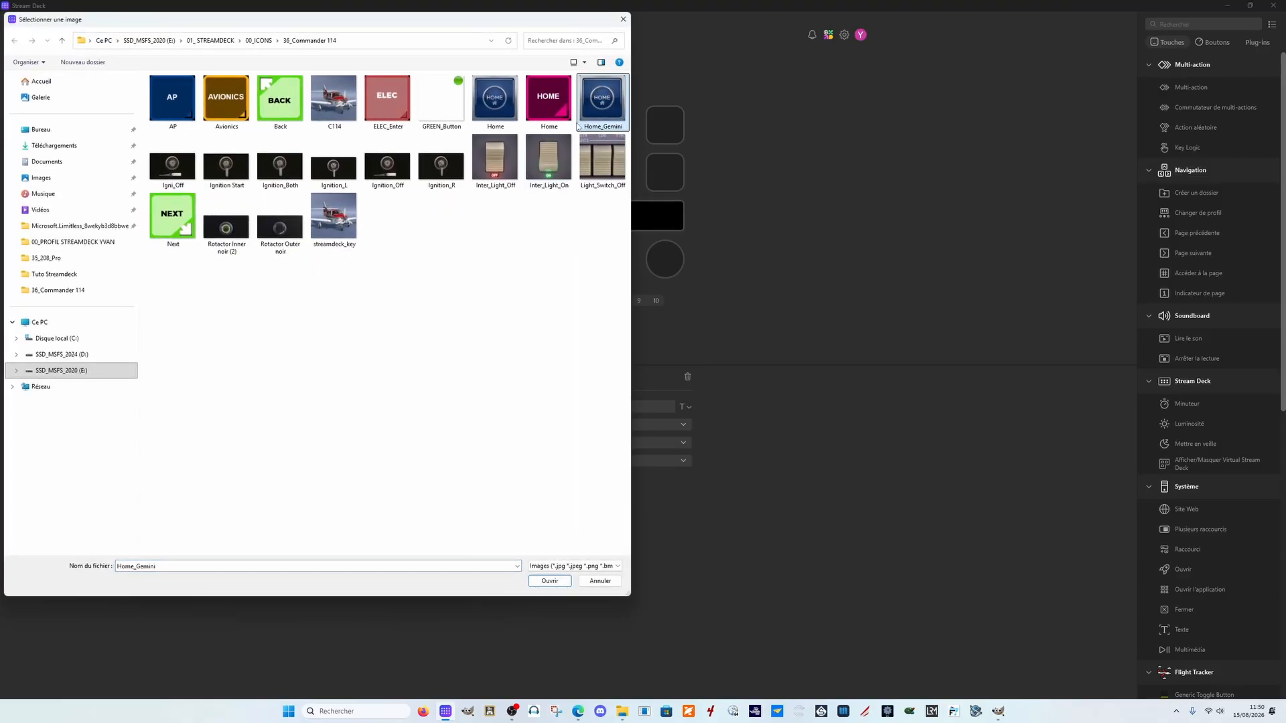
click(559, 580)
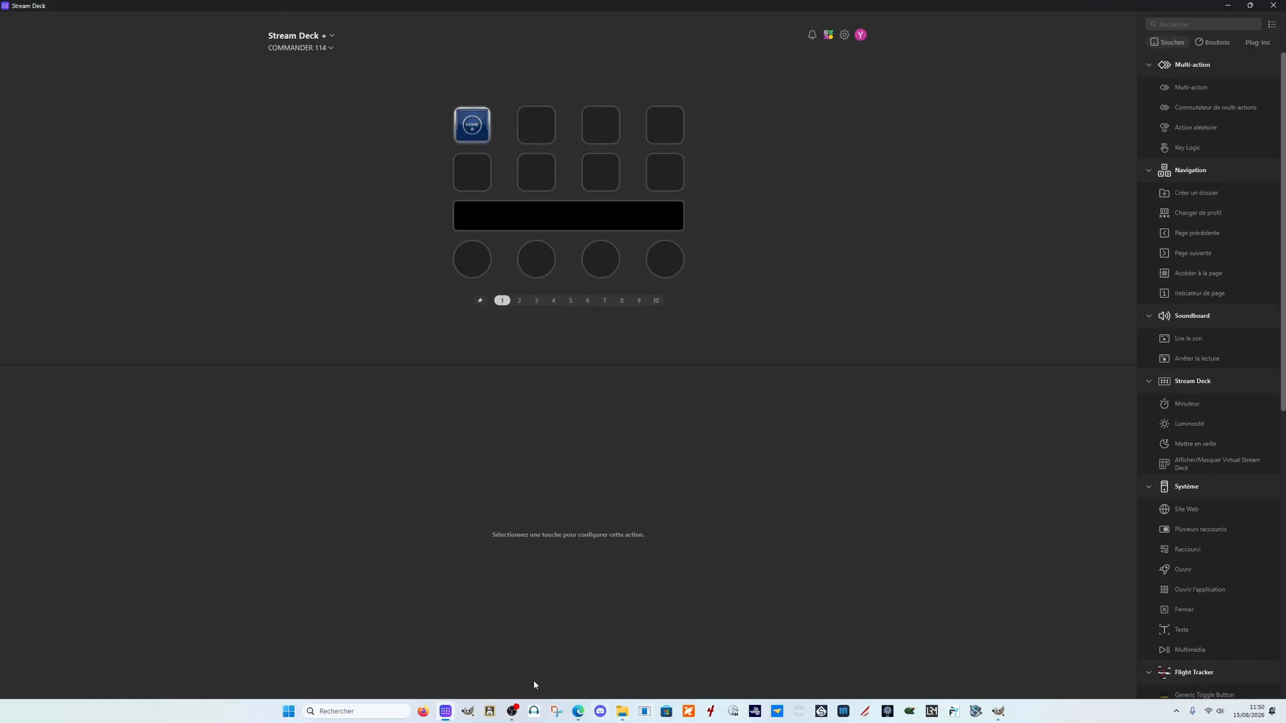
Step: Switch back to Gemini in the browser and ask "change moi la couleur de l'ensemble pour avoir une couleur bordeaux"
mouse_move(578, 711)
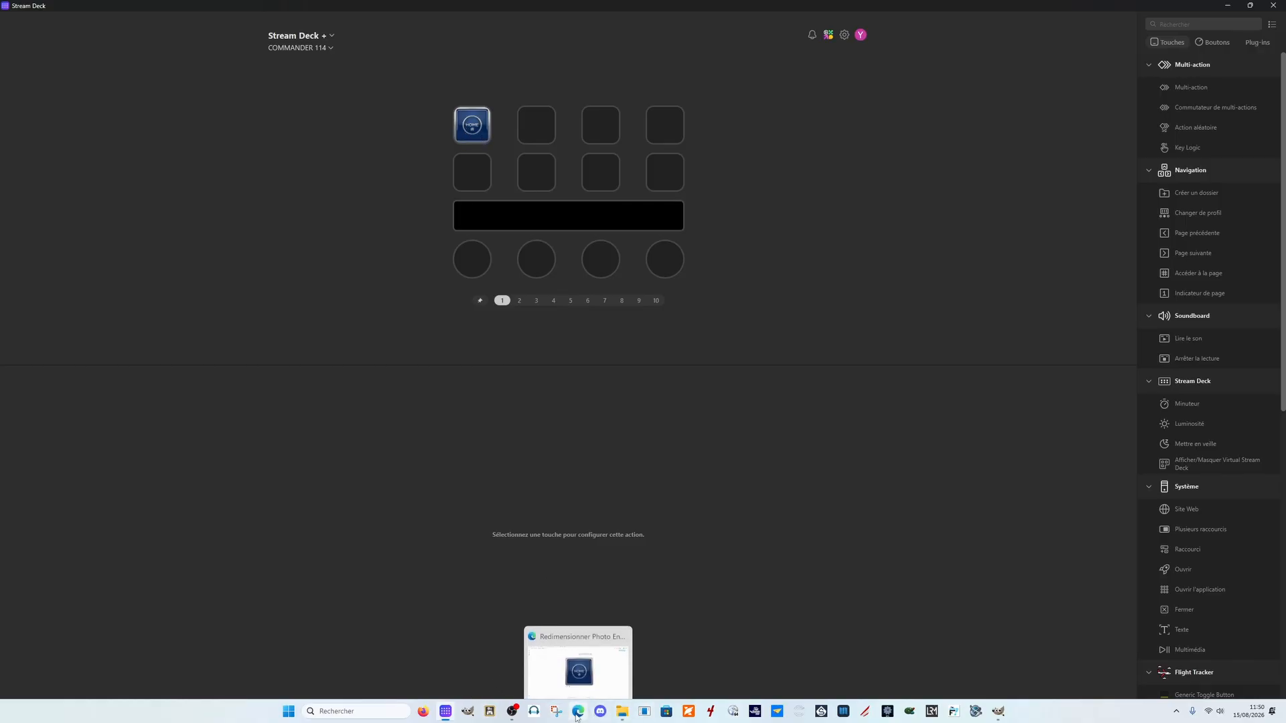
click(577, 626)
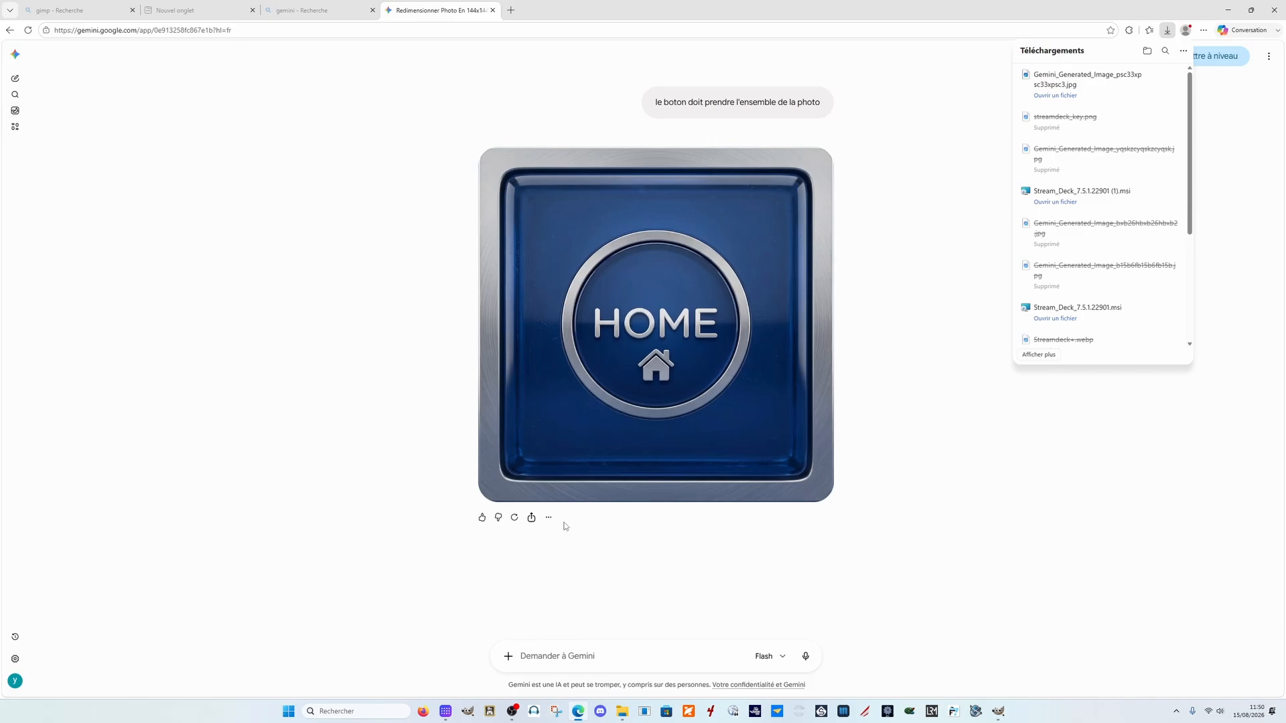
click(524, 657)
text(chang)
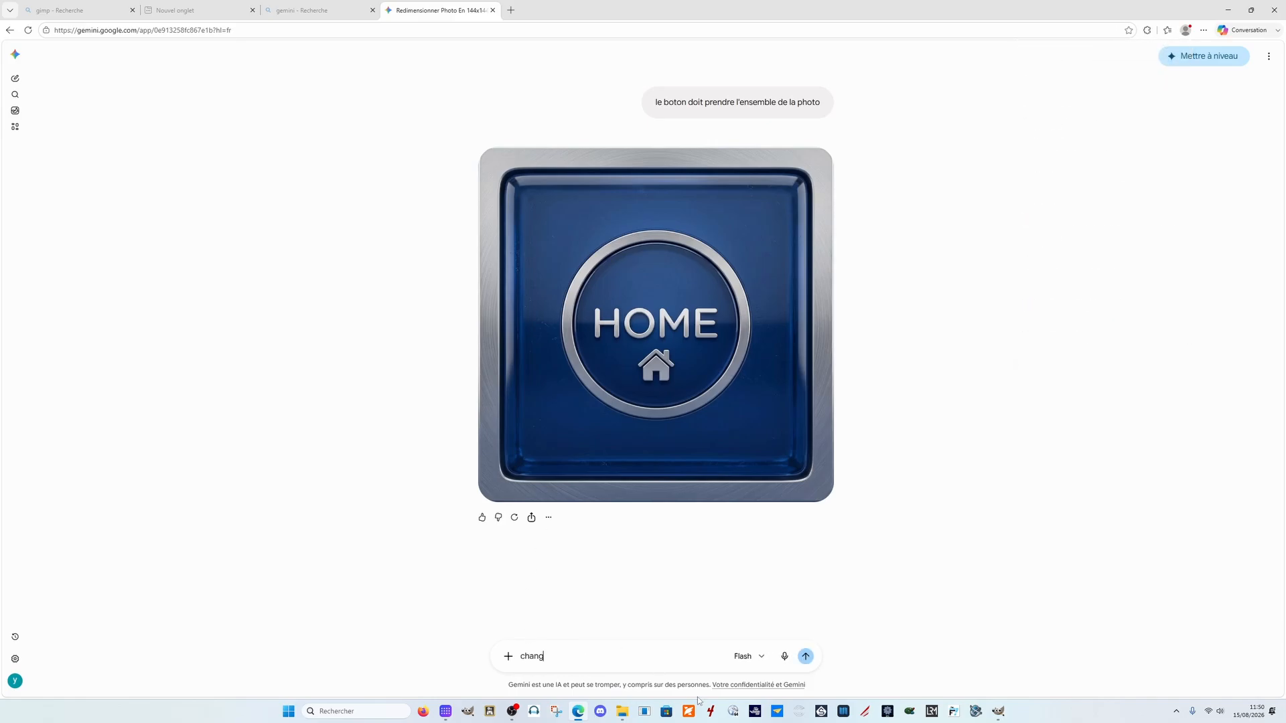
text(e moi la couleur de l'ensemble pour avoir une co)
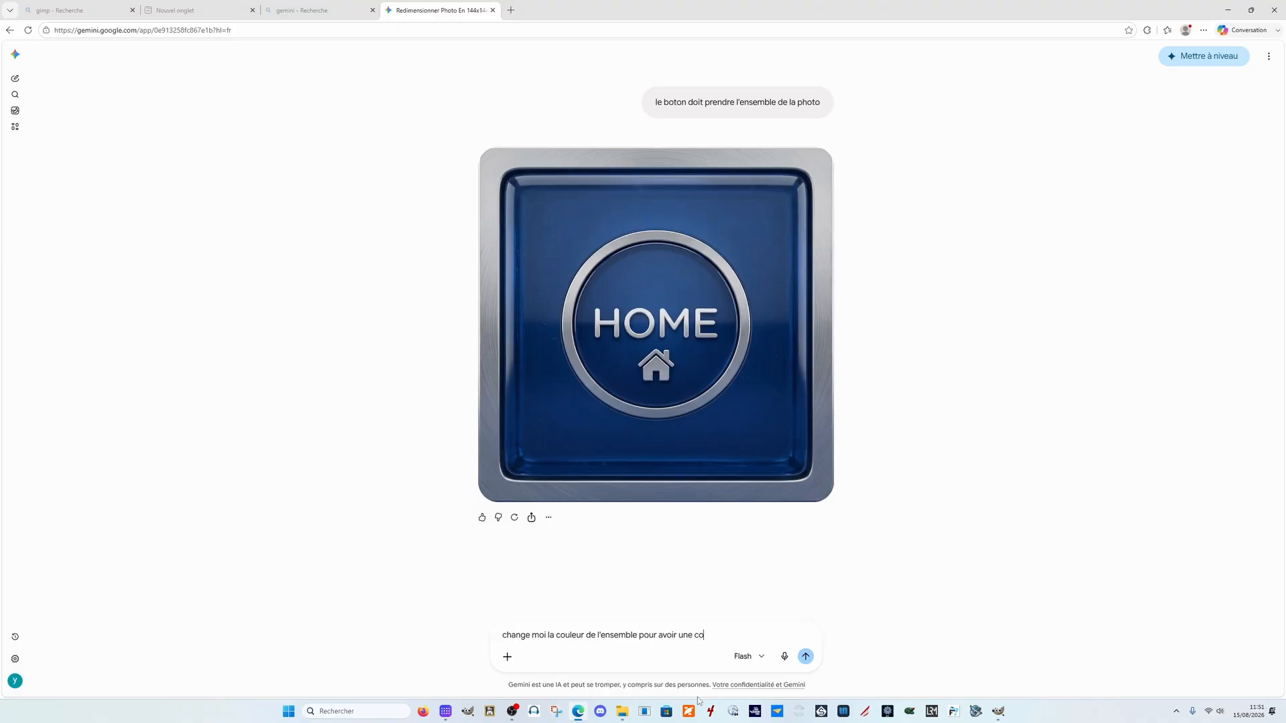
text(uleur bordeaux)
key(Return)
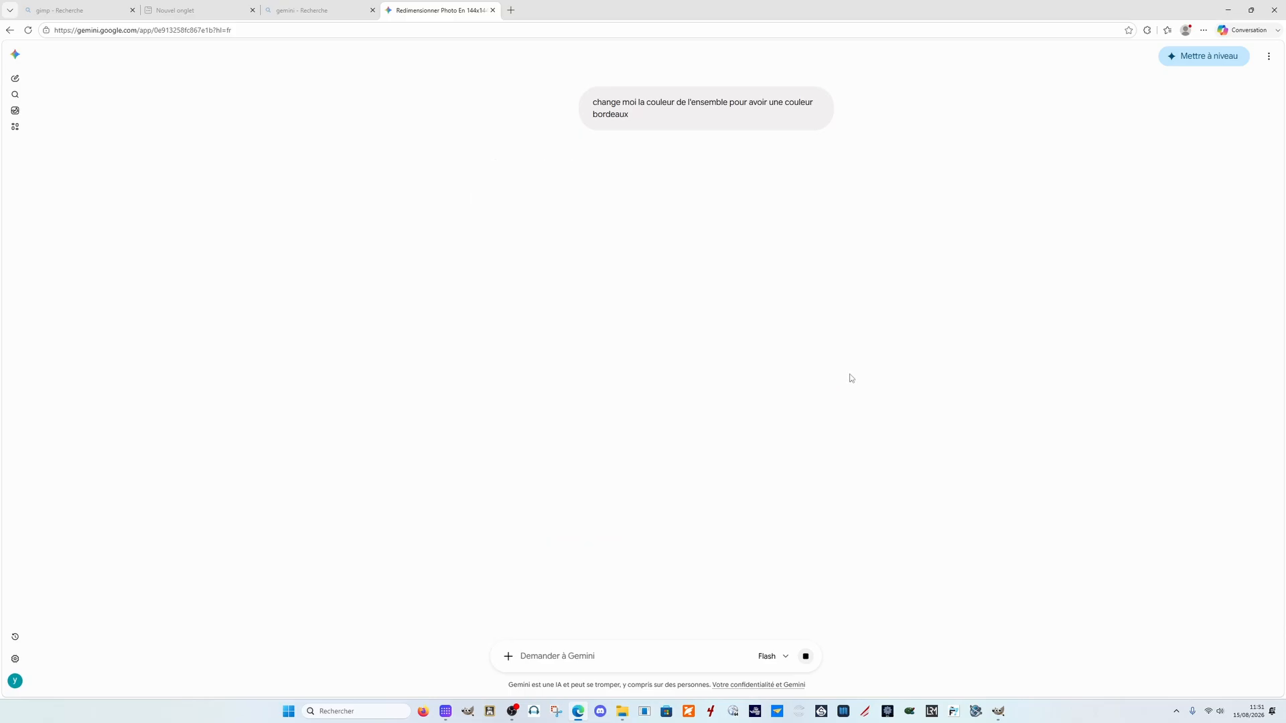
drag(934, 149, 954, 695)
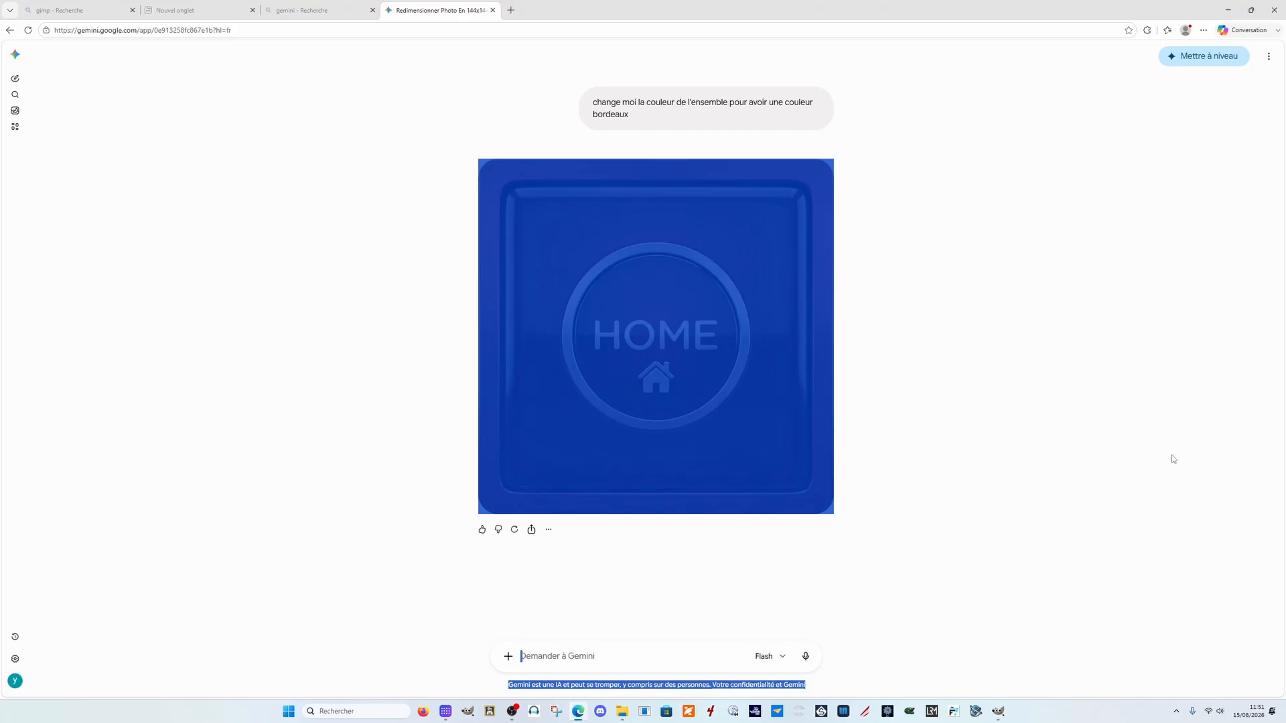
click(850, 186)
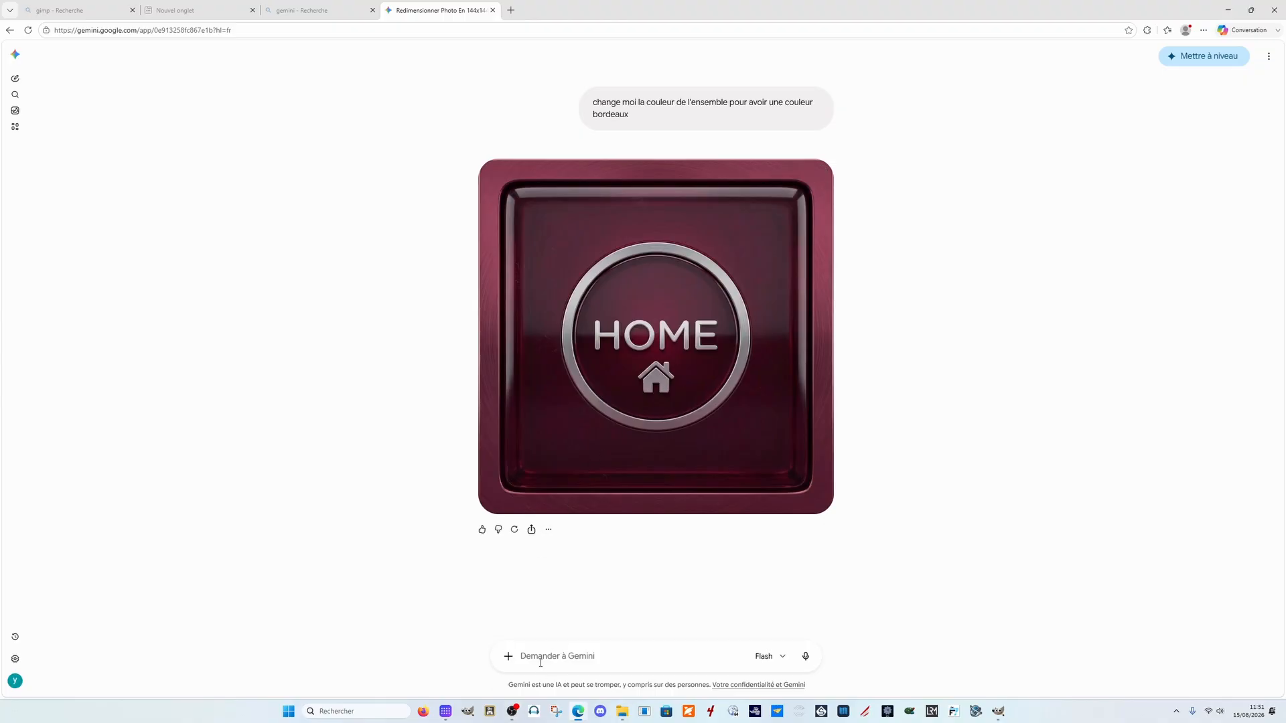
Step: Ask Gemini to remove the small house from the button with "supprime moi la petite maison"
text(supprime moi la petite maison)
key(Return)
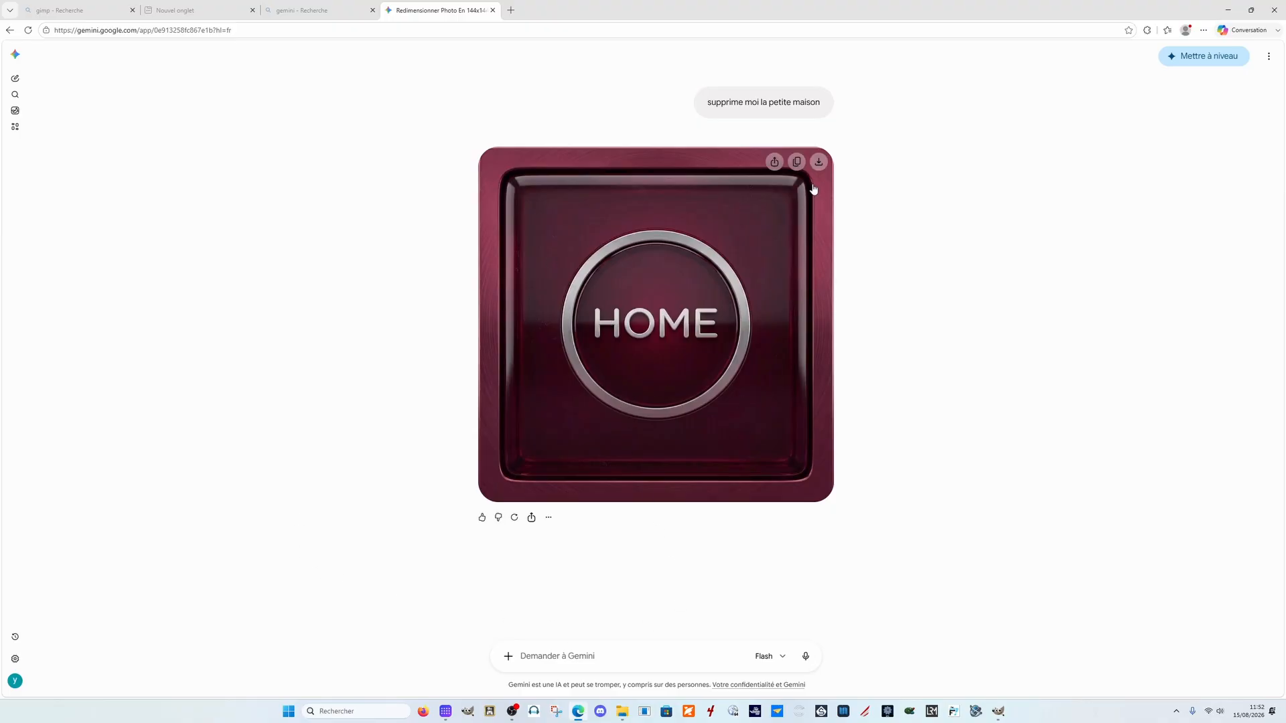
Step: Download the generated burgundy HOME button image, show it in the Downloads folder and cut the file
click(820, 163)
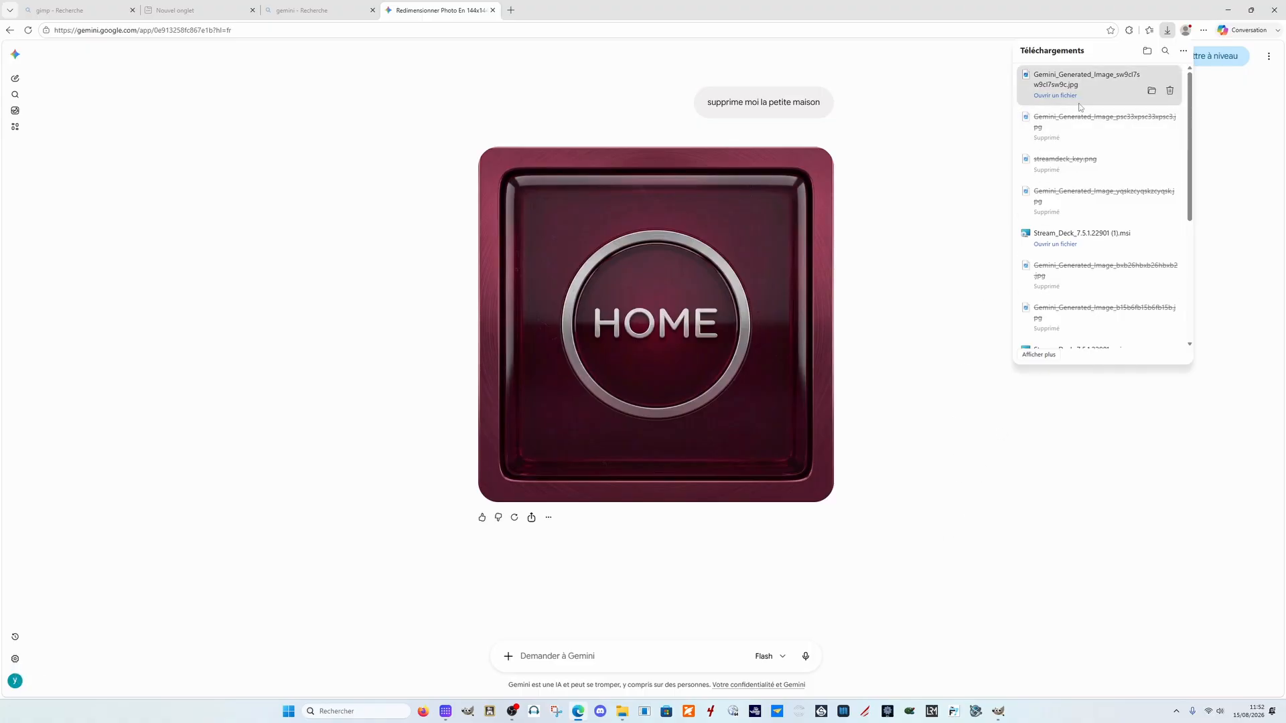
click(1152, 91)
right_click(840, 232)
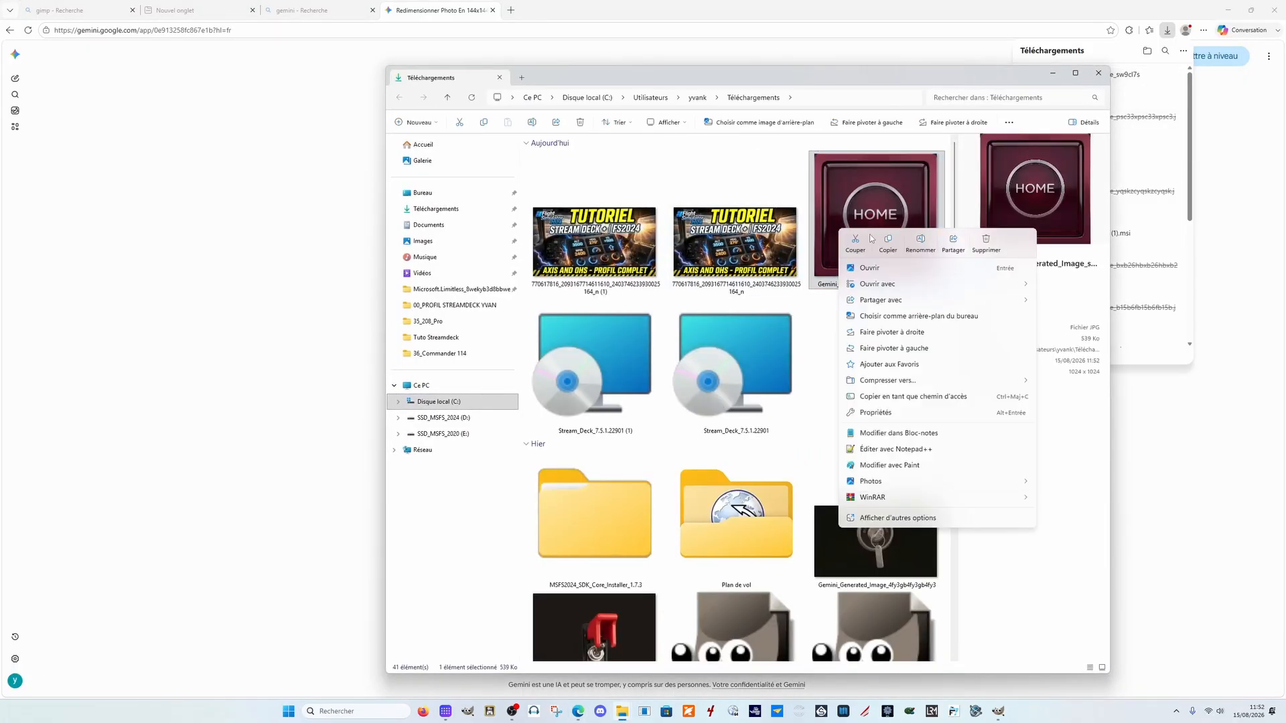
click(855, 250)
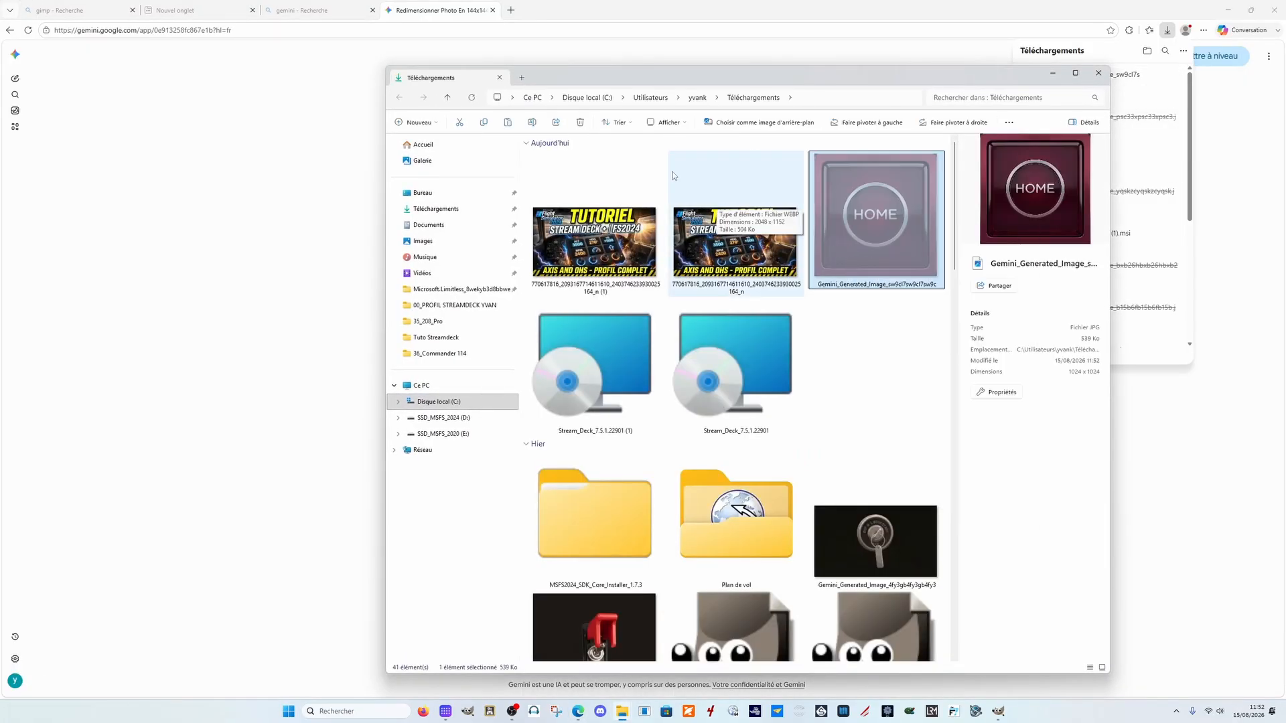
Step: Paste the cut image into the 36_Commander 114 folder under 01_ STREAMDECK > 00_ICONS on drive E
click(450, 434)
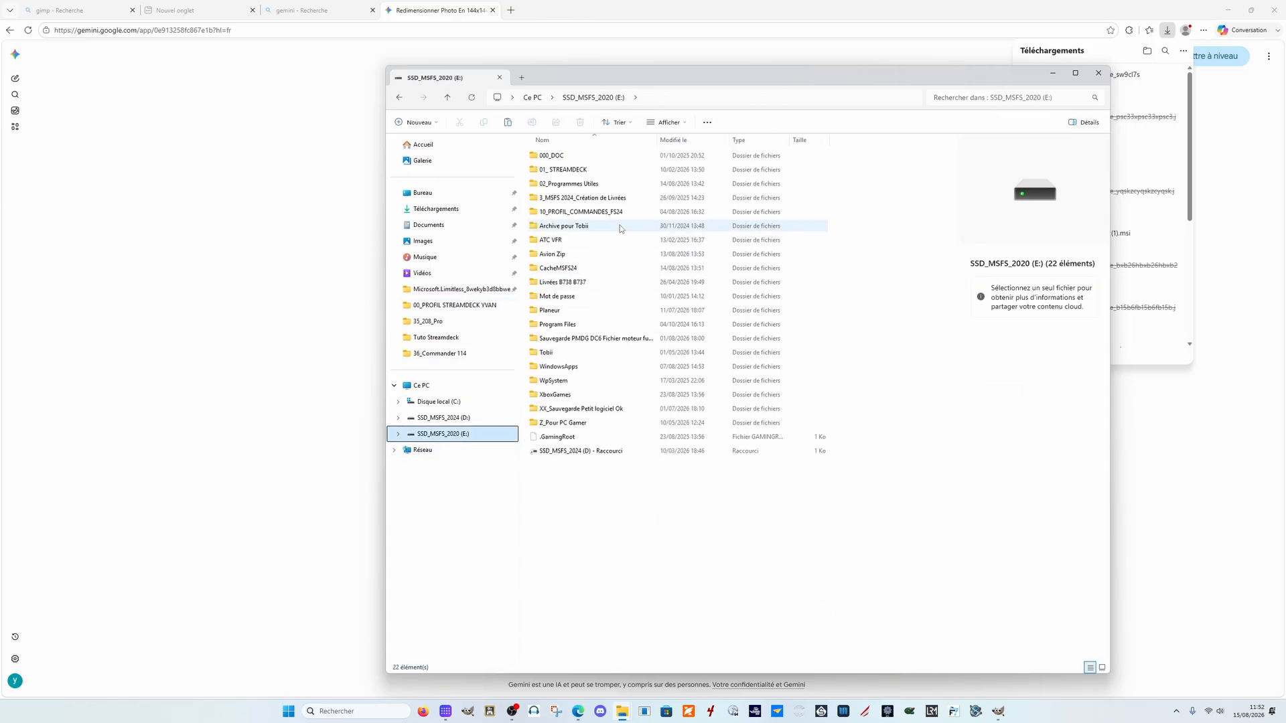
double_click(580, 168)
double_click(576, 156)
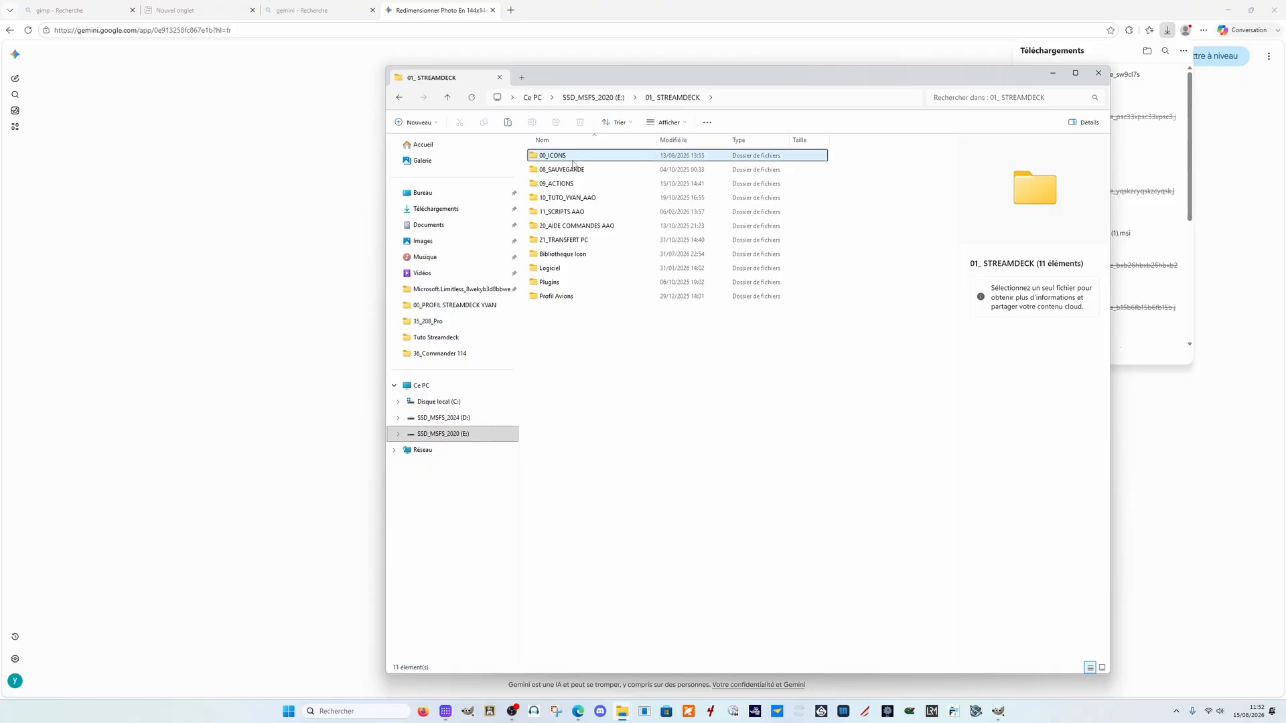
scroll(636, 469, down, 2)
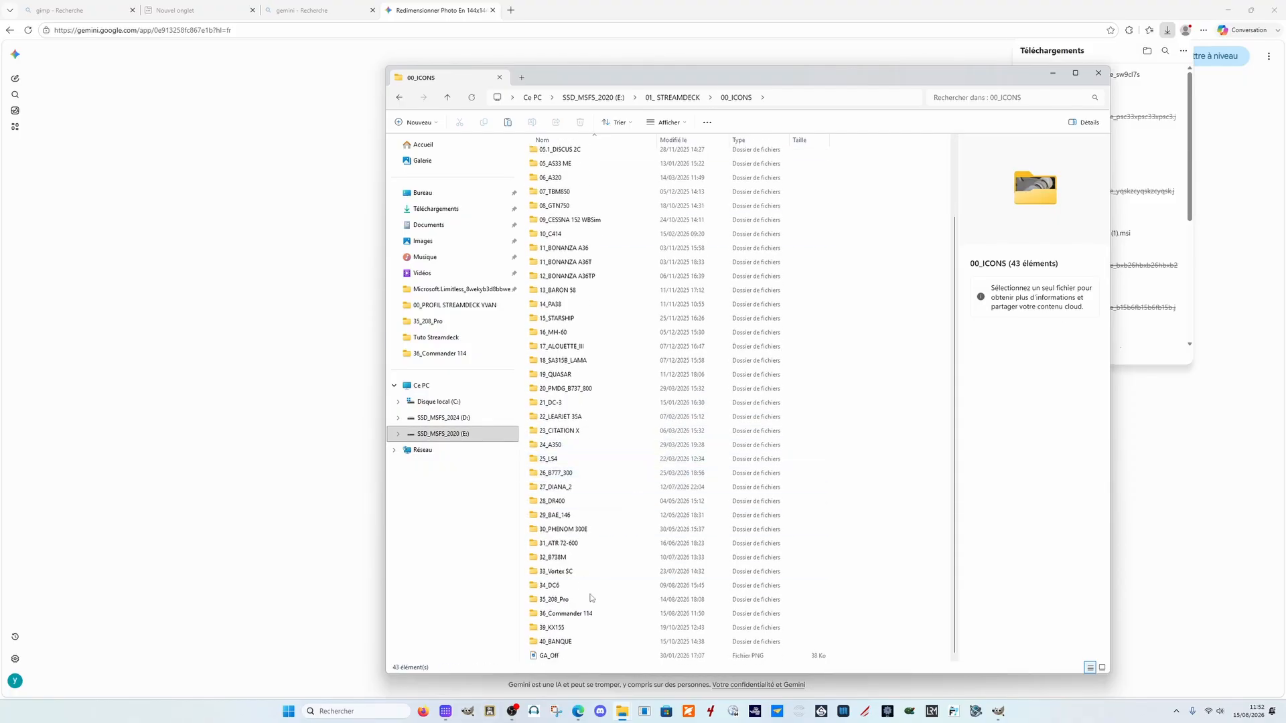
double_click(573, 614)
right_click(654, 435)
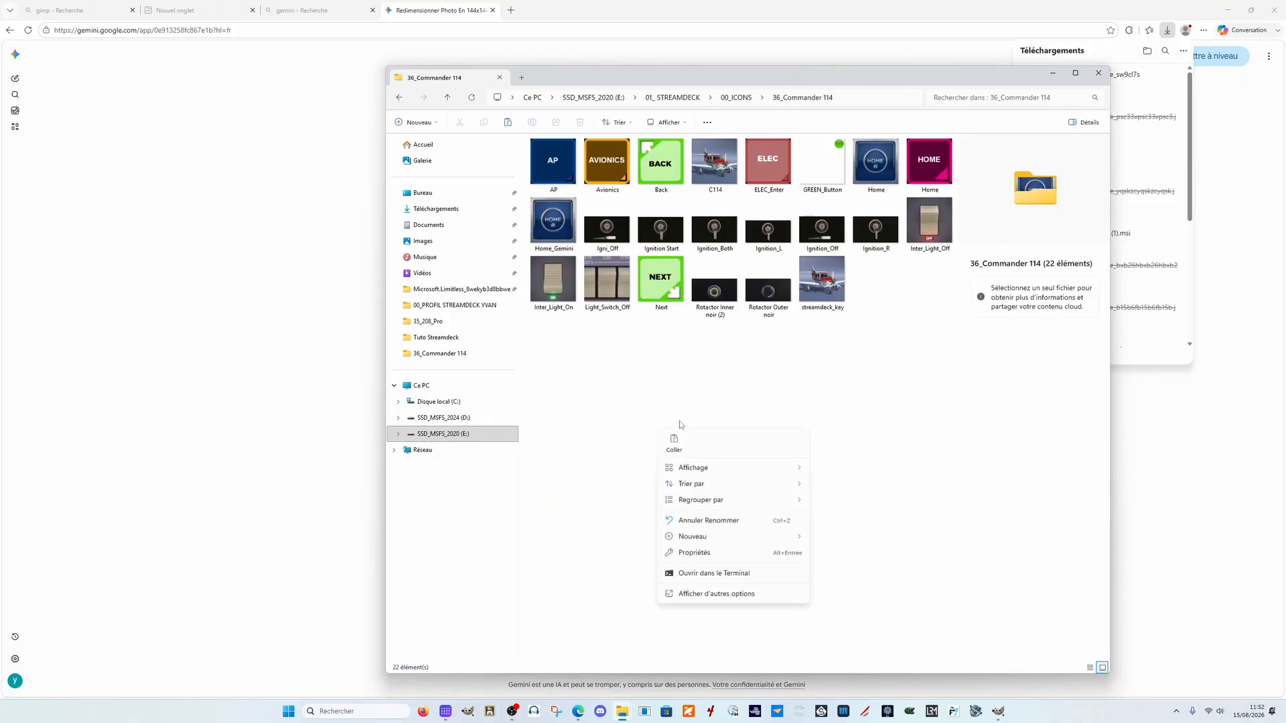
click(672, 448)
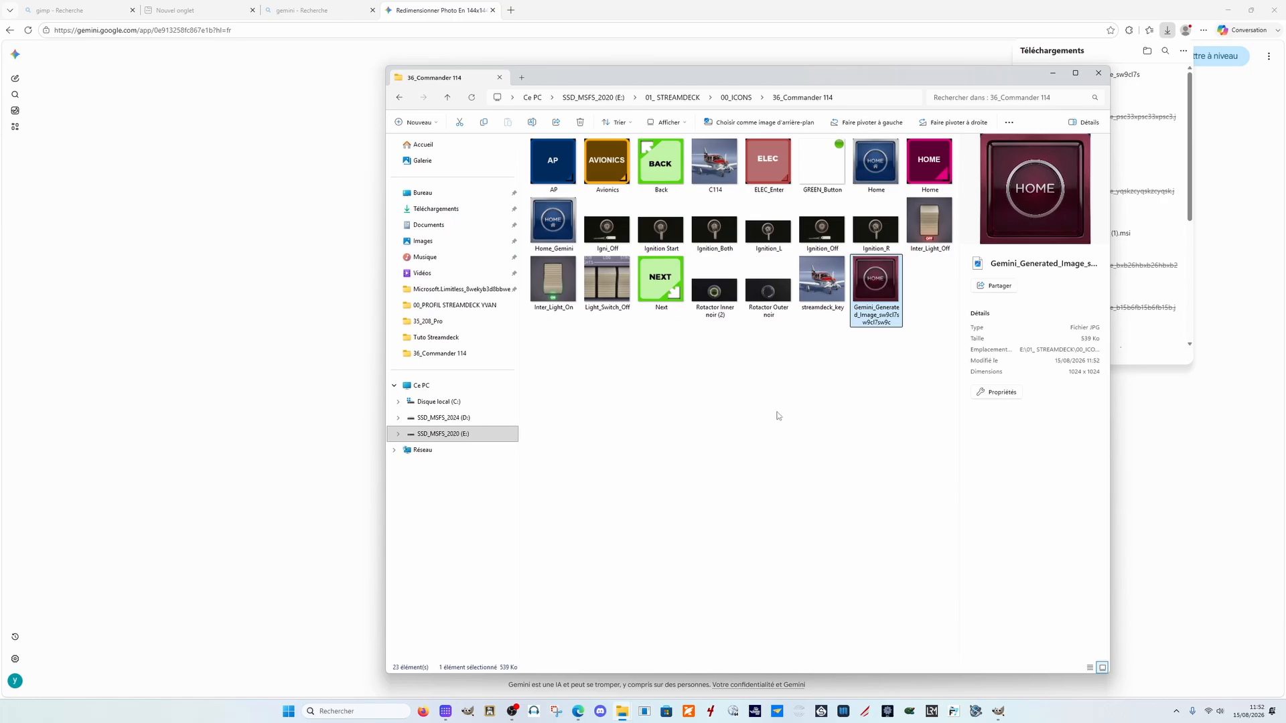
click(776, 416)
Step: Rename the pasted Gemini image file as Home_Bordeaux
right_click(860, 301)
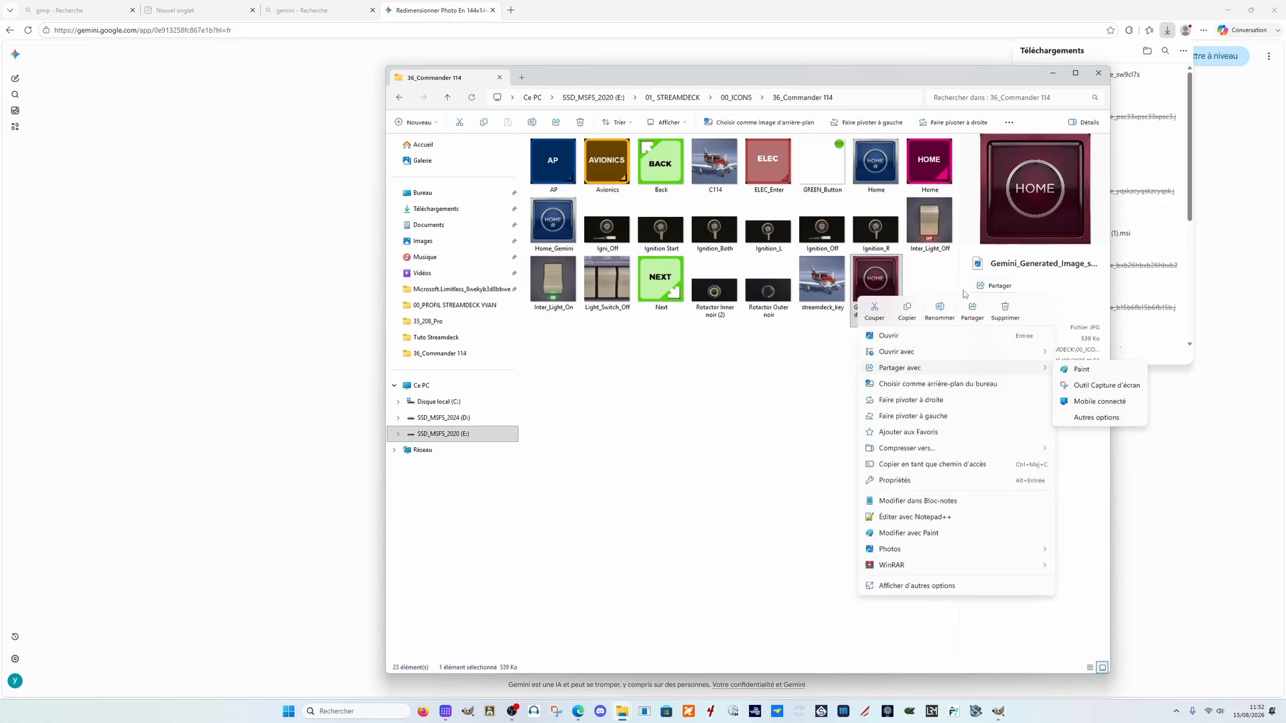
click(940, 310)
text(Home)
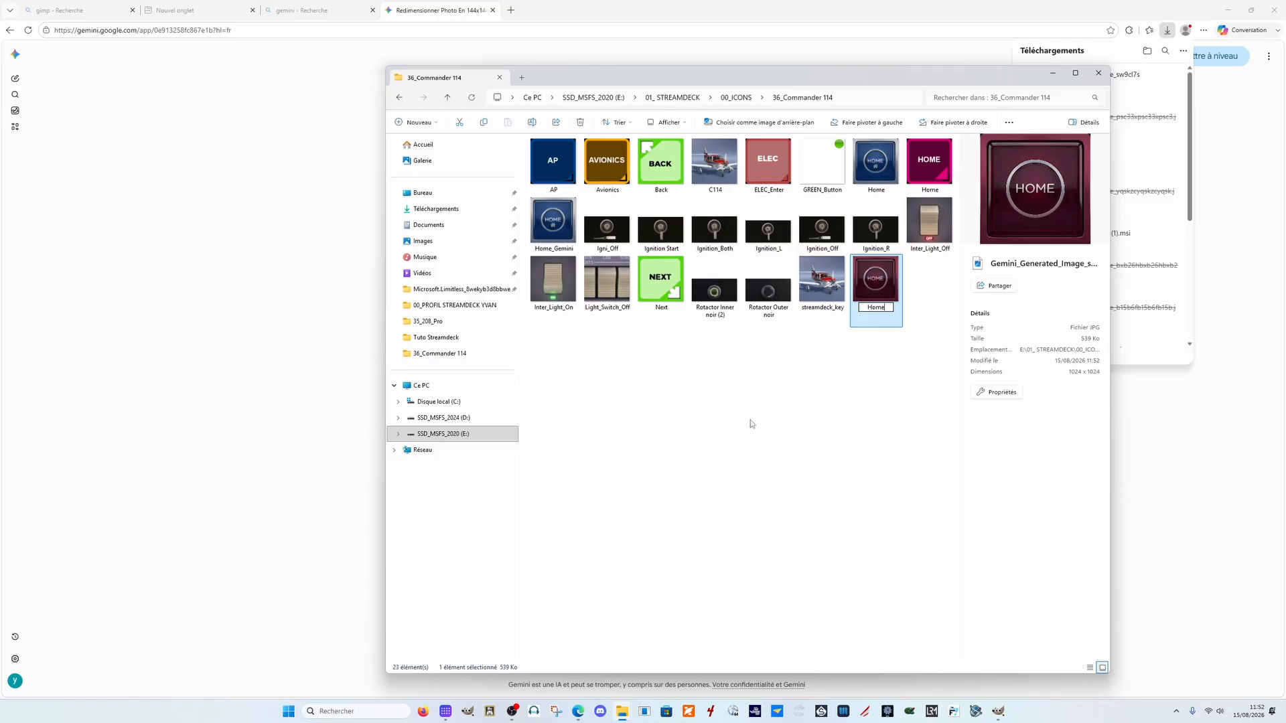
text(_Bordeaux)
click(927, 425)
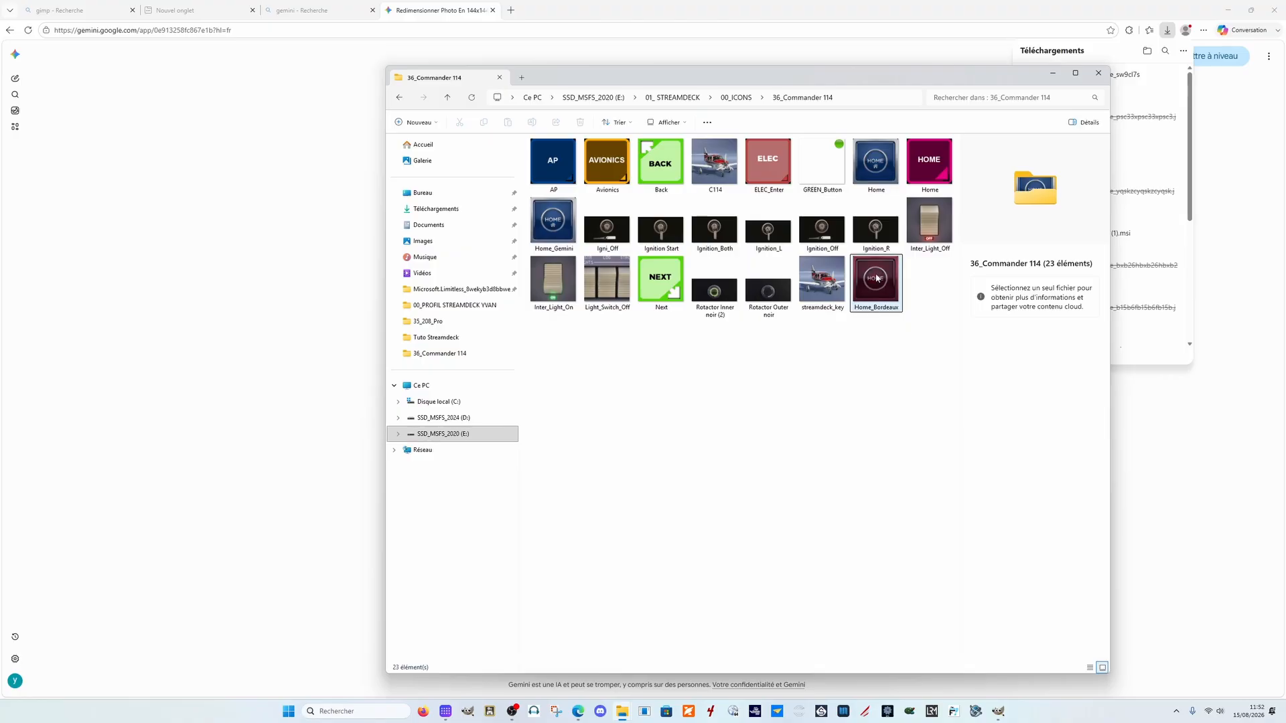
Step: Switch to GIMP, close the blue HOME image without saving and open Home_Bordeaux.jpg from the 36_Commander 114 folder
click(998, 712)
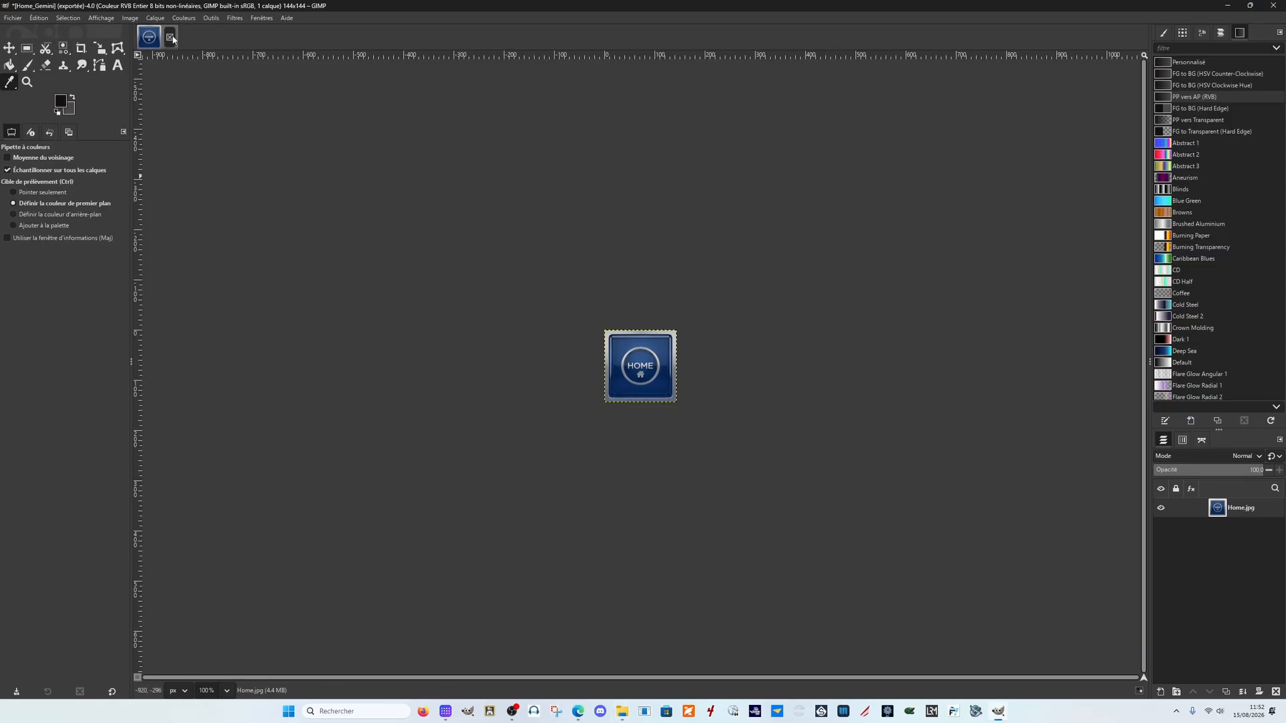
click(171, 39)
click(626, 418)
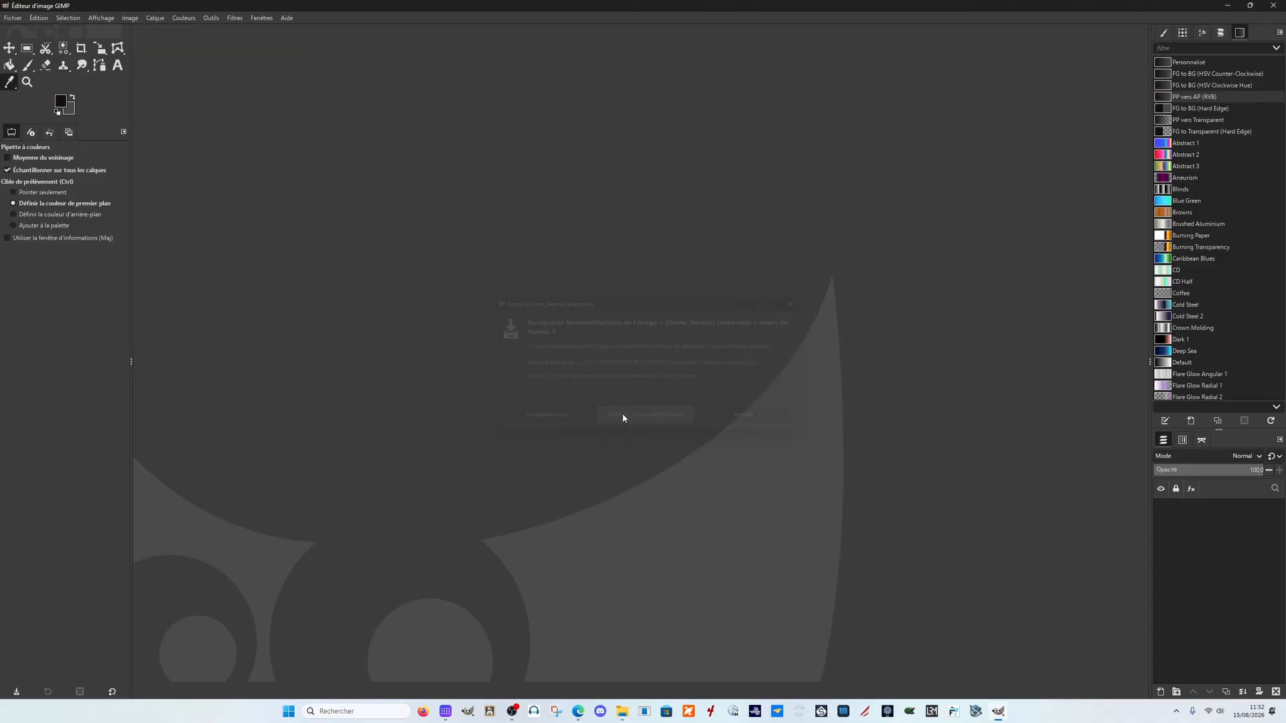
click(13, 17)
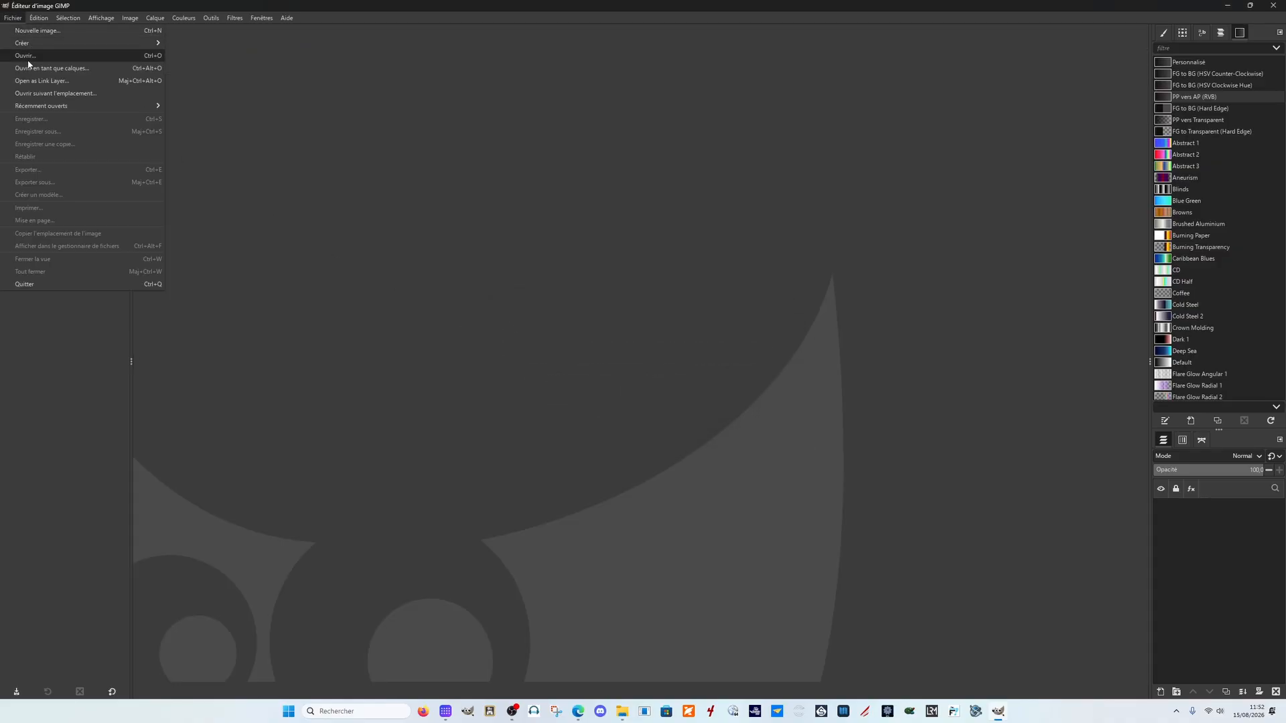
click(31, 56)
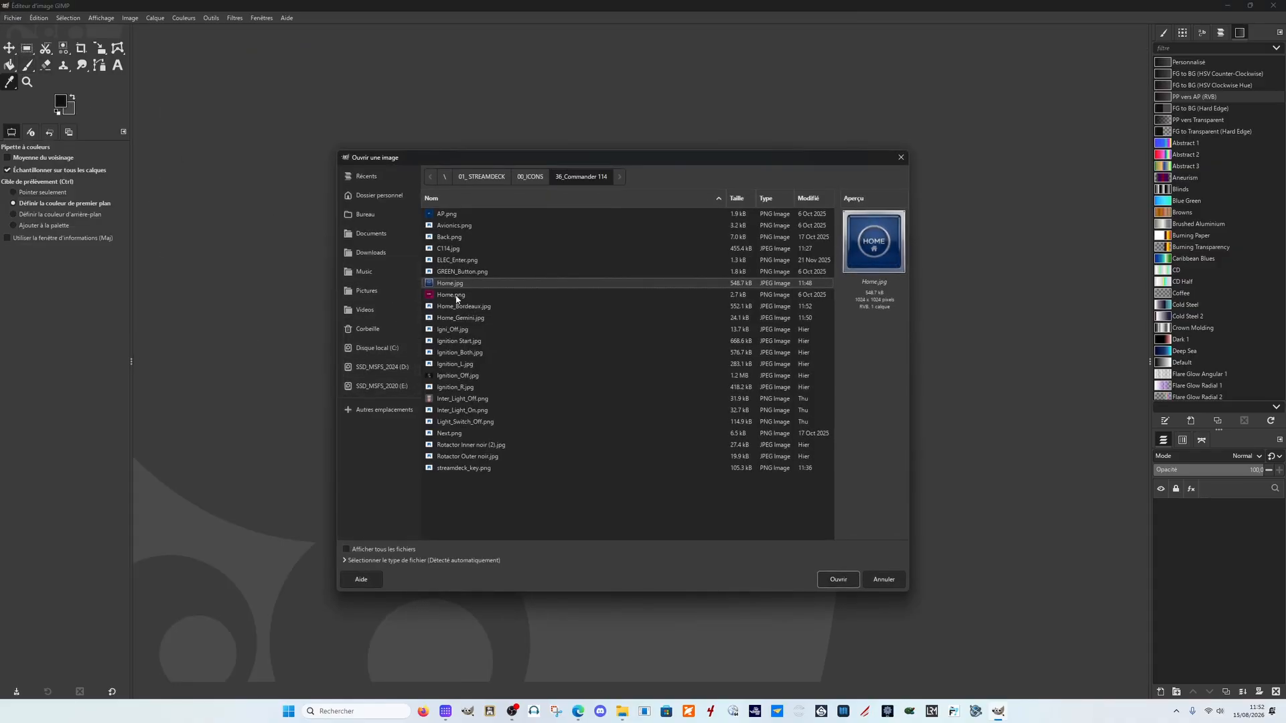
click(474, 310)
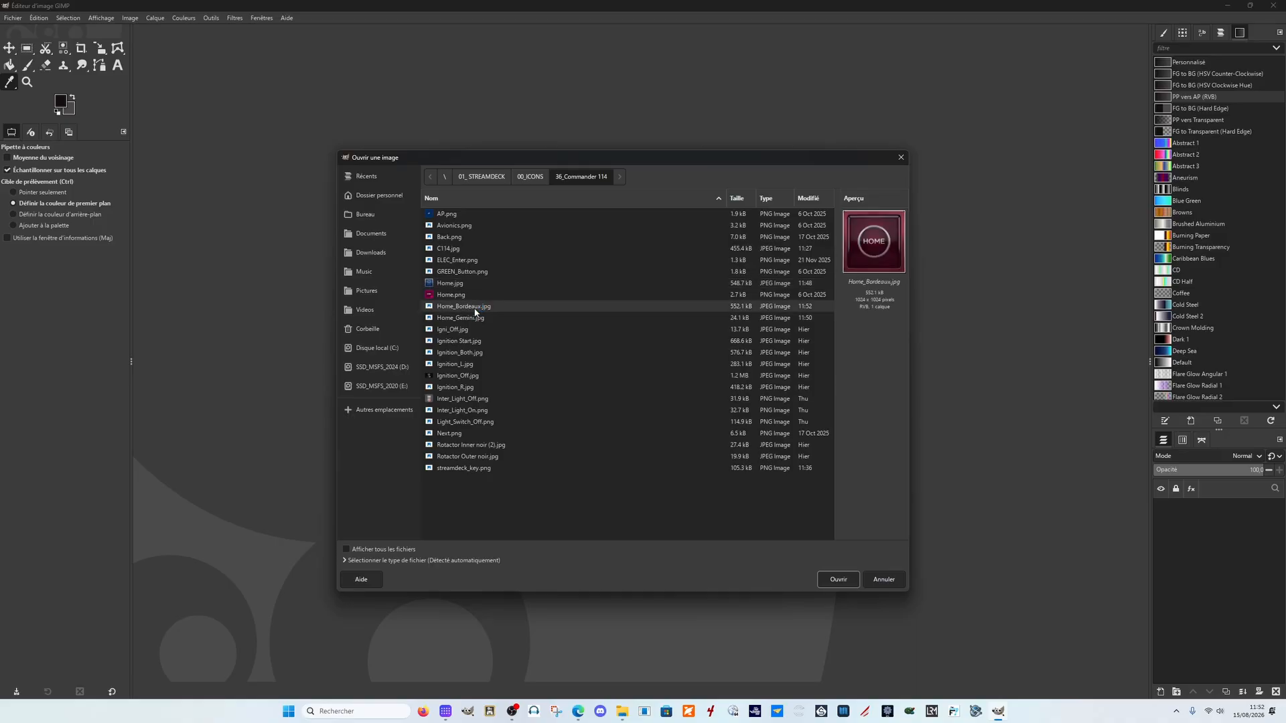
click(838, 579)
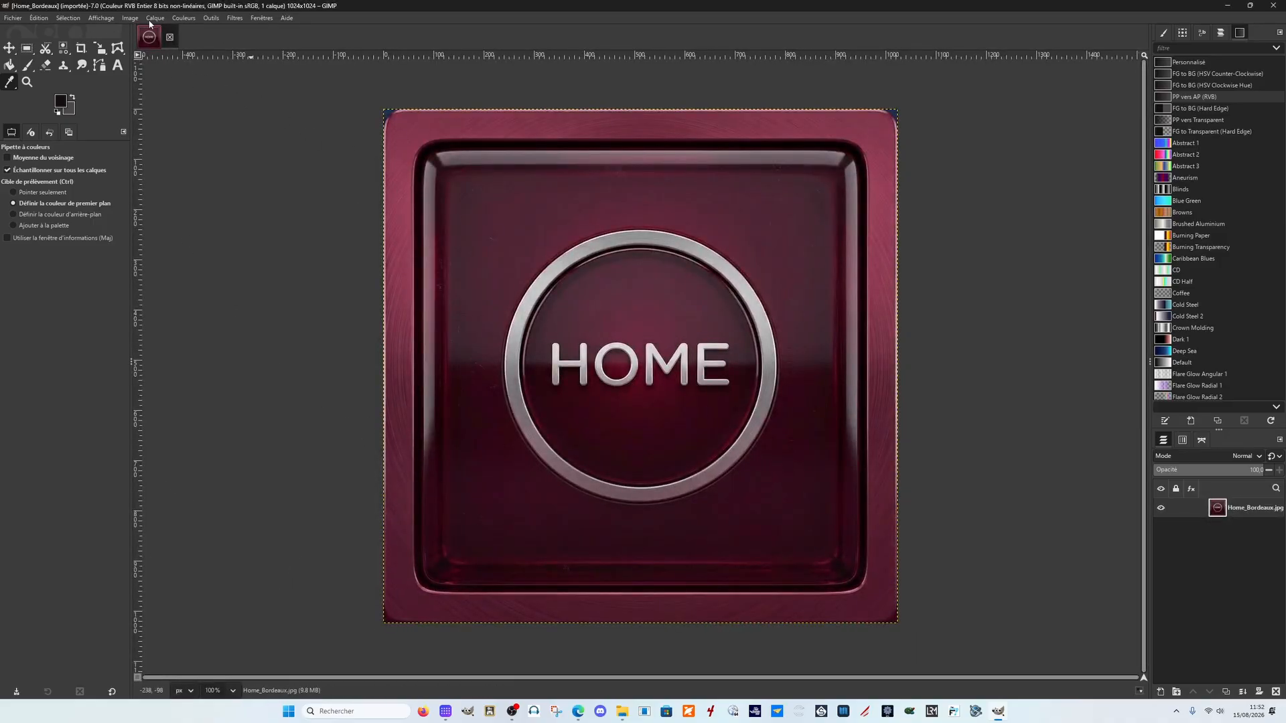
Step: Scale the Home_Bordeaux image to 144 x 144 pixels
click(127, 18)
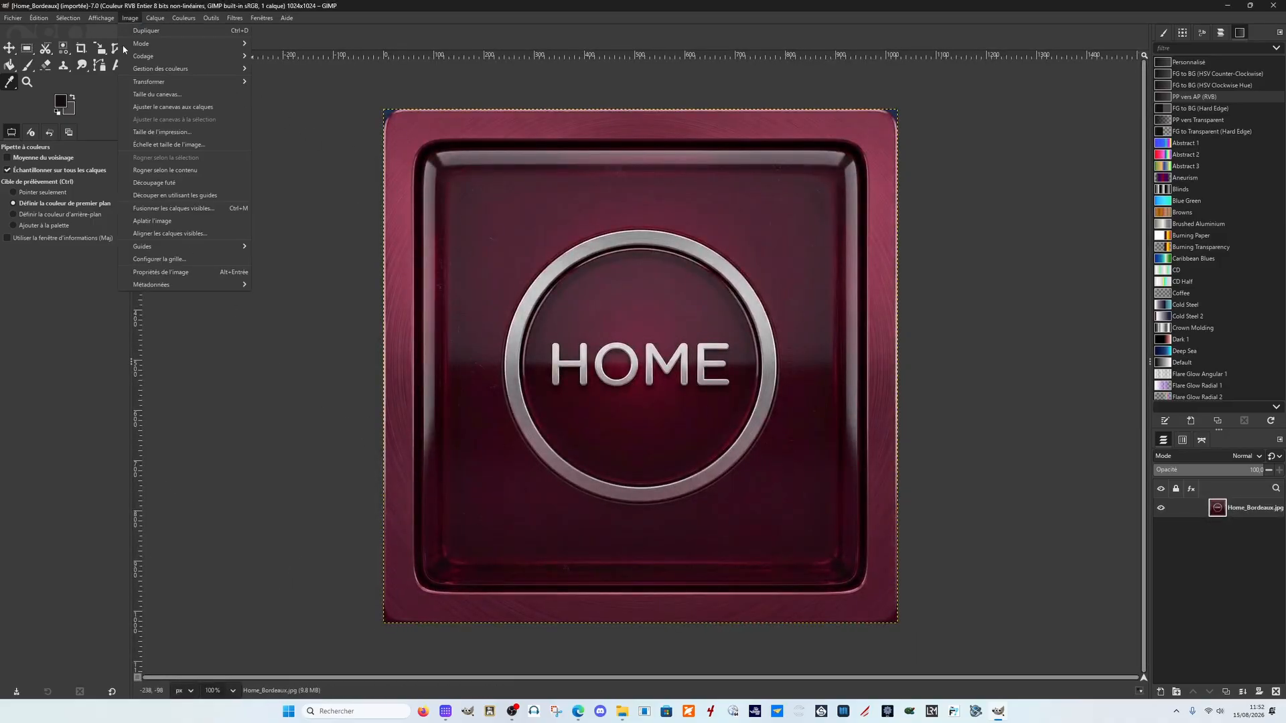
click(160, 145)
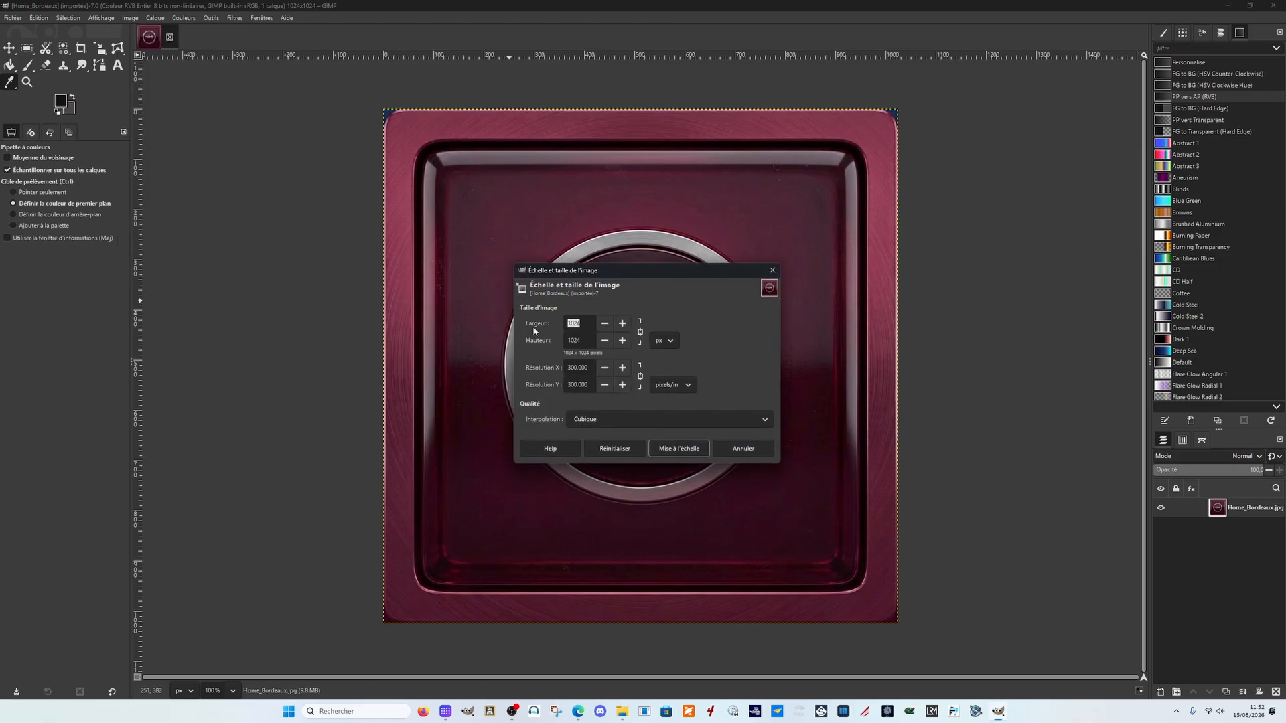
text(144)
click(576, 339)
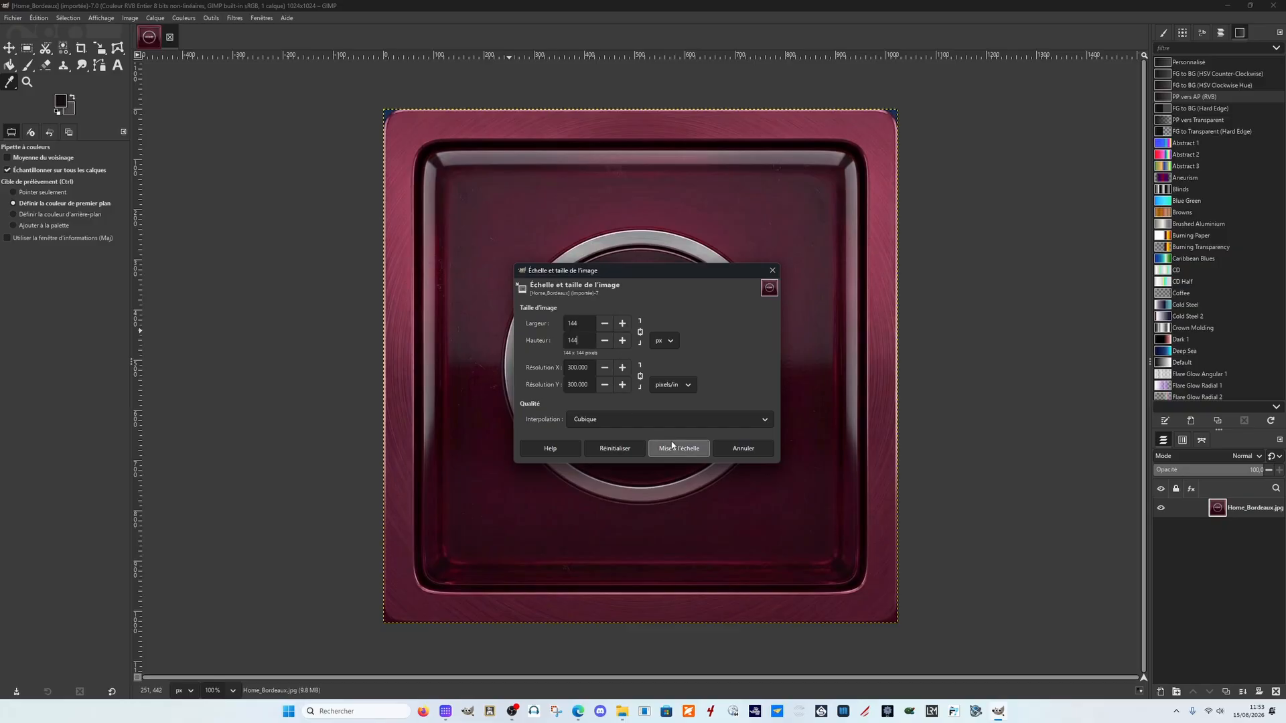
click(672, 448)
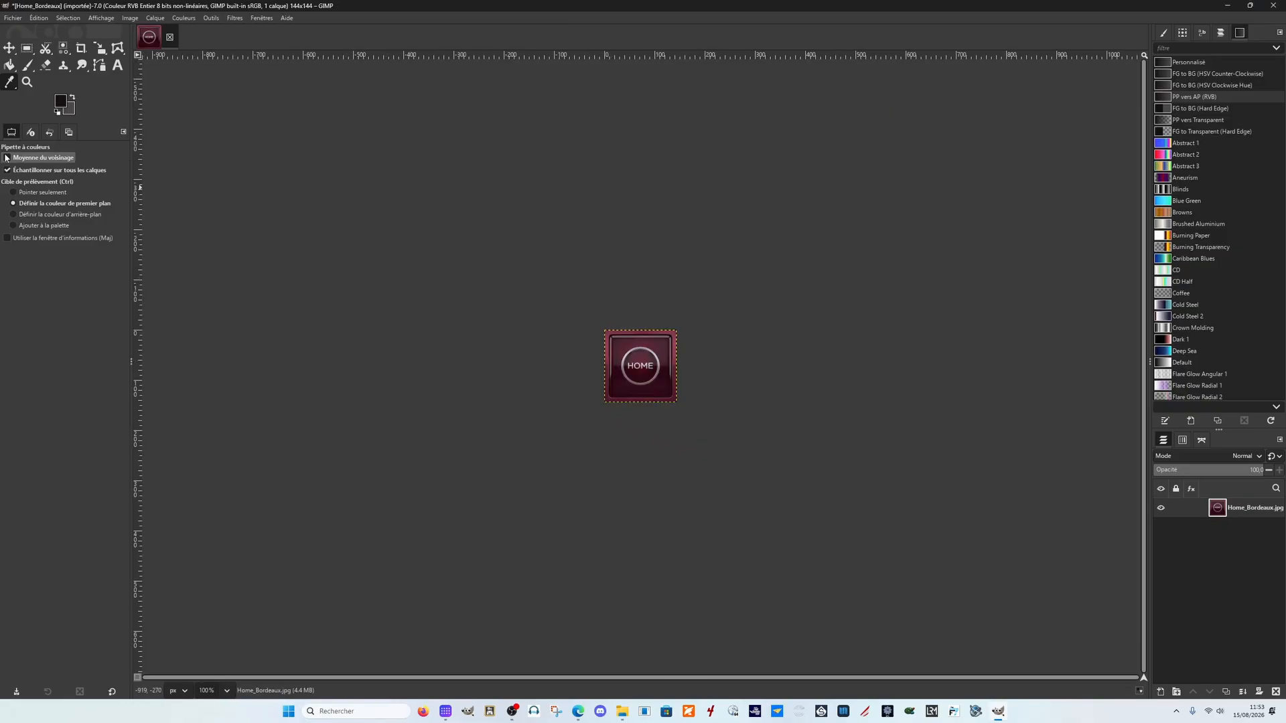
Step: Brighten the burgundy button by applying an Exposure adjustment of about 1.4
click(182, 18)
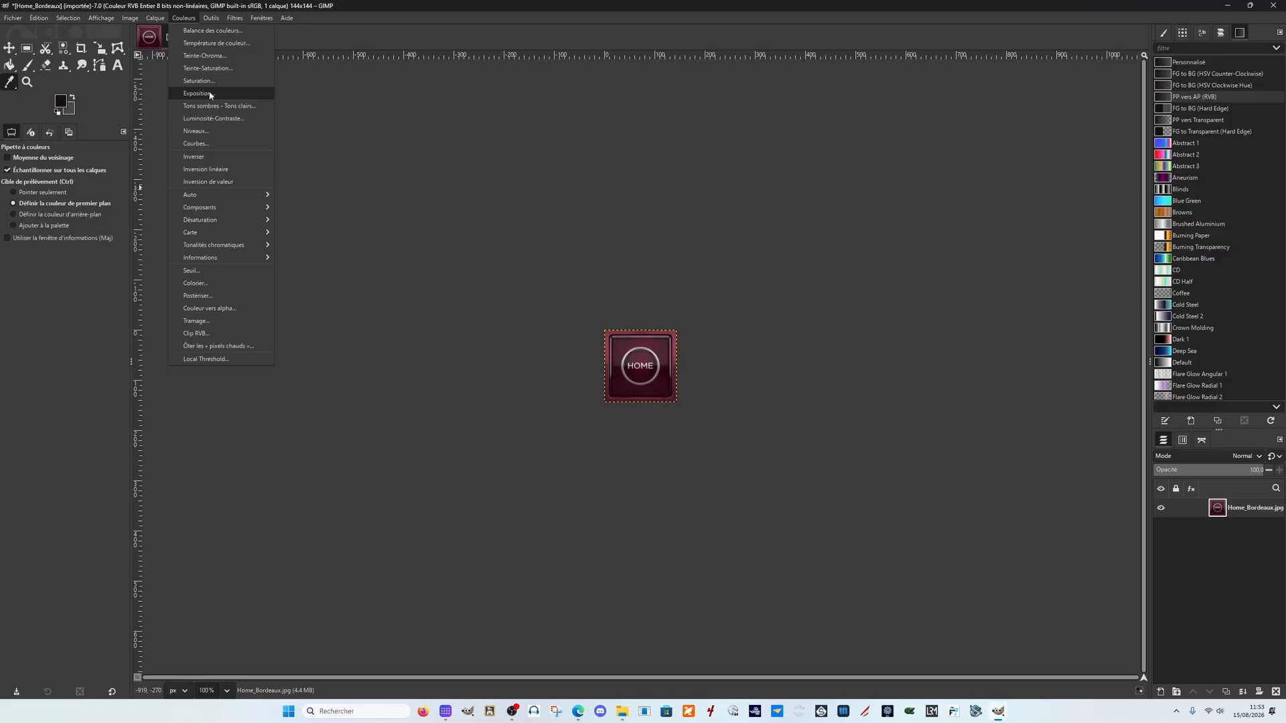
click(210, 95)
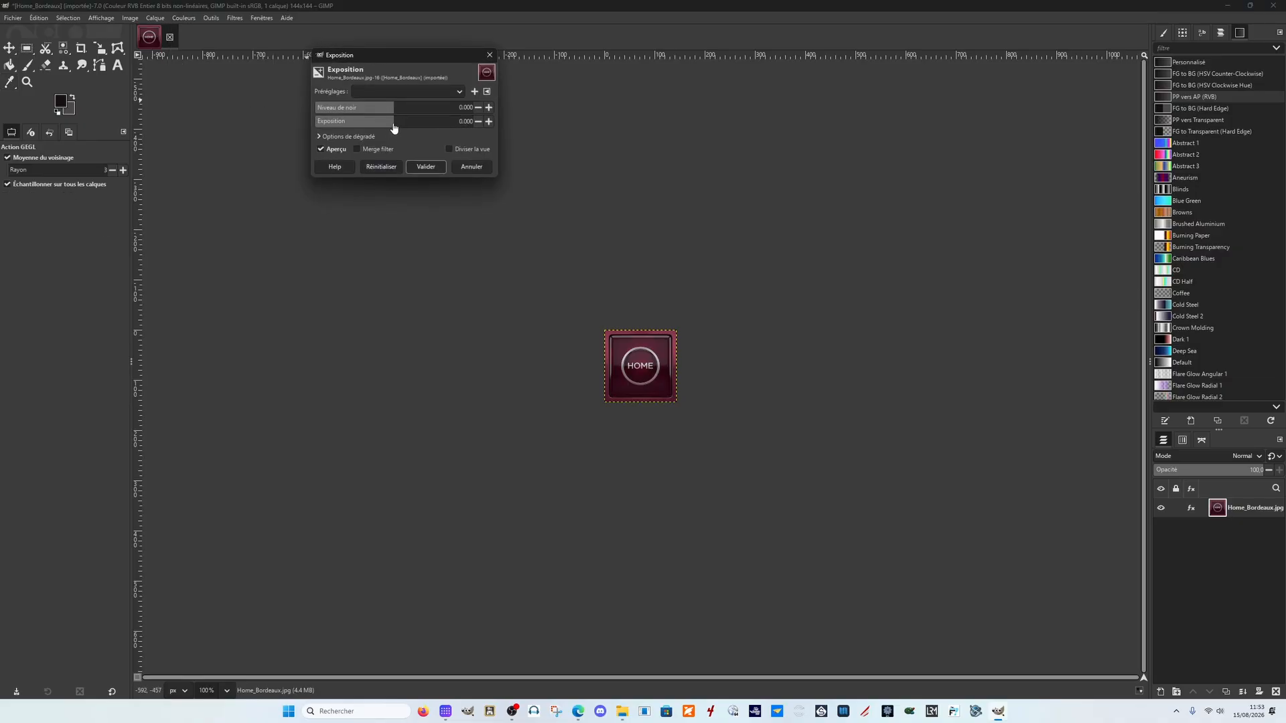
drag(393, 123, 406, 110)
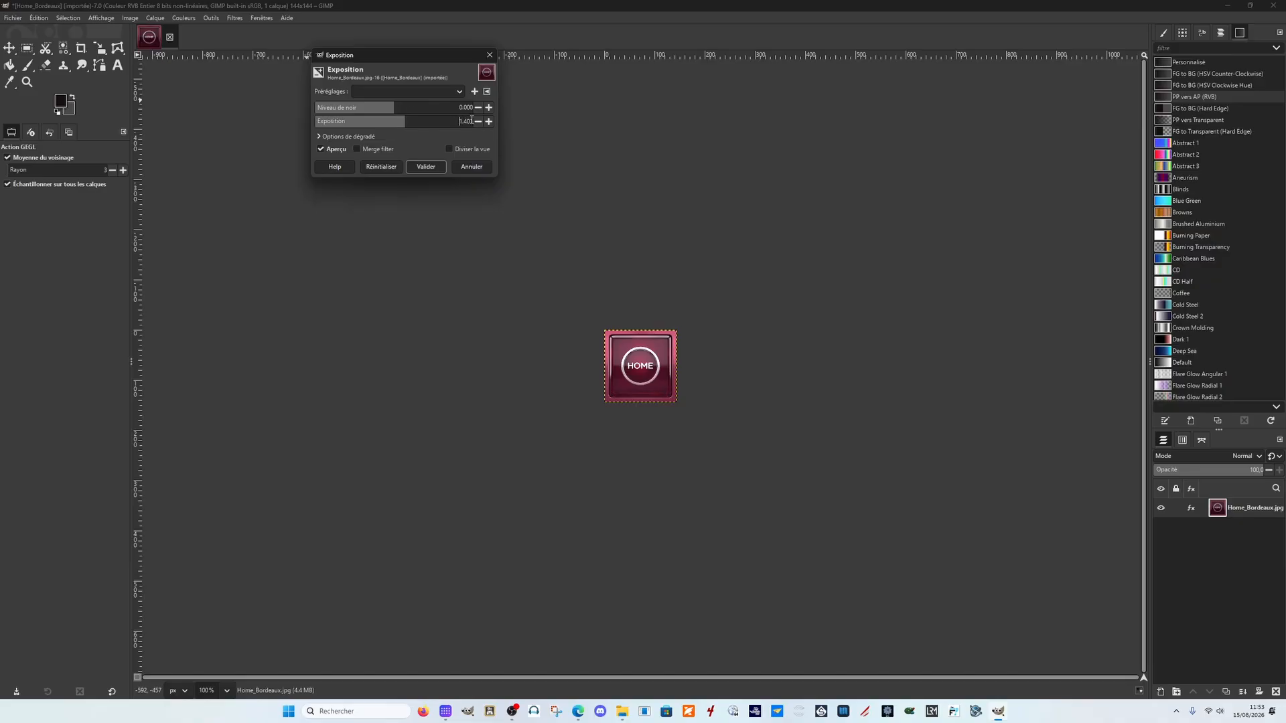
click(478, 123)
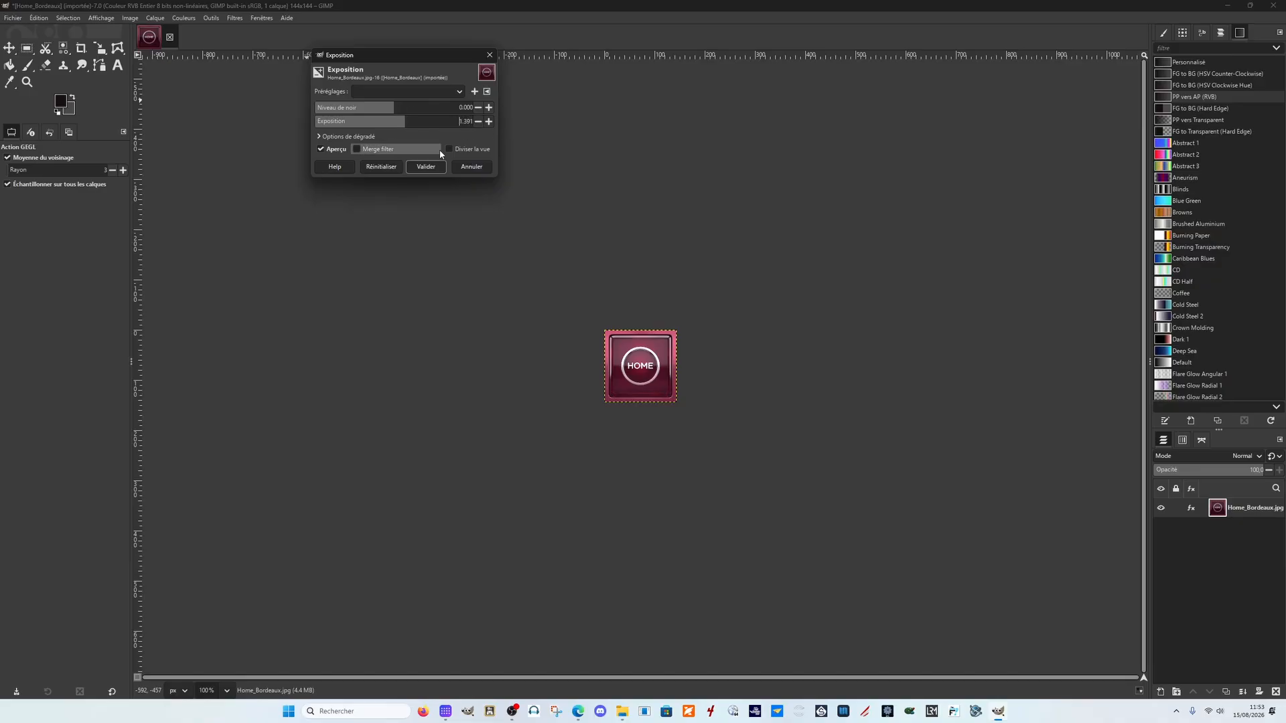
click(426, 166)
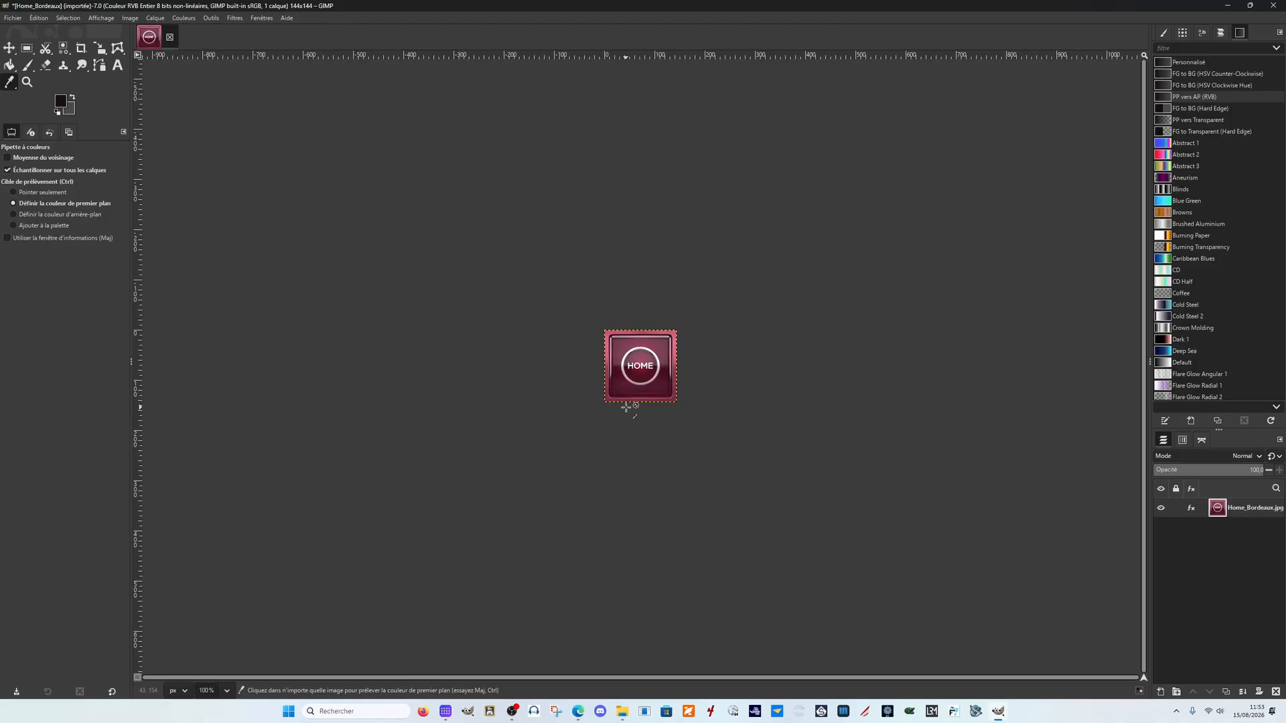
Step: Export the image as Home_Bordeaux.jpg in the 36_Commander 114 folder, replacing the existing file and keeping the offered JPEG settings
click(10, 19)
click(73, 182)
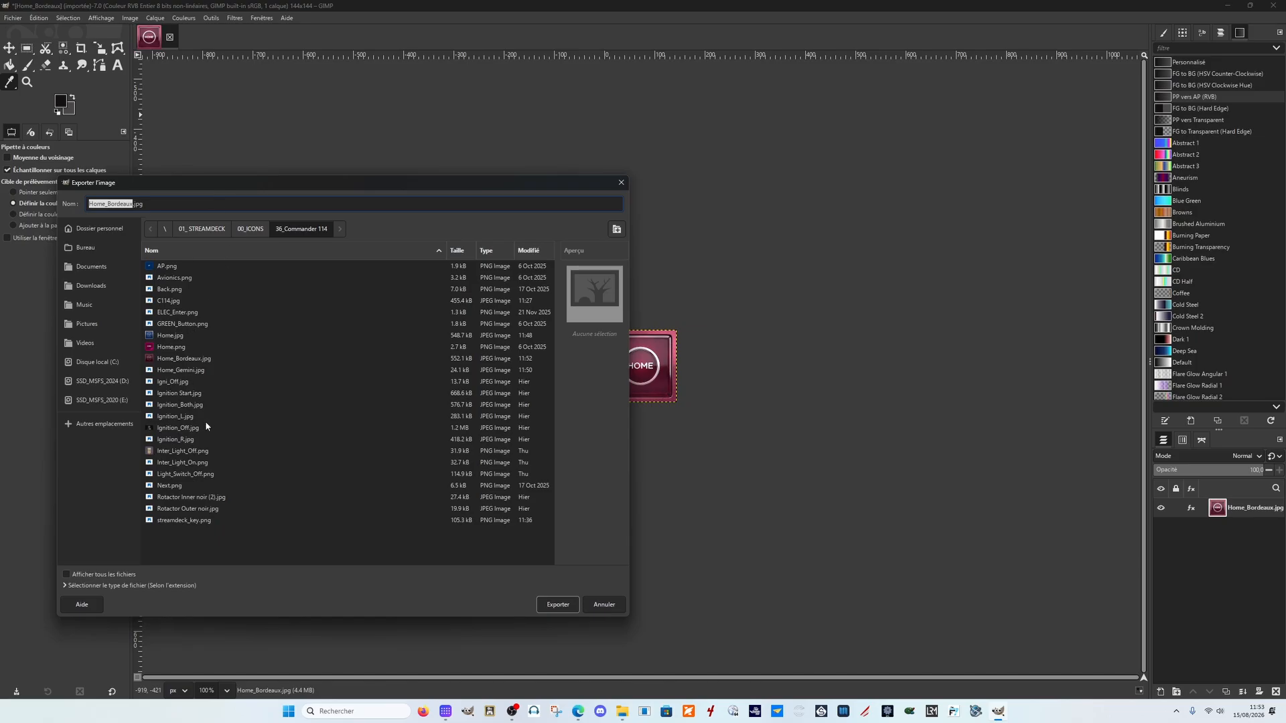
click(558, 604)
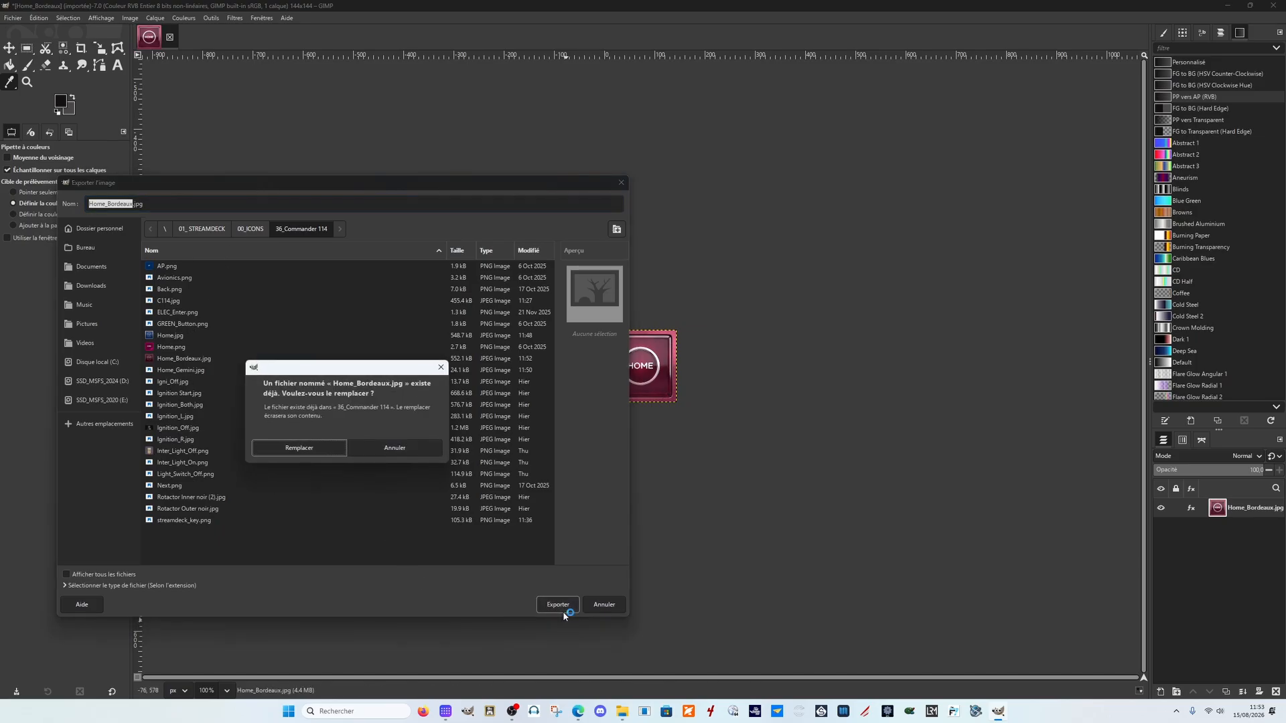
click(308, 448)
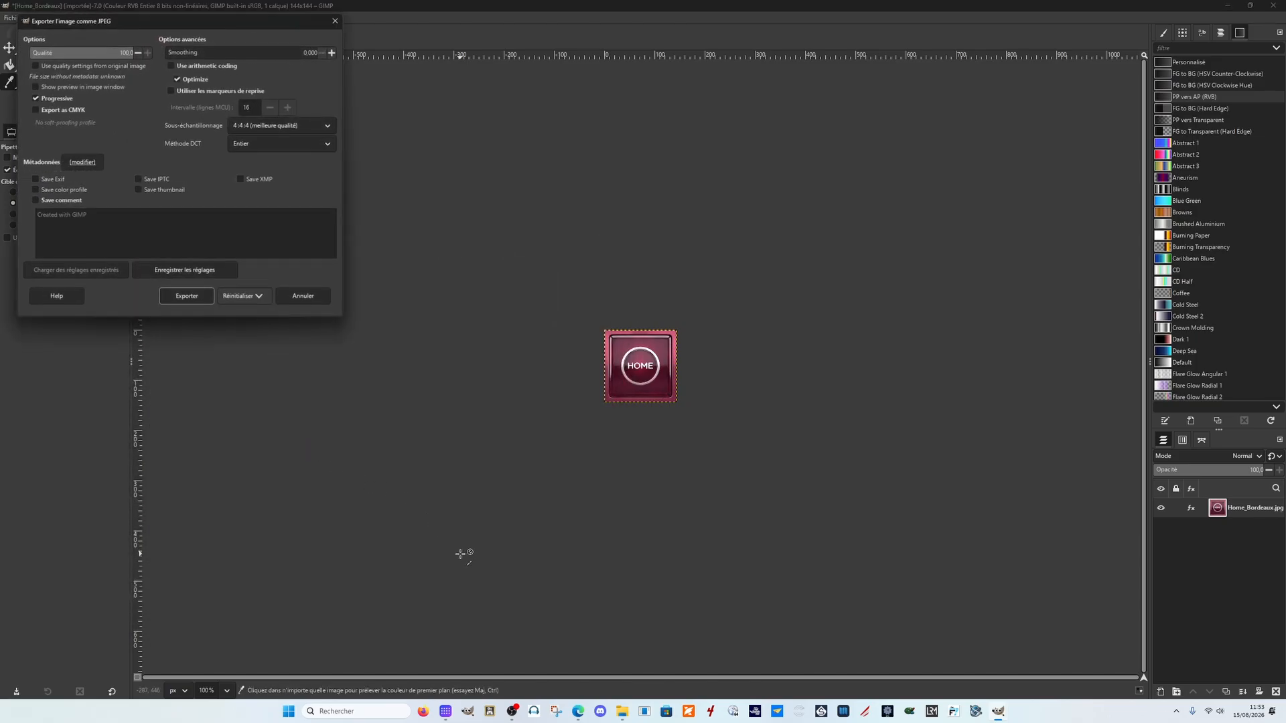
click(173, 296)
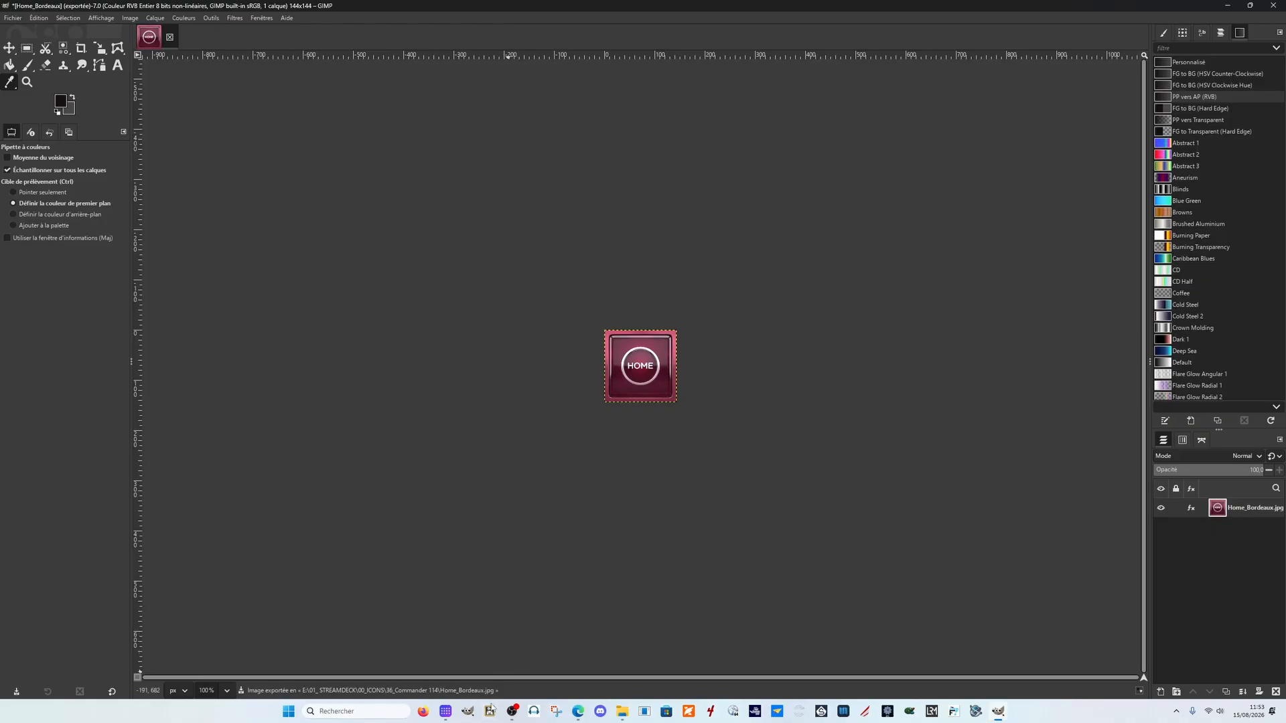
Step: Switch to Stream Deck and set the HOME key's icon in the COMMANDER 114 profile to the Home_Bordeaux image from the 36_Commander 114 folder
click(427, 714)
click(443, 714)
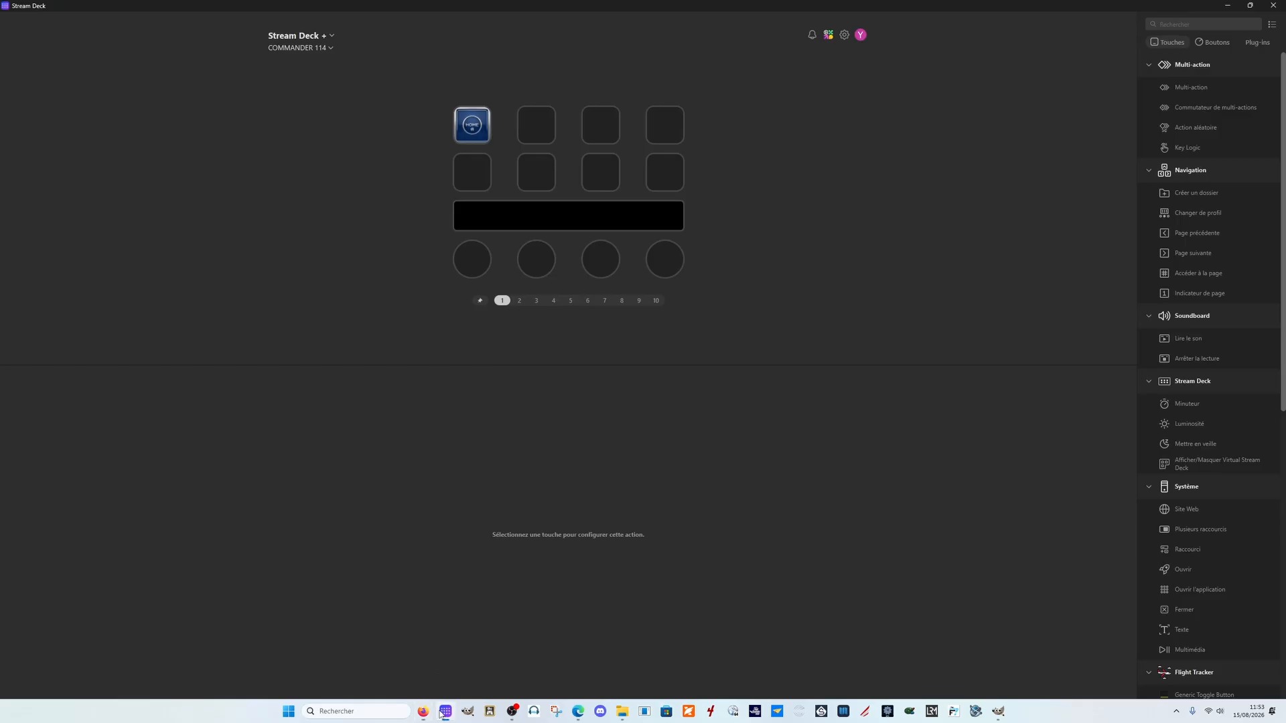
click(486, 124)
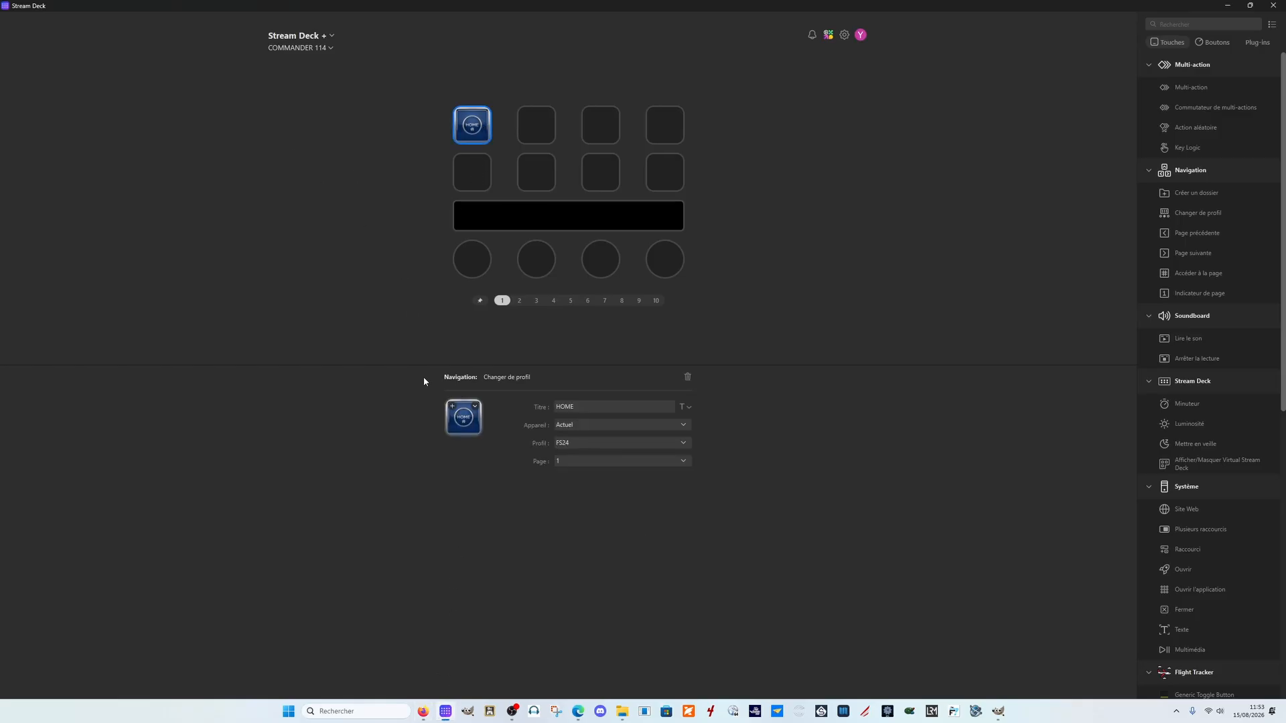
click(474, 405)
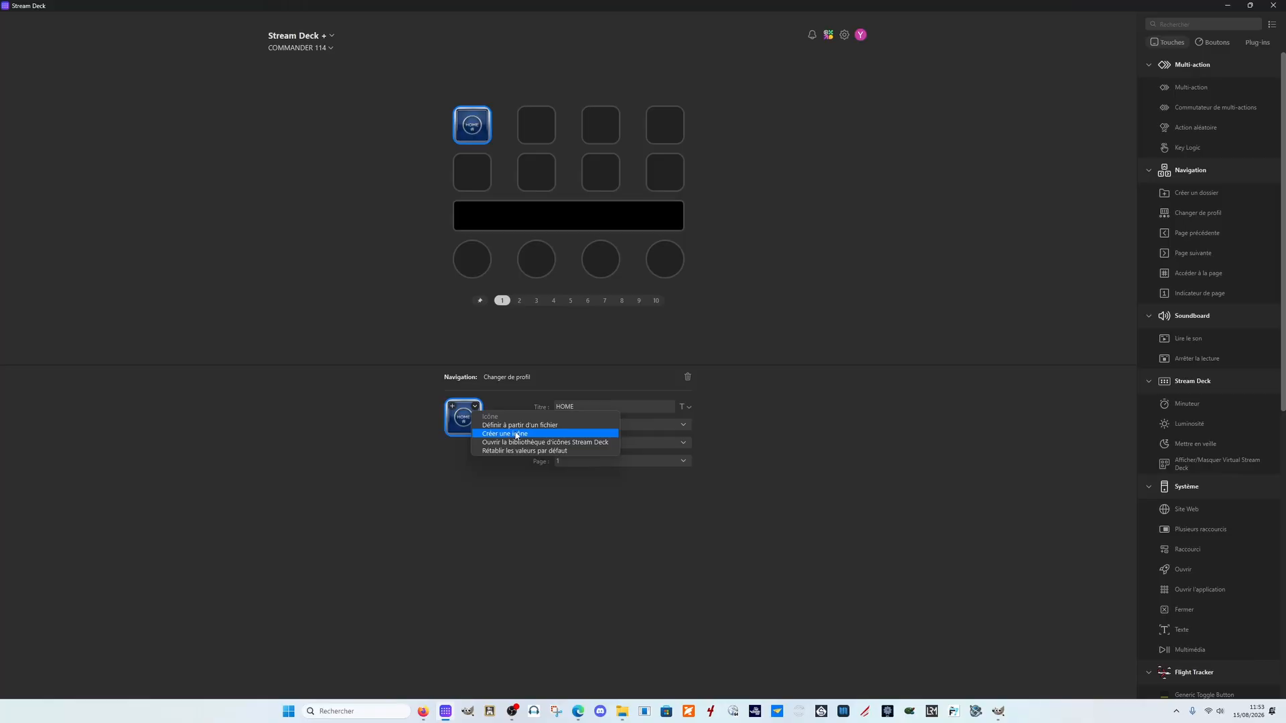
click(536, 425)
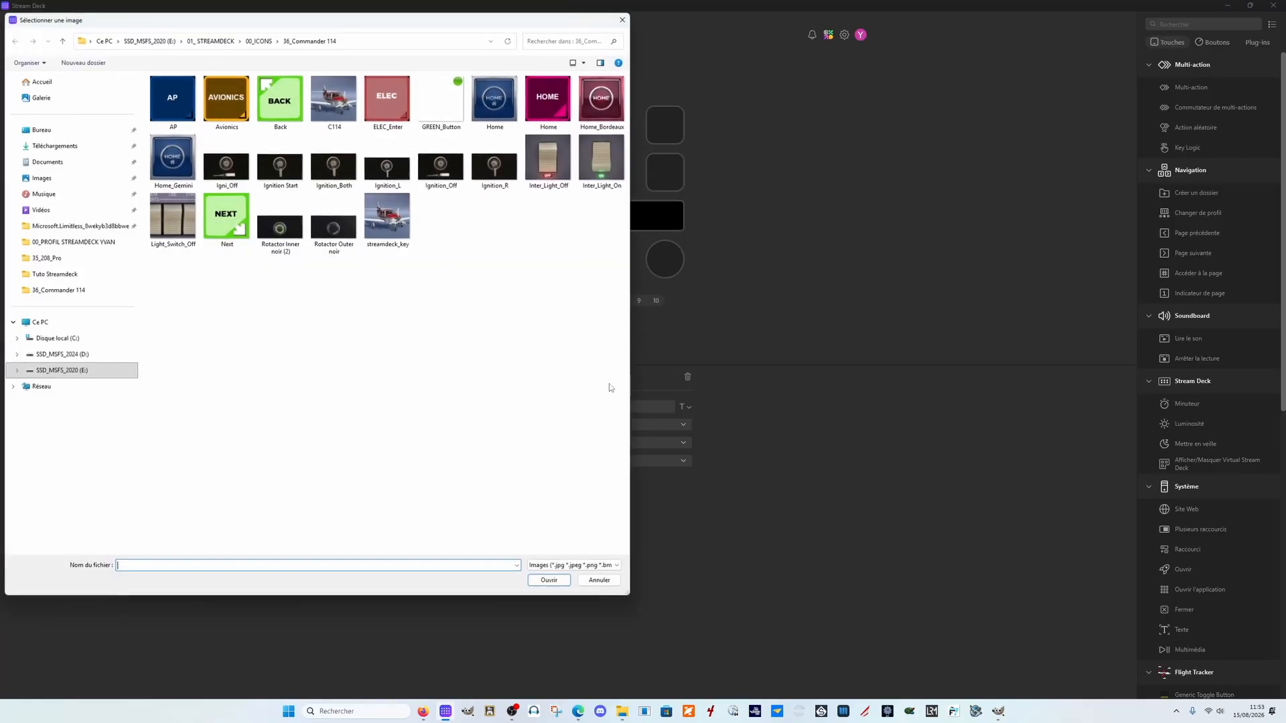
click(605, 114)
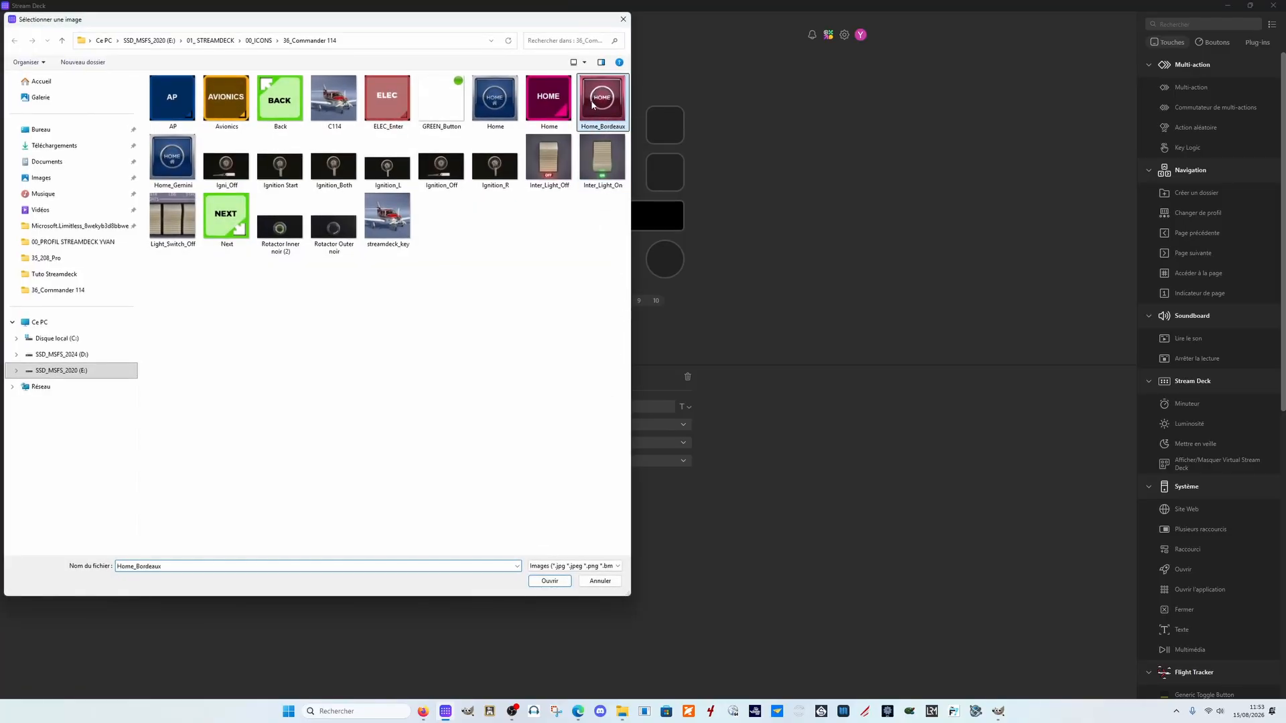
click(550, 580)
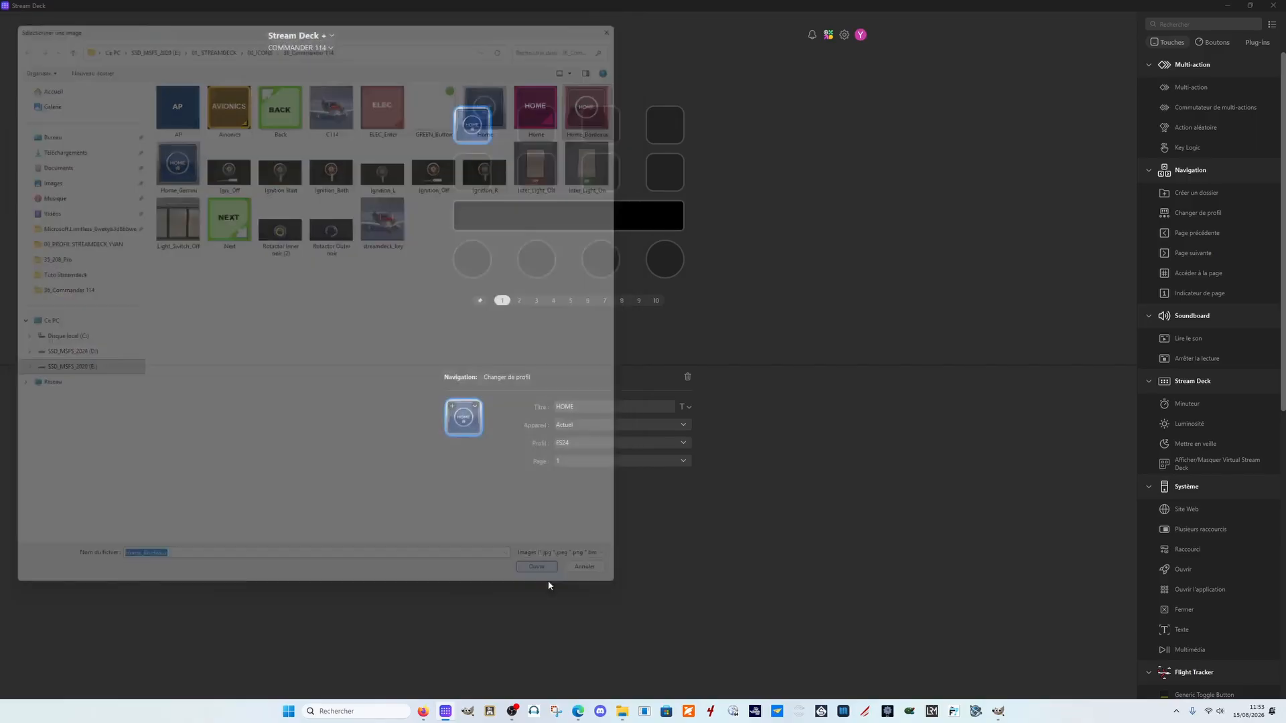
click(530, 128)
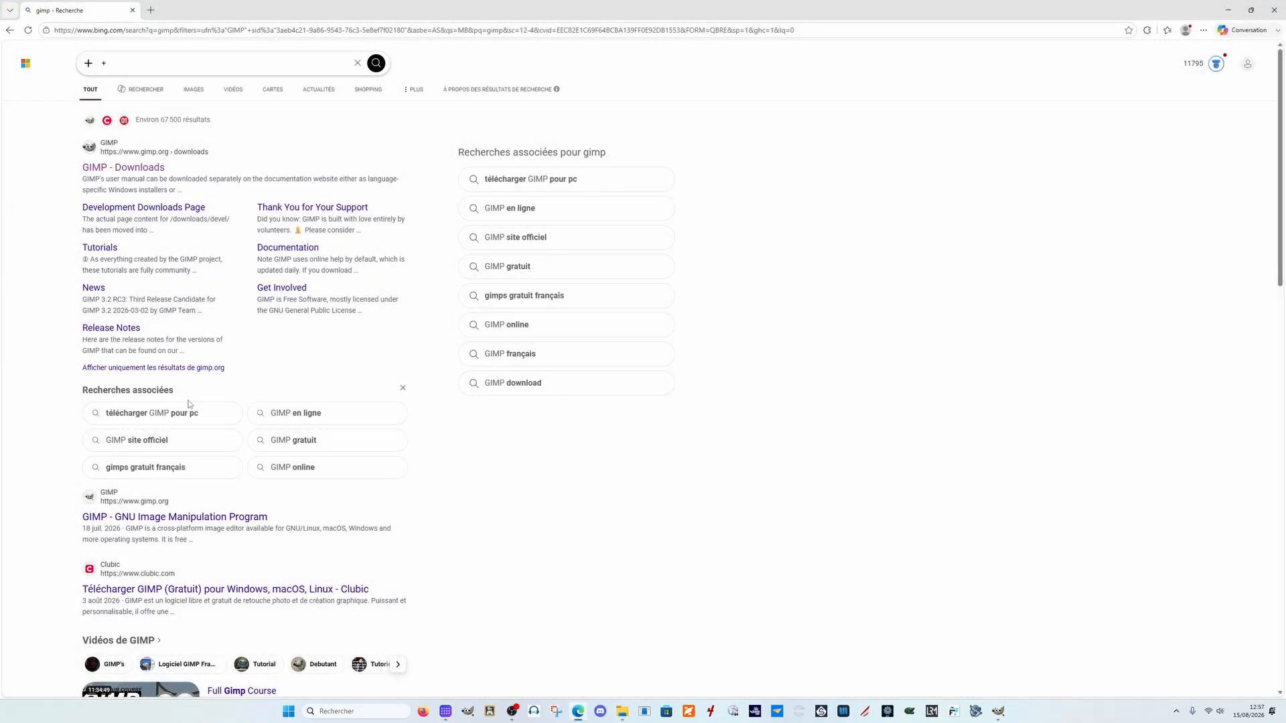
Step: Bring up Stream Deck maximized, load the C208 Caravan profile and look through its AP and MISC folders
click(447, 712)
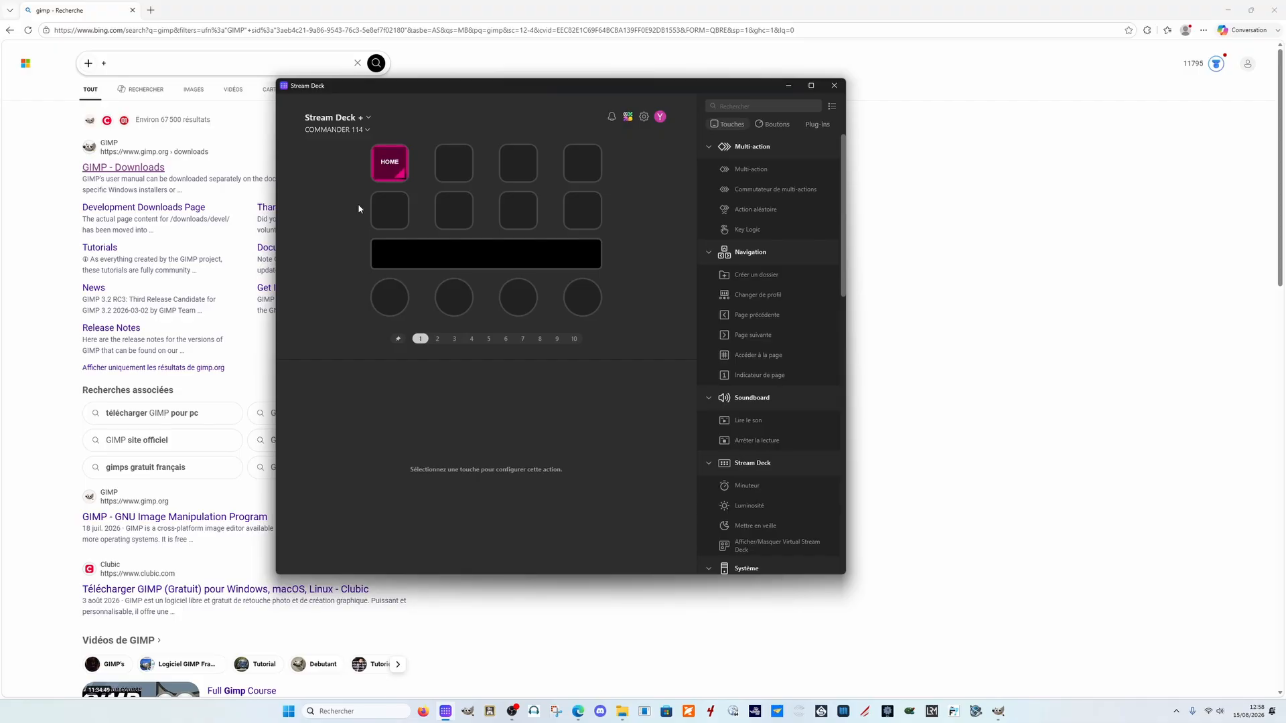
click(350, 131)
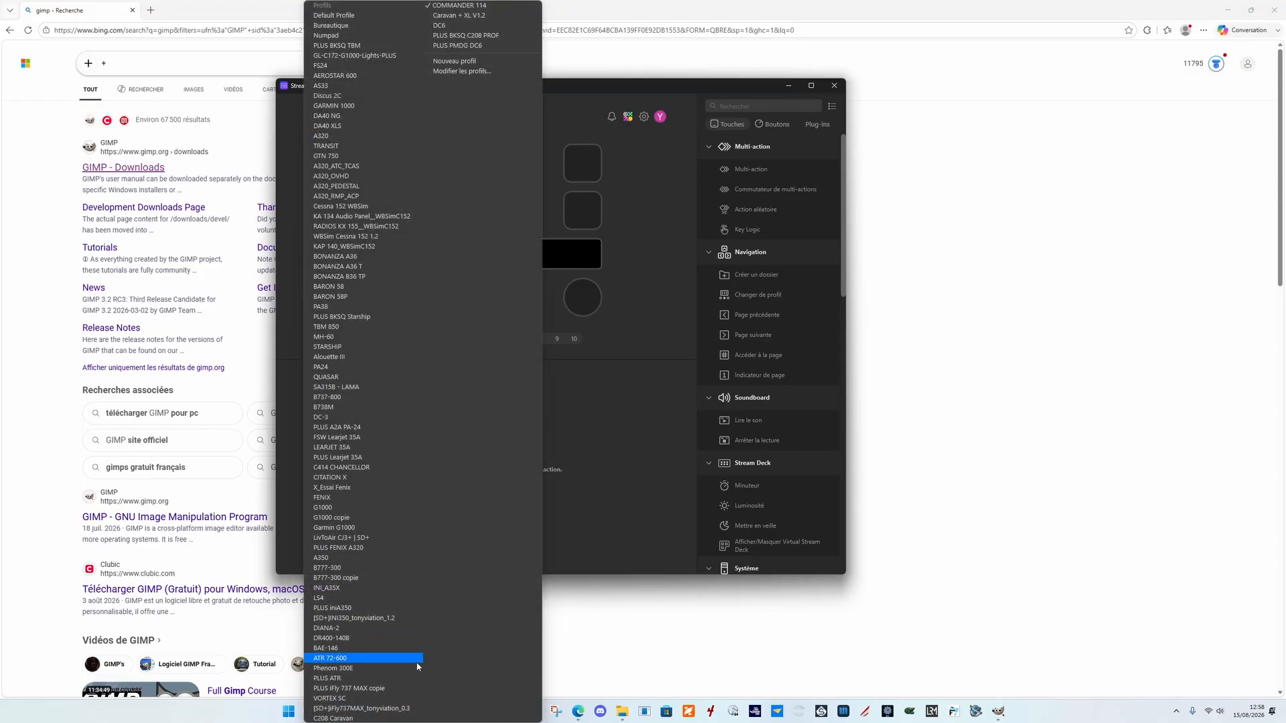
click(345, 718)
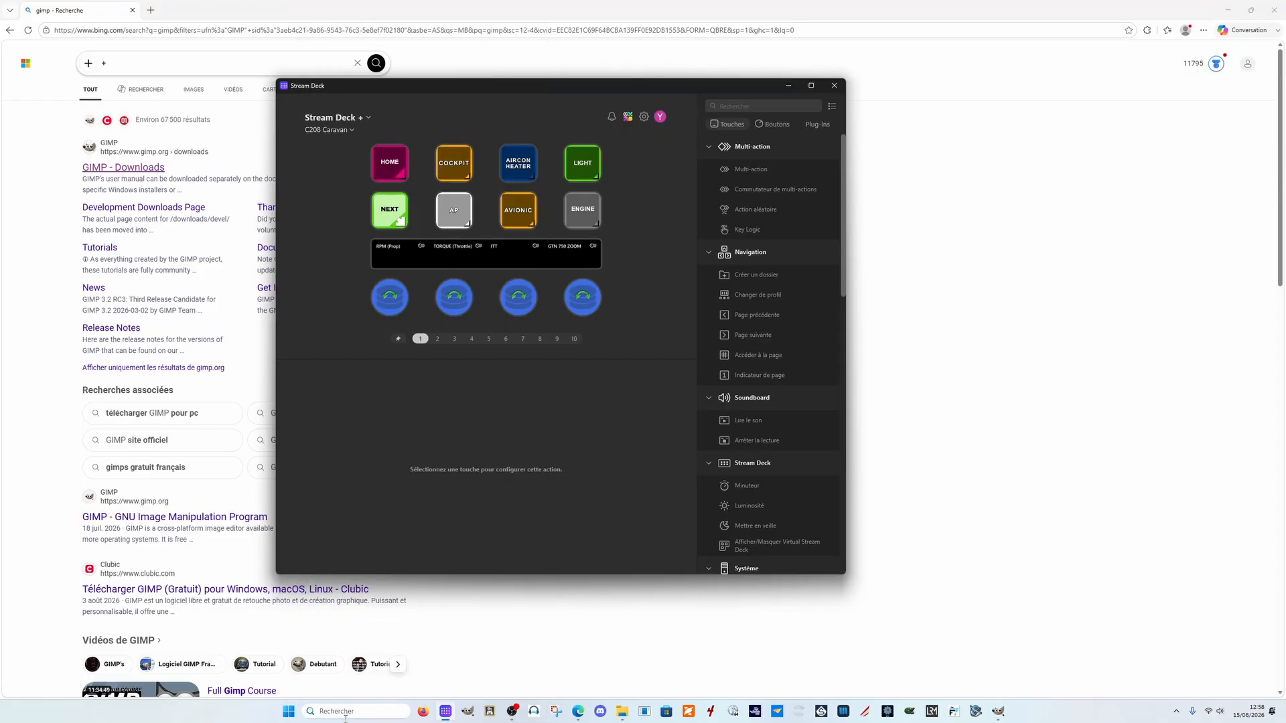
click(810, 88)
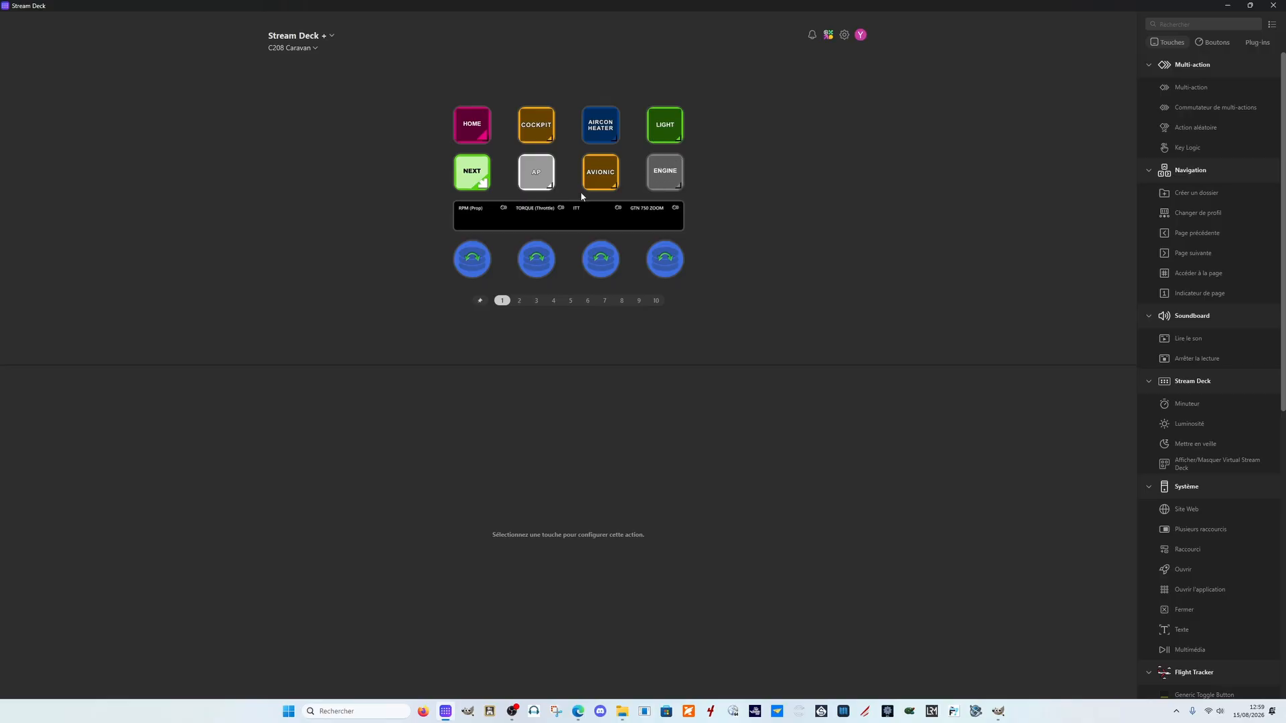
double_click(522, 180)
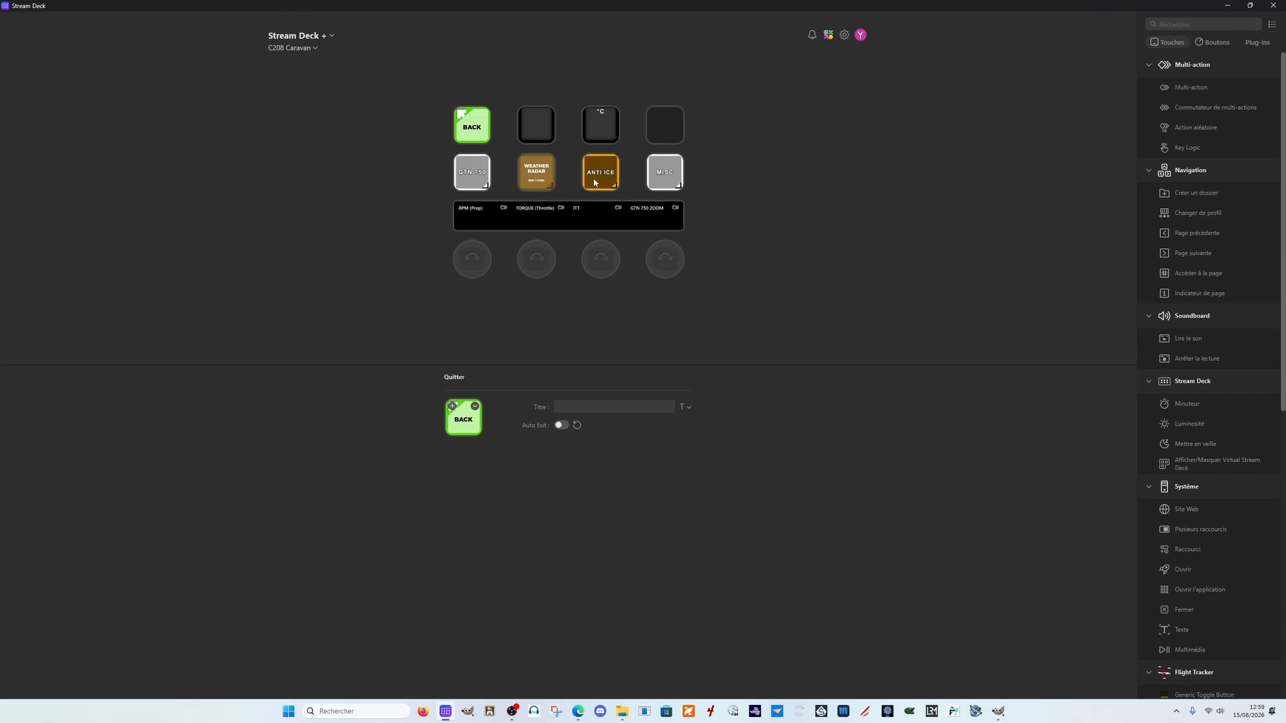
double_click(676, 177)
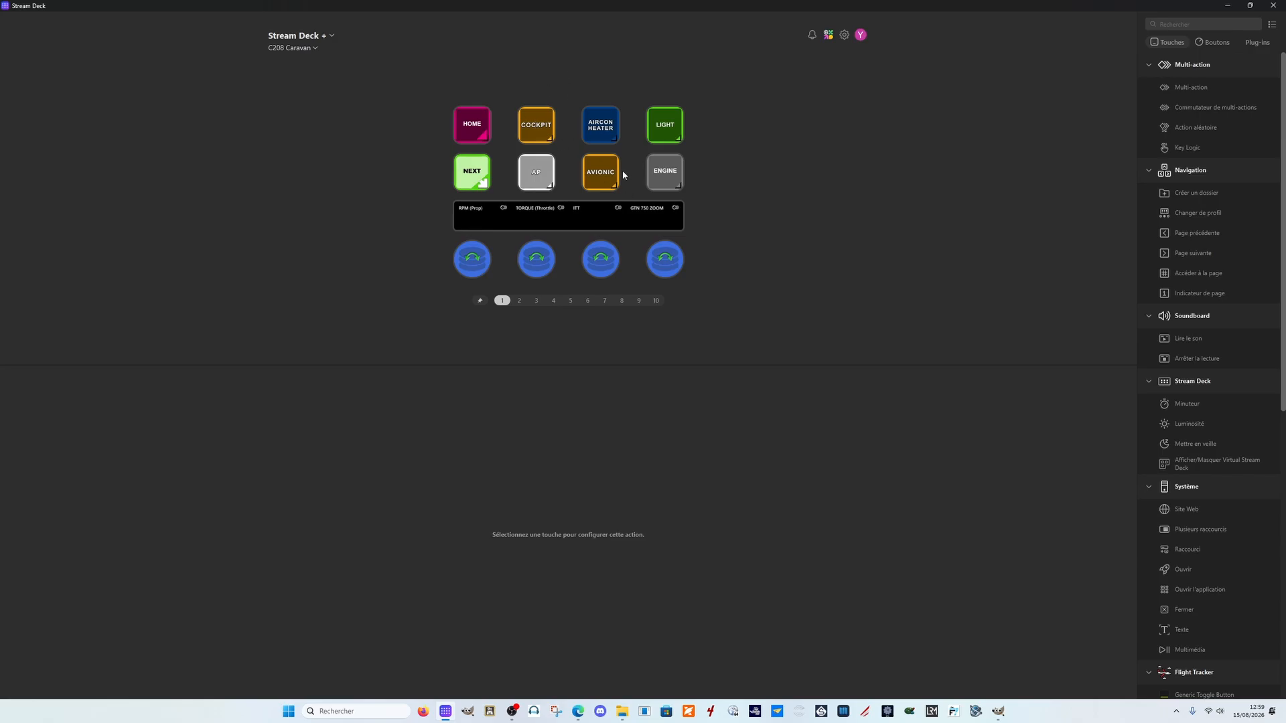
Step: Copy the COCKPIT key from the C208 Caravan profile into the empty key beside HOME on page 1 of the COMMANDER 114 profile, reached through FS24
click(536, 136)
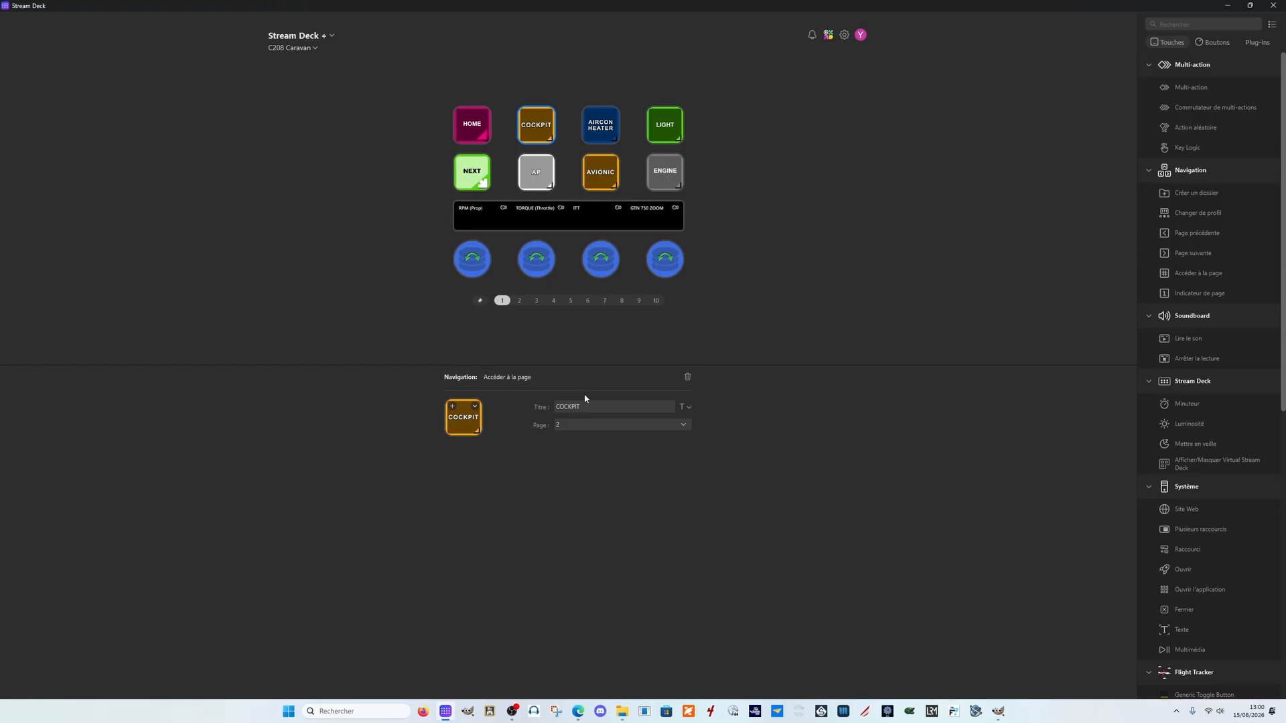
right_click(529, 136)
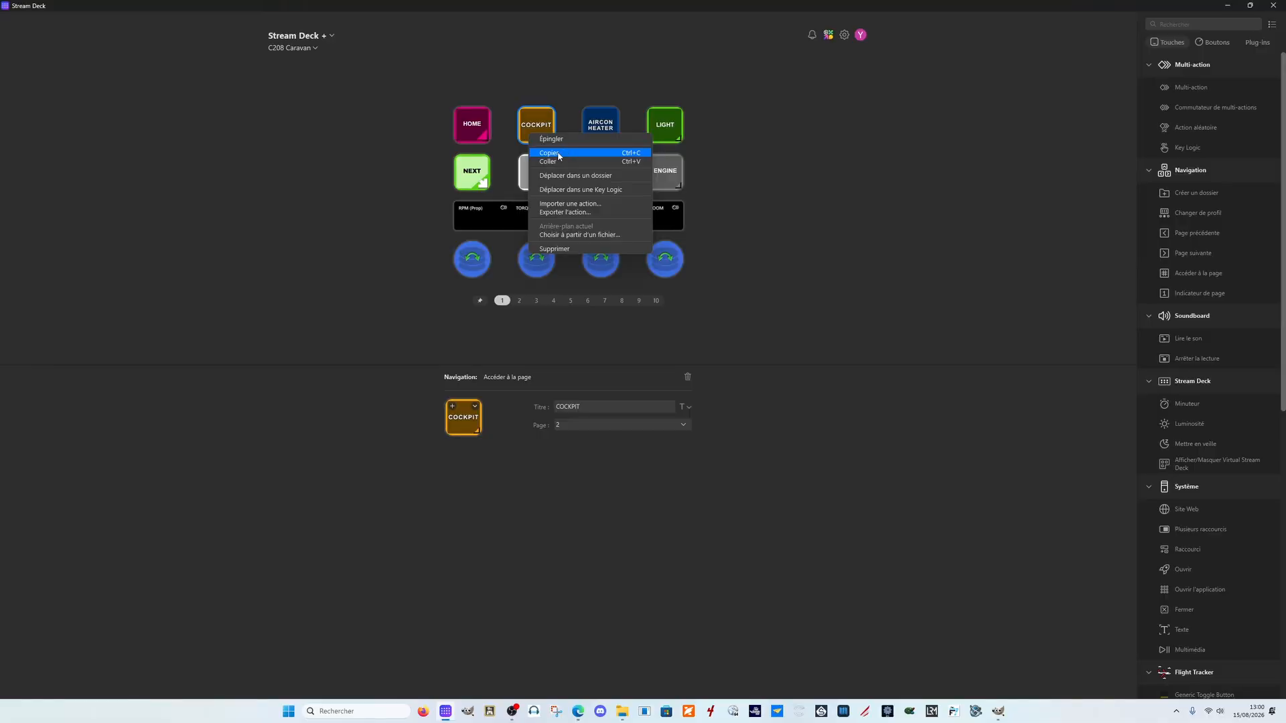
click(557, 156)
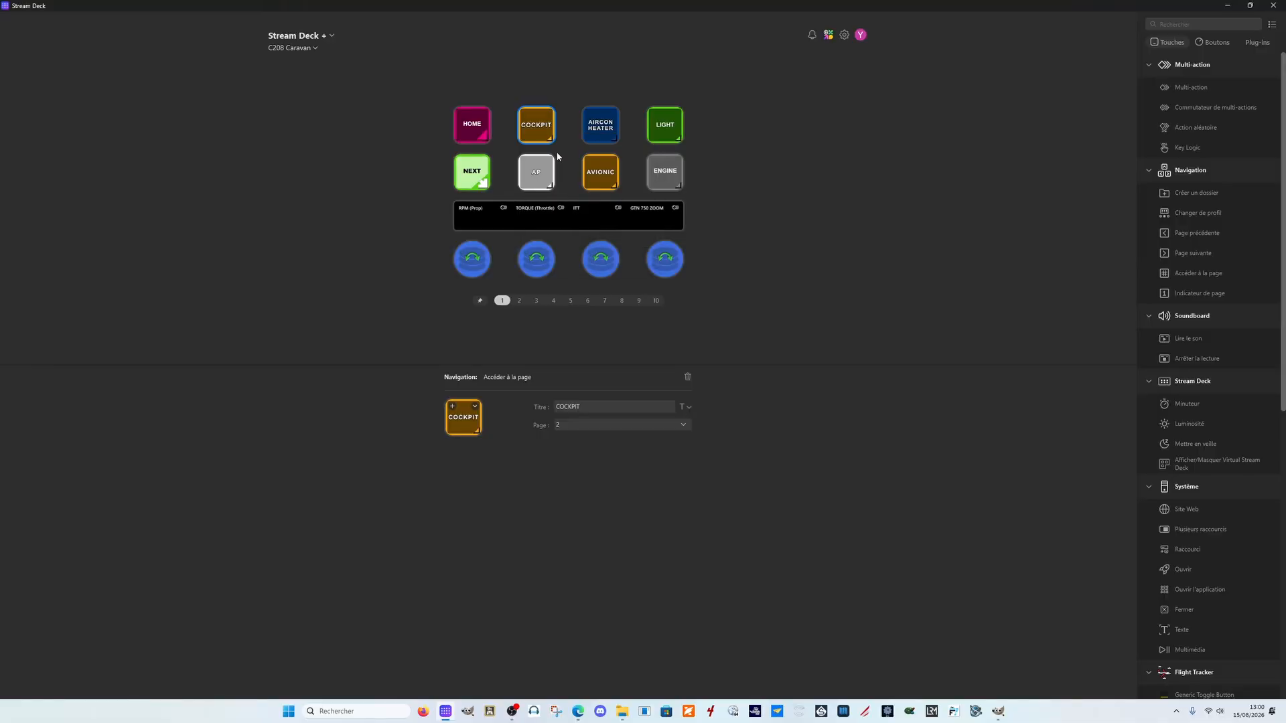
click(280, 51)
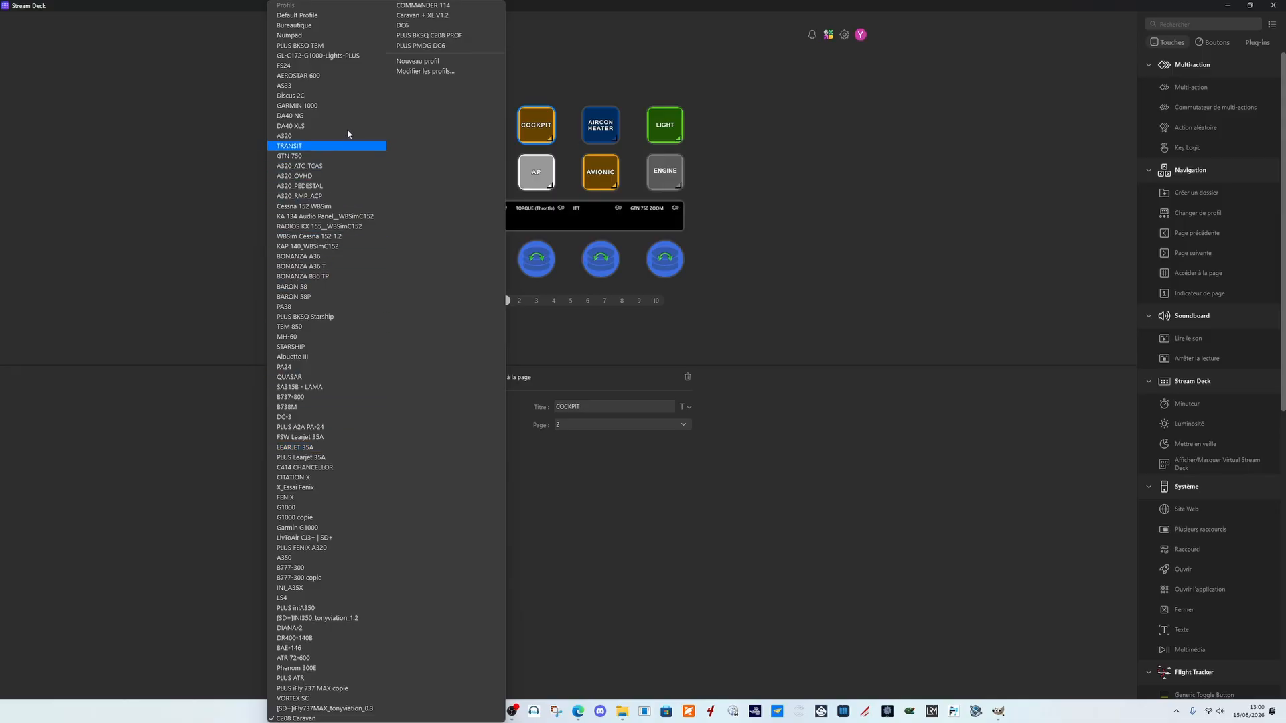
click(323, 66)
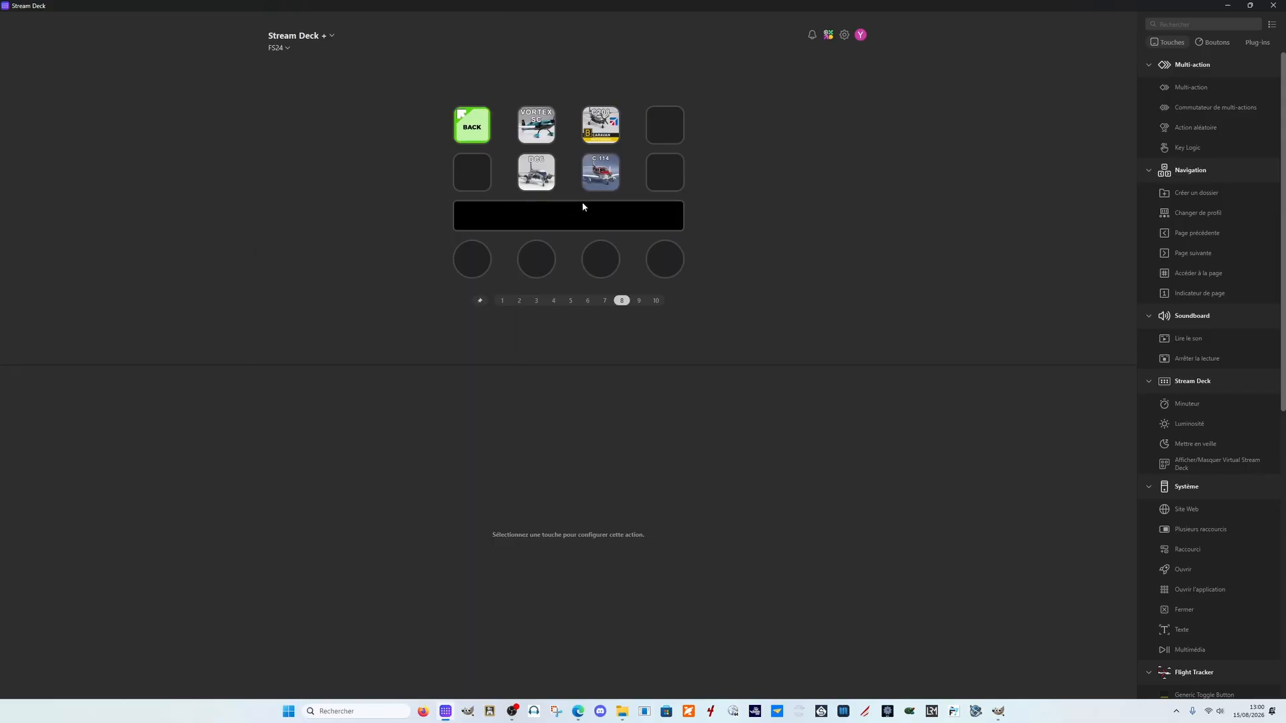
click(547, 128)
right_click(547, 127)
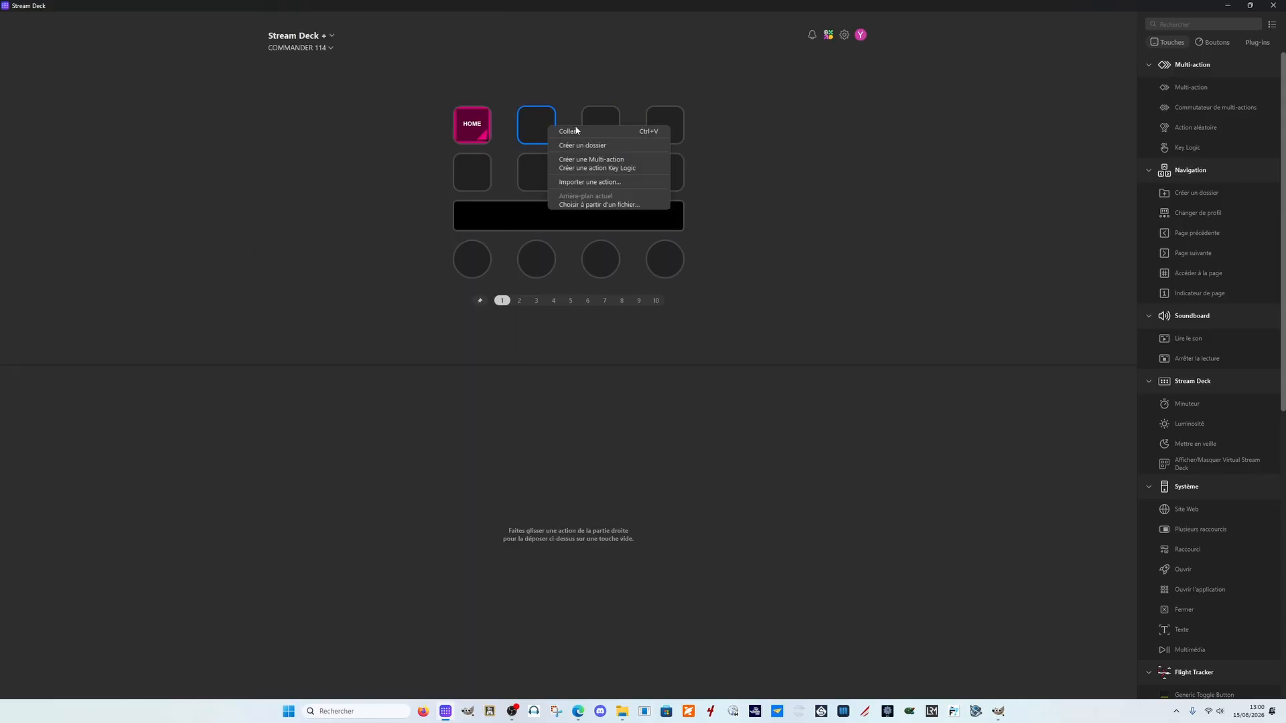
click(570, 131)
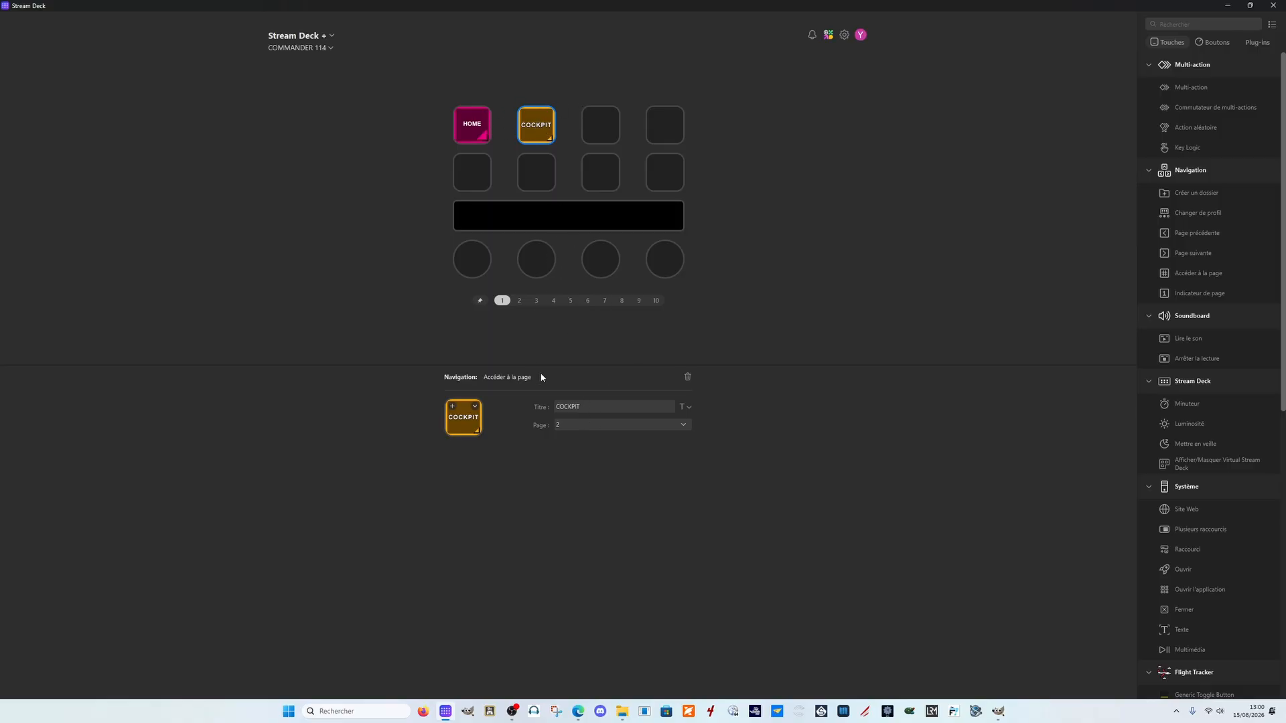
Step: Add an Accéder à la page action to the first key of page 2 and give it the Back image from the 36_Commander 114 folder
click(521, 302)
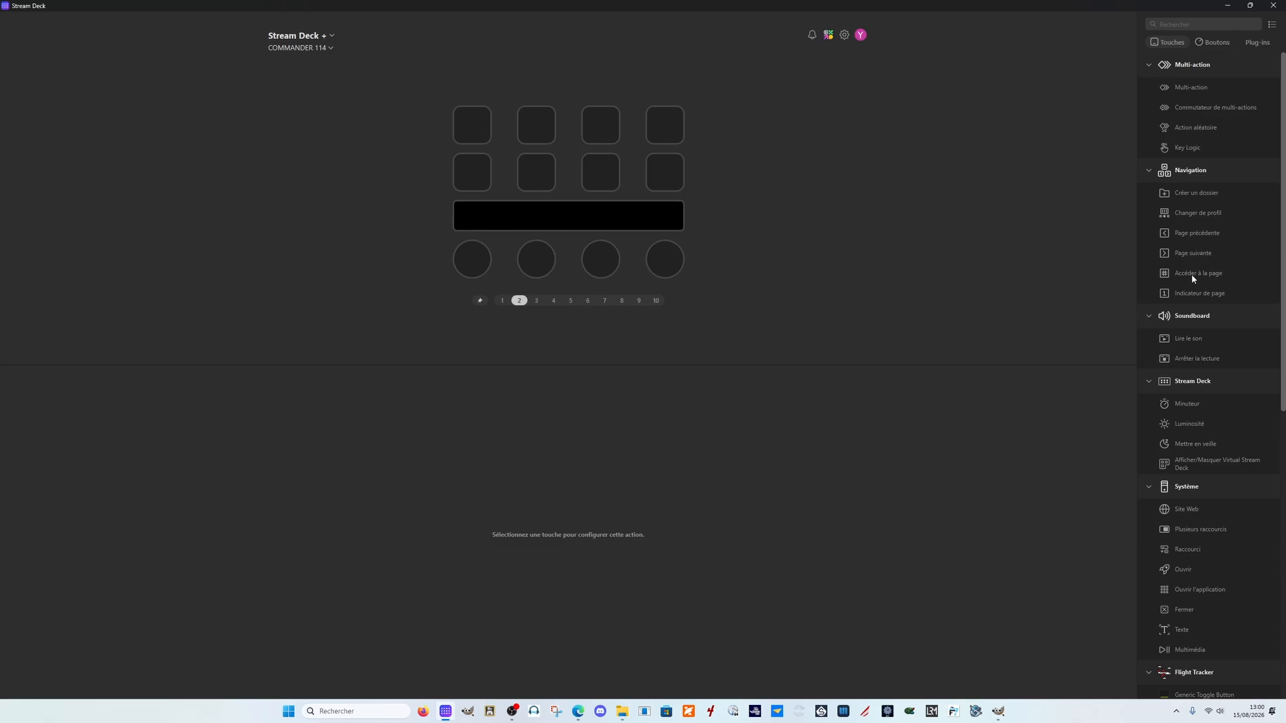
drag(1184, 272, 453, 118)
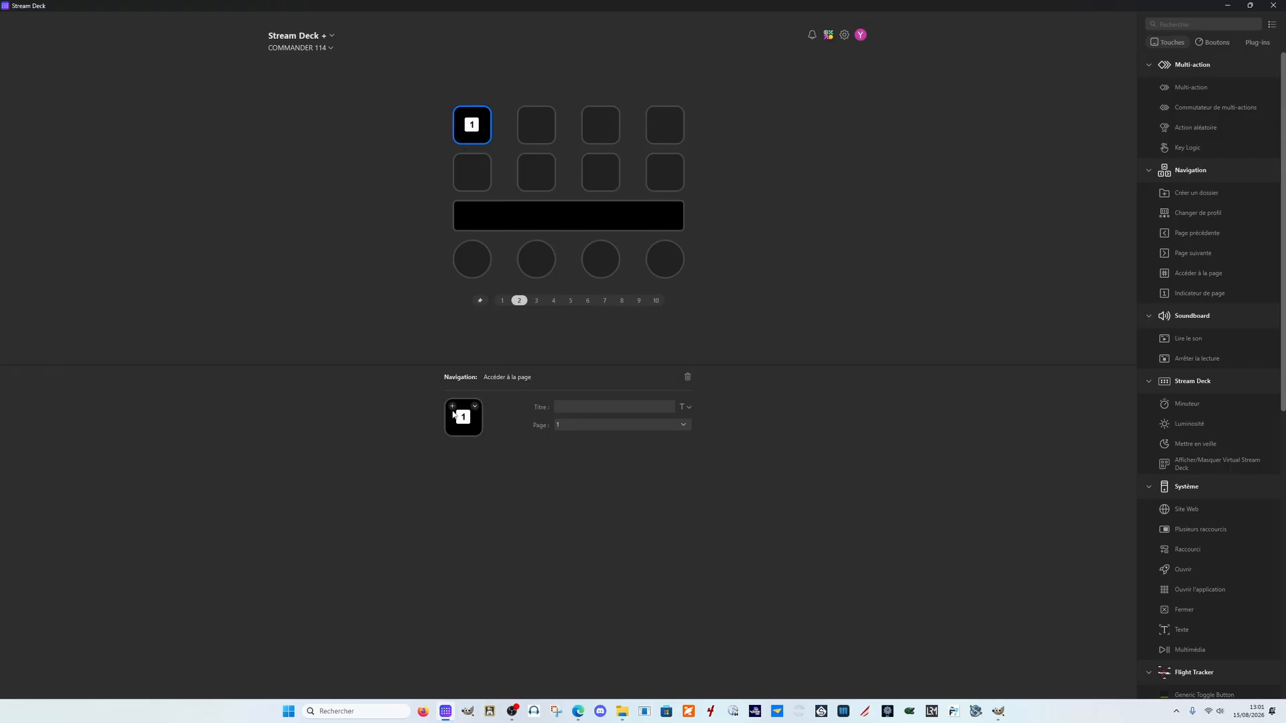
click(475, 406)
click(497, 423)
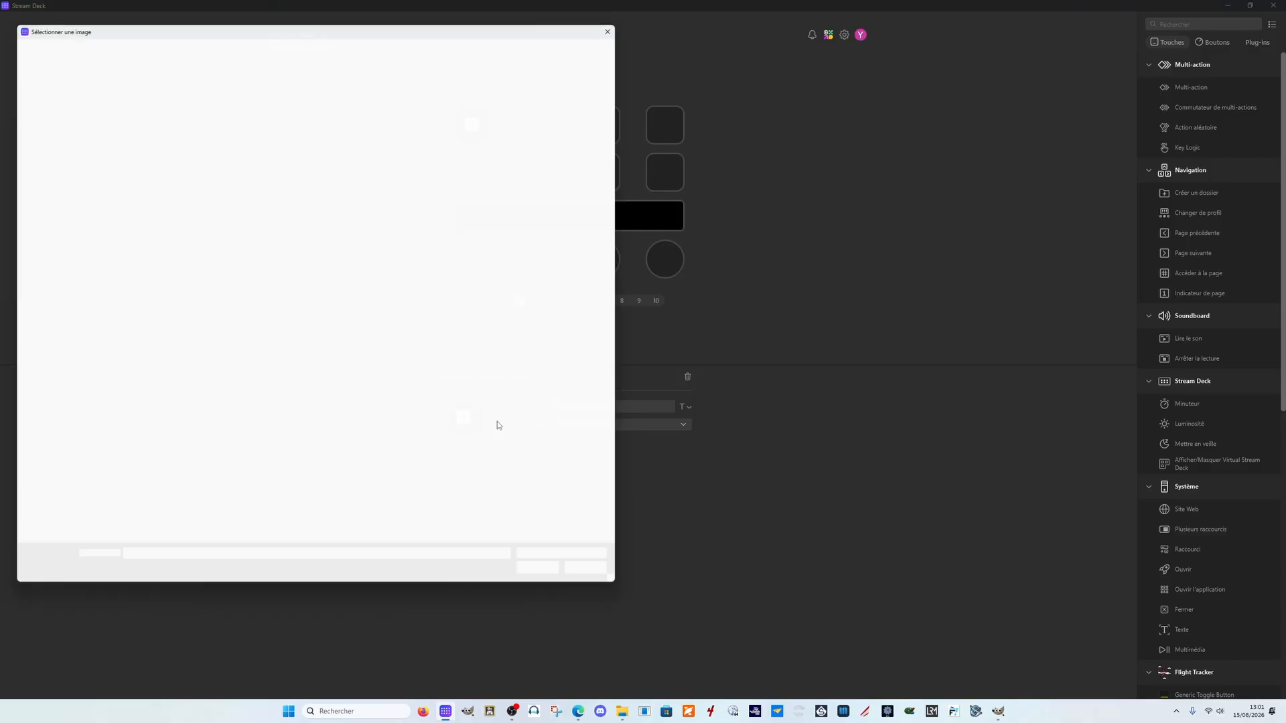
click(280, 100)
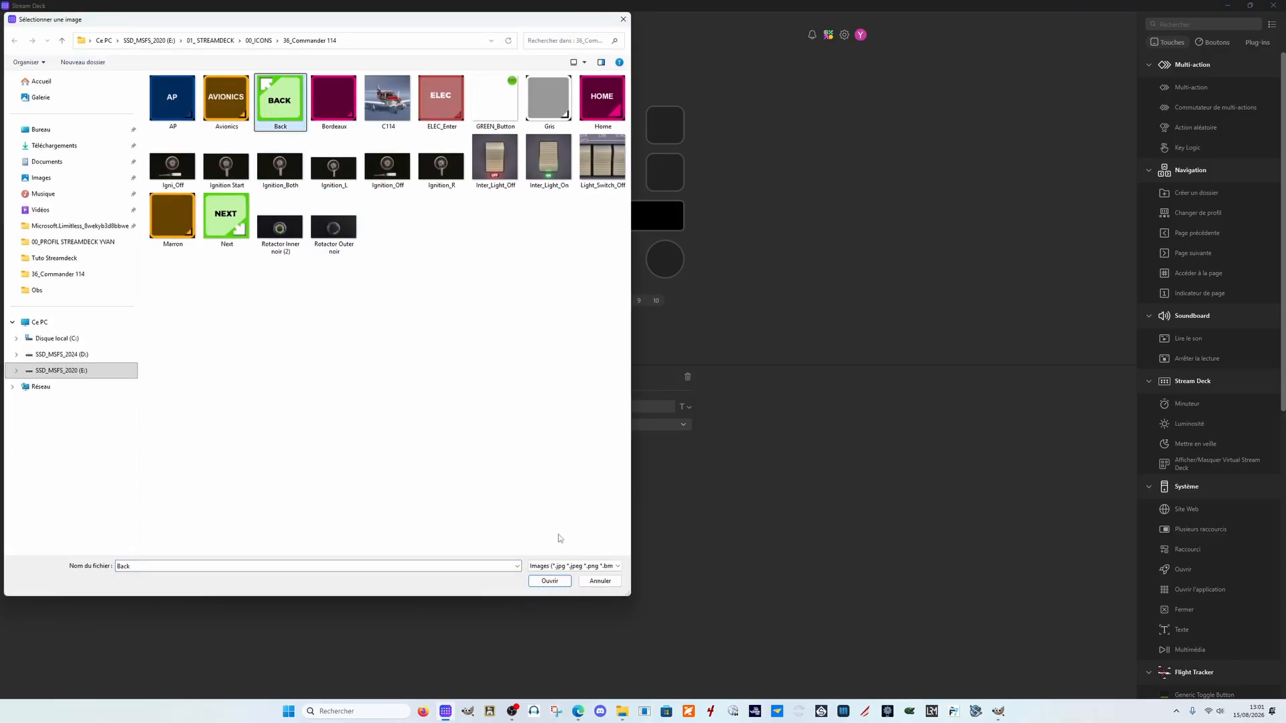
click(559, 580)
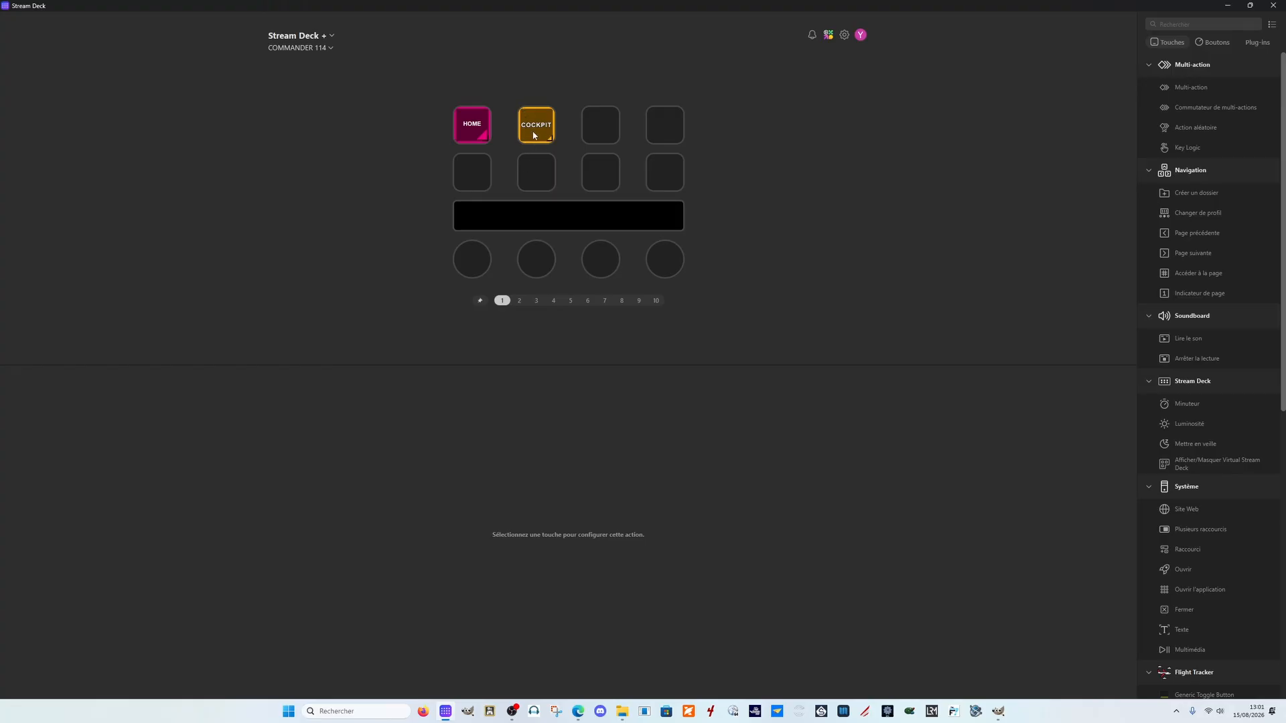
Step: Check the target pages of the COCKPIT key on page 1 and the BACK key on page 2
click(534, 136)
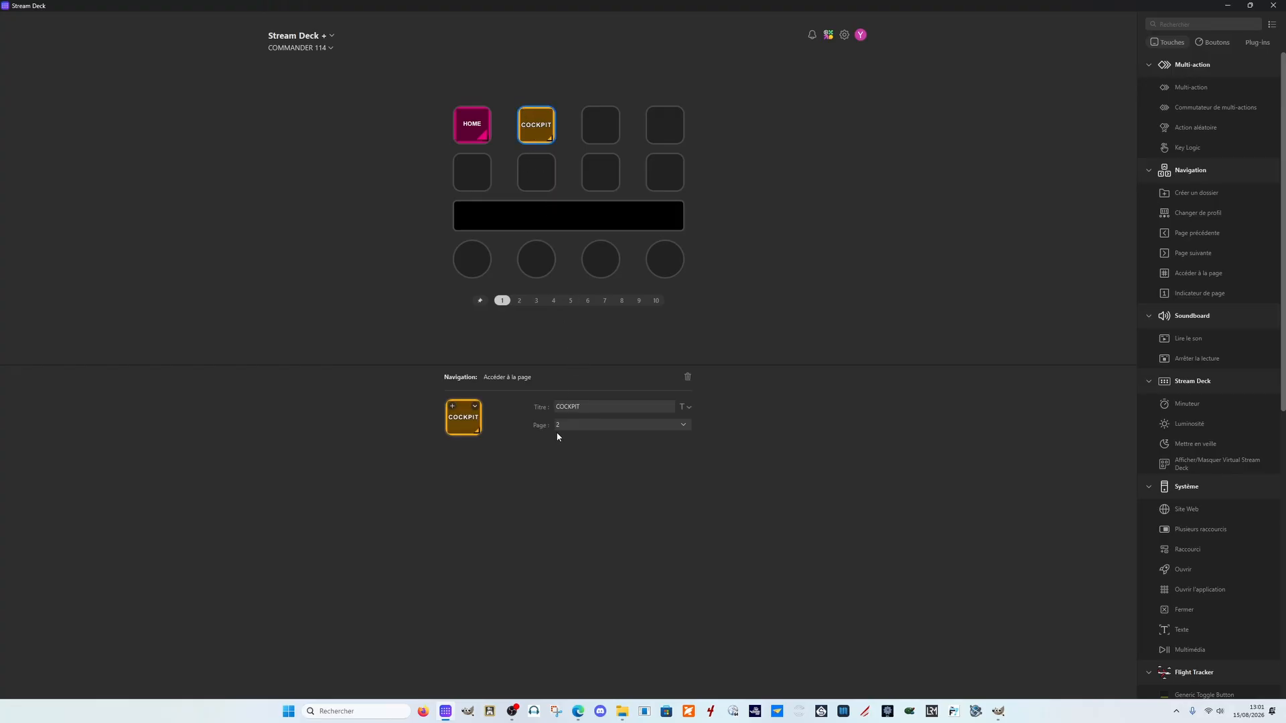
click(522, 301)
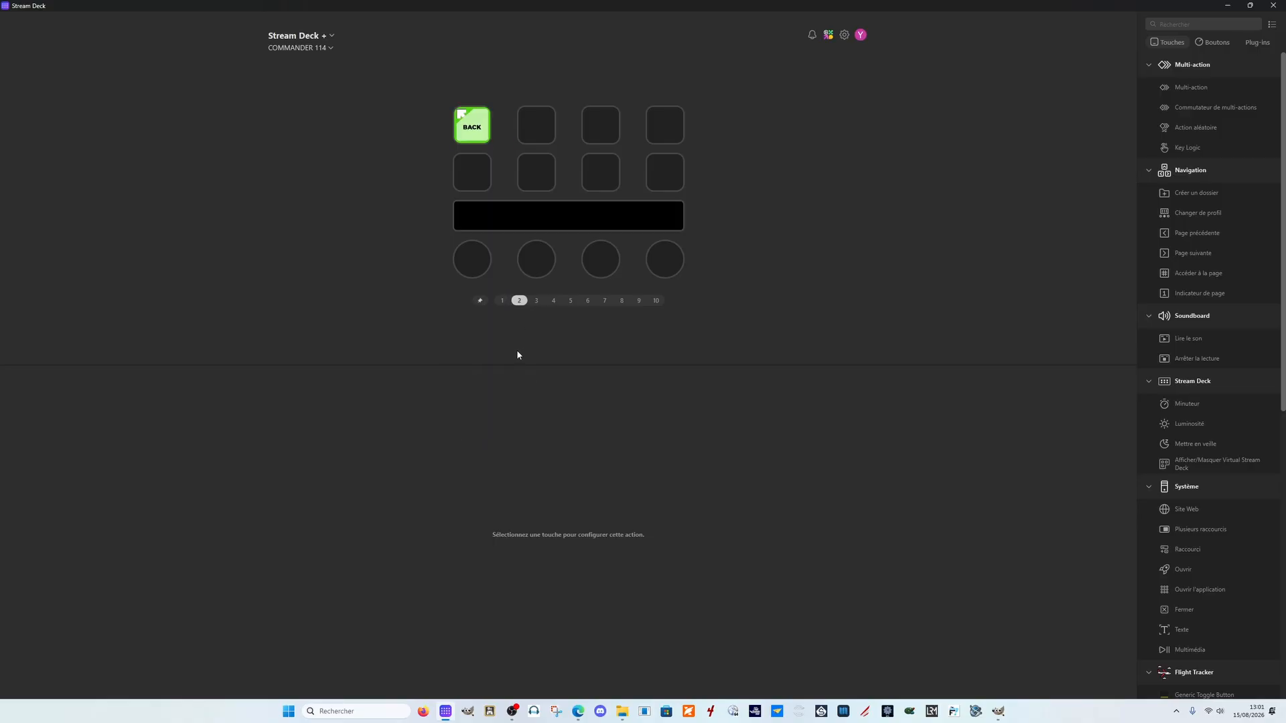
click(458, 132)
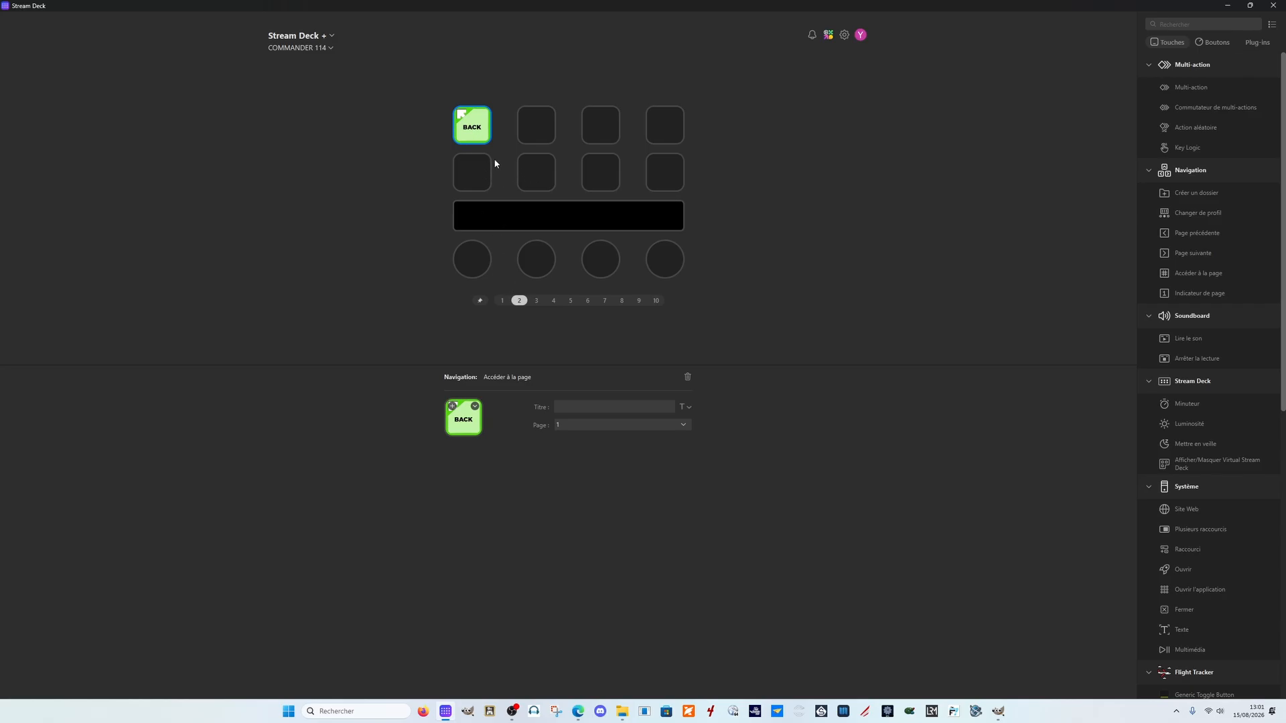
click(503, 301)
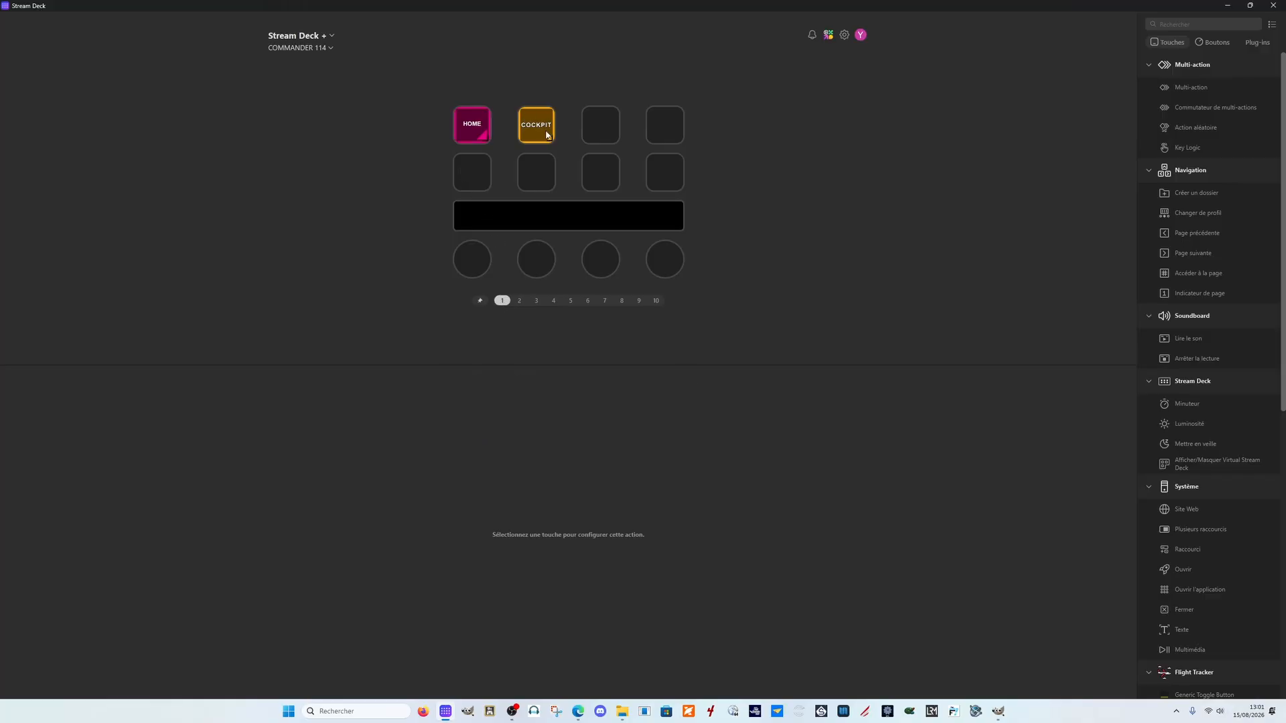
drag(635, 220, 603, 216)
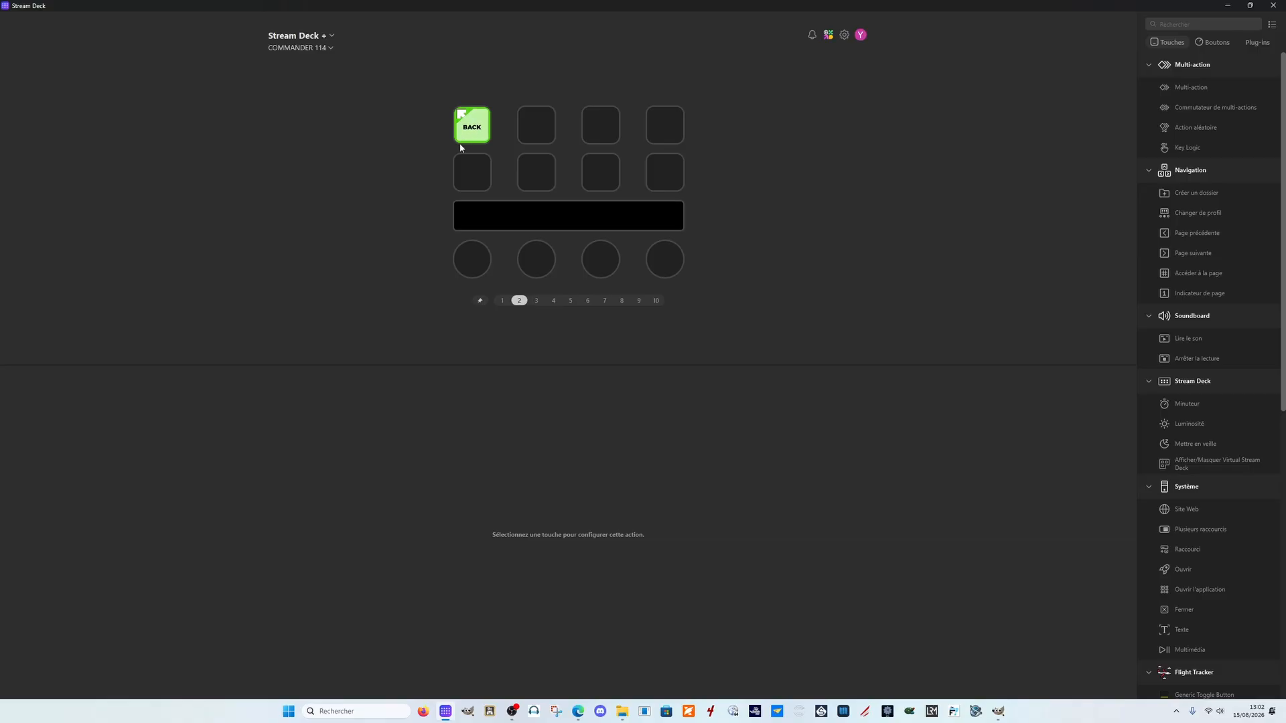
Step: Copy the LIGHT key from the C208 Caravan profile into the fourth top-row key on page 1 of COMMANDER 114, reached through FS24
click(320, 49)
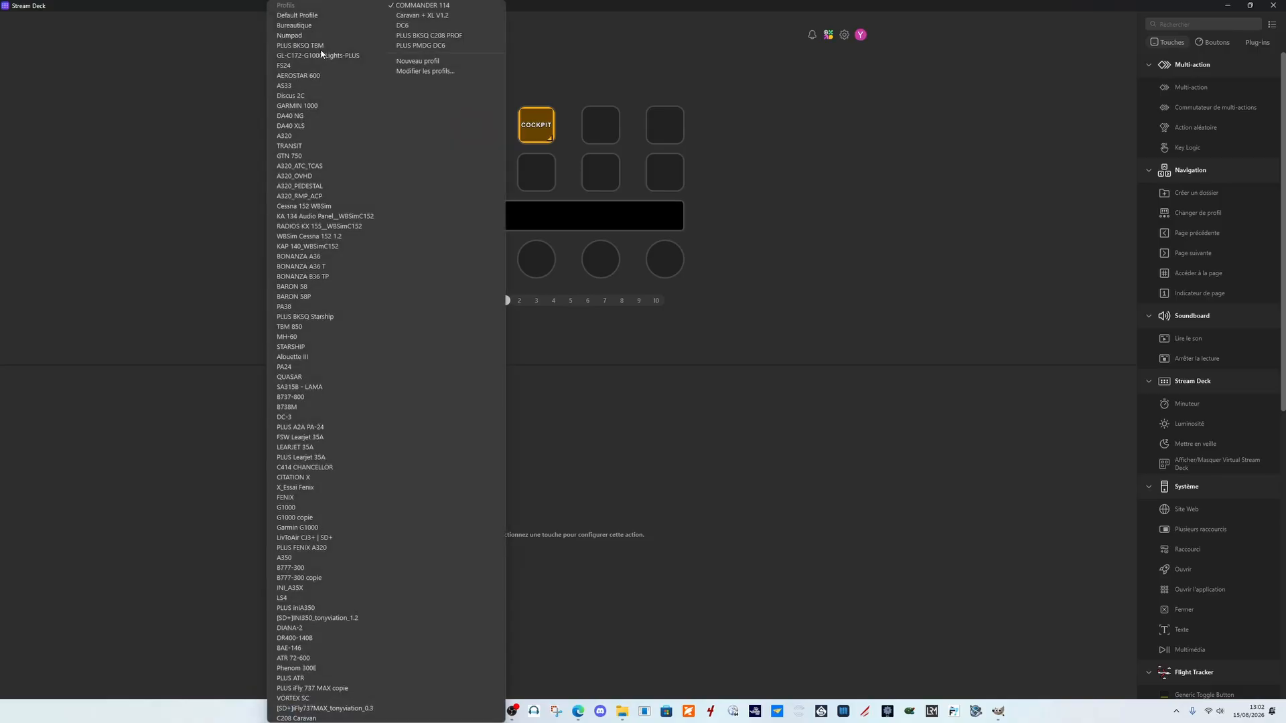
click(315, 718)
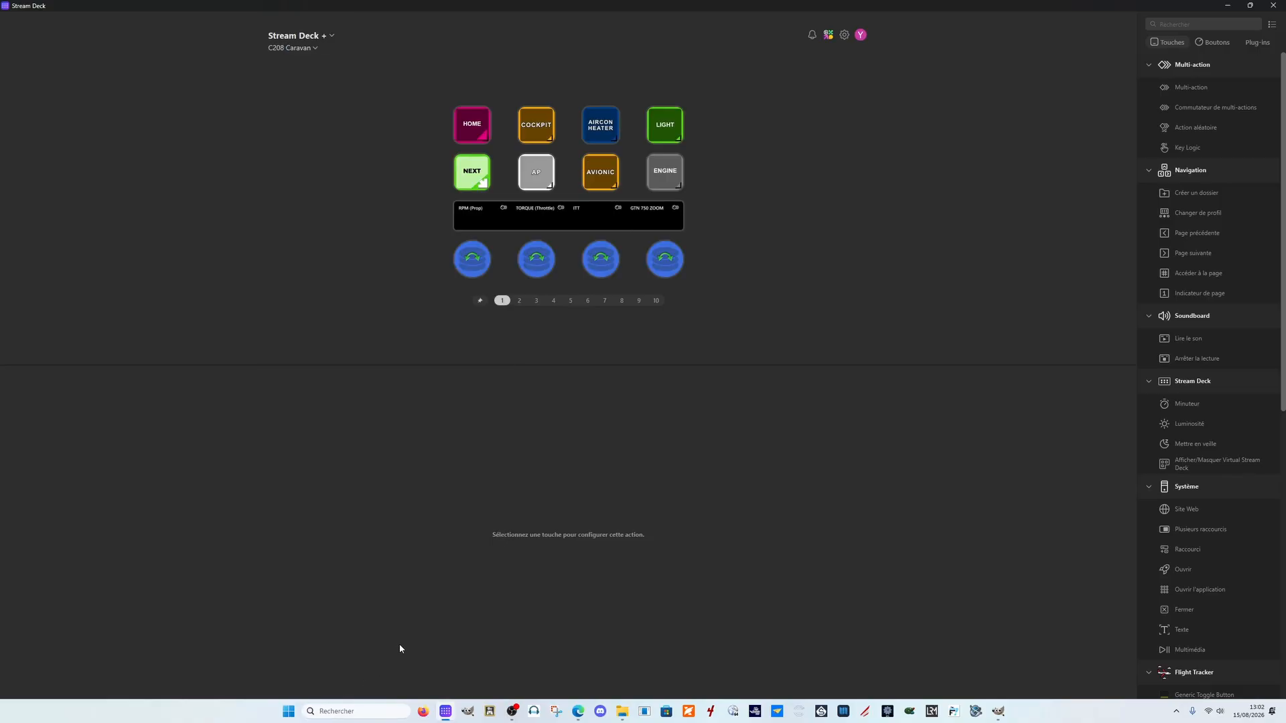
click(665, 126)
right_click(665, 124)
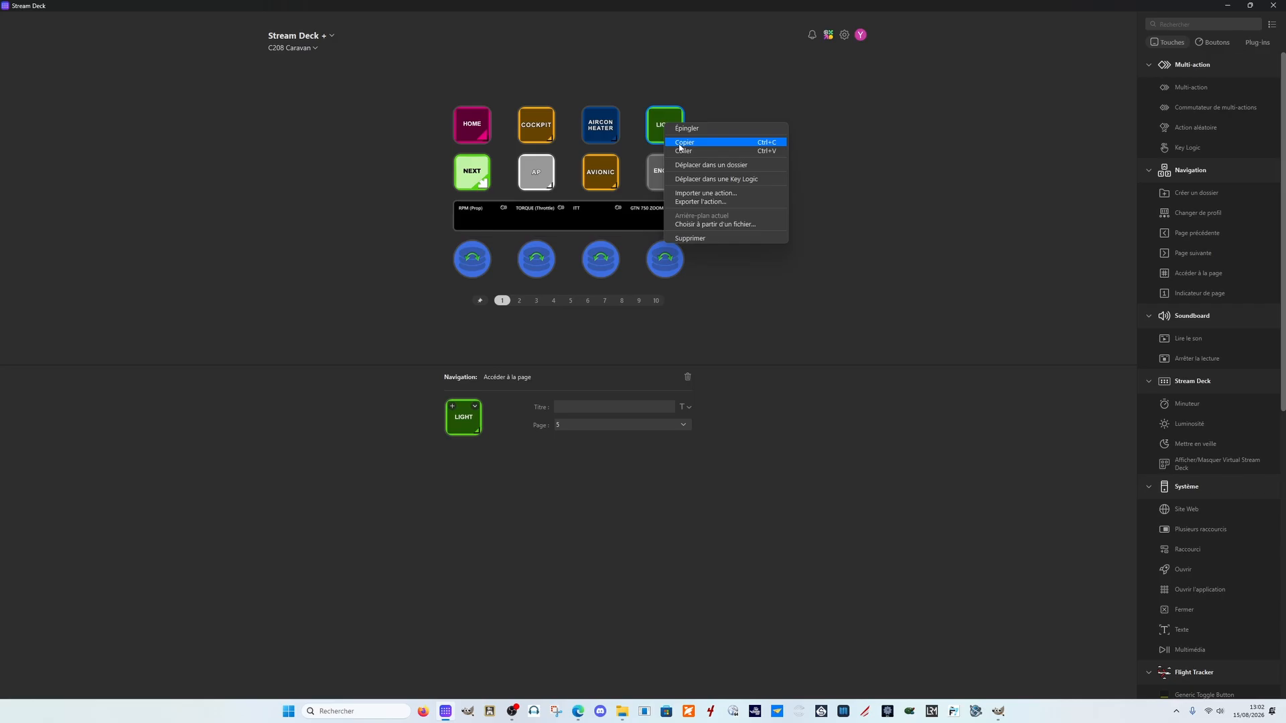
click(681, 147)
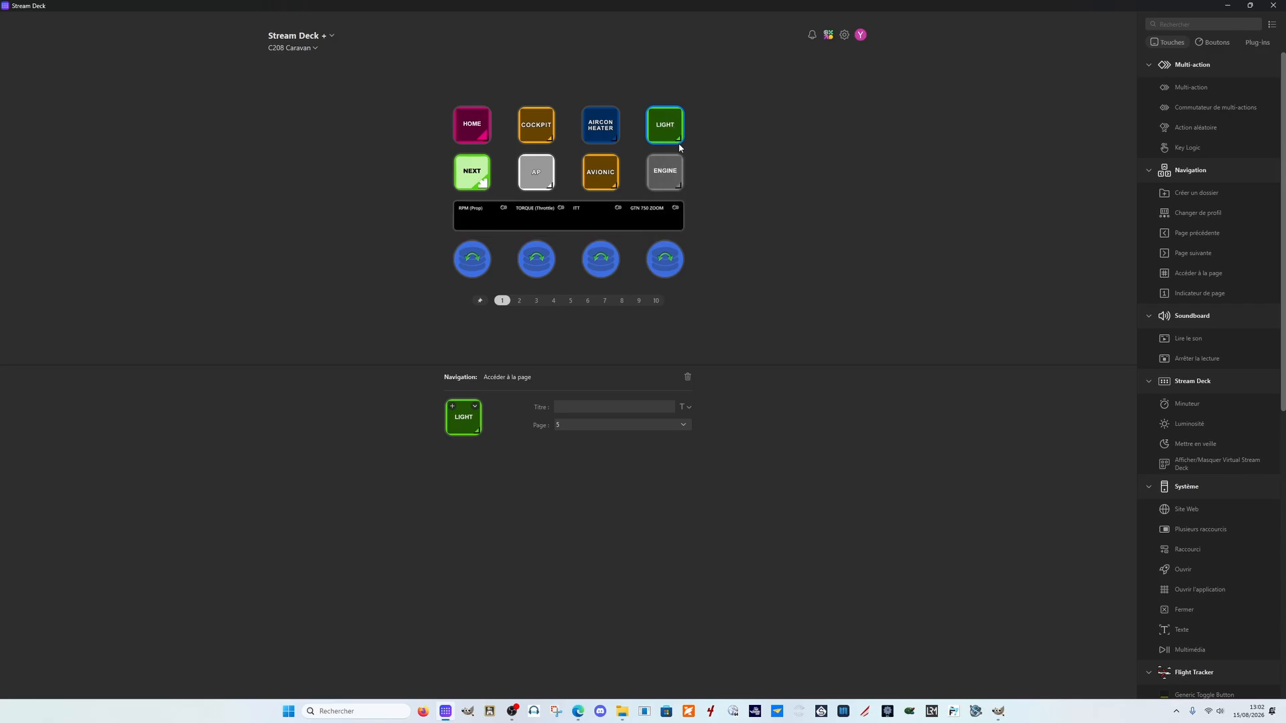
click(294, 49)
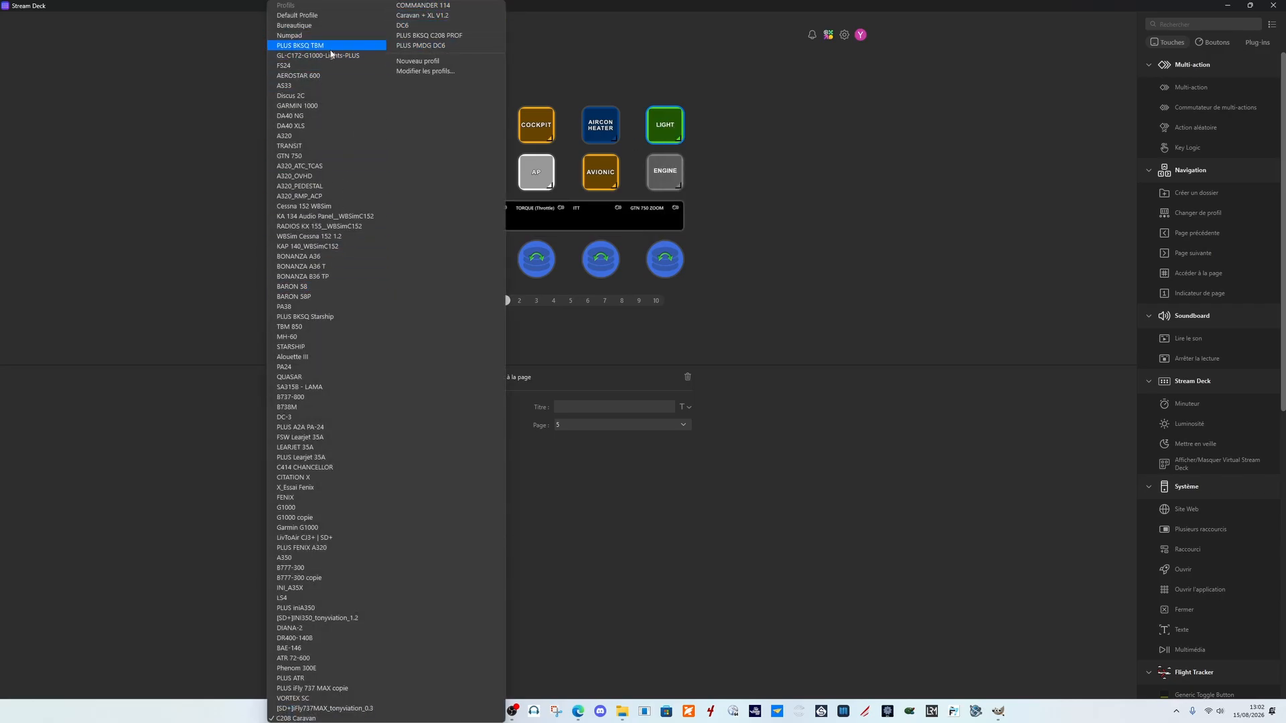
click(306, 66)
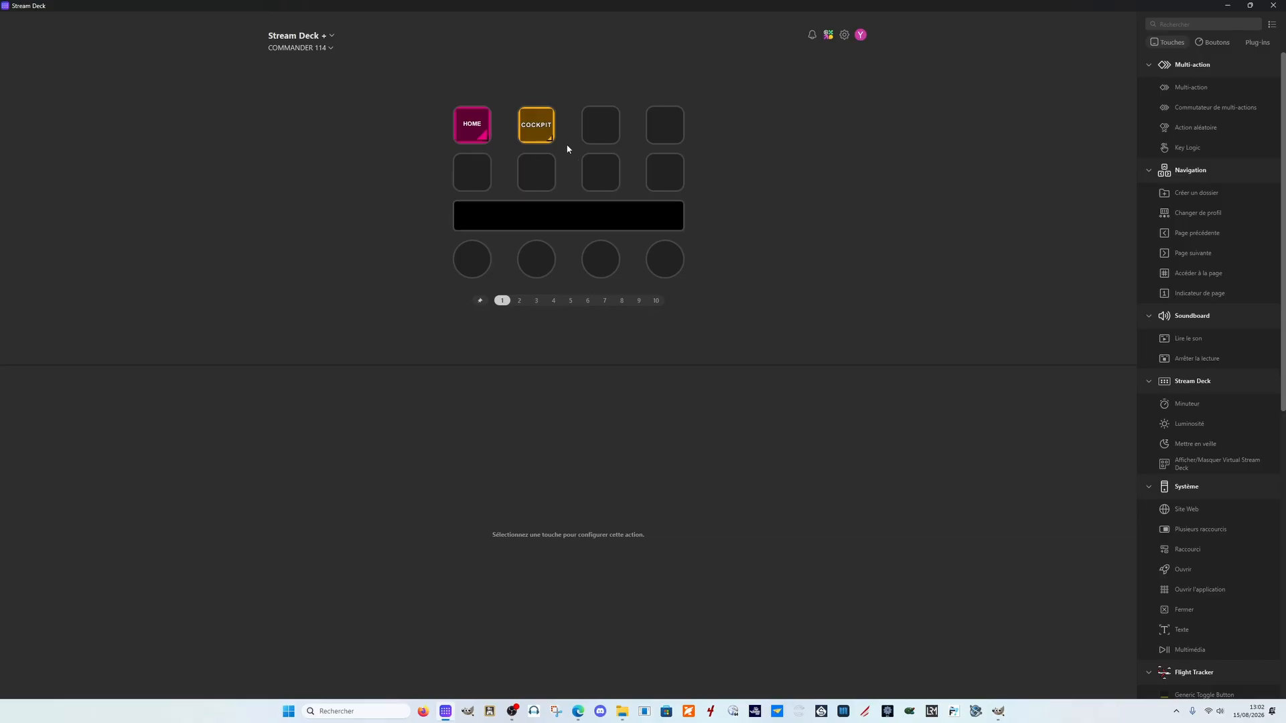
click(665, 125)
right_click(665, 125)
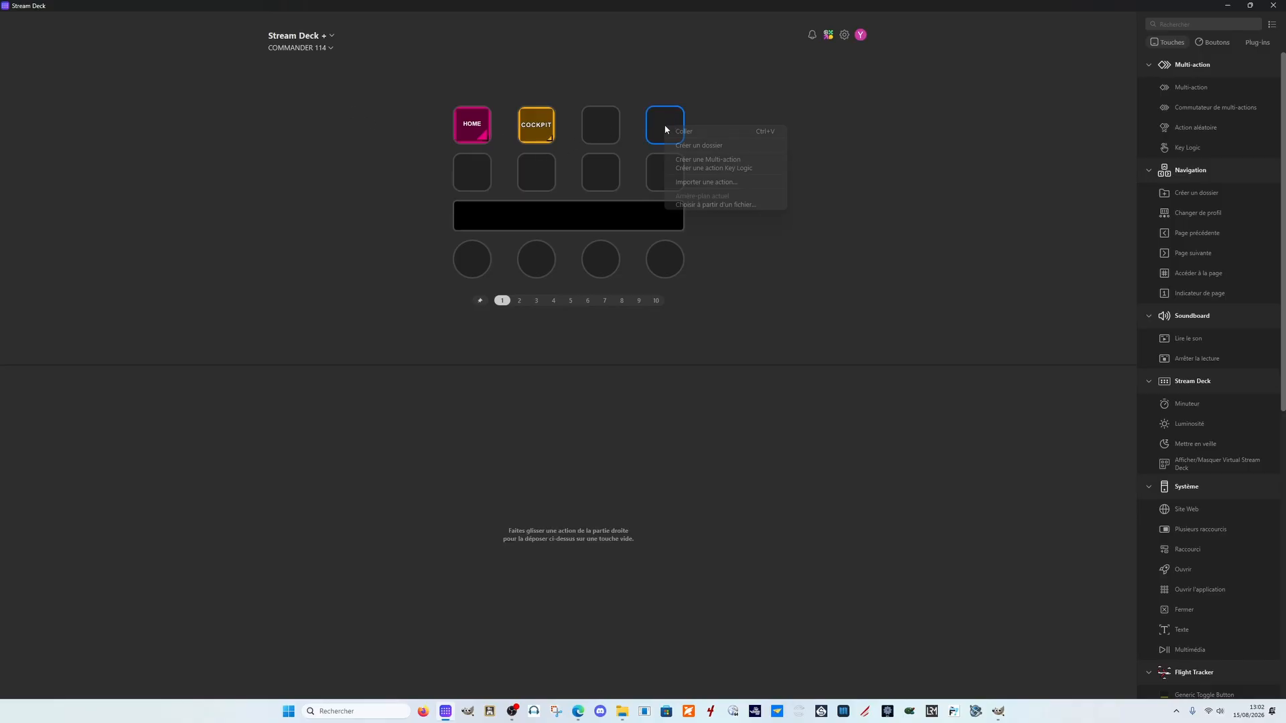
click(683, 131)
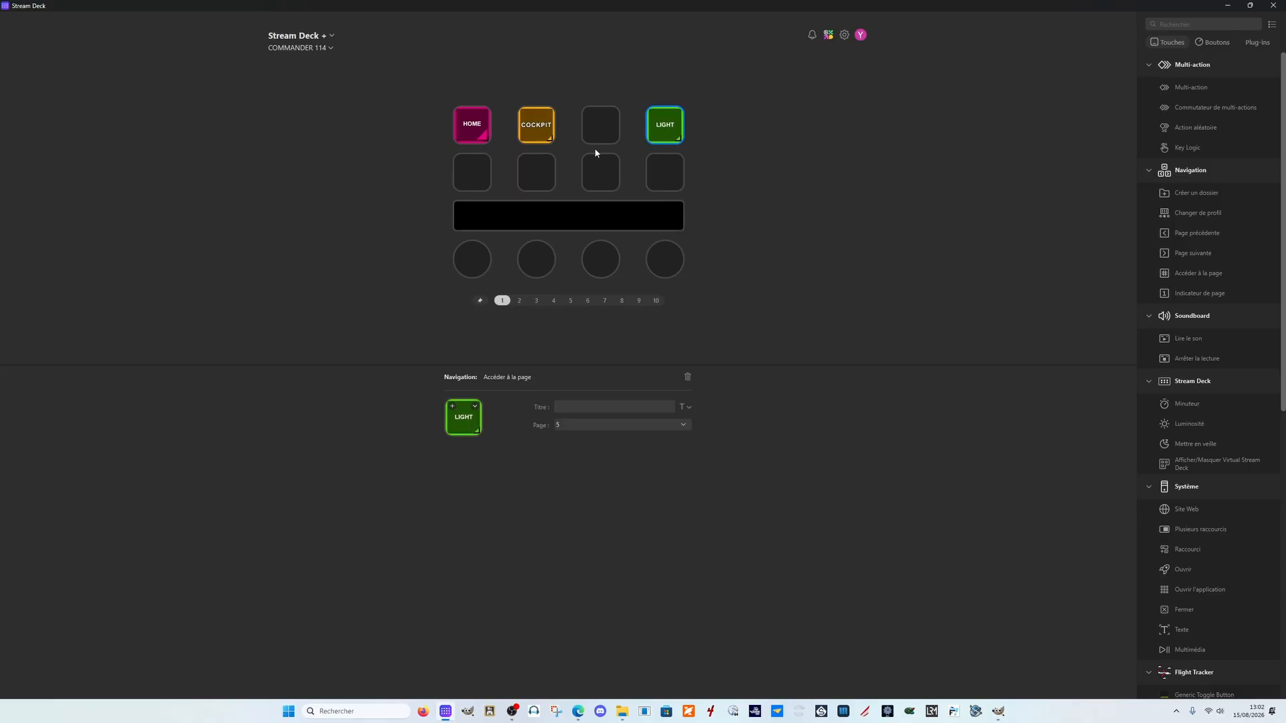
Step: Set the LIGHT key's target page to 3 and move the key to the empty slot beside COCKPIT
click(552, 134)
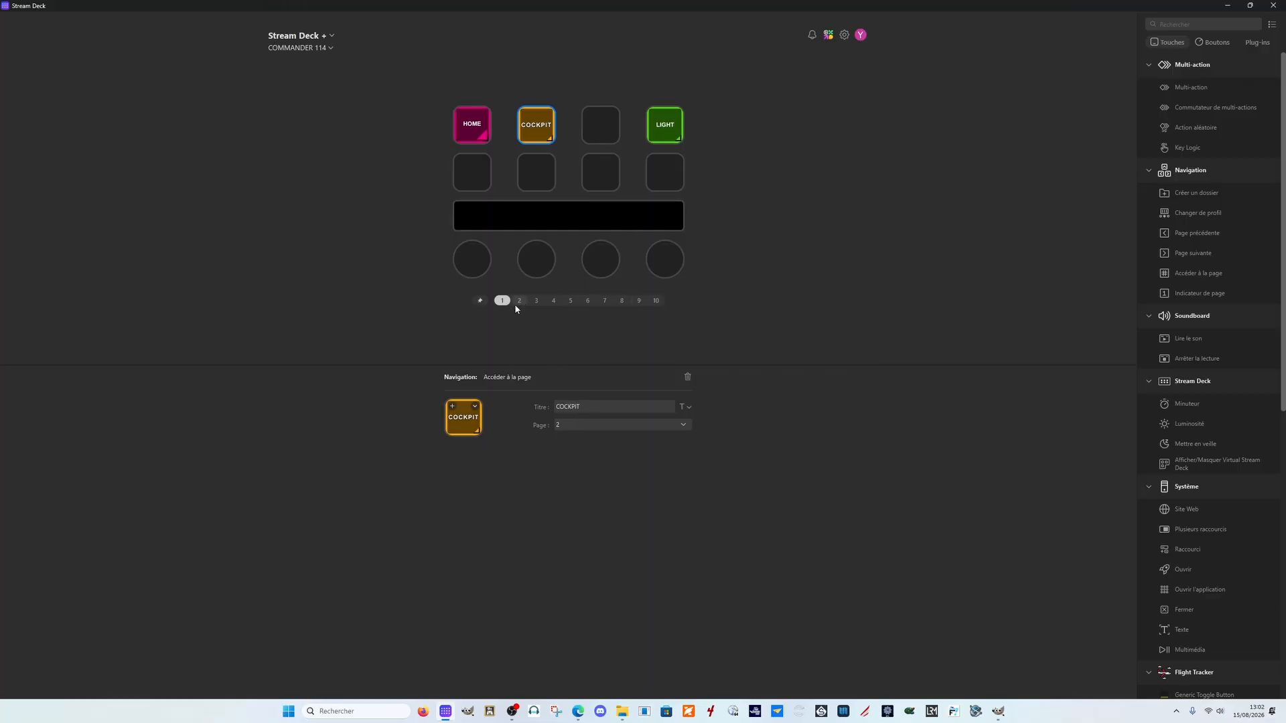
click(672, 128)
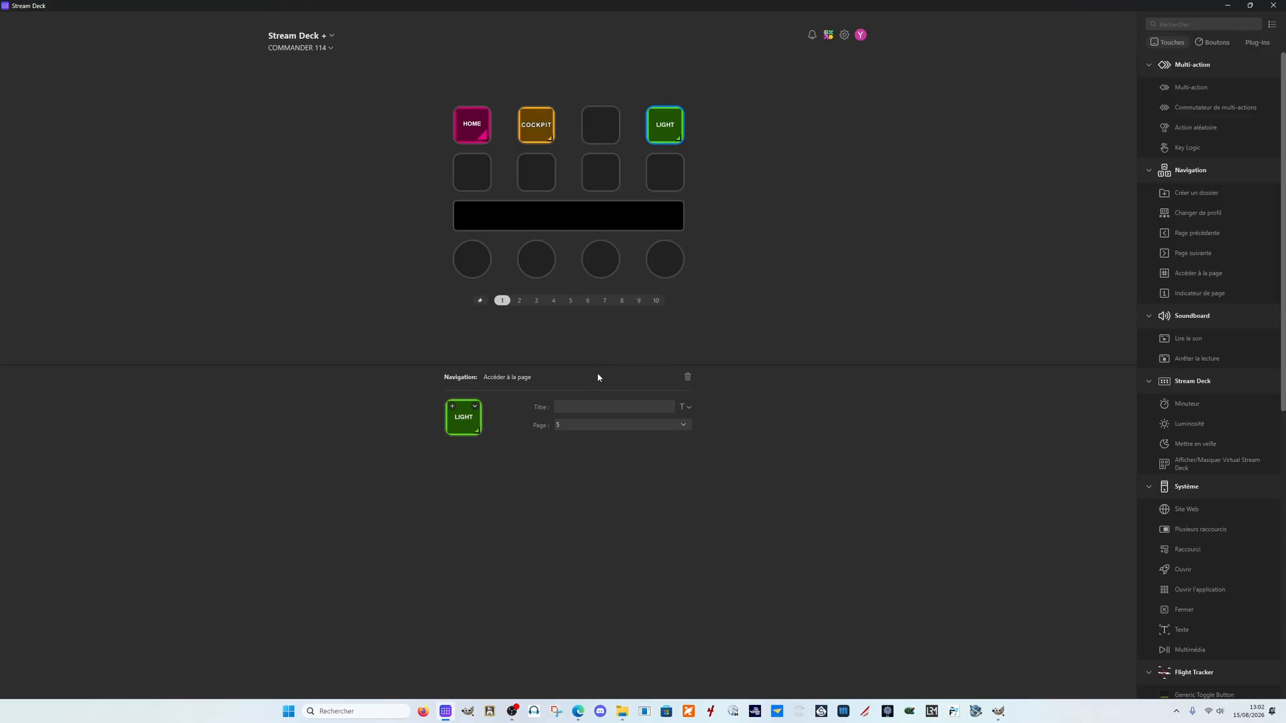
click(572, 425)
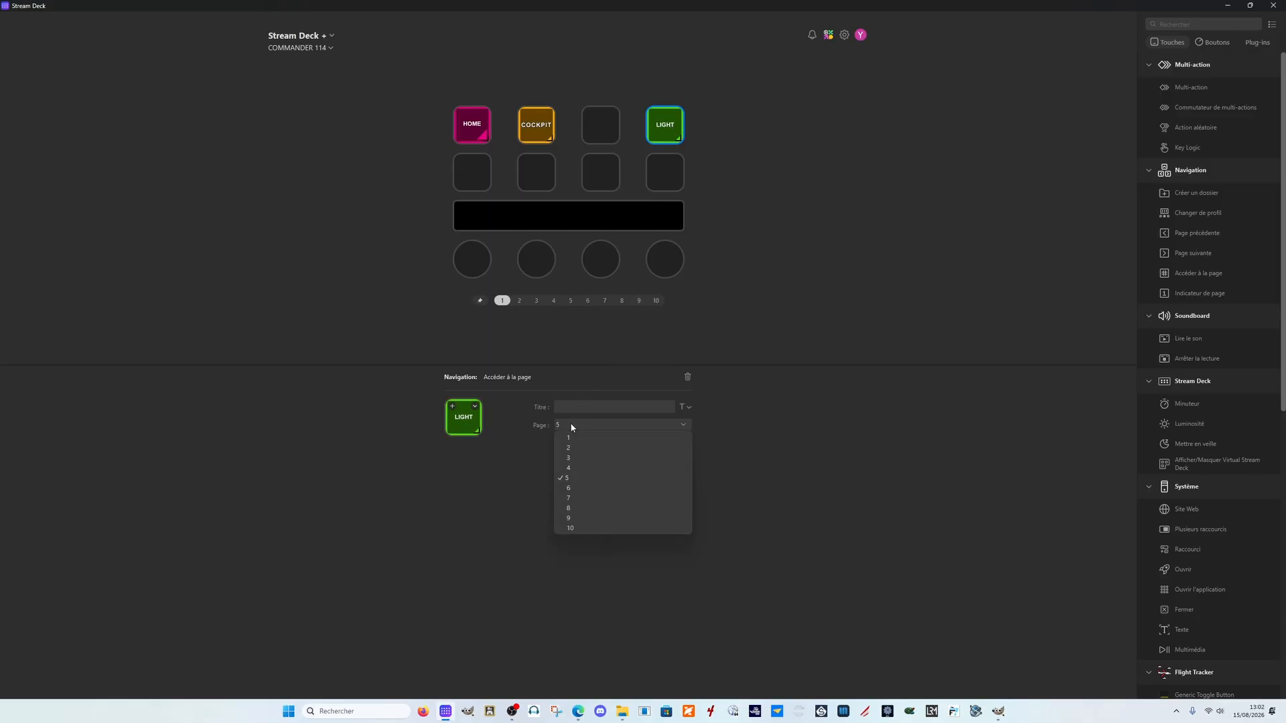
click(572, 457)
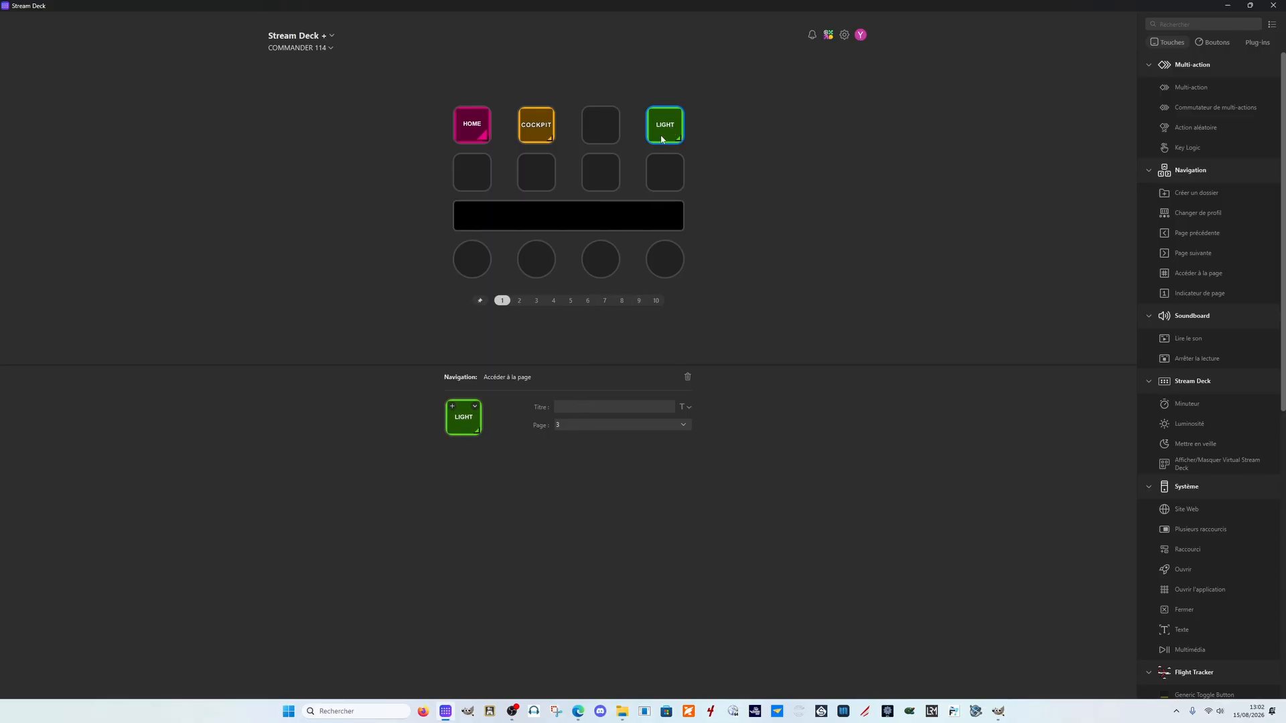
drag(667, 134, 606, 130)
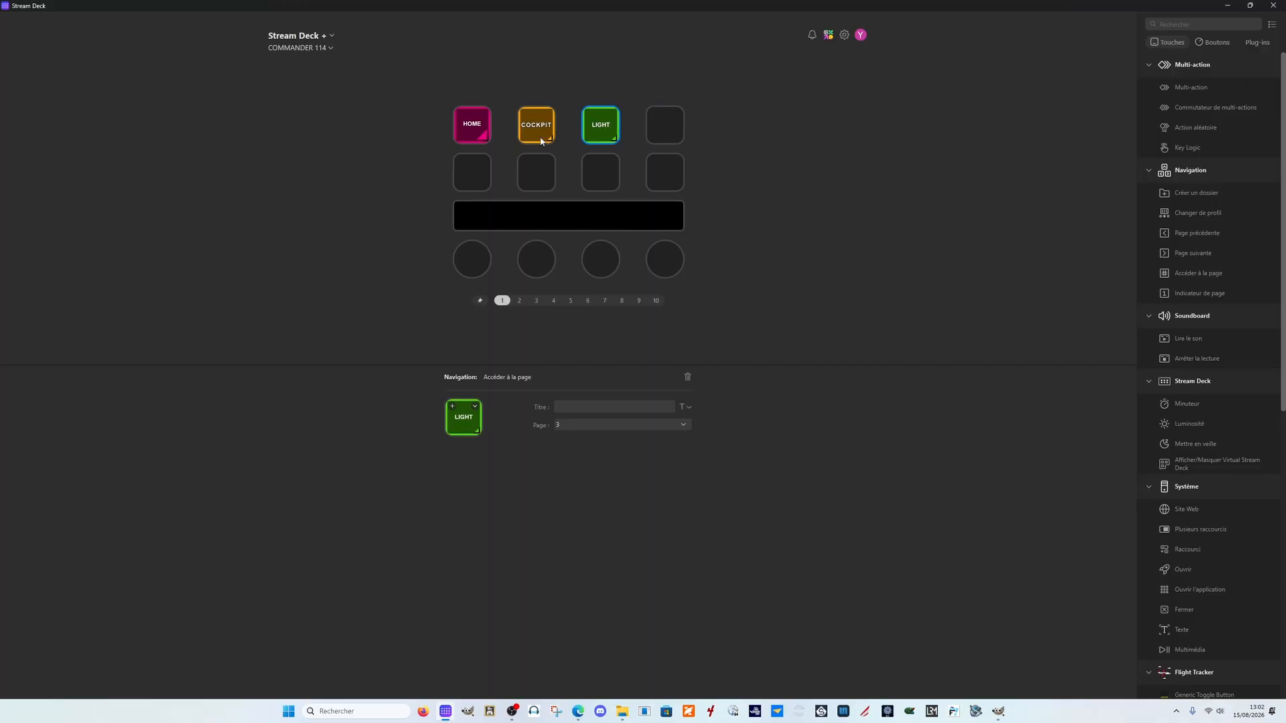
Step: Copy the BACK key from page 2 into the first key of page 3
click(519, 300)
click(471, 125)
right_click(469, 127)
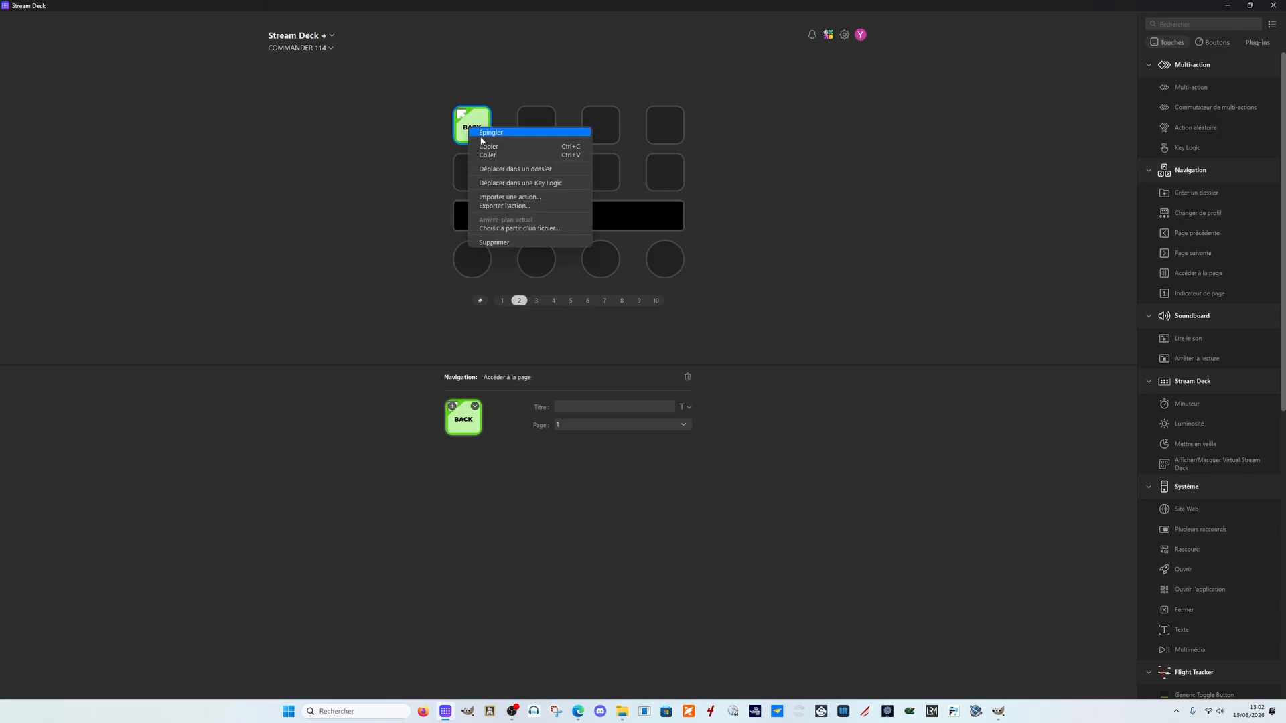
click(482, 149)
double_click(476, 143)
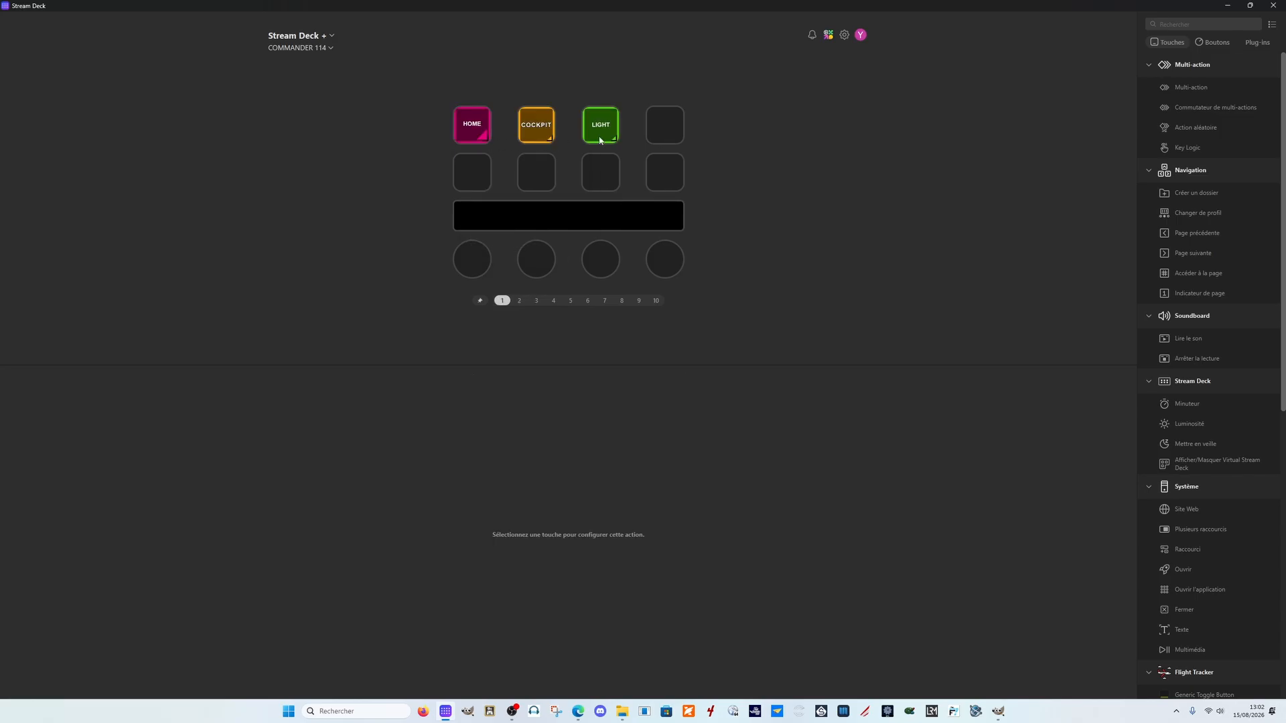
double_click(607, 139)
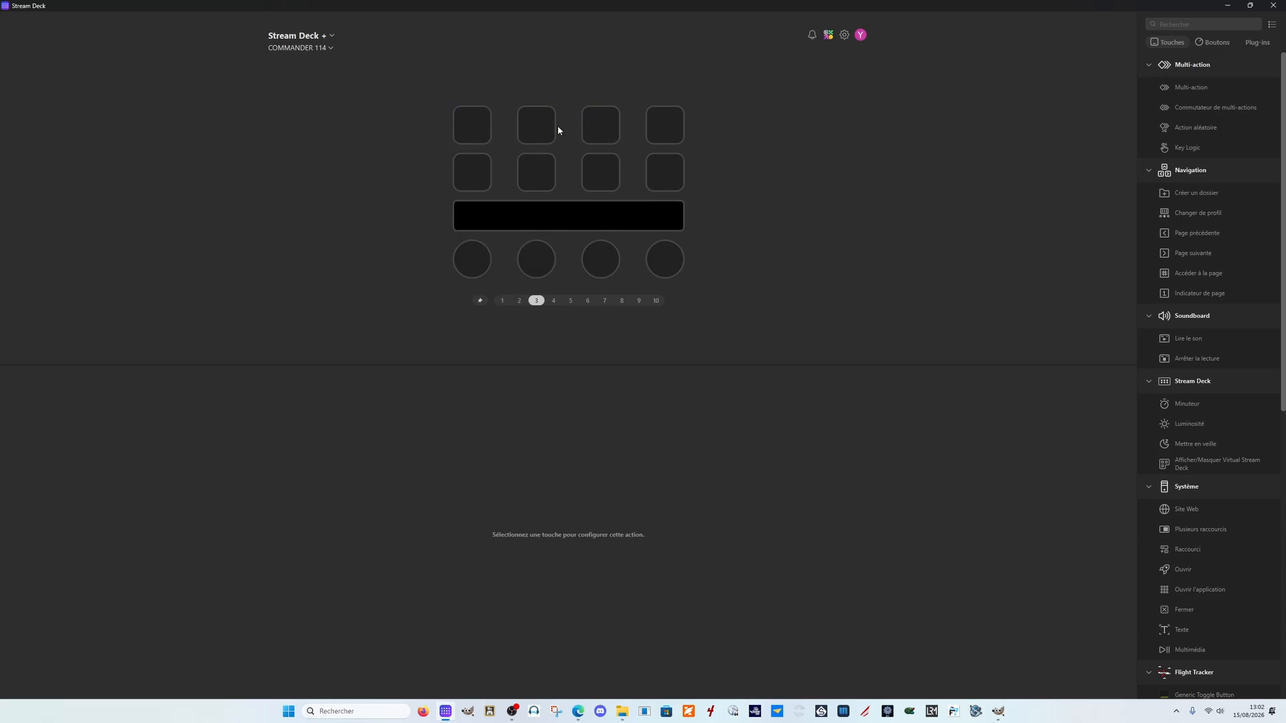
click(471, 126)
right_click(472, 127)
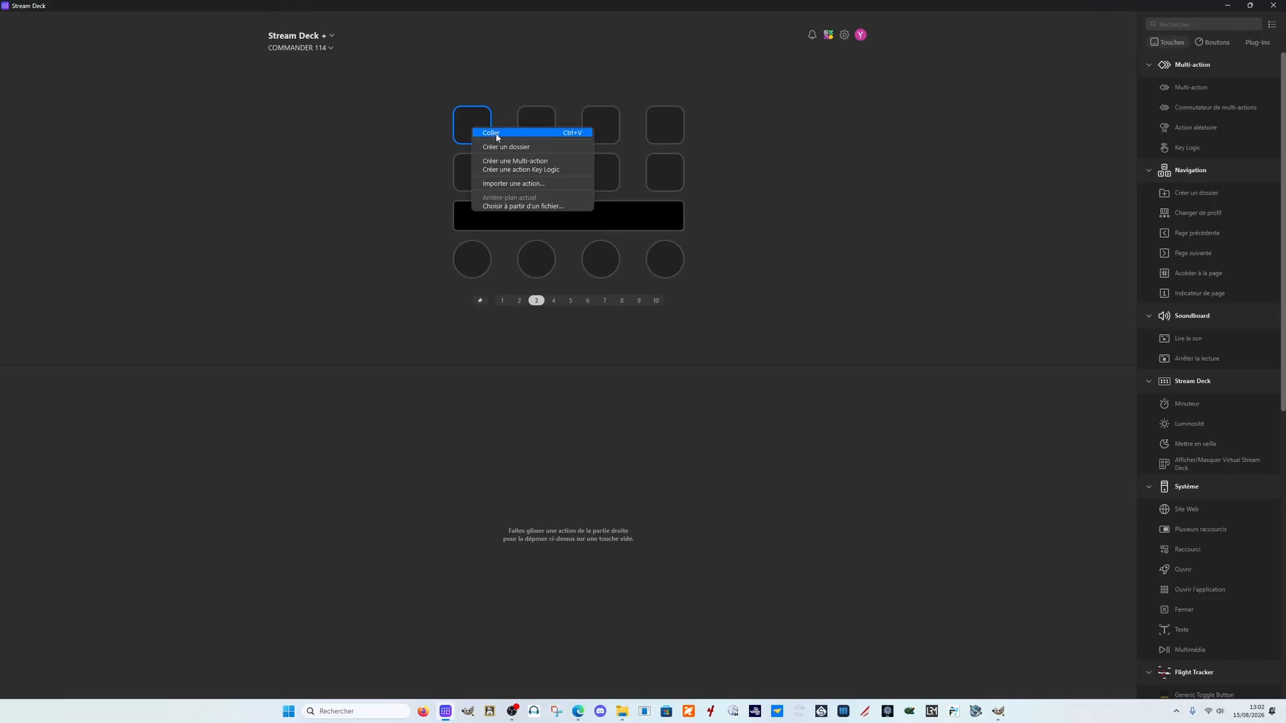
click(496, 133)
Step: Test the navigation between pages 1 and 3 with the BACK and LIGHT keys
double_click(478, 140)
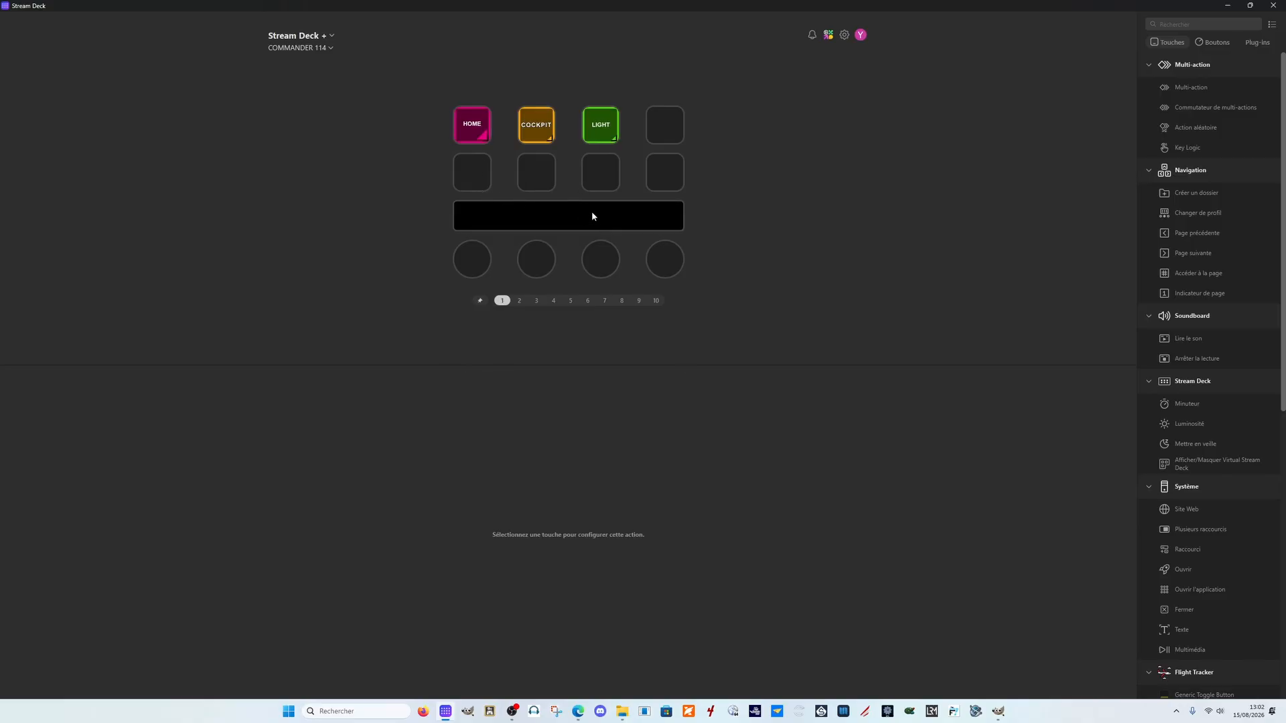
double_click(601, 131)
double_click(467, 126)
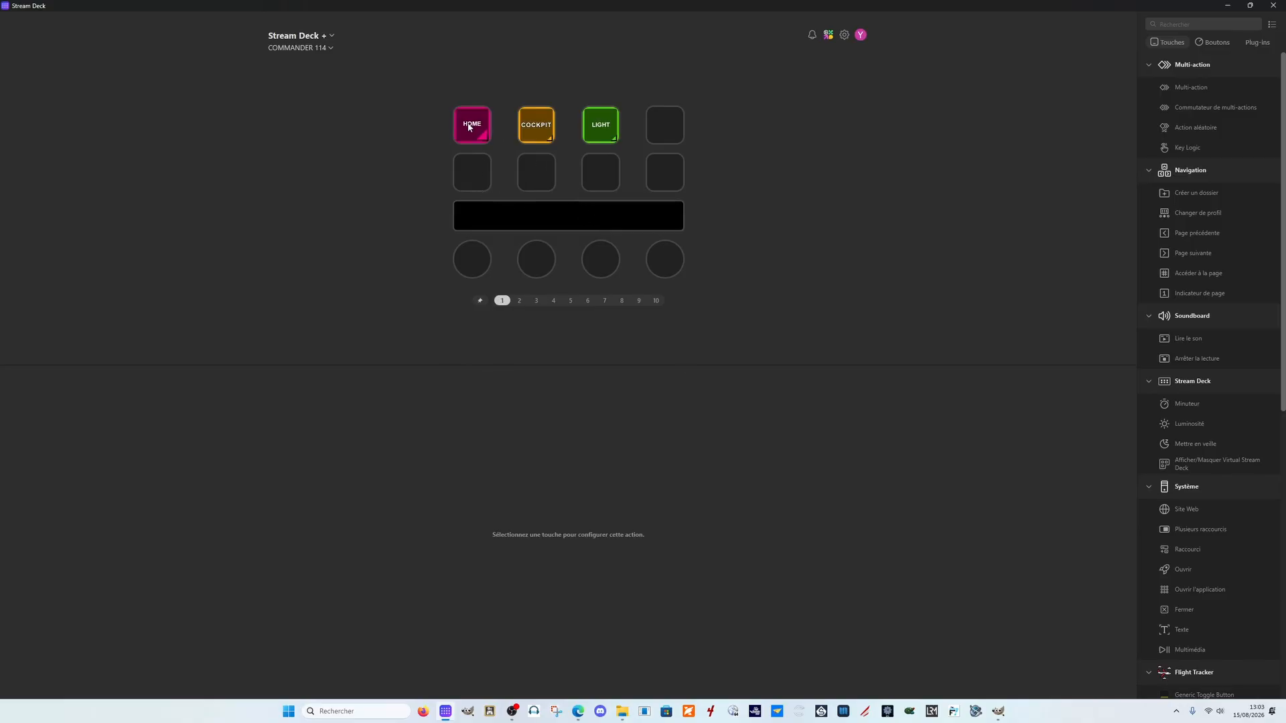
double_click(592, 131)
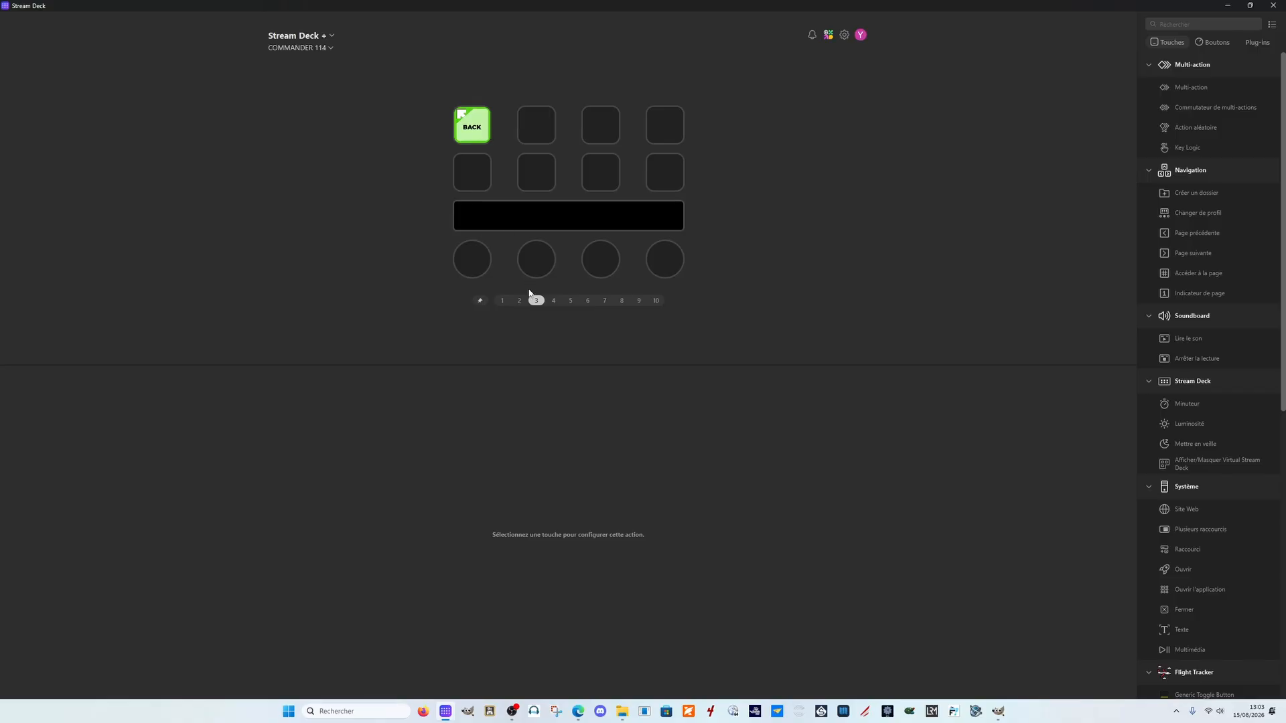
double_click(484, 138)
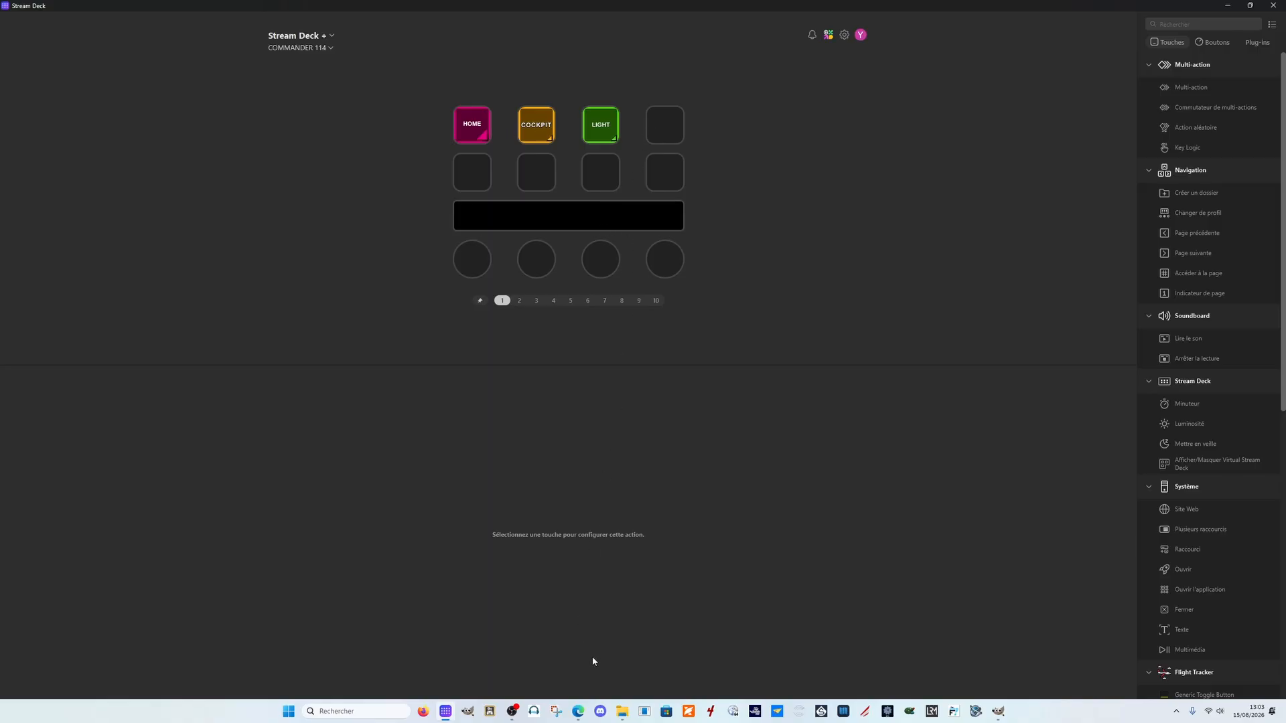
Step: Switch to File Explorer and open BKSQ_Commander114Manual_PrinterFriendly from E: 000_DOC, 1_AVION, BKSQ_Commander 114
mouse_move(624, 709)
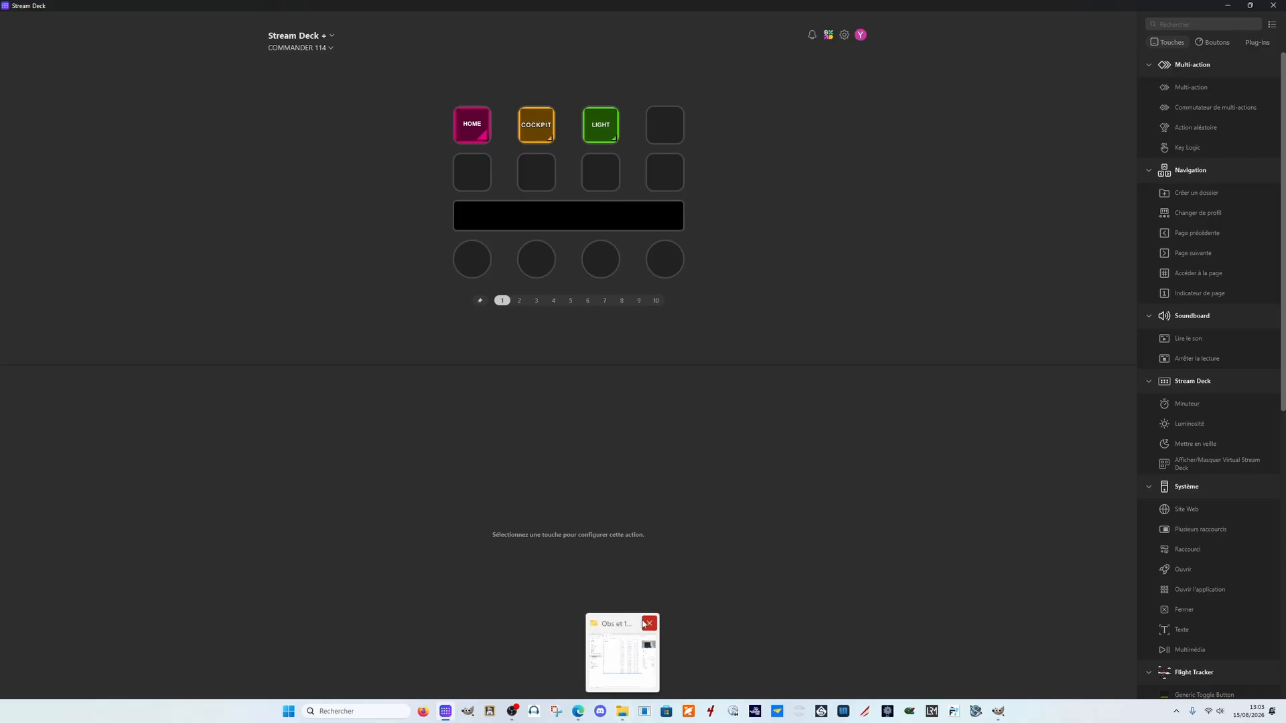
click(620, 713)
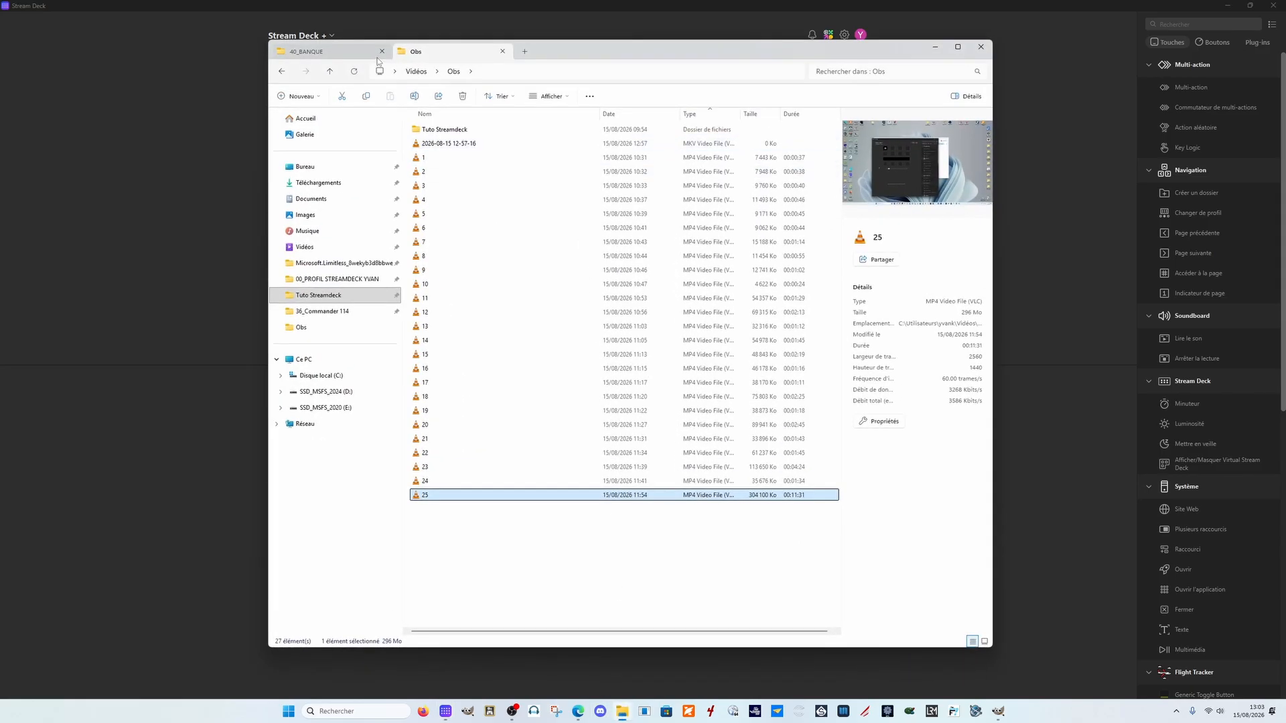
click(325, 407)
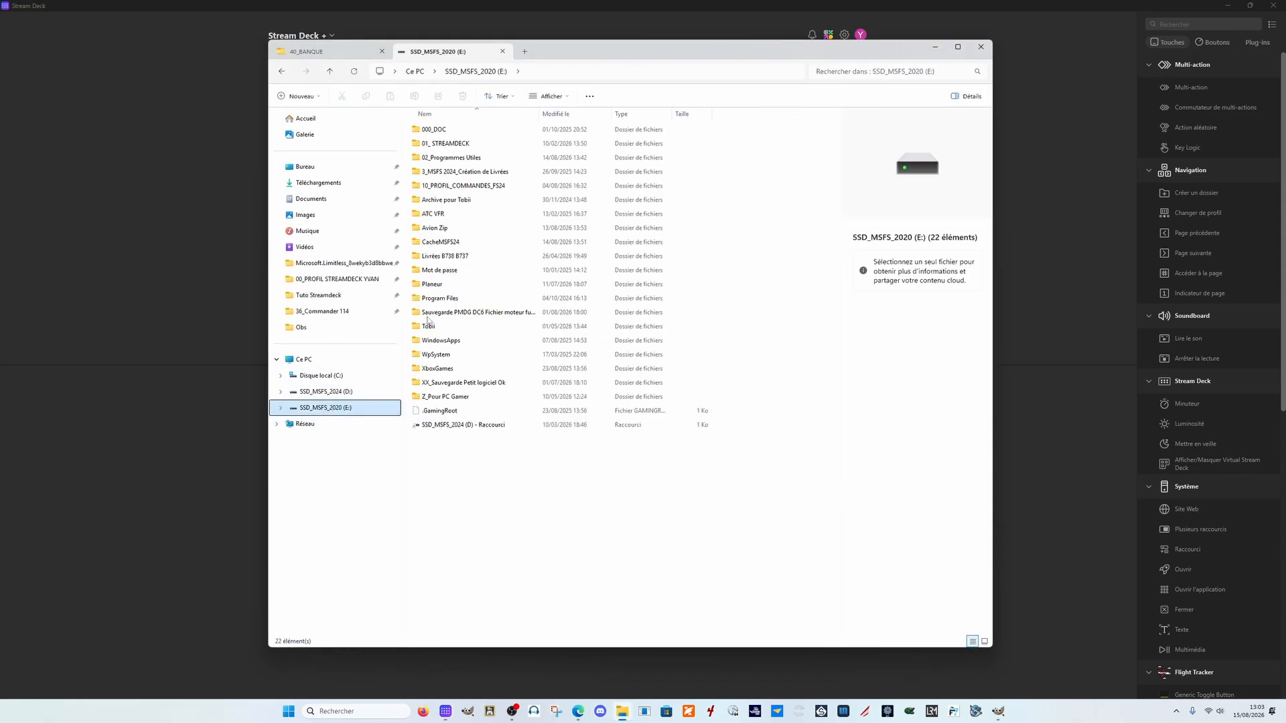
double_click(445, 129)
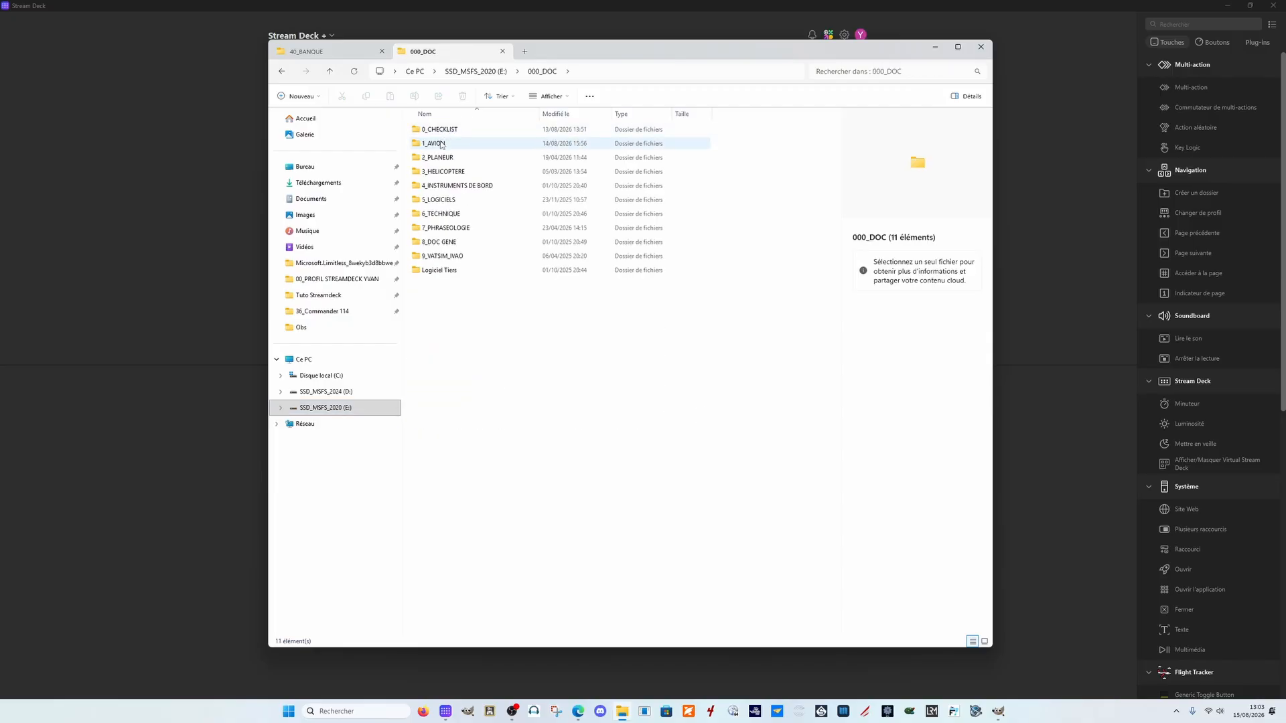
double_click(442, 143)
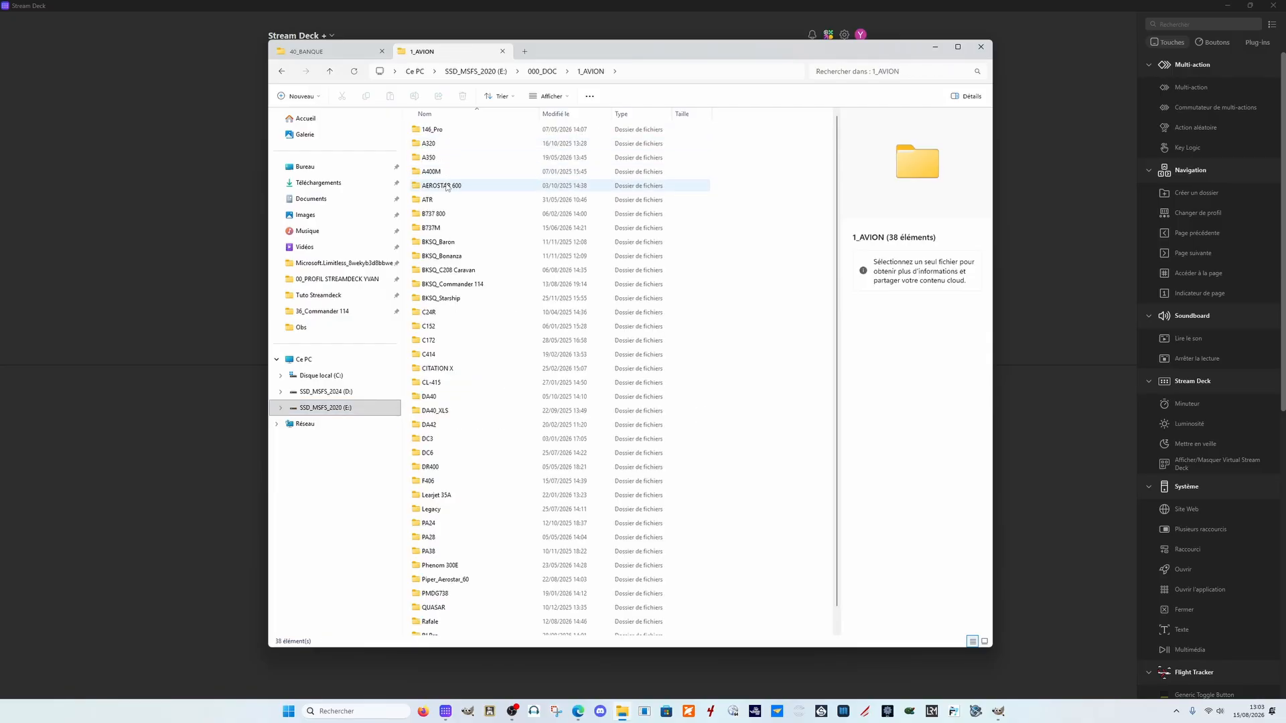
scroll(504, 396, down, 1)
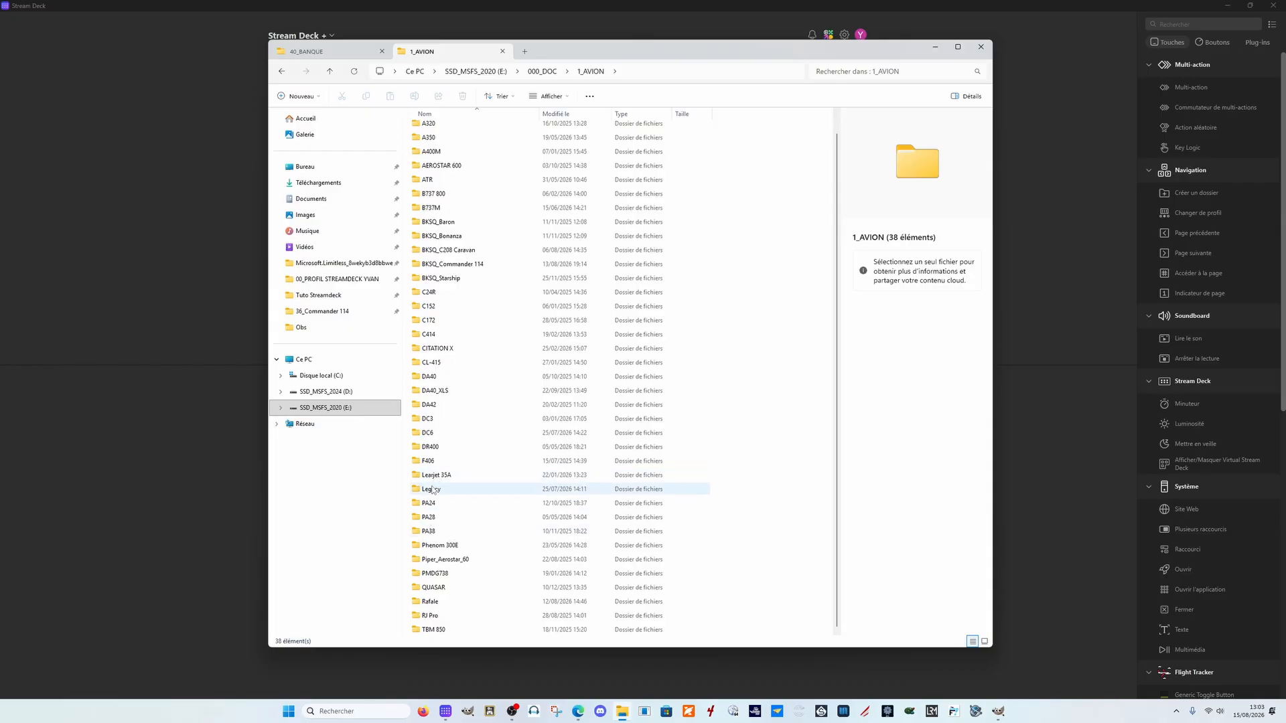
double_click(469, 265)
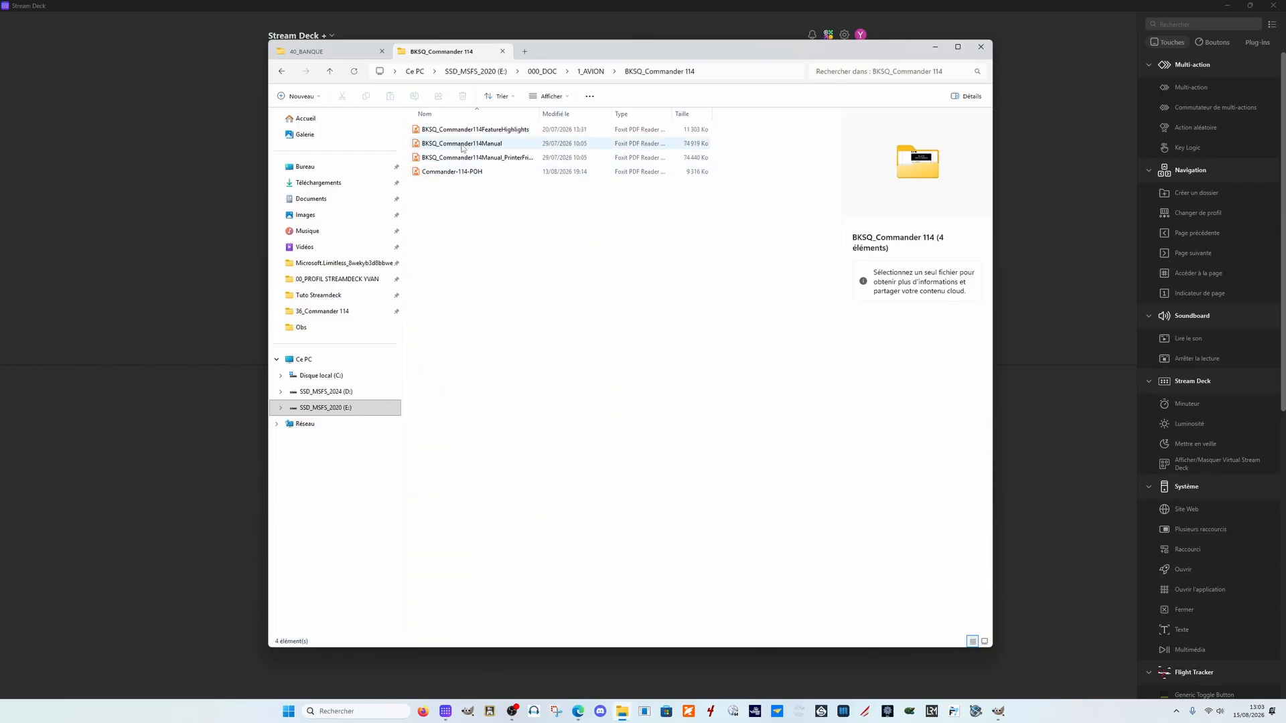
drag(540, 114, 627, 113)
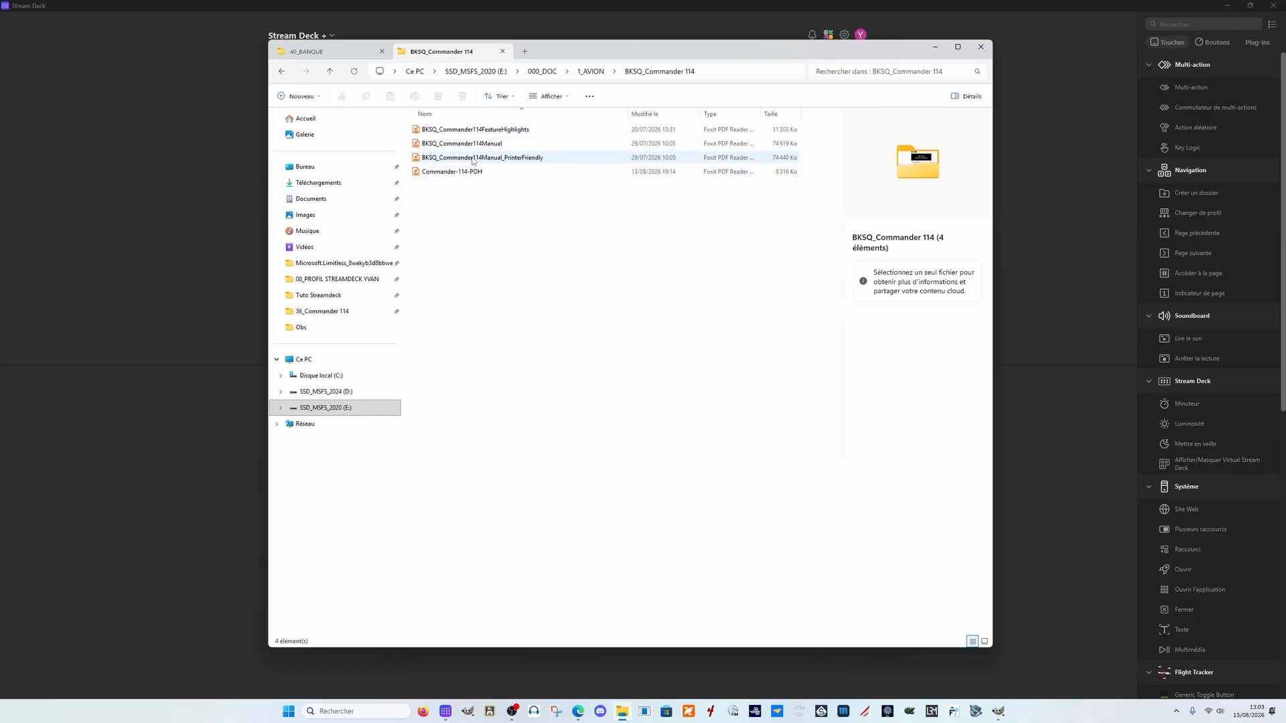
double_click(473, 160)
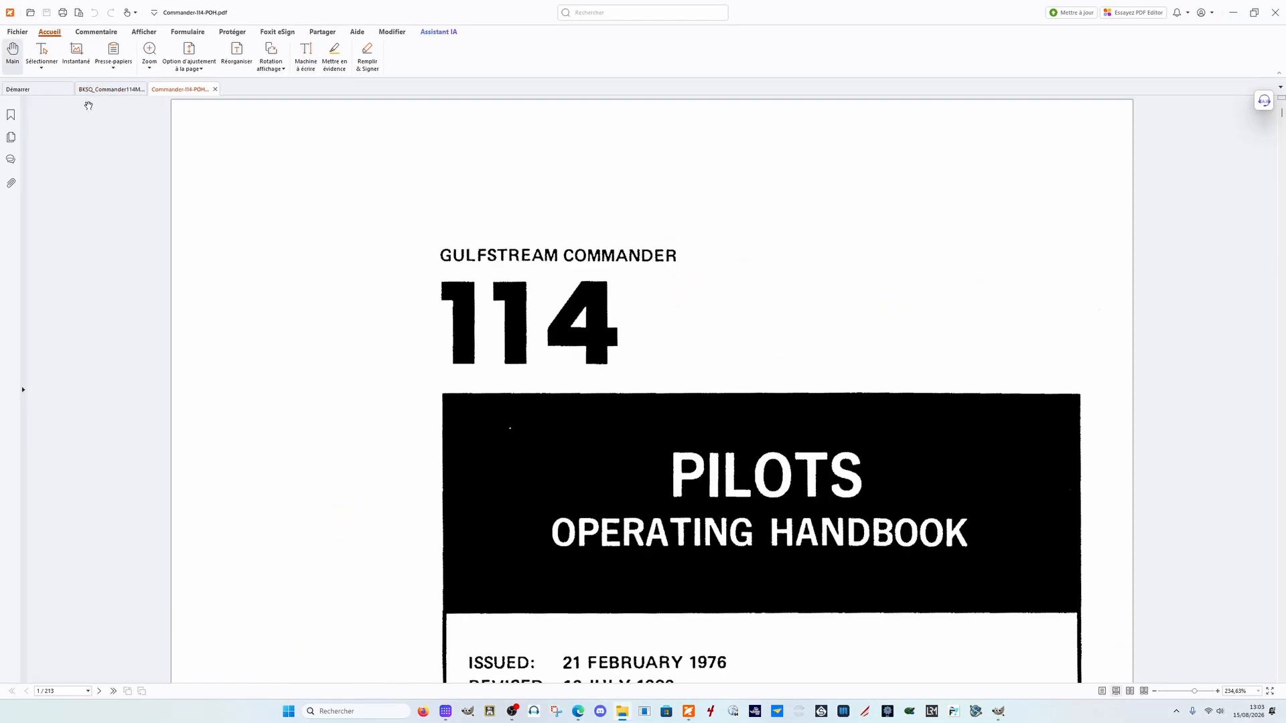
Step: Find the Normal Checklists page in the Black Square Commander 114 user guide and enlarge it to a readable size
click(116, 93)
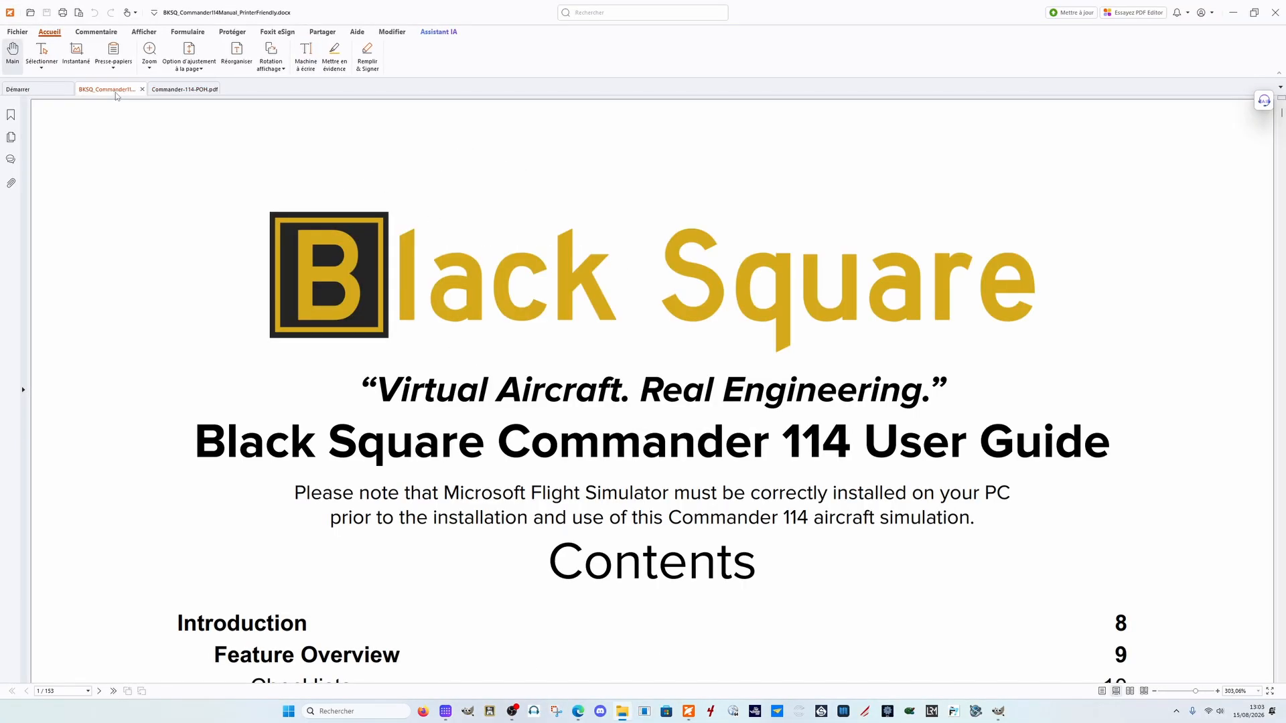
click(1153, 691)
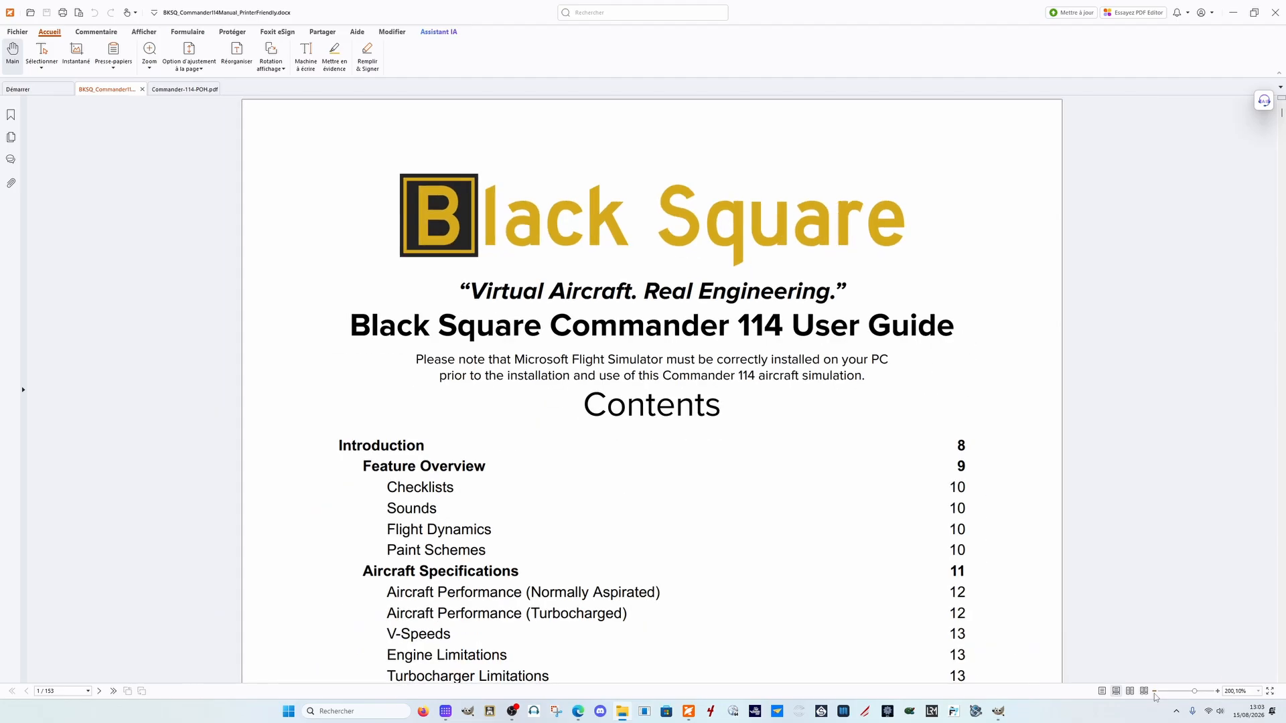
drag(1278, 115, 1280, 580)
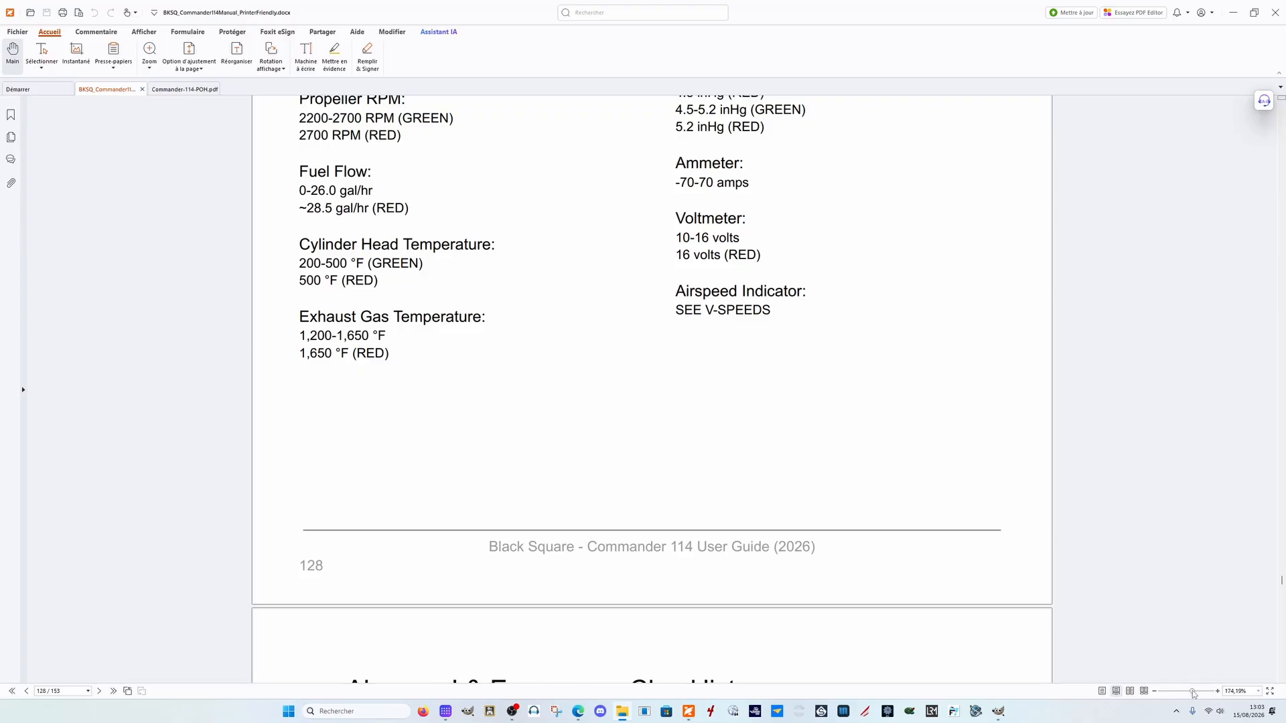
drag(1194, 695, 1181, 695)
scroll(595, 404, up, 3)
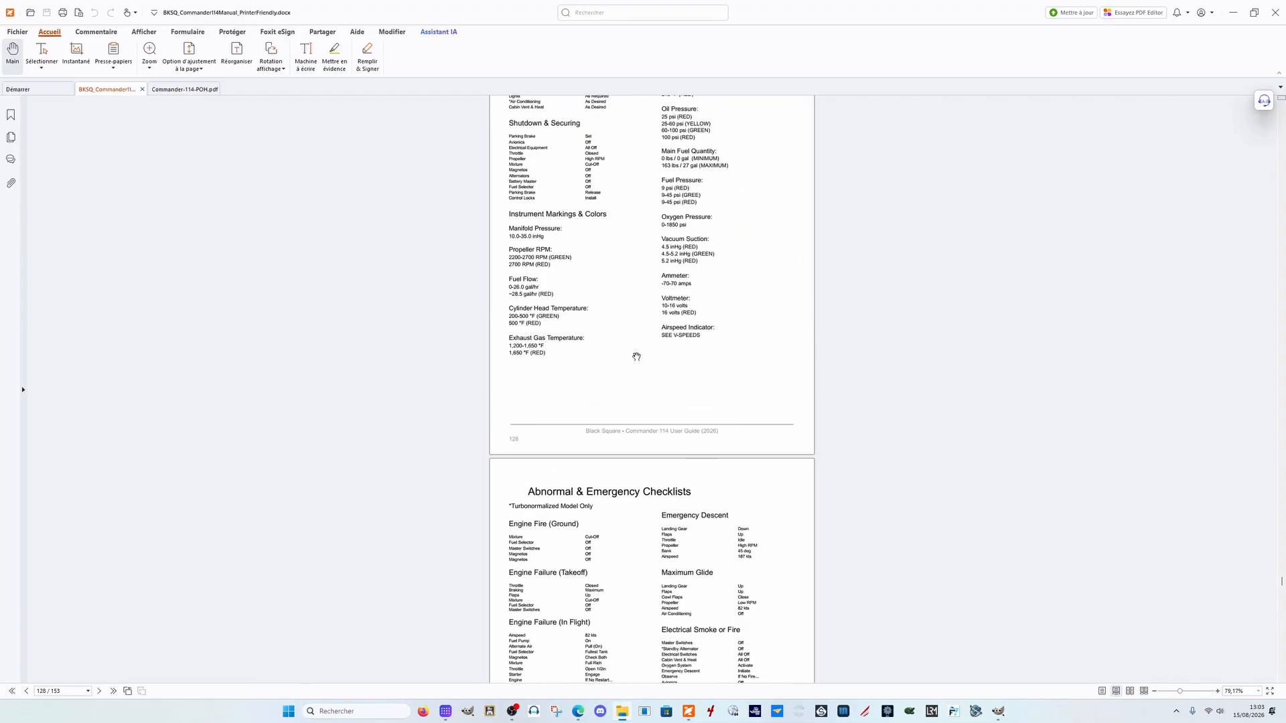
scroll(600, 412, up, 6)
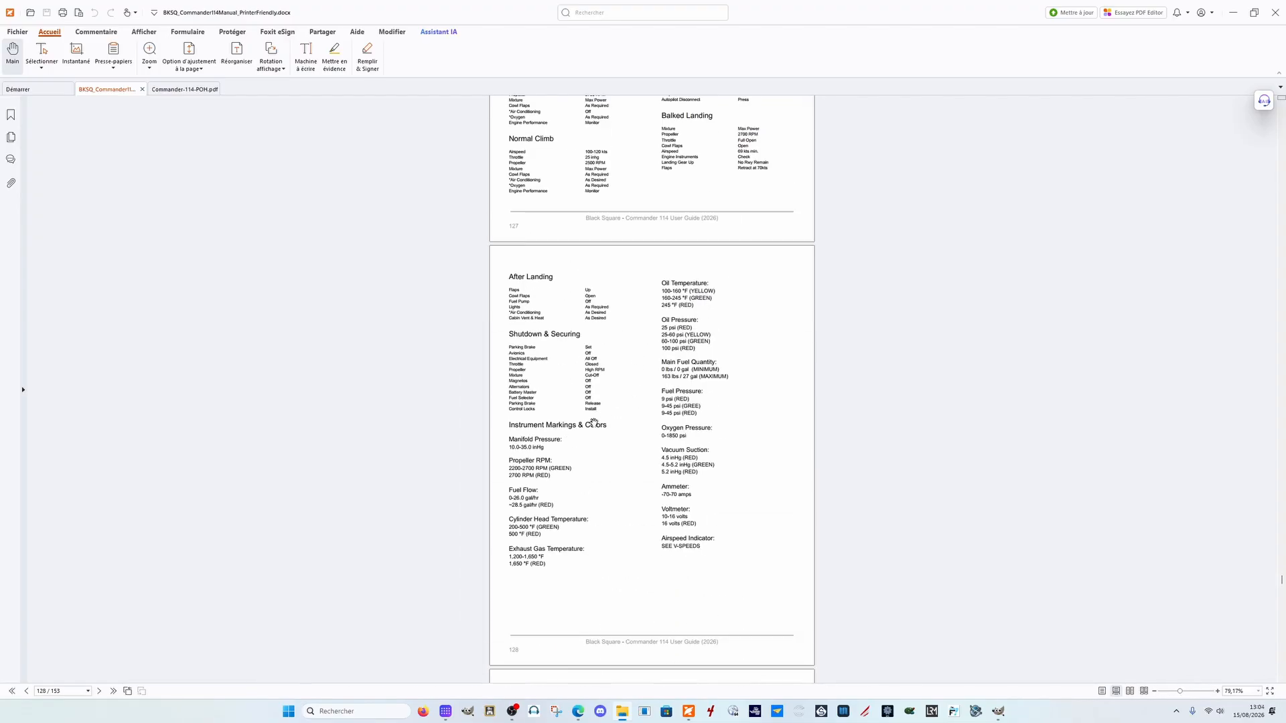
scroll(605, 380, up, 4)
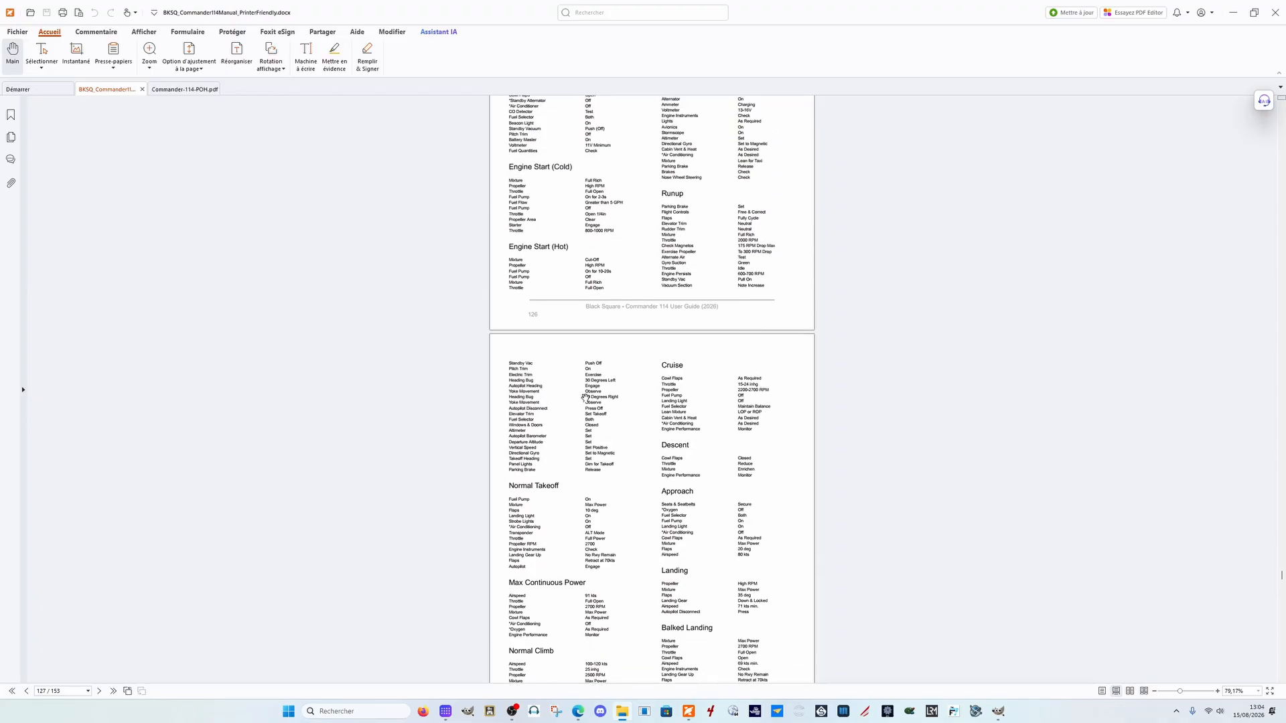
click(1217, 691)
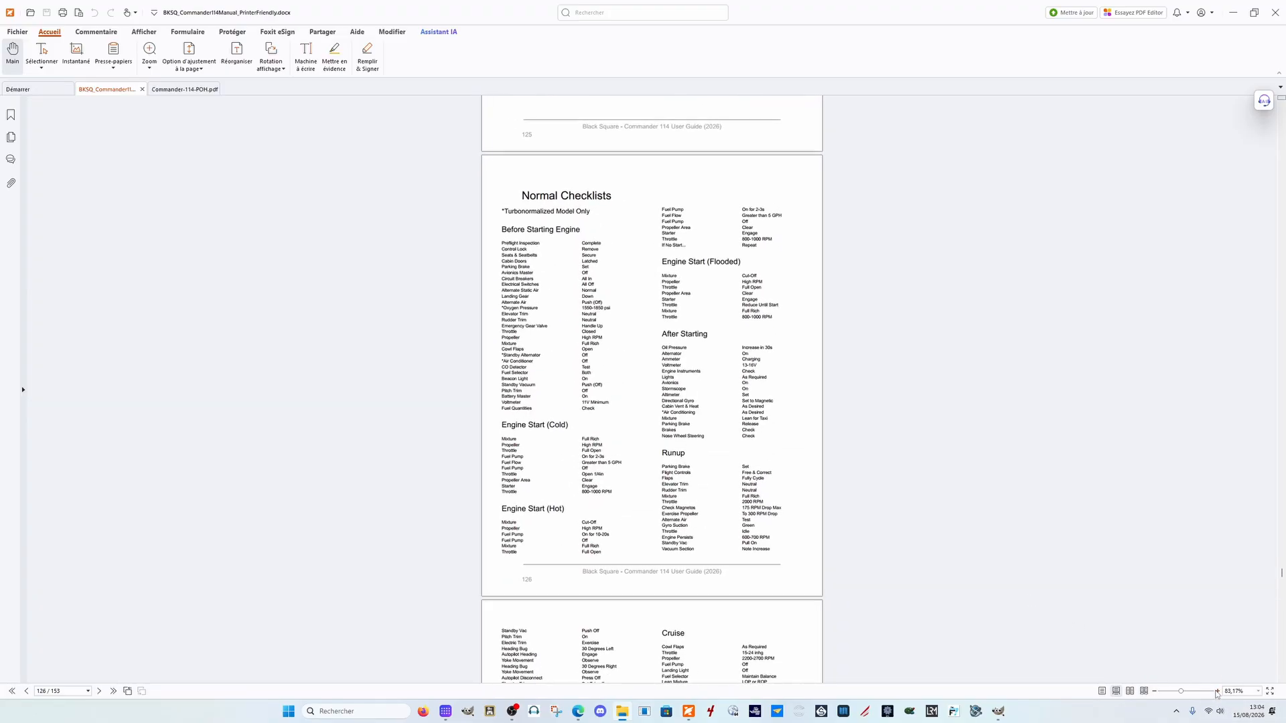
click(1216, 691)
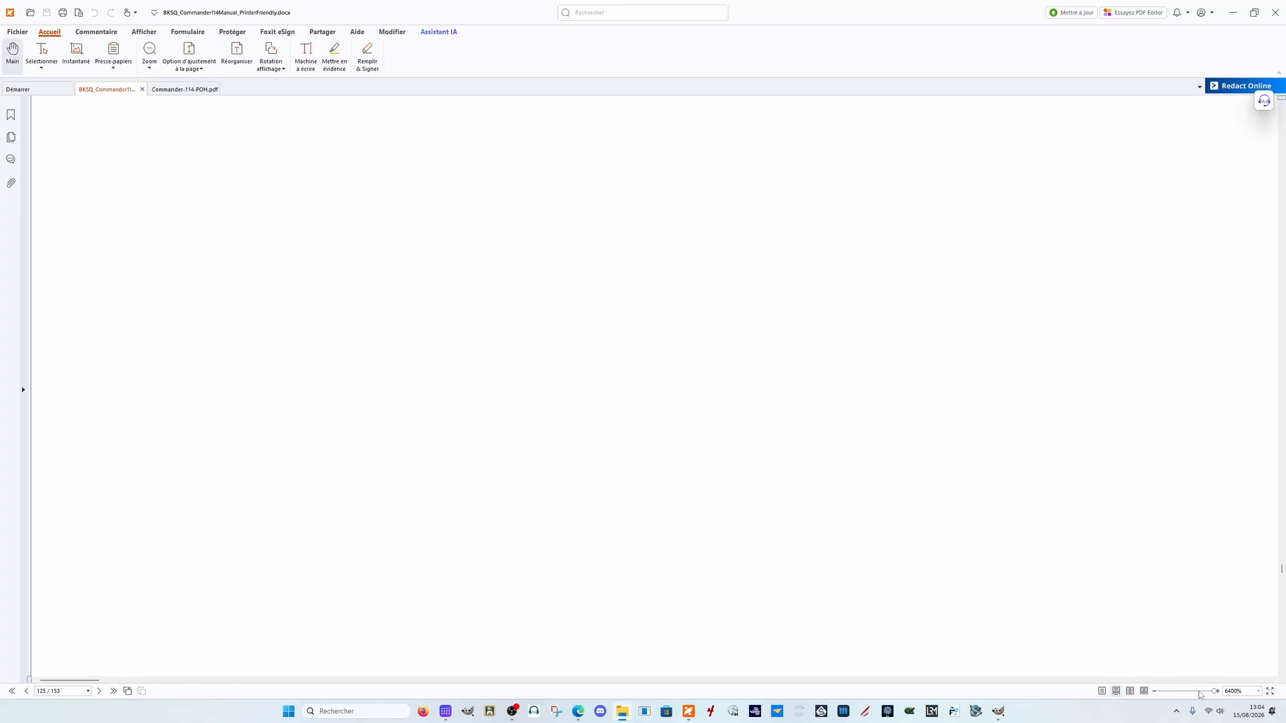
click(1190, 691)
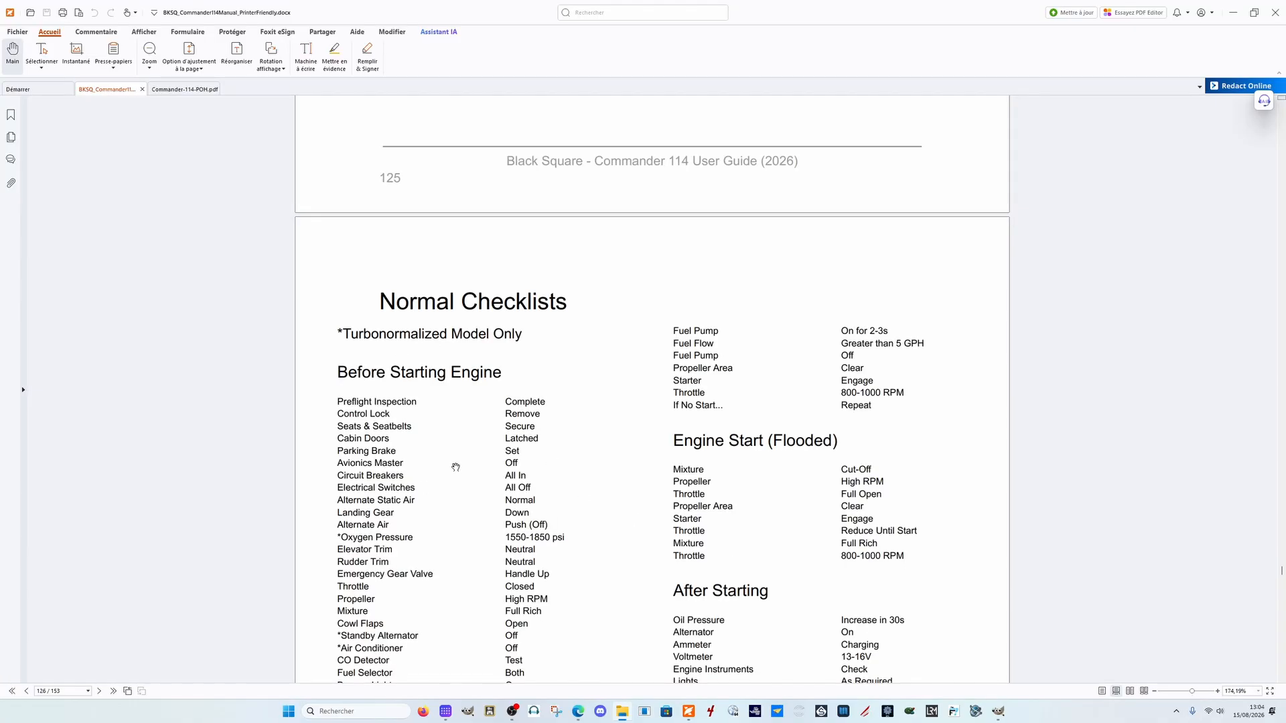
Step: Examine the user guide's normal checklists, instrument markings, and abnormal and emergency checklists
scroll(472, 439, down, 3)
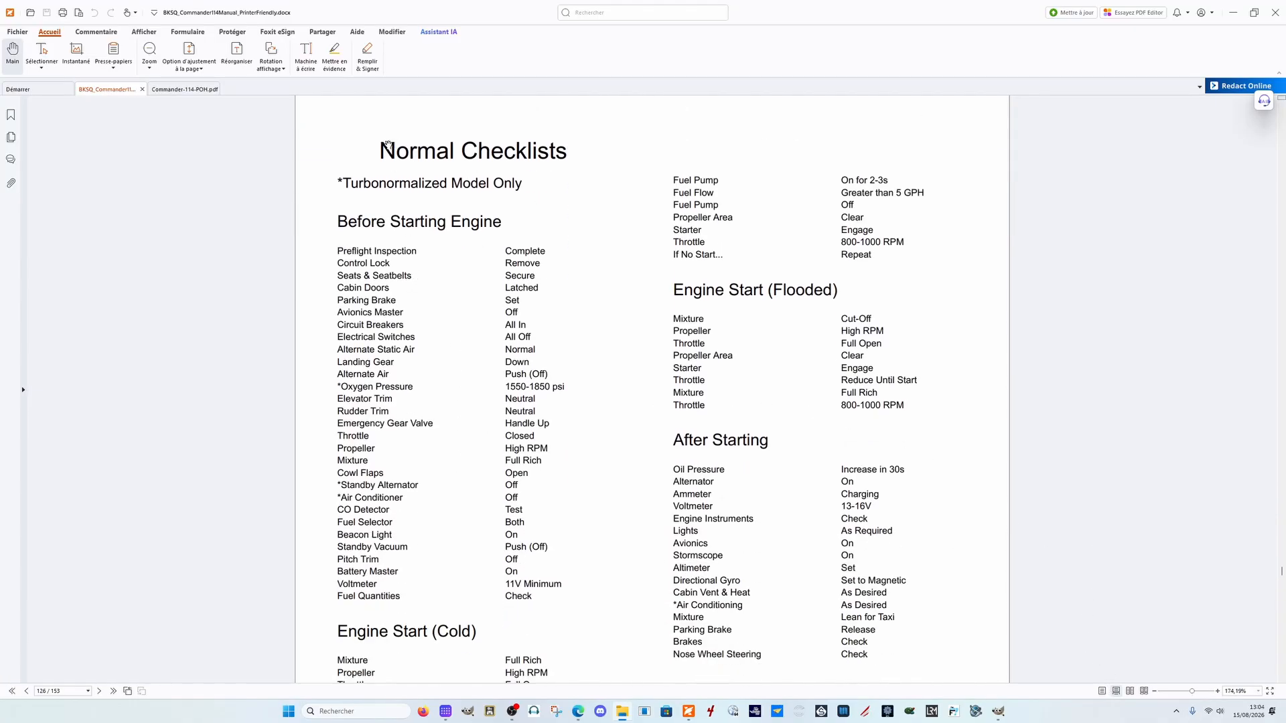
scroll(602, 335, down, 7)
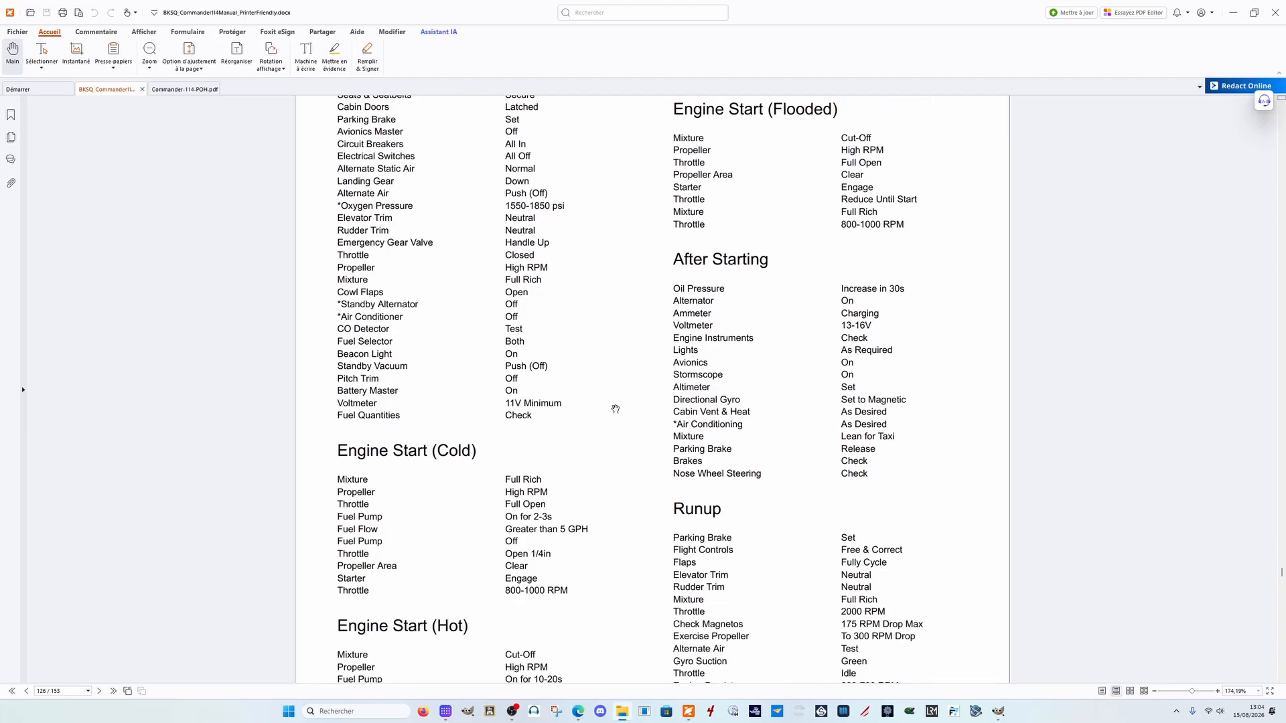
scroll(636, 445, down, 10)
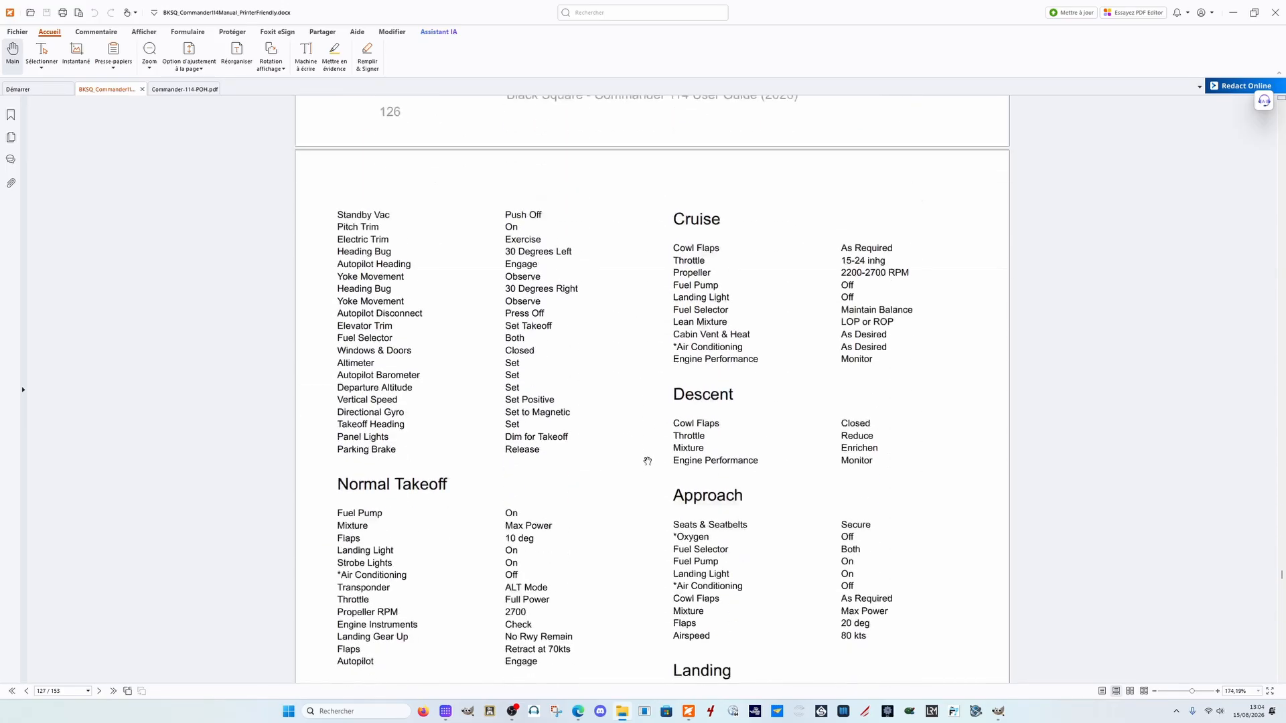
scroll(646, 445, down, 13)
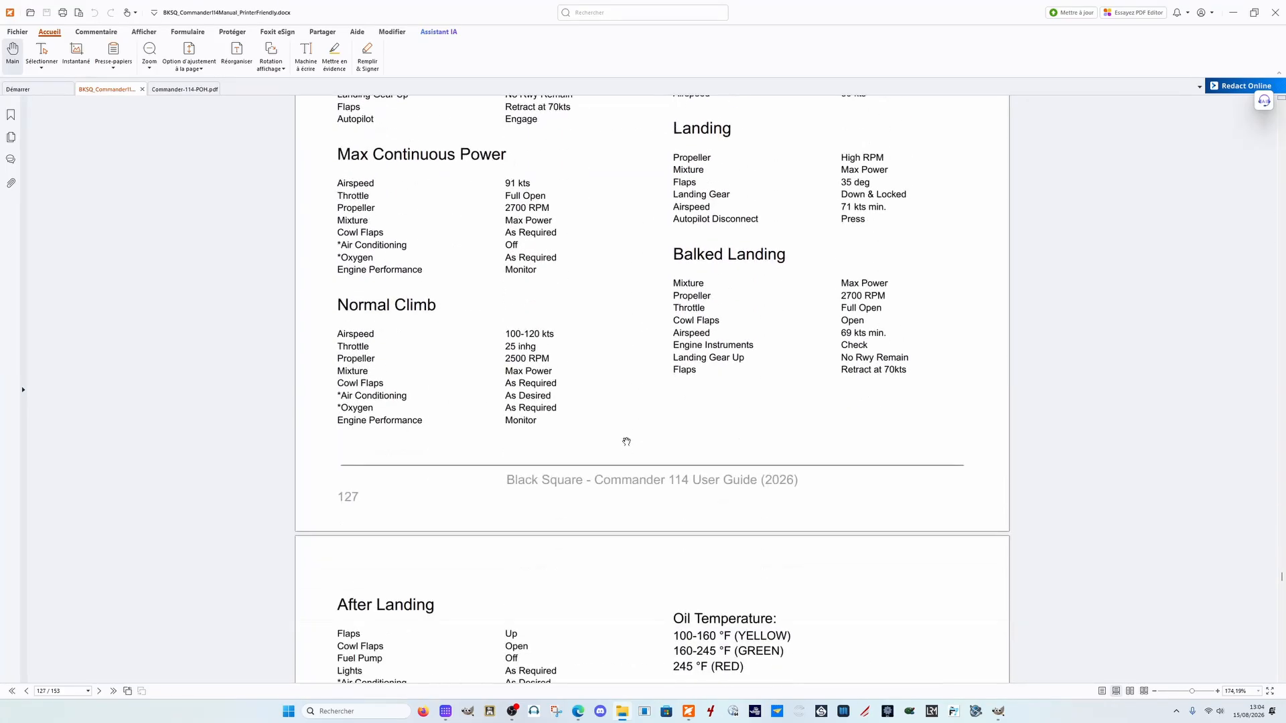
scroll(623, 463, down, 12)
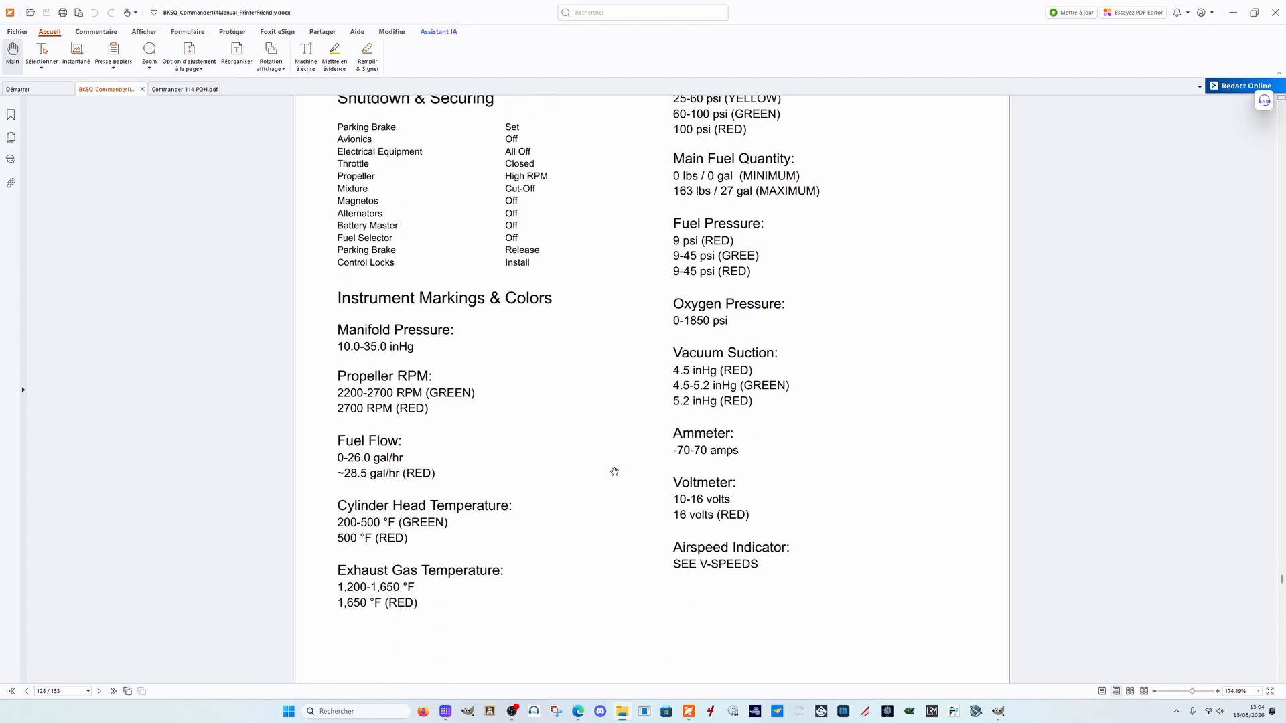
scroll(616, 486, down, 11)
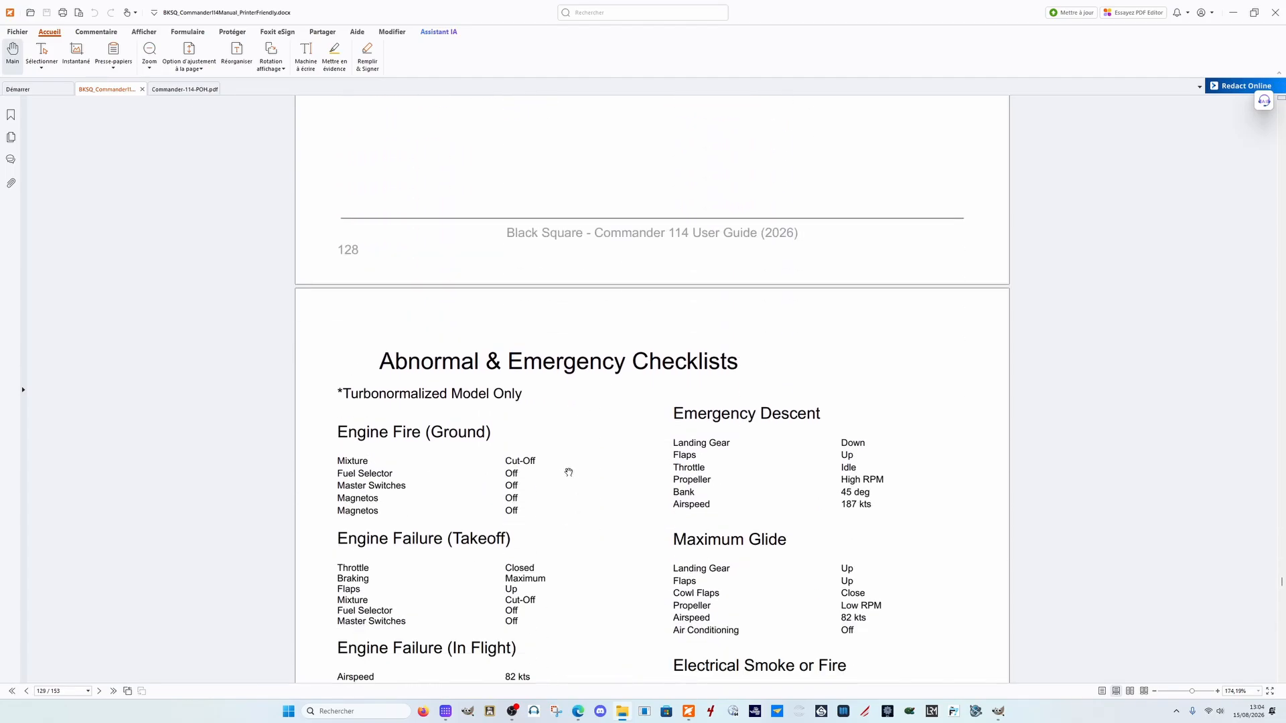
scroll(572, 444, down, 5)
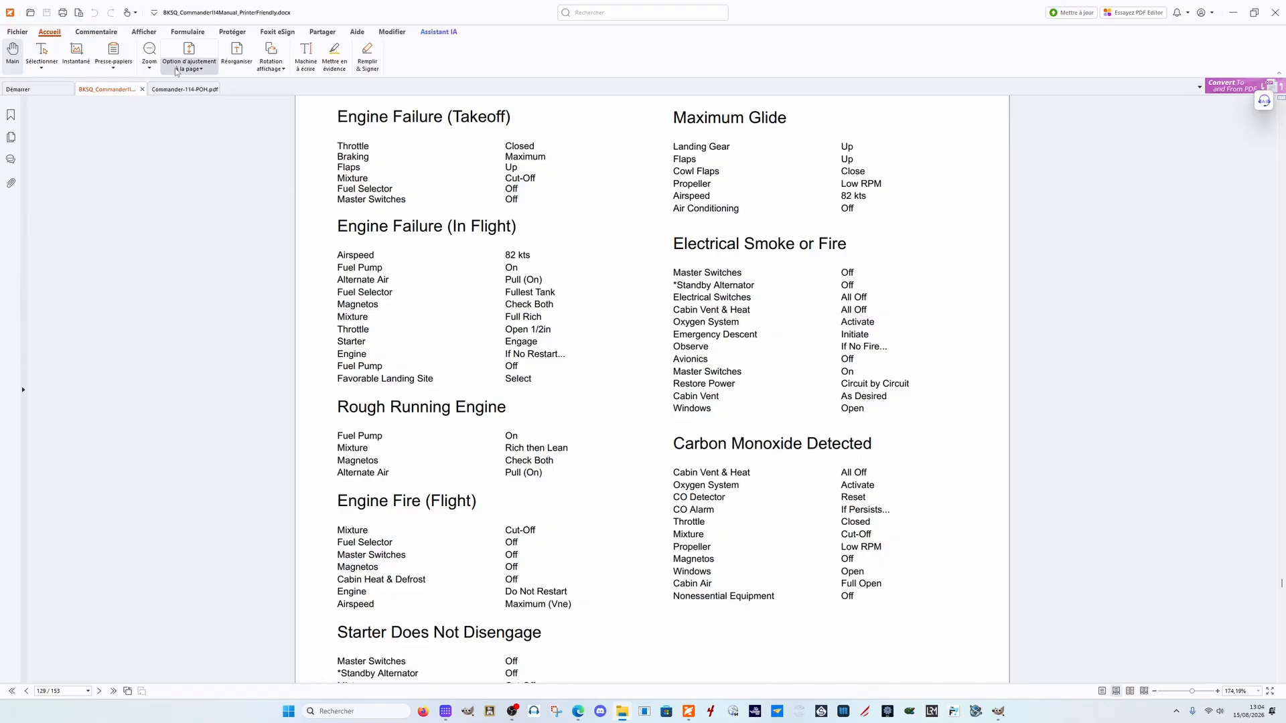
Step: Switch to the Commander-114-POH handbook and examine its engine starting and Before Starting Engine procedures in Section IV
click(184, 92)
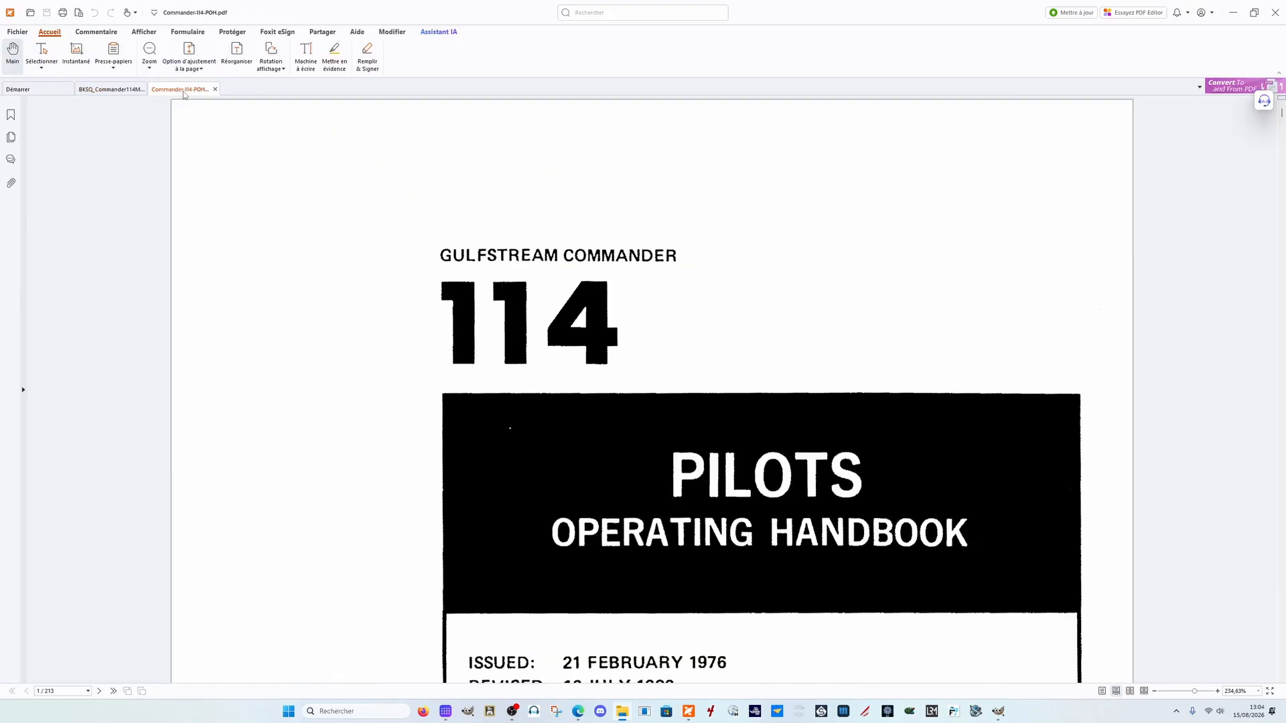
scroll(409, 280, down, 2)
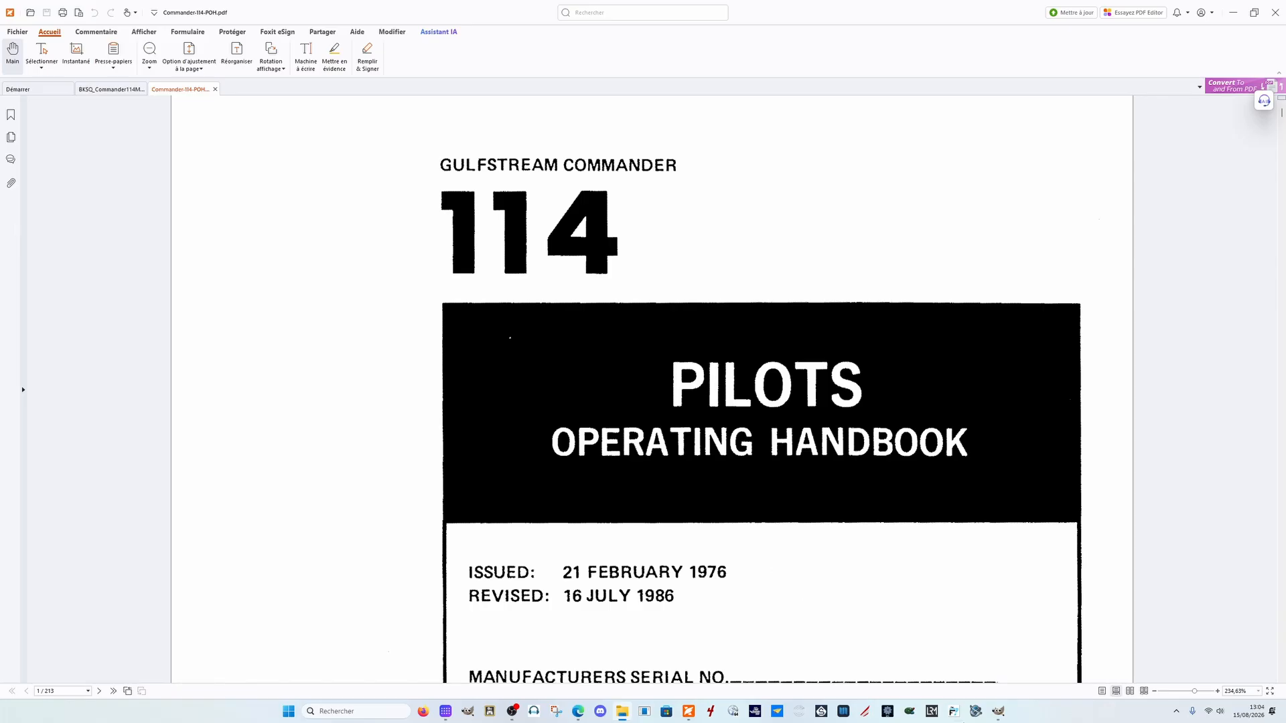
click(1154, 692)
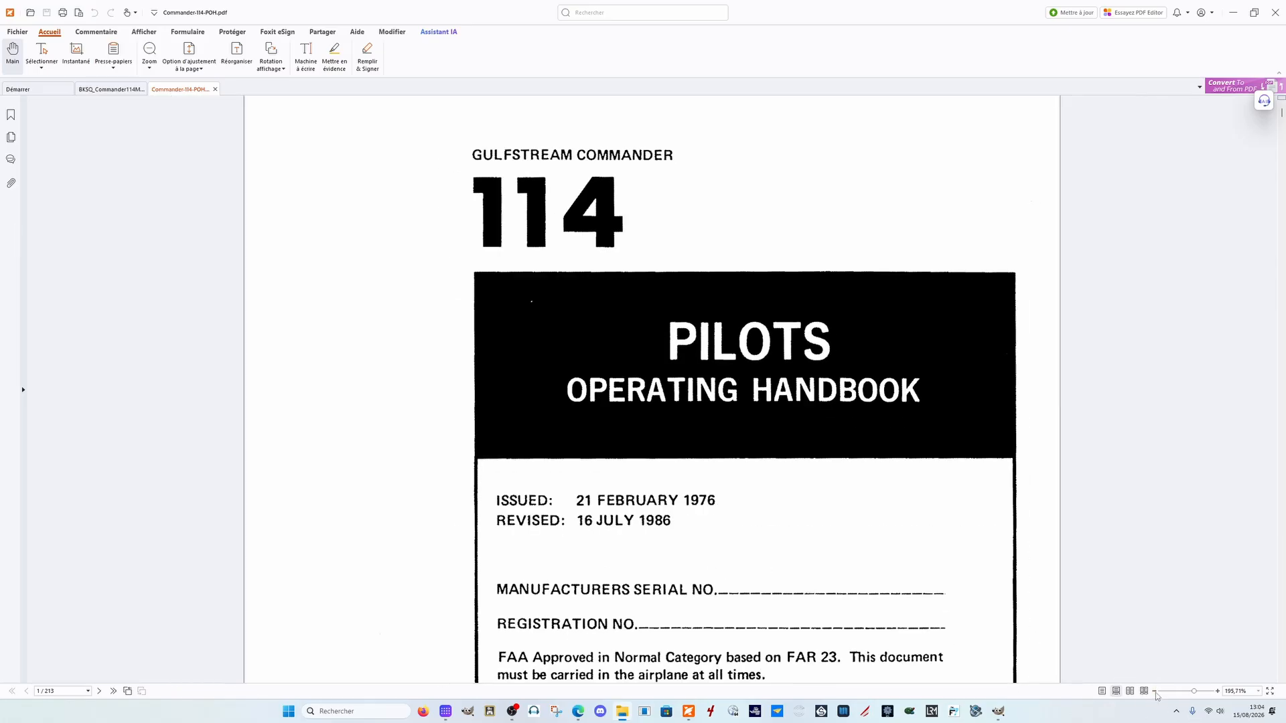
click(1155, 691)
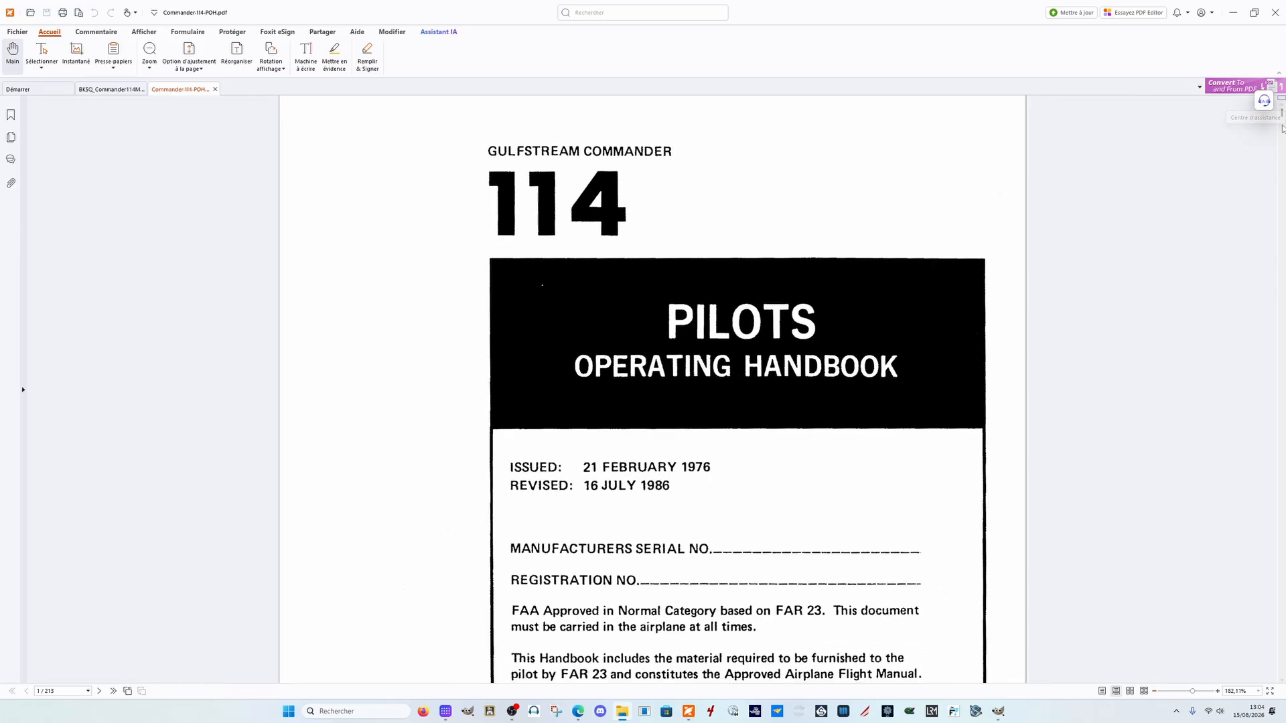
drag(1281, 112, 1276, 242)
scroll(1284, 162, down, 3)
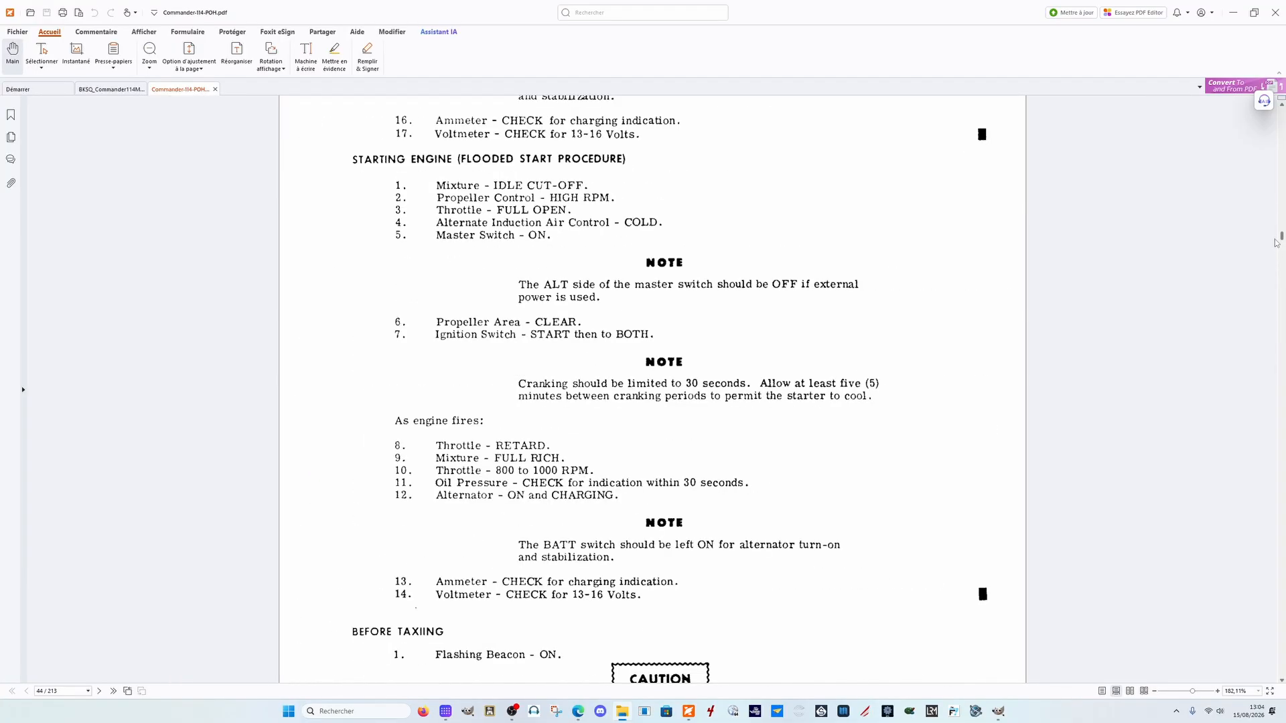
scroll(509, 335, up, 5)
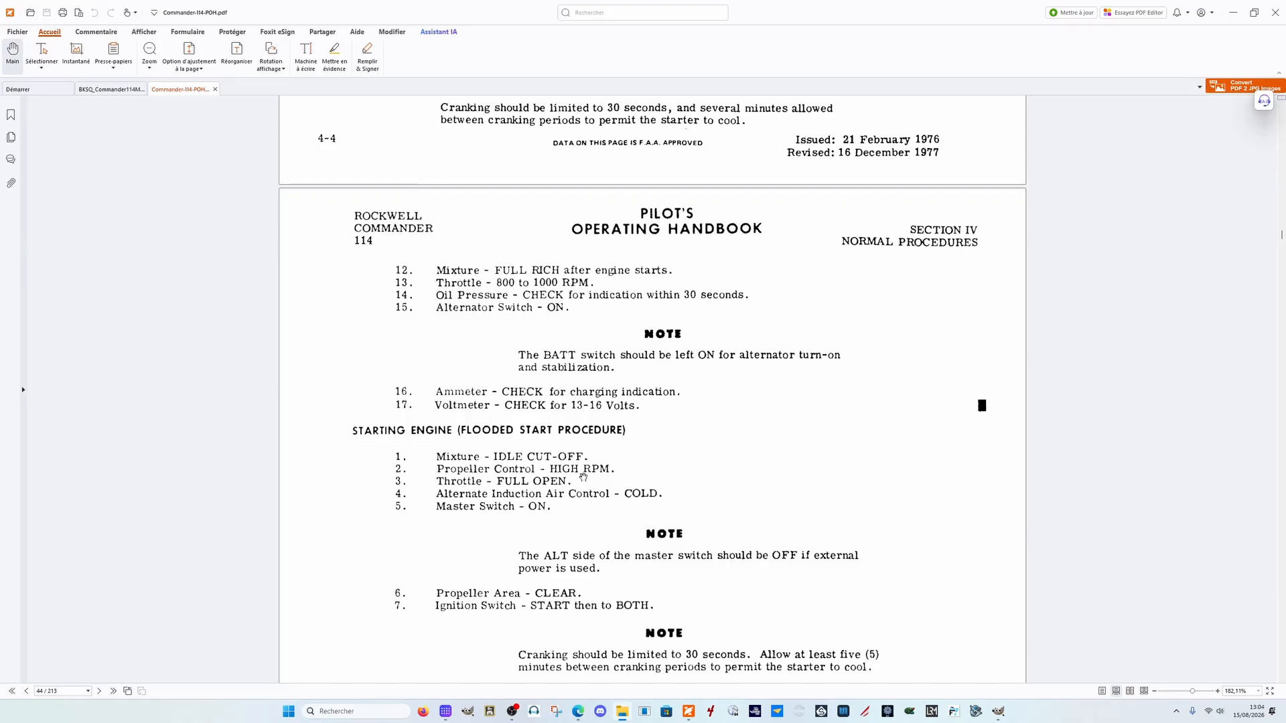
scroll(583, 477, up, 10)
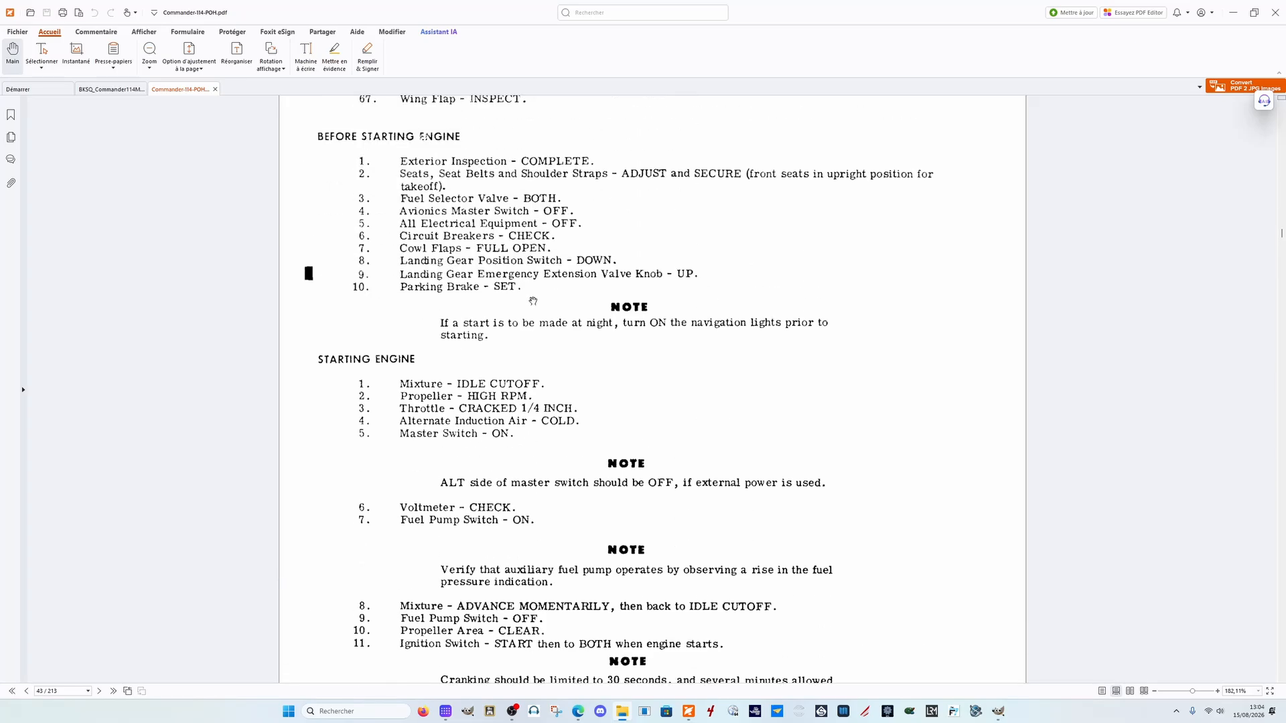
scroll(533, 302, up, 5)
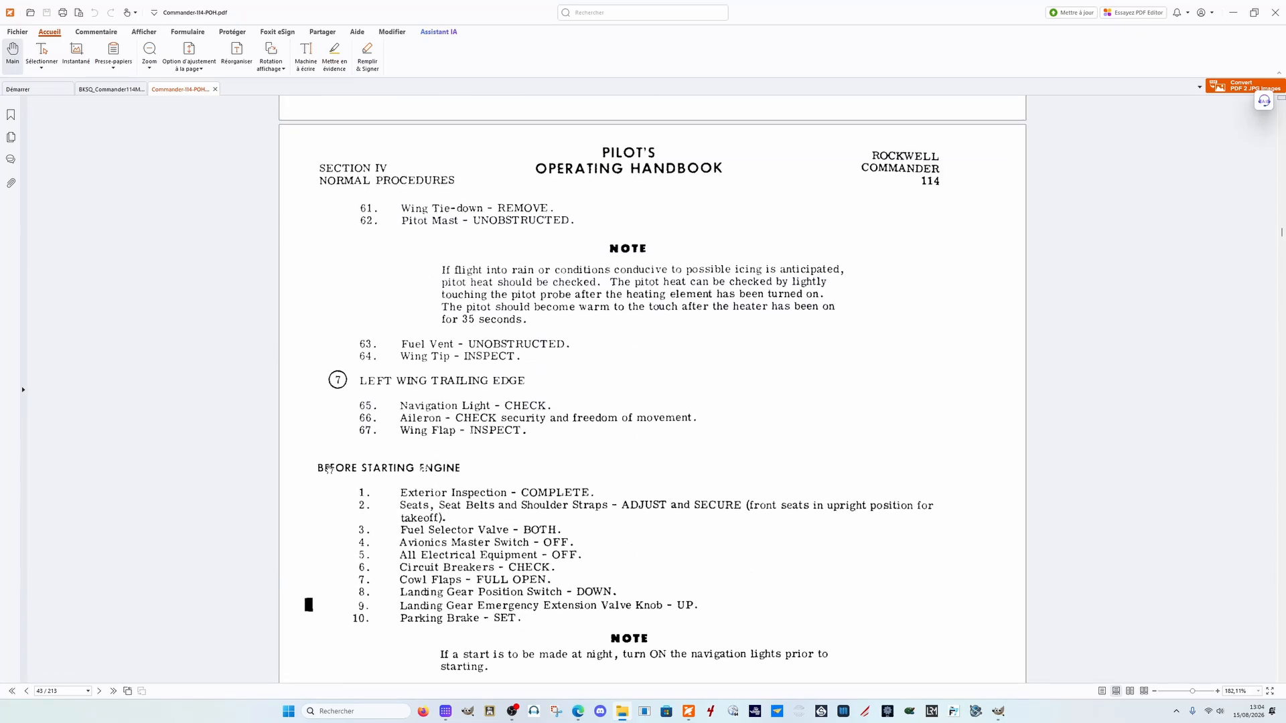
Step: Bring the Black Square user guide back to the front and minimize the PDF reader to return to Stream Deck
click(113, 91)
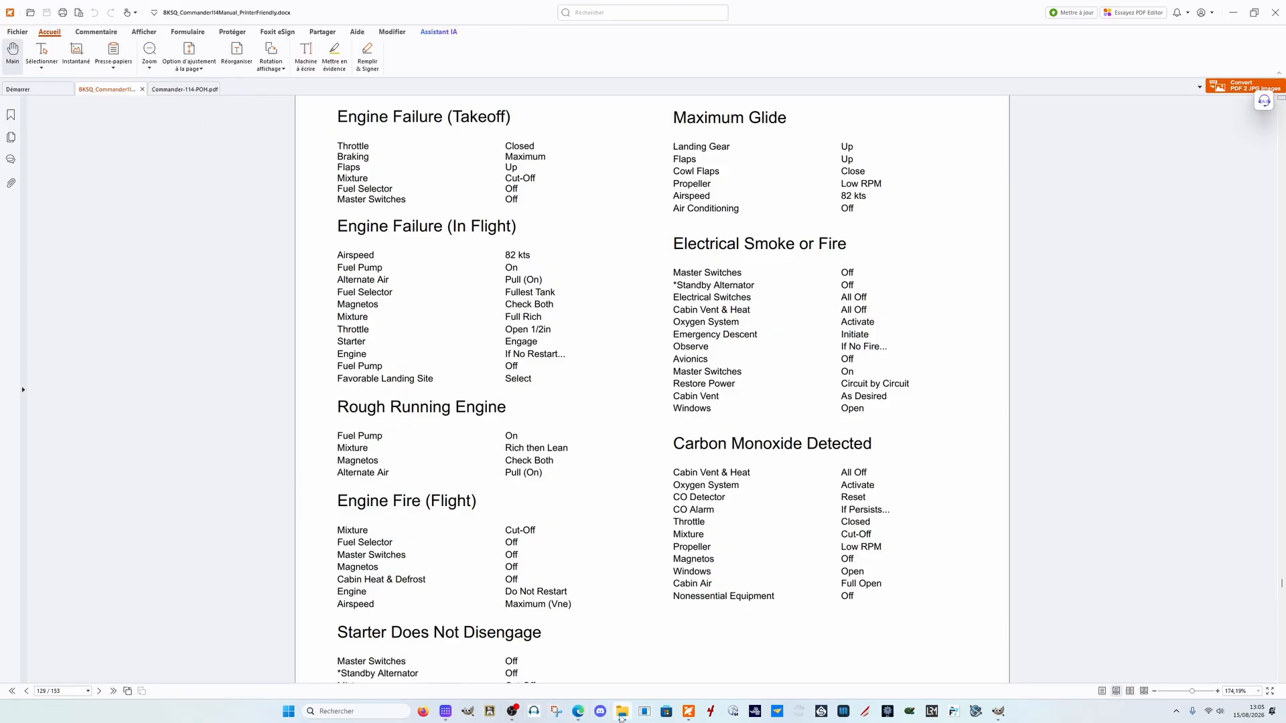
mouse_move(622, 716)
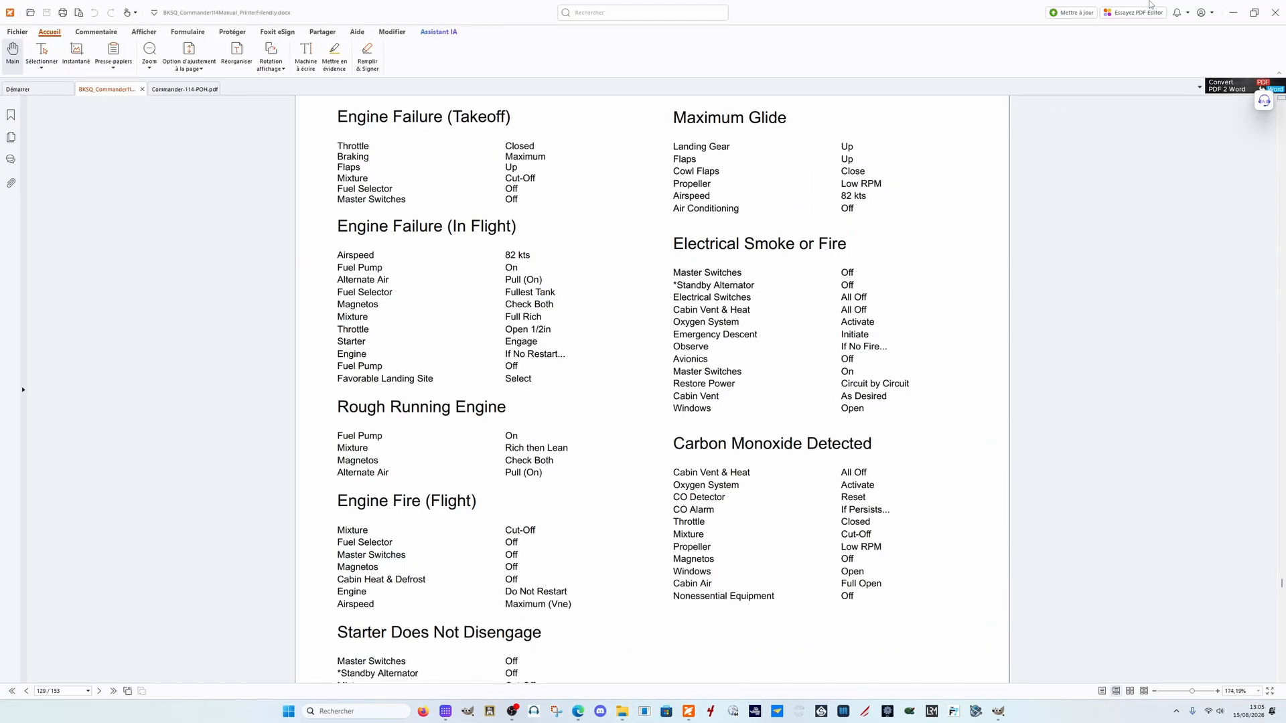
click(1233, 13)
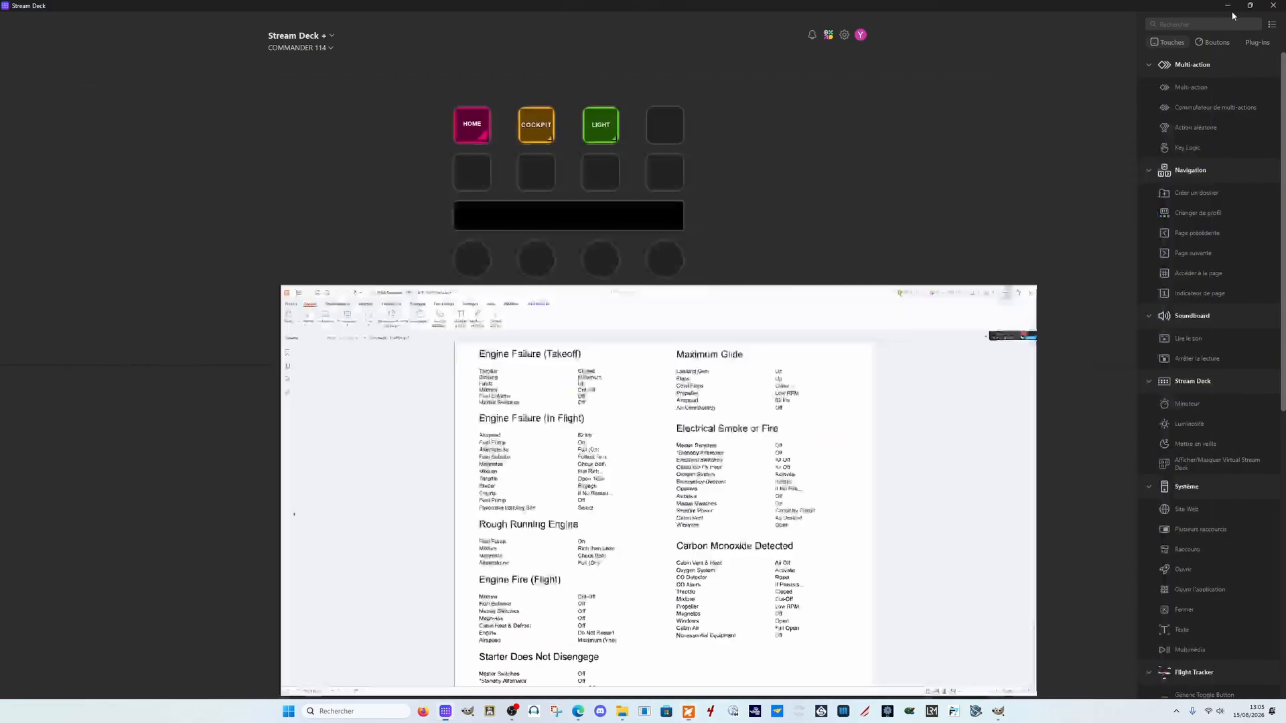
click(1235, 5)
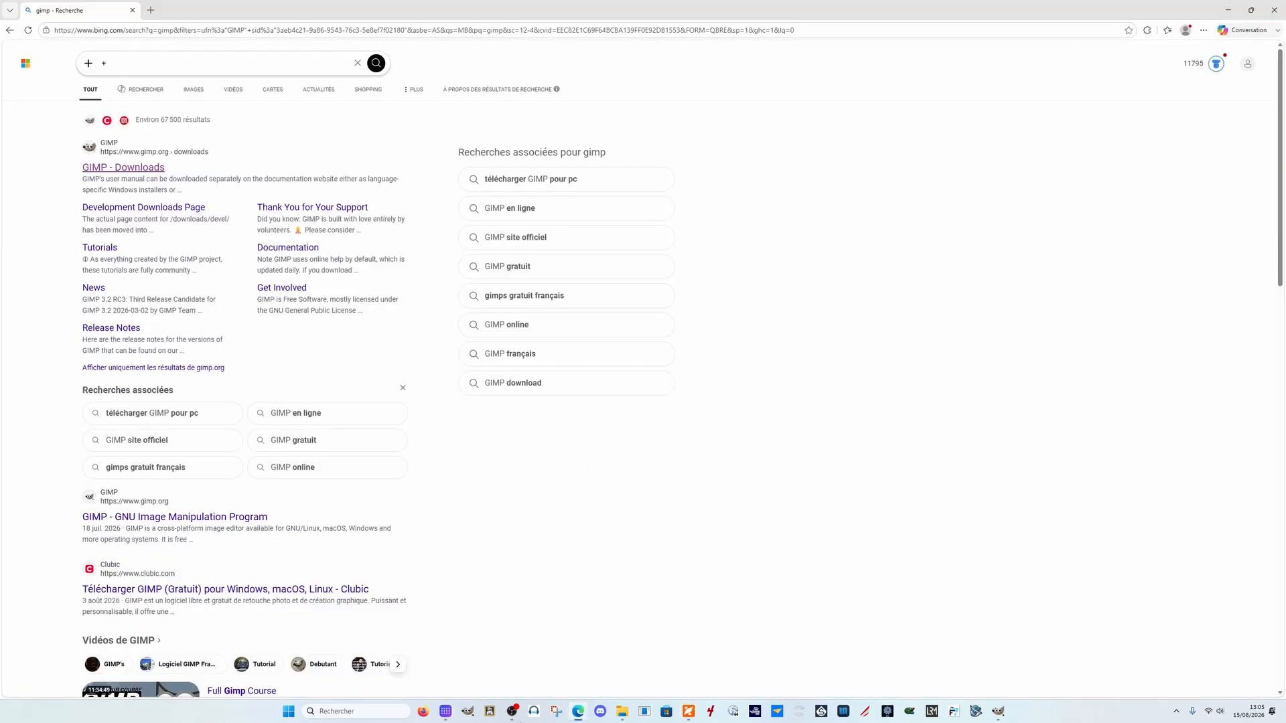
right_click(622, 715)
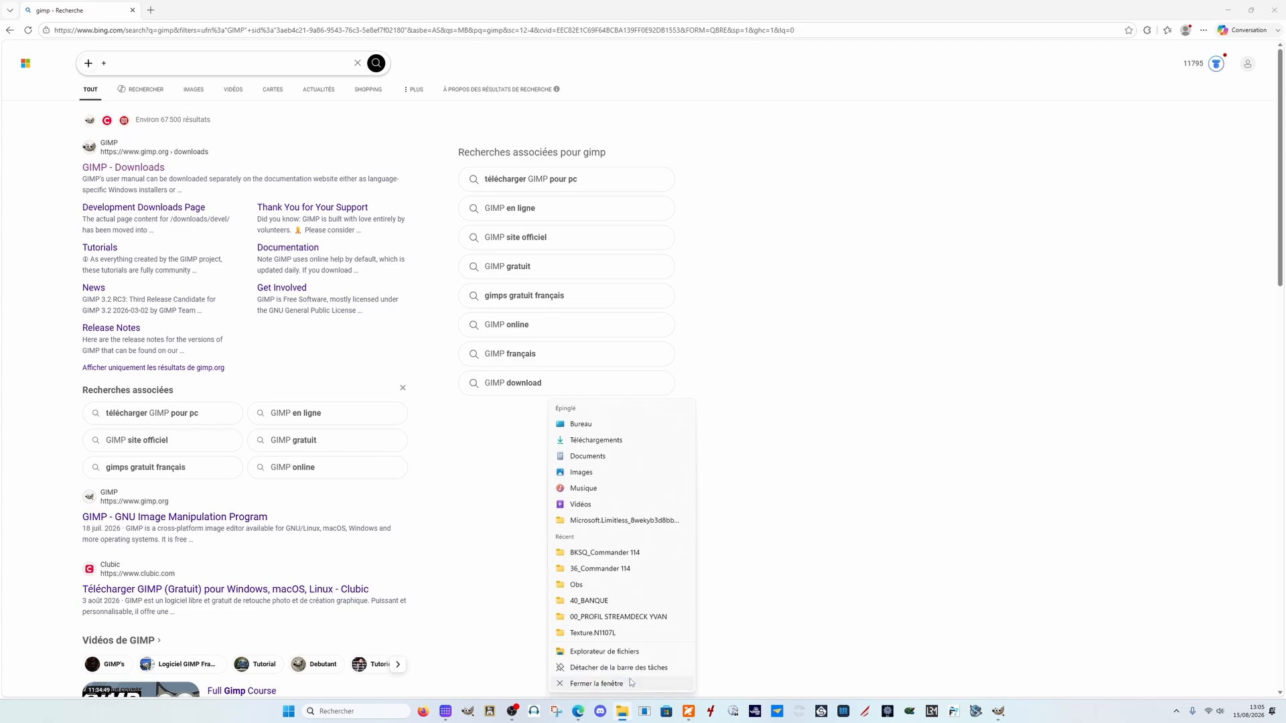
click(789, 467)
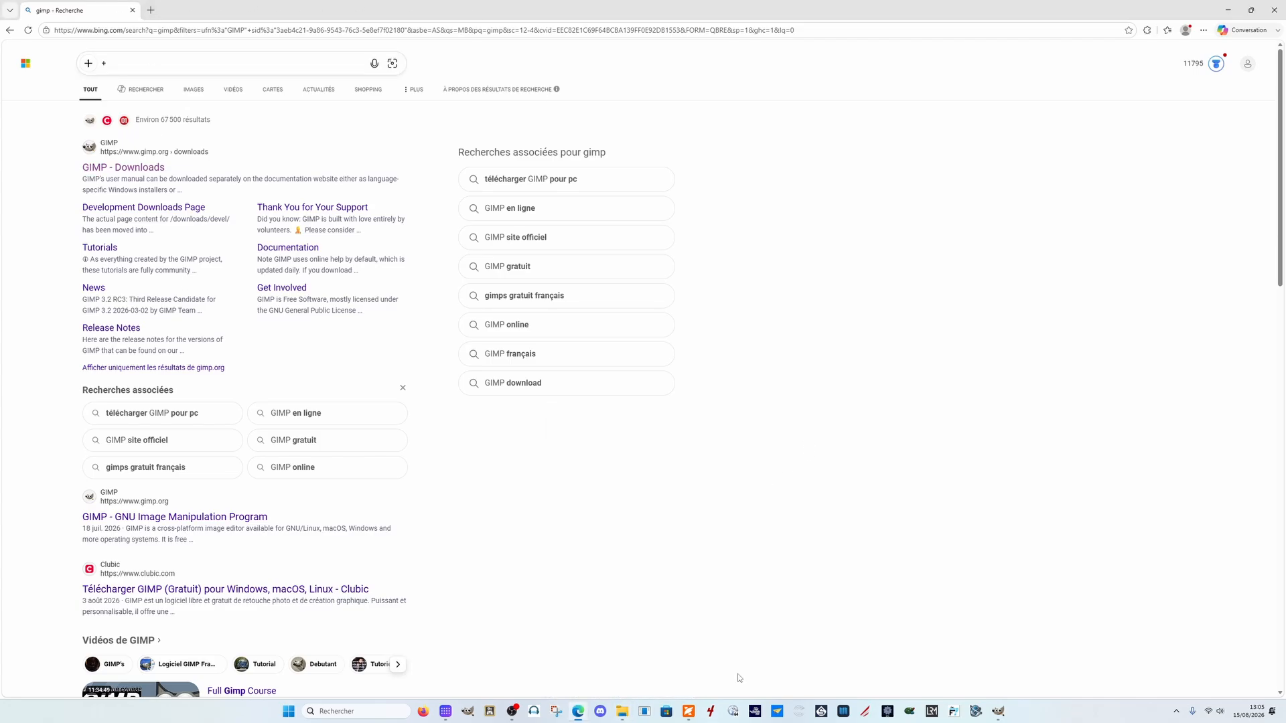
click(622, 715)
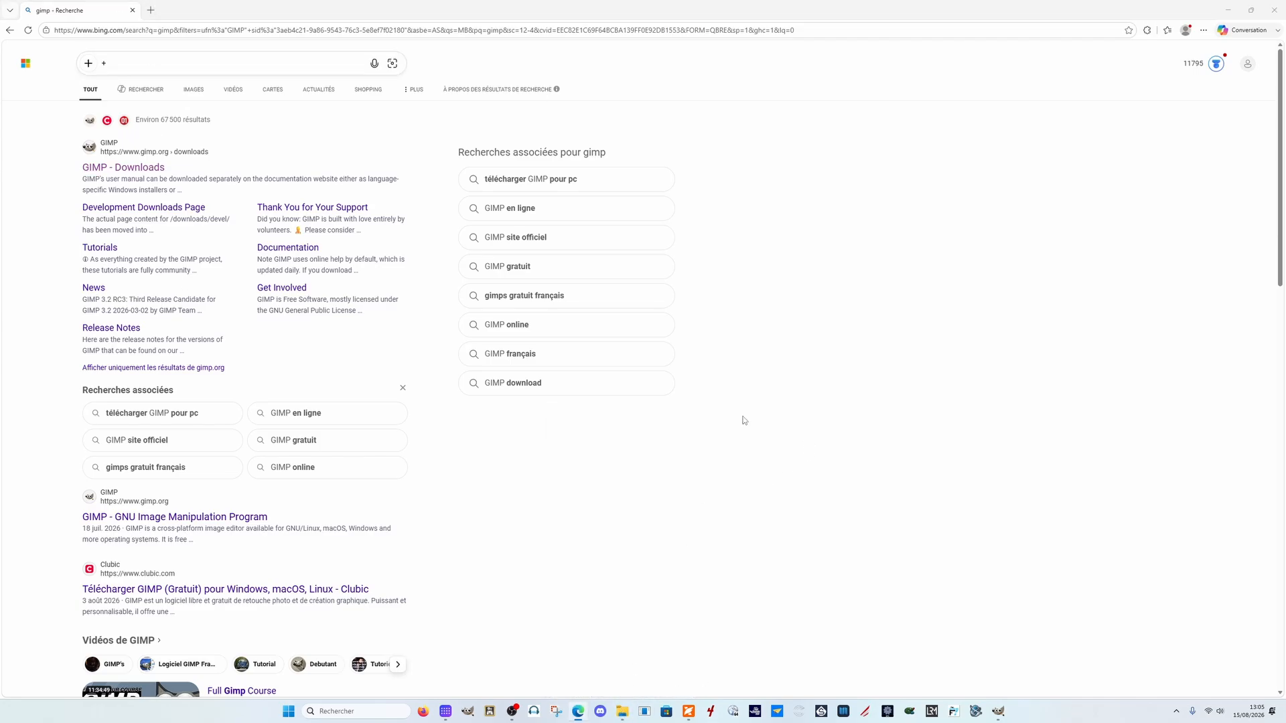
click(1228, 10)
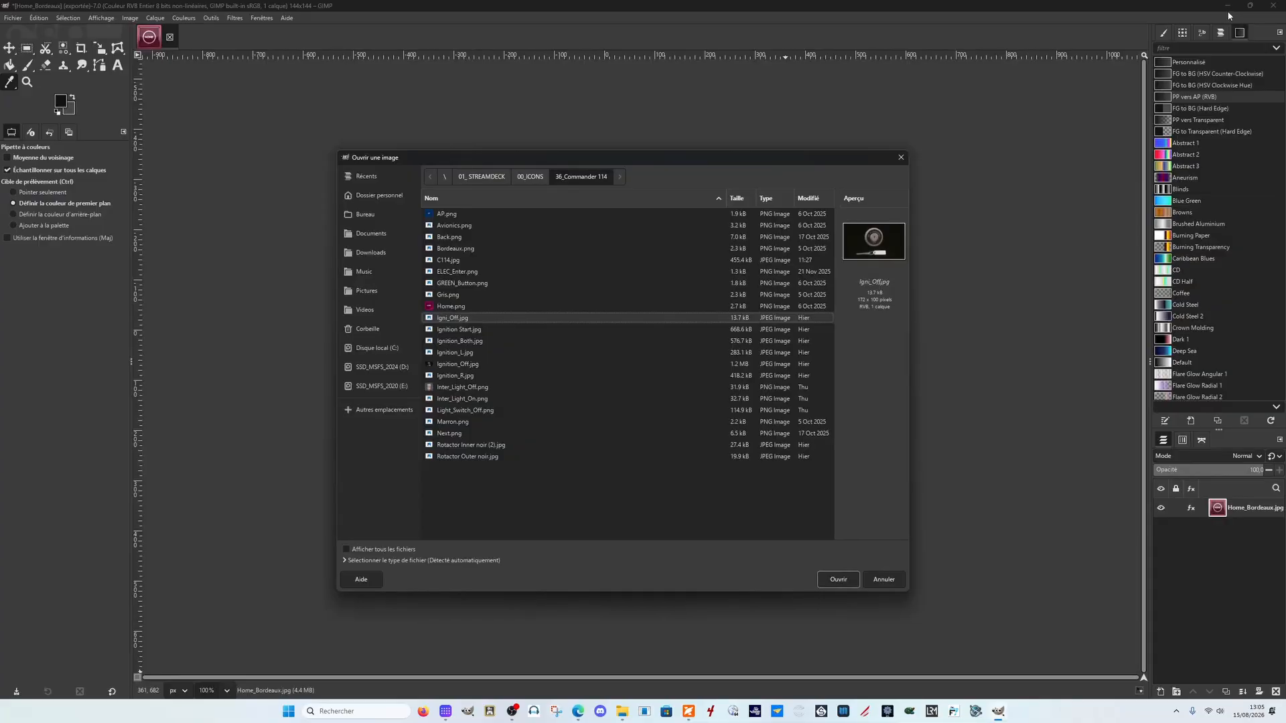
click(1228, 7)
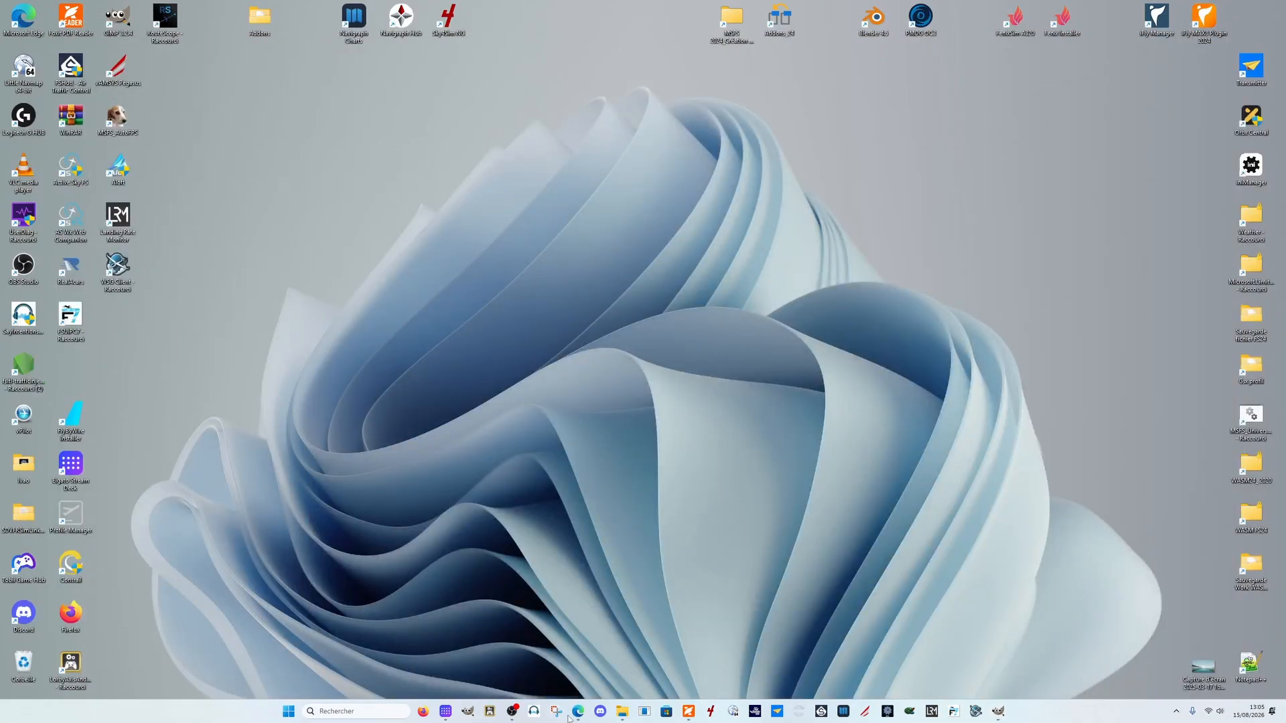
right_click(623, 714)
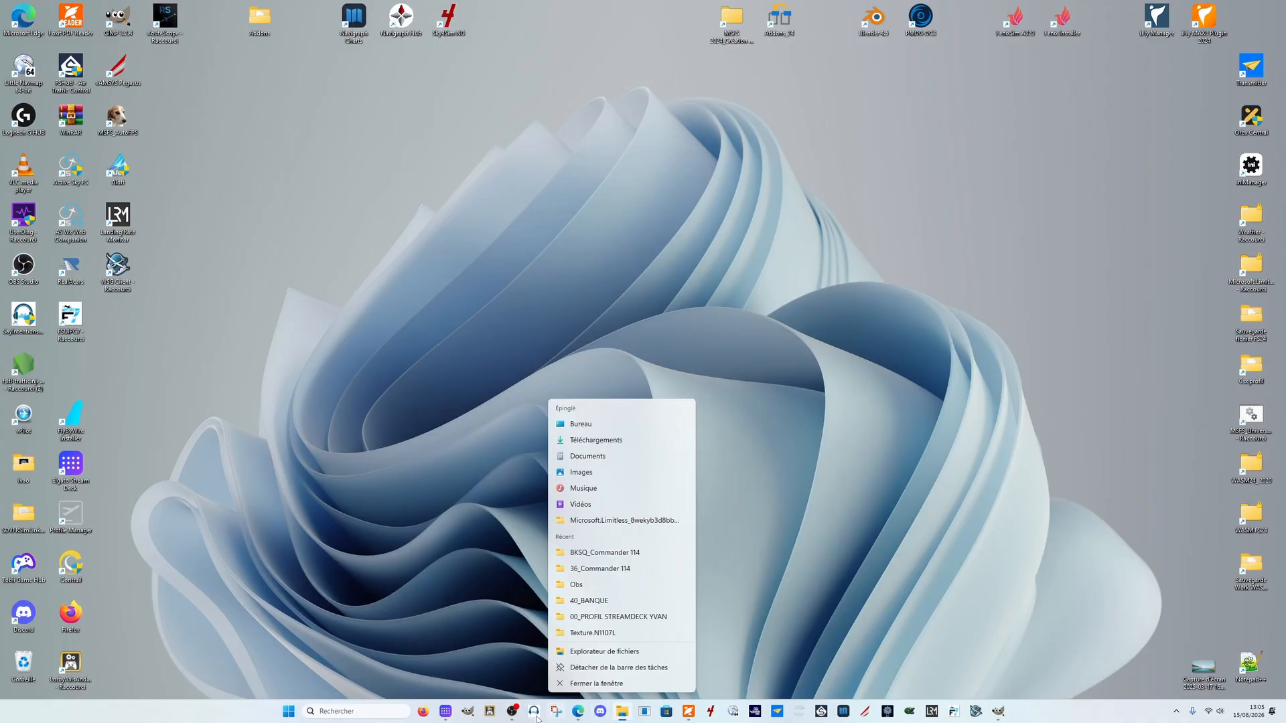
click(444, 712)
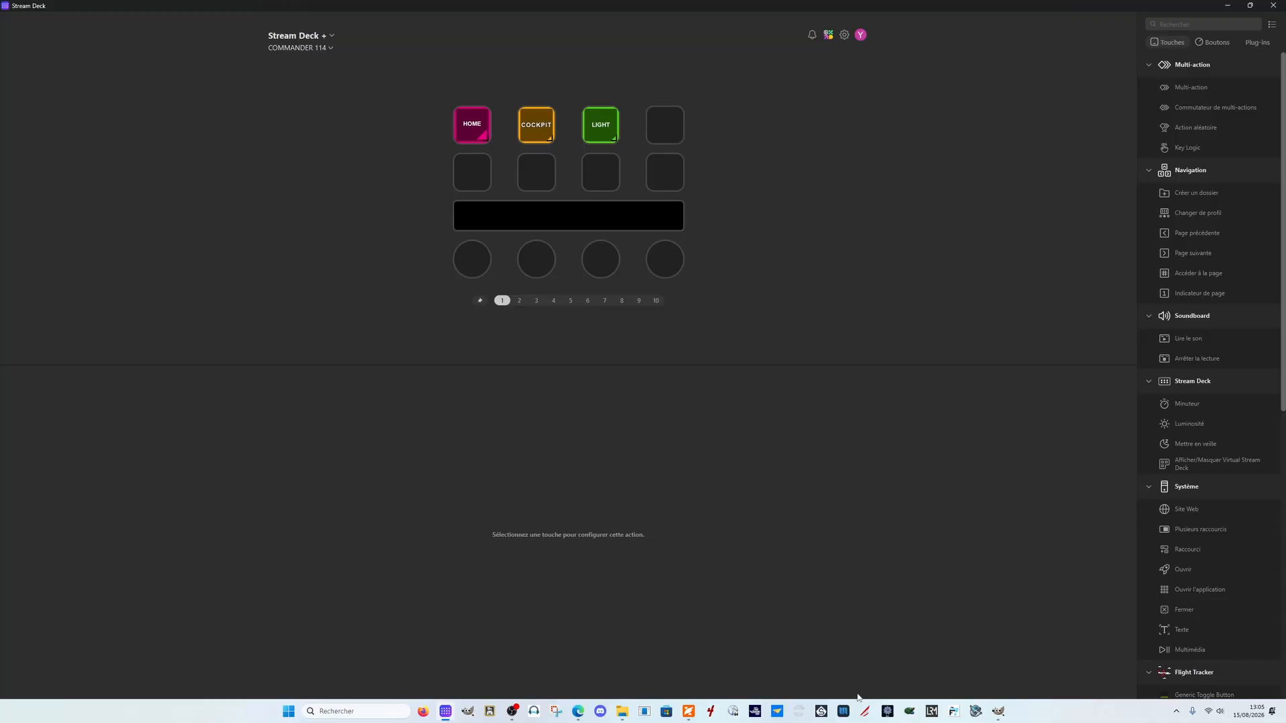
Step: Shrink the Stream Deck window and open 2026_Commander_114_Checklist from the 0_CHECKLIST folder
mouse_move(1007, 719)
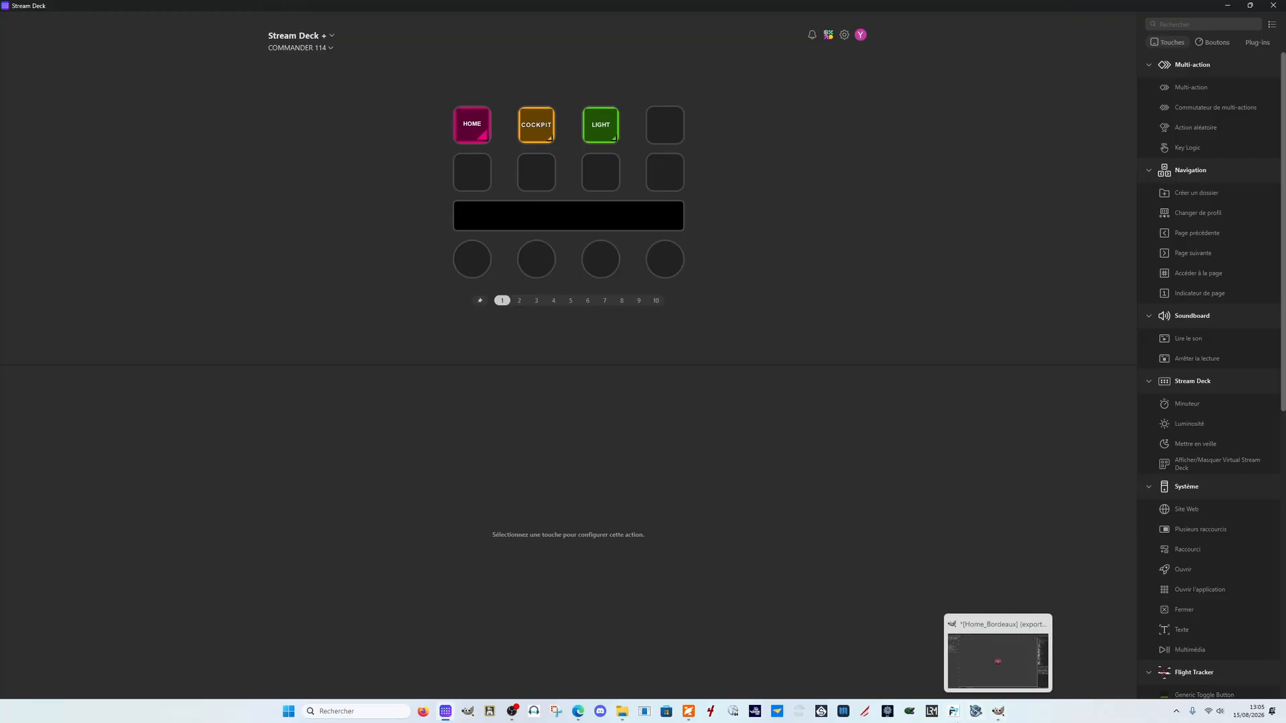
right_click(621, 715)
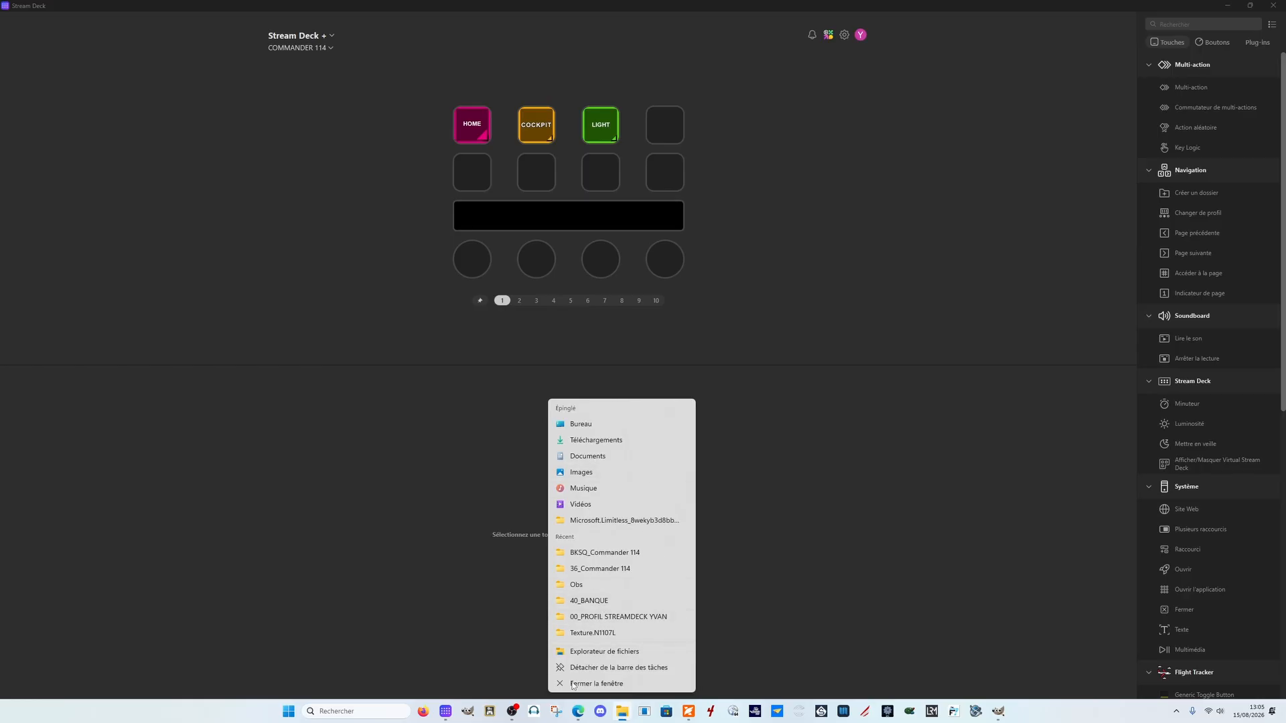
click(884, 617)
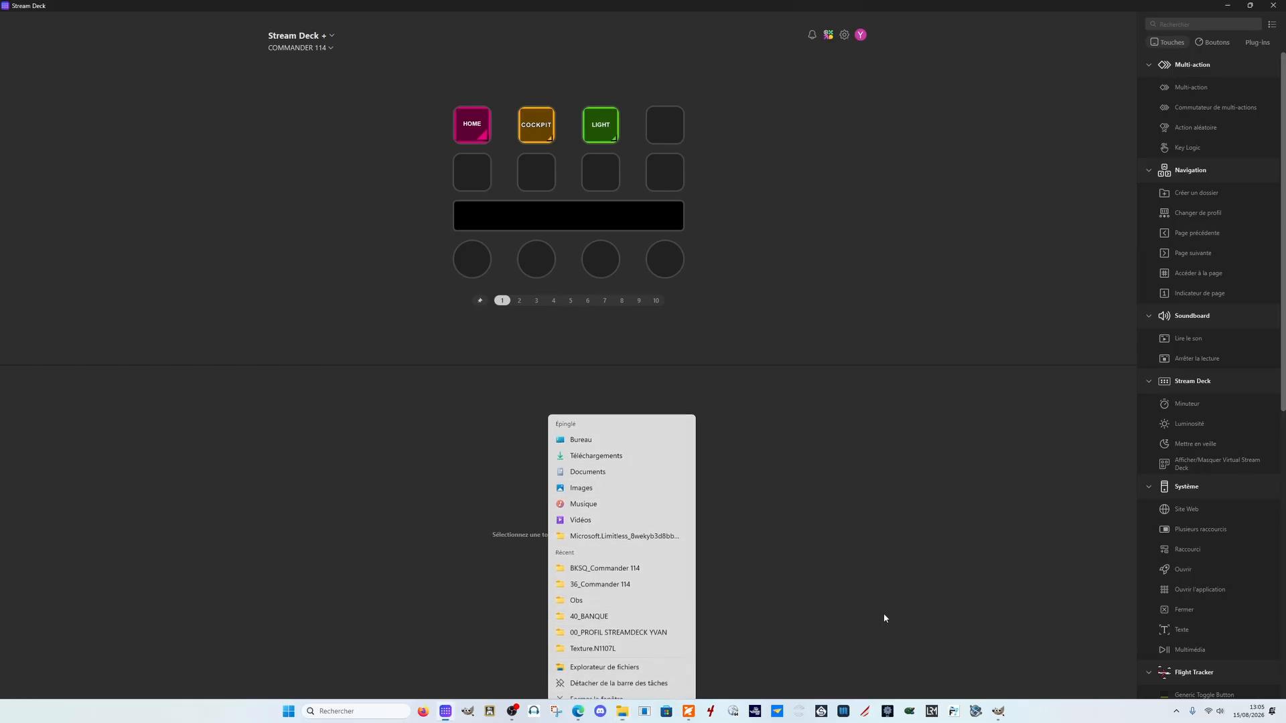
click(1249, 5)
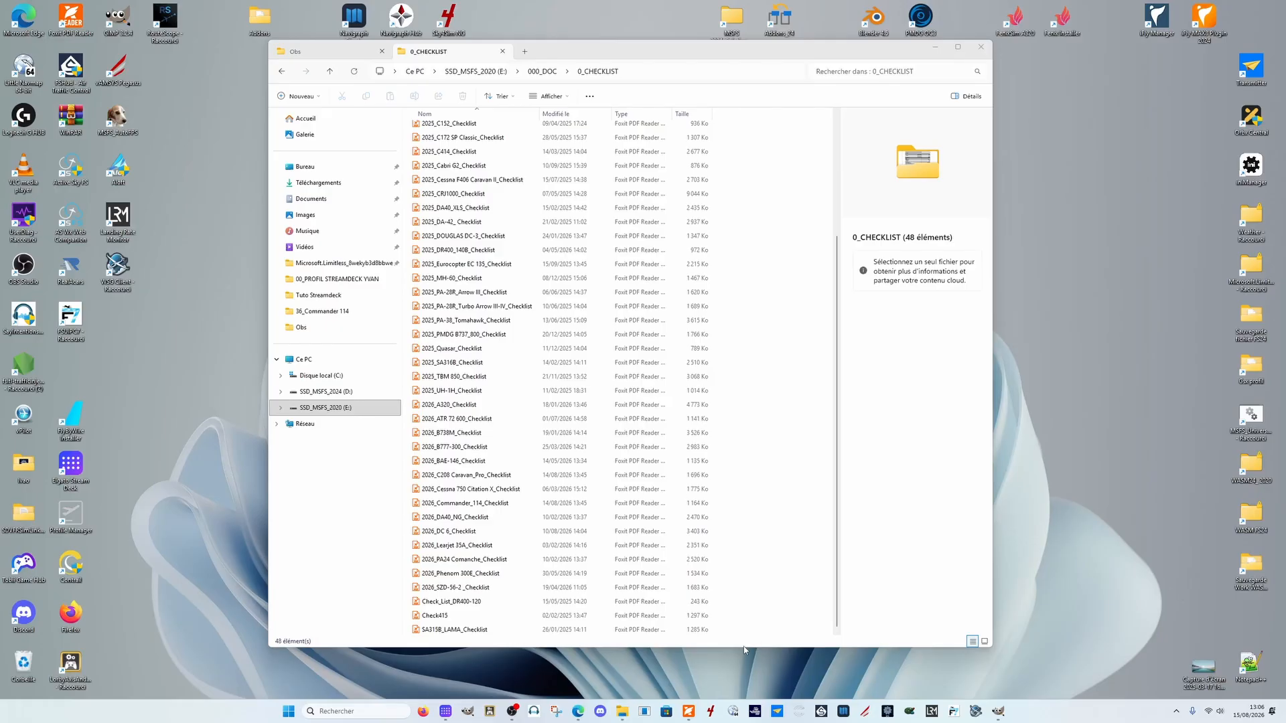
double_click(489, 504)
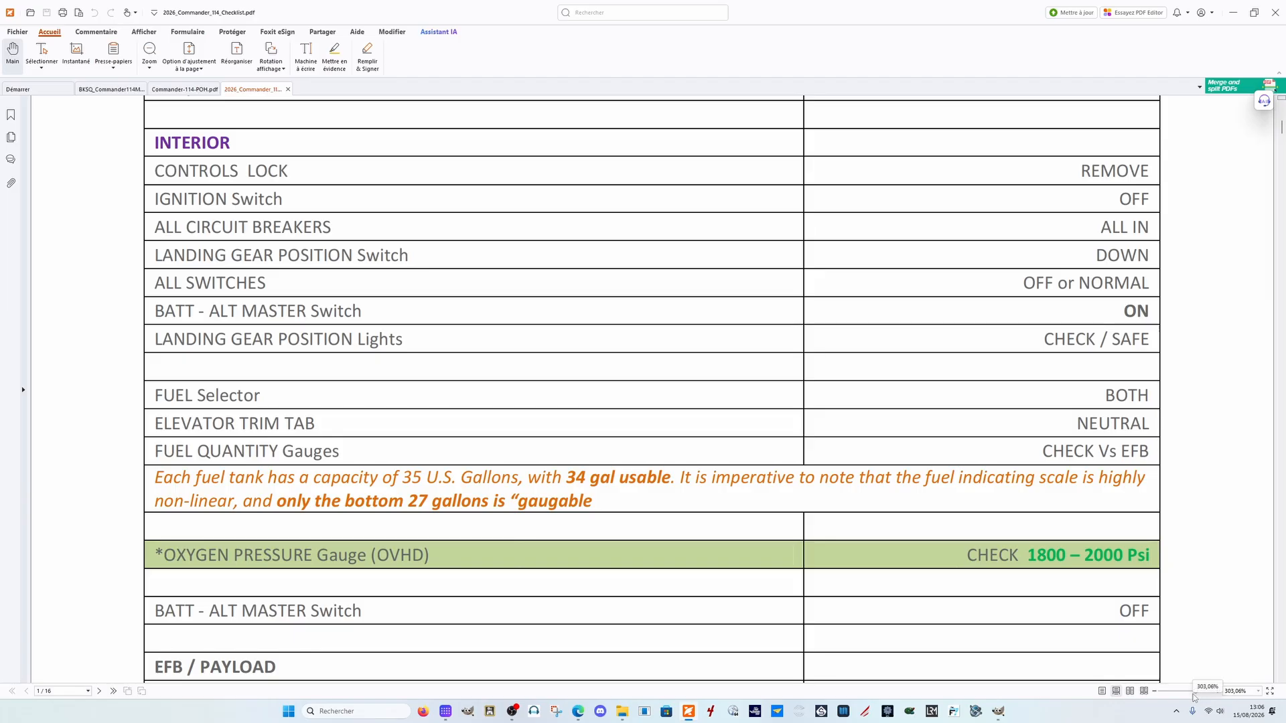
Step: Reduce the checklist's zoom to 144.20% and examine the Pre-Flight Inspection items on its first page
mouse_move(1192, 697)
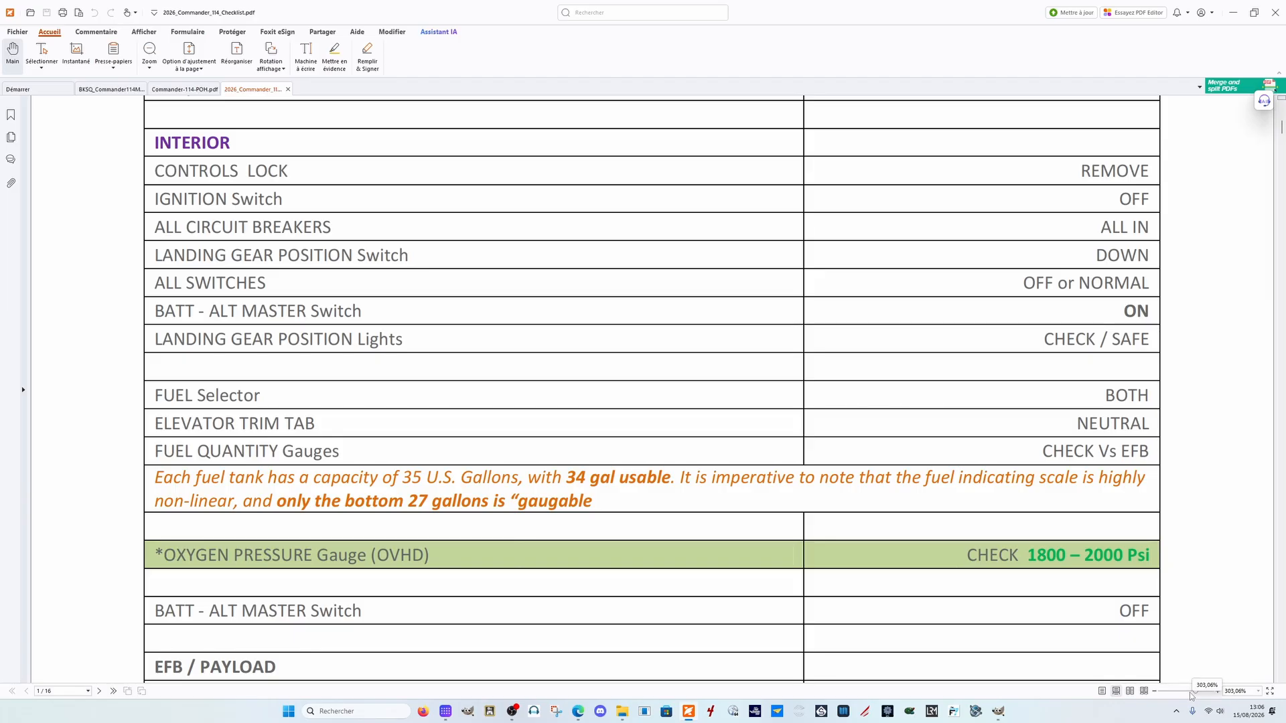
click(1154, 692)
click(1154, 692)
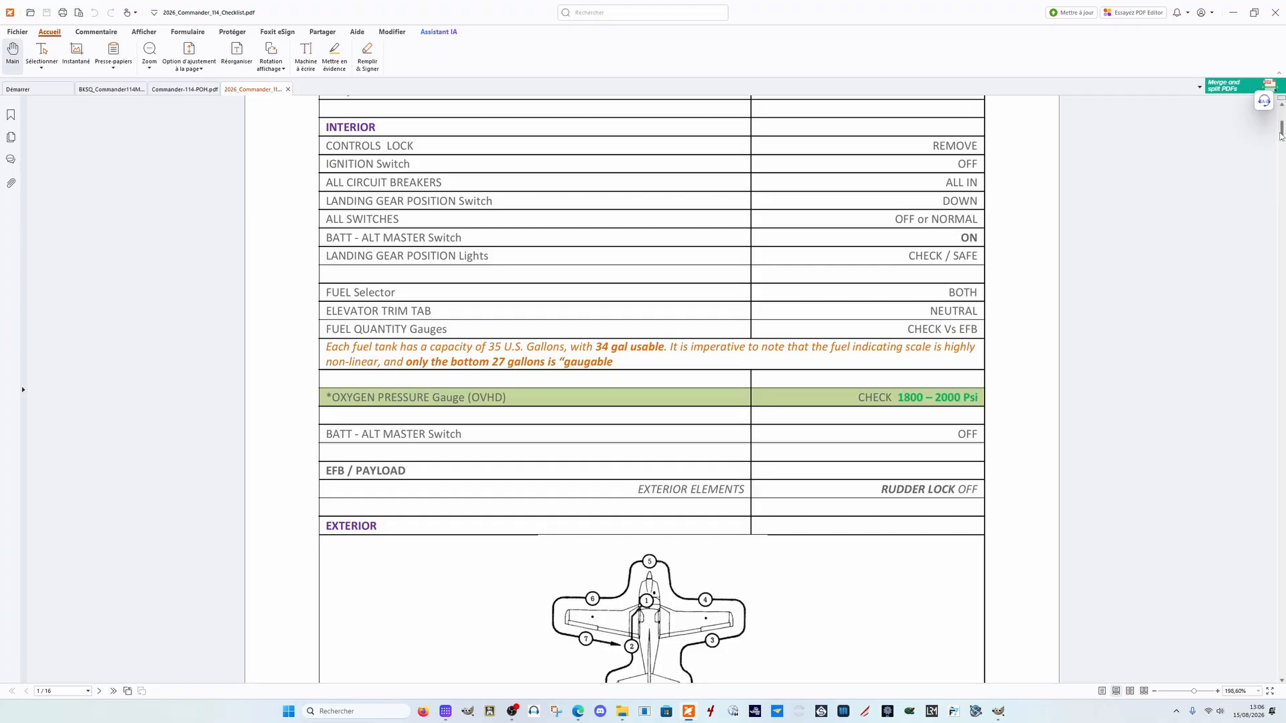
drag(1279, 134, 1279, 120)
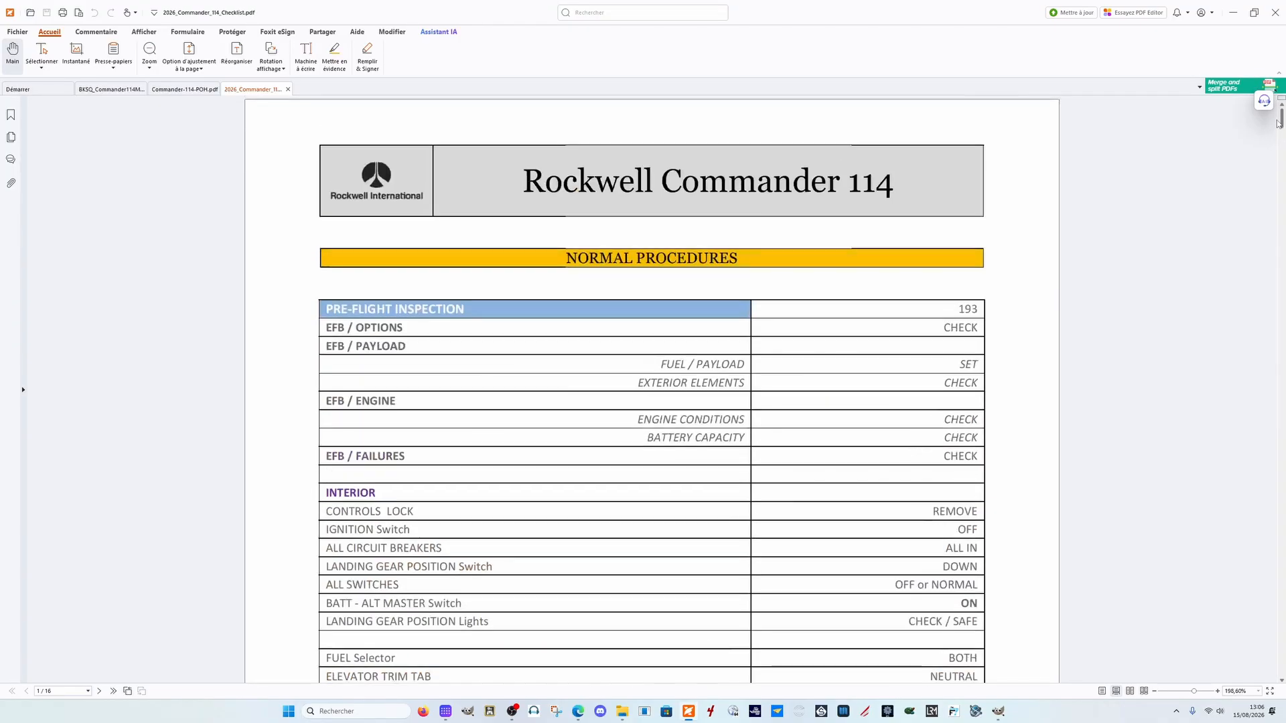
click(1154, 692)
click(1154, 692)
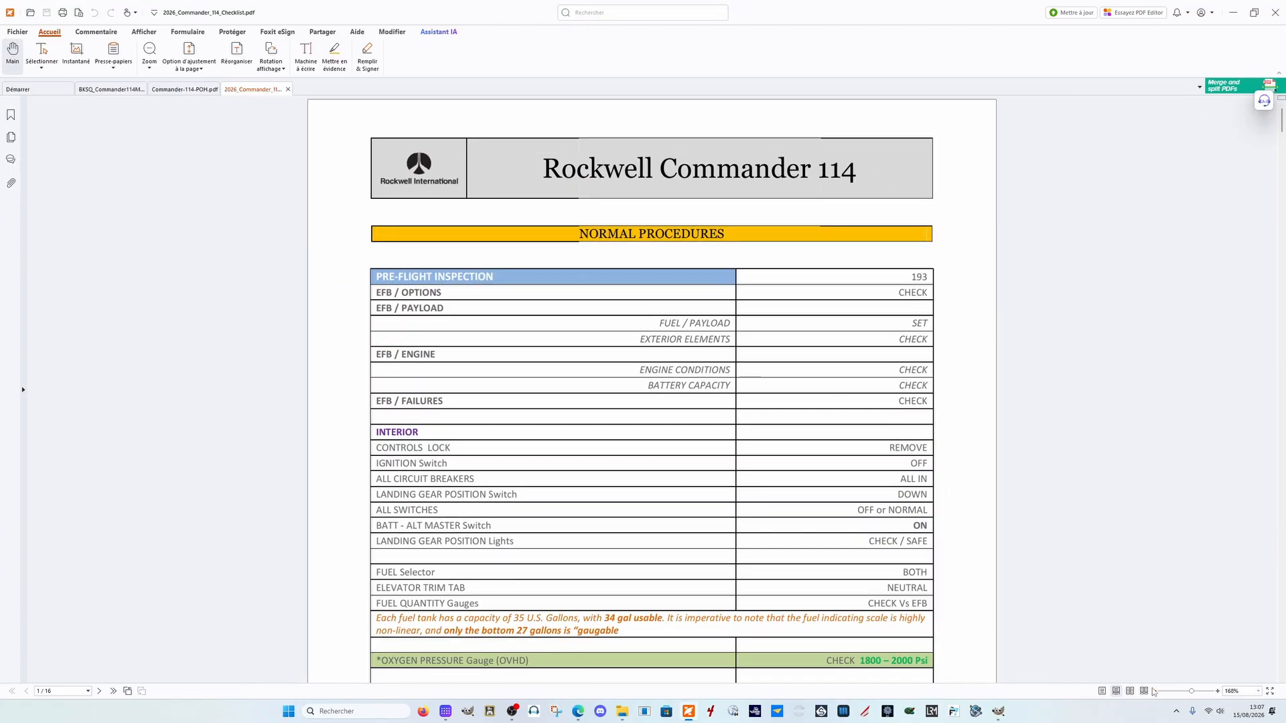
click(1154, 691)
click(1154, 691)
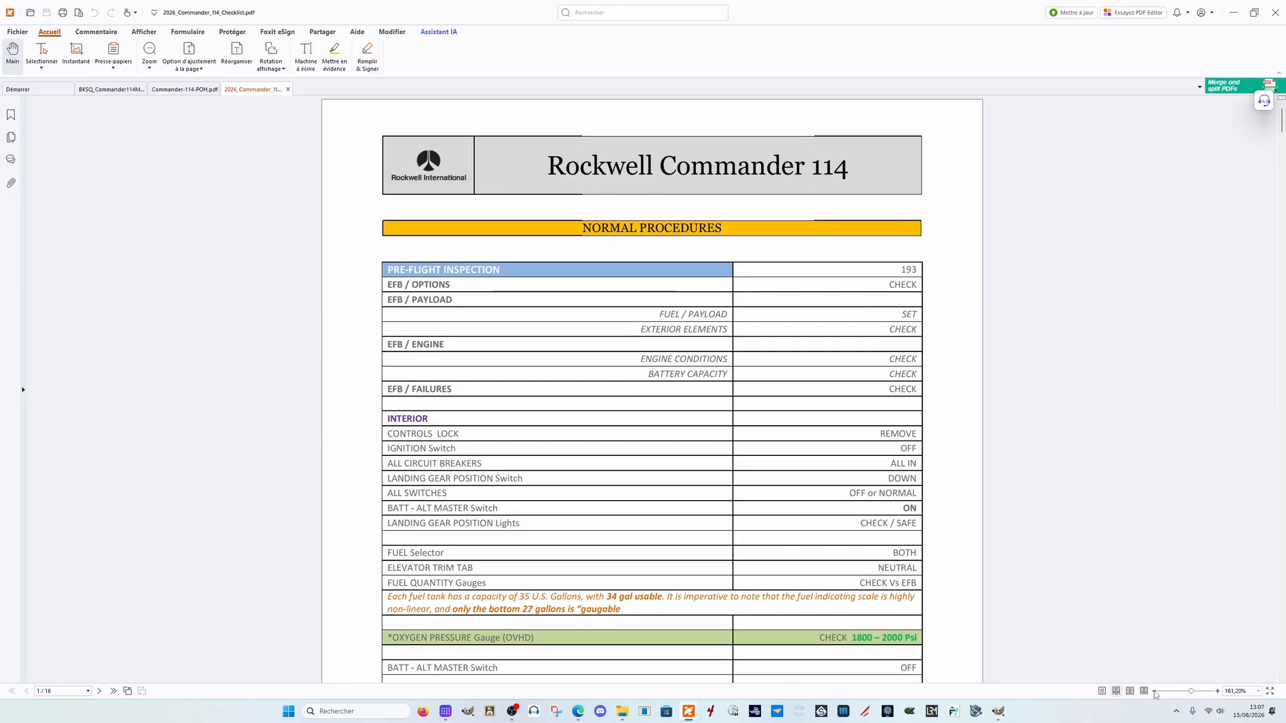
click(1154, 692)
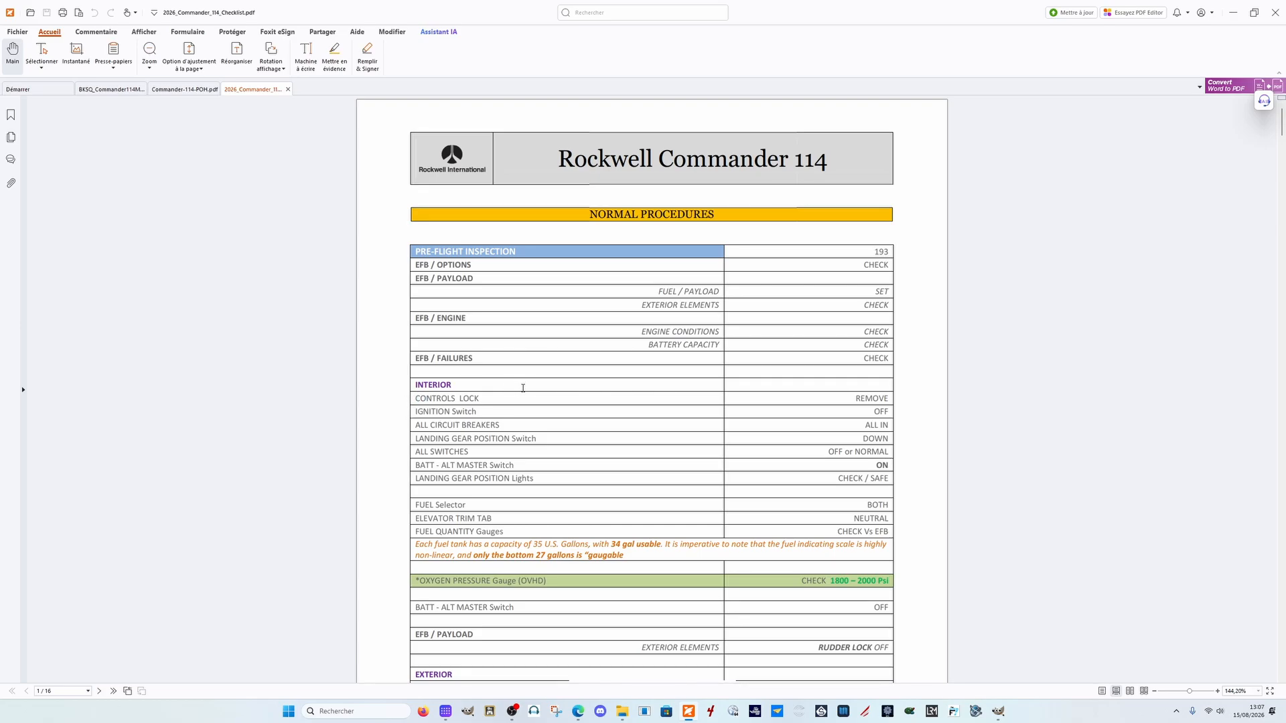
drag(522, 387, 511, 404)
click(400, 414)
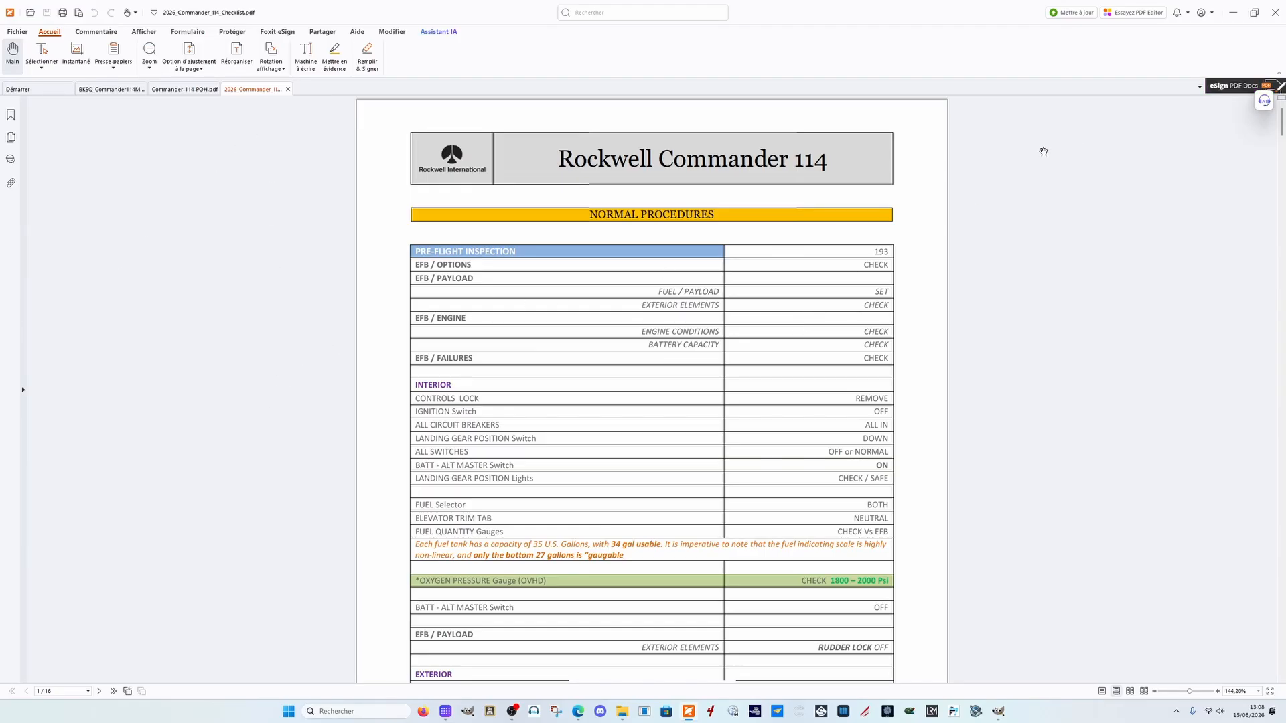
Step: Minimize the PDF reader and Stream Deck, switch to Axis and Ohs, and reposition its window on the desktop
click(1233, 12)
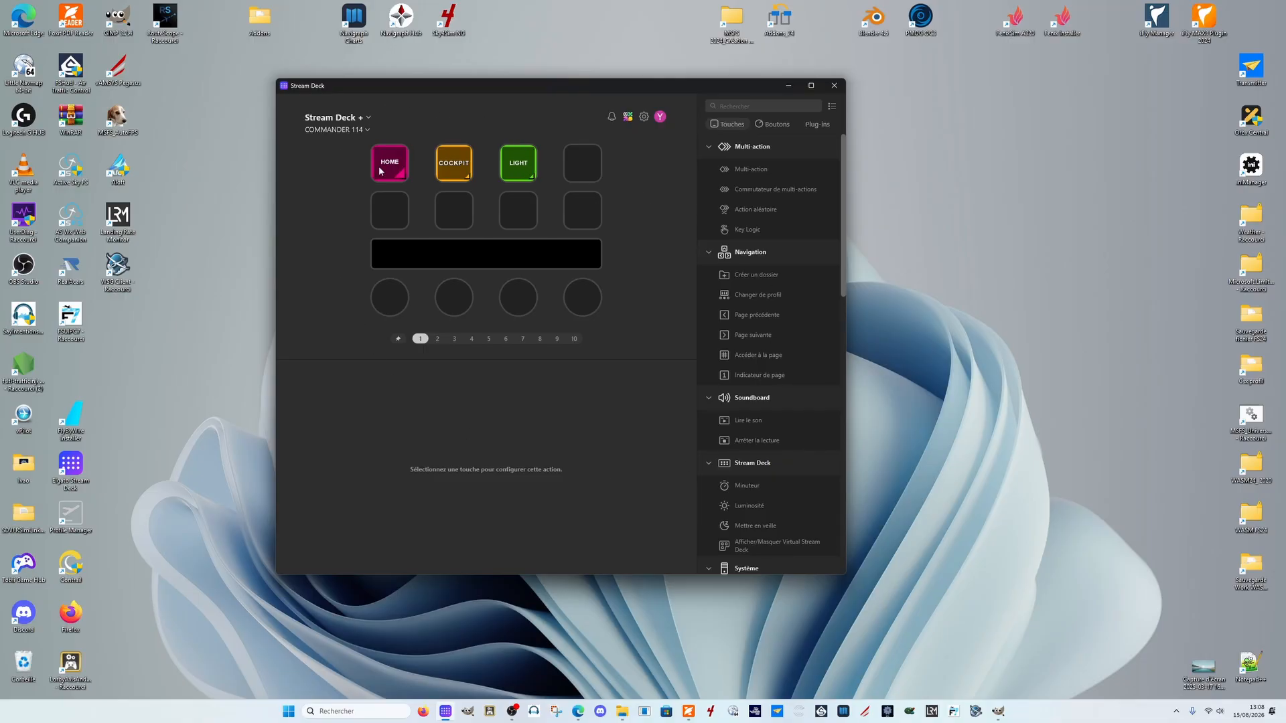
click(789, 88)
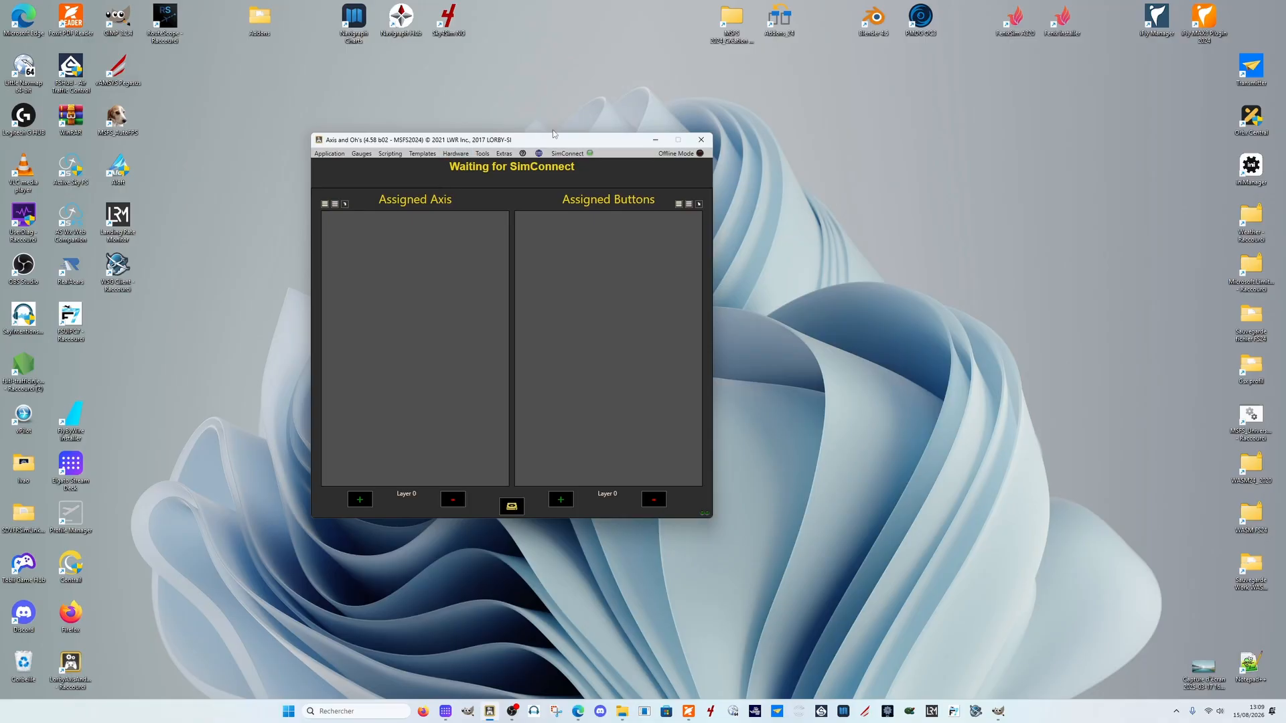
drag(547, 141, 758, 194)
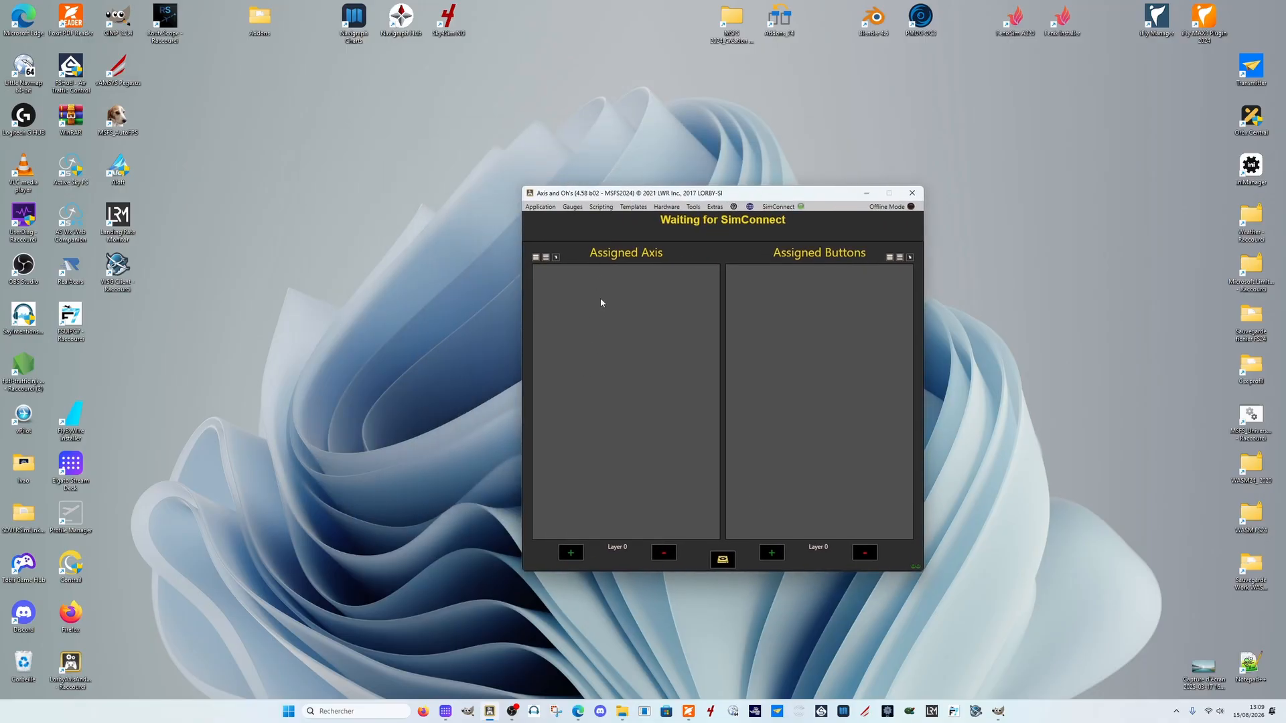
click(603, 207)
click(386, 395)
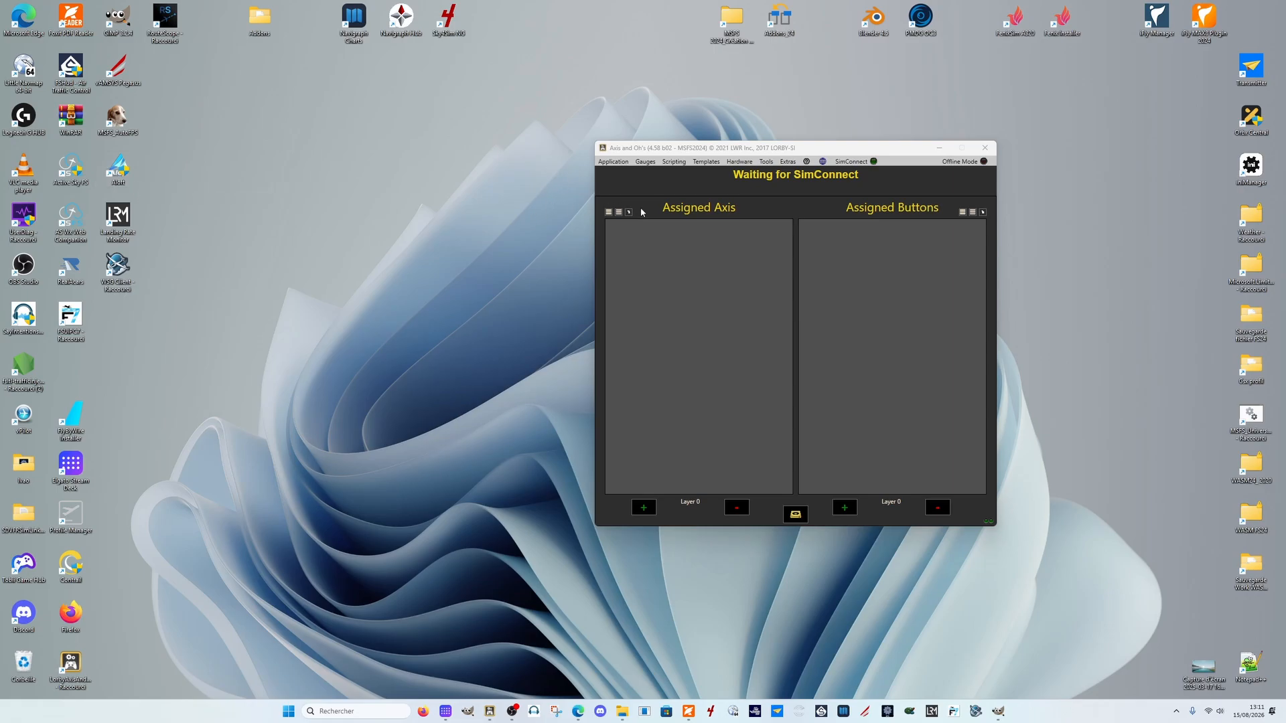
Step: Open the Scripts Editor and look through the list of existing script groups
click(673, 162)
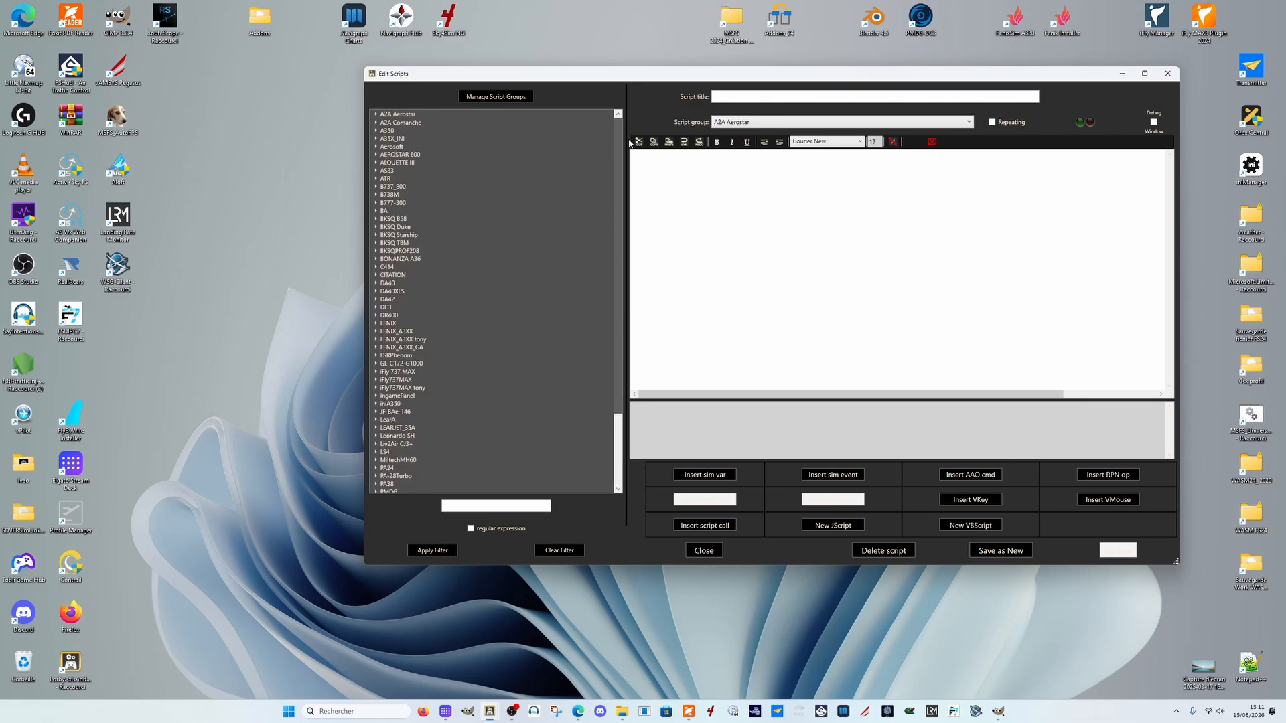
scroll(618, 282, down, 4)
scroll(616, 333, up, 4)
scroll(618, 164, down, 4)
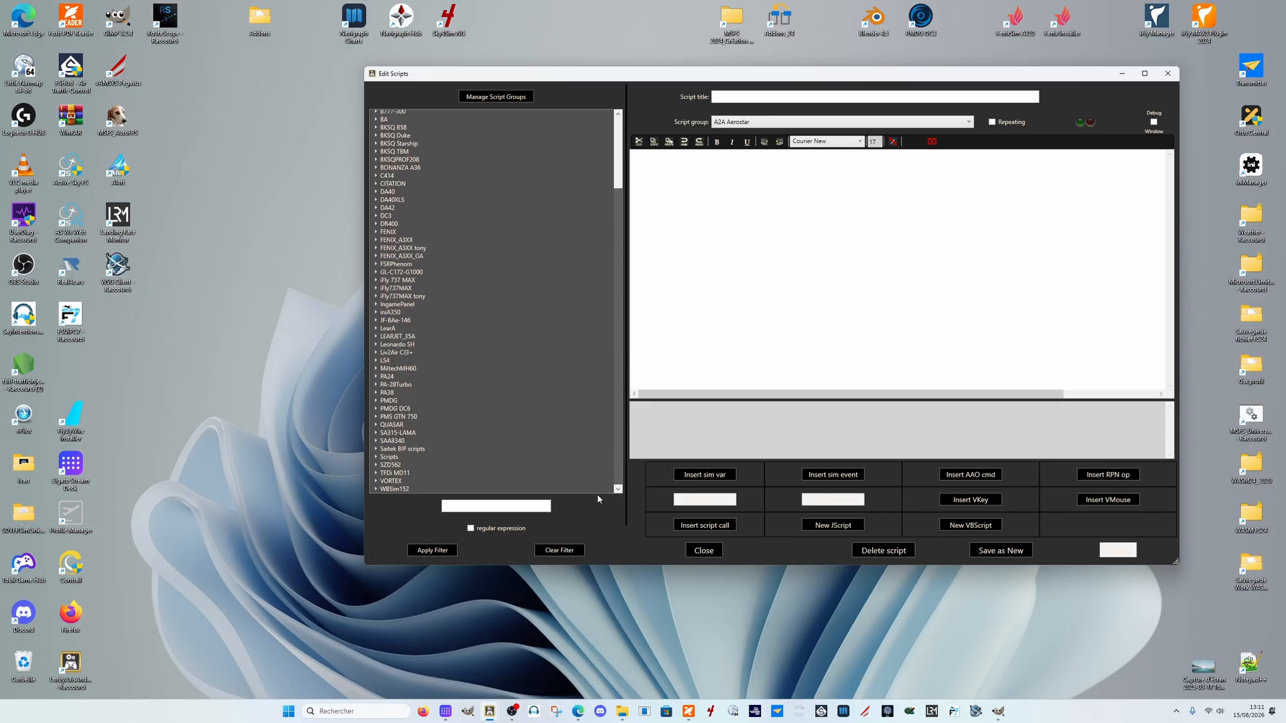
scroll(617, 274, up, 4)
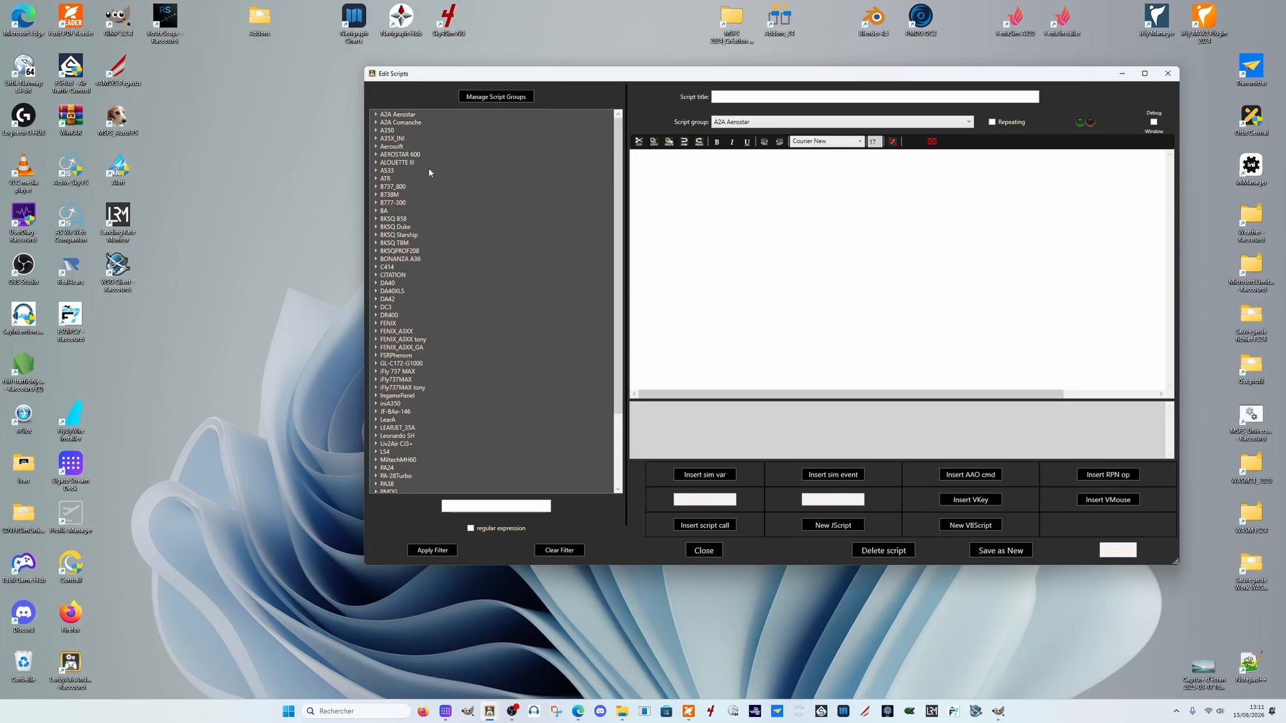
Step: Add a new script group named BKSQ114 for the Commander 114
click(501, 101)
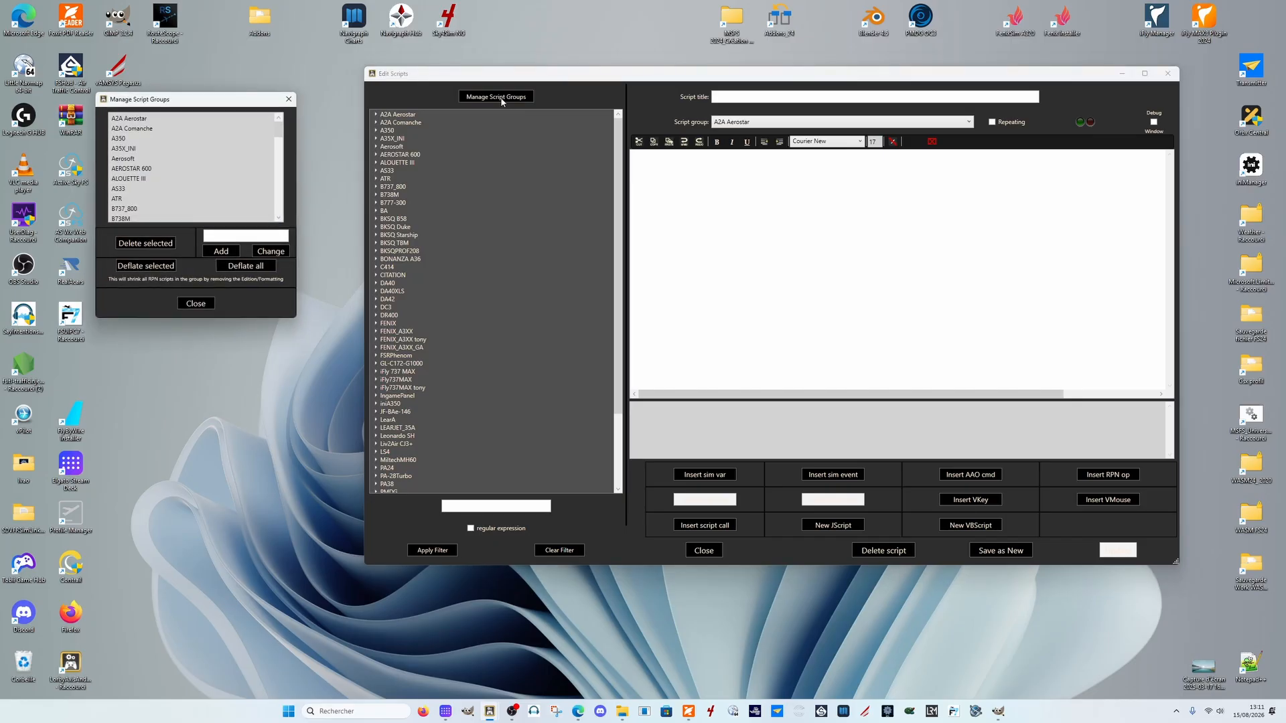
drag(179, 103, 221, 156)
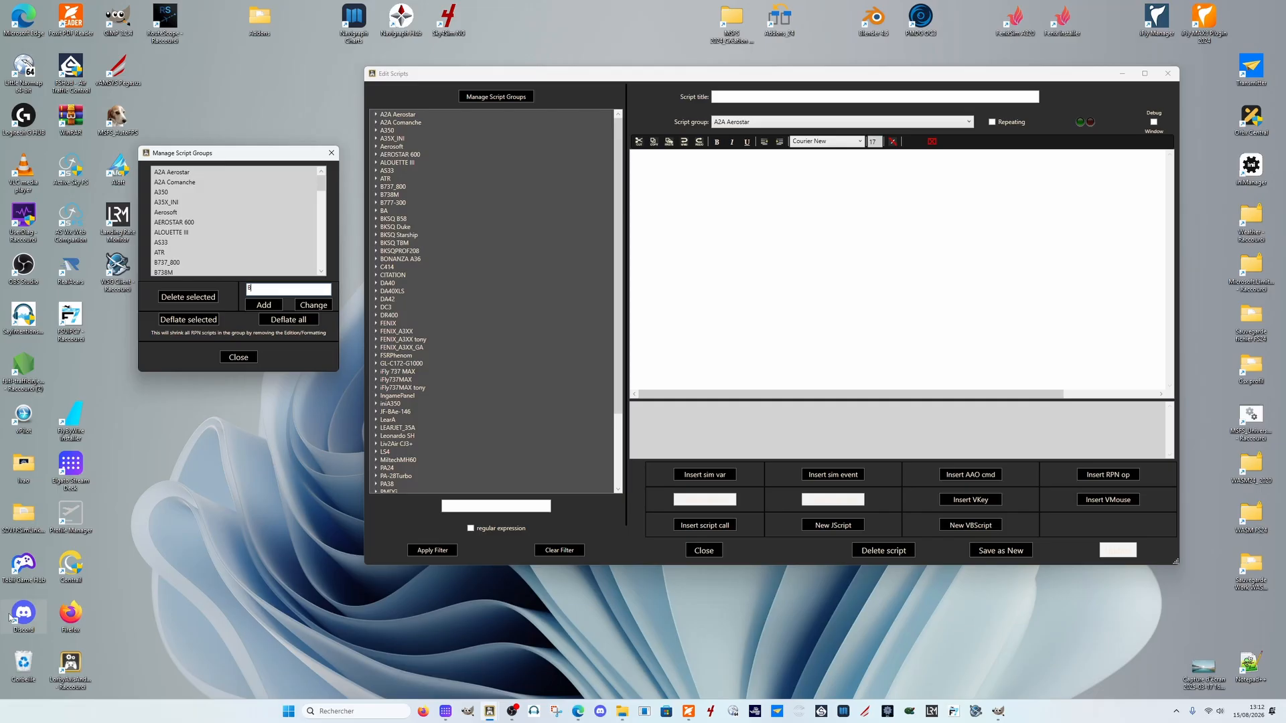
text(BKSQ114)
click(258, 307)
click(231, 358)
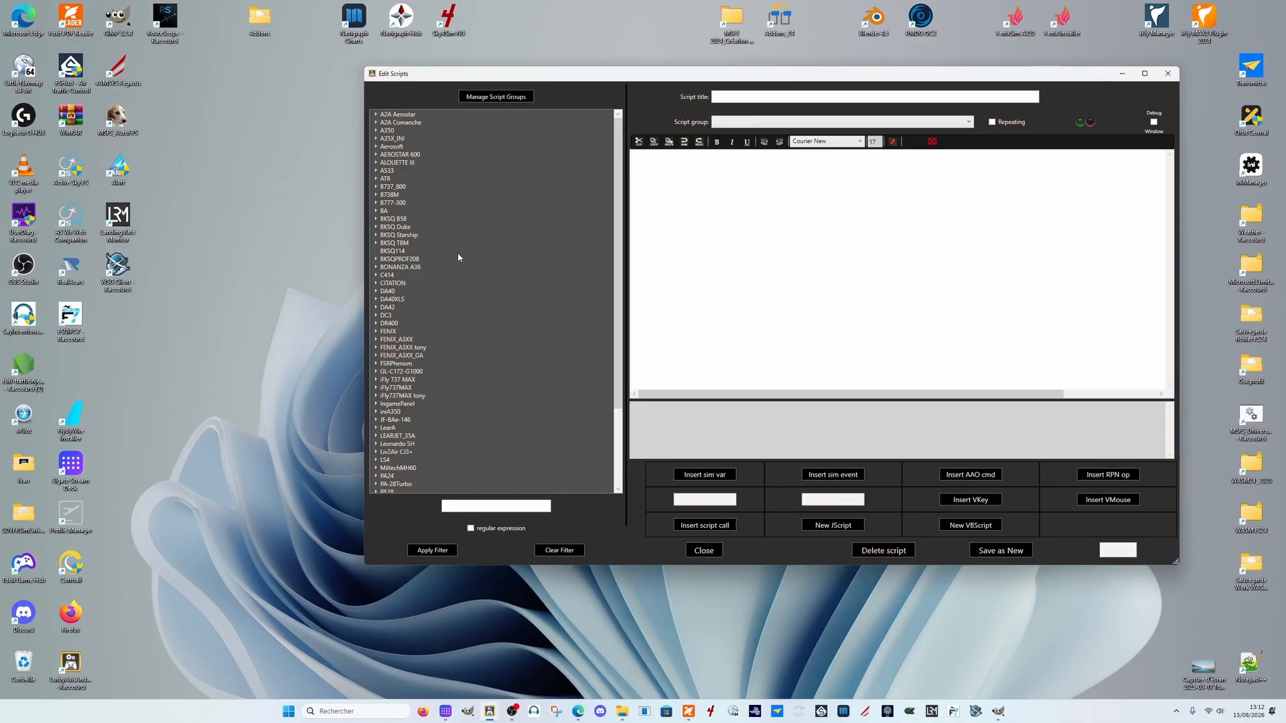
Step: Select the BKSQ114 group, inspect the script group management options with A350 as an example, and close them
click(385, 252)
click(514, 101)
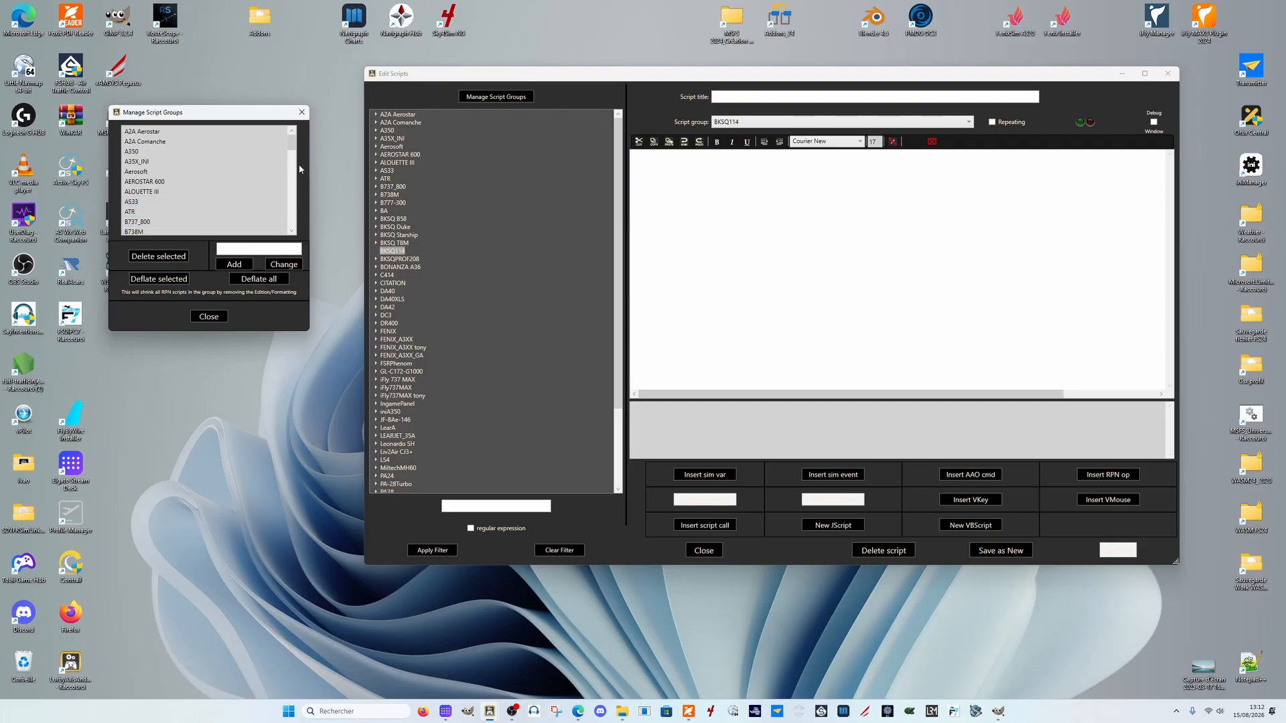
mouse_move(294, 143)
mouse_down()
mouse_move(292, 221)
mouse_move(291, 138)
mouse_up()
click(190, 151)
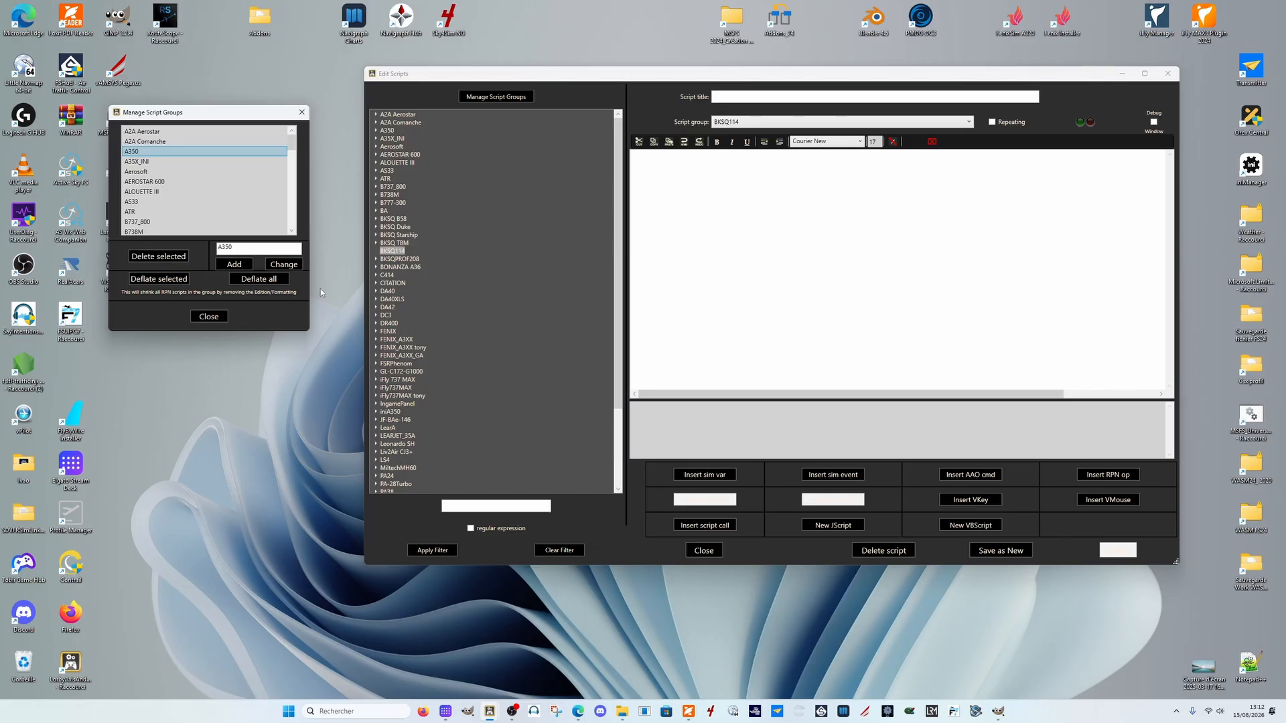
click(221, 321)
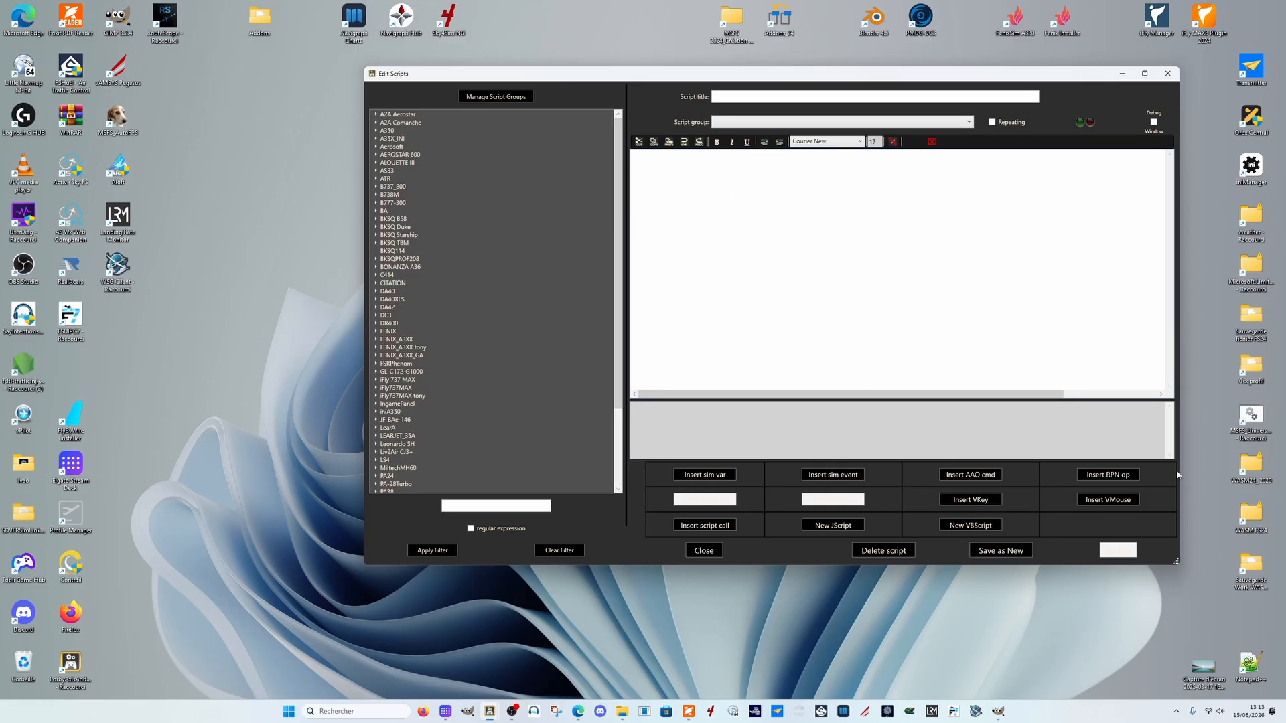
Step: Leave the Scripts Editor, examine the script groups offered for export, and close the export dialog without exporting
click(1168, 73)
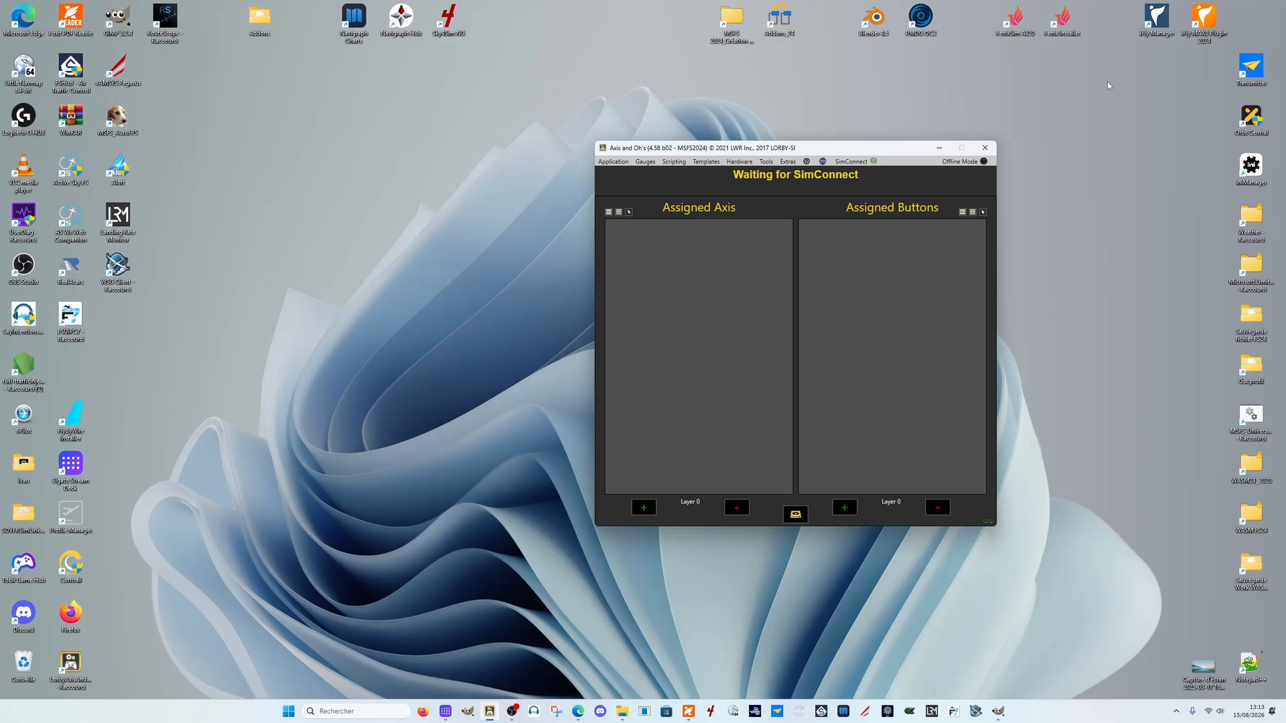
click(674, 162)
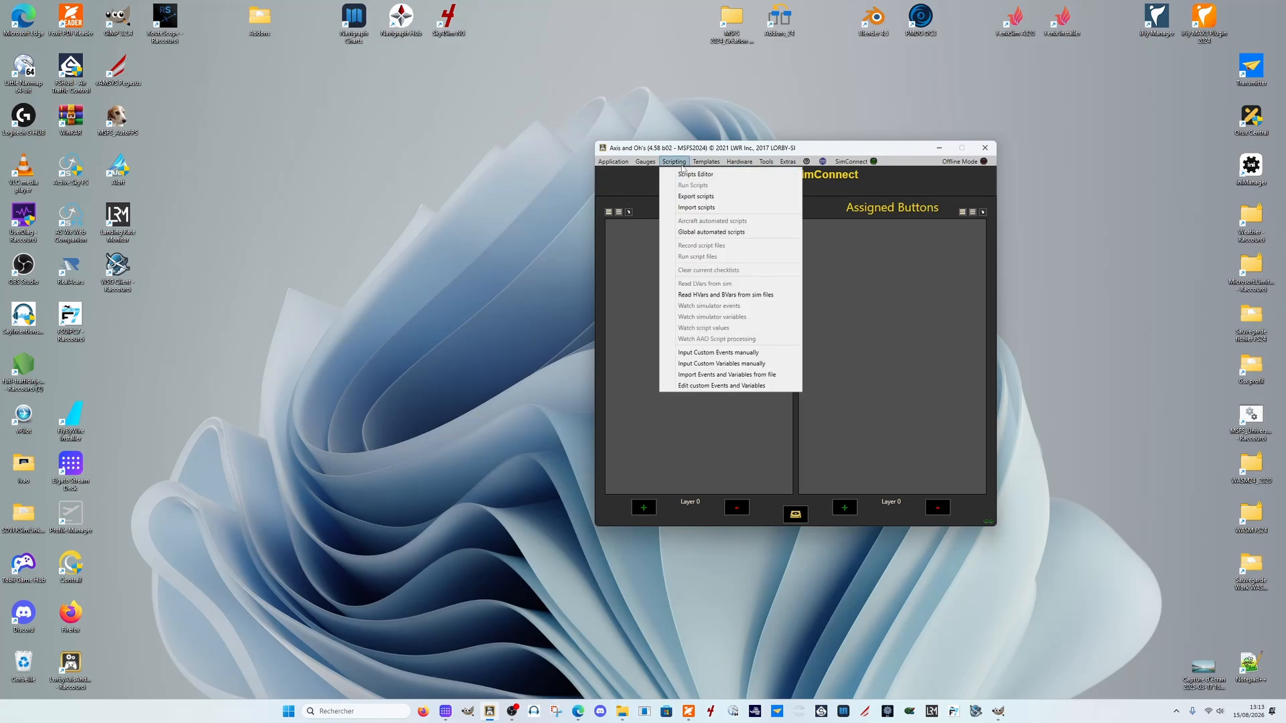
click(699, 196)
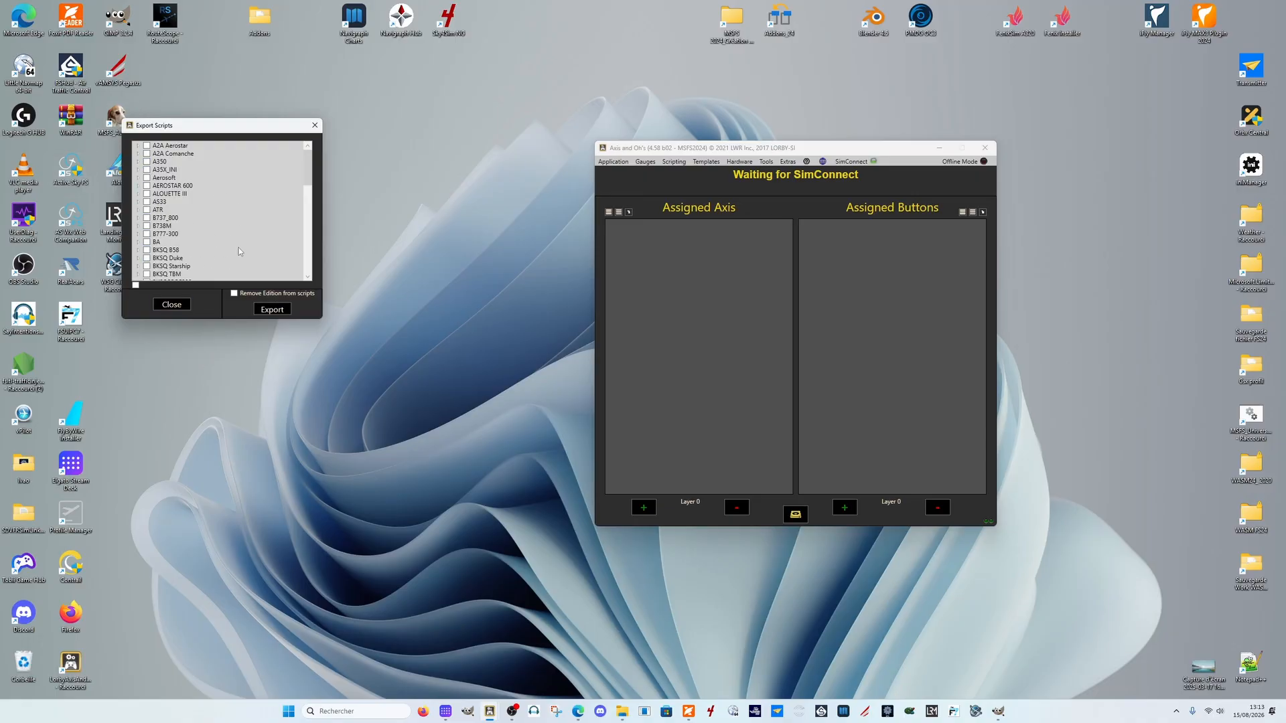
drag(305, 164, 303, 181)
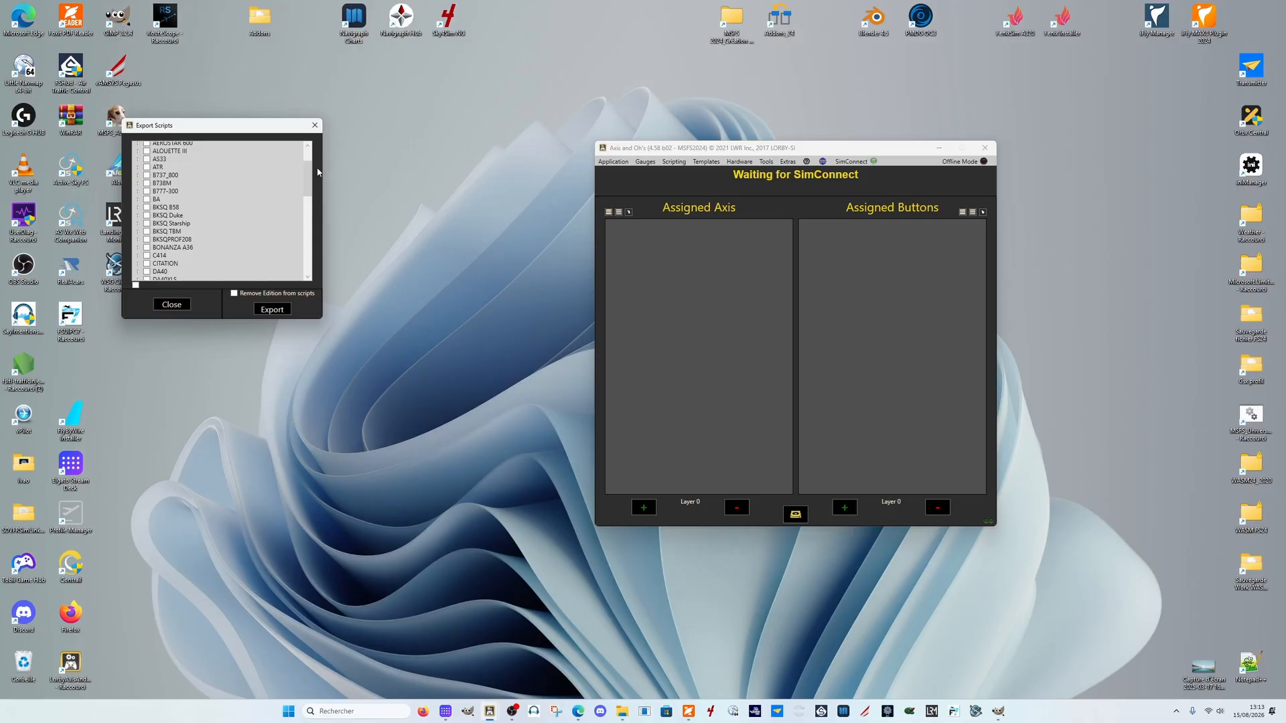
mouse_move(308, 173)
mouse_down()
mouse_move(305, 254)
mouse_move(333, 158)
mouse_move(331, 178)
mouse_up()
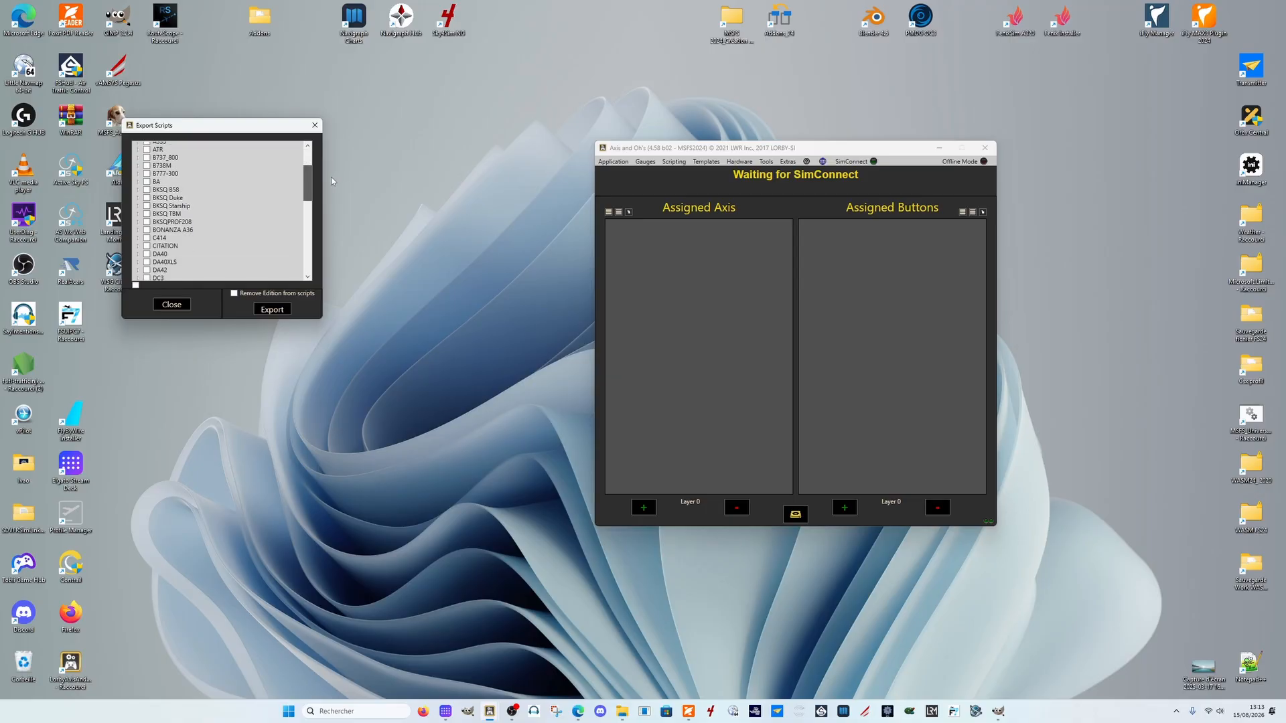
drag(331, 177, 332, 156)
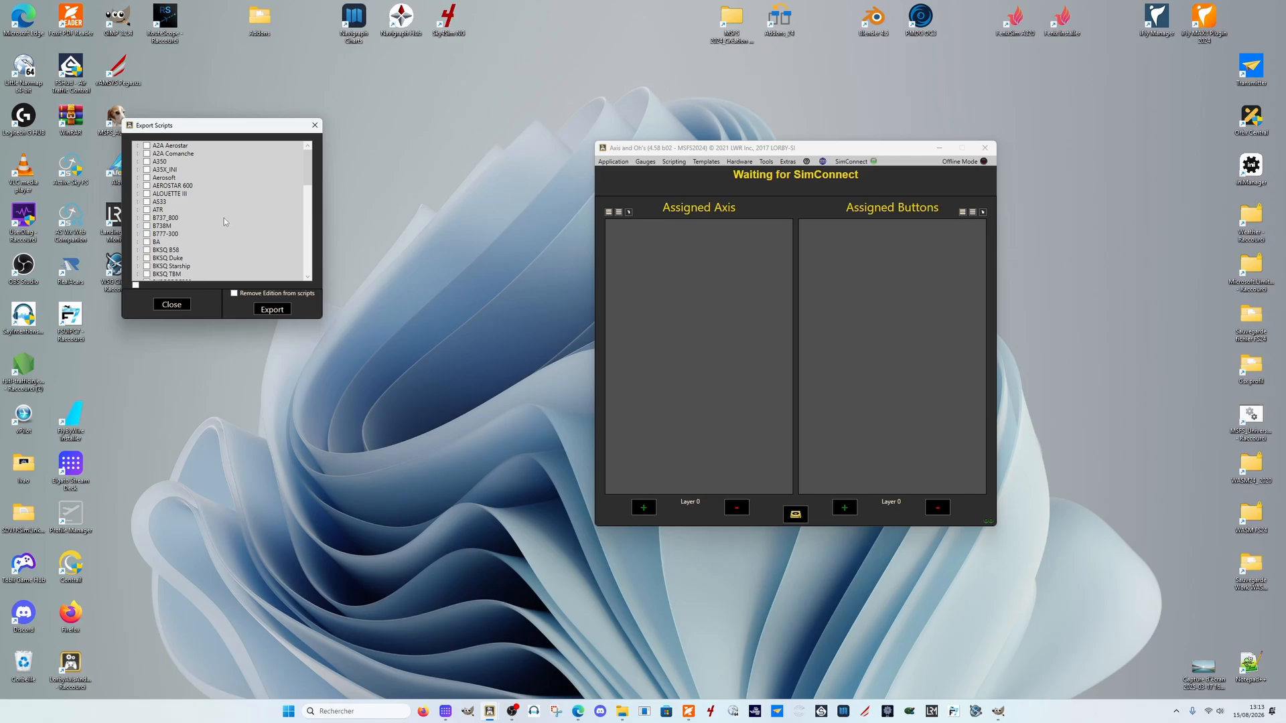
scroll(224, 222, down, 2)
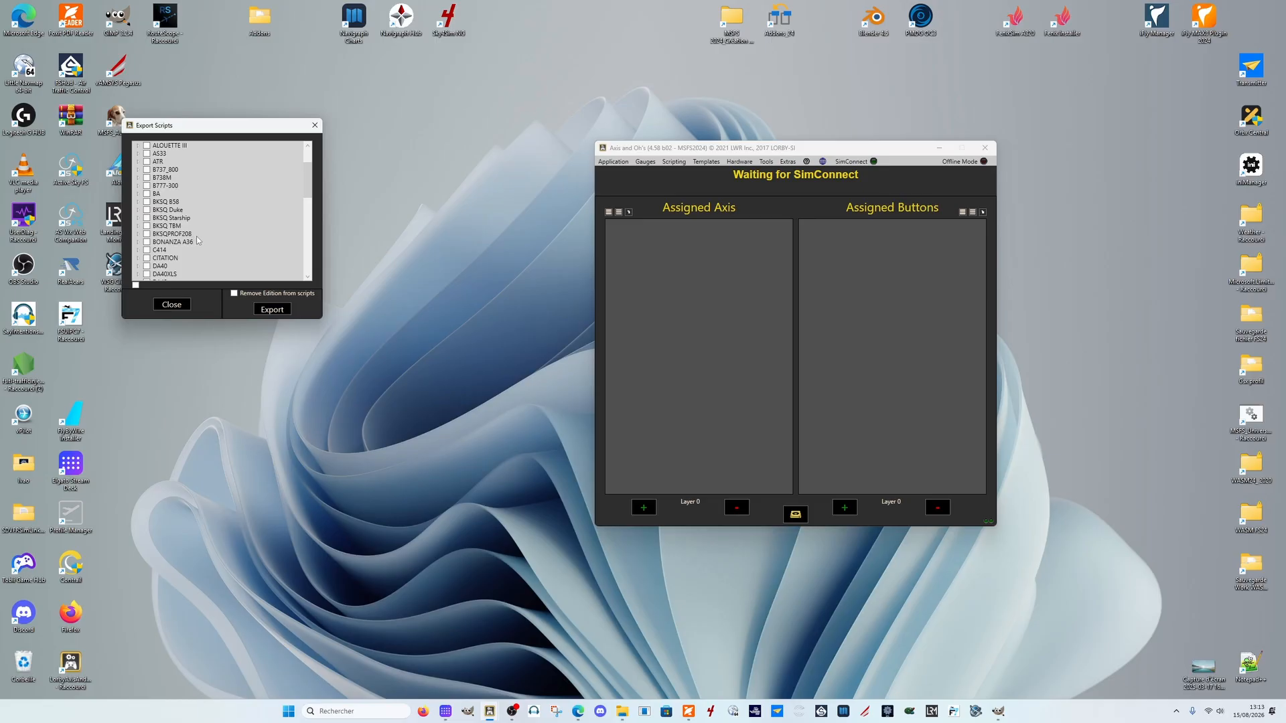
scroll(197, 240, down, 1)
scroll(197, 240, down, 2)
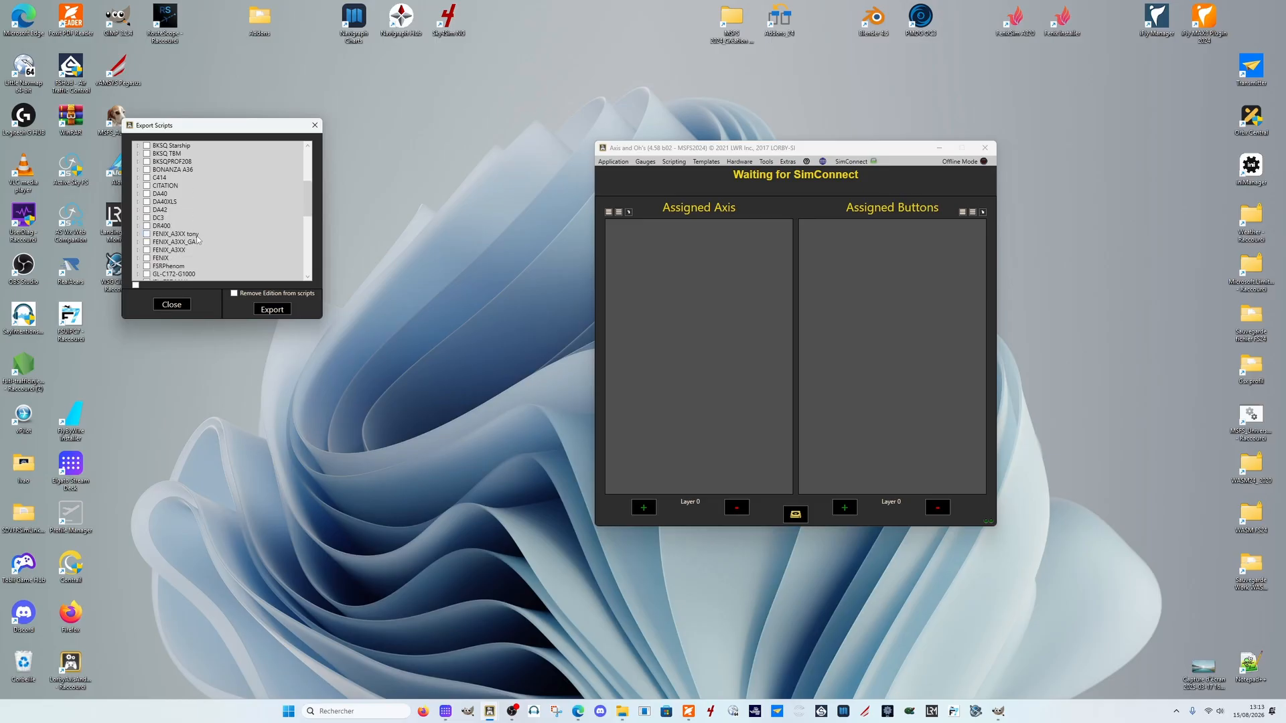
scroll(197, 241, down, 1)
scroll(198, 241, up, 5)
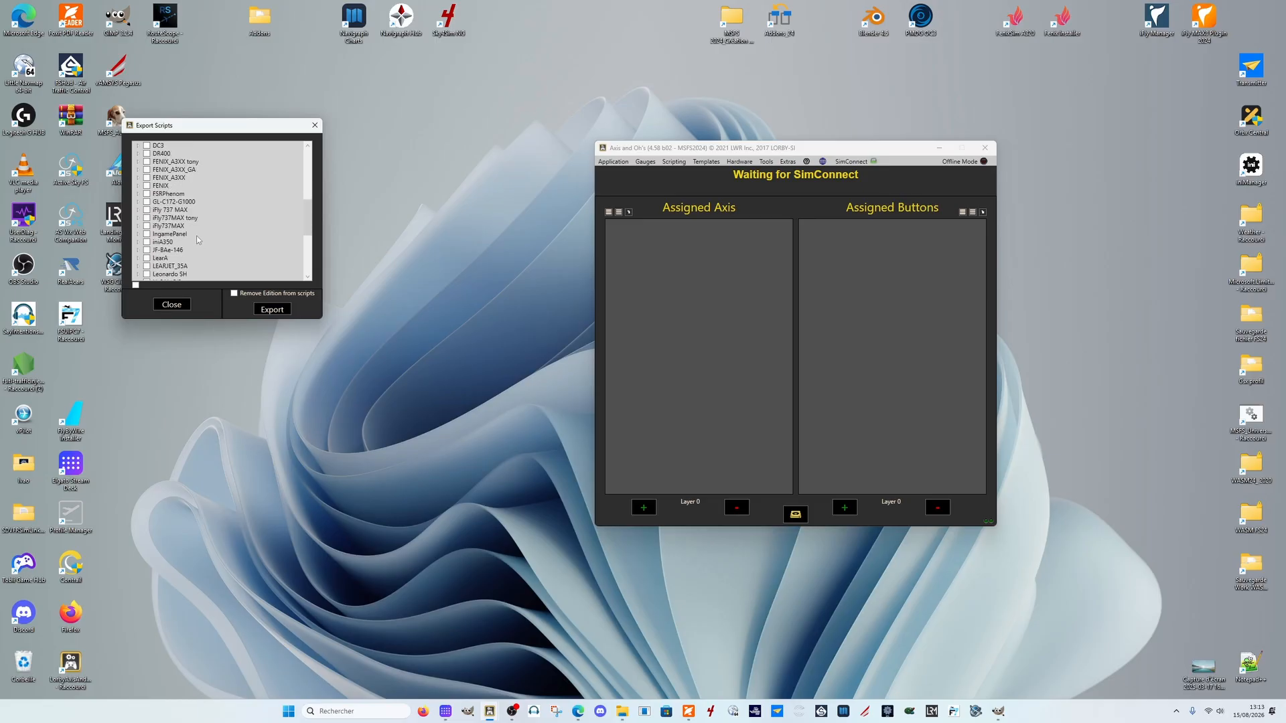
scroll(211, 208, down, 2)
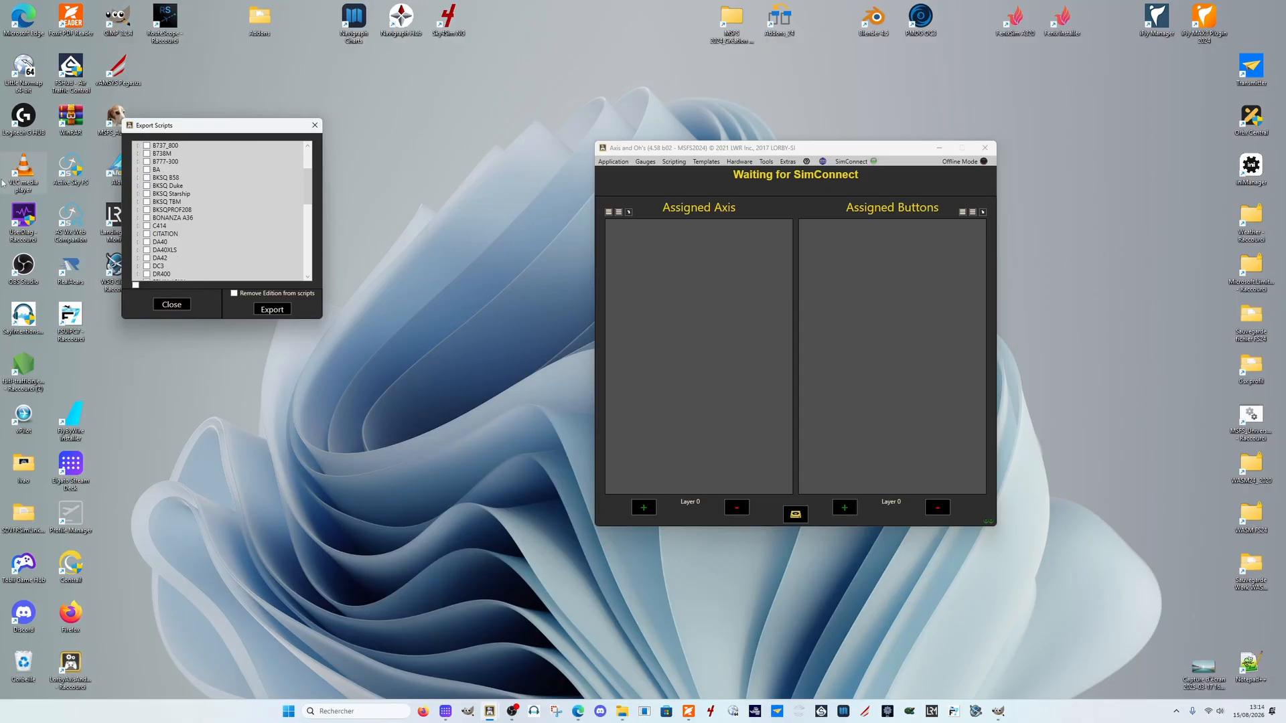
click(168, 308)
Step: Reopen the Scripts Editor and select the BKSQ114 group for scripting
click(665, 165)
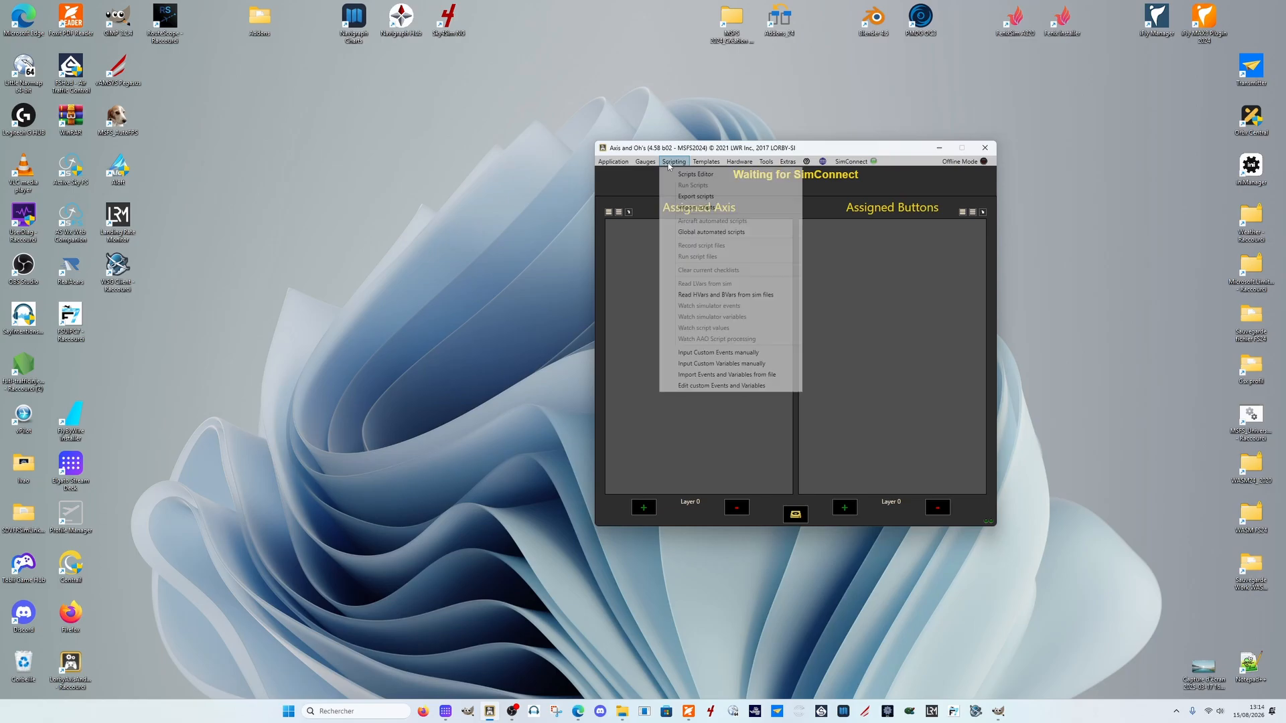
click(676, 176)
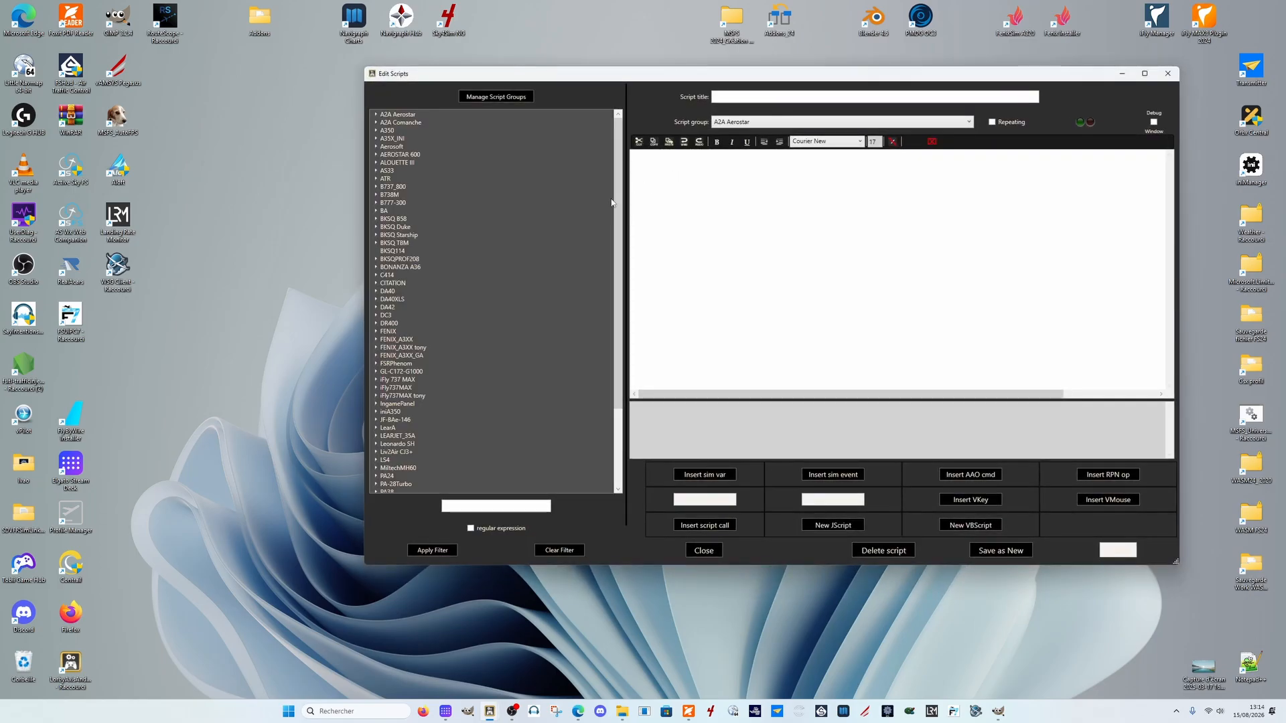
click(398, 253)
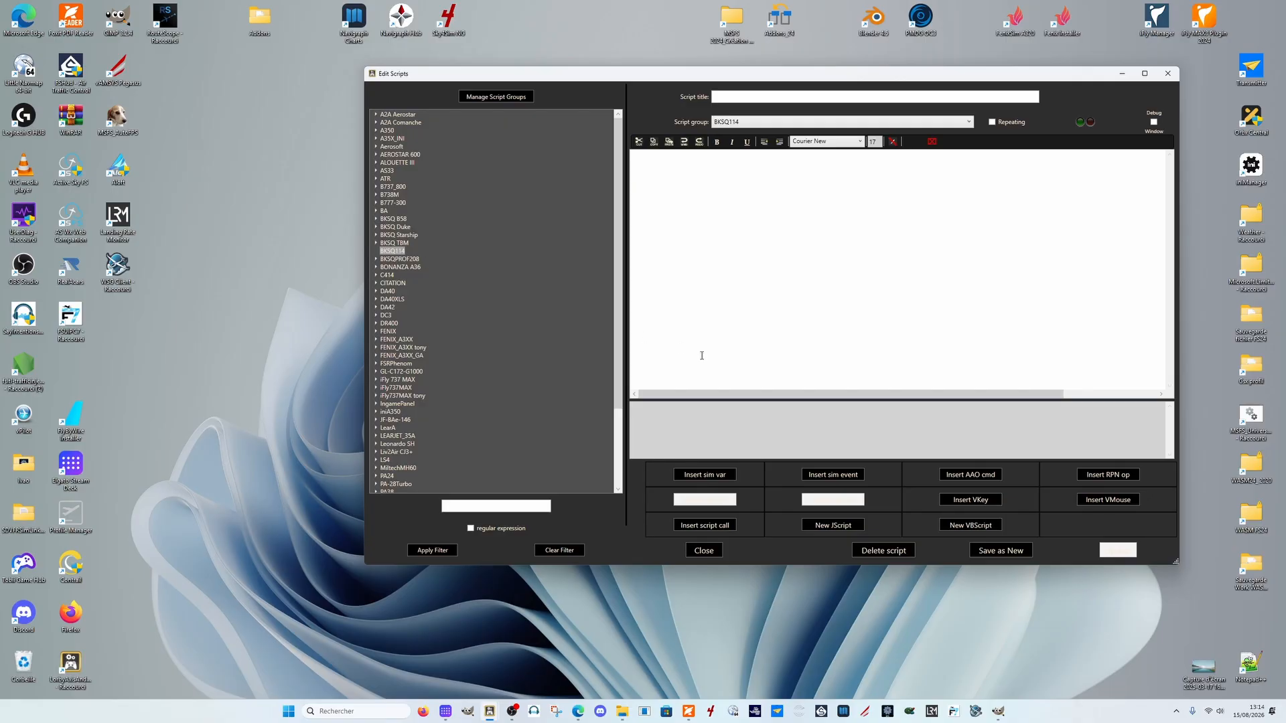